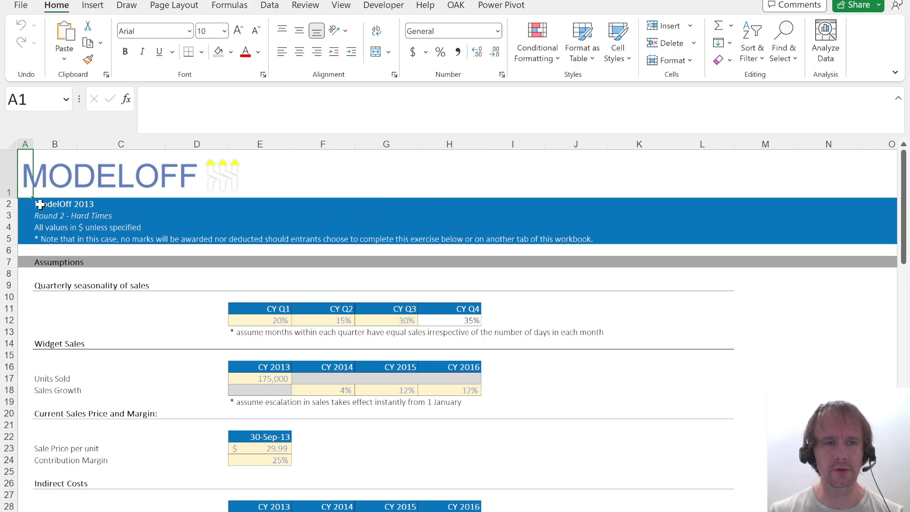
pyautogui.press('Down')
pyautogui.press('Right')
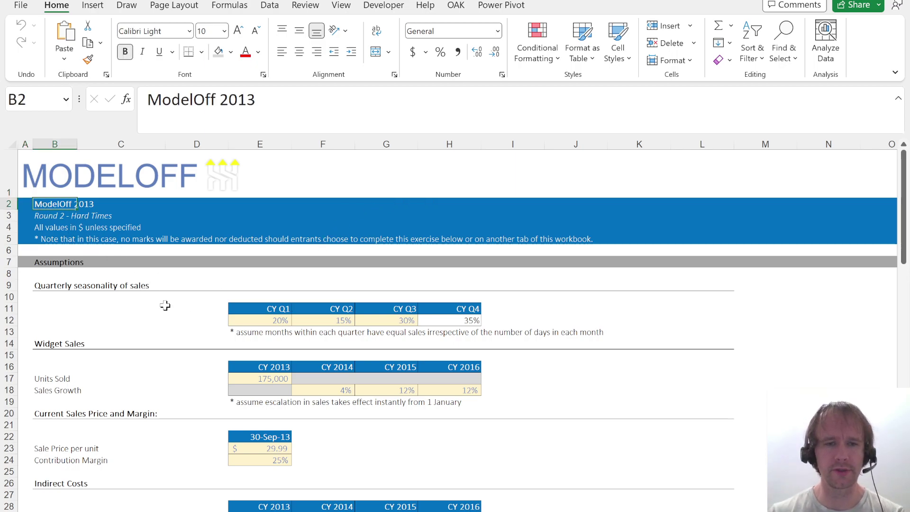
pyautogui.click(175, 318)
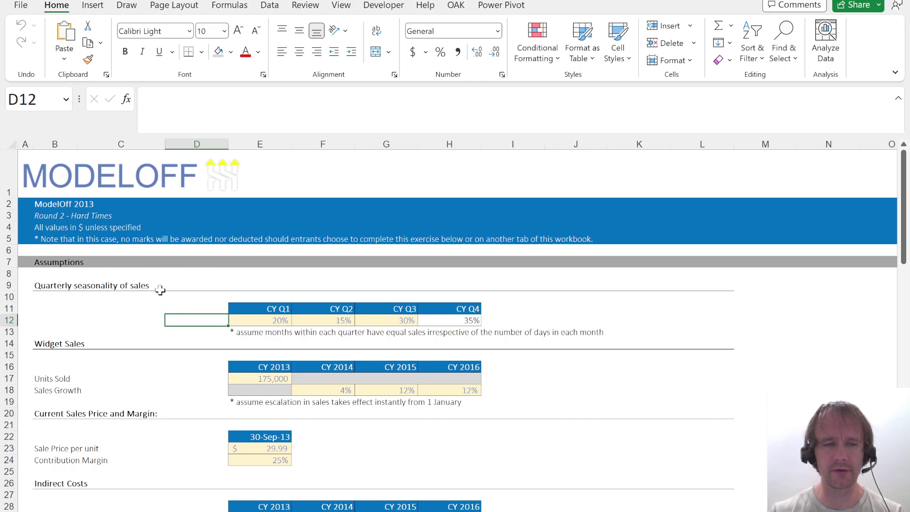
# Switch to the case study PDF in the browser, maximise it and read the introduction on page 1.
pyautogui.hotkey('alt', 'Tab')
pyautogui.hotkey('alt', 'Tab')
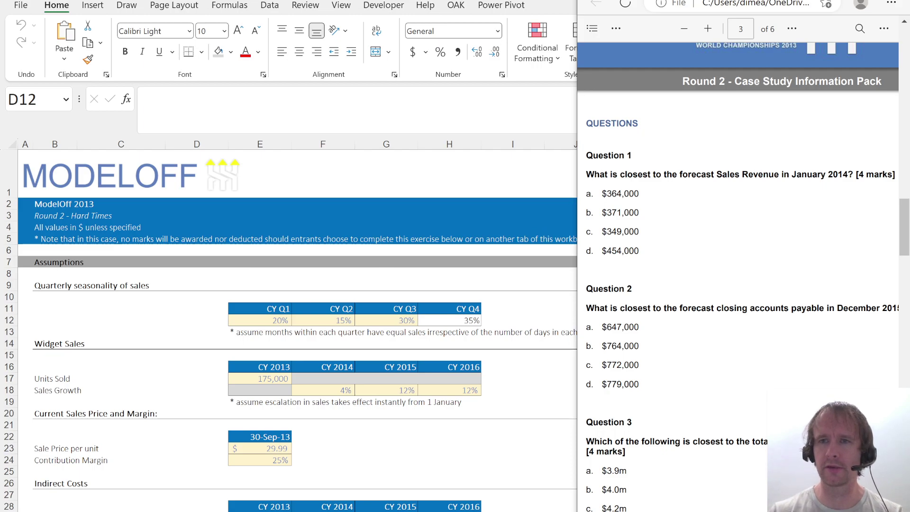
pyautogui.press('super+Up')
pyautogui.scroll(20, 388, 260)
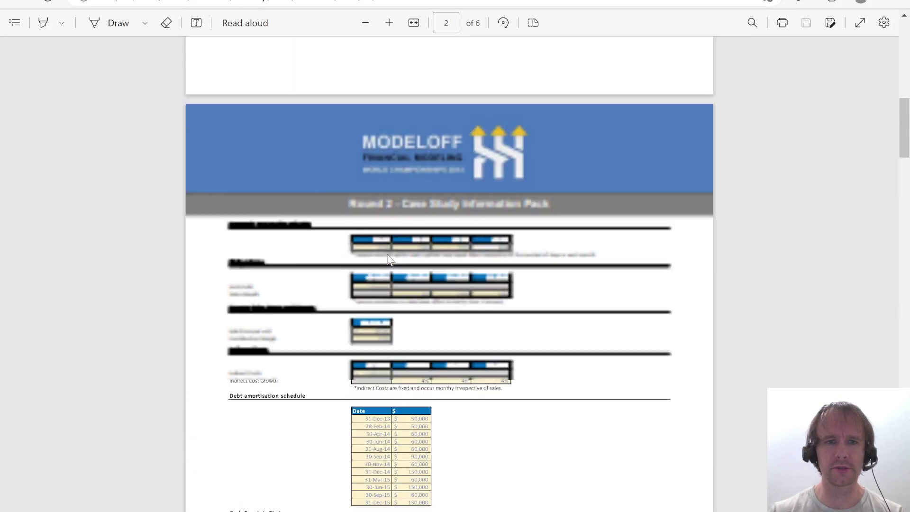
pyautogui.scroll(-2, 391, 260)
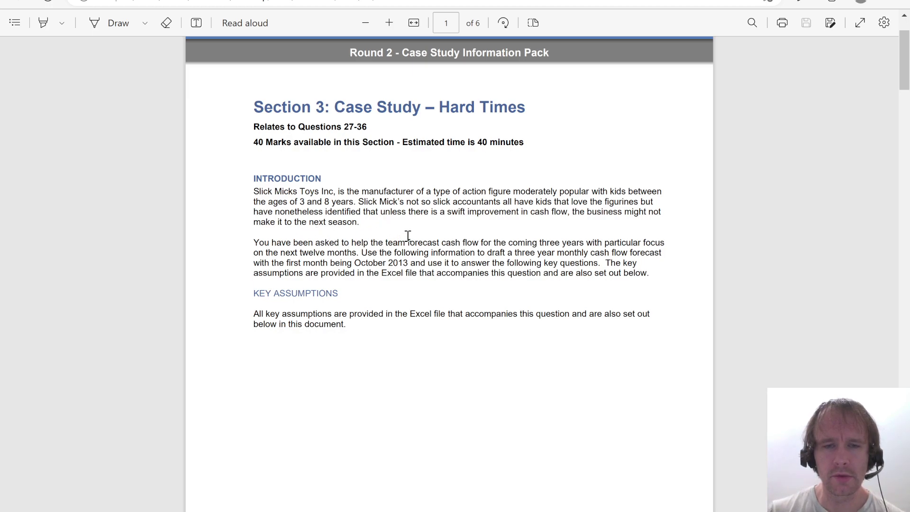
pyautogui.moveTo(393, 243); pyautogui.dragTo(592, 256)
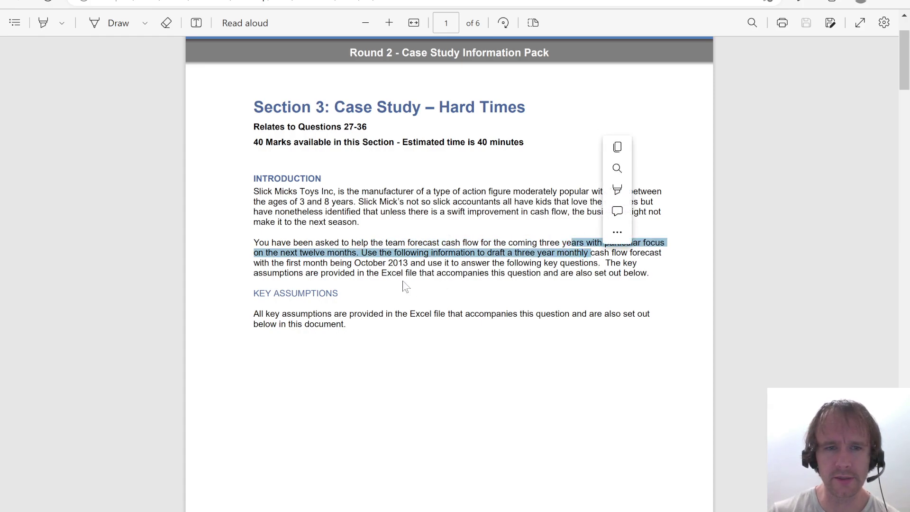
pyautogui.click(374, 265)
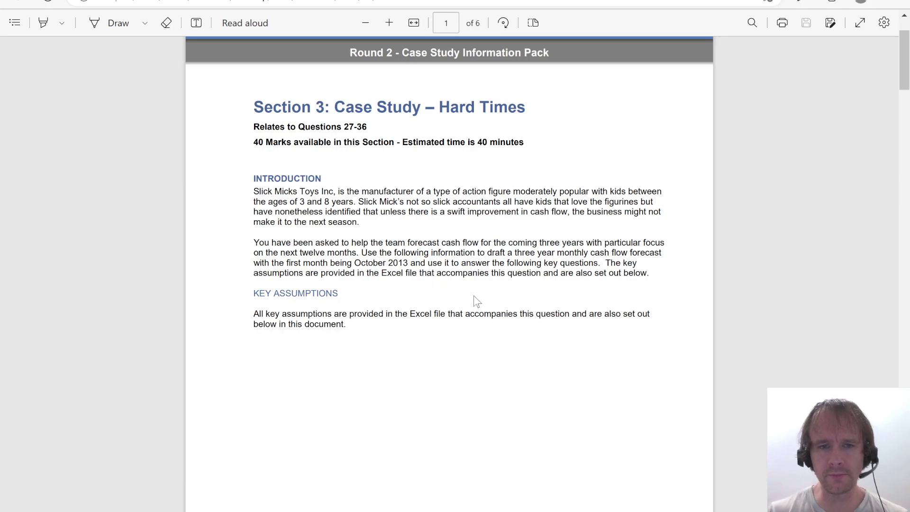
# Review the key assumption tables on page 2 of the PDF, from quarterly seasonality to taxation.
pyautogui.scroll(-10, 496, 351)
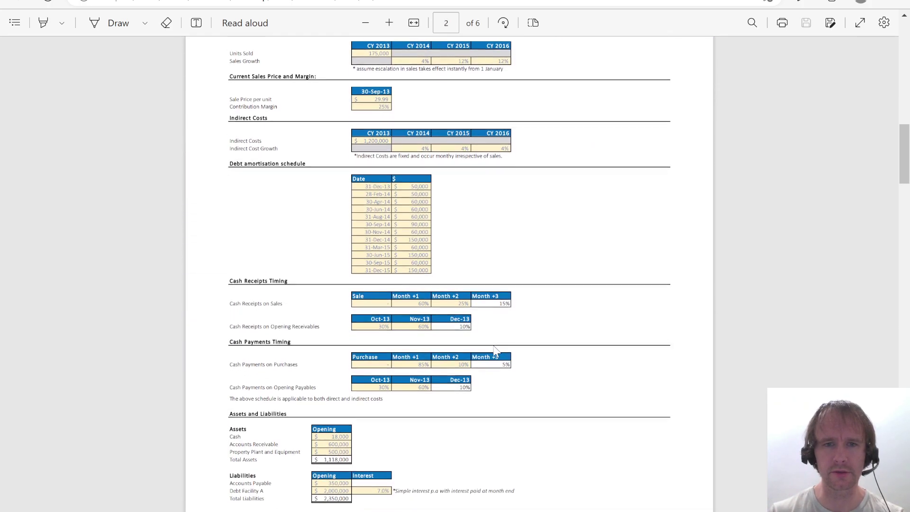
pyautogui.scroll(9, 497, 351)
pyautogui.scroll(-9, 495, 351)
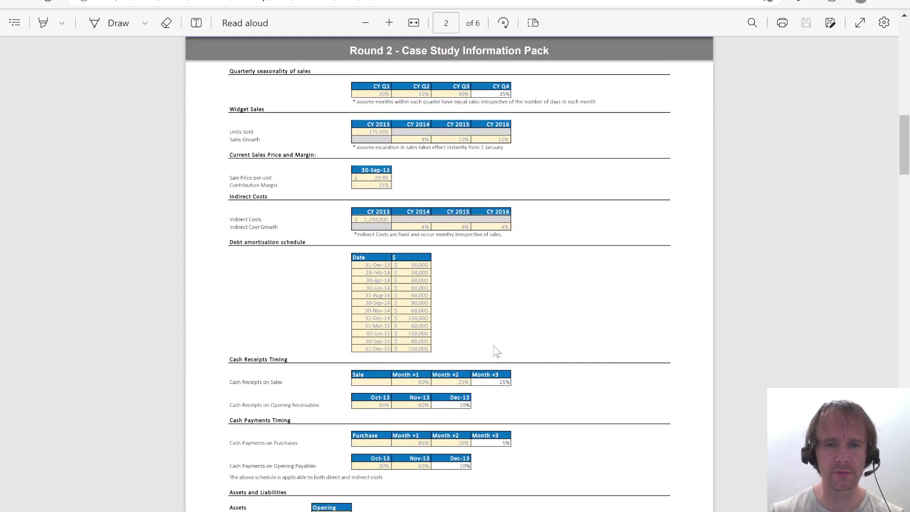
pyautogui.scroll(4, 497, 352)
pyautogui.scroll(-12, 496, 351)
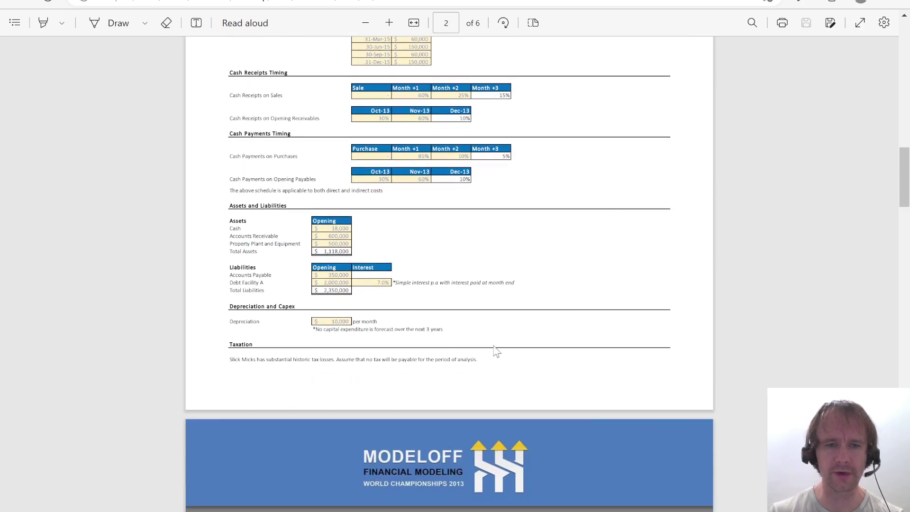
pyautogui.scroll(-1, 497, 351)
# Dock the PDF beside the workbook at roughly a third of the screen width and return to Excel.
pyautogui.press('super+Right')
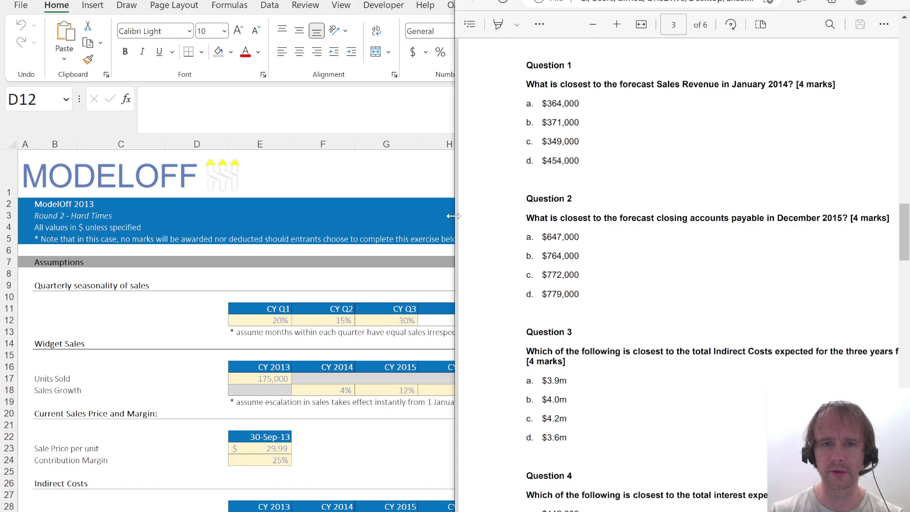
pyautogui.moveTo(454, 215); pyautogui.dragTo(578, 217)
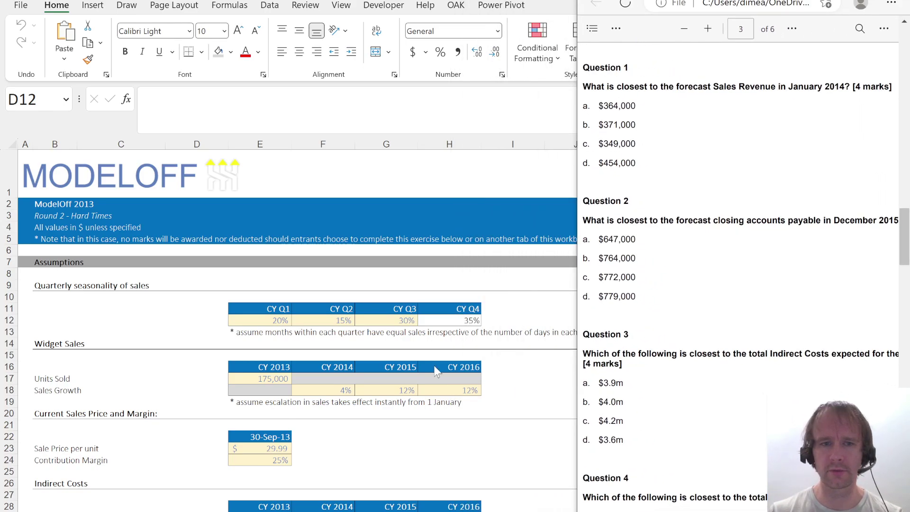
pyautogui.hotkey('alt', 'Tab')
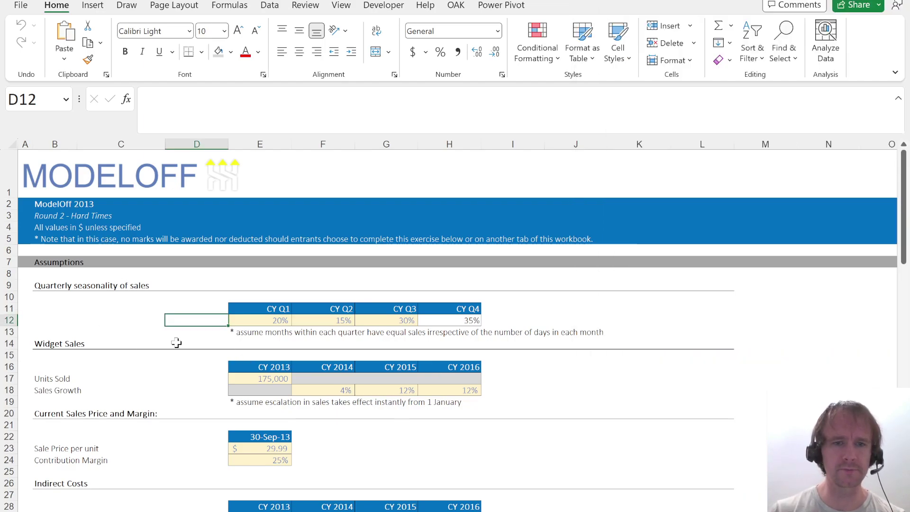
# Examine the quarterly seasonality percentages, the CY Q4 formula and the note on equal monthly sales.
pyautogui.scroll(-1, 176, 342)
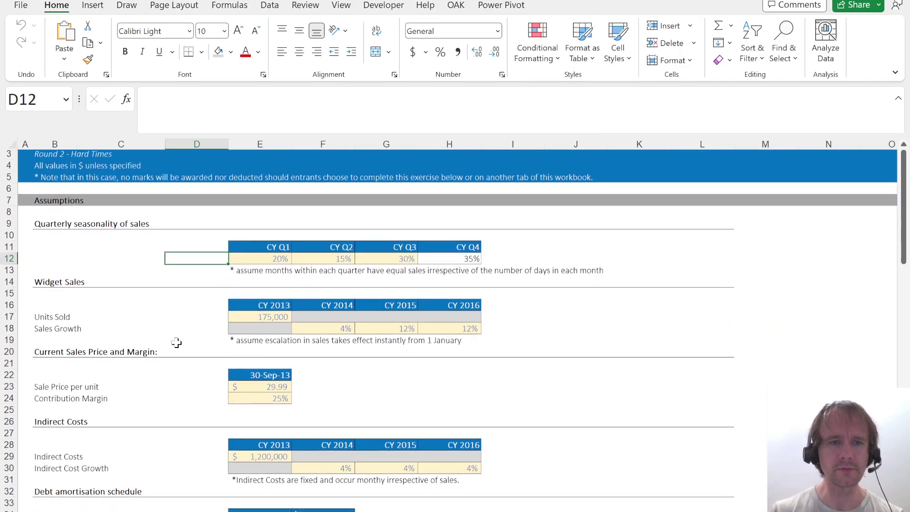
pyautogui.click(259, 259)
pyautogui.hotkey('ctrl', 'shift', 'Right')
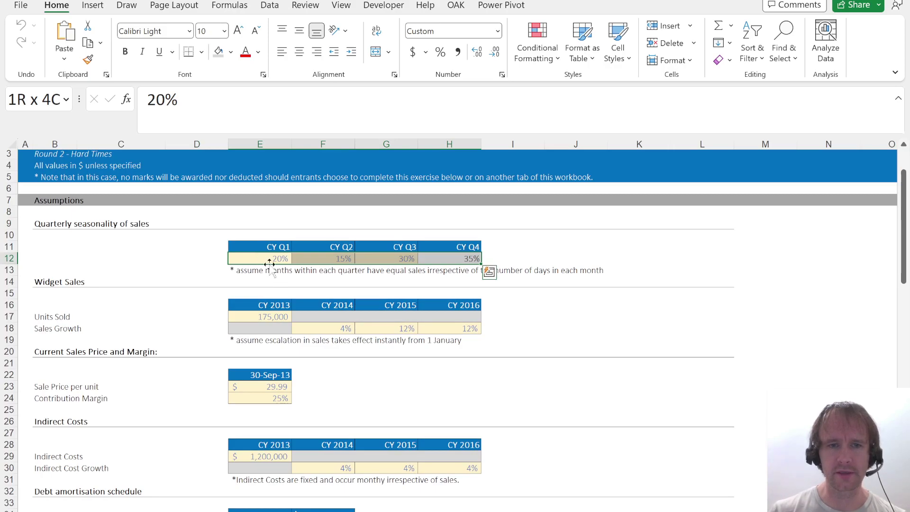
pyautogui.click(267, 261)
pyautogui.click(377, 259)
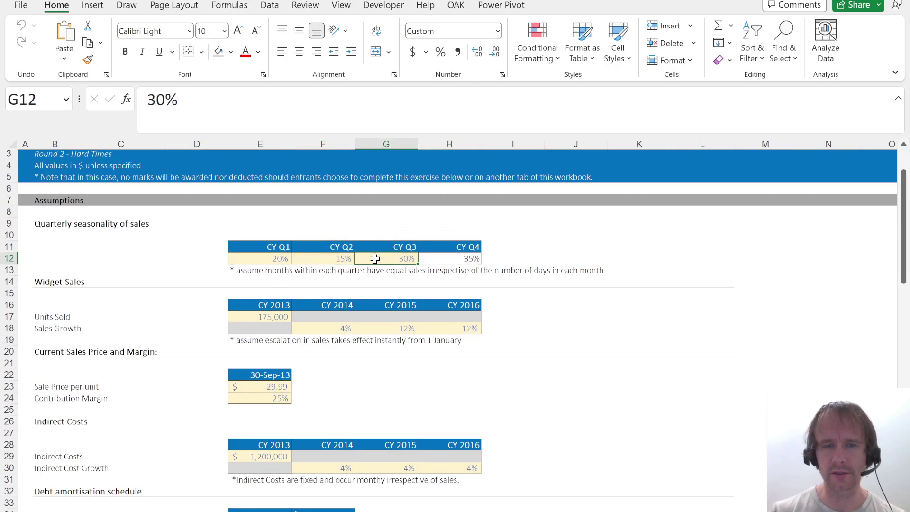
pyautogui.hotkey('shift', 'Right')
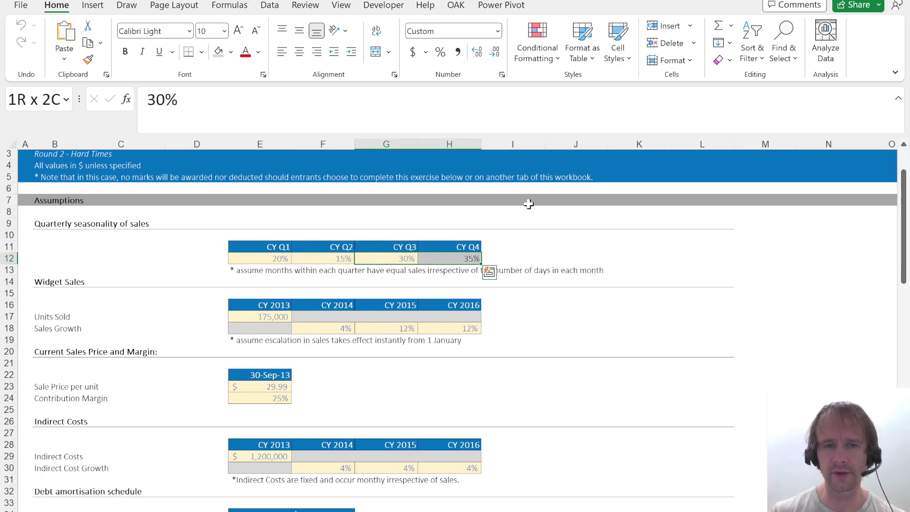
pyautogui.hotkey('shift', 'Left')
pyautogui.press('Right')
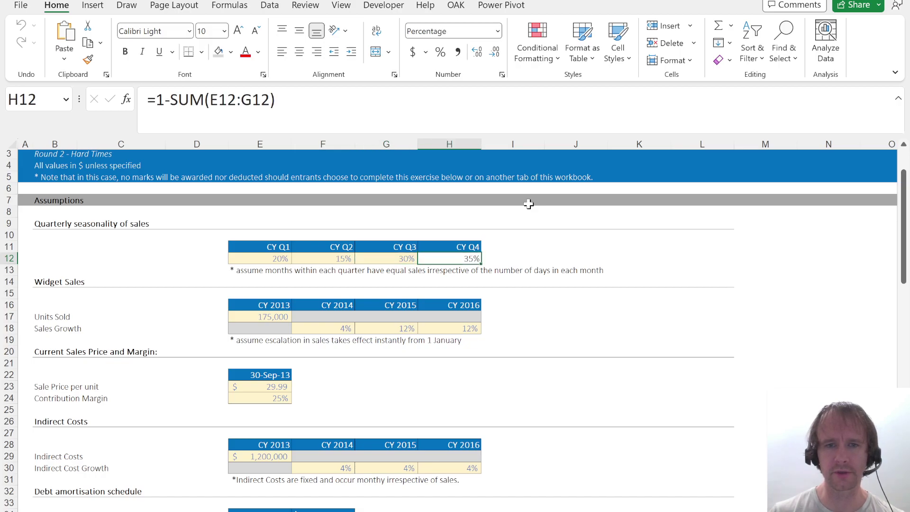
pyautogui.press('Down')
pyautogui.press('Left')
pyautogui.press('Left')
pyautogui.press('Left')
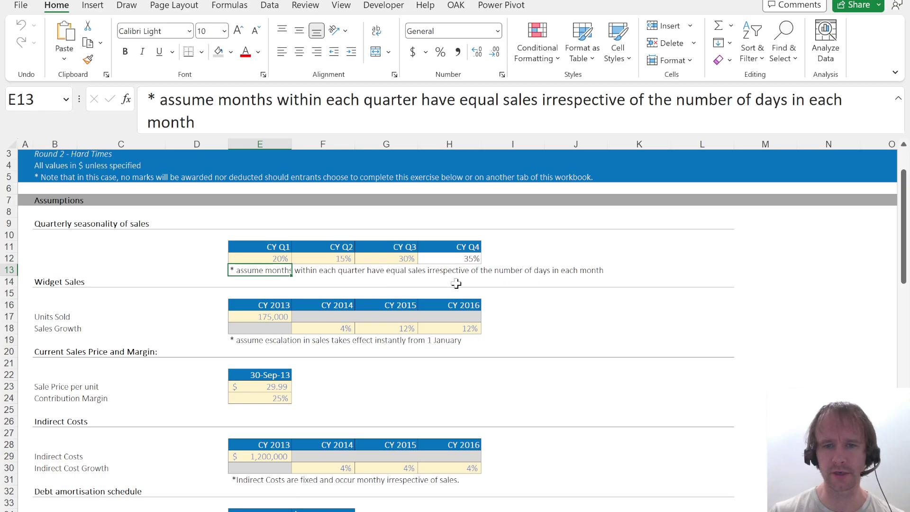
# Examine the Widget Sales assumptions: the CY 2013 units sold, the yearly sales growth rates and the year headings.
pyautogui.click(250, 319)
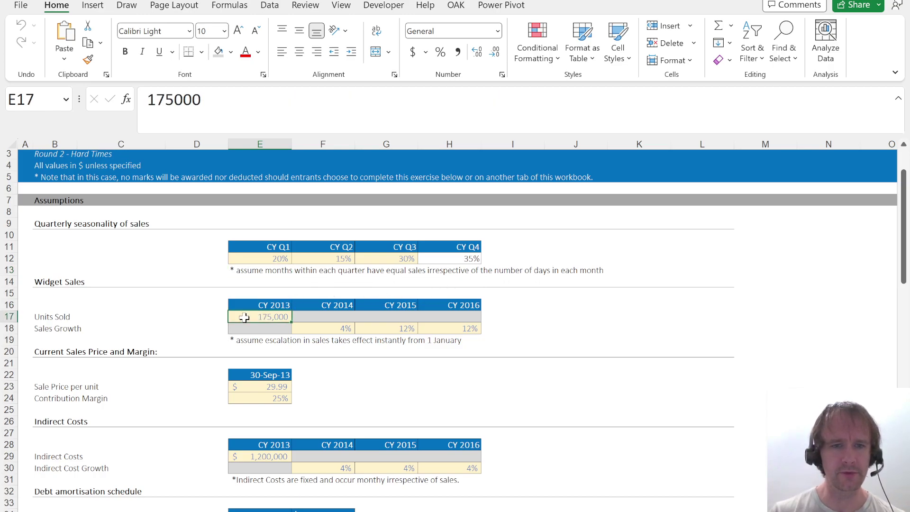
pyautogui.press('Up')
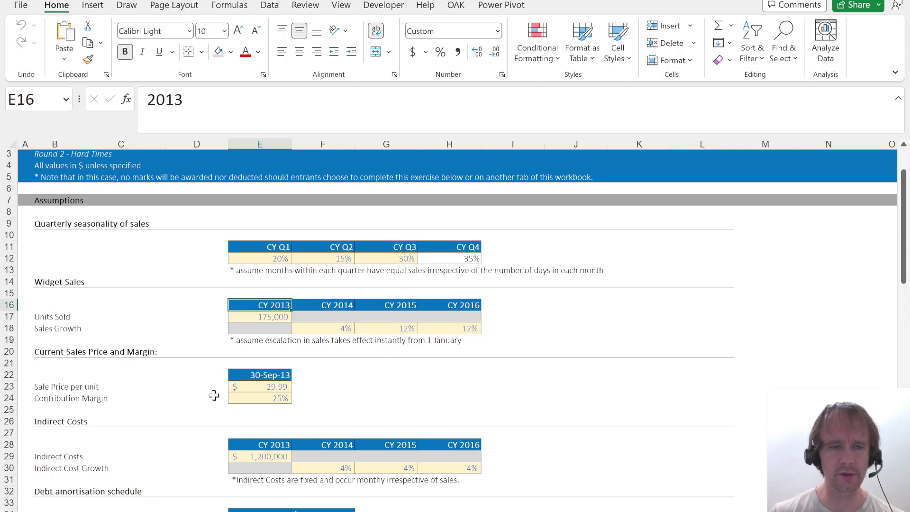
pyautogui.hotkey('shift', 'Down')
pyautogui.press('Right')
pyautogui.press('Down')
pyautogui.hotkey('shift', 'Right')
pyautogui.hotkey('shift', 'Right')
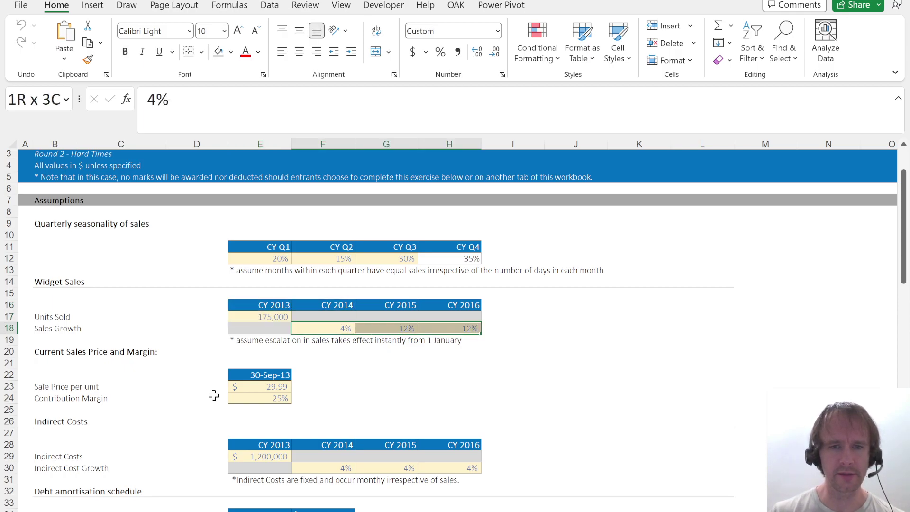
pyautogui.press('Up')
pyautogui.press('Left')
pyautogui.press('Up')
pyautogui.hotkey('ctrl', 'shift', 'Right')
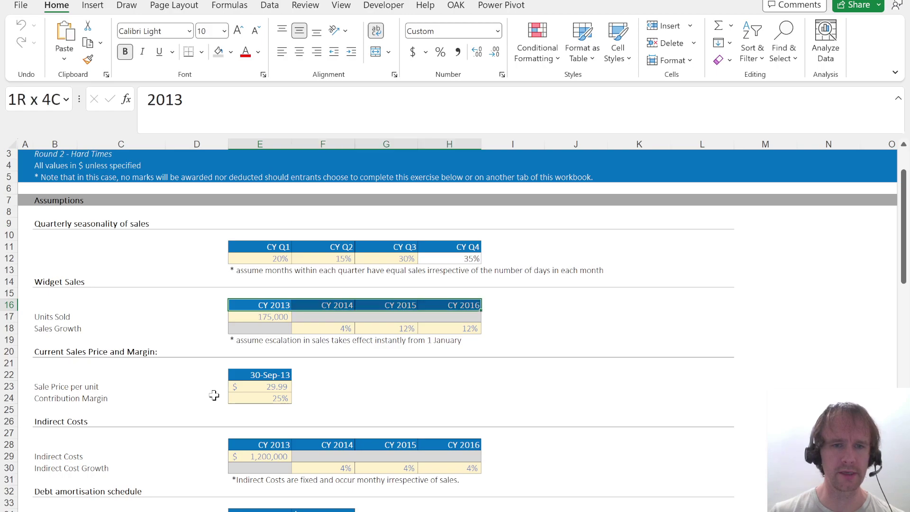
pyautogui.hotkey('ctrl', 'shift', 'Left')
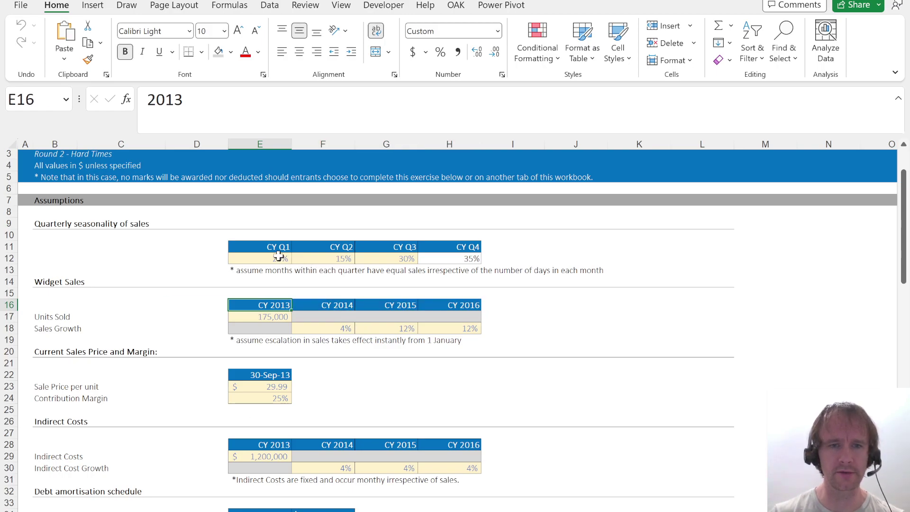
# Inspect the underlying value and custom number format of the CY Q1 heading in E11.
pyautogui.click(262, 247)
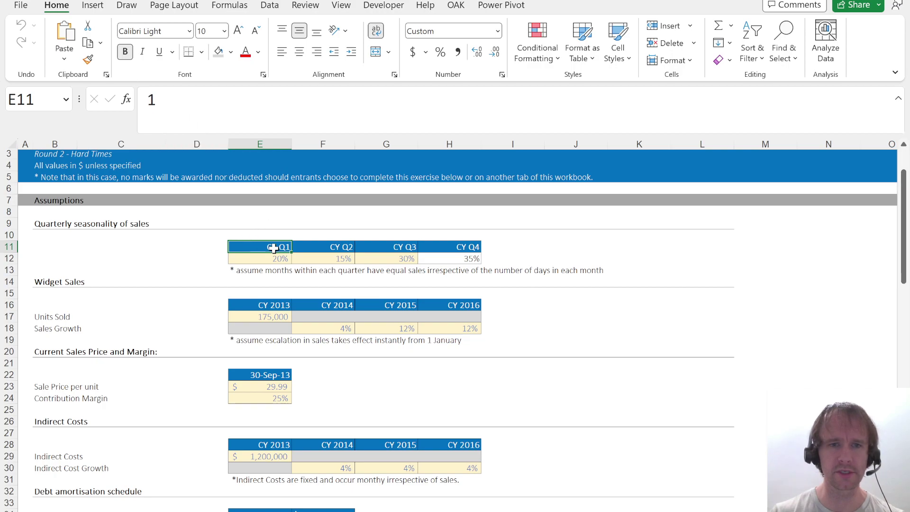
pyautogui.click(171, 103)
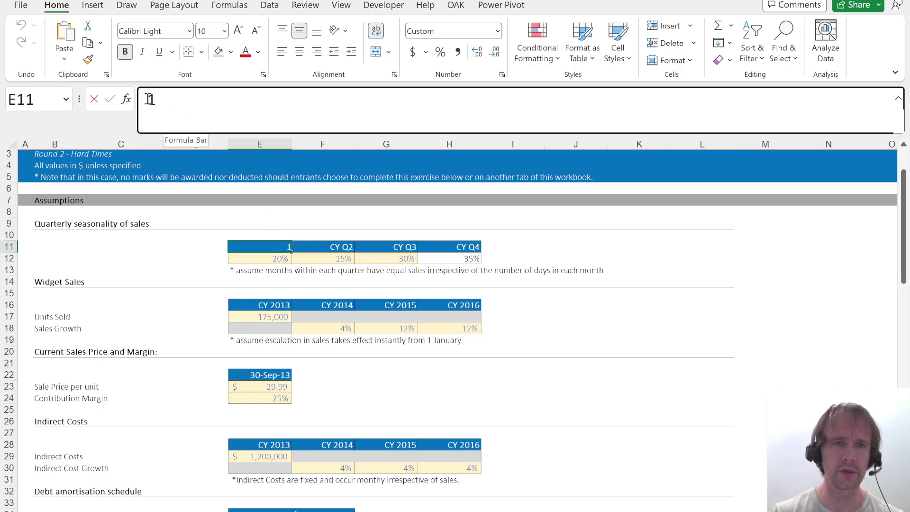
pyautogui.press('Escape')
pyautogui.hotkey('ctrl', '1')
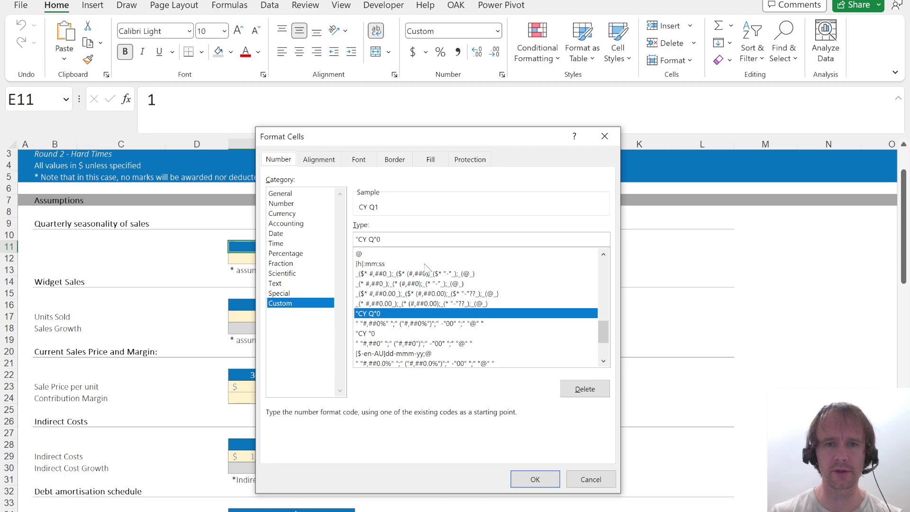
pyautogui.moveTo(388, 238); pyautogui.dragTo(328, 231)
pyautogui.press('Return')
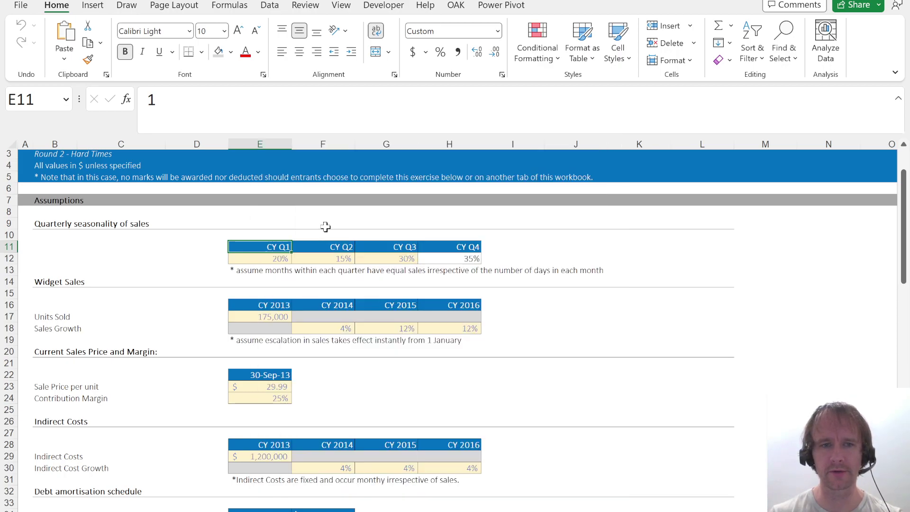
# Check the cell contents behind the remaining quarter headings and the Widget Sales year headings in row 16.
pyautogui.click(326, 247)
pyautogui.click(381, 249)
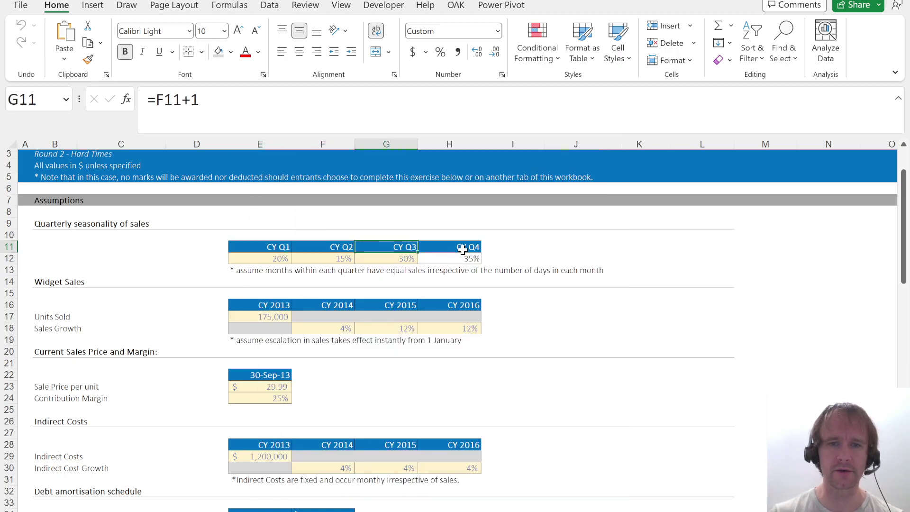
pyautogui.click(462, 248)
pyautogui.click(261, 307)
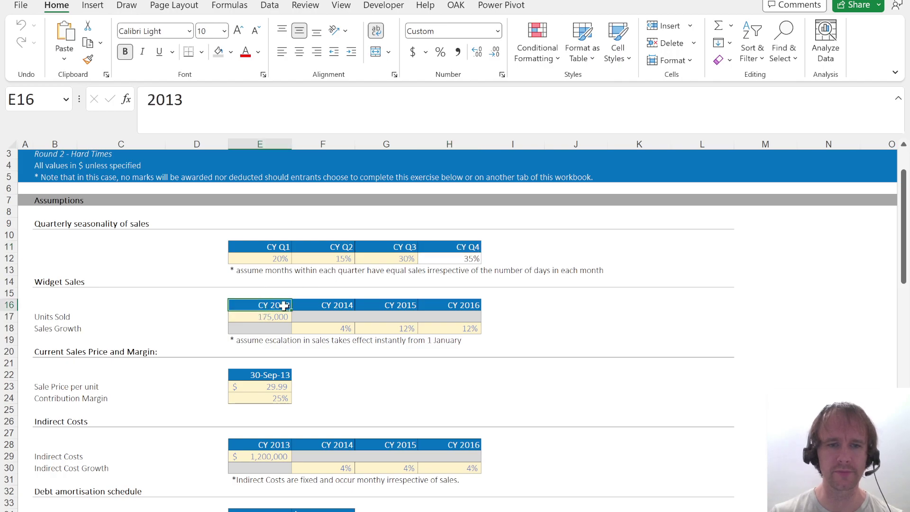
pyautogui.click(324, 307)
pyautogui.click(386, 306)
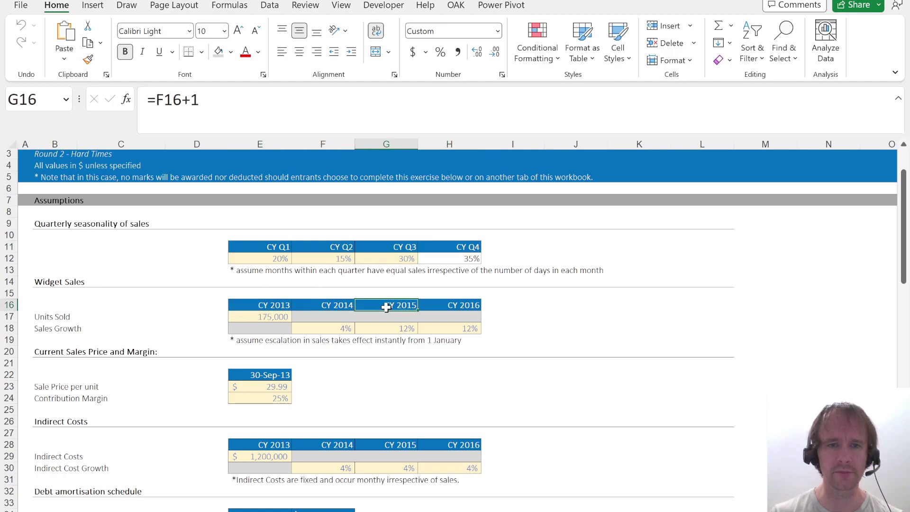
pyautogui.click(254, 307)
pyautogui.hotkey('ctrl', 'shift', 'Right')
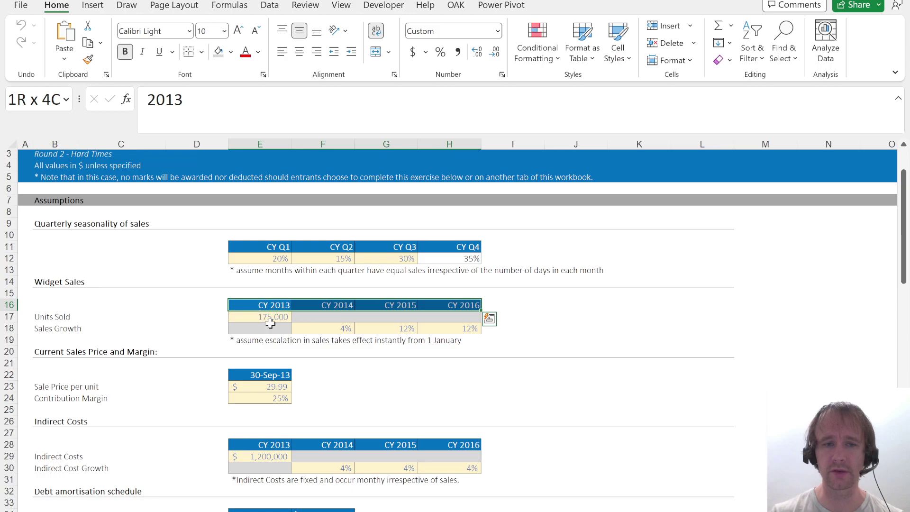
# Review the sale price per unit, the contribution margin and the CY 2013 indirect costs.
pyautogui.scroll(-2, 314, 372)
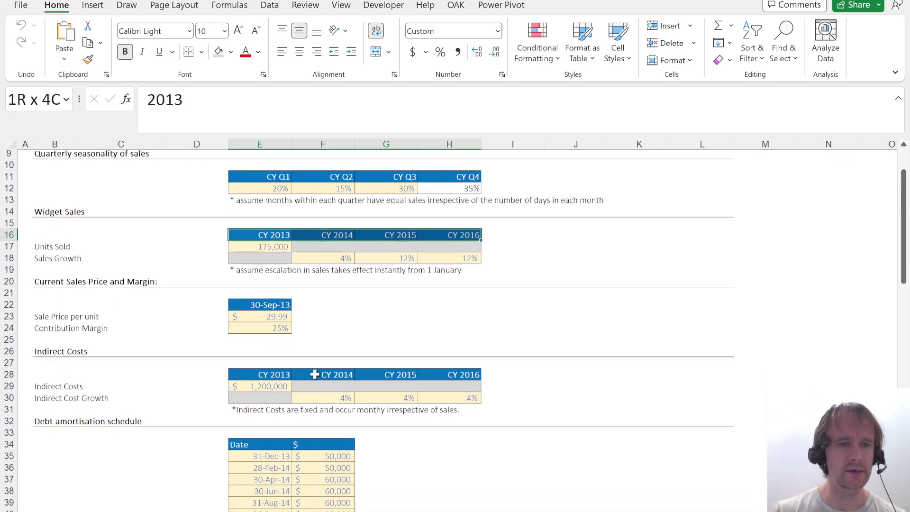
pyautogui.click(260, 313)
pyautogui.click(271, 329)
pyautogui.scroll(-2, 285, 360)
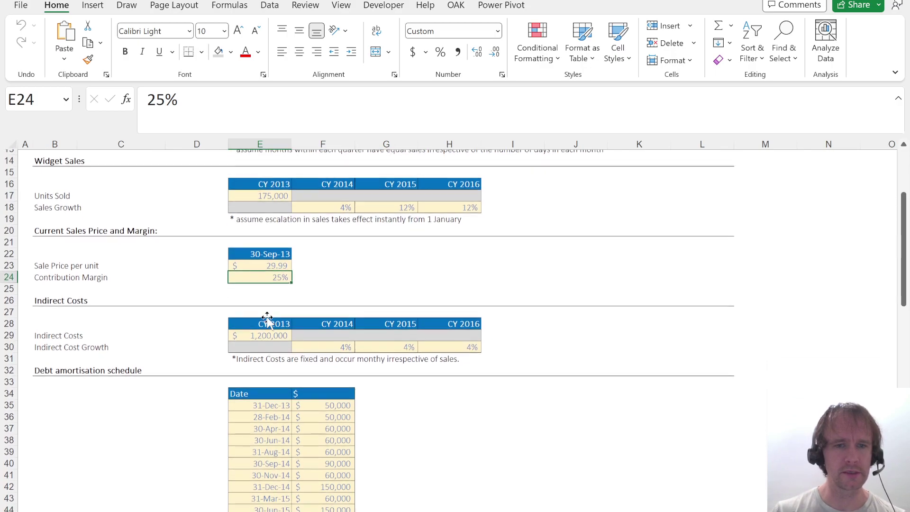
pyautogui.click(267, 334)
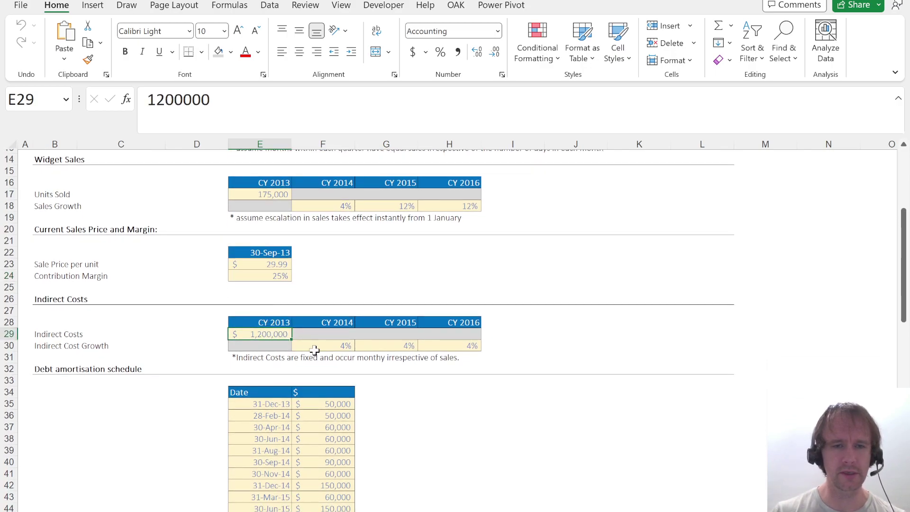
# Review the indirect cost growth rates for CY 2014 to CY 2016 and the note beneath them.
pyautogui.click(330, 348)
pyautogui.moveTo(330, 347); pyautogui.dragTo(476, 346)
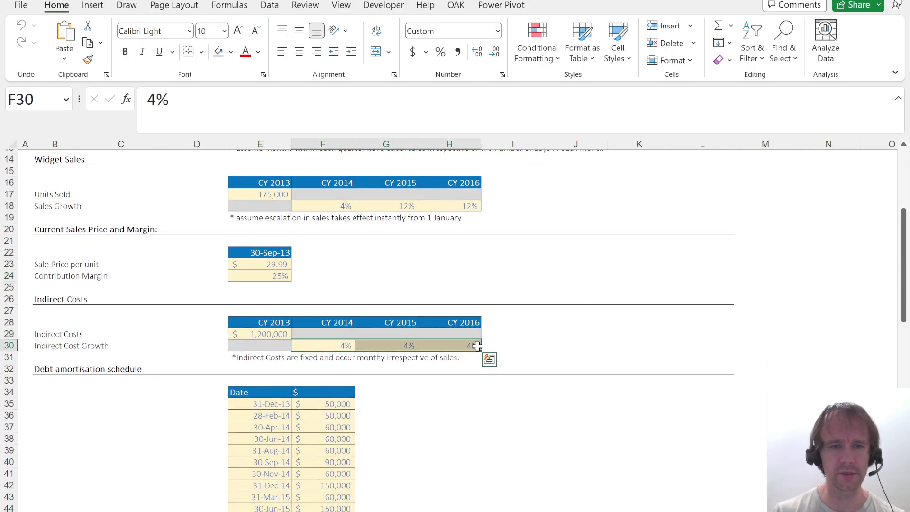
pyautogui.click(250, 358)
# Examine the full column of repayment amounts in the debt amortisation schedule.
pyautogui.scroll(-4, 398, 399)
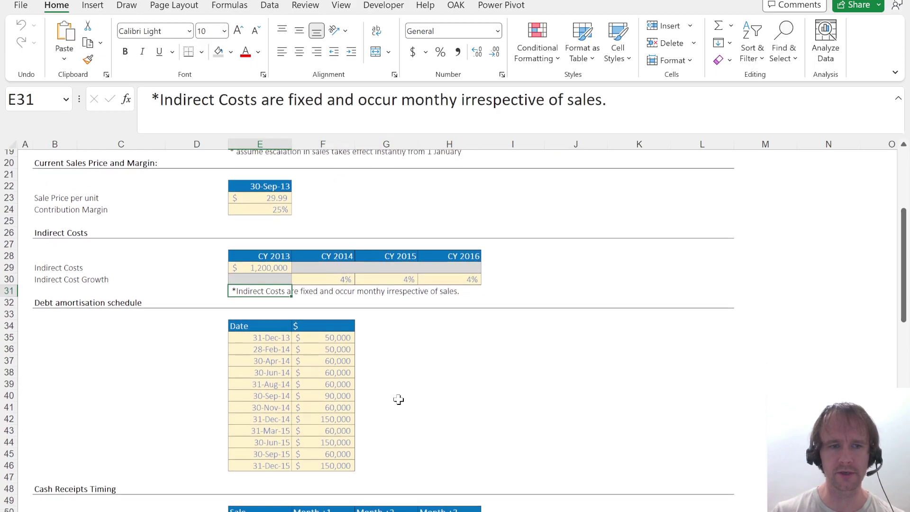
pyautogui.click(321, 262)
pyautogui.hotkey('ctrl', 'shift', 'Down')
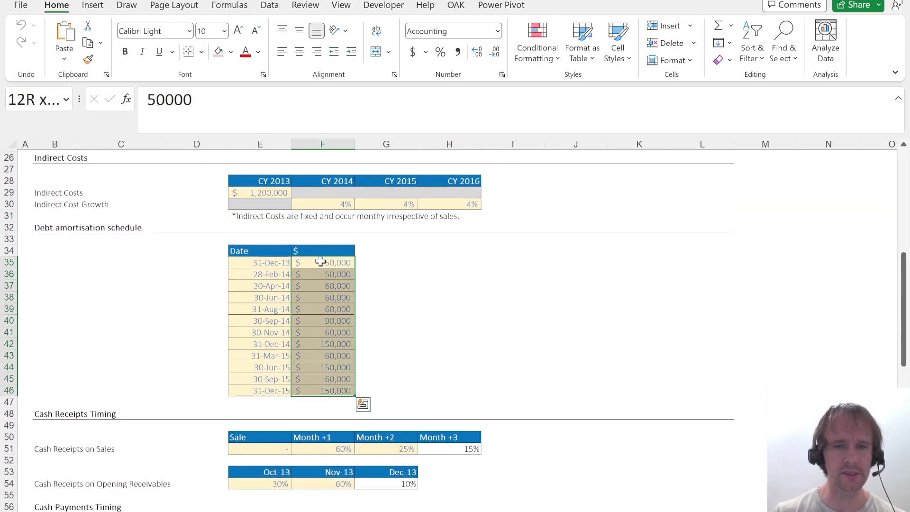
# Check the cash receipts timing on opening receivables and the underlying dates of its month headings in row 53.
pyautogui.scroll(-5, 416, 370)
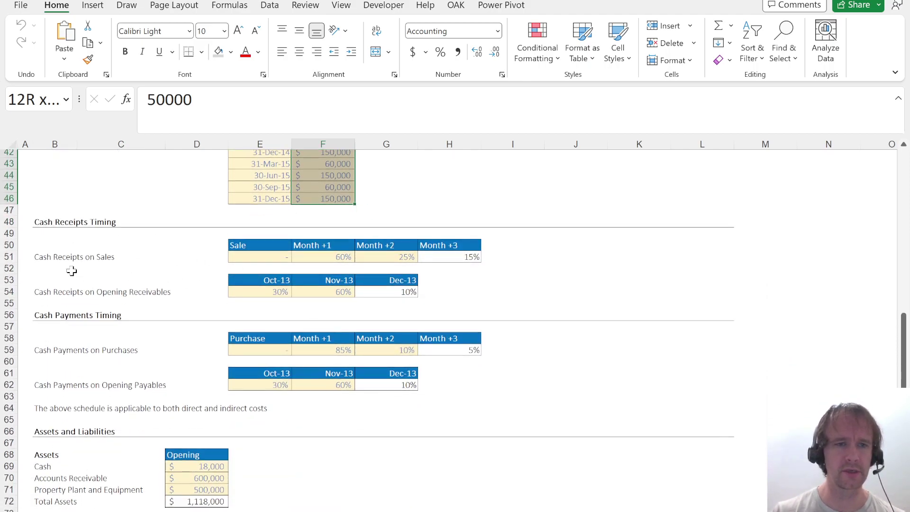
pyautogui.click(58, 293)
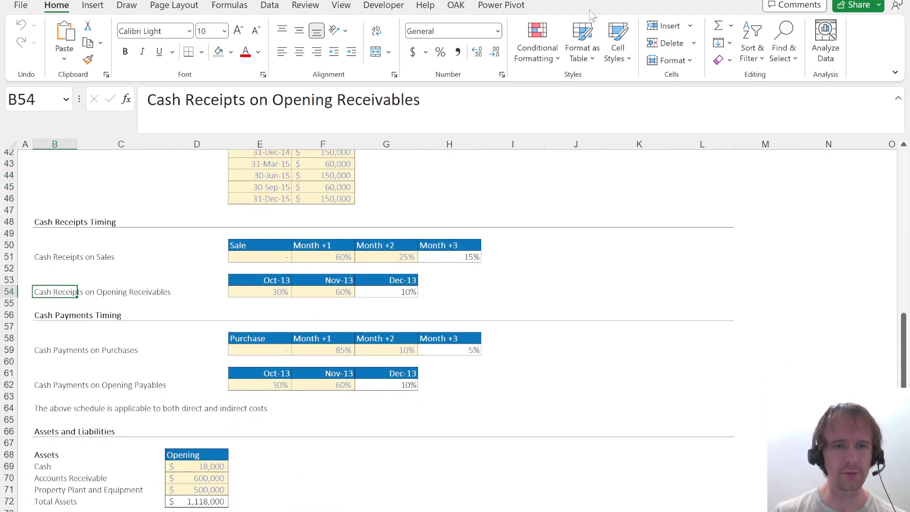
pyautogui.hotkey('ctrl', 'Right')
pyautogui.moveTo(271, 280); pyautogui.dragTo(270, 285)
pyautogui.click(327, 278)
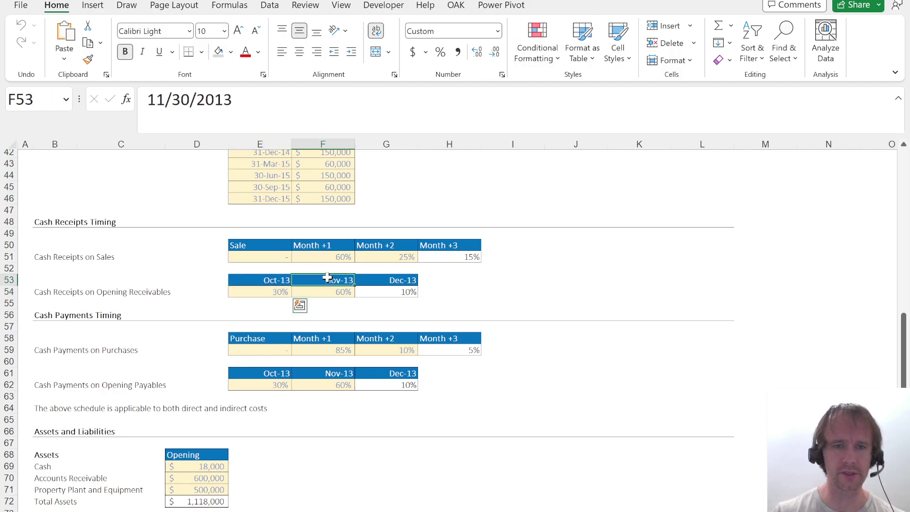
pyautogui.click(403, 281)
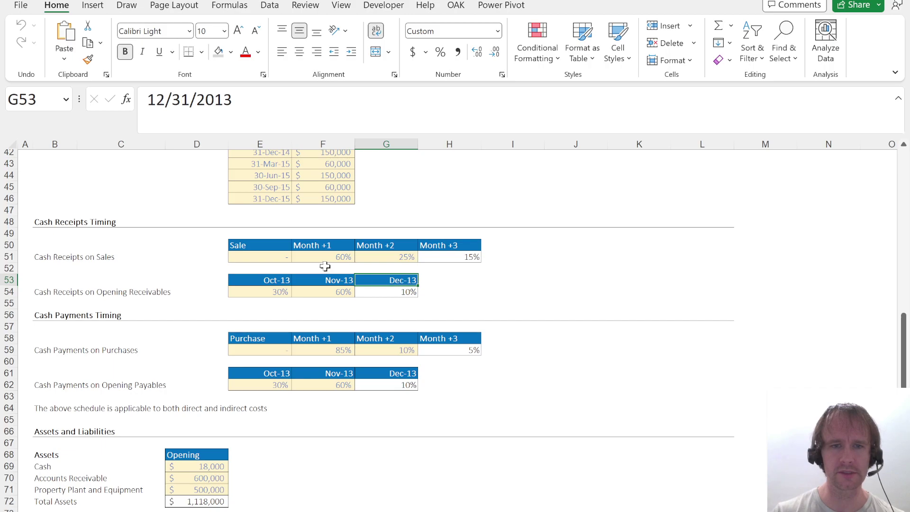
# Go through the cash receipts percentages on sales in row 51, from the sale month to Month +3.
pyautogui.click(257, 239)
pyautogui.press('Down')
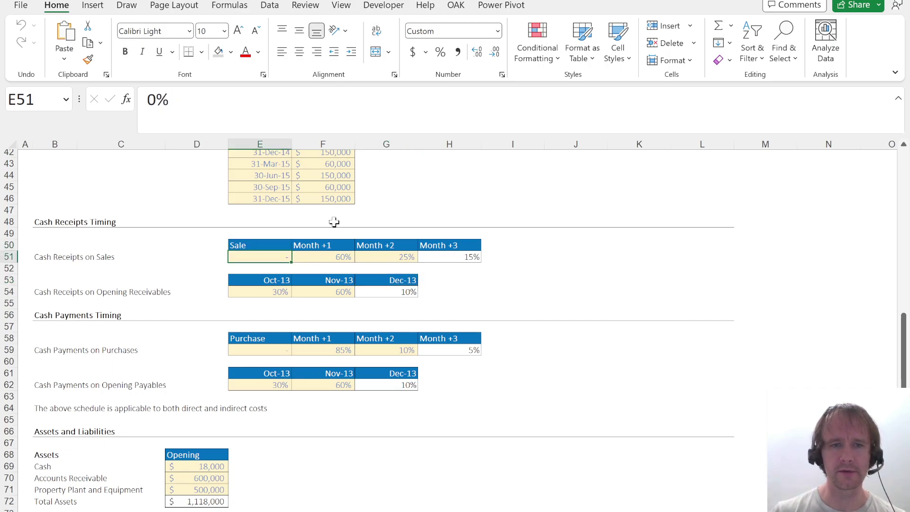
pyautogui.press('Right')
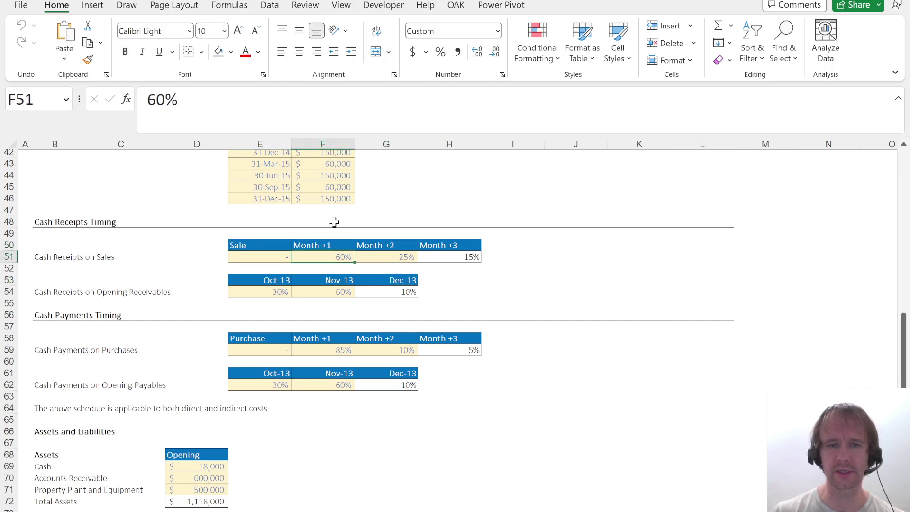
pyautogui.press('Right')
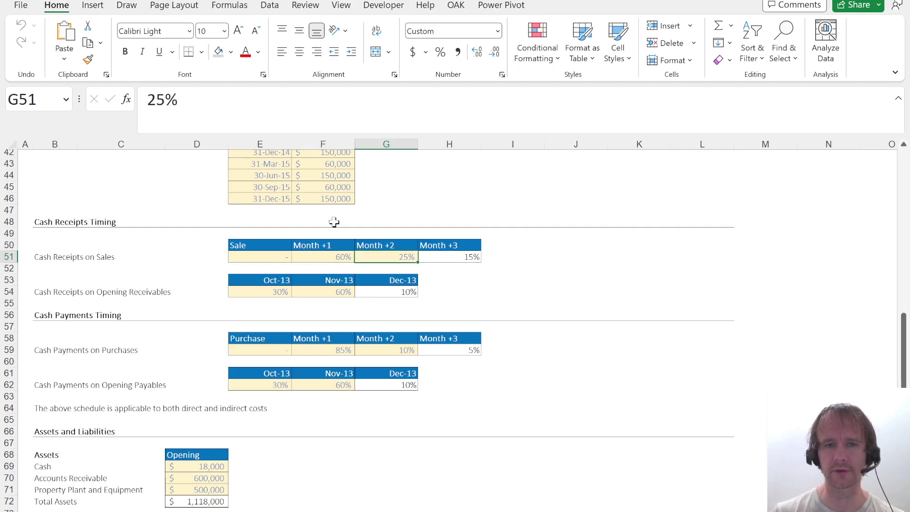
pyautogui.press('Right')
pyautogui.press('Left')
# Review the cash payments timing for purchases and opening payables.
pyautogui.press('Down')
pyautogui.press('Down')
pyautogui.press('Down')
pyautogui.press('Left')
pyautogui.press('Down')
pyautogui.press('Down')
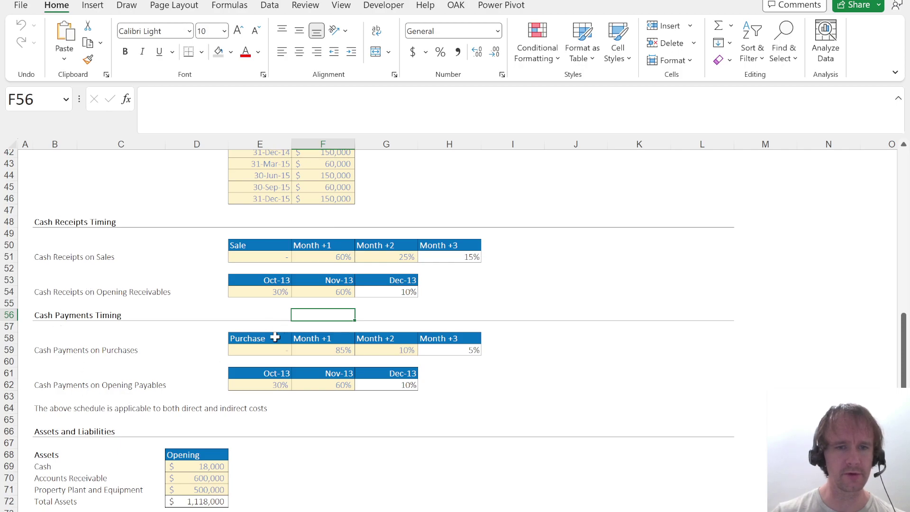
pyautogui.click(335, 347)
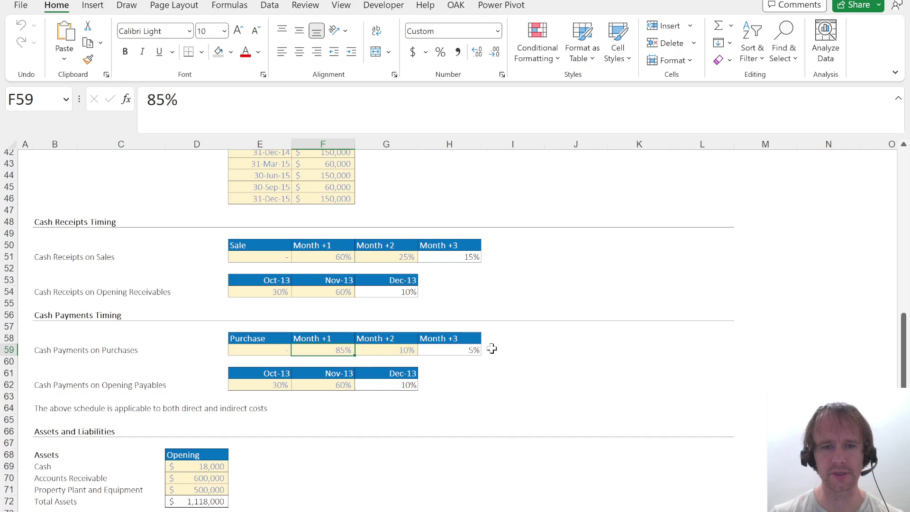
pyautogui.scroll(-1, 315, 401)
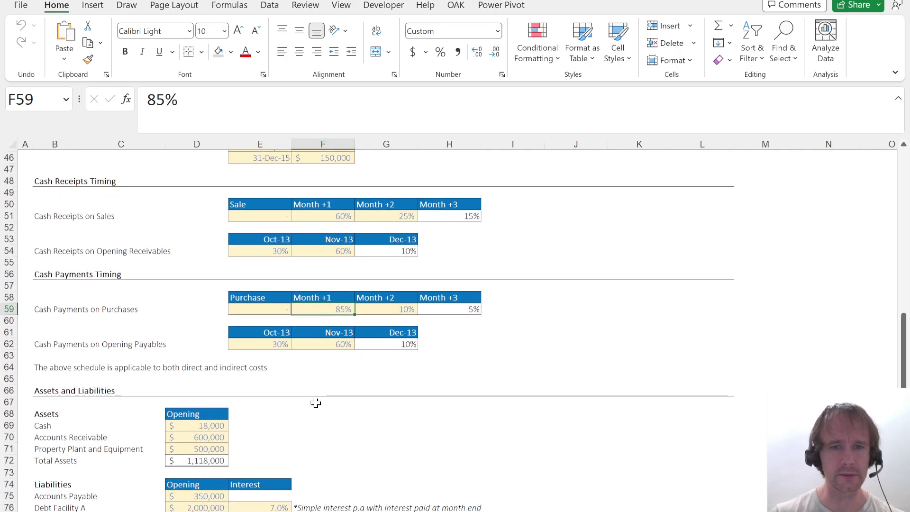
# Go through the opening asset balances row by row: cash, accounts receivable, and property plant and equipment.
pyautogui.scroll(-3, 316, 402)
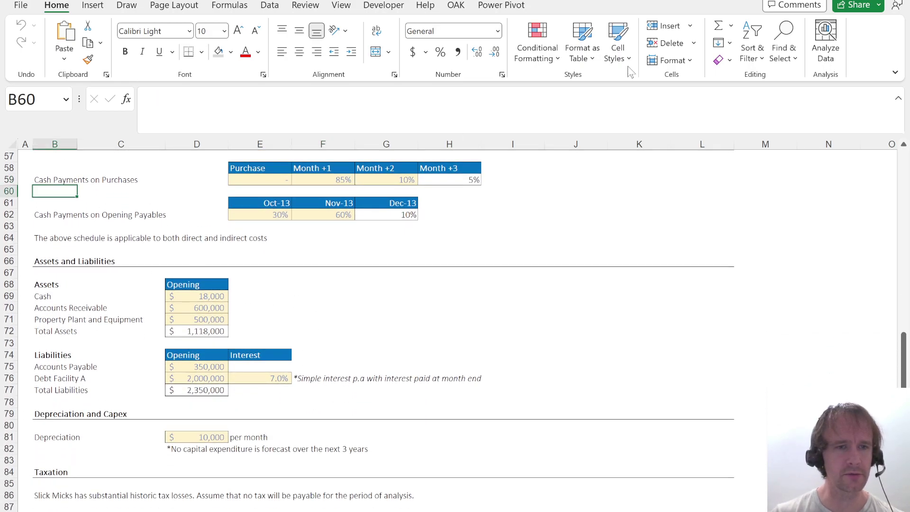
pyautogui.press('Down')
pyautogui.press('Down')
pyautogui.press('Down')
pyautogui.press('Down')
pyautogui.press('Down')
pyautogui.press('Down')
pyautogui.press('Down')
pyautogui.press('Down')
pyautogui.press('Down')
pyautogui.hotkey('shift', 'space')
pyautogui.press('Down')
pyautogui.hotkey('shift', 'space')
pyautogui.press('Down')
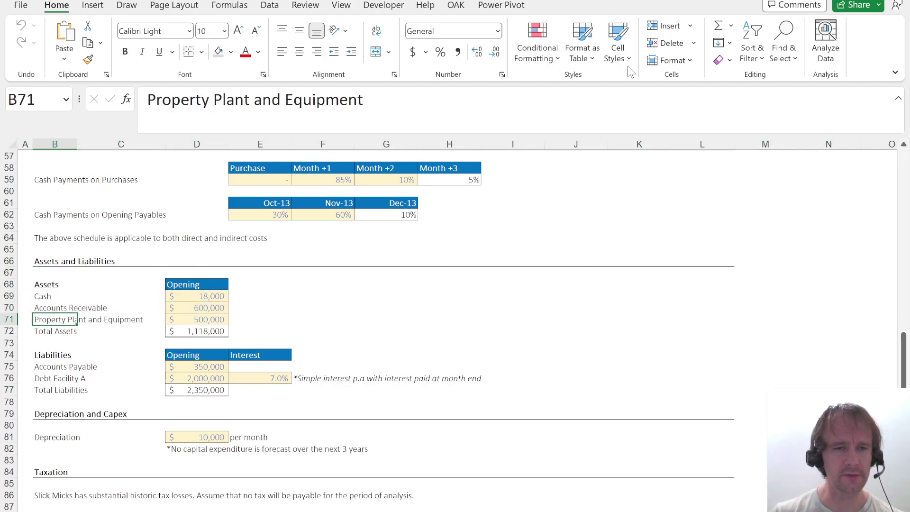
pyautogui.hotkey('shift', 'space')
# Review the opening liabilities: accounts payable and Debt Facility A with its interest rate and note.
pyautogui.press('Down')
pyautogui.press('Down')
pyautogui.press('Down')
pyautogui.press('Down')
pyautogui.hotkey('shift', 'space')
pyautogui.press('Down')
pyautogui.hotkey('shift', 'space')
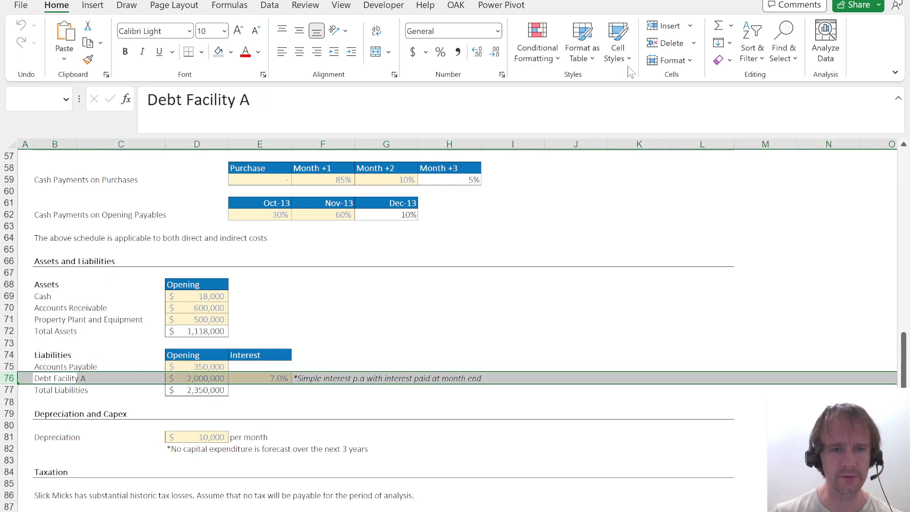
pyautogui.press('Down')
pyautogui.press('Down')
# Read the Depreciation and Capex assumptions and the Taxation note.
pyautogui.scroll(3, 630, 71)
pyautogui.scroll(-8, 348, 310)
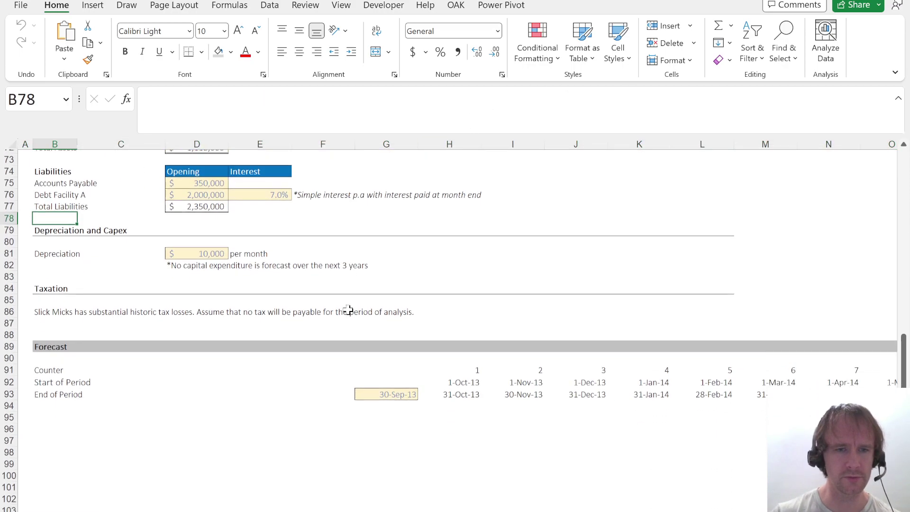
pyautogui.scroll(3, 347, 310)
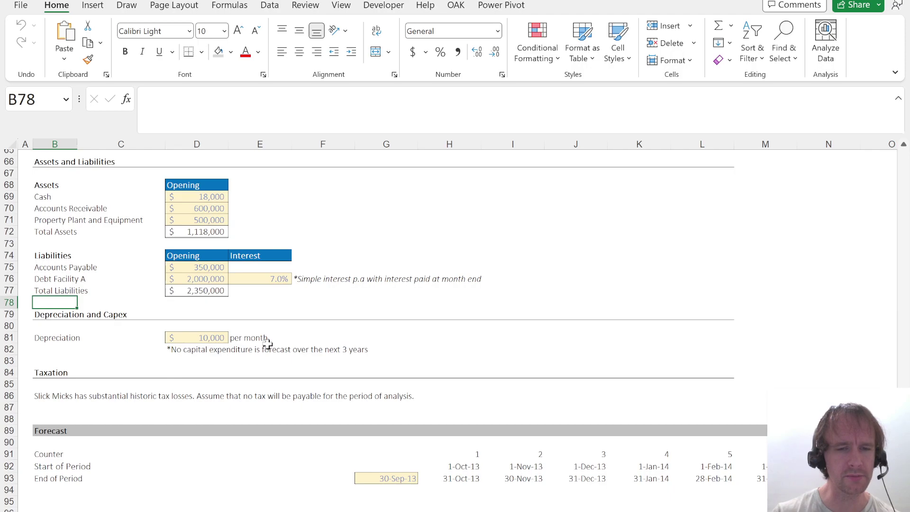
pyautogui.scroll(-4, 267, 343)
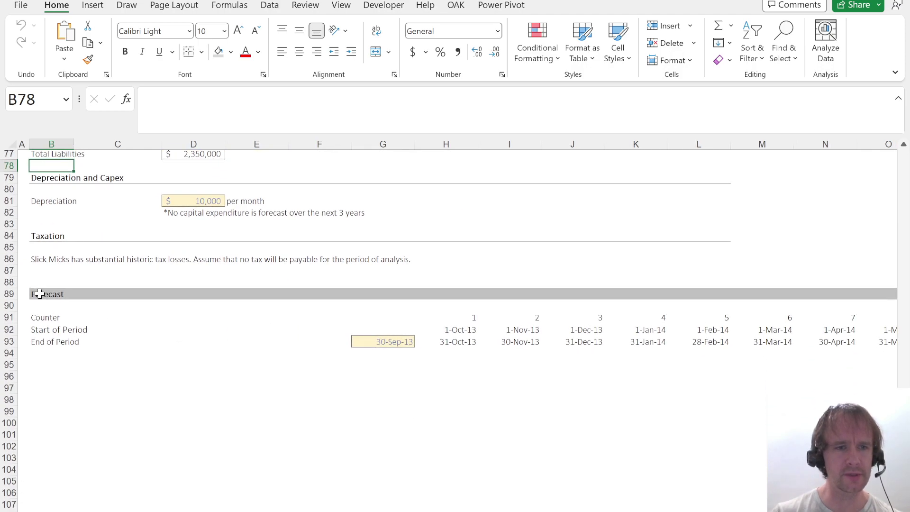
# Examine the Forecast section's timeline, including the first month's start and end of period cells in column H.
pyautogui.scroll(-5, 362, 336)
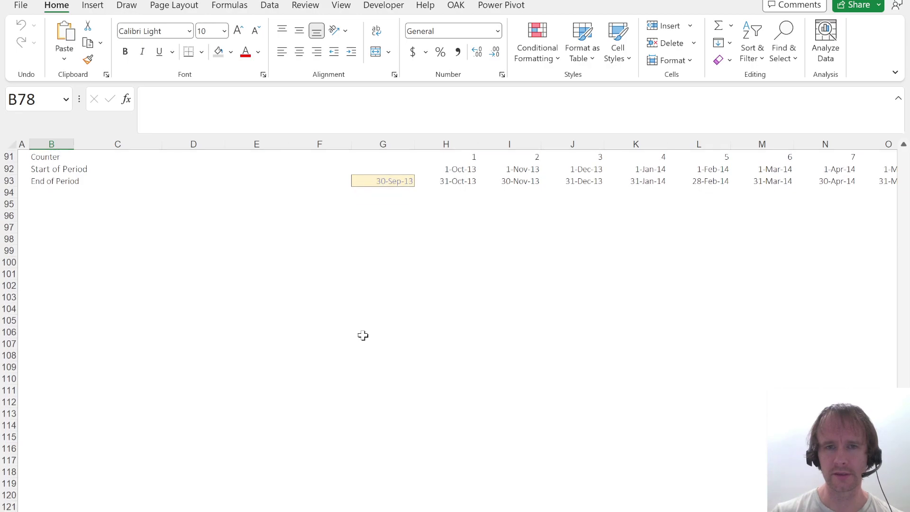
pyautogui.scroll(10, 363, 335)
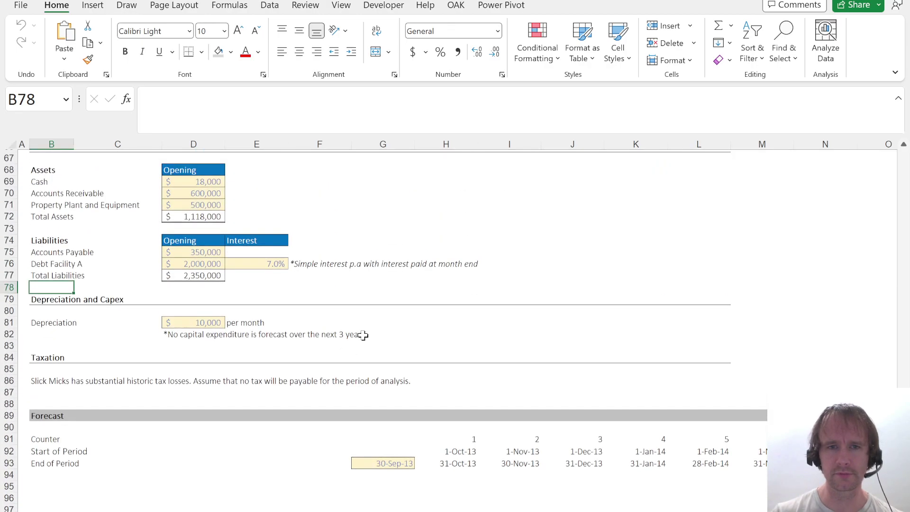
pyautogui.scroll(-10, 363, 336)
pyautogui.scroll(-1, 363, 335)
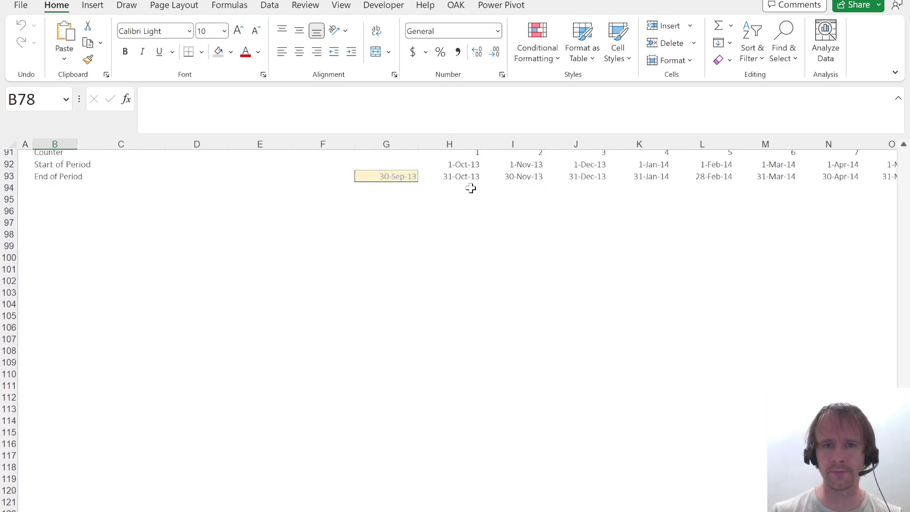
pyautogui.moveTo(463, 163); pyautogui.dragTo(466, 189)
pyautogui.scroll(10, 396, 250)
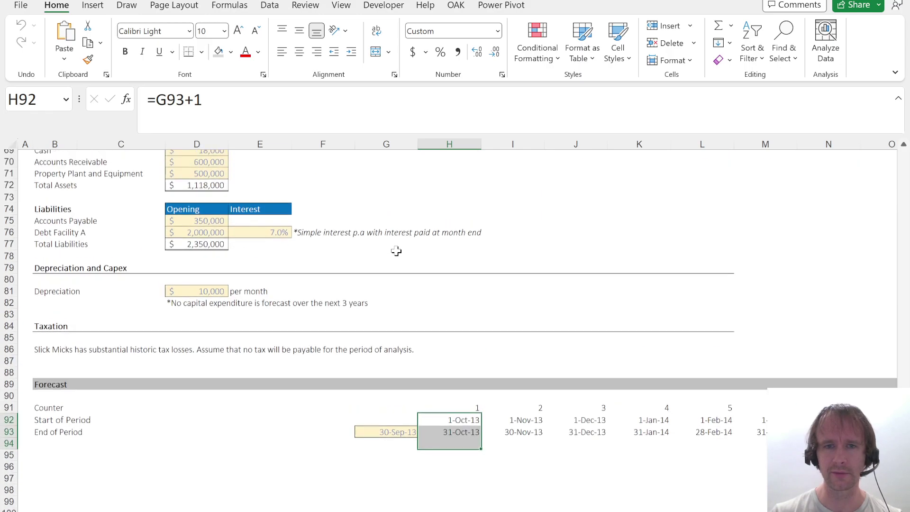
pyautogui.scroll(-4, 396, 250)
pyautogui.scroll(1, 397, 250)
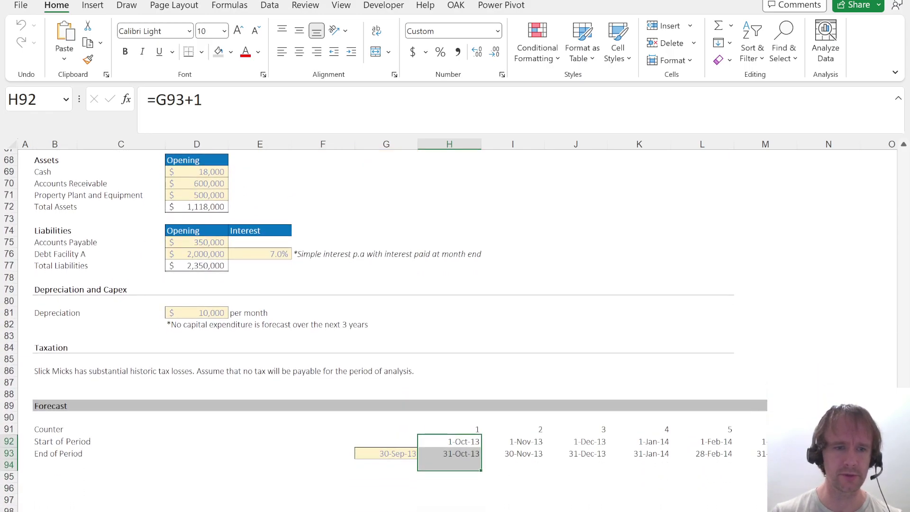
pyautogui.hotkey('ctrl', '1')
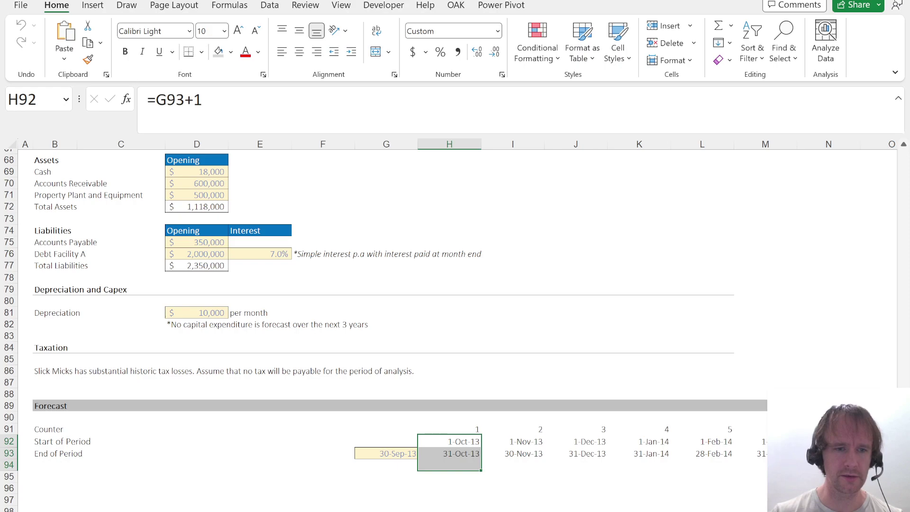
pyautogui.hotkey('ctrl', 'q')
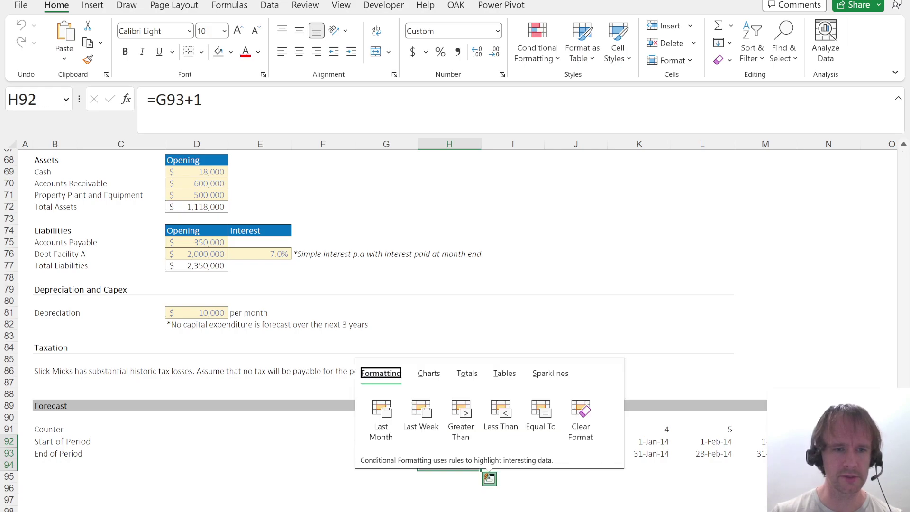
pyautogui.hotkey('ctrl', '1')
pyautogui.press('Escape')
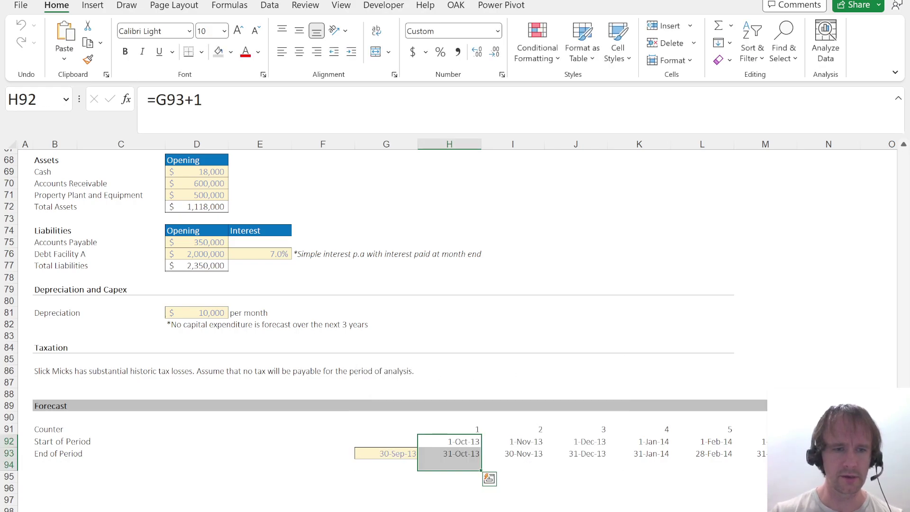
pyautogui.hotkey('ctrl', '1')
pyautogui.press('Escape')
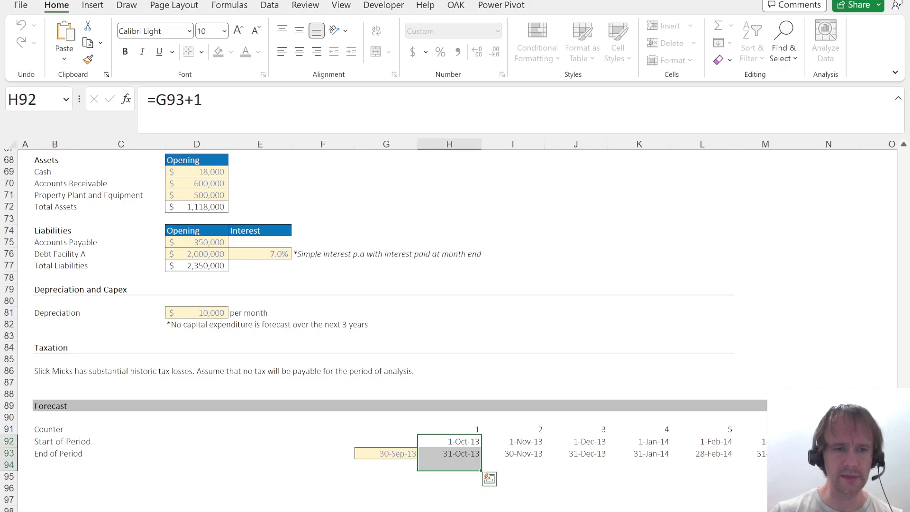
# Try to delete the Forecast section, rows 89 to 94, from the sheet.
pyautogui.click(52, 403)
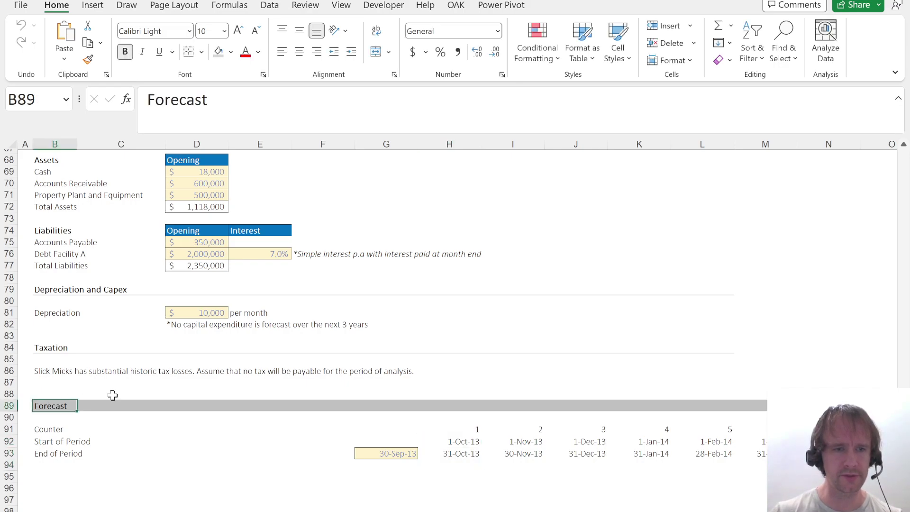
pyautogui.hotkey('shift', 'space')
pyautogui.hotkey('shift', 'Down')
pyautogui.hotkey('shift', 'Down')
pyautogui.hotkey('shift', 'Down')
pyautogui.hotkey('shift', 'Down')
pyautogui.hotkey('shift', 'Down')
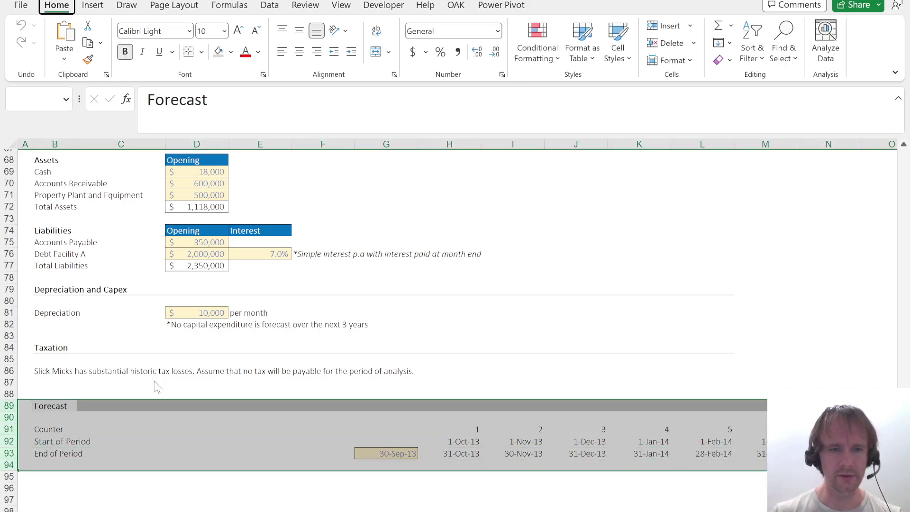
pyautogui.press('Delete')
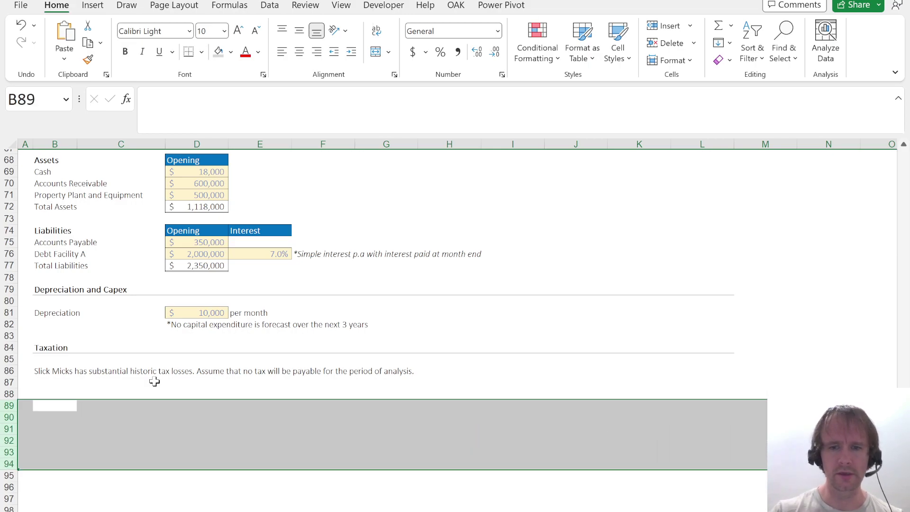
pyautogui.click(47, 371)
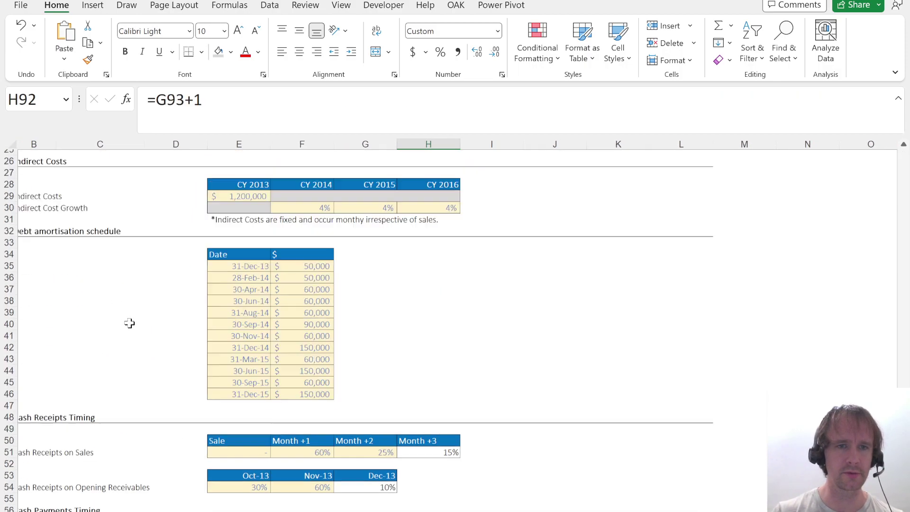
# Delete the Assumptions section, rows 7 to 87, so only the Forecast section follows the title block.
pyautogui.hotkey('ctrl', 'Home')
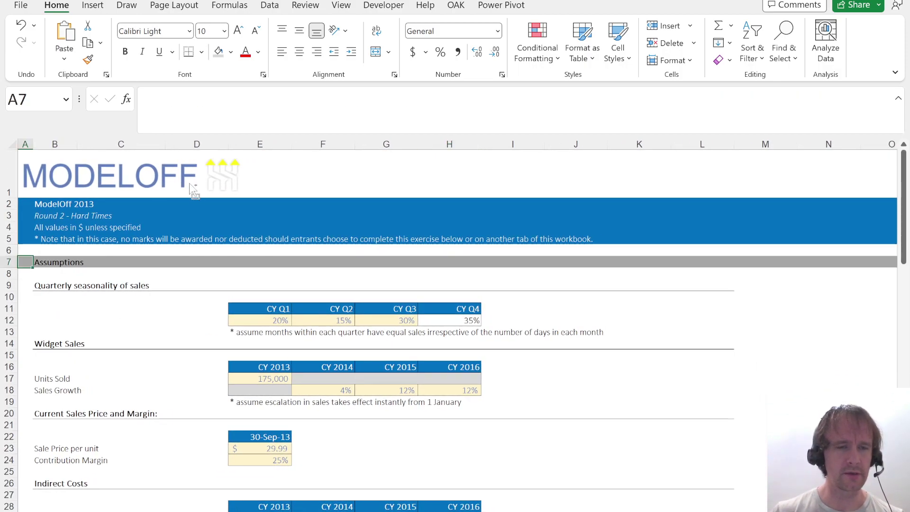
pyautogui.scroll(-2, 191, 187)
pyautogui.hotkey('ctrl', 'shift', 'Down')
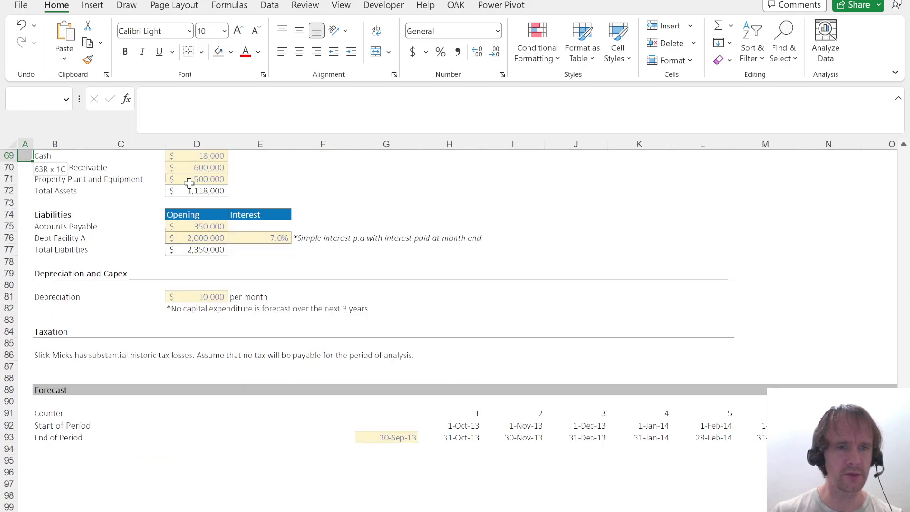
pyautogui.hotkey('shift', 'Down')
pyautogui.hotkey('shift', 'Down')
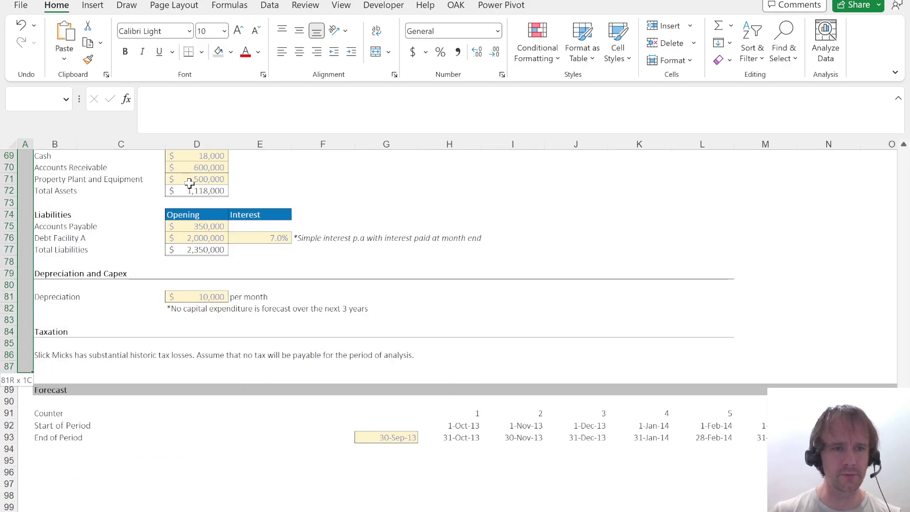
pyautogui.hotkey('shift', 'space')
pyautogui.hotkey('ctrl', '-')
pyautogui.press('Up')
pyautogui.press('Down')
pyautogui.press('Down')
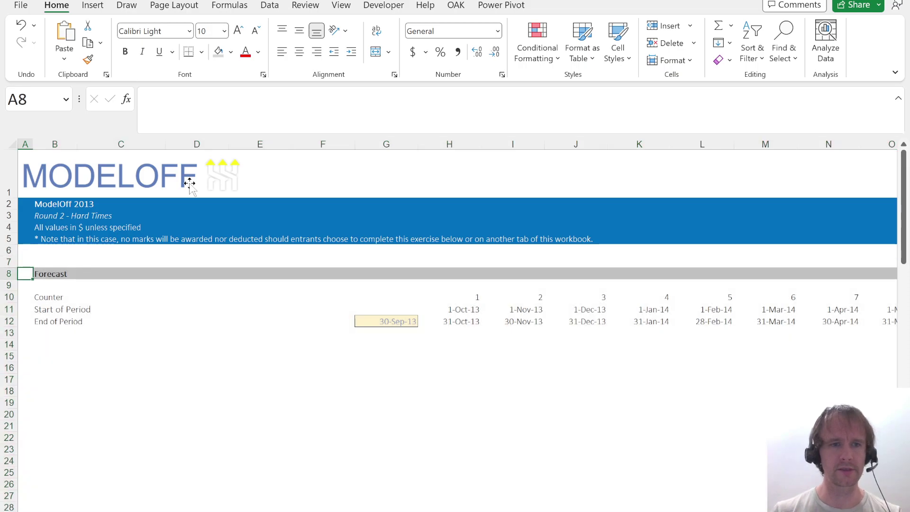
pyautogui.press('Right')
pyautogui.press('Down')
pyautogui.press('Down')
pyautogui.press('Down')
pyautogui.press('Down')
pyautogui.press('Down')
pyautogui.press('Down')
# On the assumptions sheet, fill the CY 2014 to CY 2016 Units Sold cells F17:H17 with =E17*(1+F18).
pyautogui.hotkey('ctrl', 'pageup')
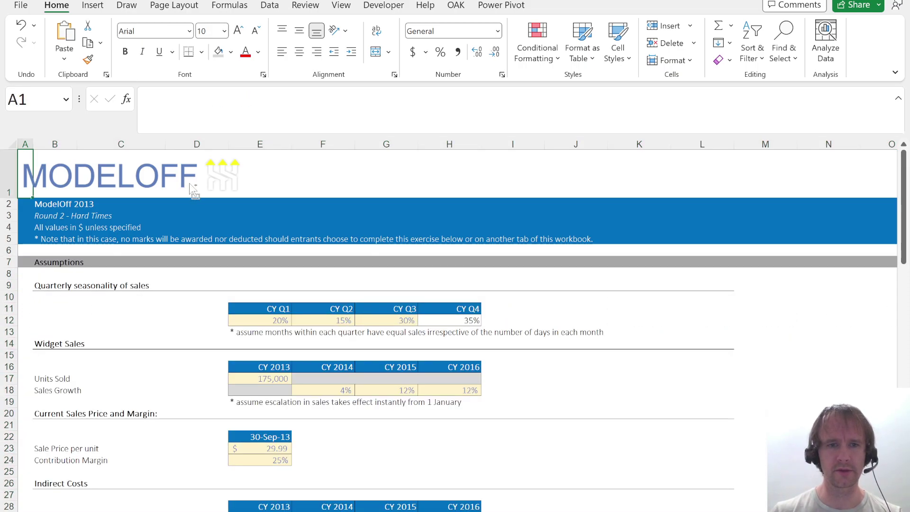
pyautogui.scroll(-2, 372, 309)
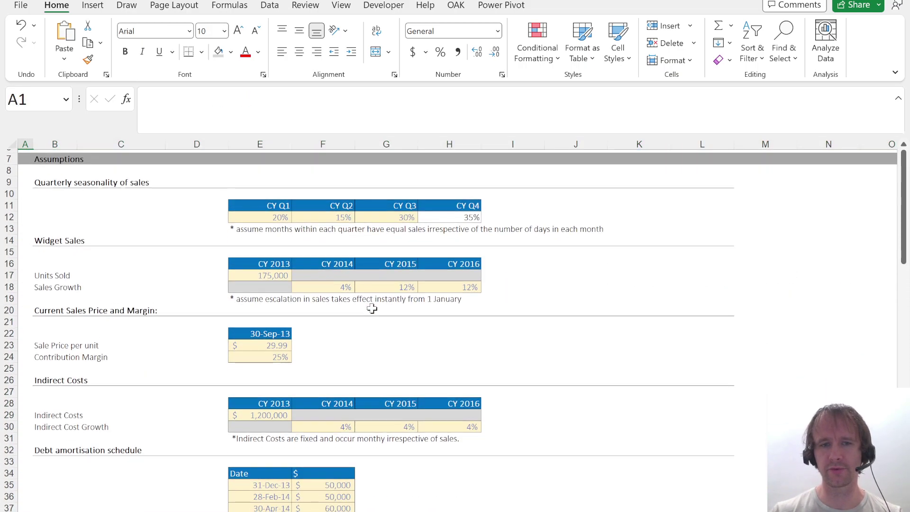
pyautogui.click(326, 277)
pyautogui.hotkey('shift', 'Right')
pyautogui.hotkey('shift', 'Right')
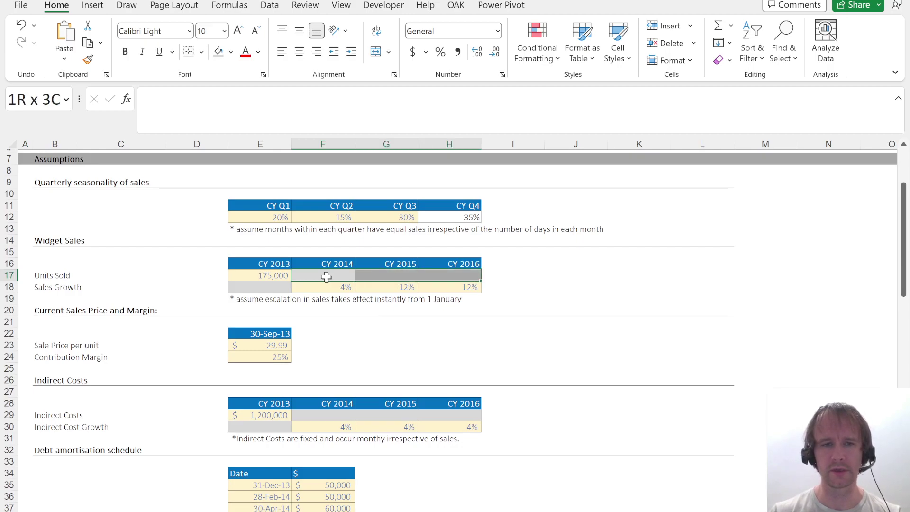
pyautogui.click(327, 276)
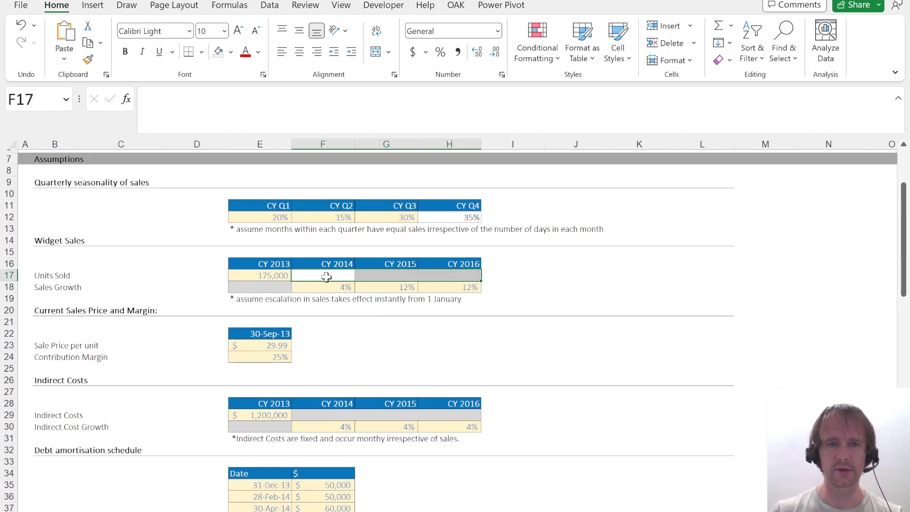
pyautogui.write('=')
pyautogui.press('Left')
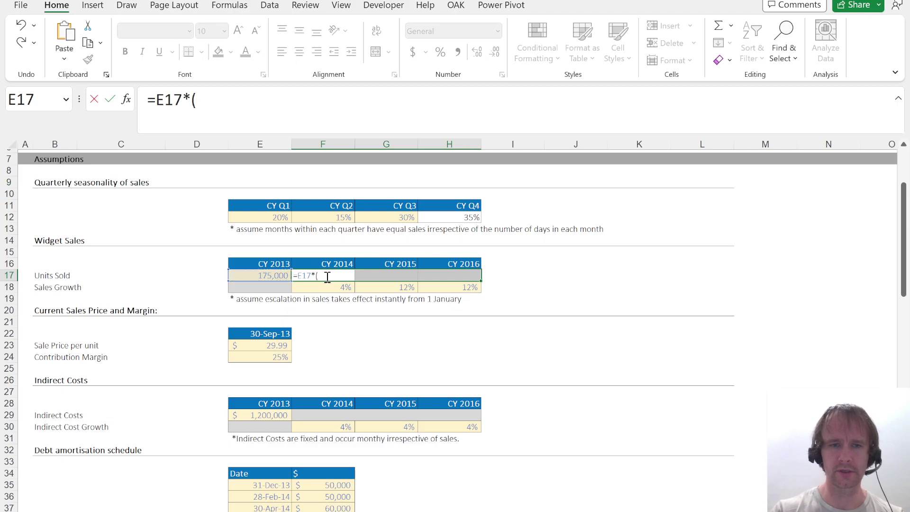
pyautogui.write('*(1+')
pyautogui.press('Down')
pyautogui.hotkey('ctrl', 'Return')
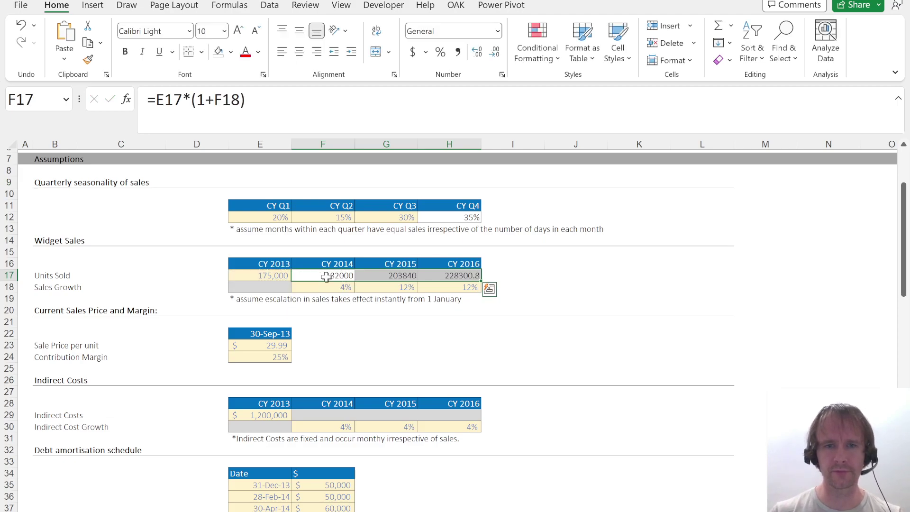
# Format F17:H17 as whole numbers with thousands separators and copy their growth formulas into the Indirect Costs cells F29:H29.
pyautogui.hotkey('ctrl', 'shift', '1')
pyautogui.hotkey('alt', 'h')
pyautogui.press('9')
pyautogui.hotkey('alt', 'h')
pyautogui.press('9')
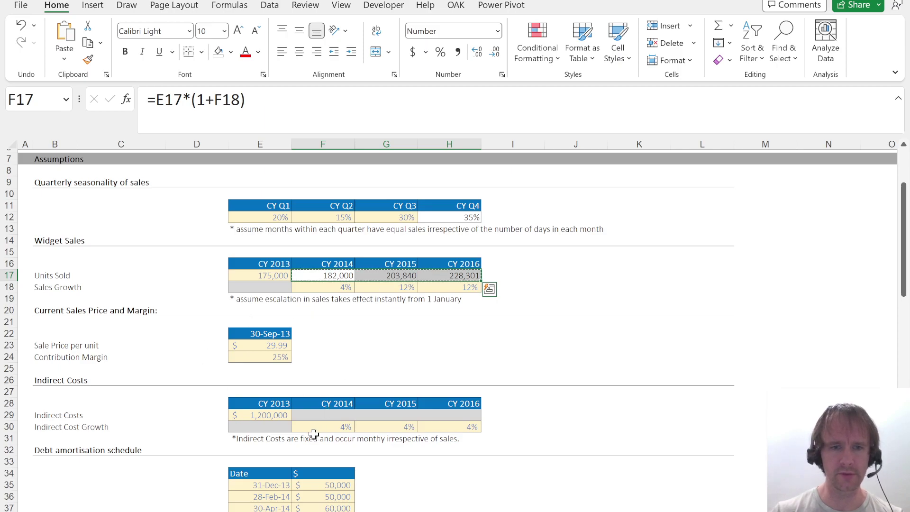
pyautogui.click(316, 415)
pyautogui.write('1,248,000\t1,297,920\t1,349,837')
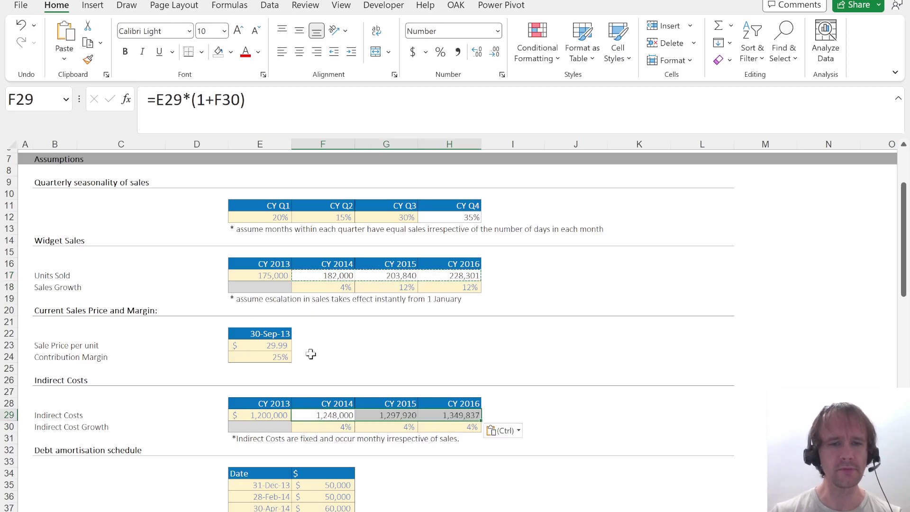
# Examine the monthly percentages for Cash Receipts on Sales and Cash Payments on Purchases, including the Sale column.
pyautogui.scroll(-14, 311, 353)
pyautogui.scroll(4, 310, 353)
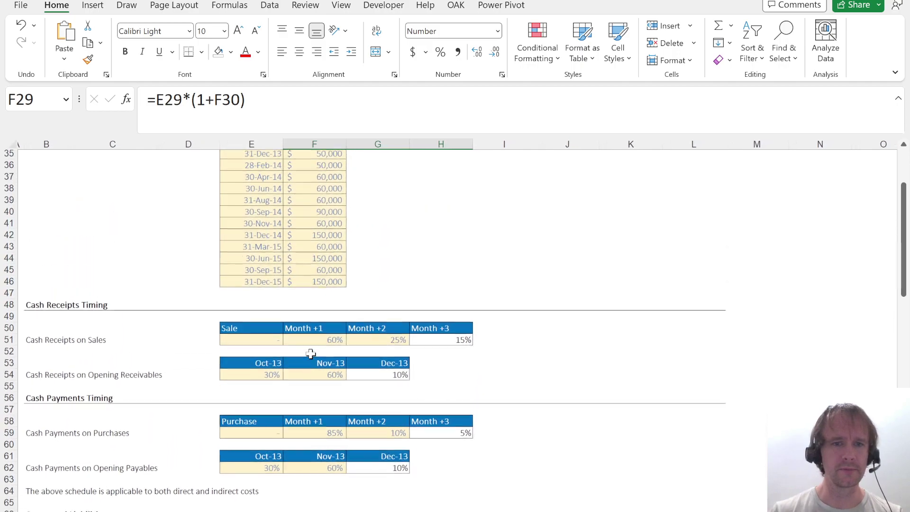
pyautogui.click(259, 343)
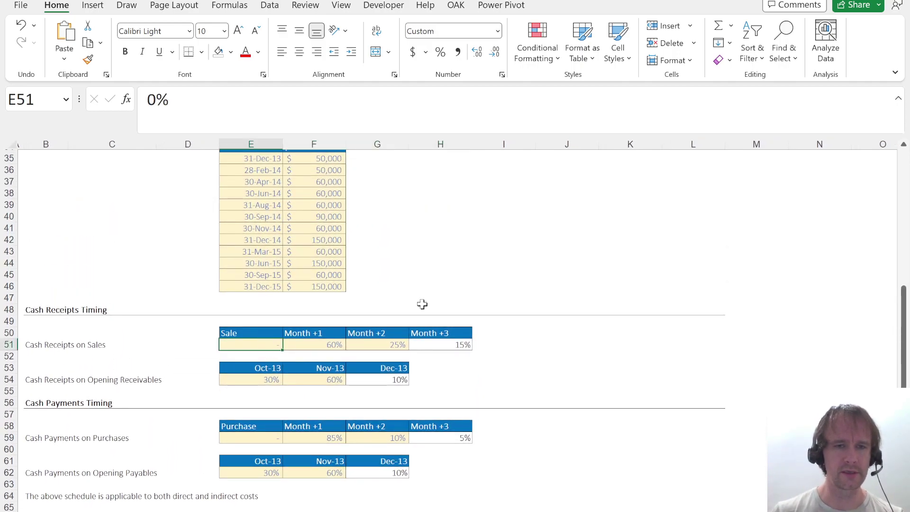
pyautogui.hotkey('ctrl', 'shift', 'Right')
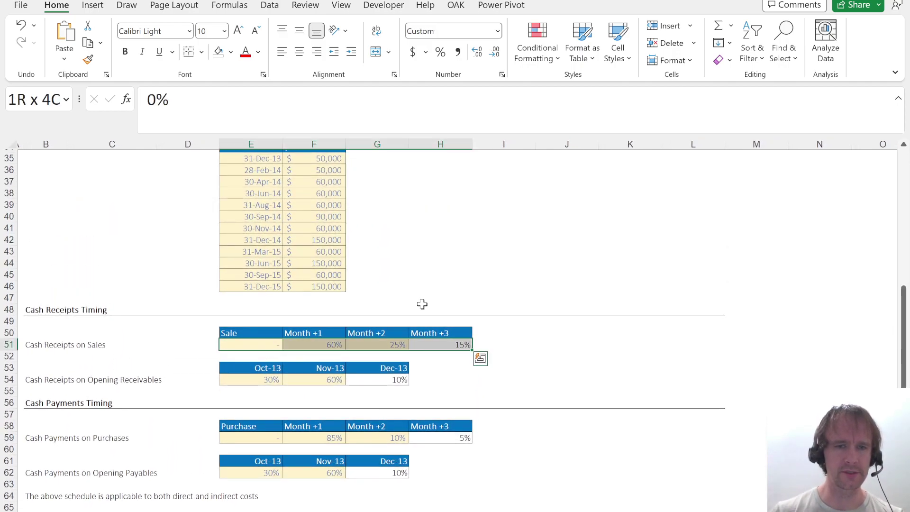
pyautogui.click(271, 437)
pyautogui.hotkey('ctrl', 'shift', 'Right')
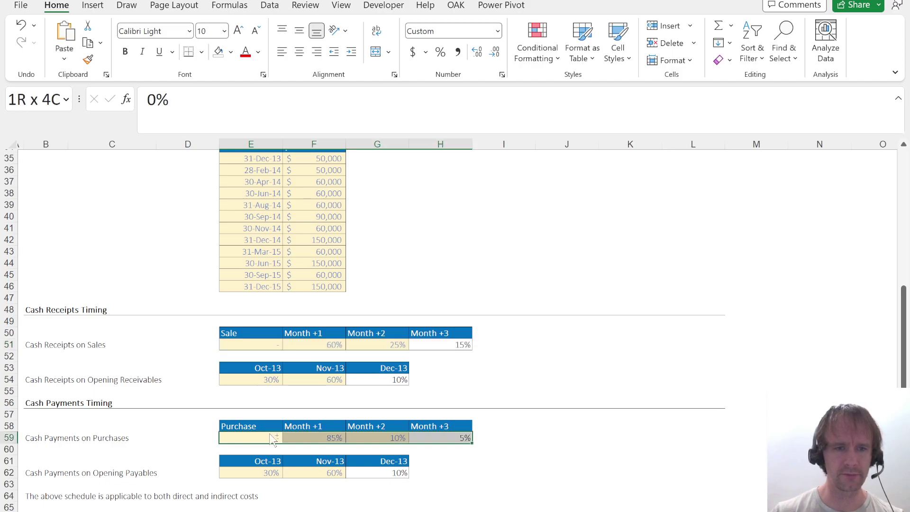
pyautogui.click(255, 335)
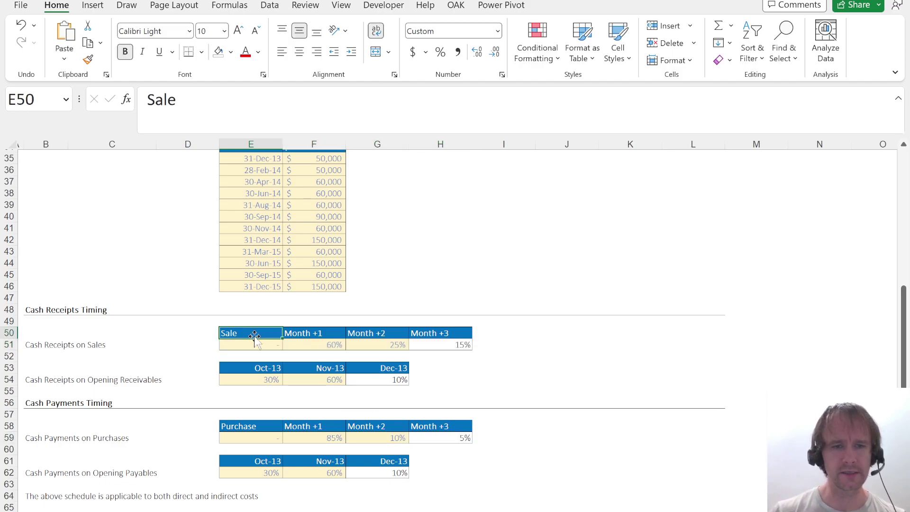
pyautogui.click(254, 342)
pyautogui.click(255, 334)
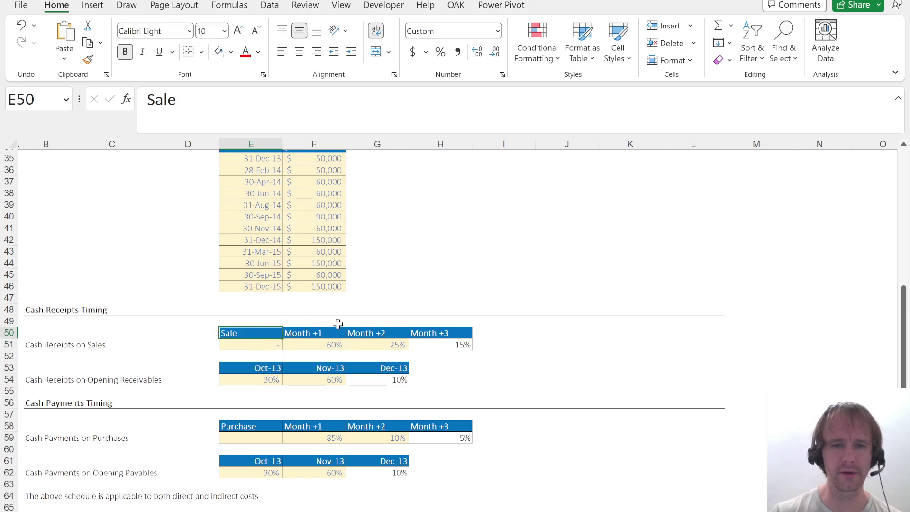
pyautogui.click(620, 296)
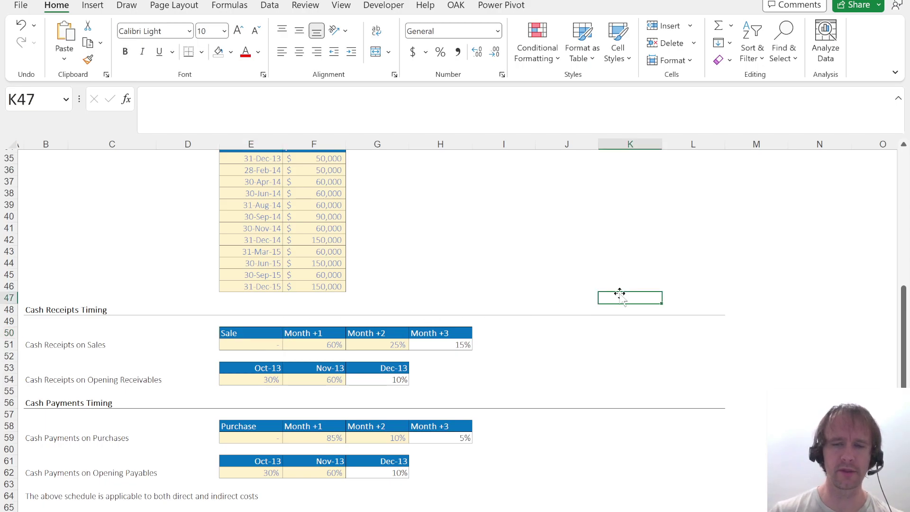
pyautogui.click(619, 270)
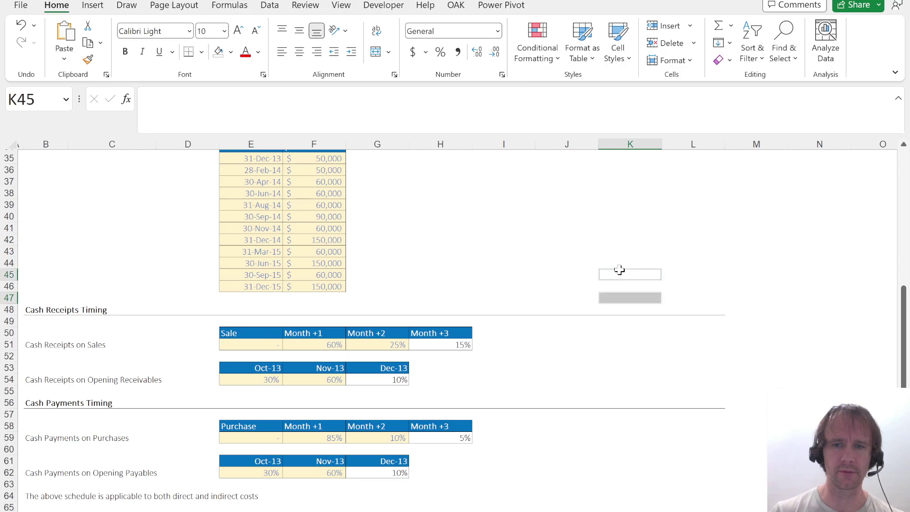
pyautogui.keyDown('ctrl'); pyautogui.click(579, 272); pyautogui.keyUp('ctrl')
pyautogui.keyDown('ctrl'); pyautogui.click(511, 275); pyautogui.keyUp('ctrl')
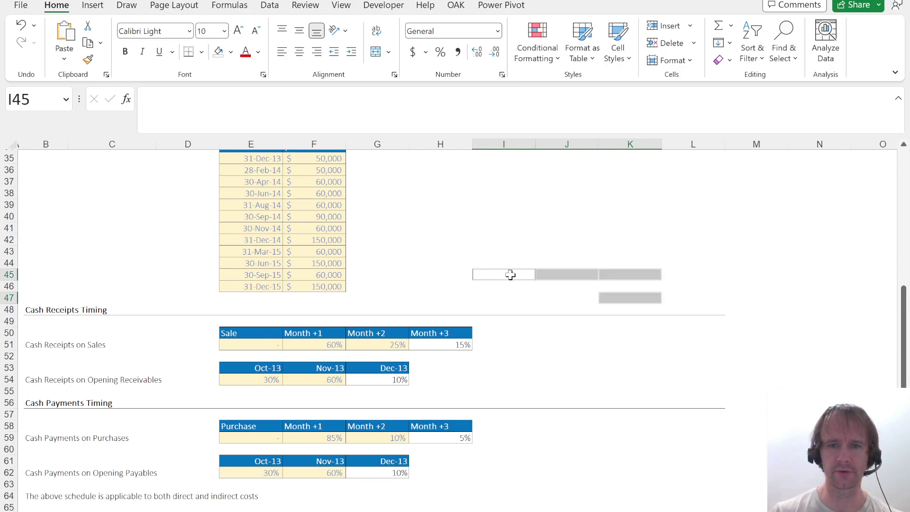
pyautogui.keyDown('ctrl'); pyautogui.click(450, 275); pyautogui.keyUp('ctrl')
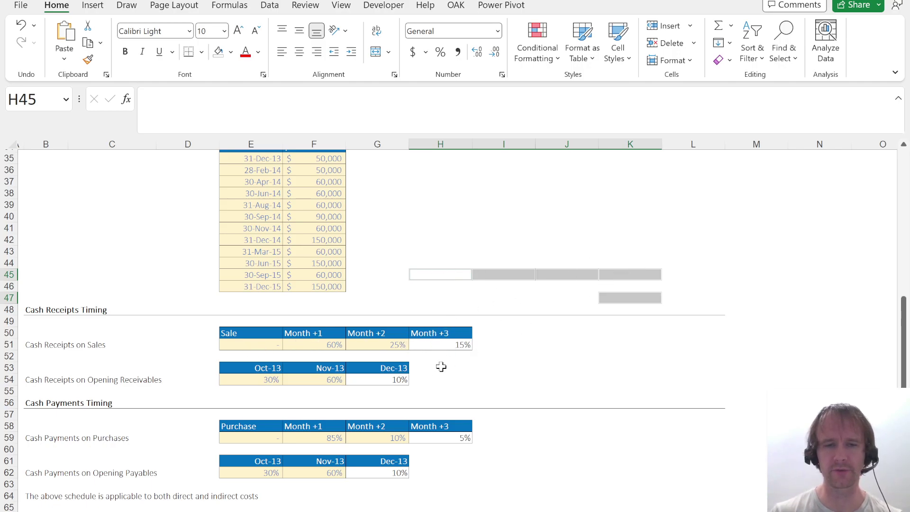
# Move the Sale heading and its percentage from E50:E51 to K50:K51.
pyautogui.click(367, 332)
pyautogui.press('Left')
pyautogui.press('Left')
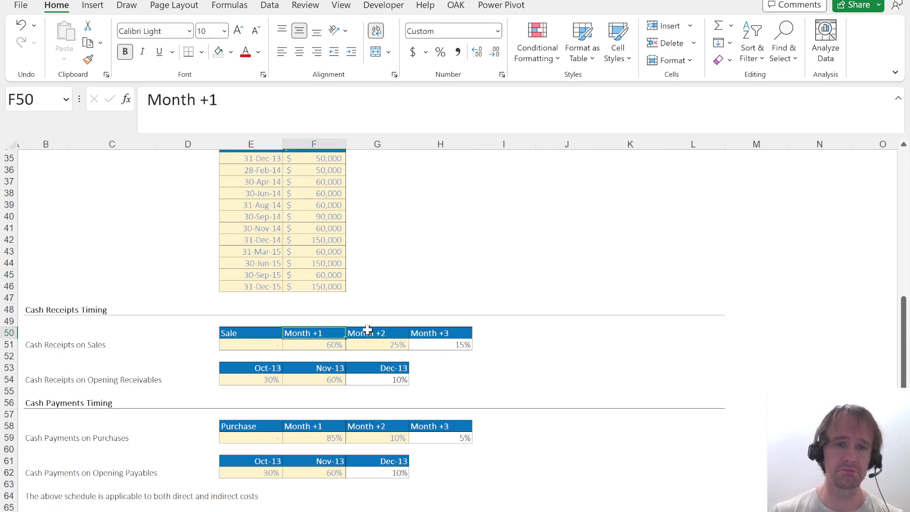
pyautogui.hotkey('shift', 'Down')
pyautogui.hotkey('ctrl', 'c')
pyautogui.press('Right')
pyautogui.press('Right')
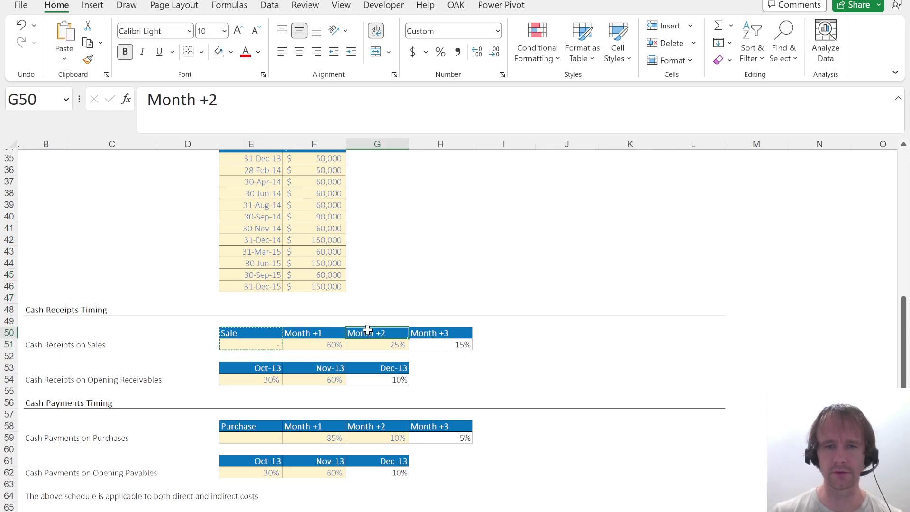
pyautogui.press('Right')
pyautogui.press('Right')
pyautogui.press('Right')
pyautogui.press('Right')
pyautogui.hotkey('ctrl', 'v')
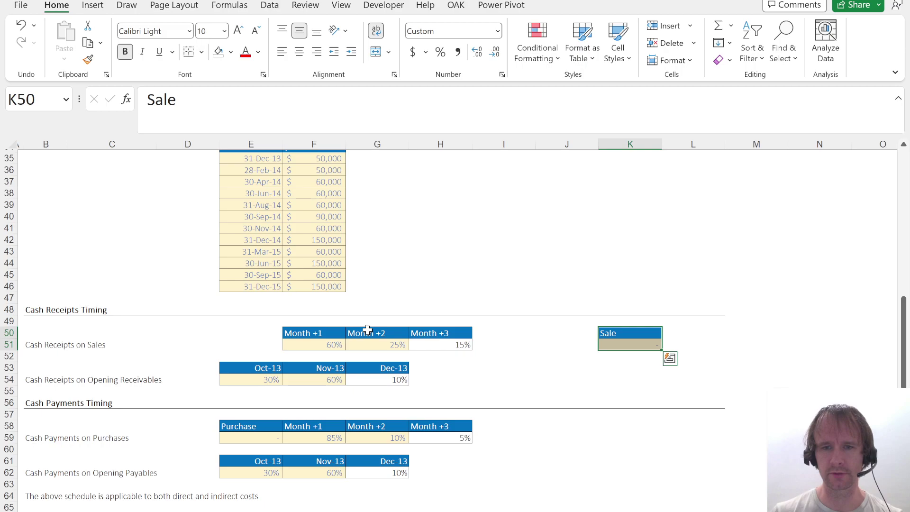
# Move the receipts Month +1 heading and percentage from F50:F51 to J50:J51.
pyautogui.press('Left')
pyautogui.press('Left')
pyautogui.press('Left')
pyautogui.press('Left')
pyautogui.press('Left')
pyautogui.hotkey('shift', 'Down')
pyautogui.hotkey('ctrl', 'x')
pyautogui.press('Right')
pyautogui.press('Right')
pyautogui.press('Right')
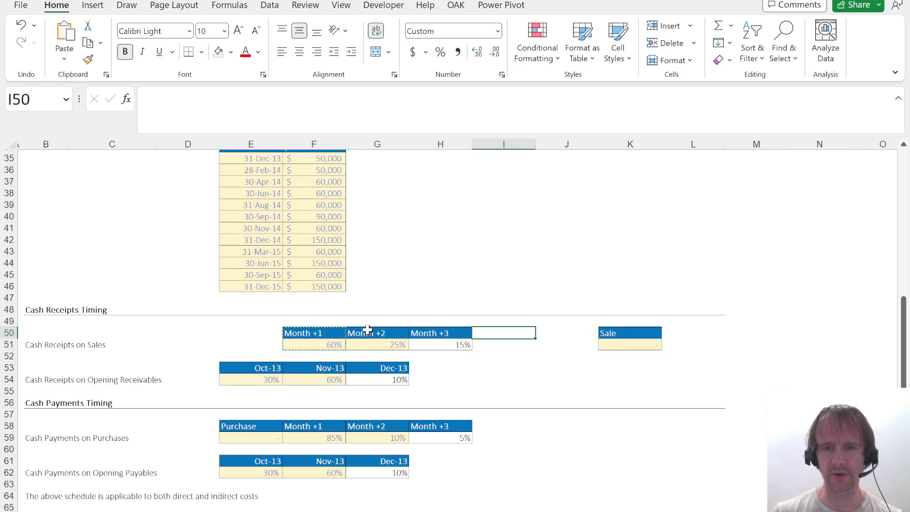
pyautogui.press('Right')
pyautogui.hotkey('ctrl', 'v')
# Move the receipts Month +2 heading and percentage from G50:G51 to I50:I51.
pyautogui.press('Left')
pyautogui.press('Left')
pyautogui.press('Left')
pyautogui.hotkey('shift', 'Down')
pyautogui.hotkey('ctrl', 'x')
pyautogui.press('Right')
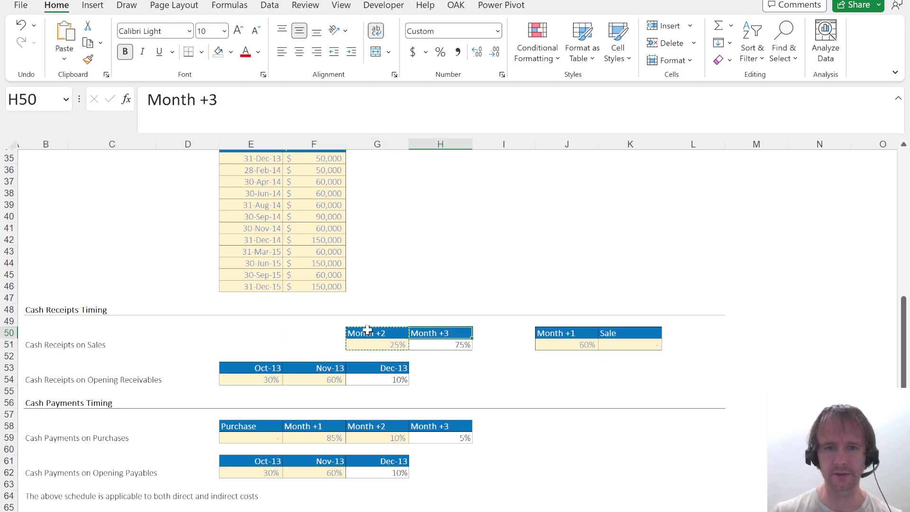
pyautogui.press('Right')
pyautogui.hotkey('ctrl', 'v')
# Correct the receipts Month +3 formula in H51 to =1-SUM(I51:K51).
pyautogui.press('Return')
pyautogui.press('Left')
pyautogui.press('Down')
pyautogui.click(300, 107)
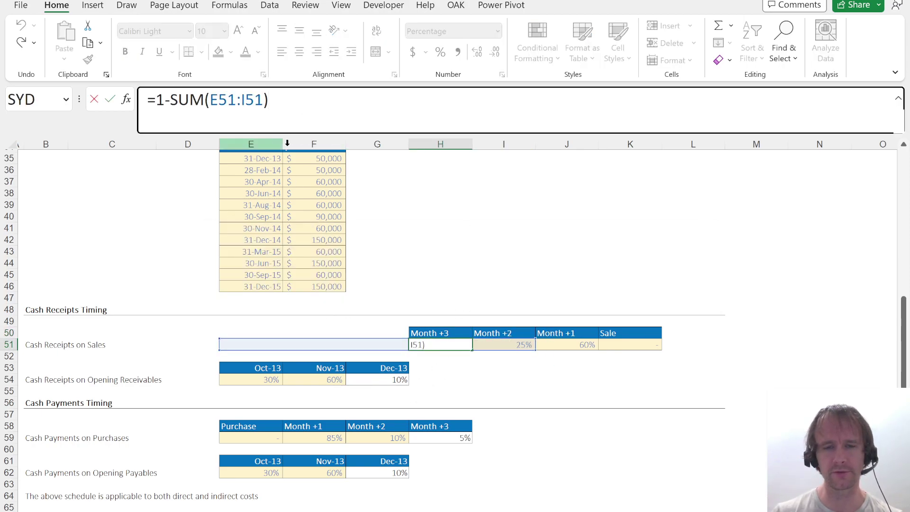
pyautogui.moveTo(225, 345); pyautogui.dragTo(642, 356)
pyautogui.click(641, 354)
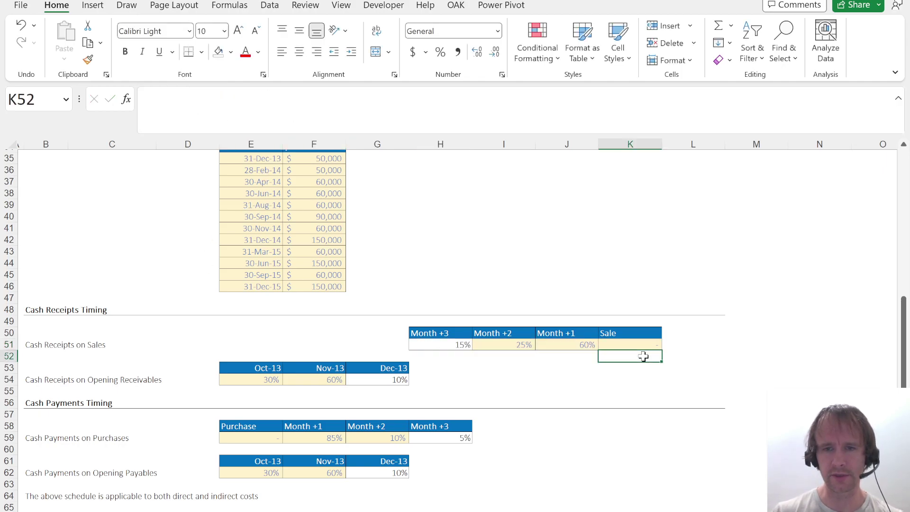
pyautogui.click(449, 347)
pyautogui.doubleClick(450, 347)
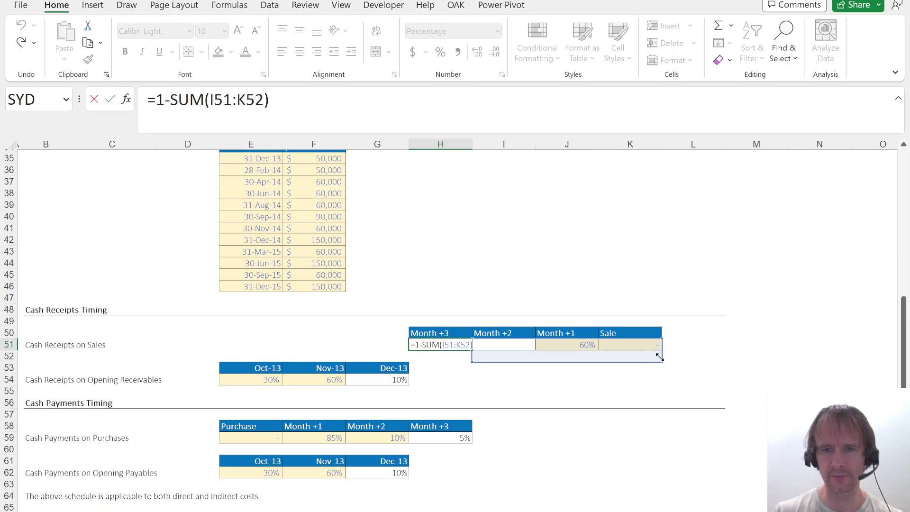
pyautogui.moveTo(659, 358); pyautogui.dragTo(660, 347)
pyautogui.press('Return')
# Move the reversed Cash Receipts on Sales table from H50:K51 back to E50:H51.
pyautogui.press('Up')
pyautogui.press('Up')
pyautogui.press('Up')
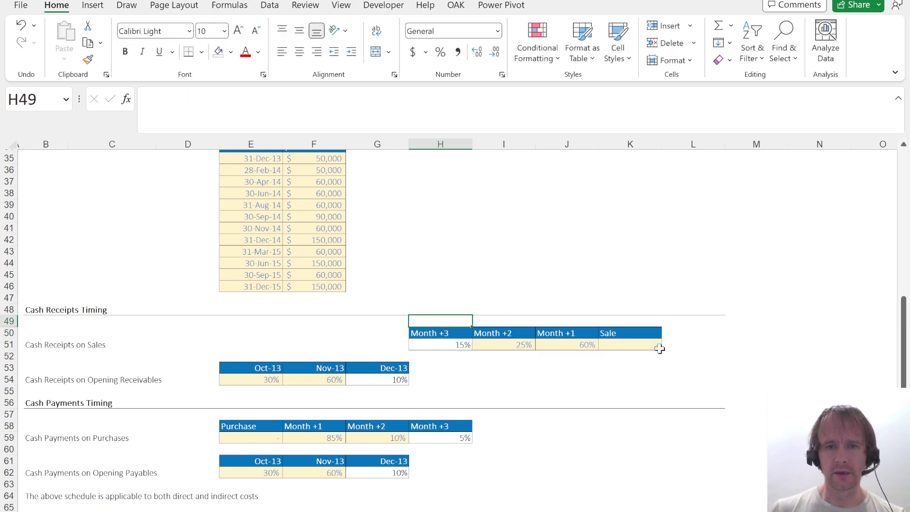
pyautogui.press('Down')
pyautogui.hotkey('ctrl', 'shift', 'Right')
pyautogui.hotkey('ctrl', 'shift', 'Down')
pyautogui.hotkey('ctrl', 'c')
pyautogui.press('Left')
pyautogui.press('Left')
pyautogui.press('Left')
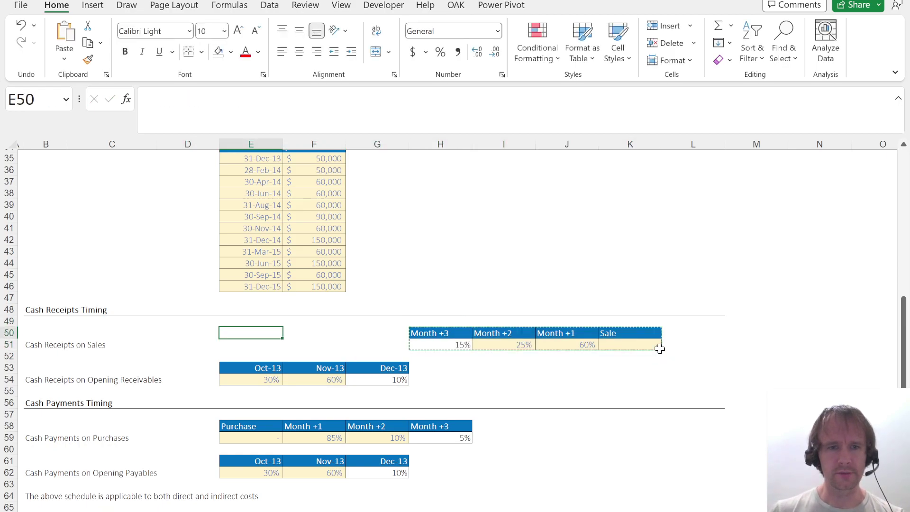
pyautogui.hotkey('ctrl', 'v')
# Move the Purchase heading and its percentage from E58:E59 to K58:K59.
pyautogui.press('Down')
pyautogui.press('Down')
pyautogui.press('Down')
pyautogui.press('Down')
pyautogui.press('Down')
pyautogui.press('Down')
pyautogui.press('Down')
pyautogui.press('Down')
pyautogui.hotkey('shift', 'Down')
pyautogui.hotkey('ctrl', 'x')
pyautogui.press('Right')
pyautogui.press('Right')
pyautogui.press('Right')
pyautogui.press('Right')
pyautogui.press('Right')
pyautogui.press('Right')
pyautogui.hotkey('ctrl', 'v')
# Move the payments Month +1 heading and percentage from F58:F59 to J58:J59.
pyautogui.press('Left')
pyautogui.press('Left')
pyautogui.press('Left')
pyautogui.press('Left')
pyautogui.press('Left')
pyautogui.hotkey('shift', 'Down')
pyautogui.hotkey('ctrl', 'x')
pyautogui.press('Right')
pyautogui.press('Right')
pyautogui.press('Right')
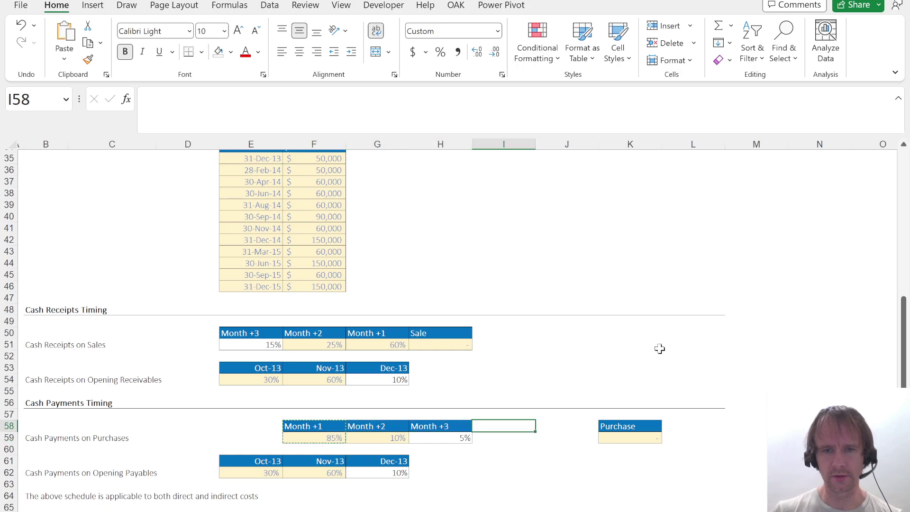
pyautogui.press('Right')
pyautogui.hotkey('ctrl', 'v')
# Move the payments Month +2 heading and percentage from G58:G59 to I58:I59, and select the Month +3 formula cell H59.
pyautogui.press('Left')
pyautogui.press('Left')
pyautogui.press('Left')
pyautogui.hotkey('shift', 'Down')
pyautogui.hotkey('ctrl', 'x')
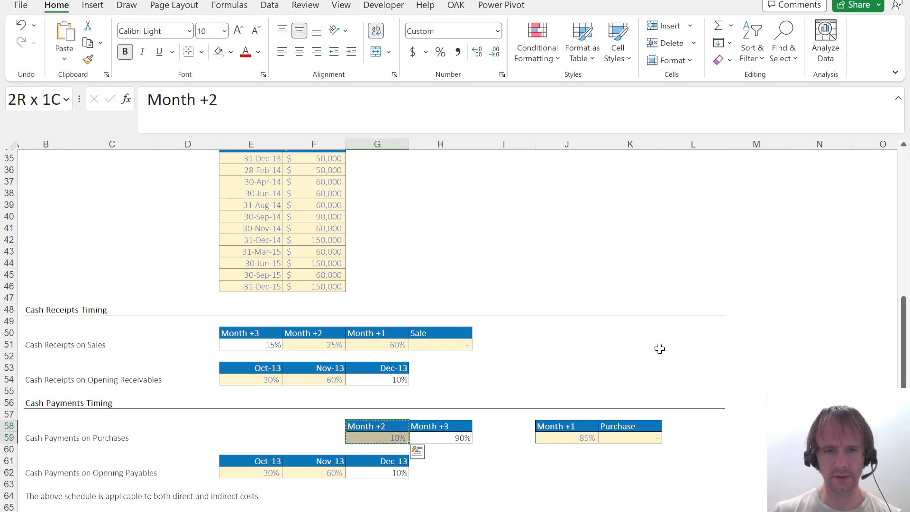
pyautogui.press('Right')
pyautogui.press('Right')
pyautogui.hotkey('ctrl', 'v')
pyautogui.press('Return')
pyautogui.press('Left')
pyautogui.press('Down')
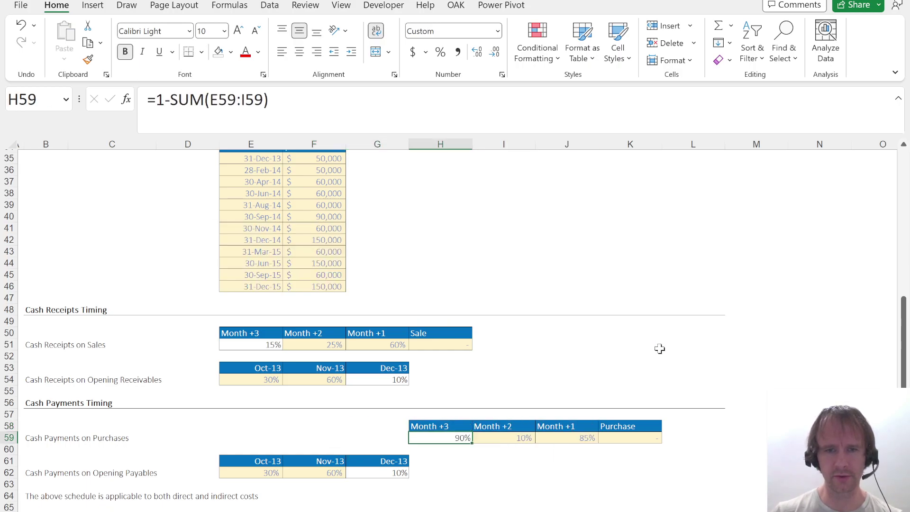
# Change the payments Month +3 formula in H59 to =1-SUM(I59:K59).
pyautogui.press('F2')
pyautogui.moveTo(218, 432); pyautogui.dragTo(643, 439)
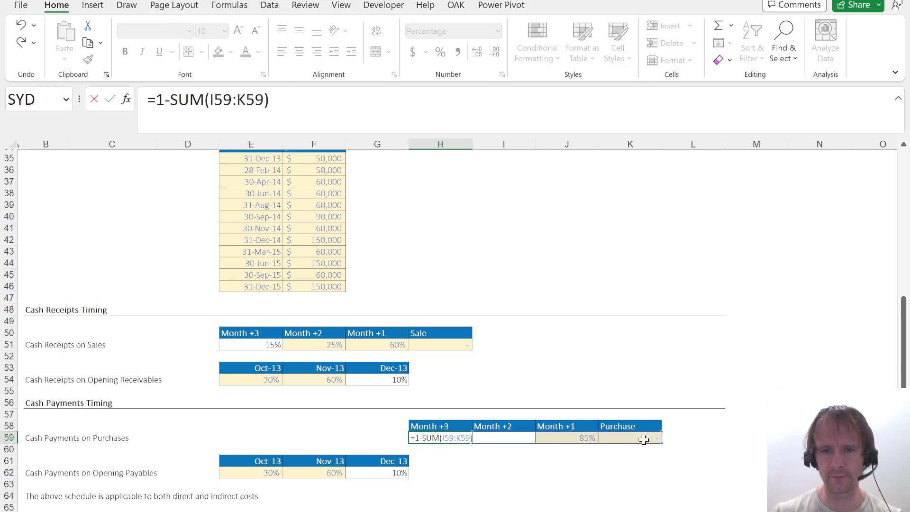
pyautogui.hotkey('ctrl', 'Return')
# Move the reversed Cash Payments on Purchases table from H58:K59 back to E58:H59.
pyautogui.press('Up')
pyautogui.keyDown('shift'); pyautogui.click(643, 439); pyautogui.keyUp('shift')
pyautogui.hotkey('ctrl', 'x')
pyautogui.press('Left')
pyautogui.press('Left')
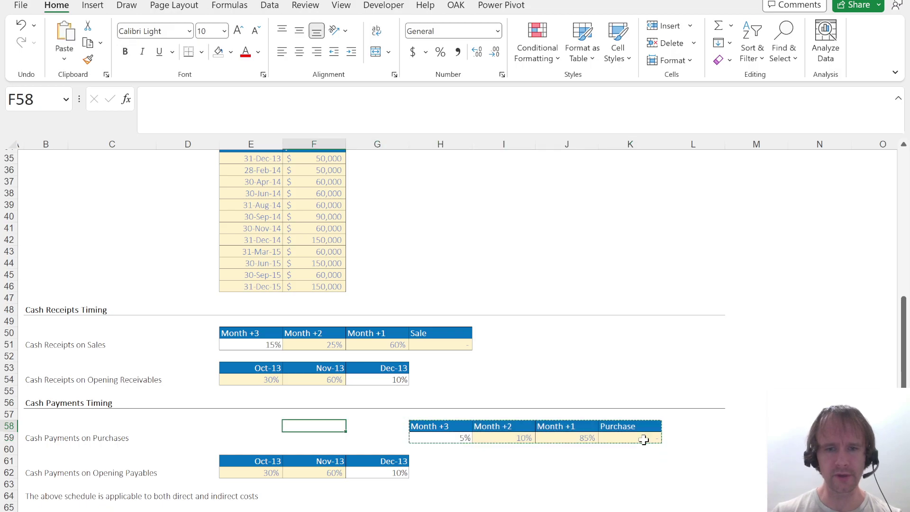
pyautogui.press('Left')
pyautogui.hotkey('ctrl', 'v')
# Add the row labels Year in B13 and Quarter in B14 below End of Period on the forecast sheet.
pyautogui.hotkey('ctrl', 'Home')
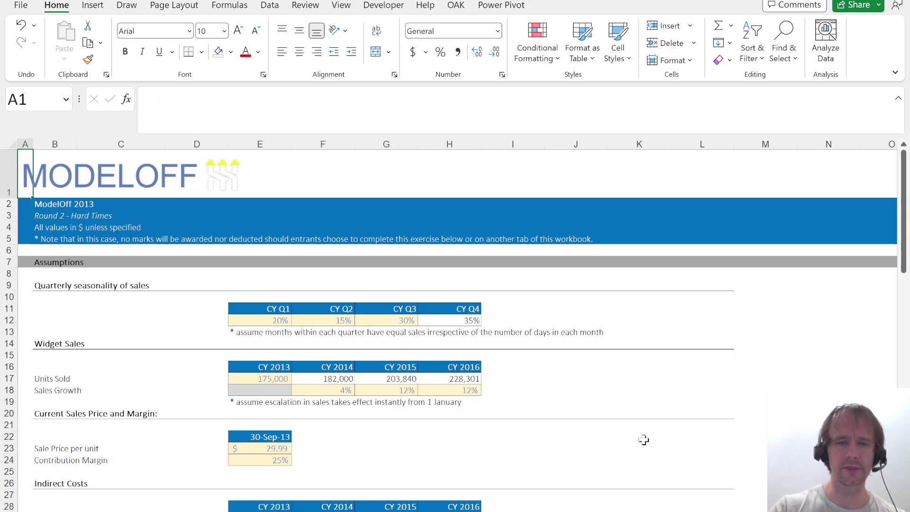
pyautogui.scroll(-1, 340, 333)
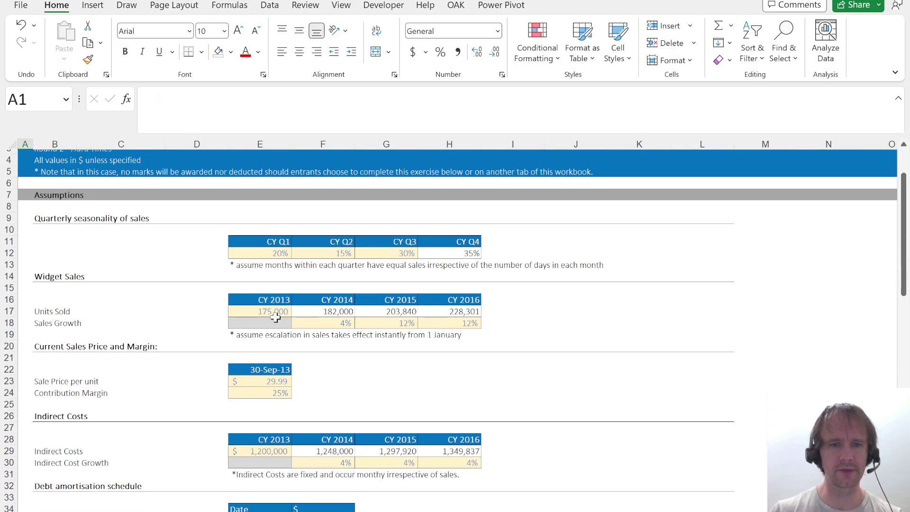
pyautogui.click(326, 311)
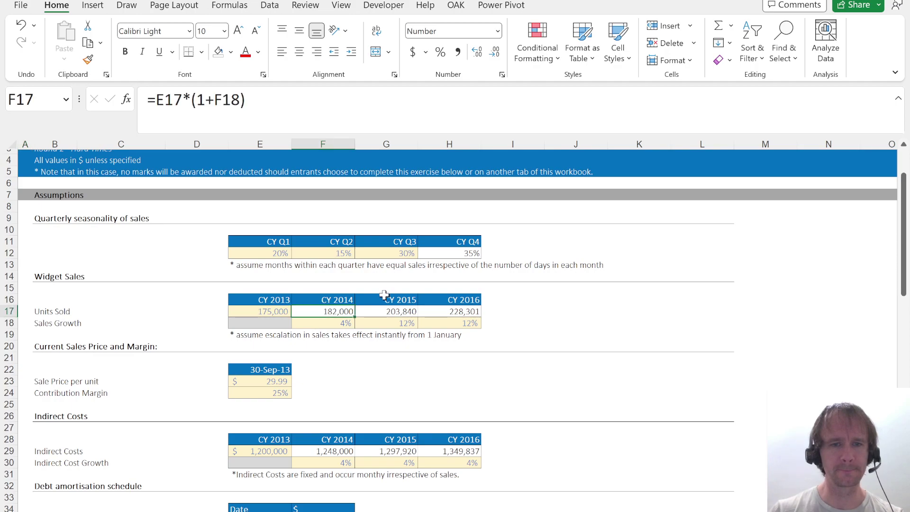
pyautogui.click(258, 242)
pyautogui.click(258, 300)
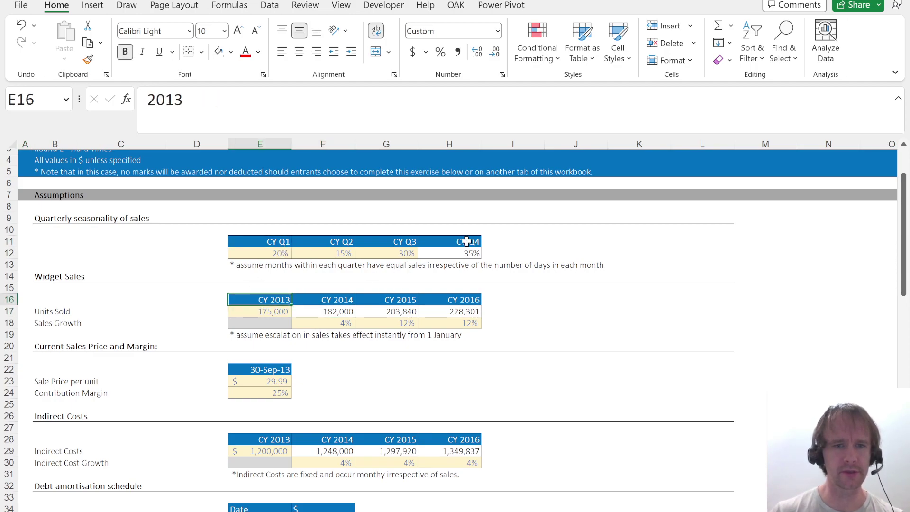
pyautogui.hotkey('ctrl', 'pagedown')
pyautogui.click(71, 309)
pyautogui.press('Down')
pyautogui.press('Down')
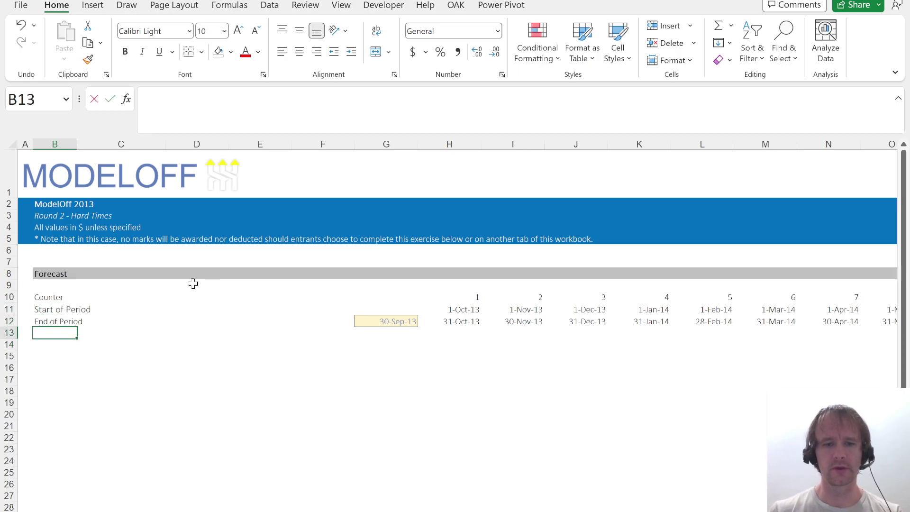
pyautogui.write('Year')
pyautogui.press('Return')
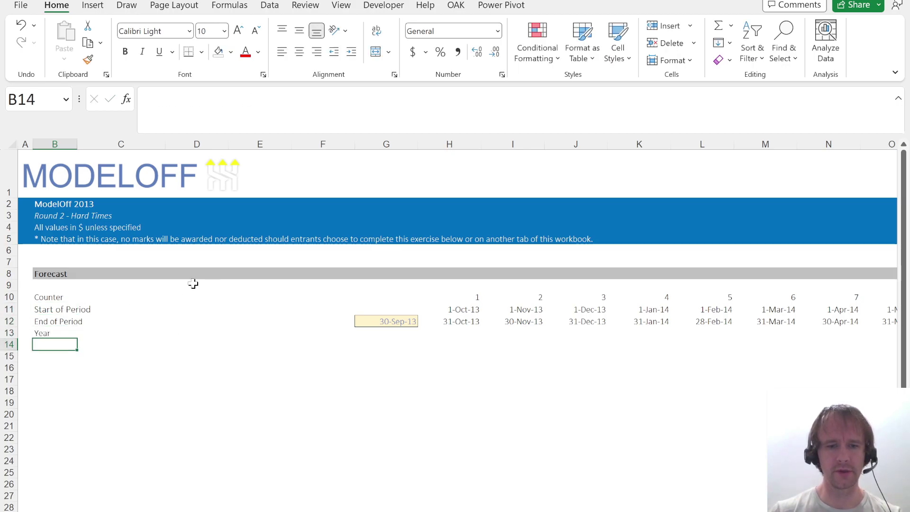
pyautogui.write('Quart')
# Enter =YEAR(H12) in H13 to derive the year from the first month's end date.
pyautogui.press('Up')
pyautogui.press('Right')
pyautogui.press('Right')
pyautogui.press('Right')
pyautogui.press('Right')
pyautogui.press('Right')
pyautogui.press('Right')
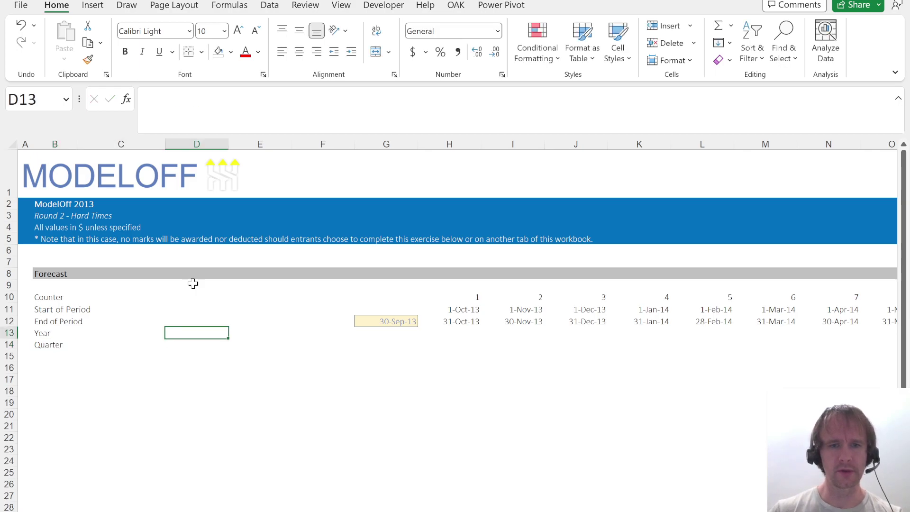
pyautogui.write('=year')
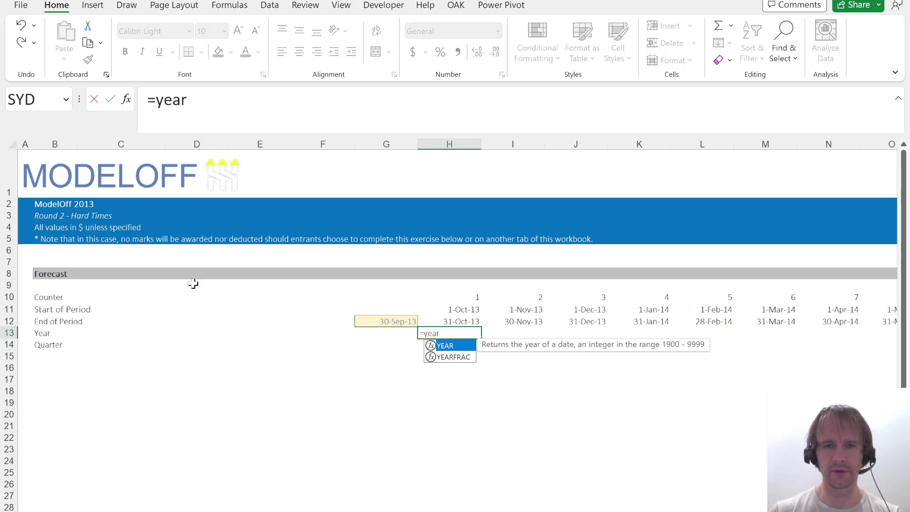
pyautogui.press('Tab')
pyautogui.press('Up')
pyautogui.hotkey('ctrl', 'Return')
# Fill the Year formula across row 13 to the last forecast month in column AQ.
pyautogui.press('Up')
pyautogui.hotkey('ctrl', 'Right')
pyautogui.press('Down')
pyautogui.hotkey('ctrl', 'shift', 'Left')
pyautogui.hotkey('ctrl', 'r')
pyautogui.press('Left')
pyautogui.hotkey('ctrl', 'Left')
pyautogui.hotkey('ctrl', 'Left')
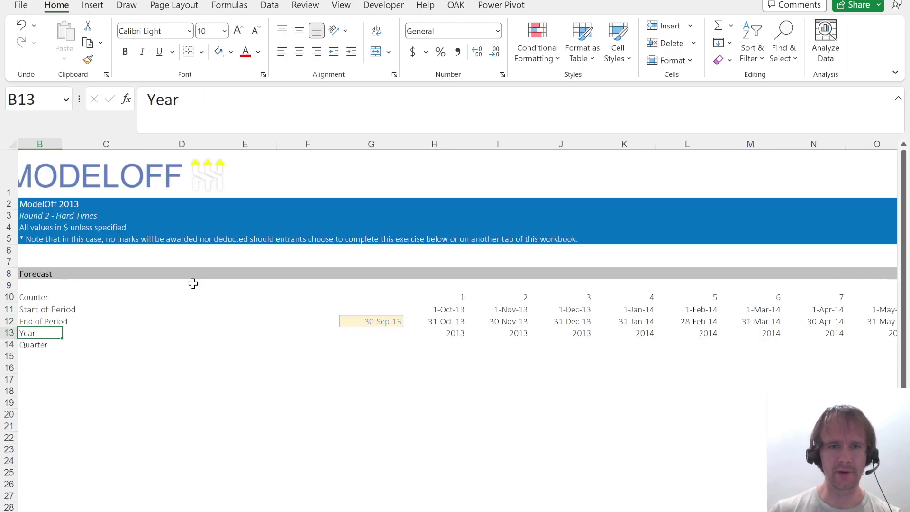
# Hide all unused columns beyond AQ on the forecast sheet.
pyautogui.hotkey('ctrl', 'Right')
pyautogui.press('Left')
pyautogui.hotkey('ctrl', 'space')
pyautogui.press('Right')
pyautogui.hotkey('ctrl', 'Right')
pyautogui.press('Right')
pyautogui.hotkey('ctrl', 'shift', 'Right')
pyautogui.hotkey('ctrl', 'space')
pyautogui.hotkey('ctrl', '0')
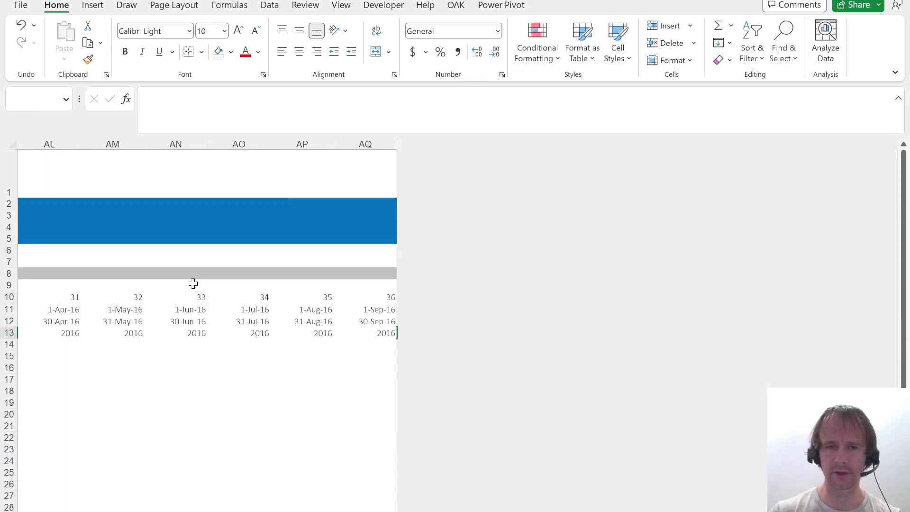
pyautogui.press('Left')
pyautogui.hotkey('ctrl', 'Left')
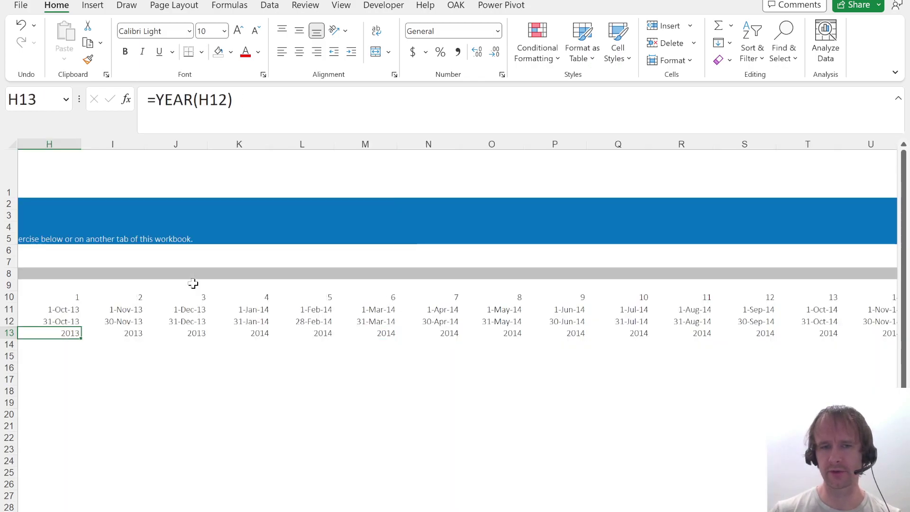
# Delete rows 3 to 6 so only the ModelOff 2013 title line remains above the Forecast section.
pyautogui.press('Home')
pyautogui.press('Right')
pyautogui.hotkey('ctrl', 'Right')
pyautogui.press('Left')
pyautogui.press('Right')
pyautogui.press('Down')
pyautogui.press('Left')
pyautogui.press('Up')
pyautogui.press('Up')
pyautogui.press('Up')
pyautogui.press('Up')
pyautogui.press('Up')
pyautogui.press('Up')
pyautogui.press('Up')
pyautogui.press('Up')
pyautogui.press('Up')
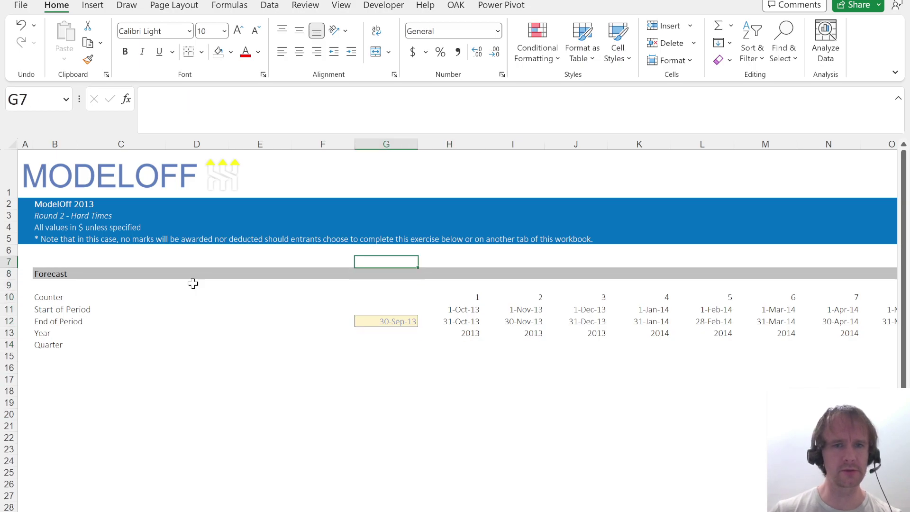
pyautogui.press('Down')
pyautogui.press('Up')
pyautogui.press('Up')
pyautogui.press('Up')
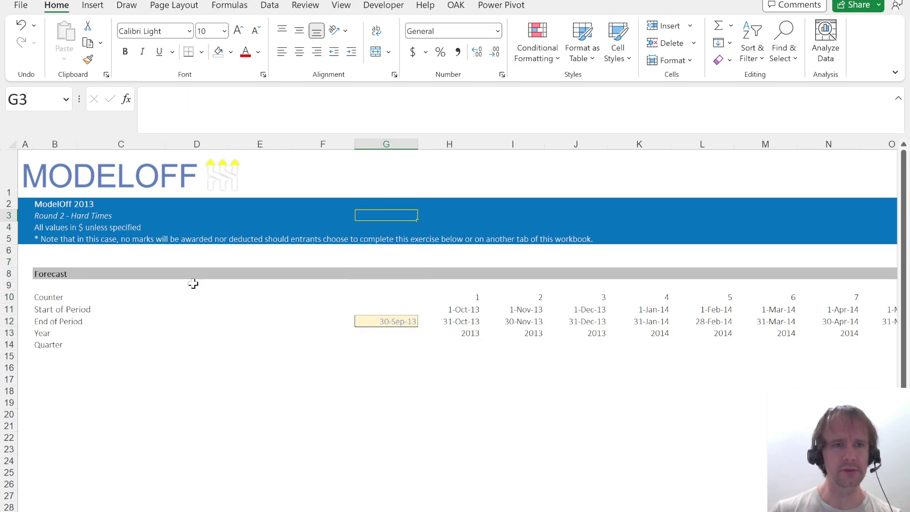
pyautogui.hotkey('shift', 'space')
pyautogui.hotkey('shift', 'Down')
pyautogui.hotkey('shift', 'Down')
pyautogui.hotkey('shift', 'Down')
pyautogui.hotkey('ctrl', '-')
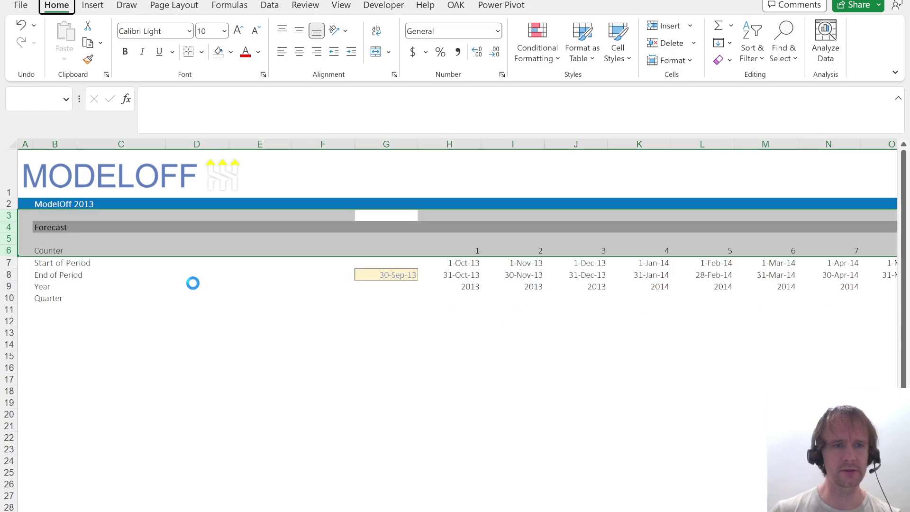
# Freeze the panes at G11 to lock the timing rows and the label columns.
pyautogui.press('Down')
pyautogui.press('Down')
pyautogui.press('Down')
pyautogui.press('Down')
pyautogui.press('Down')
pyautogui.press('Down')
pyautogui.press('Down')
pyautogui.press('Down')
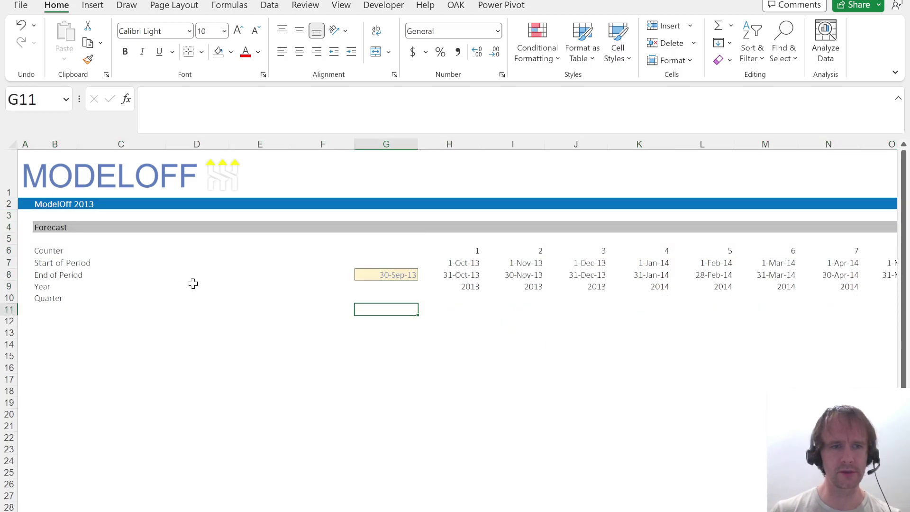
pyautogui.hotkey('alt', 'w')
pyautogui.press('f')
pyautogui.press('f')
# Enter =MONTH(H8) in the Quarter row at H10 and fill it across to J10.
pyautogui.press('Up')
pyautogui.press('Right')
pyautogui.write('=')
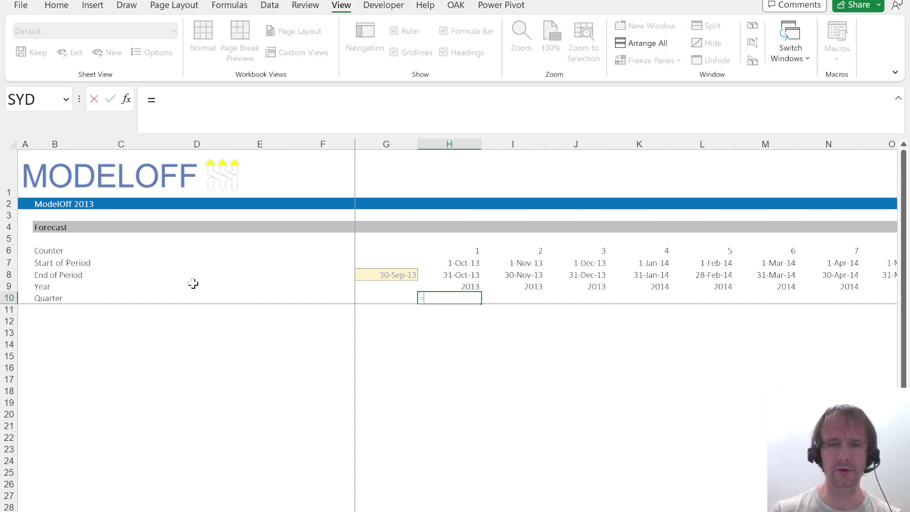
pyautogui.write('mon')
pyautogui.press('Tab')
pyautogui.press('Up')
pyautogui.press('Return')
pyautogui.press('Up')
pyautogui.hotkey('shift', 'Right')
pyautogui.hotkey('shift', 'Right')
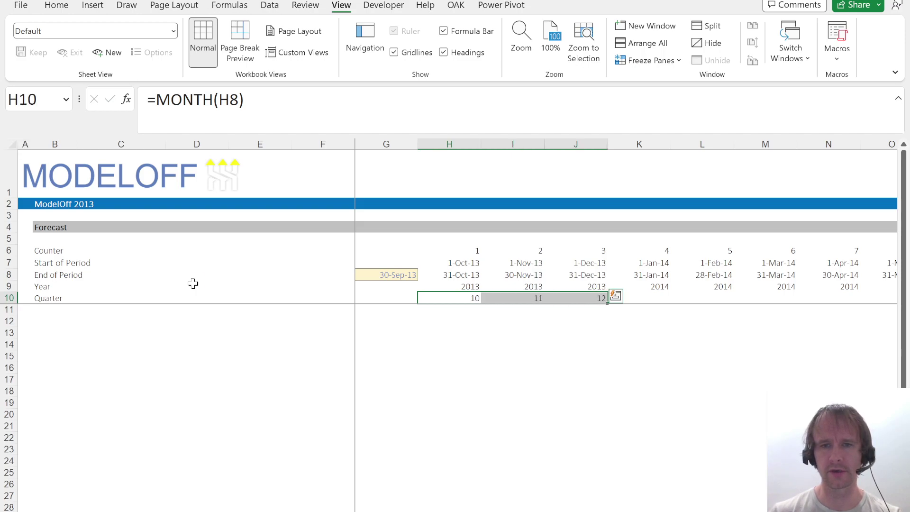
pyautogui.hotkey('ctrl', 'r')
# Change the Quarter formula in H10 to =ROUNDUP(MONTH(H8)/3,0) and fill it across to J10.
pyautogui.click(157, 105)
pyautogui.write('round')
pyautogui.press('Down')
pyautogui.press('Down')
pyautogui.press('Tab')
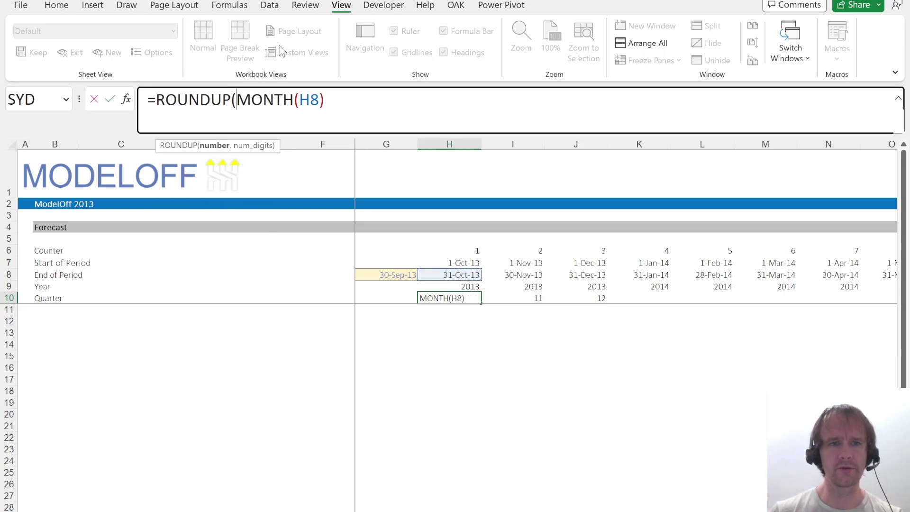
pyautogui.write('/3,0)')
pyautogui.hotkey('ctrl', 'Return')
pyautogui.hotkey('shift', 'Right')
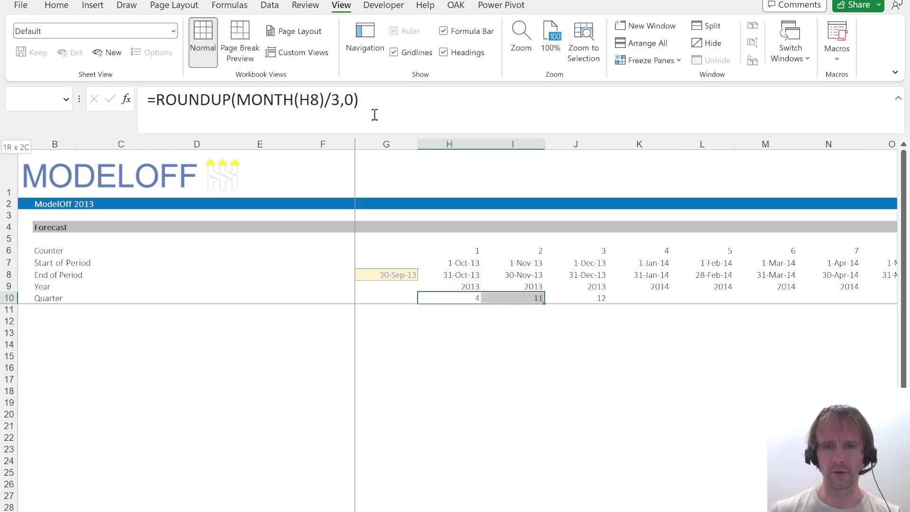
pyautogui.hotkey('shift', 'Right')
pyautogui.hotkey('ctrl', 'r')
# Copy the Quarter formulas from H10:J10 across the following months in row 10.
pyautogui.hotkey('ctrl', 'c')
pyautogui.hotkey('ctrl', 'Right')
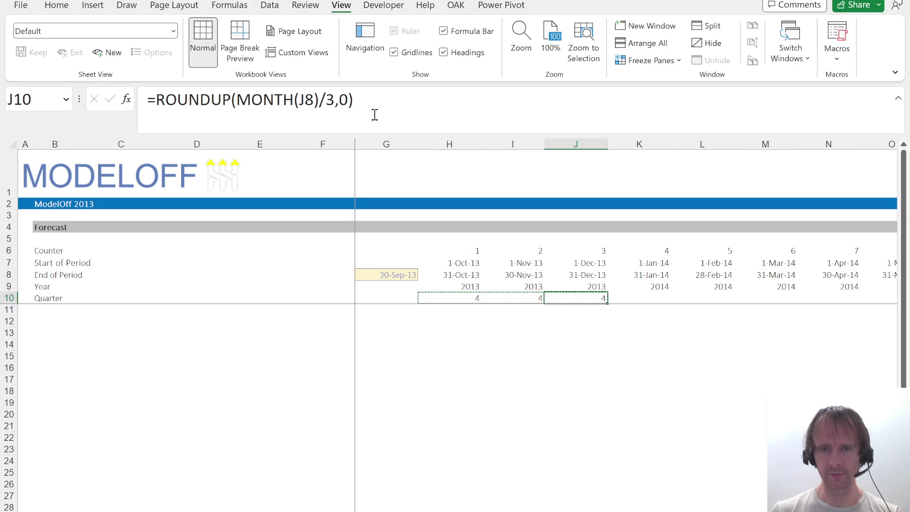
pyautogui.press('Right')
pyautogui.hotkey('shift', 'Right')
pyautogui.hotkey('shift', 'Right')
pyautogui.hotkey('ctrl', 'v')
pyautogui.hotkey('ctrl', 'Right')
pyautogui.press('Right')
pyautogui.hotkey('ctrl', 'v')
pyautogui.hotkey('ctrl', 'Right')
pyautogui.press('Right')
pyautogui.hotkey('ctrl', 'v')
pyautogui.press('Escape')
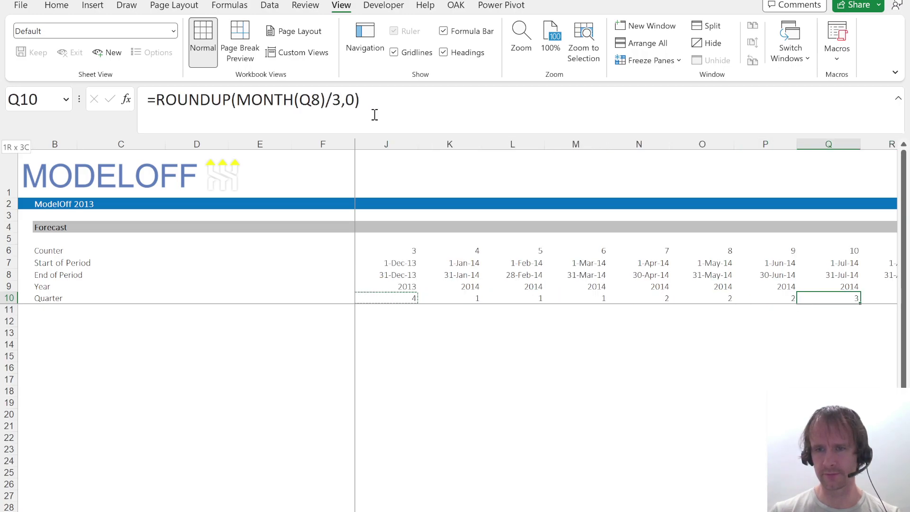
pyautogui.hotkey('ctrl', 'Right')
# Examine the CY 2013 units sold and the CY Q4 seasonality percentage on the assumptions sheet.
pyautogui.press('Home')
pyautogui.press('Down')
pyautogui.press('Right')
pyautogui.press('Right')
pyautogui.press('Right')
pyautogui.press('Right')
pyautogui.press('Right')
pyautogui.press('Right')
pyautogui.press('Down')
pyautogui.press('Up')
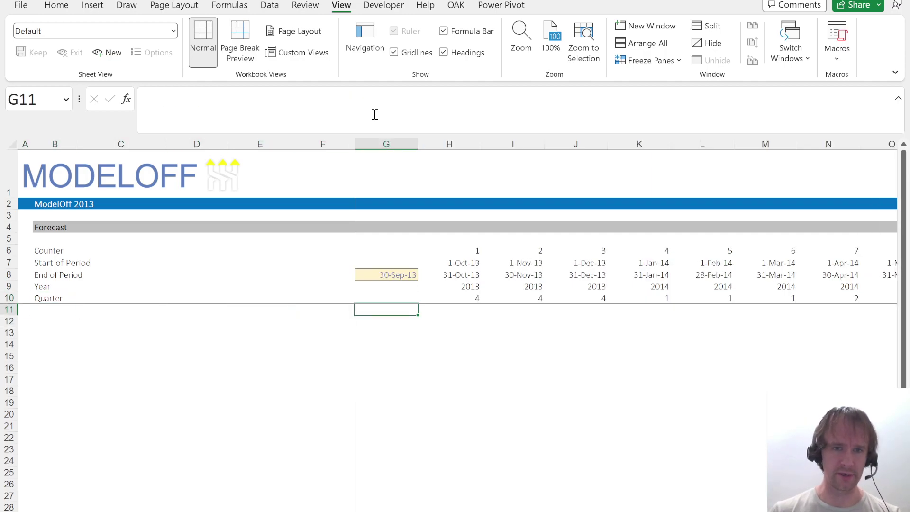
pyautogui.hotkey('ctrl', 'pageup')
pyautogui.hotkey('ctrl', 'pageup')
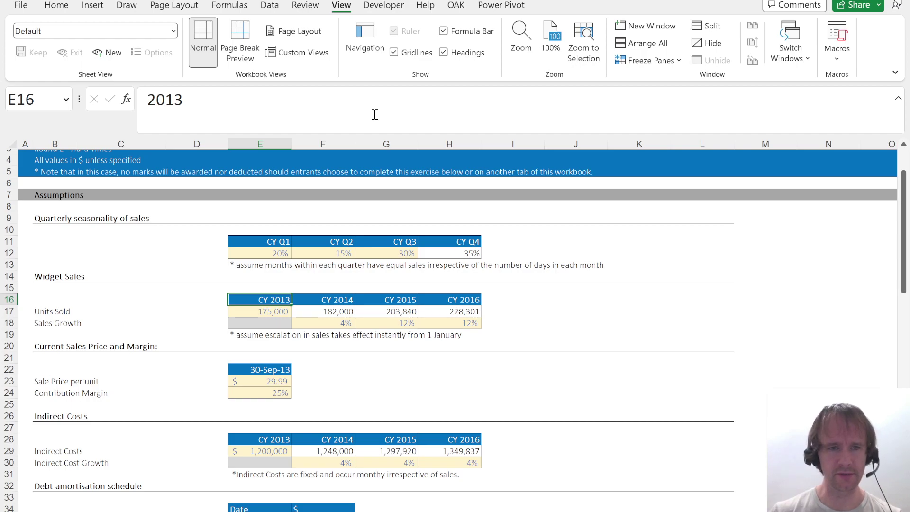
pyautogui.press('Down')
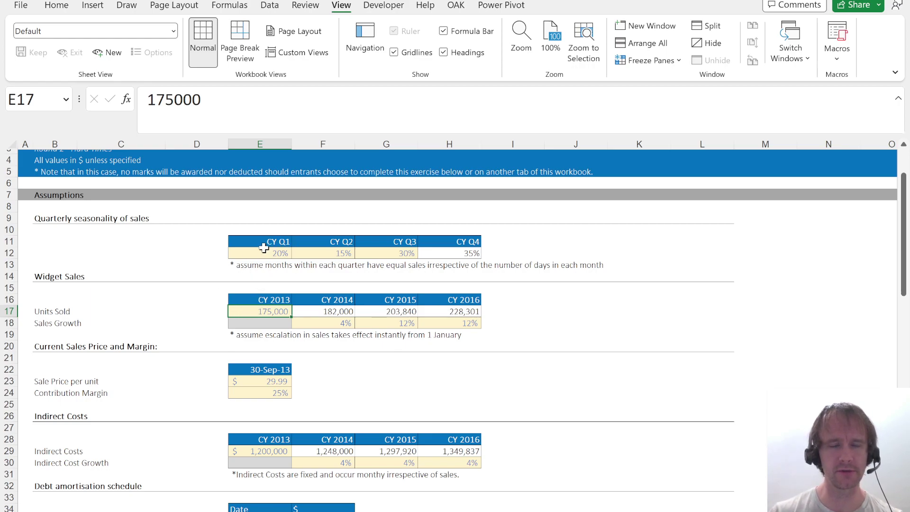
pyautogui.click(448, 254)
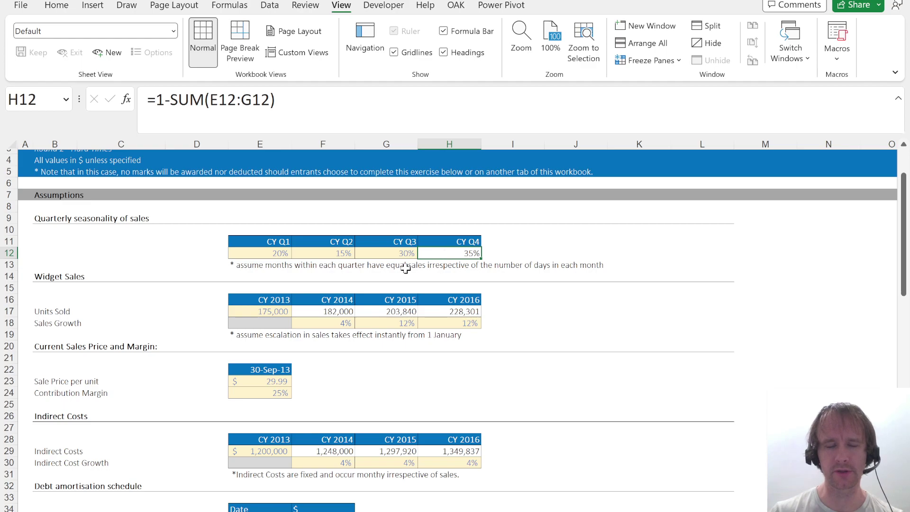
# Label row 12 of the forecast sheet Unit sales and select its first month cell, H12.
pyautogui.hotkey('ctrl', 'pagedown')
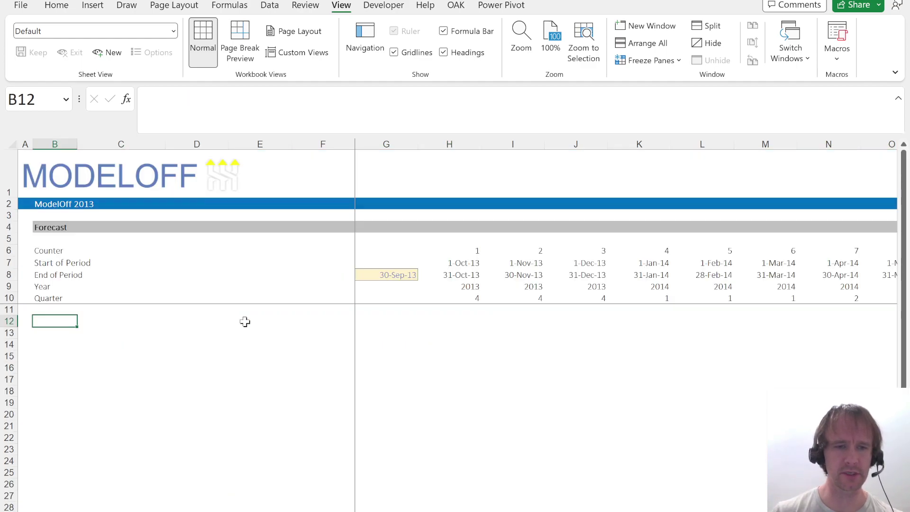
pyautogui.write('Unit sales')
pyautogui.press('Right')
pyautogui.press('Right')
pyautogui.press('Right')
pyautogui.press('Right')
pyautogui.press('Right')
pyautogui.press('Right')
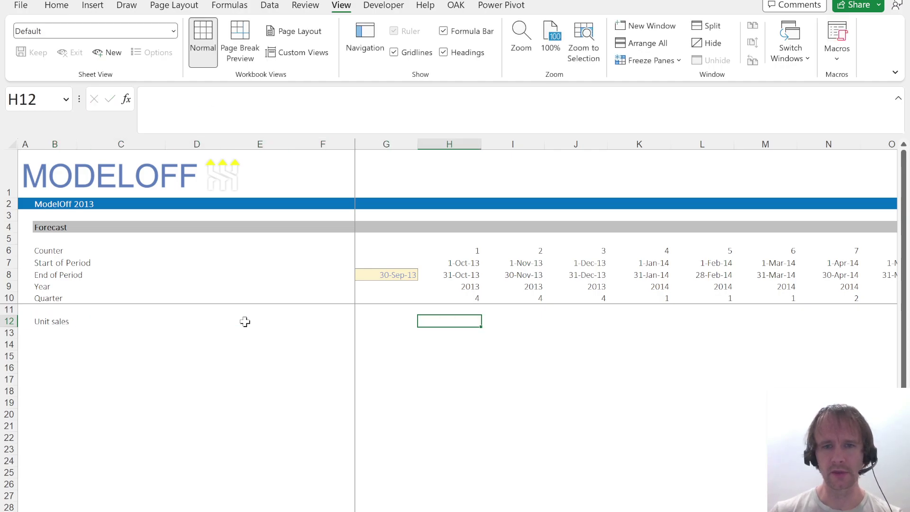
pyautogui.write('=')
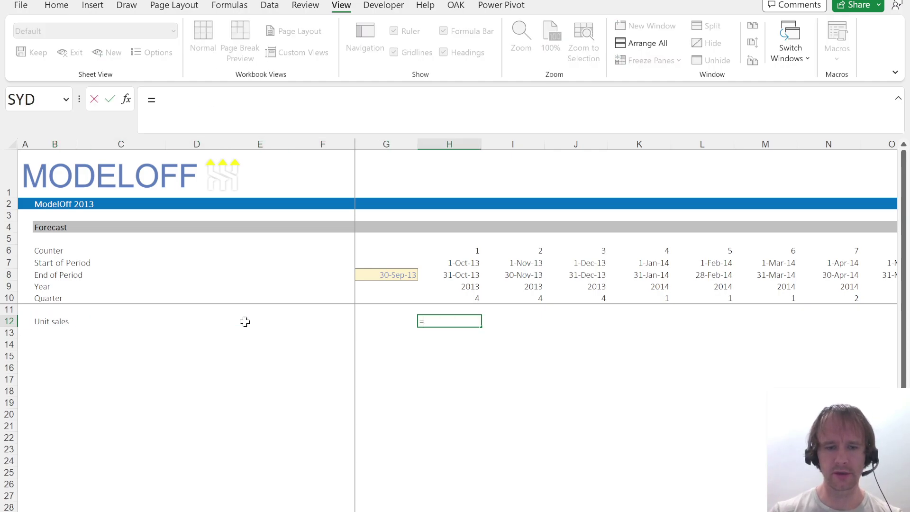
pyautogui.write('xl')
pyautogui.press('Tab')
pyautogui.press('Up')
pyautogui.press('Up')
pyautogui.press('Up')
pyautogui.write(',')
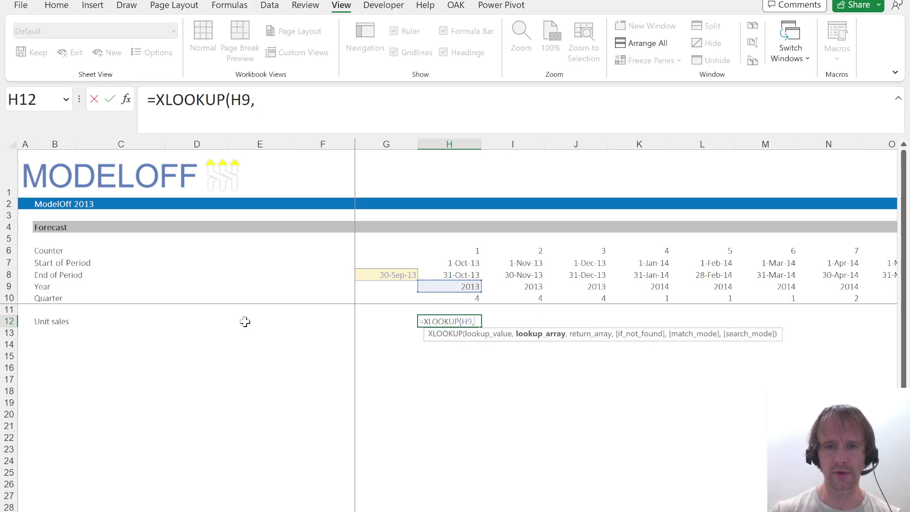
pyautogui.hotkey('ctrl', 'pageup')
pyautogui.click(261, 299)
pyautogui.hotkey('ctrl', 'shift', 'Right')
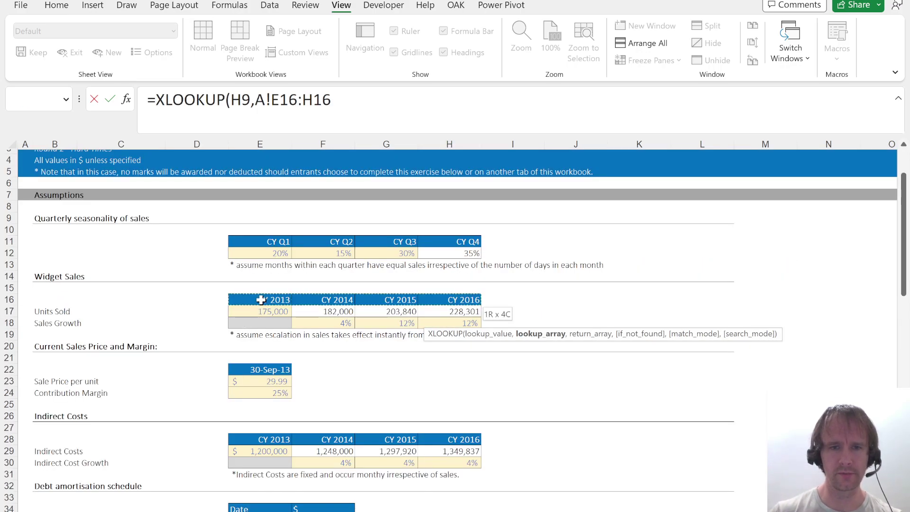
pyautogui.press('F5')
pyautogui.press('Escape')
pyautogui.press('Escape')
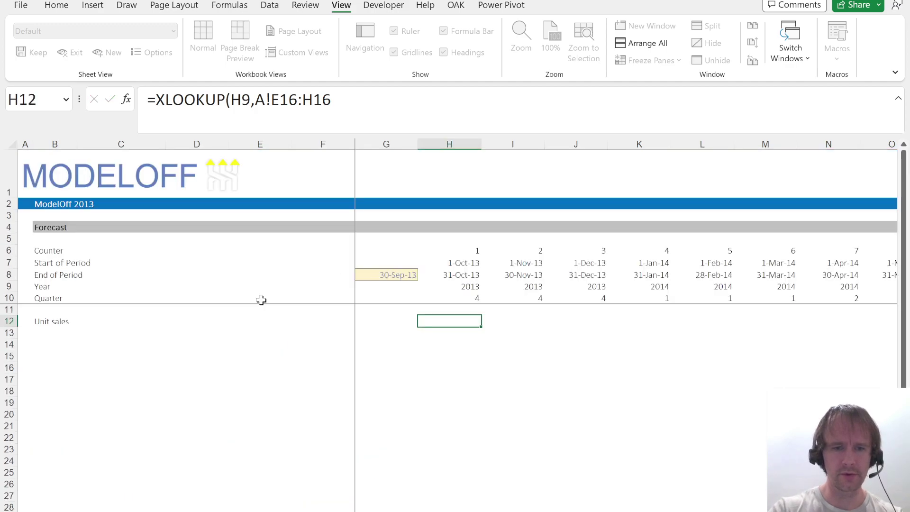
# In H12, begin a formula looking up annual units sold by year: =XLOOKUP(H9,A!$E$16:$H$16,A!$E$17:$H$17).
pyautogui.write('=xl')
pyautogui.press('Tab')
pyautogui.press('Up')
pyautogui.press('Up')
pyautogui.press('Up')
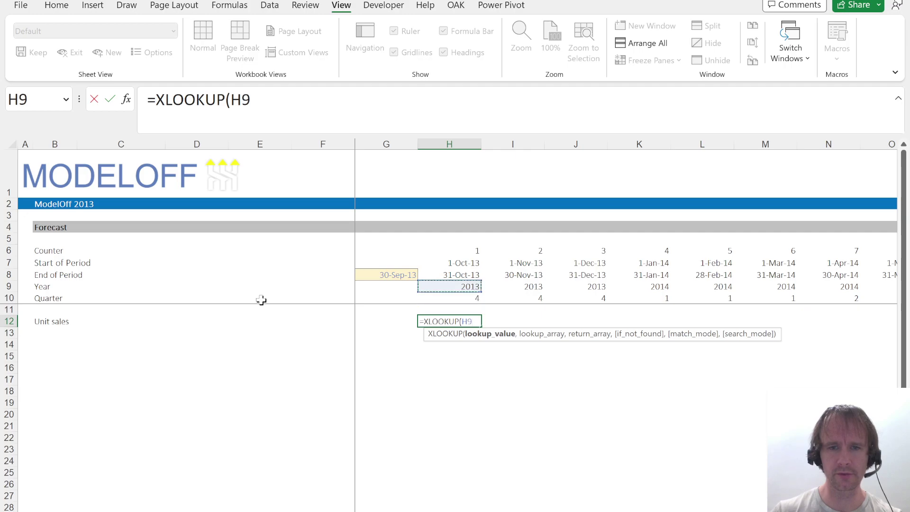
pyautogui.write(',')
pyautogui.hotkey('ctrl', 'pageup')
pyautogui.click(261, 299)
pyautogui.hotkey('ctrl', 'shift', 'Right')
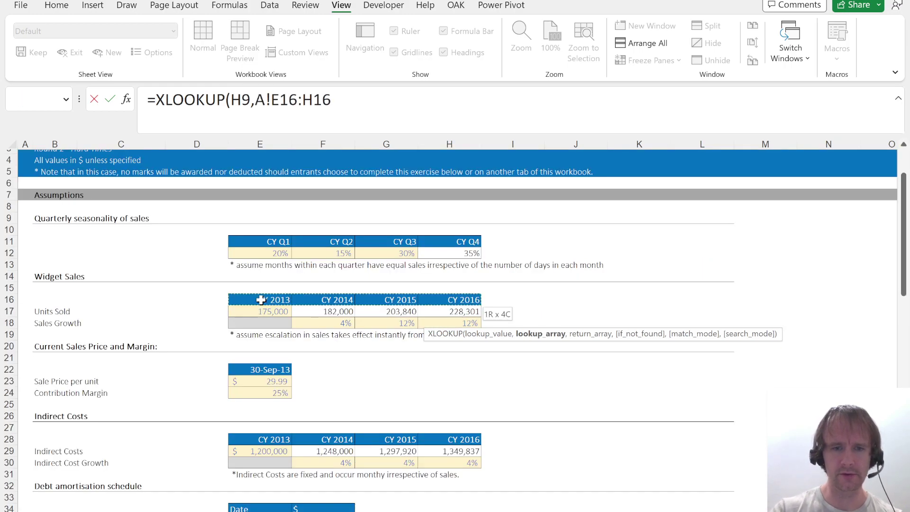
pyautogui.press('F4')
pyautogui.write(',')
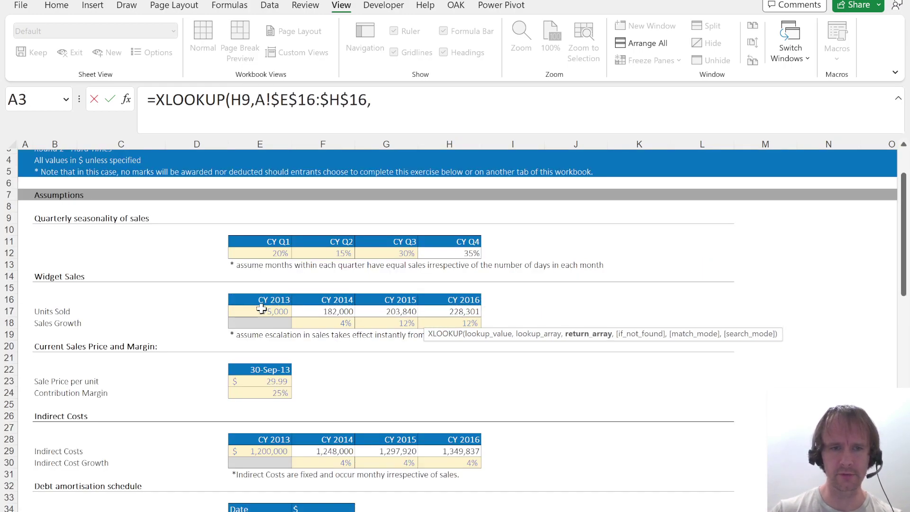
pyautogui.click(262, 310)
pyautogui.hotkey('ctrl', 'shift', 'Right')
pyautogui.press('F4')
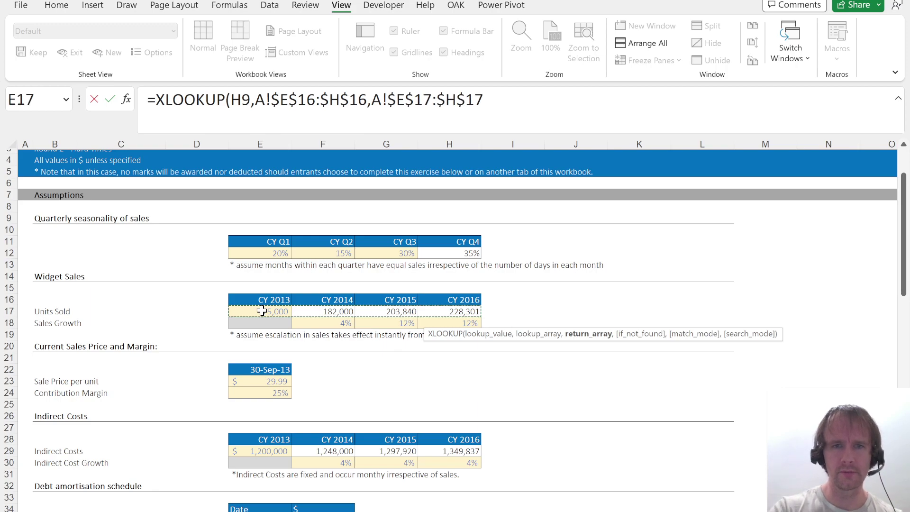
pyautogui.write(')*')
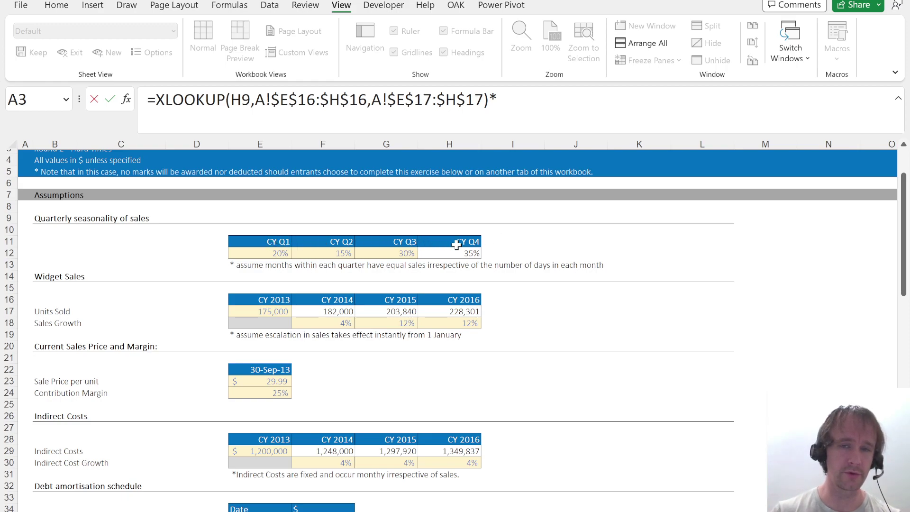
# Multiply the looked-up units by the quarter's seasonality percentage, using INDEX(A!$E$12:$H$12,H$10).
pyautogui.write('ind')
pyautogui.press('Tab')
pyautogui.click(271, 255)
pyautogui.hotkey('ctrl', 'shift', 'Right')
pyautogui.press('F4')
pyautogui.write(',')
pyautogui.hotkey('ctrl', 'pagedown')
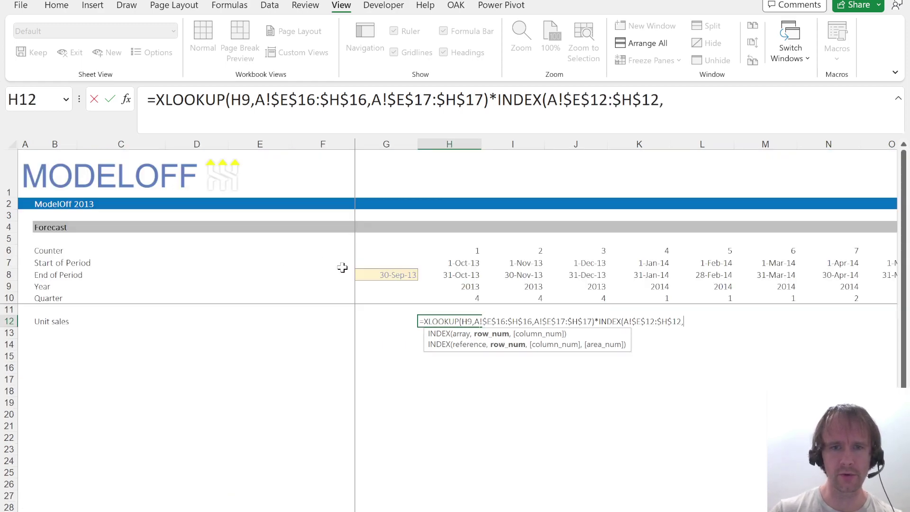
pyautogui.write('H$10)')
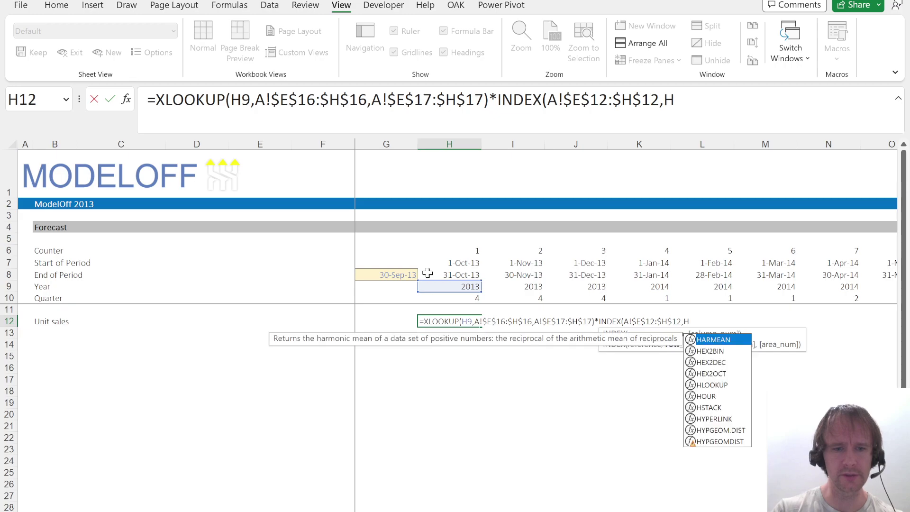
# Anchor the year reference as H$9 and divide the Unit sales formula in H12 by 3.
pyautogui.click(446, 105)
pyautogui.click(241, 98)
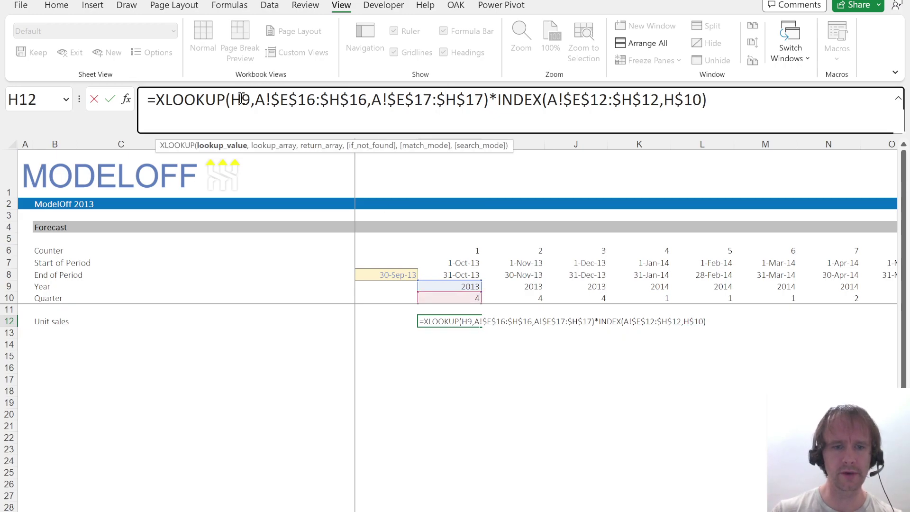
pyautogui.write('$')
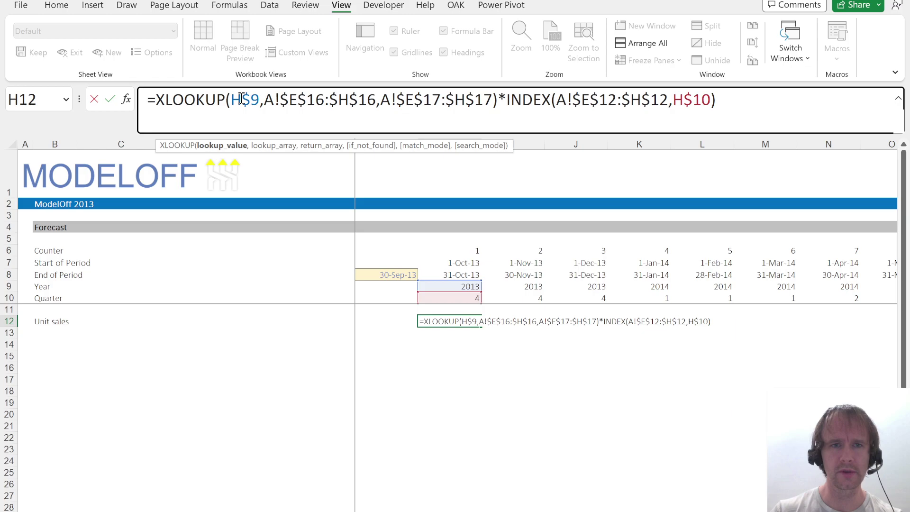
pyautogui.click(763, 109)
pyautogui.press('Return')
pyautogui.press('Up')
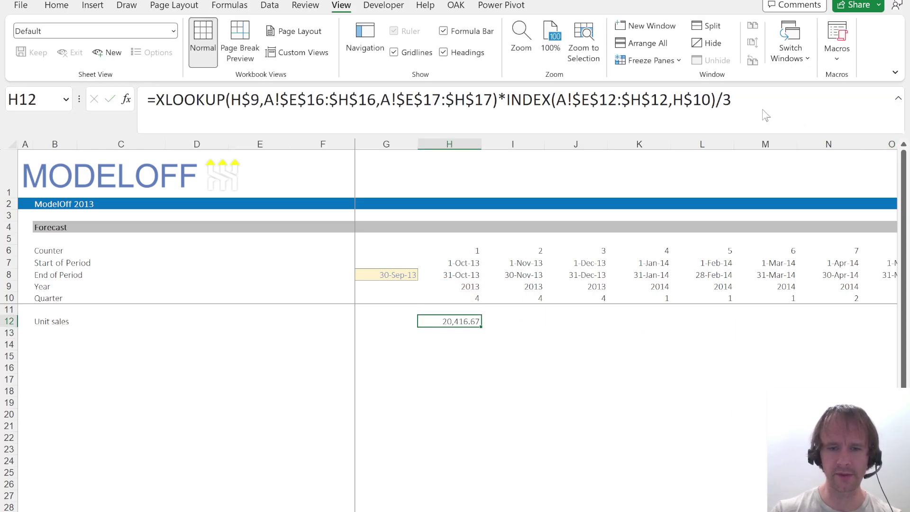
# Copy the Unit sales formula from H12 across all forecast months to AQ12.
pyautogui.hotkey('alt', 'h')
pyautogui.hotkey('ctrl', 'c')
pyautogui.hotkey('ctrl', 'shift', 'Right')
pyautogui.hotkey('ctrl', 'v')
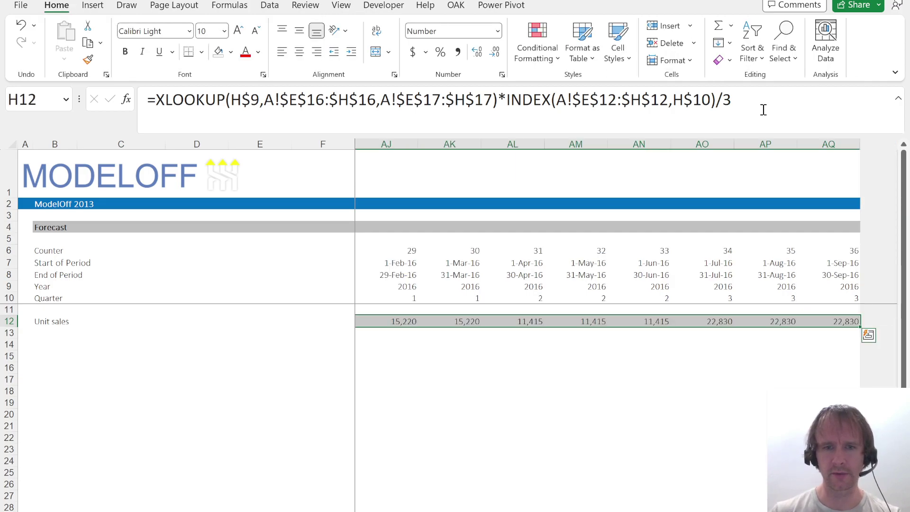
# Examine monthly unit sales for the 2013 and 2014 quarters and compare them with the CY 2014 units sold assumption.
pyautogui.hotkey('ctrl', 'shift', 'Left')
pyautogui.press('Right')
pyautogui.press('Right')
pyautogui.press('Right')
pyautogui.press('Left')
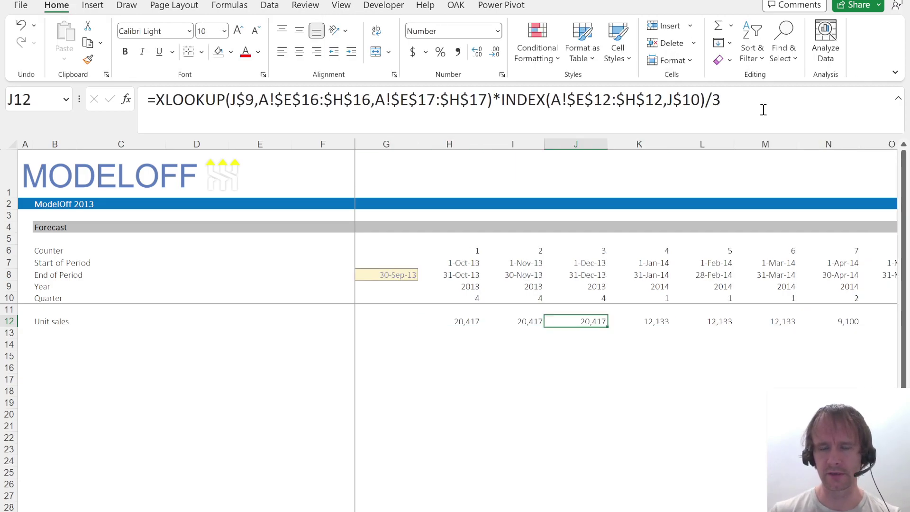
pyautogui.hotkey('shift', 'Left')
pyautogui.hotkey('shift', 'Left')
pyautogui.press('Right')
pyautogui.hotkey('shift', 'Right')
pyautogui.hotkey('shift', 'Right')
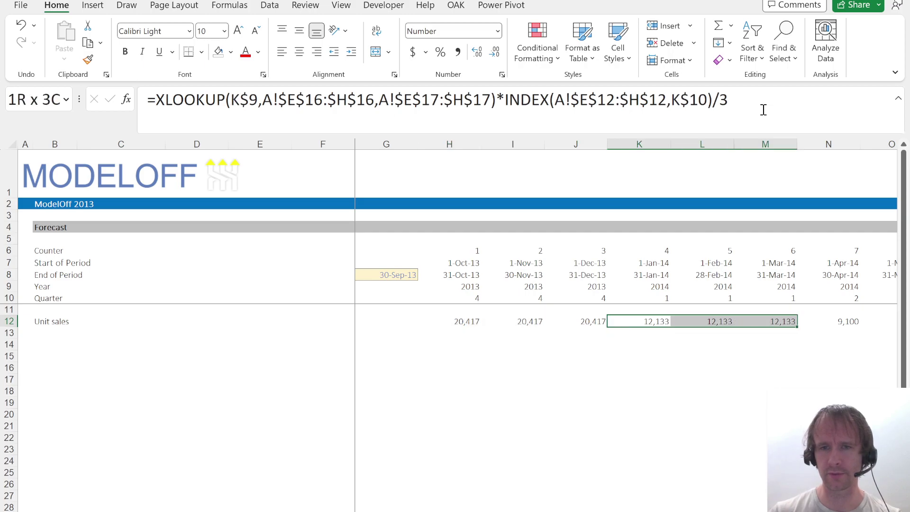
pyautogui.hotkey('shift', 'Right')
pyautogui.hotkey('shift', 'Right')
pyautogui.hotkey('shift', 'Right')
pyautogui.hotkey('shift', 'Right')
pyautogui.hotkey('shift', 'Right')
pyautogui.hotkey('shift', 'Right')
pyautogui.hotkey('shift', 'Right')
pyautogui.hotkey('shift', 'Right')
pyautogui.hotkey('shift', 'Left')
pyautogui.hotkey('shift', 'Left')
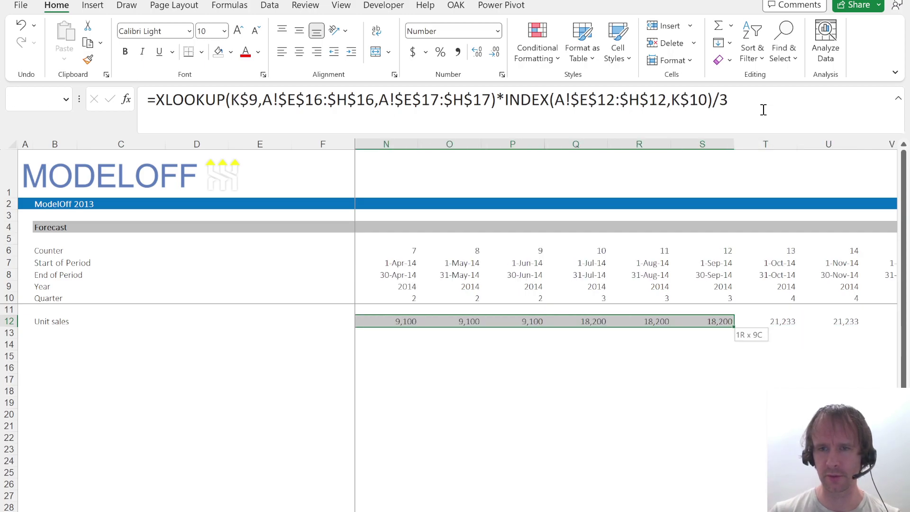
pyautogui.hotkey('shift', 'Right')
pyautogui.hotkey('shift', 'Right')
pyautogui.hotkey('shift', 'Right')
pyautogui.hotkey('shift', 'Right')
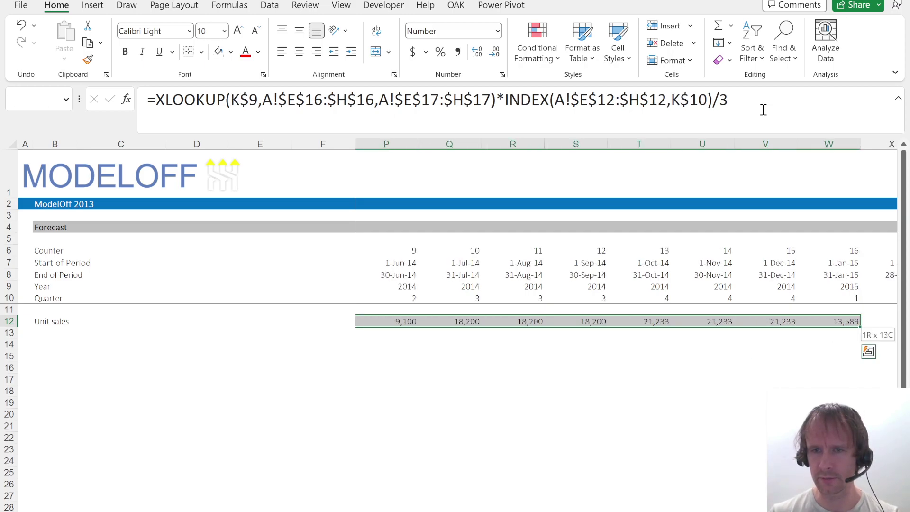
pyautogui.hotkey('shift', 'Left')
pyautogui.hotkey('ctrl', 'pageup')
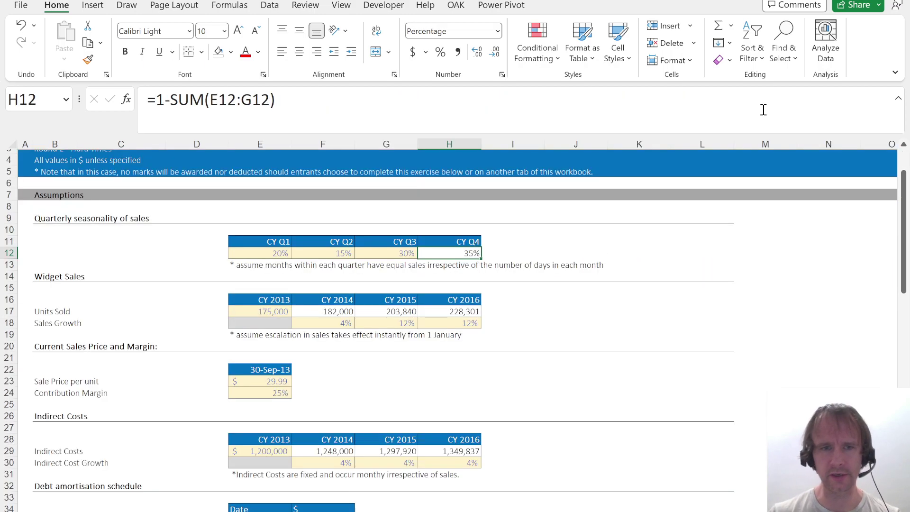
pyautogui.click(323, 311)
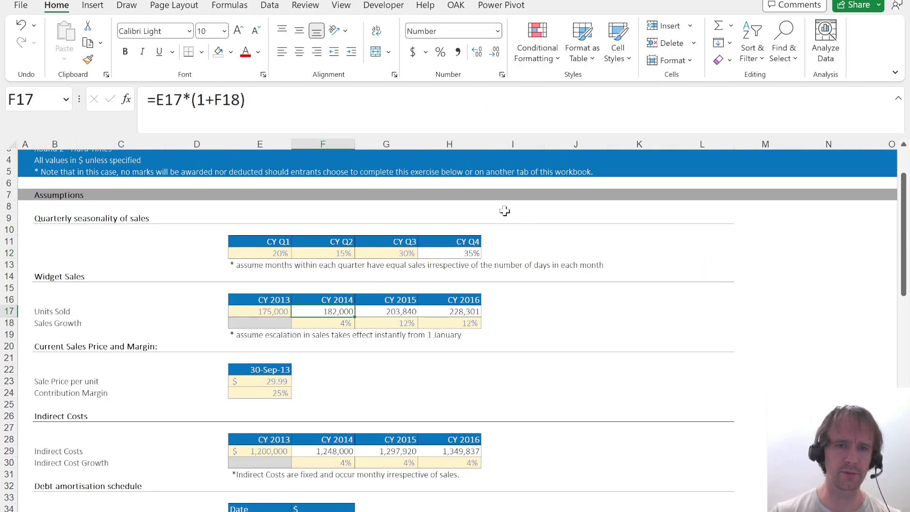
pyautogui.hotkey('ctrl', 'pagedown')
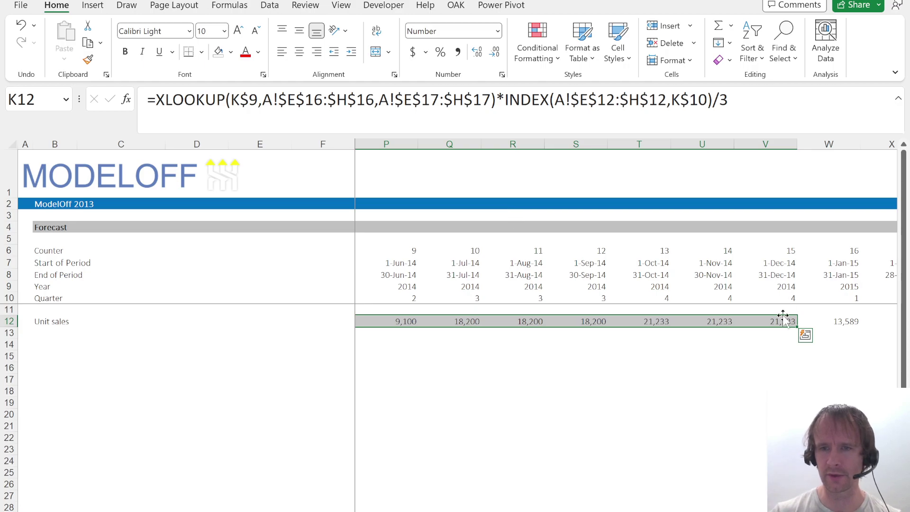
# Test the last 2014 quarter's share of annual units with =SUM(T12:V12)/A!F17 in V13, and clear the check.
pyautogui.click(783, 333)
pyautogui.write('=su')
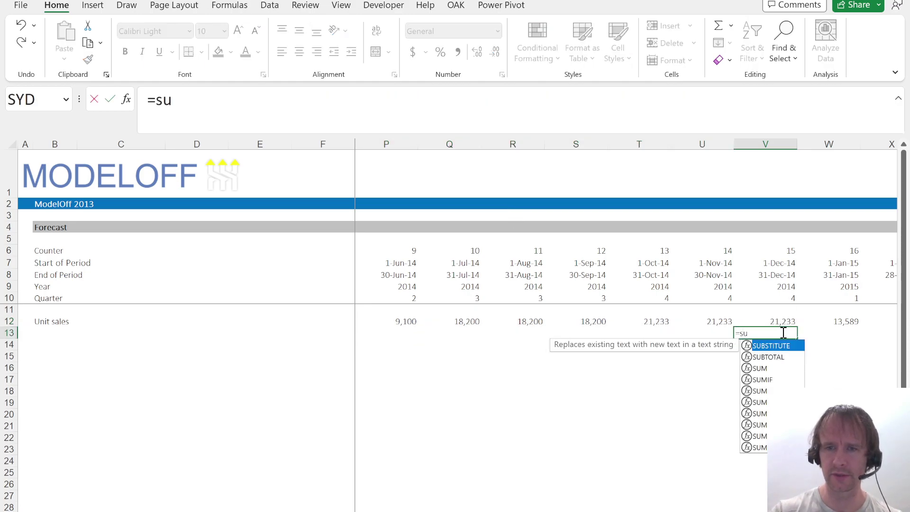
pyautogui.press('Tab')
pyautogui.press('Up')
pyautogui.hotkey('shift', 'Left')
pyautogui.hotkey('shift', 'Left')
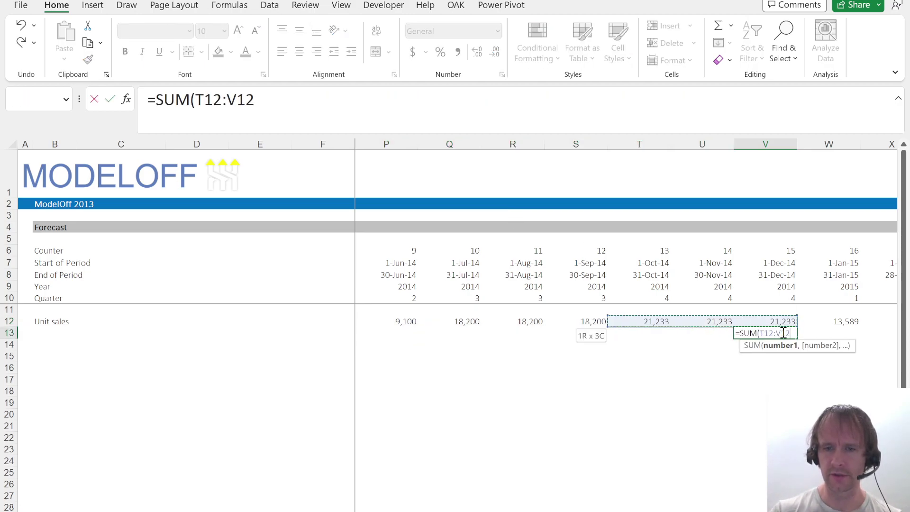
pyautogui.write(')/')
pyautogui.hotkey('ctrl', 'pageup')
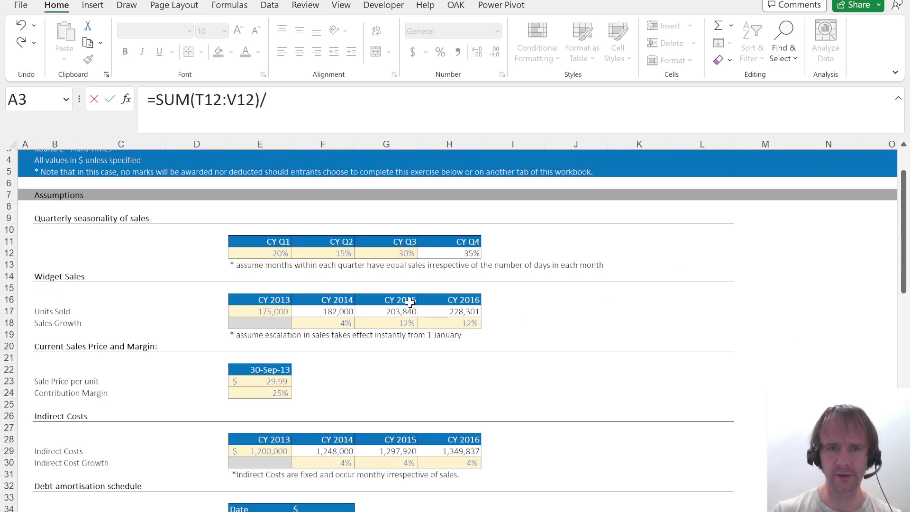
pyautogui.click(328, 309)
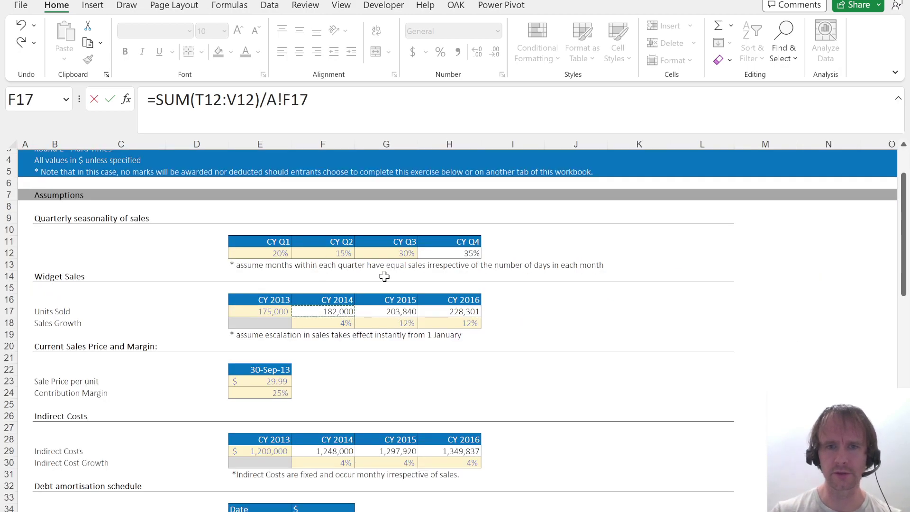
pyautogui.hotkey('ctrl', 'Return')
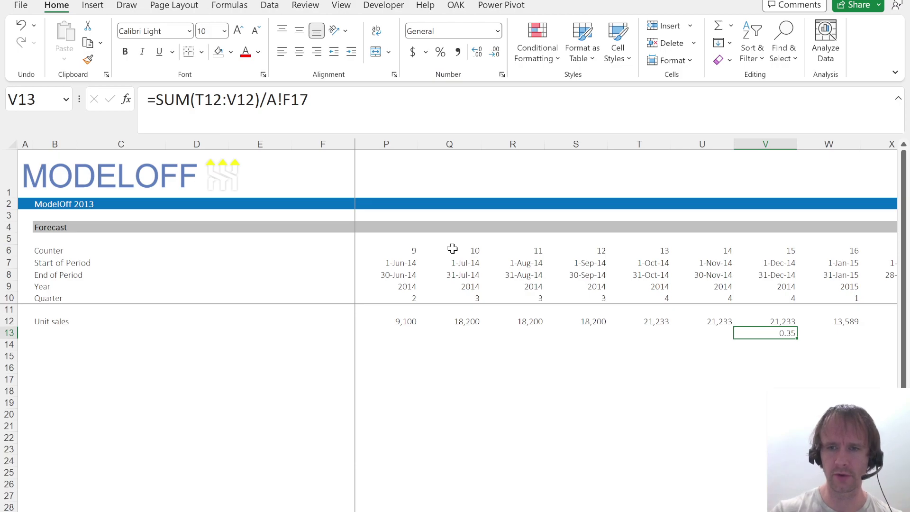
# Label row 14 of the forecast sheet Revenue in B14 and go to its first month cell.
pyautogui.hotkey('ctrl', 'Left')
pyautogui.press('Right')
pyautogui.press('Right')
pyautogui.press('Right')
pyautogui.press('Right')
pyautogui.press('Right')
pyautogui.press('Right')
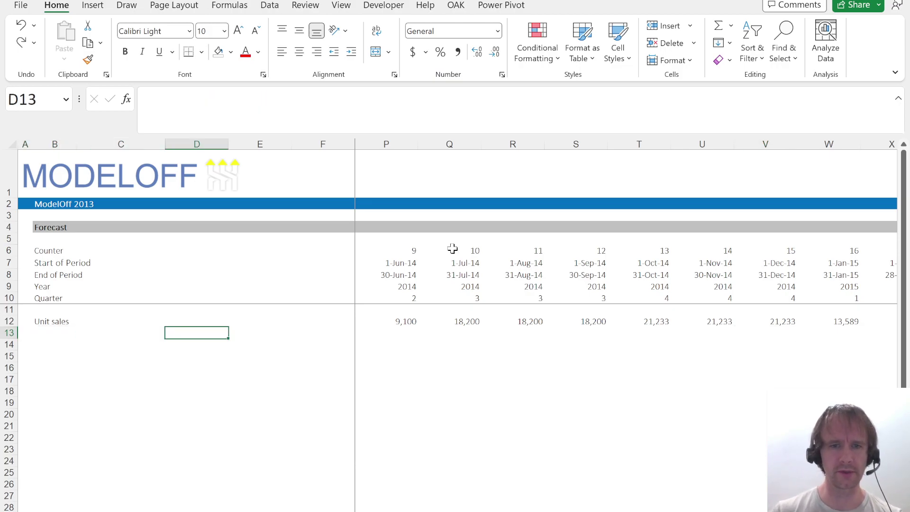
pyautogui.hotkey('ctrl', 'Left')
pyautogui.press('Down')
pyautogui.press('Right')
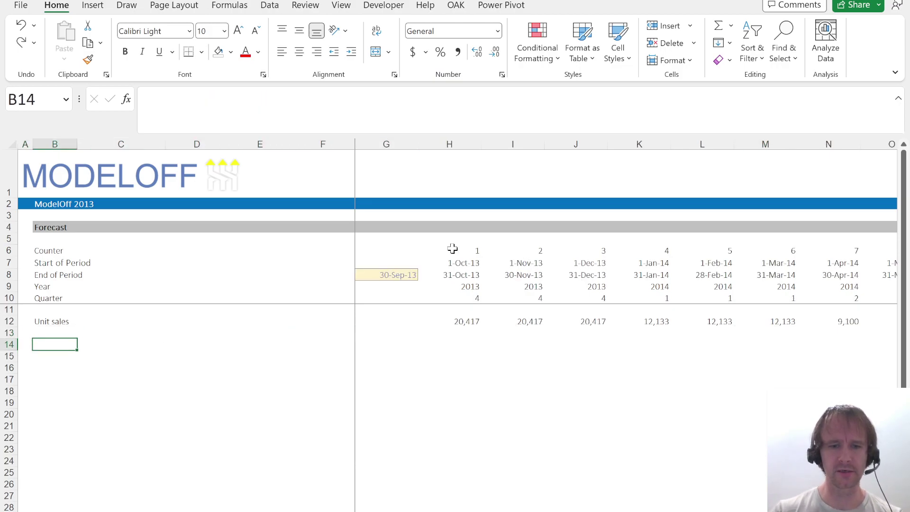
pyautogui.write('Revenue')
pyautogui.press('Right')
pyautogui.press('Right')
pyautogui.press('Right')
pyautogui.press('Right')
pyautogui.press('Right')
pyautogui.press('Right')
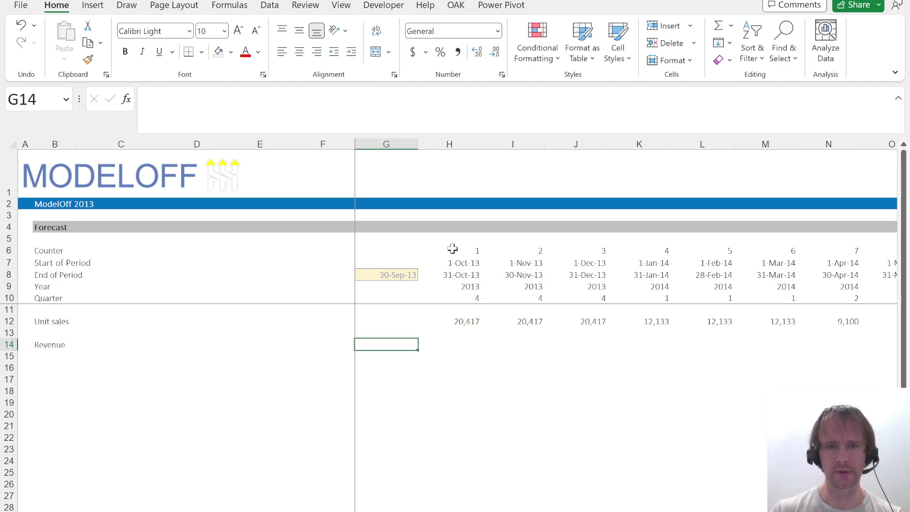
# Calculate the first month's revenue in H14 as unit sales times sale price per unit, =H12*A!$E$23.
pyautogui.write('=')
pyautogui.press('Up')
pyautogui.press('Up')
pyautogui.write('*')
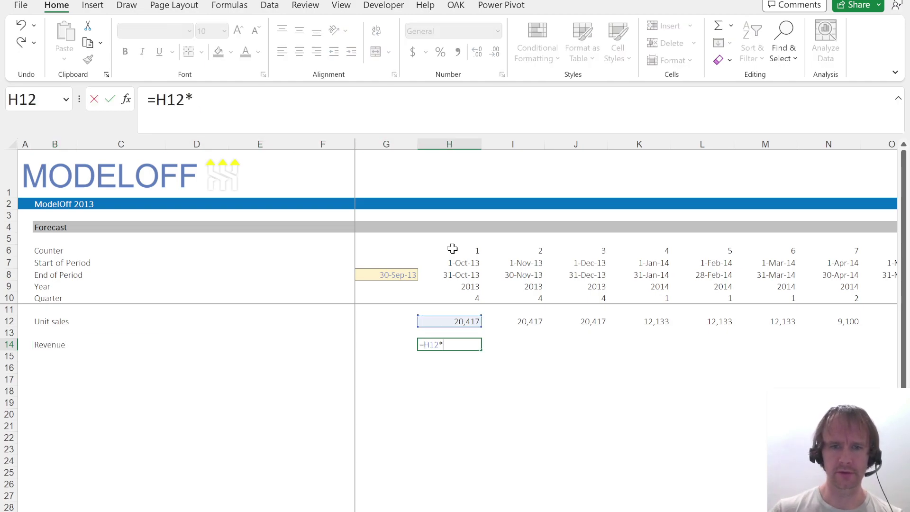
pyautogui.hotkey('ctrl', 'pageup')
pyautogui.click(267, 384)
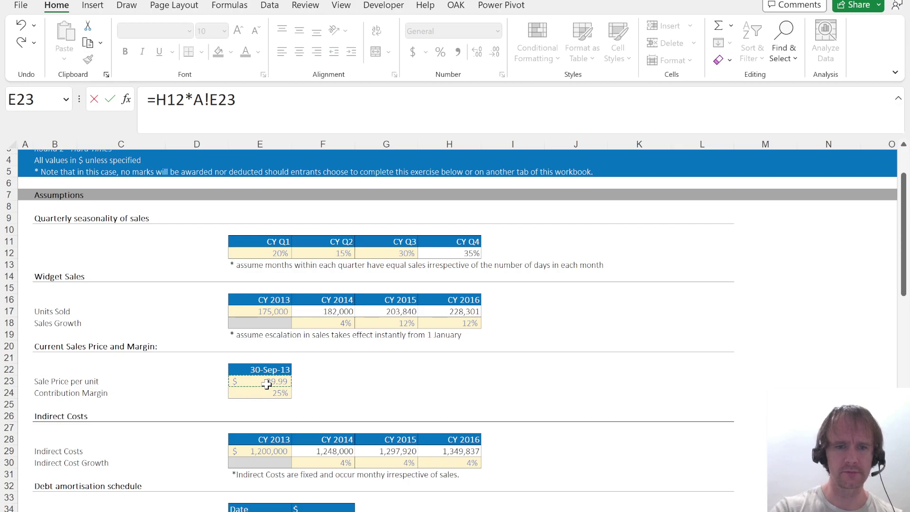
pyautogui.press('F4')
pyautogui.hotkey('ctrl', 'Return')
# Apply the format of H12 to H14 and fill the Revenue formula across the forecast months.
pyautogui.press('Up')
pyautogui.press('Up')
pyautogui.hotkey('ctrl', 'c')
pyautogui.press('Down')
pyautogui.press('Down')
pyautogui.hotkey('ctrl', 'alt', 'v')
pyautogui.press('t')
pyautogui.press('Return')
pyautogui.hotkey('ctrl', 'shift', 'Right')
pyautogui.hotkey('ctrl', 'r')
# Label row 15 of the forecast sheet COGS, directly below Revenue.
pyautogui.press('Left')
pyautogui.press('Left')
pyautogui.press('Left')
pyautogui.press('Left')
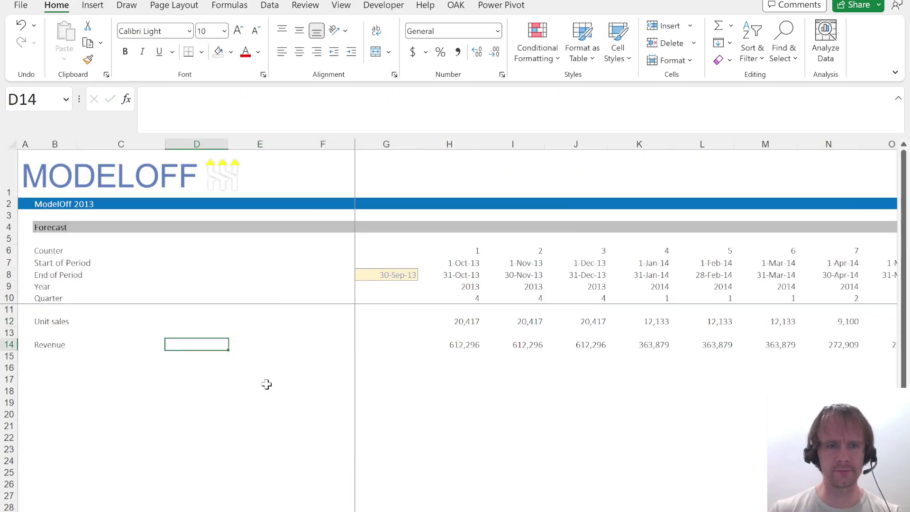
pyautogui.press('Down')
pyautogui.press('Left')
pyautogui.press('Left')
pyautogui.write('COGS')
pyautogui.press('Right')
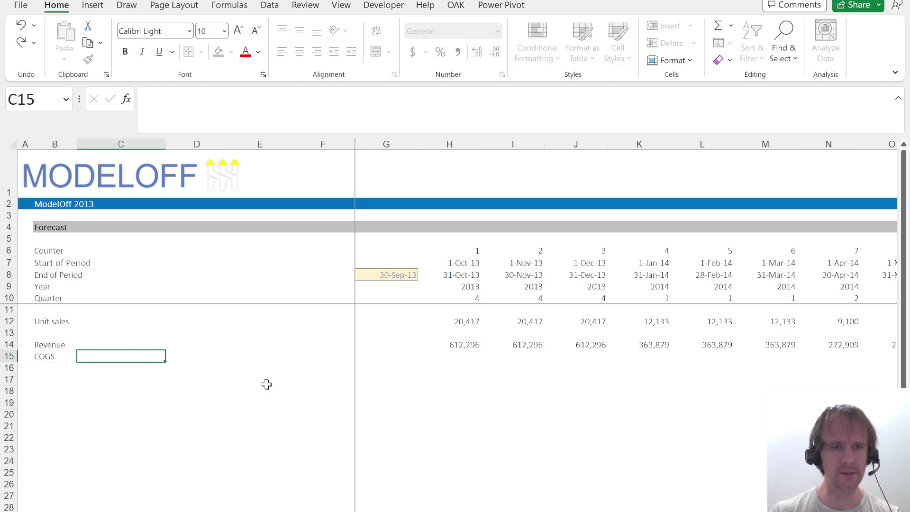
# Insert a row above the Indirect Costs heading on the assumptions sheet and select B25 below Contribution Margin.
pyautogui.hotkey('ctrl', 'pageup')
pyautogui.click(62, 380)
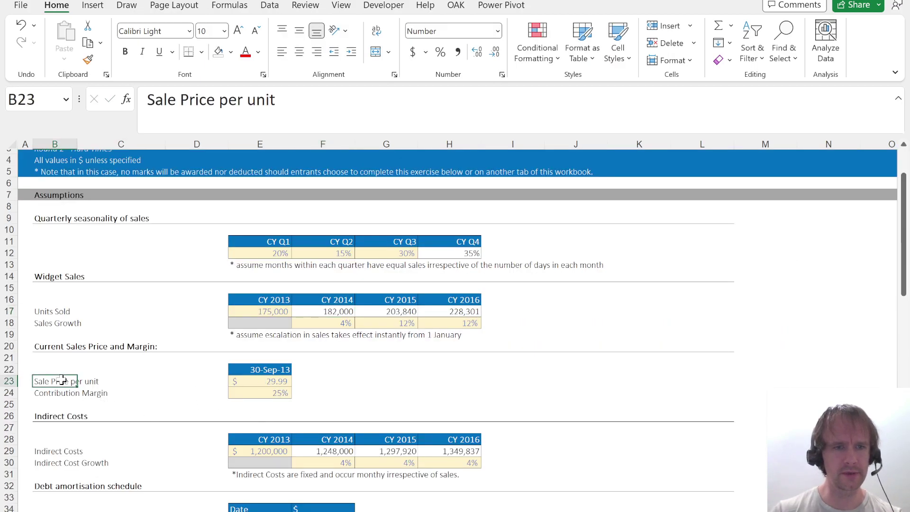
pyautogui.hotkey('ctrl', 'Right')
pyautogui.press('Left')
pyautogui.press('Left')
pyautogui.press('Down')
pyautogui.press('Left')
pyautogui.press('Down')
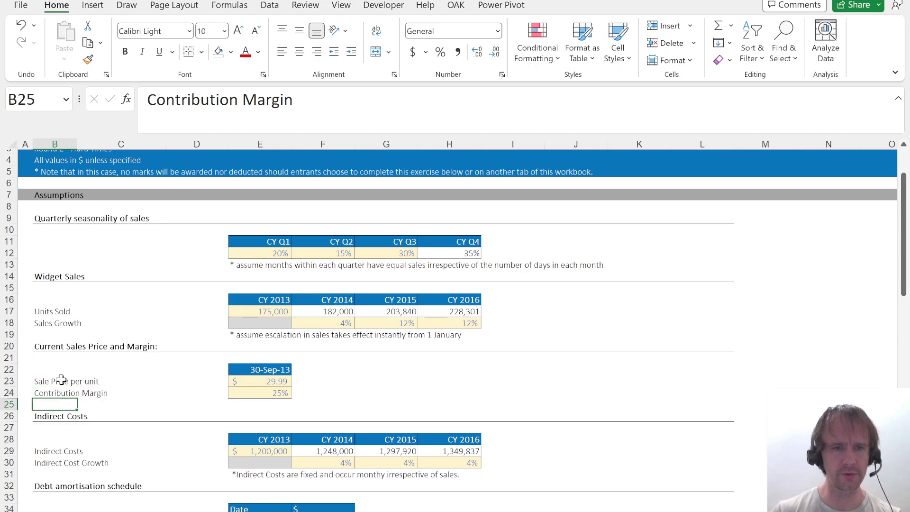
pyautogui.press('Down')
pyautogui.hotkey('shift', 'space')
pyautogui.hotkey('ctrl', 'shift', '+')
pyautogui.press('Up')
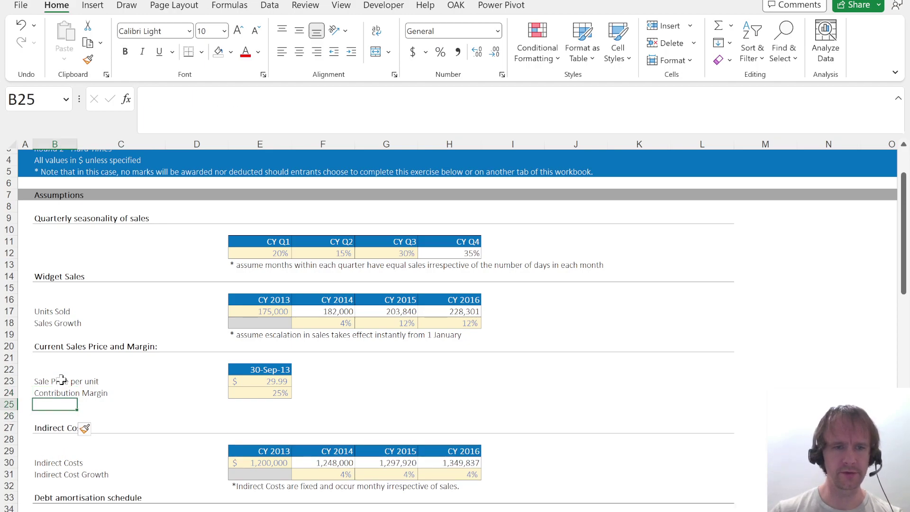
# Label B25 Direct costs per unit and select its value cell, E25.
pyautogui.write('Direct costs per unit')
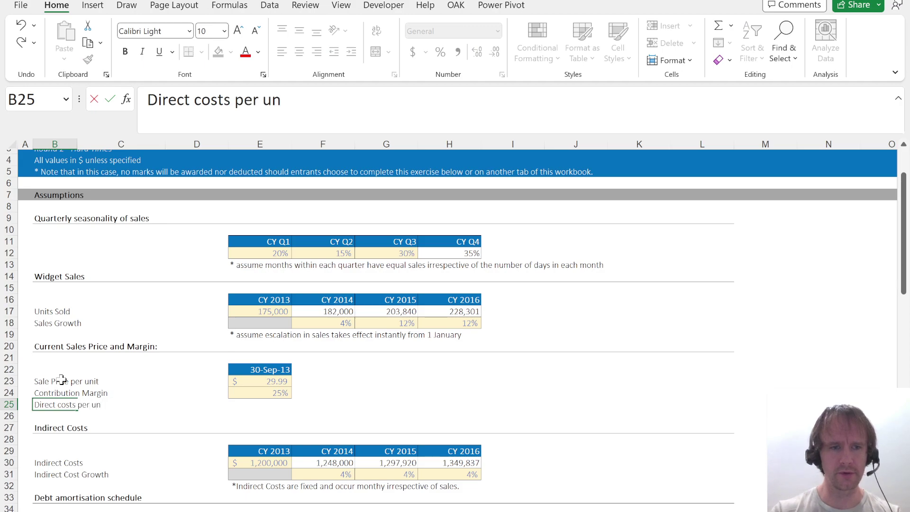
pyautogui.press('Right')
pyautogui.press('Right')
pyautogui.press('Right')
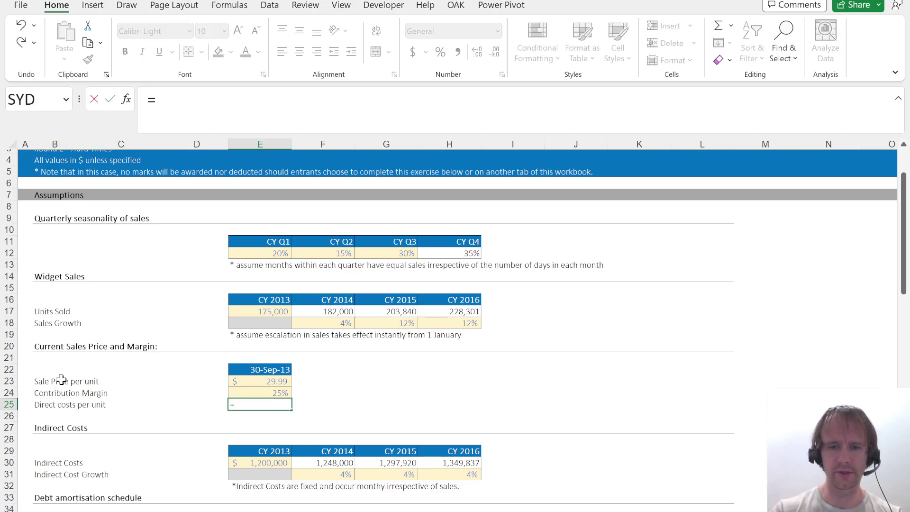
# Calculate the direct costs per unit in E25 with the formula =E23*(1-E24).
pyautogui.press('Up')
pyautogui.press('Up')
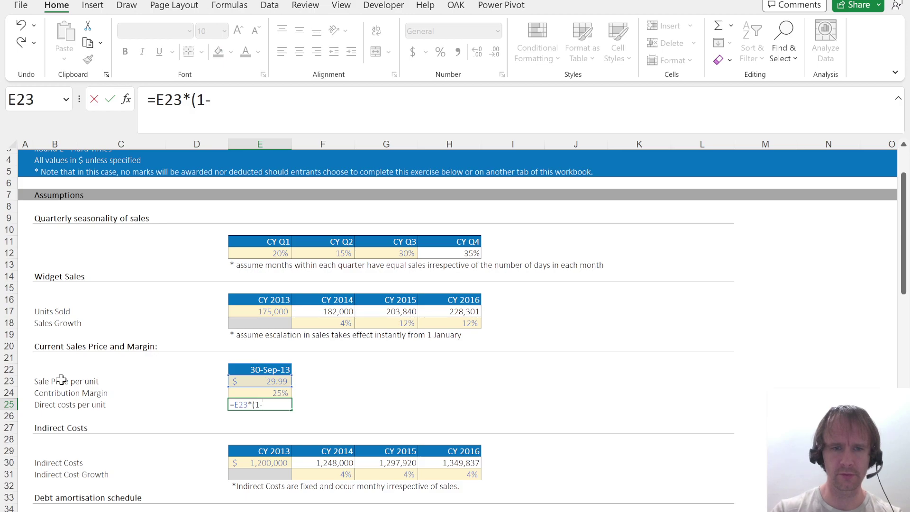
pyautogui.press('Up')
pyautogui.write(')')
pyautogui.hotkey('ctrl', 'Return')
pyautogui.press('Up')
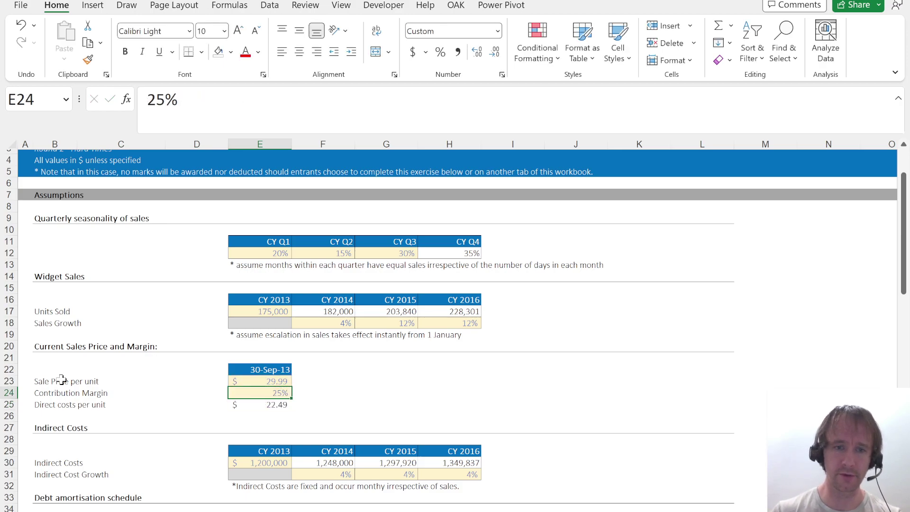
pyautogui.press('Down')
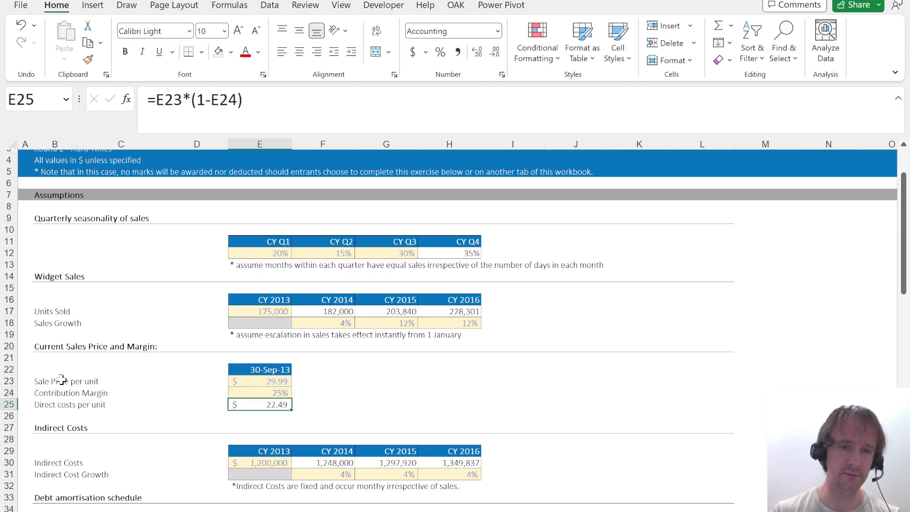
pyautogui.hotkey('shift', 'space')
pyautogui.press('Up')
pyautogui.hotkey('shift', 'space')
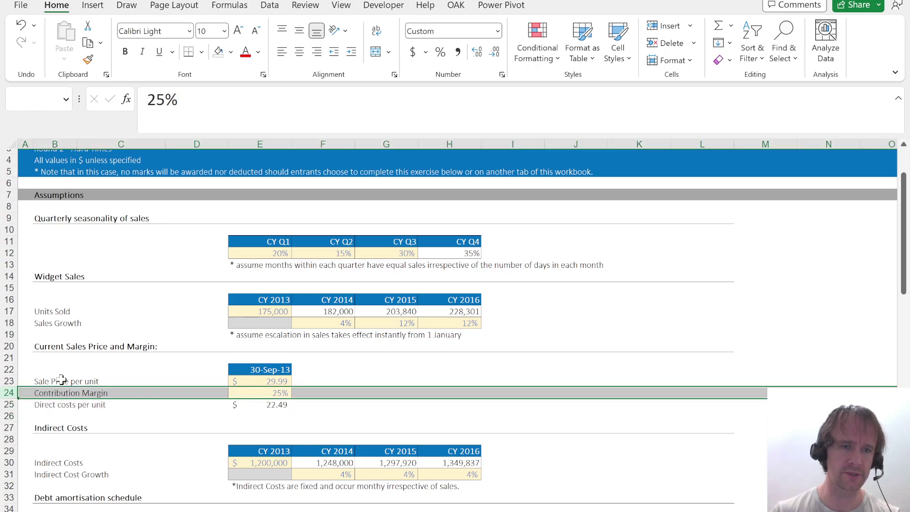
pyautogui.press('Down')
# Enter the first month's COGS in H15 of the forecast sheet as =-H12*A!$E$25.
pyautogui.hotkey('ctrl', 'pagedown')
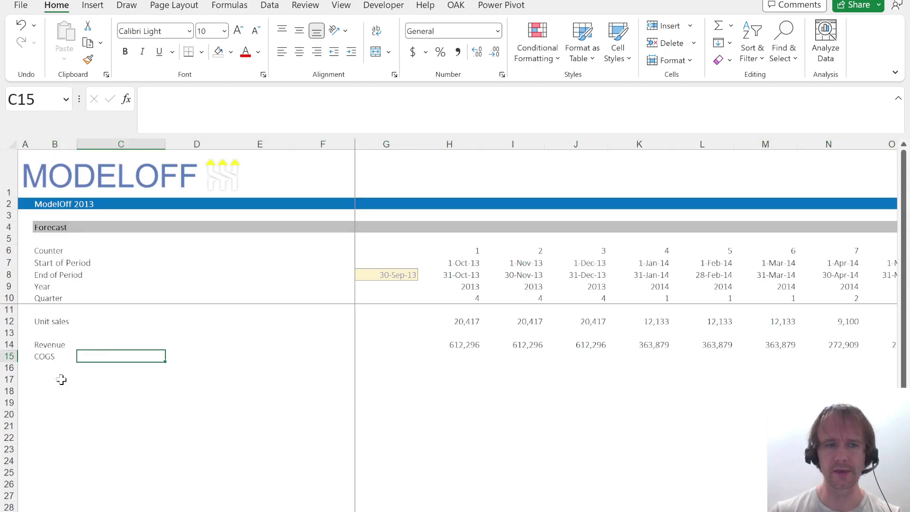
pyautogui.press('Right')
pyautogui.press('Right')
pyautogui.press('Right')
pyautogui.press('Right')
pyautogui.press('Right')
pyautogui.write('=-')
pyautogui.press('Up')
pyautogui.press('Up')
pyautogui.press('Up')
pyautogui.write('*')
pyautogui.hotkey('ctrl', 'pageup')
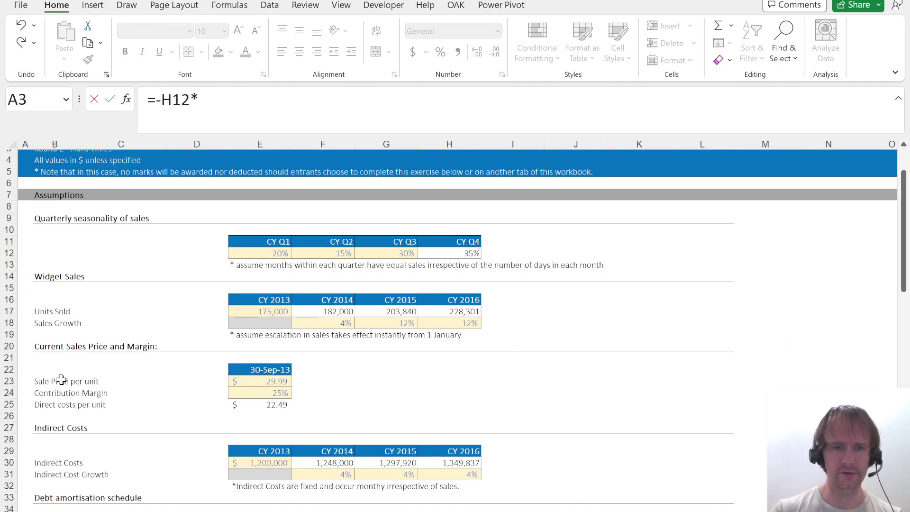
pyautogui.click(265, 406)
pyautogui.press('F4')
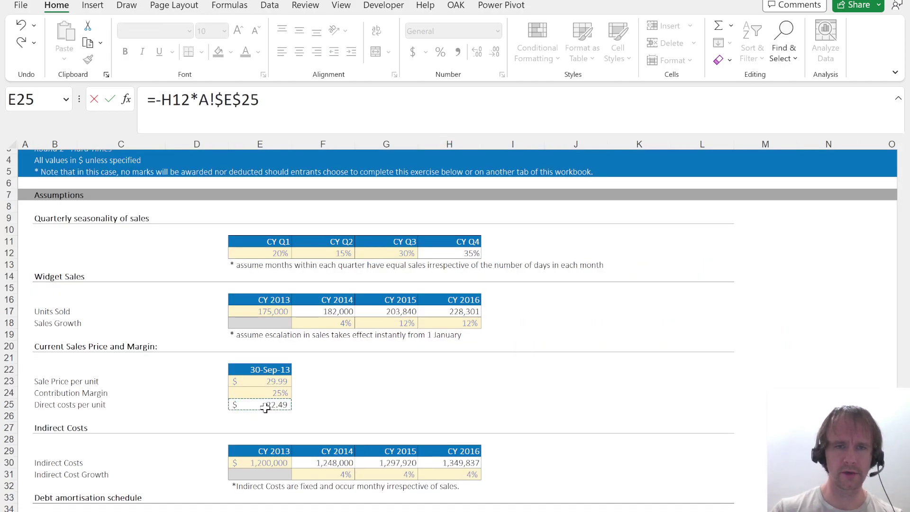
pyautogui.hotkey('ctrl', 'Return')
# Paste only the copied cell's format over the forecast range H15:AQ51.
pyautogui.hotkey('ctrl', 'shift', 'Down')
pyautogui.hotkey('ctrl', 'shift', 'Right')
pyautogui.hotkey('ctrl', 'alt', 'v')
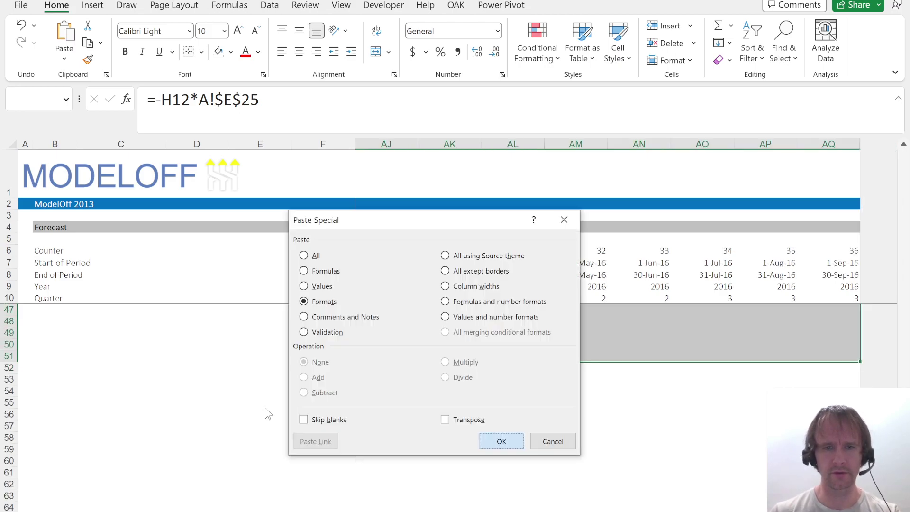
pyautogui.press('Return')
# Fill the COGS formula from H15 across all forecast months to column AQ.
pyautogui.press('Up')
pyautogui.press('Down')
pyautogui.hotkey('ctrl', 'shift', 'Right')
pyautogui.hotkey('ctrl', 'r')
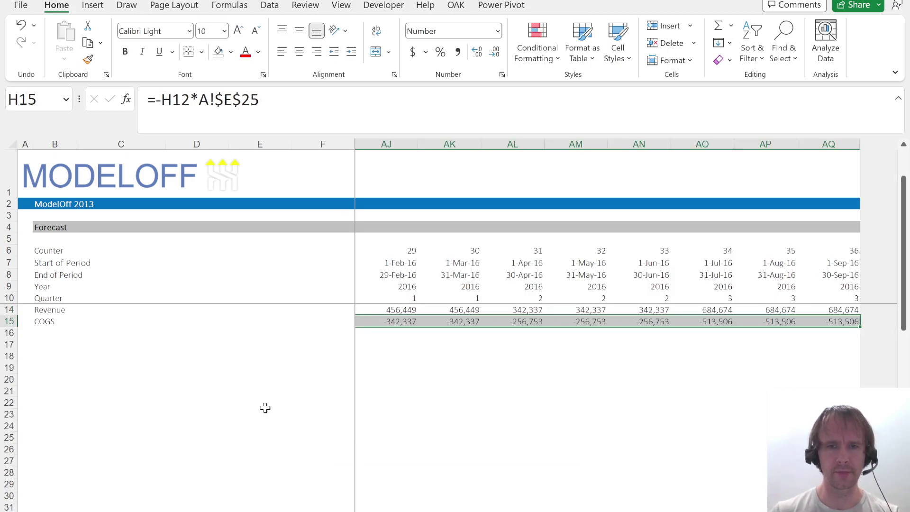
# Label B16 Gross profit and B17 Indirect cost, directly below the COGS row.
pyautogui.press('Left')
pyautogui.press('Left')
pyautogui.hotkey('ctrl', 'Left')
pyautogui.press('Down')
pyautogui.hotkey('shift', 'Up')
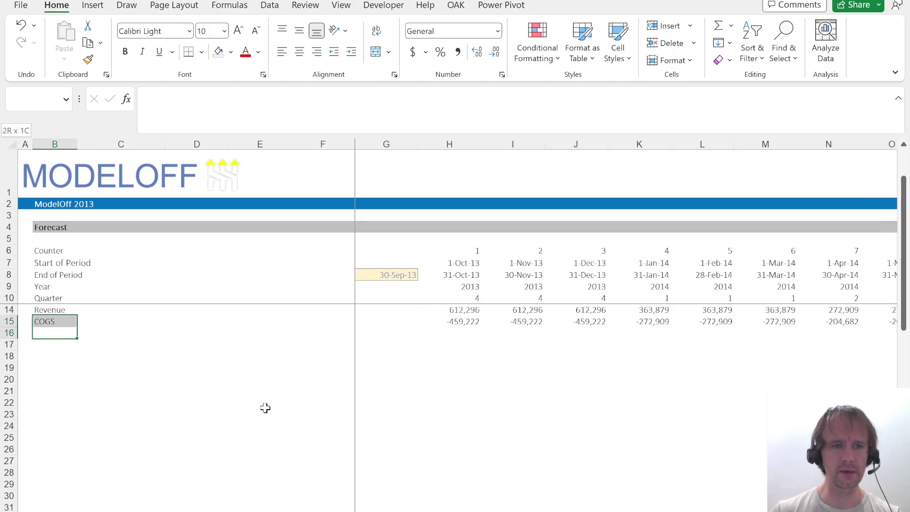
pyautogui.hotkey('shift', 'Up')
pyautogui.hotkey('shift', 'Up')
pyautogui.hotkey('ctrl', 'shift', '9')
pyautogui.press('Down')
pyautogui.press('Up')
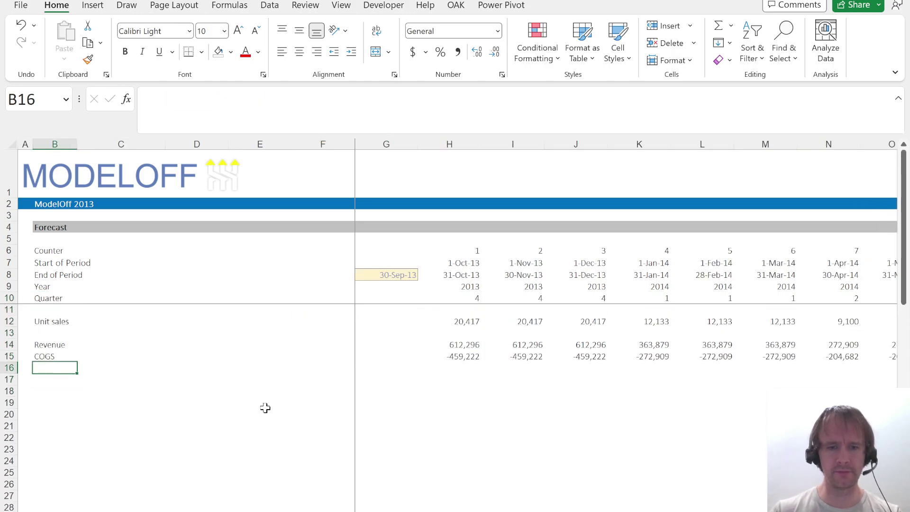
pyautogui.write('Gross profit')
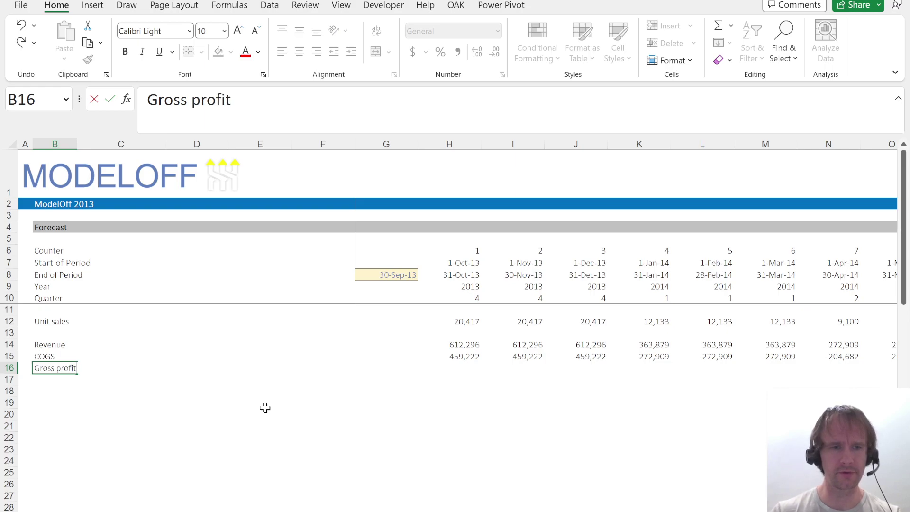
pyautogui.press('Return')
pyautogui.write('Indi')
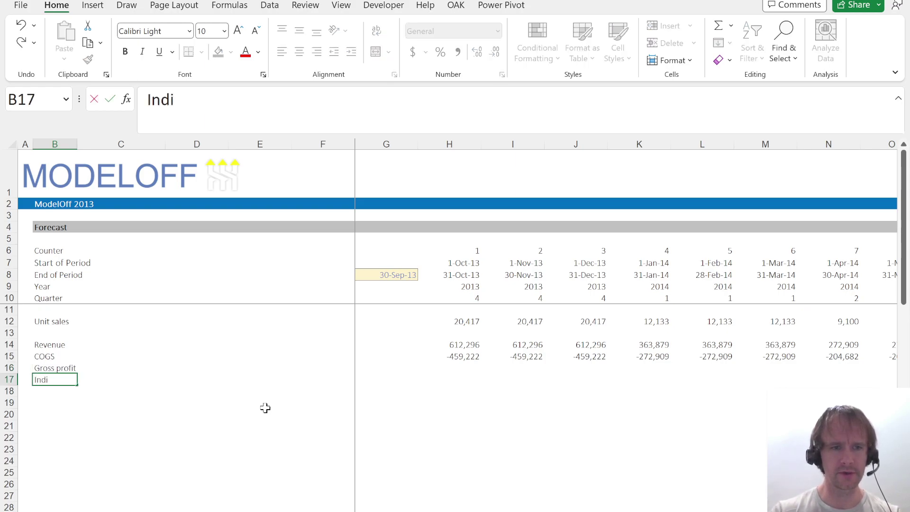
pyautogui.write('rect cost')
pyautogui.press('Return')
# Add the row labels EBITDA, Depreciation and EBIT in B18 to B20.
pyautogui.write('EBITDA')
pyautogui.press('Return')
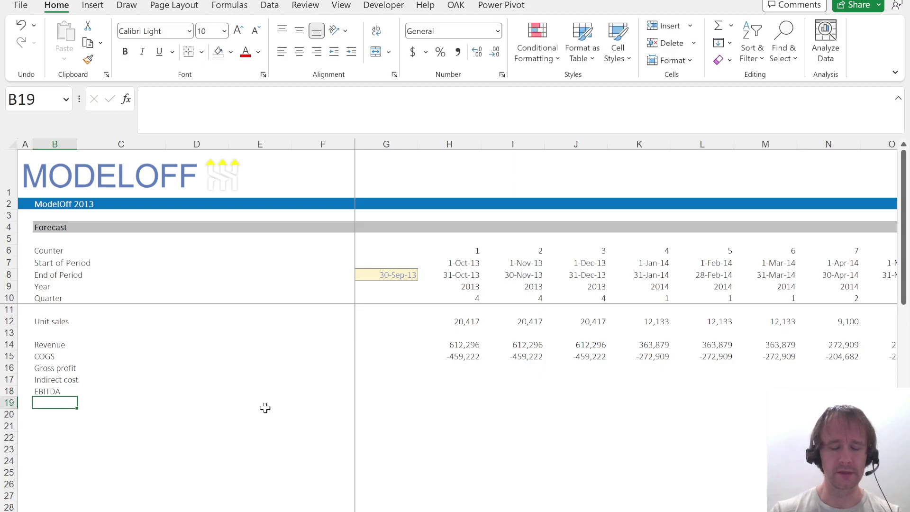
pyautogui.write('Depreciation')
pyautogui.press('Return')
pyautogui.write('E')
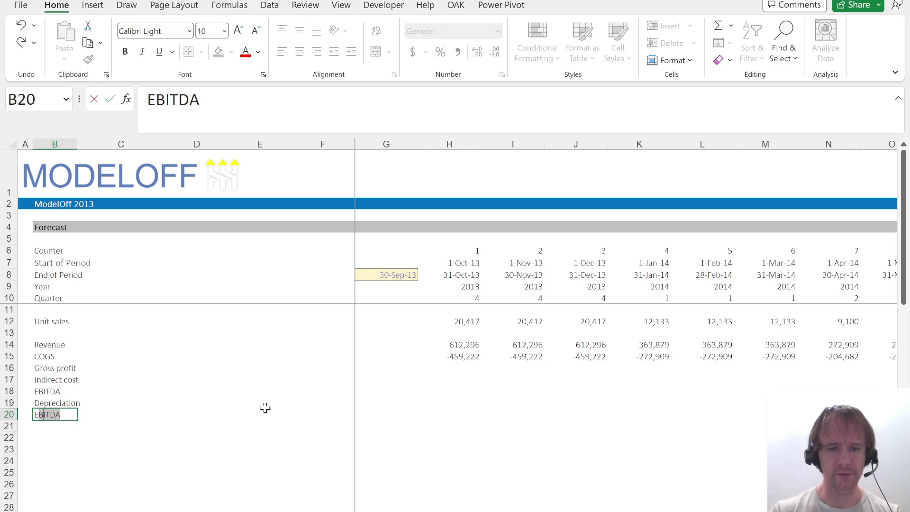
pyautogui.write('BIT')
pyautogui.press('Delete')
pyautogui.press('Return')
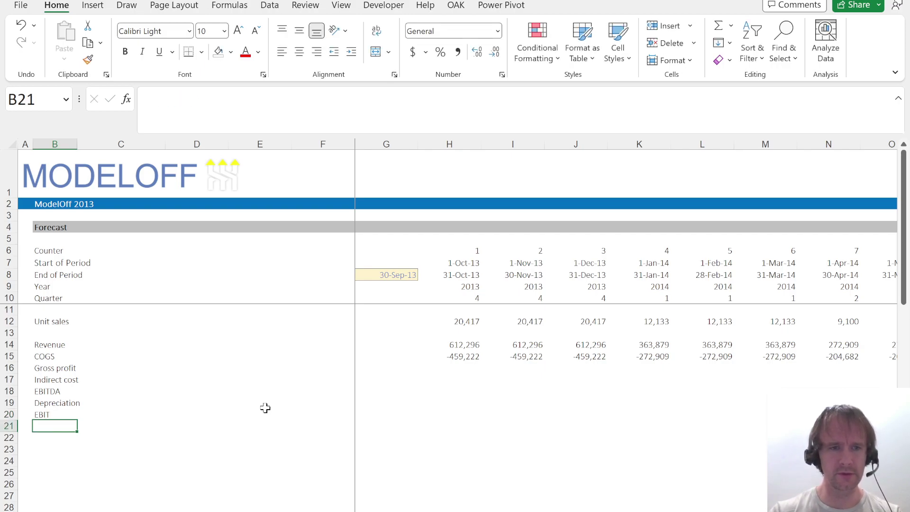
# Add the row labels Interest, Tax and Net income in B21 to B23.
pyautogui.write('Interest')
pyautogui.press('Return')
pyautogui.write('Tax')
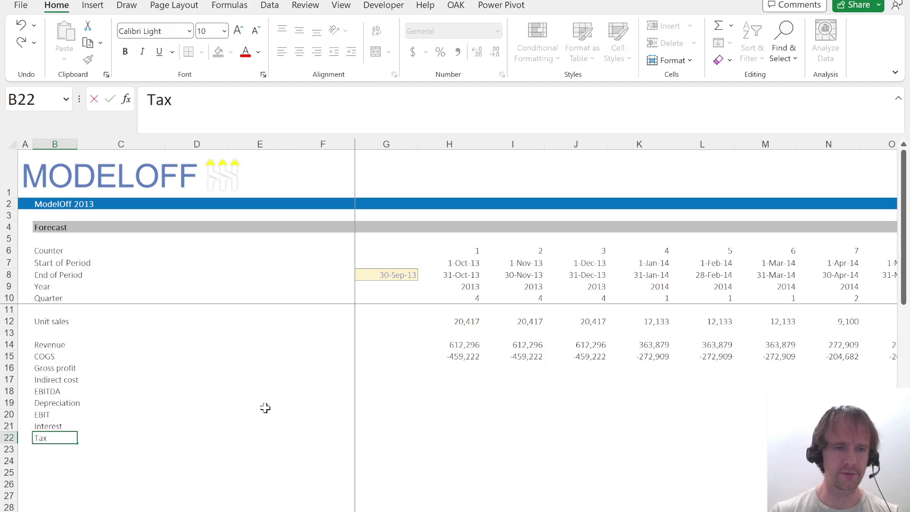
pyautogui.press('Return')
pyautogui.write('Net income')
pyautogui.press('Return')
# Calculate Gross profit in H16 as the SUM of H14:H15 and fill it across the forecast months.
pyautogui.press('Up')
pyautogui.press('Up')
pyautogui.press('Right')
pyautogui.press('Up')
pyautogui.press('Right')
pyautogui.press('Up')
pyautogui.press('Right')
pyautogui.press('Up')
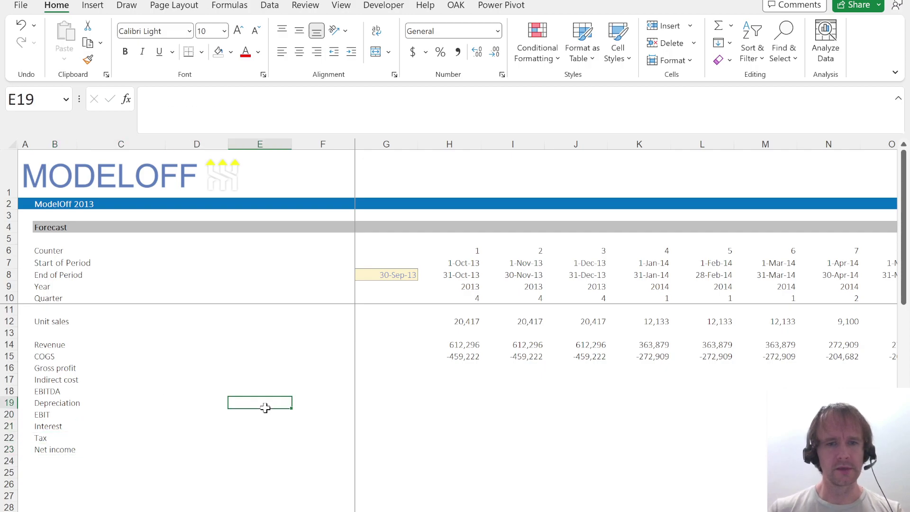
pyautogui.press('Right')
pyautogui.press('Up')
pyautogui.press('Right')
pyautogui.press('Up')
pyautogui.press('Right')
pyautogui.press('Up')
pyautogui.write('=')
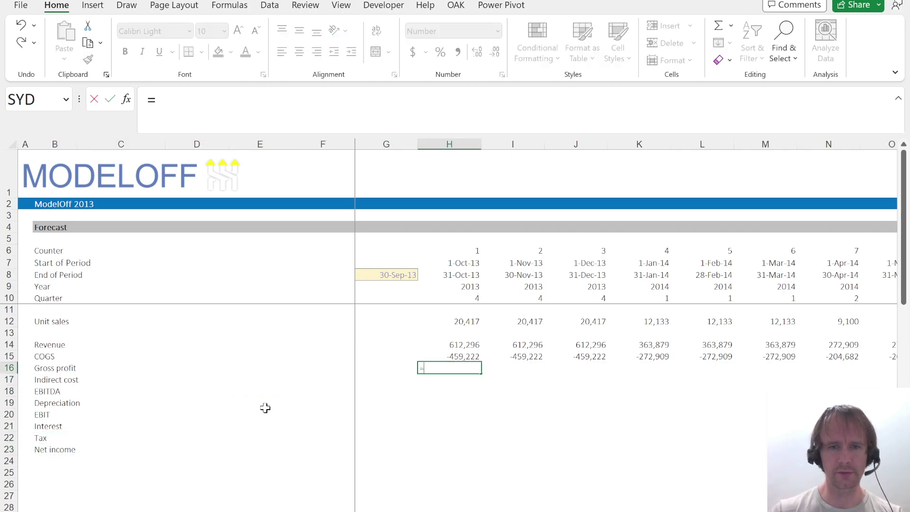
pyautogui.write('sum')
pyautogui.press('Tab')
pyautogui.press('Up')
pyautogui.hotkey('shift', 'Up')
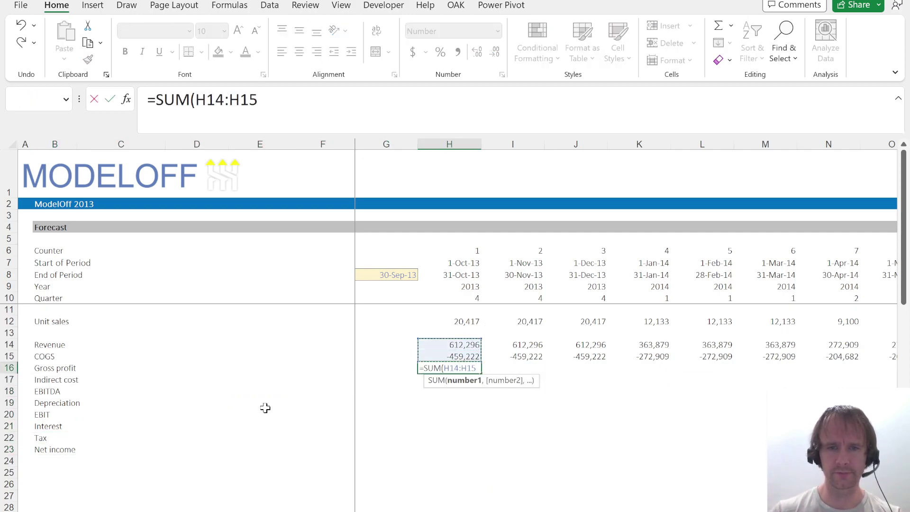
pyautogui.hotkey('ctrl', 'Return')
pyautogui.hotkey('ctrl', 'shift', 'Right')
pyautogui.hotkey('ctrl', 'r')
pyautogui.press('Down')
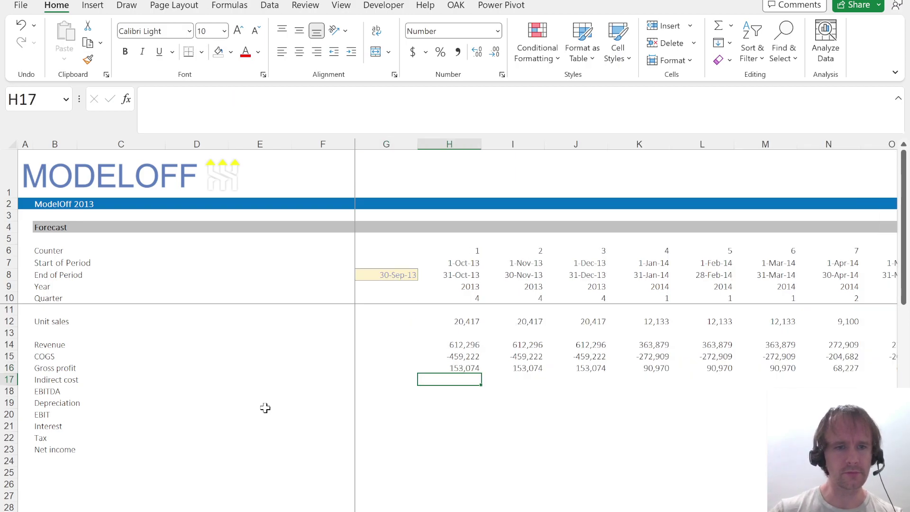
pyautogui.write('=')
pyautogui.hotkey('ctrl', 'pageup')
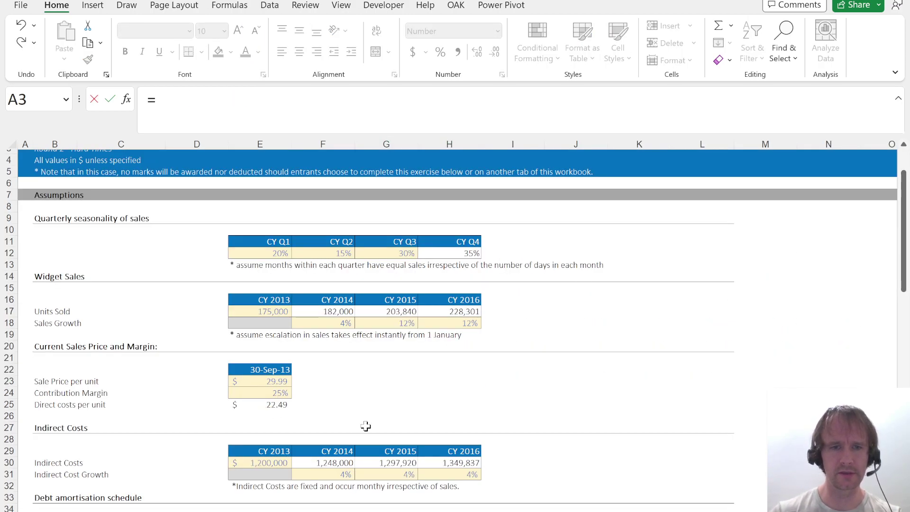
pyautogui.press('Escape')
# Begin an XLOOKUP for Indirect cost in H17, matching H$9 against the Indirect Costs years A!$E$29:$H$29.
pyautogui.write('=xl')
pyautogui.press('Tab')
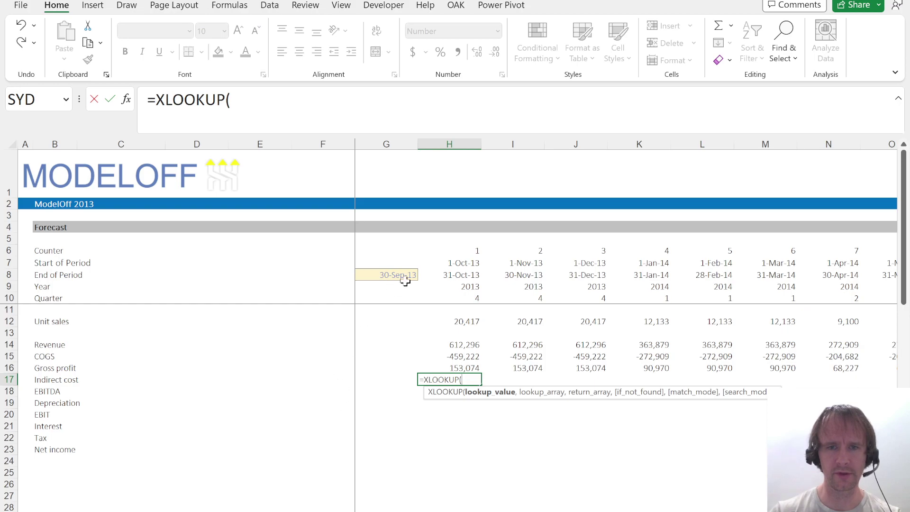
pyautogui.click(467, 288)
pyautogui.press('F4')
pyautogui.press('F4')
pyautogui.write(',')
pyautogui.hotkey('ctrl', 'pageup')
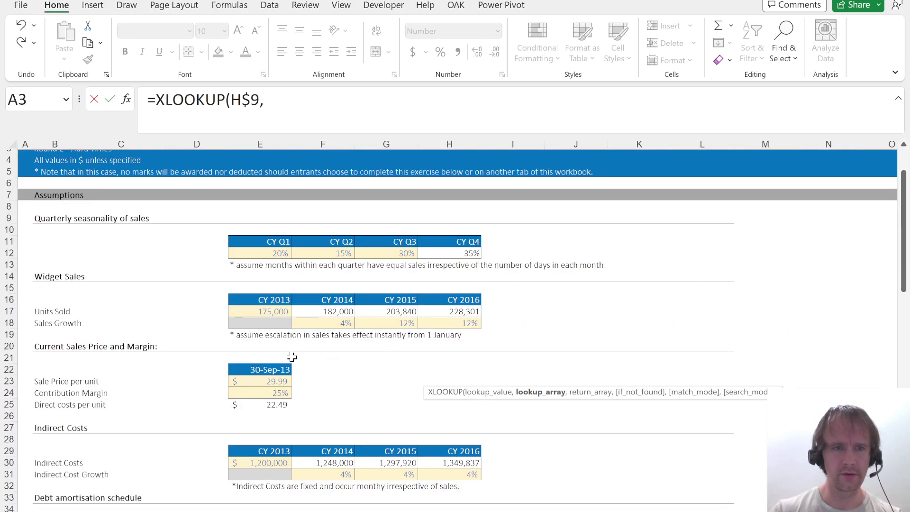
pyautogui.click(267, 453)
pyautogui.hotkey('ctrl', 'shift', 'Right')
pyautogui.press('F4')
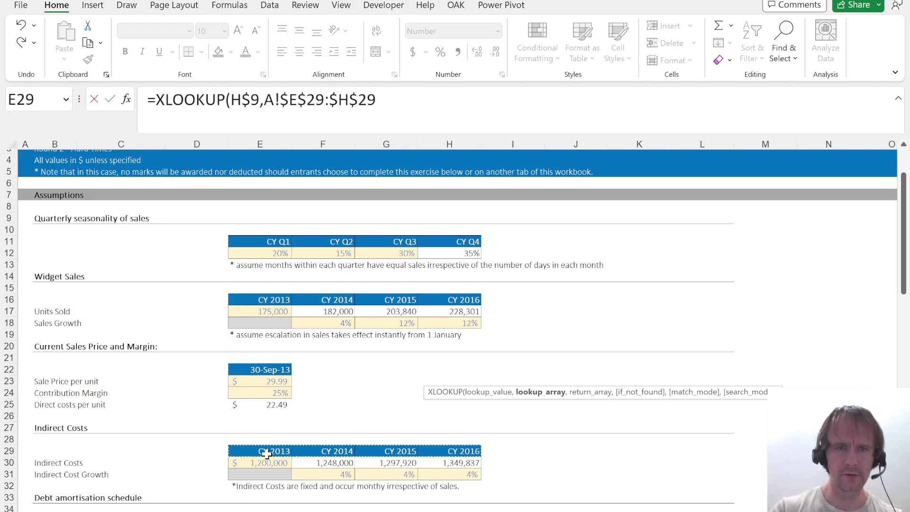
# Complete the Indirect cost XLOOKUP with return range A!$E$30:$H$30, divided by 12.
pyautogui.write(',')
pyautogui.click(267, 462)
pyautogui.hotkey('ctrl', 'shift', 'Right')
pyautogui.press('F4')
pyautogui.write(')/')
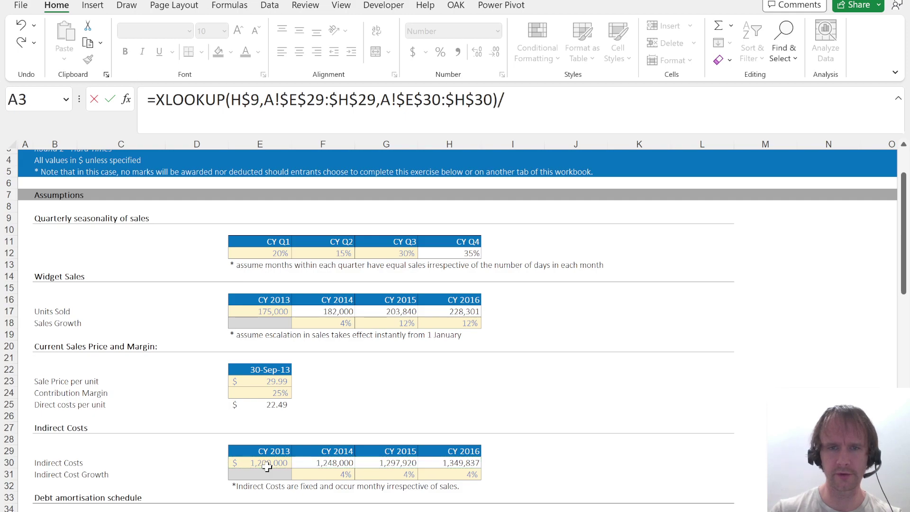
pyautogui.press('Return')
pyautogui.press('Up')
pyautogui.hotkey('ctrl', 'shift', 'Right')
pyautogui.press('Left')
pyautogui.press('Right')
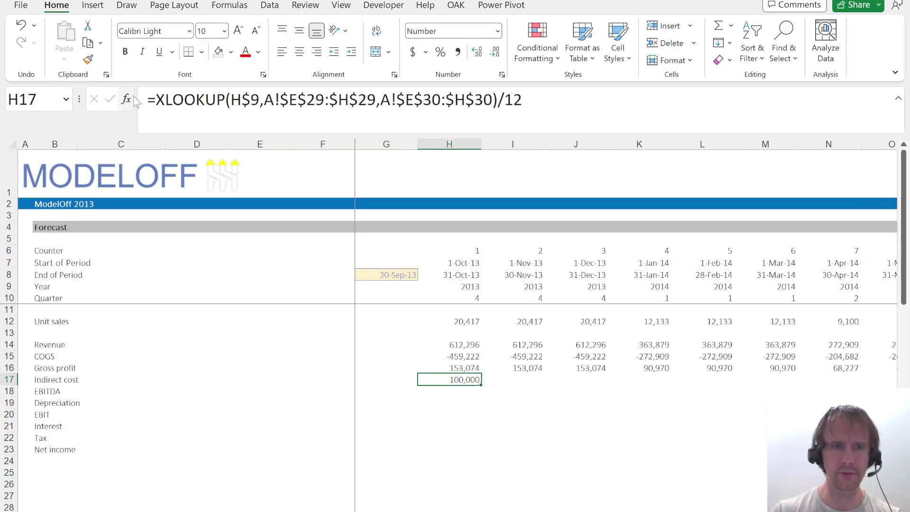
# Negate the Indirect cost formula in H17 and fill it across the forecast months.
pyautogui.press('F2')
pyautogui.click(154, 105)
pyautogui.write('-')
pyautogui.hotkey('ctrl', 'Return')
pyautogui.hotkey('ctrl', 'shift', 'Right')
pyautogui.hotkey('ctrl', 'r')
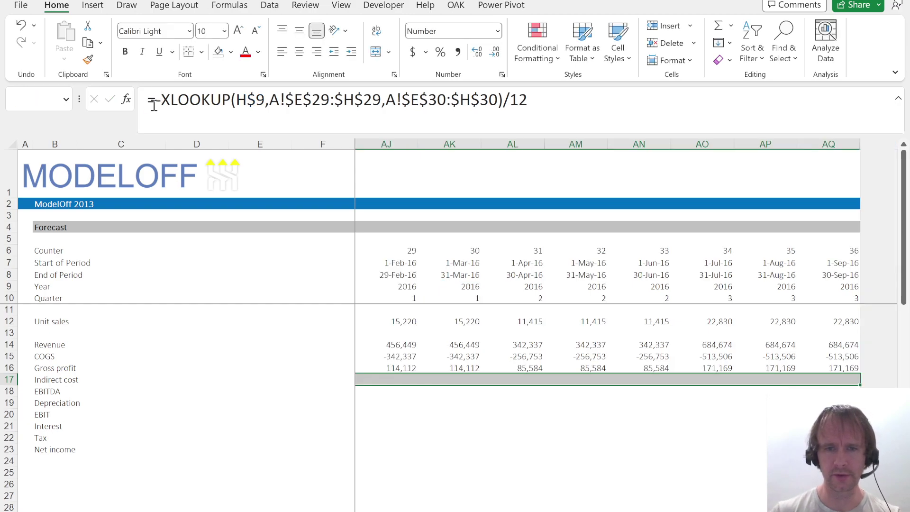
# Copy the Gross profit sum formula from H16 to the EBITDA cell H18 and fill it across the forecast months.
pyautogui.press('Left')
pyautogui.press('Right')
pyautogui.press('Down')
pyautogui.press('Up')
pyautogui.press('Up')
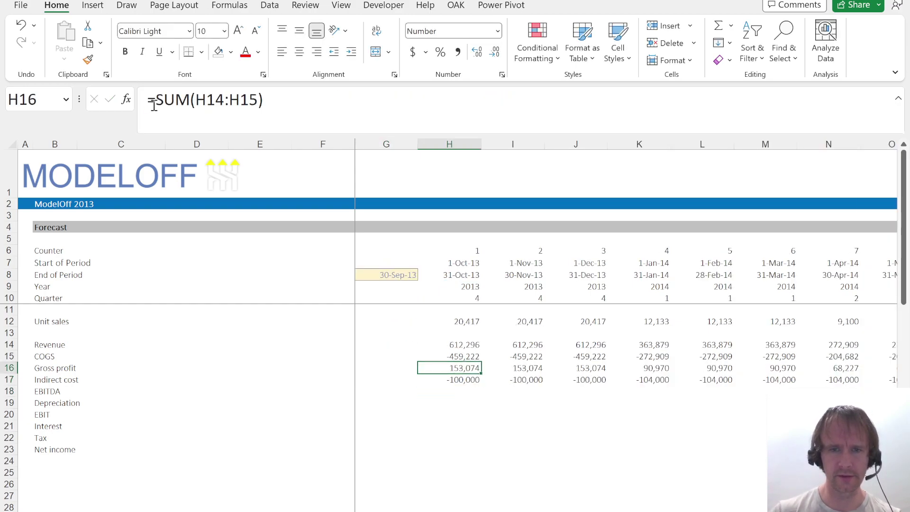
pyautogui.hotkey('ctrl', 'c')
pyautogui.press('Down')
pyautogui.press('Down')
pyautogui.hotkey('ctrl', 'v')
pyautogui.hotkey('ctrl', 'shift', 'Right')
pyautogui.hotkey('ctrl', 'r')
pyautogui.hotkey('ctrl', 'shift', 'Left')
pyautogui.press('Down')
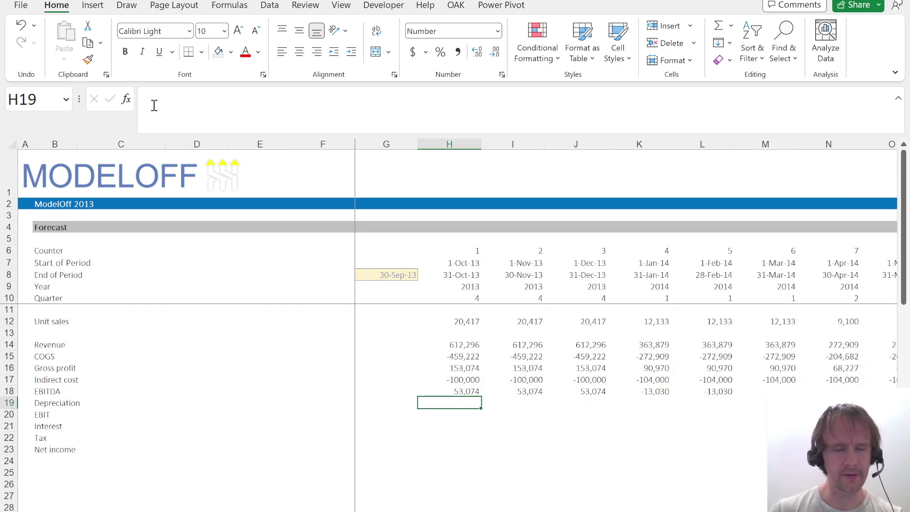
# Enter Depreciation in H19 as the negative of the monthly depreciation assumption, =-A!$D$82.
pyautogui.hotkey('ctrl', 'pageup')
pyautogui.scroll(-18, 240, 347)
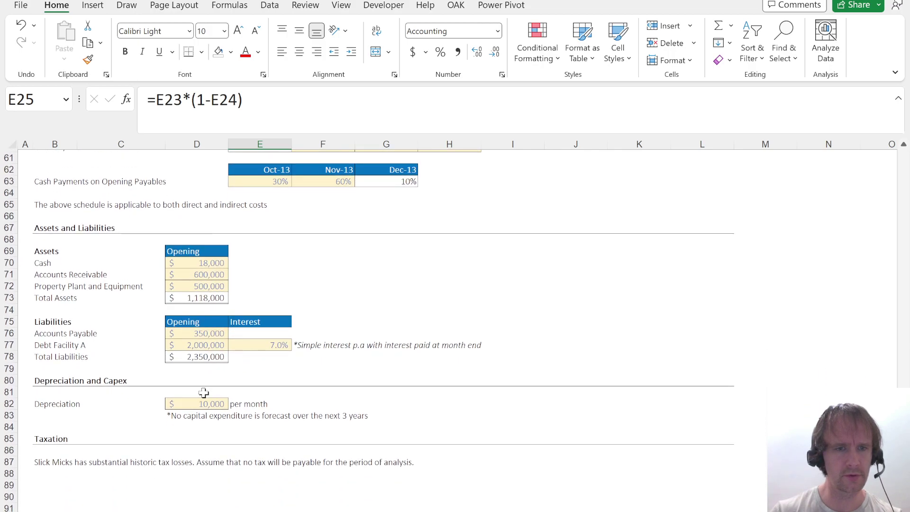
pyautogui.click(193, 406)
pyautogui.hotkey('ctrl', 'pagedown')
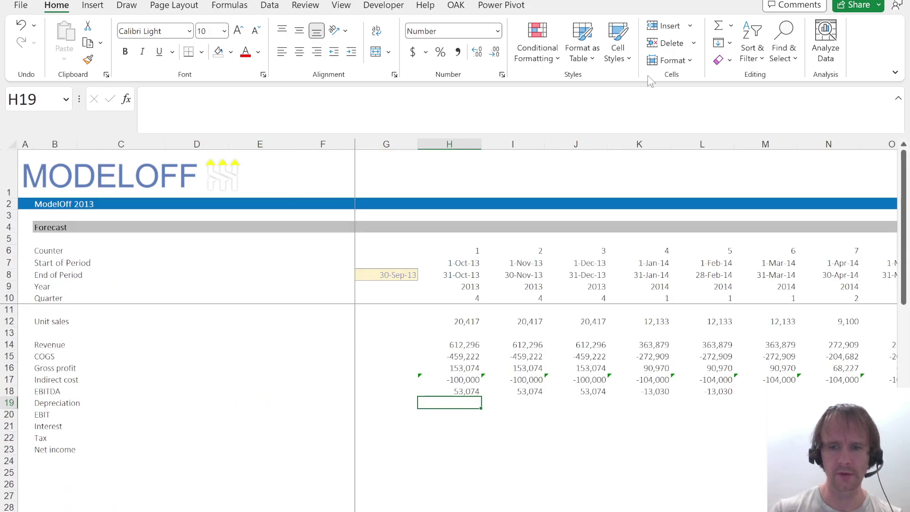
pyautogui.write('=-')
pyautogui.hotkey('ctrl', 'pageup')
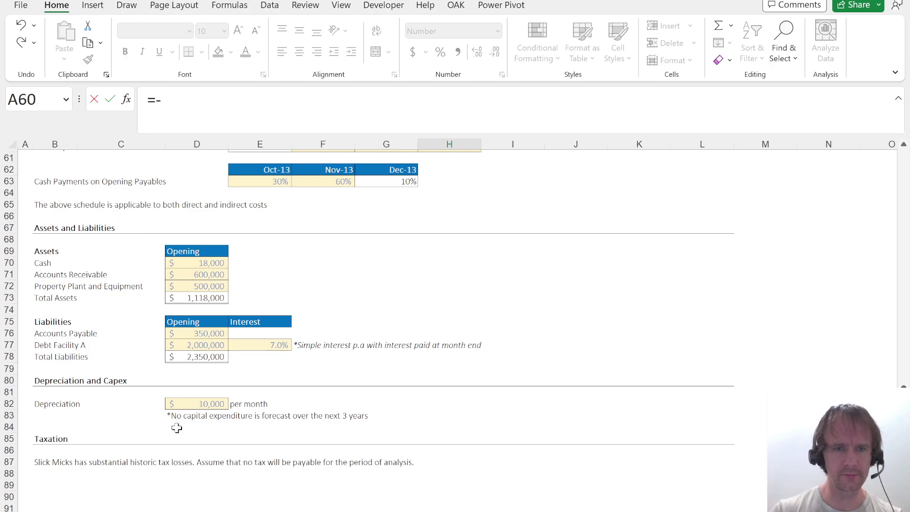
pyautogui.click(202, 404)
pyautogui.press('F4')
pyautogui.press('Return')
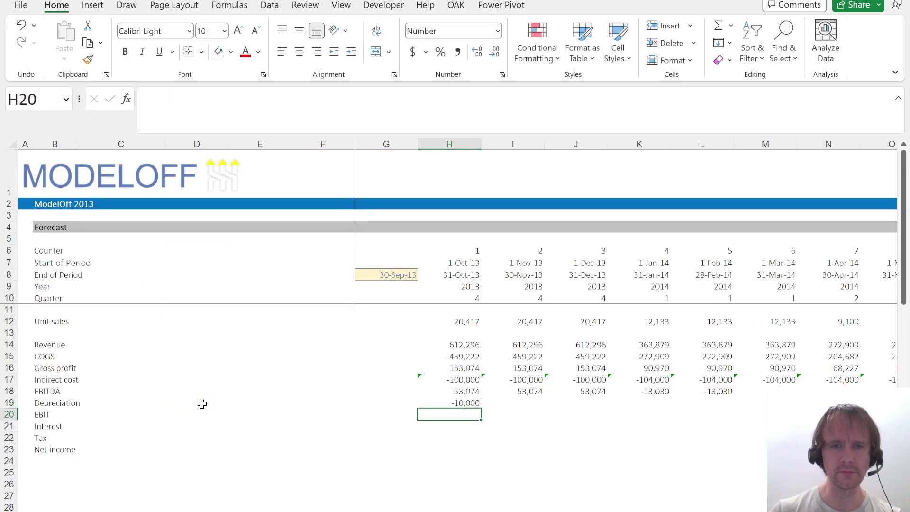
# Fill the Depreciation formula from H19 across the forecast months and select H20.
pyautogui.press('Up')
pyautogui.press('Right')
pyautogui.press('Left')
pyautogui.hotkey('ctrl', 'shift', 'Right')
pyautogui.hotkey('ctrl', 'r')
pyautogui.press('Down')
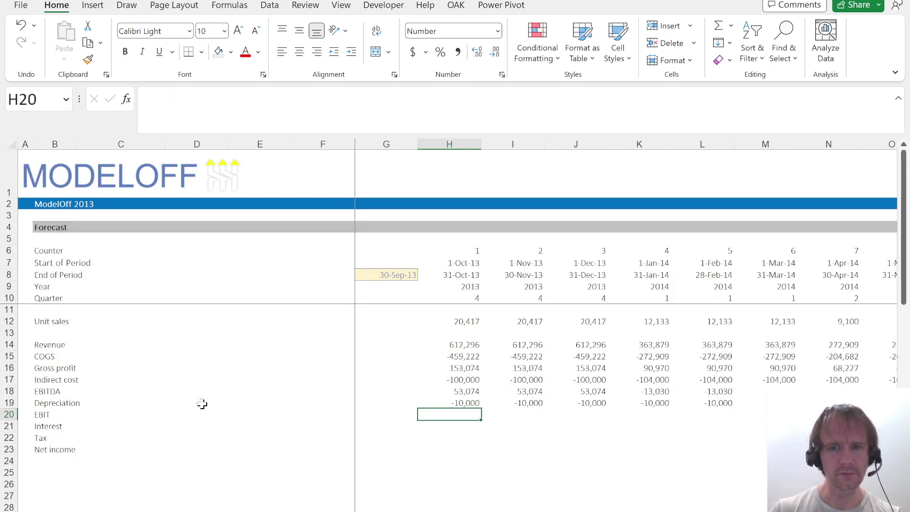
# Copy the EBITDA sum formula from H18 to the EBIT cell H20 and fill it across the forecast months.
pyautogui.press('Up')
pyautogui.press('Up')
pyautogui.hotkey('ctrl', 'c')
pyautogui.press('Down')
pyautogui.press('Down')
pyautogui.hotkey('ctrl', 'v')
pyautogui.hotkey('ctrl', 'shift', 'Right')
pyautogui.hotkey('ctrl', 'r')
pyautogui.hotkey('shift', 'BackSpace')
pyautogui.press('Down')
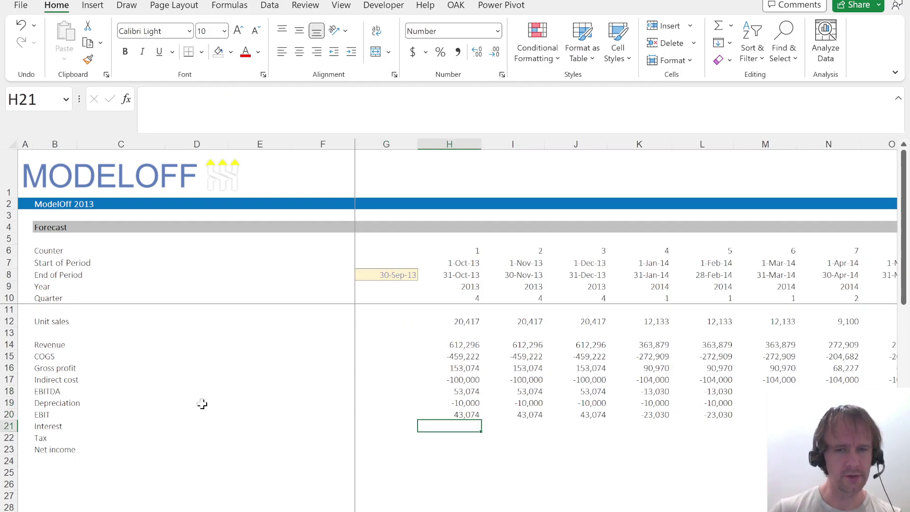
# Insert a row above Revenue and enter the bold heading Income Statement in A14.
pyautogui.press('Down')
pyautogui.press('Down')
pyautogui.press('Down')
pyautogui.press('Down')
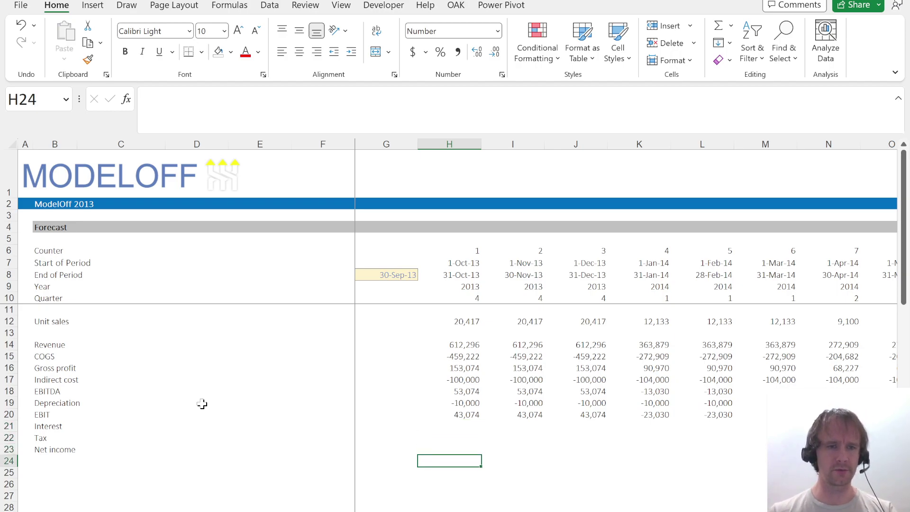
pyautogui.press('Up')
pyautogui.press('Up')
pyautogui.hotkey('ctrl', 'Up')
pyautogui.hotkey('ctrl', 'Up')
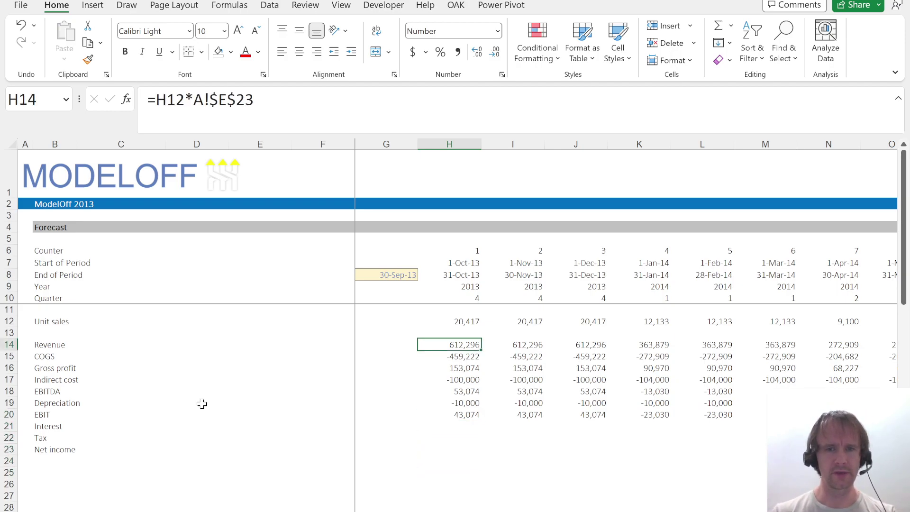
pyautogui.hotkey('ctrl', 'Left')
pyautogui.press('Left')
pyautogui.hotkey('alt', 'i')
pyautogui.write('r')
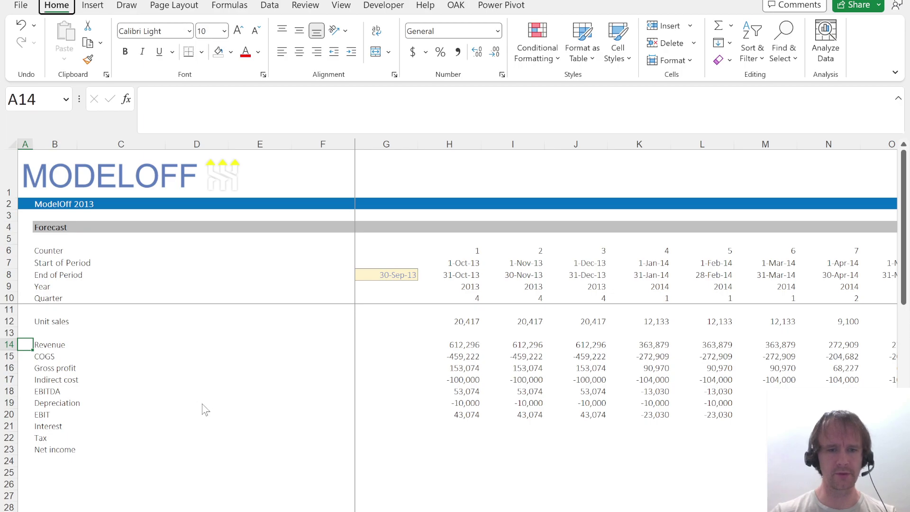
pyautogui.write('income')
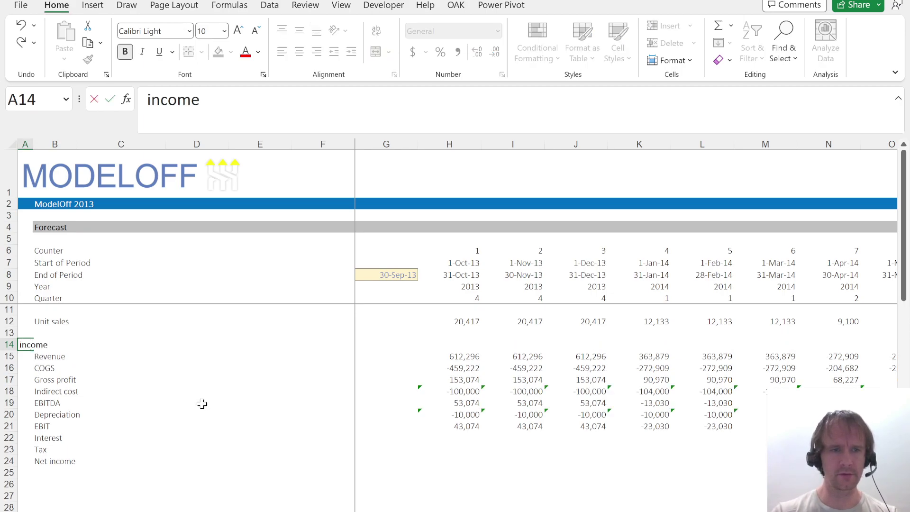
pyautogui.write(' Statemne')
pyautogui.press('BackSpace')
pyautogui.press('BackSpace')
pyautogui.write('ent')
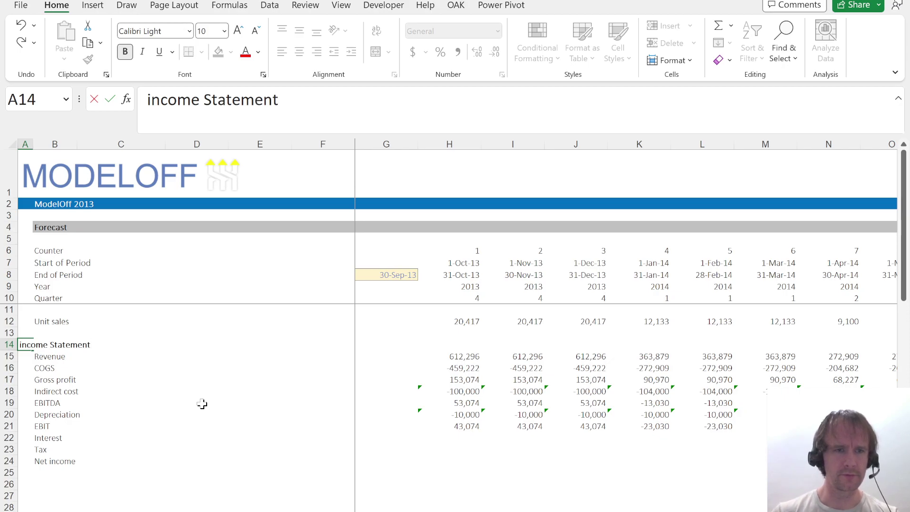
pyautogui.press('Return')
# Enter the bold heading Debt schedule in A26, two rows below Net income.
pyautogui.press('Right')
pyautogui.hotkey('ctrl', 'Down')
pyautogui.press('Down')
pyautogui.press('Down')
pyautogui.press('Left')
pyautogui.hotkey('ctrl', 'b')
pyautogui.write('Debt sched')
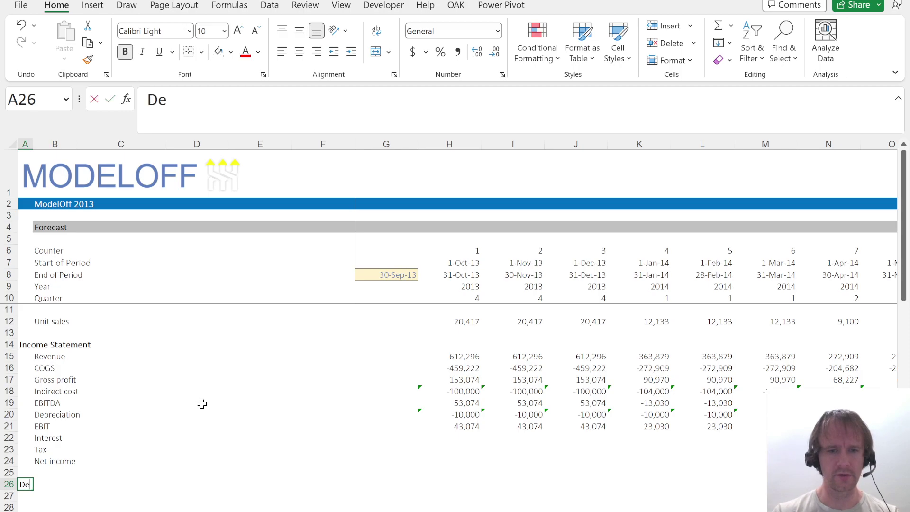
pyautogui.press('Return')
# Label the debt schedule rows Opening, Repayment and Closing in B27:B29, and Interest in B31.
pyautogui.press('Right')
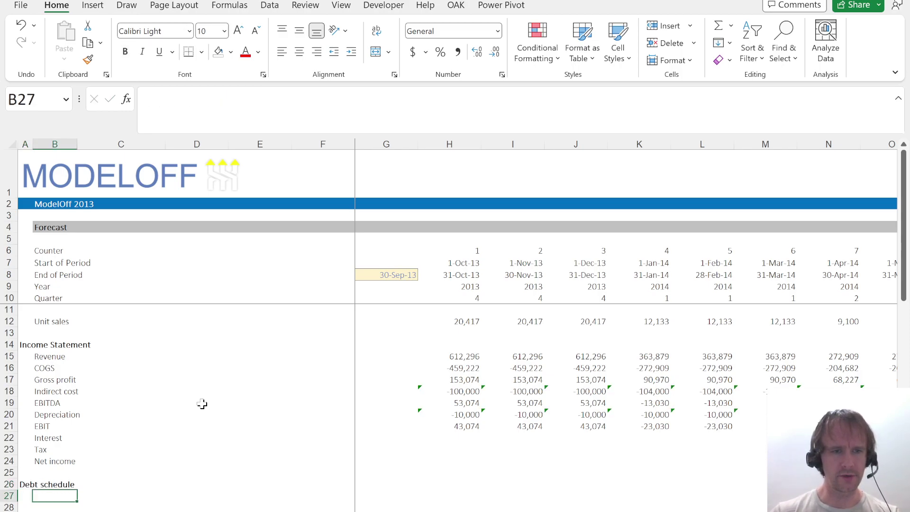
pyautogui.write('Opening')
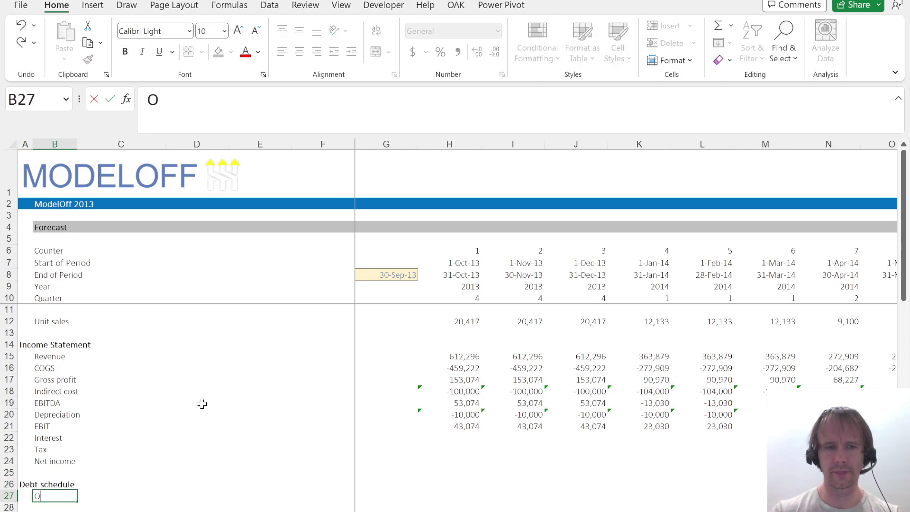
pyautogui.press('Return')
pyautogui.write('Repayment')
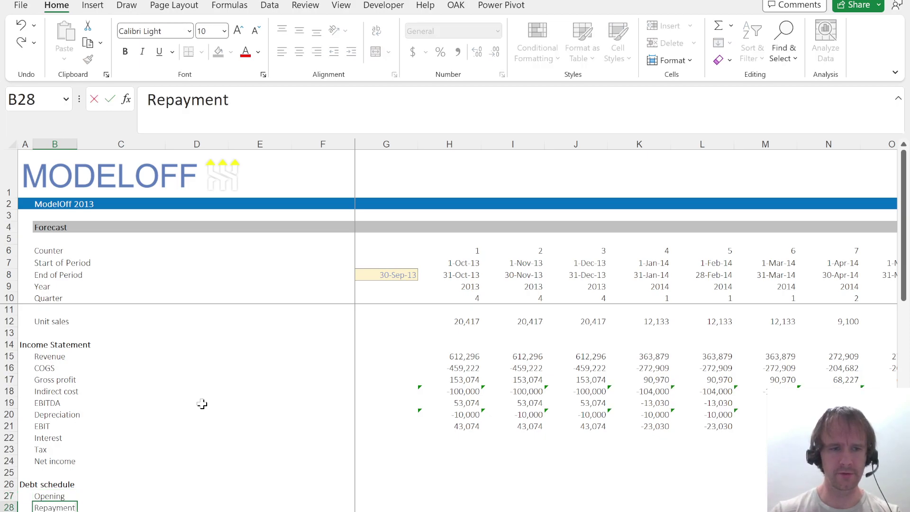
pyautogui.press('Return')
pyautogui.write('Closing')
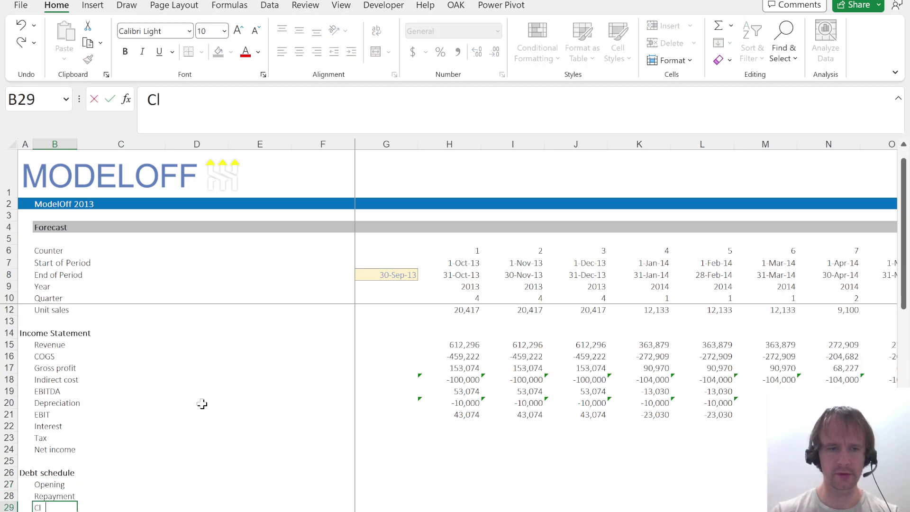
pyautogui.press('Return')
pyautogui.press('Return')
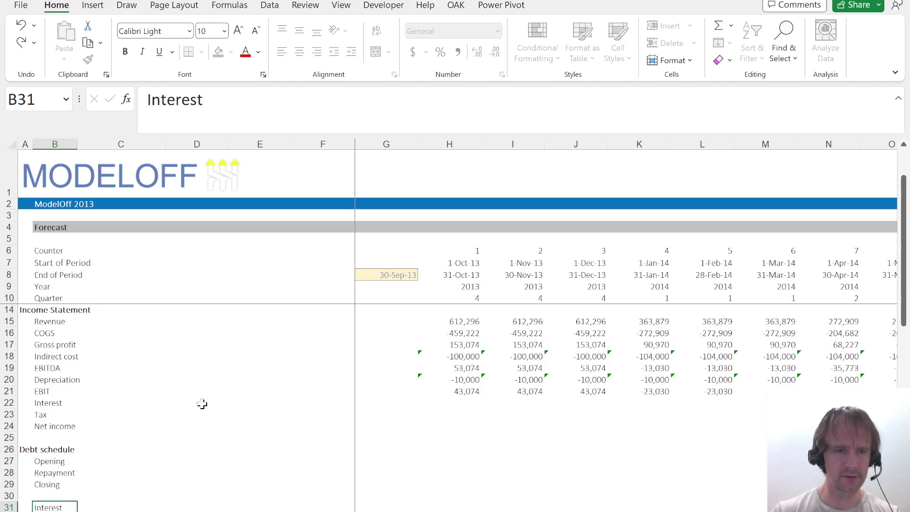
pyautogui.write('Interest')
pyautogui.press('Return')
# Link the starting Closing balance in G29 to the Debt Facility A opening amount, =A!$D$77.
pyautogui.press('Up')
pyautogui.press('Up')
pyautogui.press('Up')
pyautogui.press('Up')
pyautogui.press('Right')
pyautogui.press('Right')
pyautogui.press('Right')
pyautogui.press('Right')
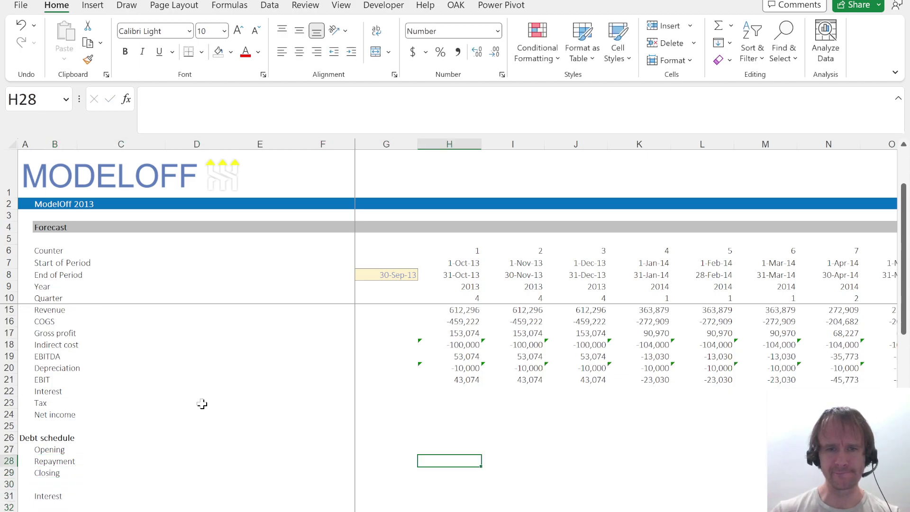
pyautogui.press('Left')
pyautogui.press('Down')
pyautogui.hotkey('ctrl', 'shift', 'Up')
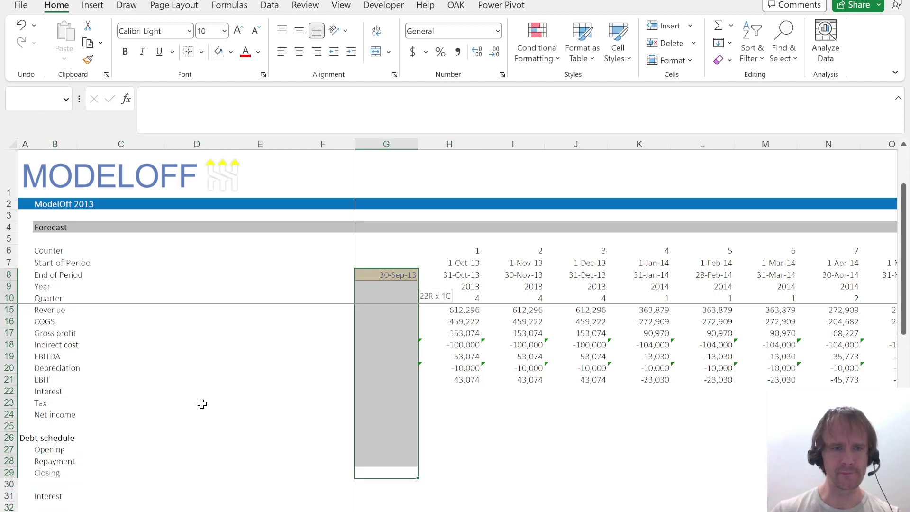
pyautogui.hotkey('ctrl', 'shift', 'Down')
pyautogui.write('=')
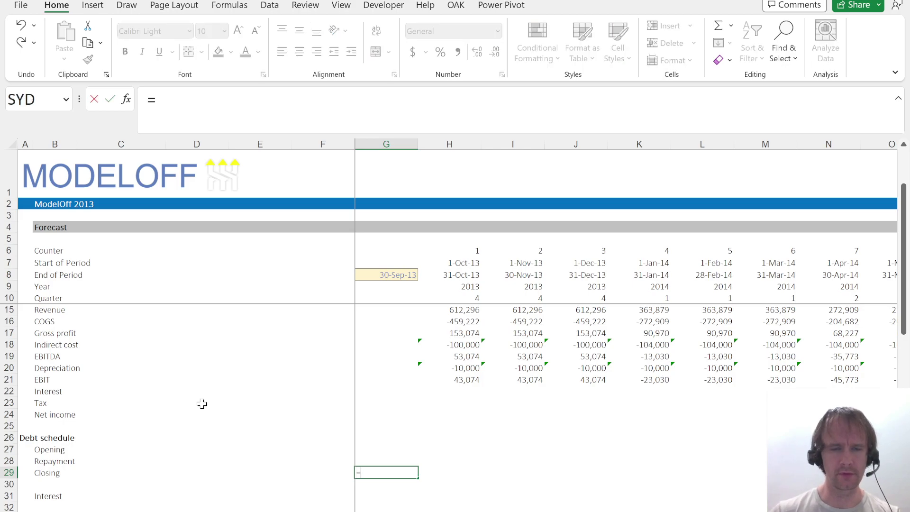
pyautogui.hotkey('ctrl', 'pageup')
pyautogui.scroll(1, 218, 331)
pyautogui.click(194, 386)
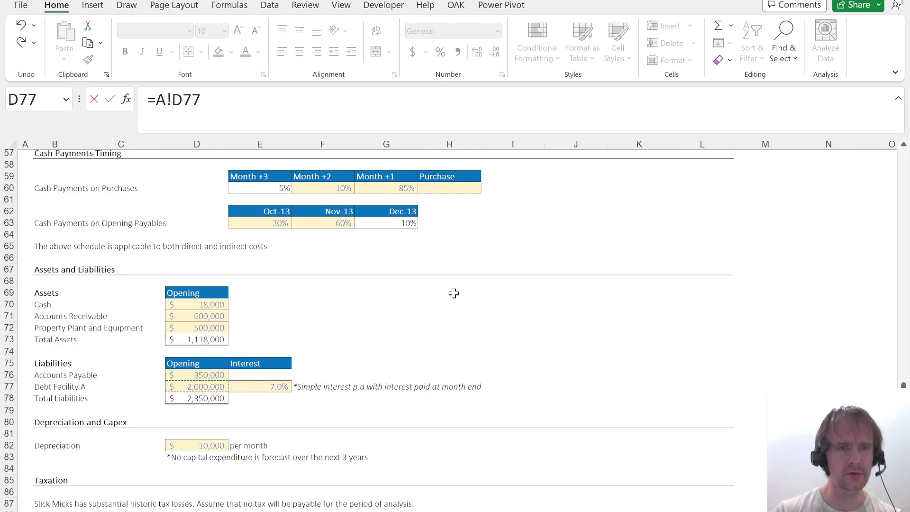
pyautogui.press('F4')
pyautogui.hotkey('ctrl', 'Return')
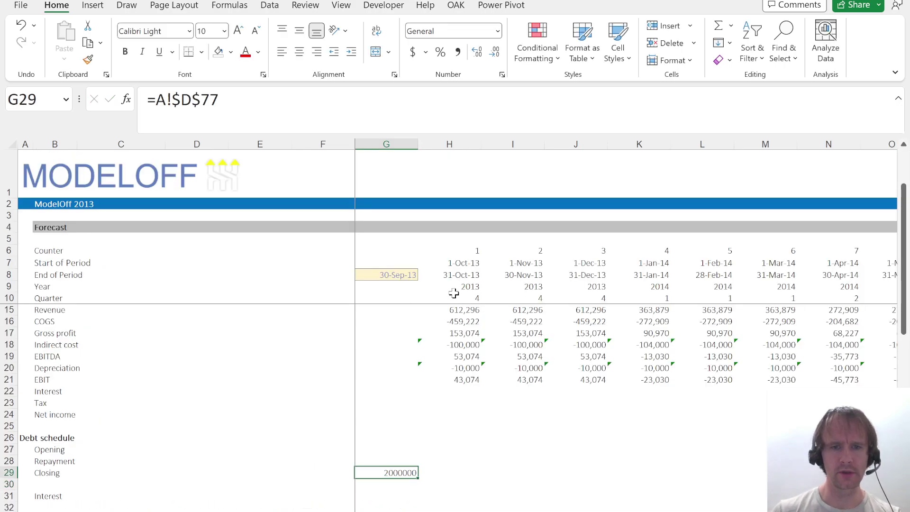
# Format the starting Closing balance in G29 with the EBIT row's thousands-separated number format and a red font.
pyautogui.press('Right')
pyautogui.hotkey('ctrl', 'Up')
pyautogui.hotkey('ctrl', 'c')
pyautogui.press('Left')
pyautogui.press('Down')
pyautogui.hotkey('ctrl', 'Down')
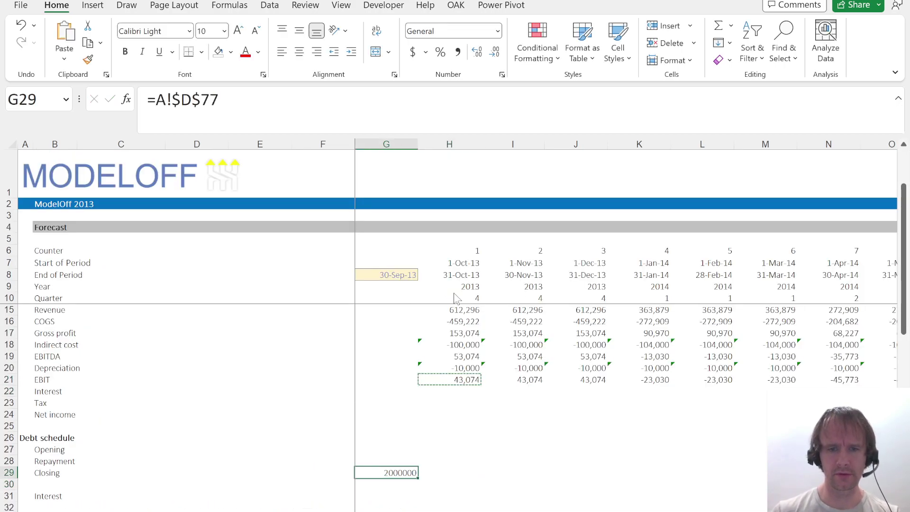
pyautogui.press('Escape')
pyautogui.press('Right')
pyautogui.press('Up')
pyautogui.press('Up')
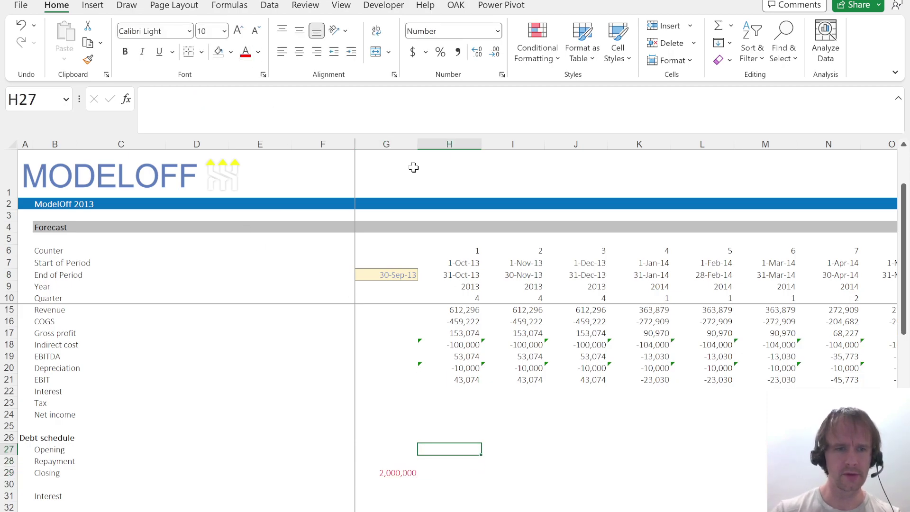
# Set the debt Opening balance in H27 to the prior period's Closing balance, =G29, and fill it across the forecast months.
pyautogui.write('=')
pyautogui.press('Left')
pyautogui.press('Down')
pyautogui.press('Down')
pyautogui.press('Return')
pyautogui.press('Up')
pyautogui.hotkey('ctrl', 'shift', 'Right')
pyautogui.hotkey('ctrl', 'r')
pyautogui.press('Down')
pyautogui.press('Down')
pyautogui.press('Left')
pyautogui.press('Right')
pyautogui.press('Up')
pyautogui.press('Up')
pyautogui.hotkey('ctrl', 'shift', 'Right')
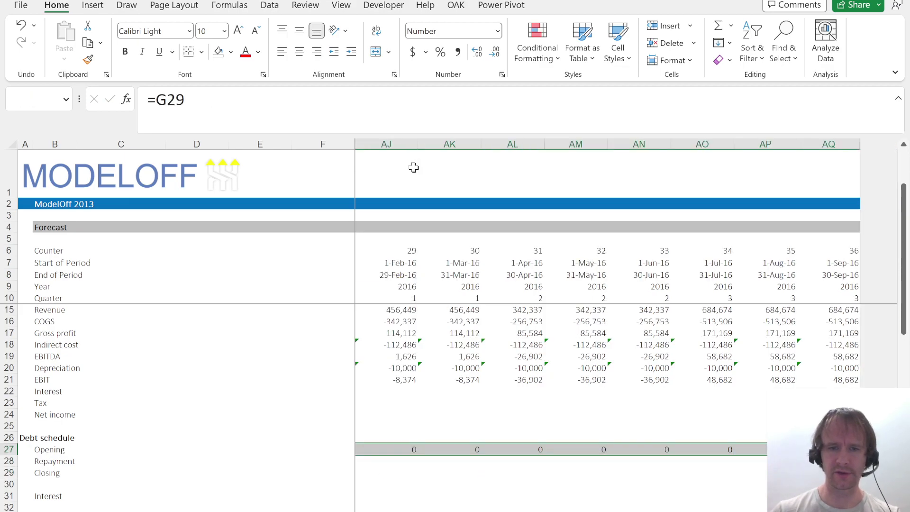
pyautogui.hotkey('ctrl', 'shift', 'Left')
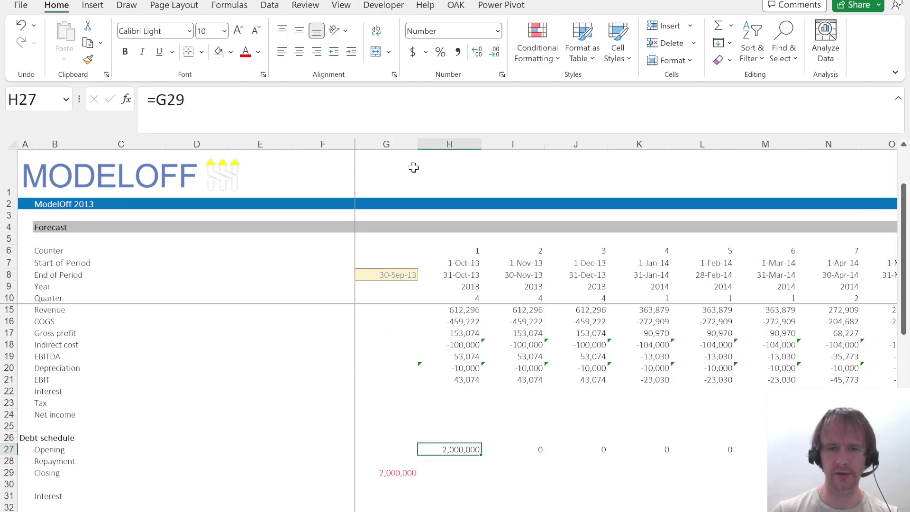
pyautogui.hotkey('ctrl', 'shift', 'Right')
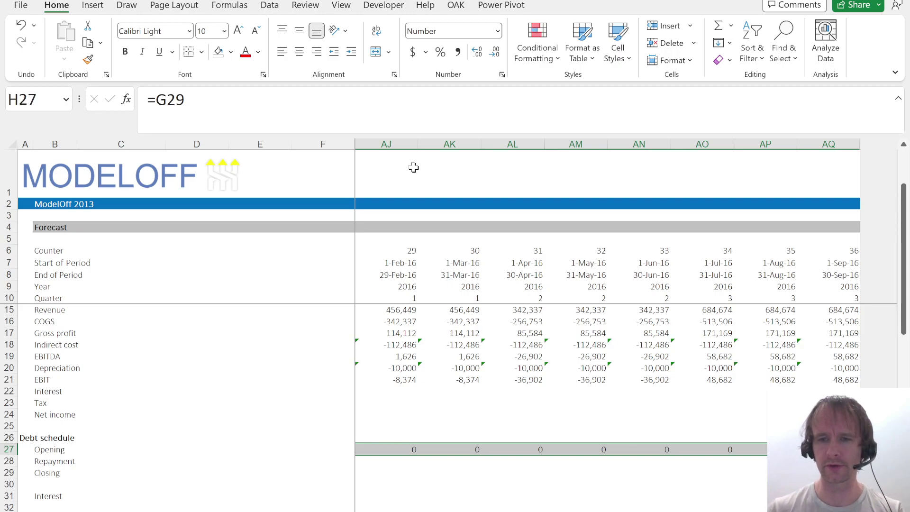
# Calculate the debt Closing balance in H29 as the SUM of Opening and Repayment, and fill it across the forecast months.
pyautogui.press('Down')
pyautogui.press('Down')
pyautogui.write('=sum')
pyautogui.press('Tab')
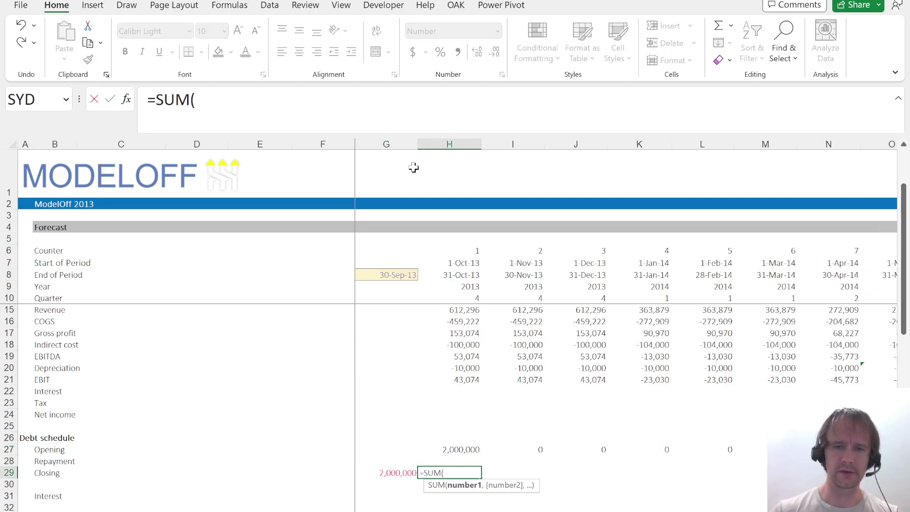
pyautogui.press('Up')
pyautogui.hotkey('shift', 'Up')
pyautogui.hotkey('ctrl', 'Return')
pyautogui.hotkey('ctrl', 'shift', 'Right')
pyautogui.hotkey('ctrl', 'r')
pyautogui.press('Left')
pyautogui.press('Left')
pyautogui.press('Right')
pyautogui.hotkey('ctrl', 'shift', 'Right')
pyautogui.hotkey('ctrl', 'shift', 'Left')
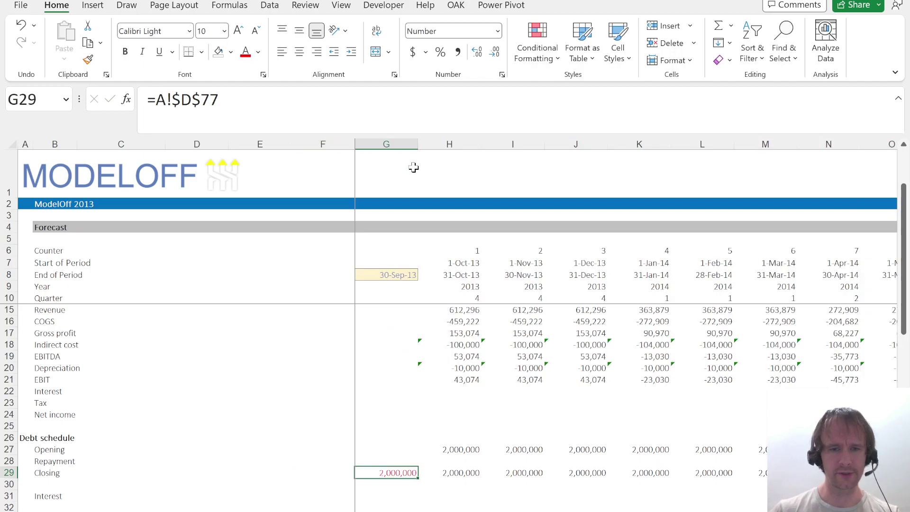
# Examine the dates in E36:E47 of the Debt amortisation schedule on the assumptions sheet.
pyautogui.press('Right')
pyautogui.press('Up')
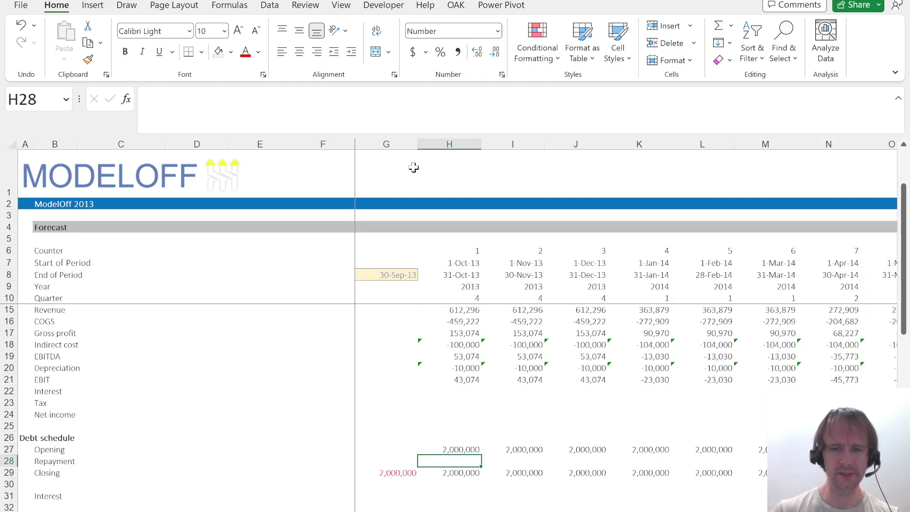
pyautogui.hotkey('ctrl', 'pageup')
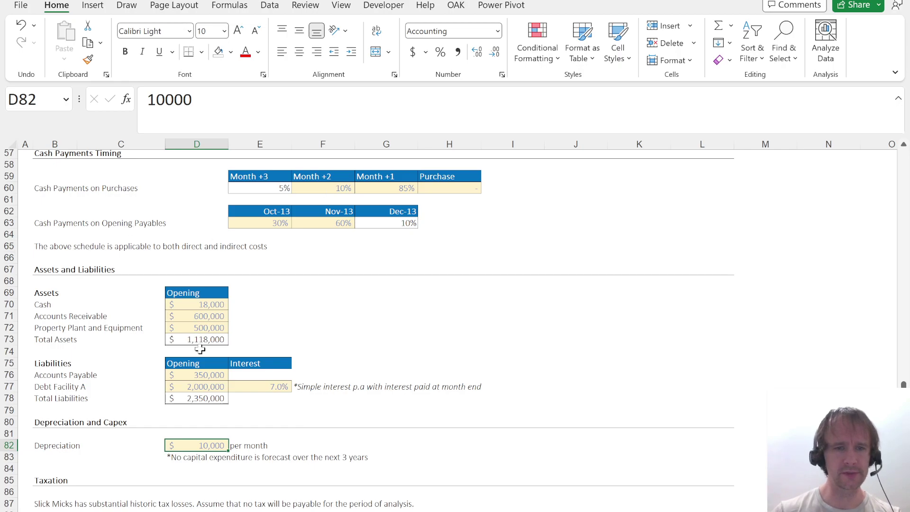
pyautogui.scroll(3, 199, 349)
pyautogui.scroll(8, 199, 349)
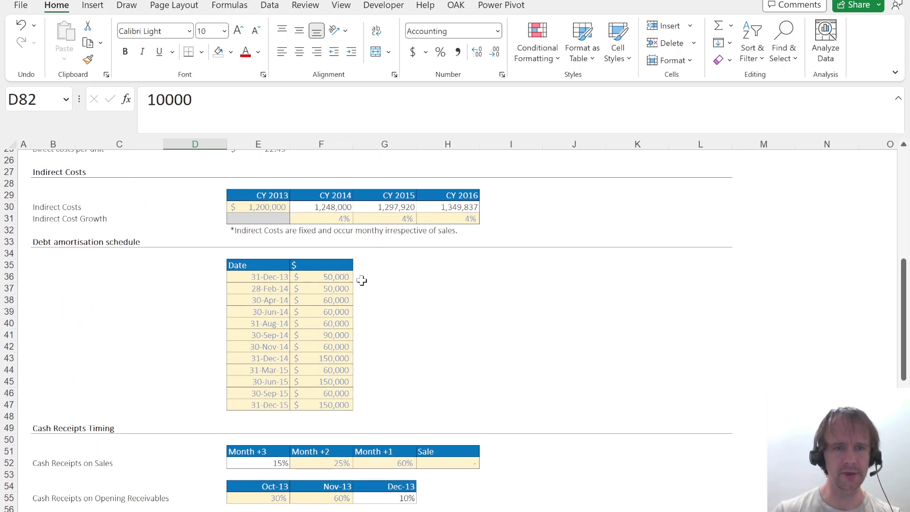
pyautogui.click(265, 281)
pyautogui.hotkey('ctrl', 'shift', 'Down')
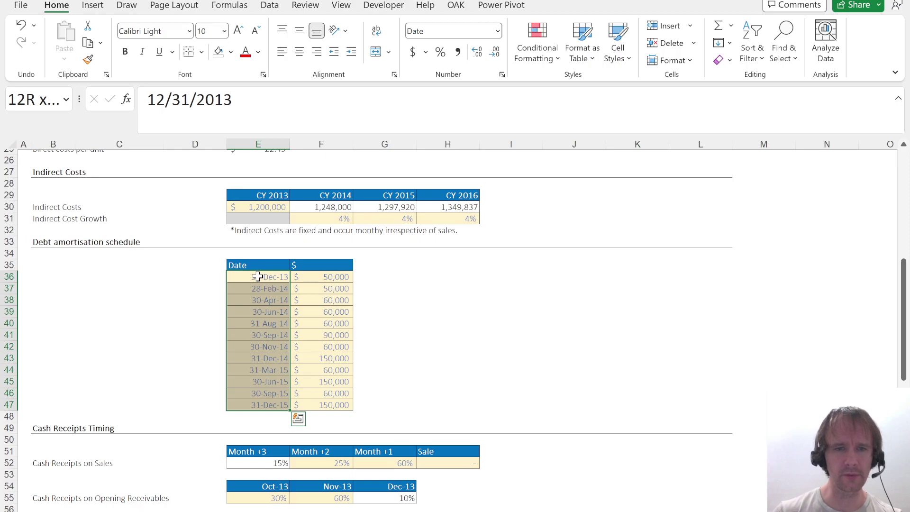
pyautogui.click(395, 276)
pyautogui.press('Left')
pyautogui.press('Left')
pyautogui.hotkey('ctrl', 'shift', 'Down')
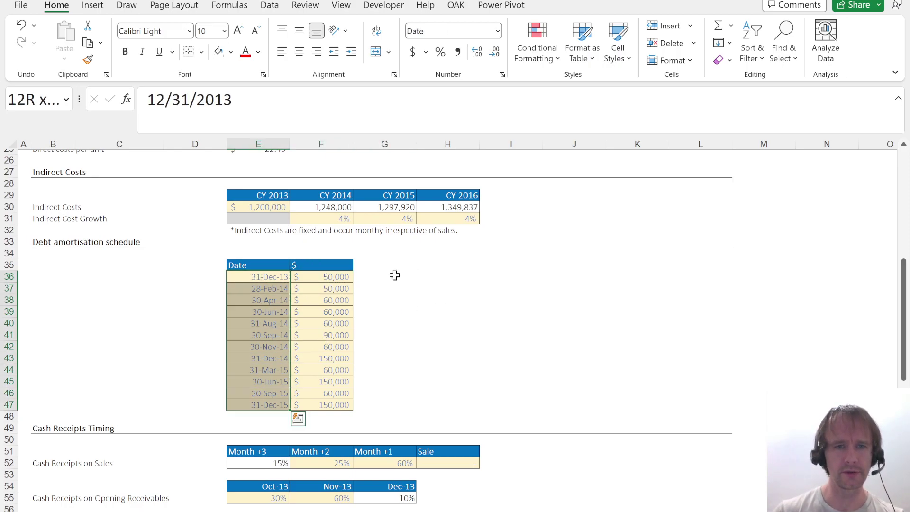
# Enter a month-end test for the first amortisation date in G36, =MONTH(E36)=MONTH(E36+1).
pyautogui.press('Right')
pyautogui.press('Right')
pyautogui.write('=mont')
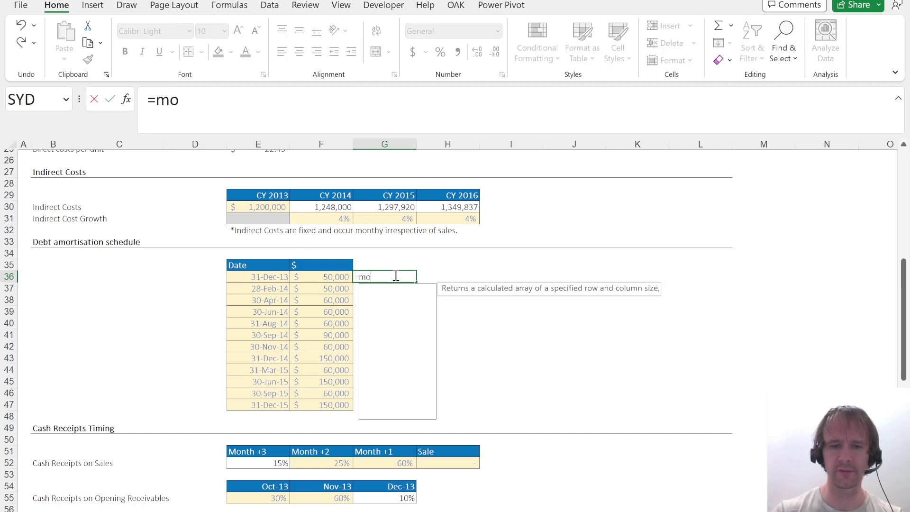
pyautogui.press('Tab')
pyautogui.press('Left')
pyautogui.press('Left')
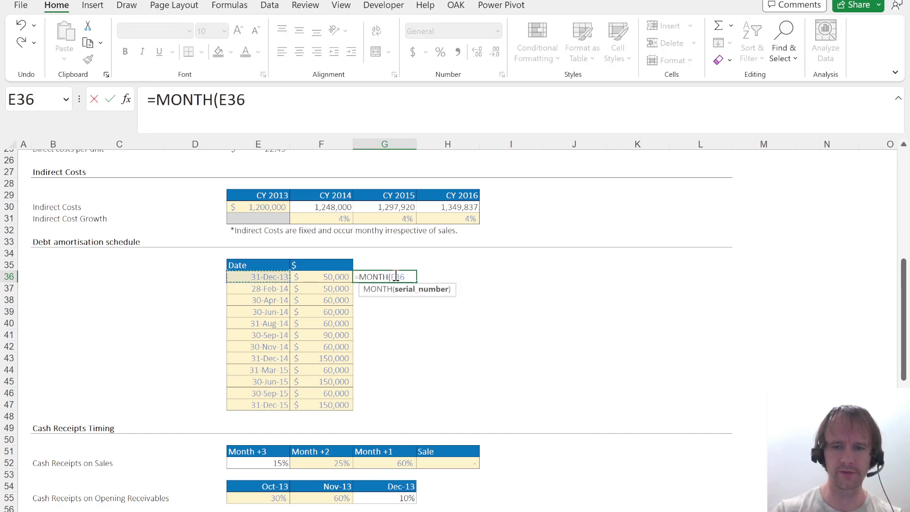
pyautogui.write(')')
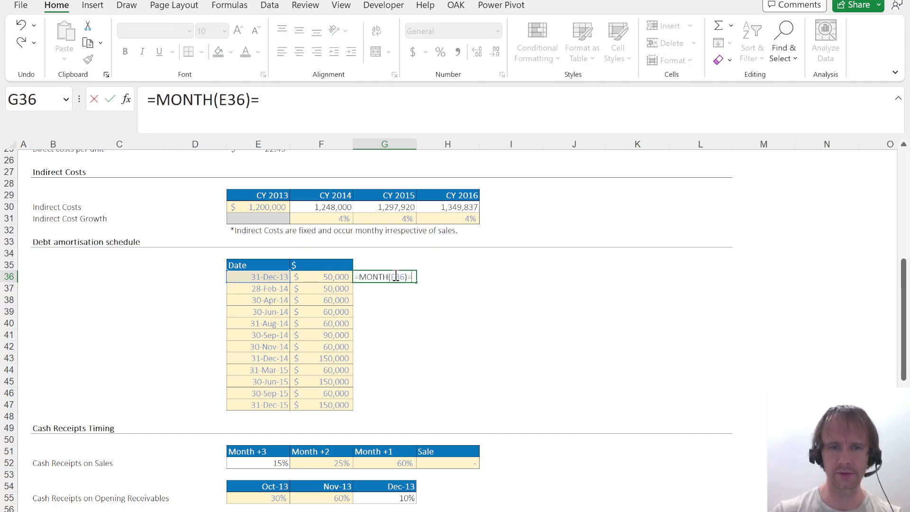
pyautogui.write('=mon')
pyautogui.press('Tab')
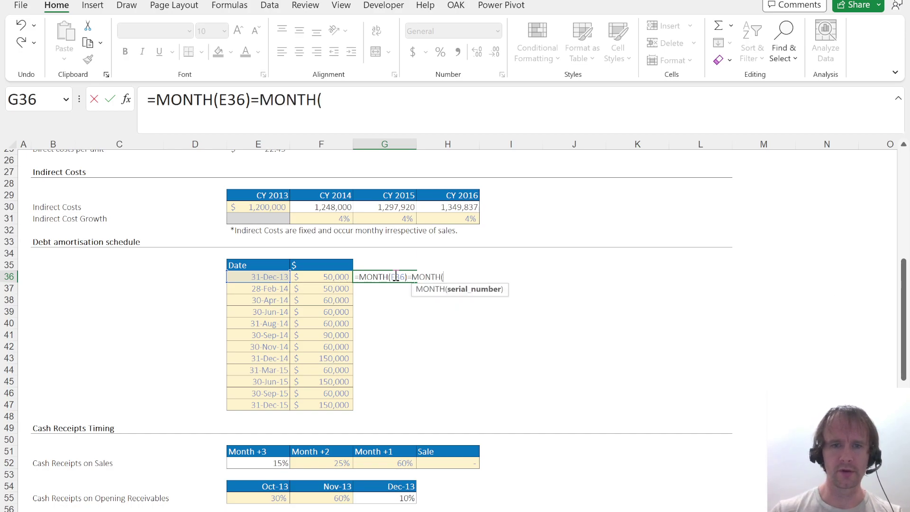
pyautogui.press('Left')
pyautogui.press('Left')
pyautogui.write('+1)')
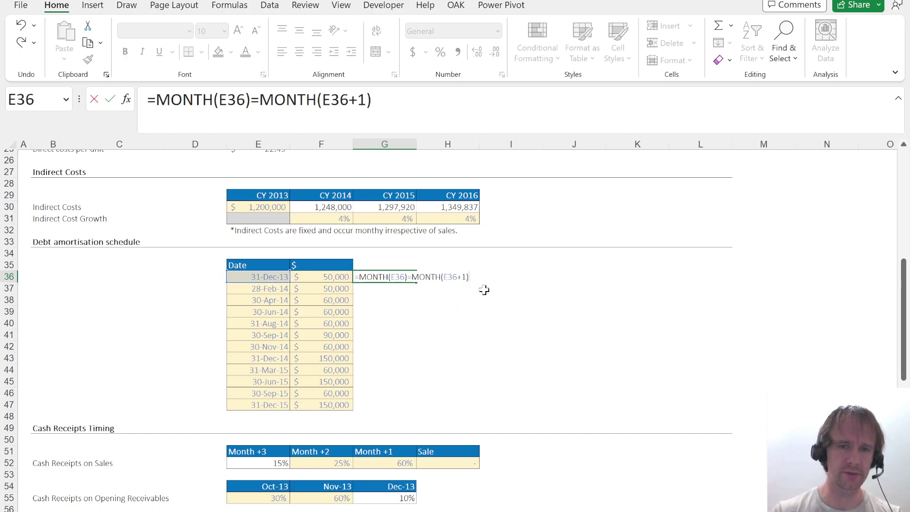
pyautogui.press('Return')
pyautogui.press('Left')
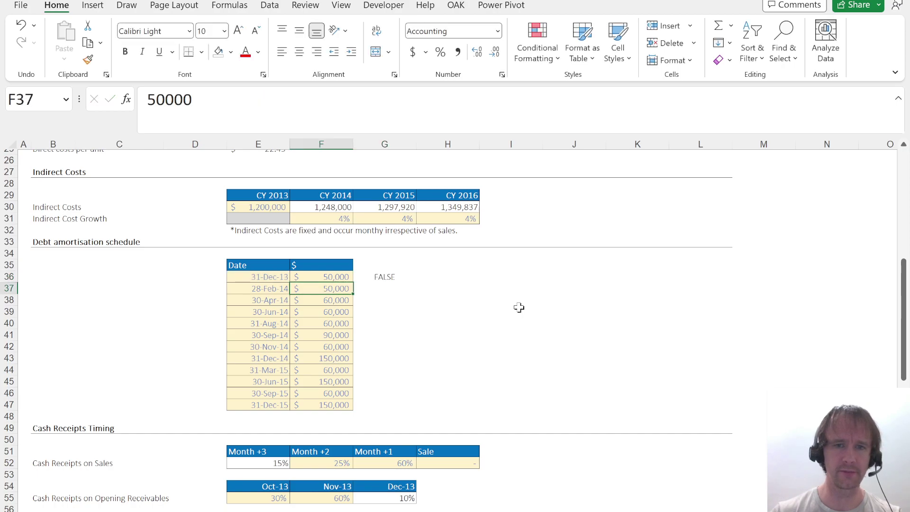
# Fill the month-end test down G36:G47 to check every amortisation date, and clear the test formulas.
pyautogui.hotkey('ctrl', 'Down')
pyautogui.press('Right')
pyautogui.hotkey('ctrl', 'shift', 'Up')
pyautogui.hotkey('ctrl', 'd')
pyautogui.press('Return')
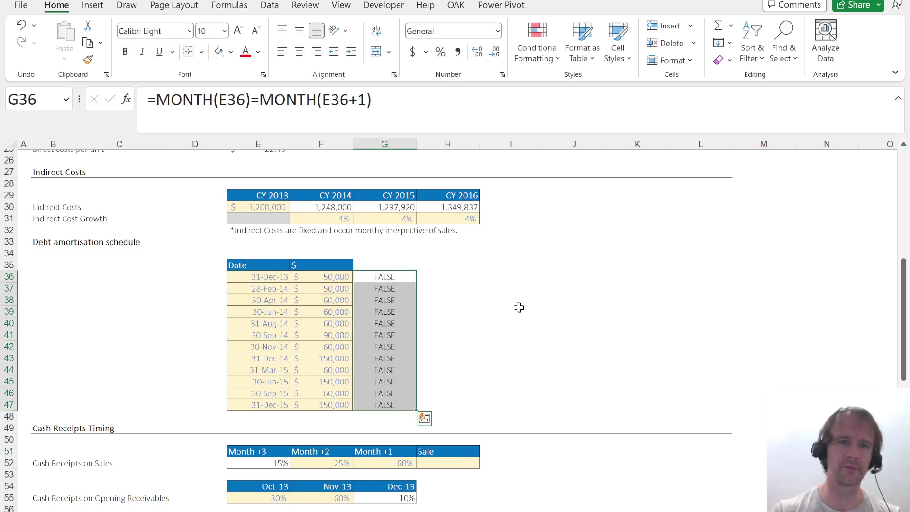
pyautogui.press('Delete')
pyautogui.press('Left')
pyautogui.press('Left')
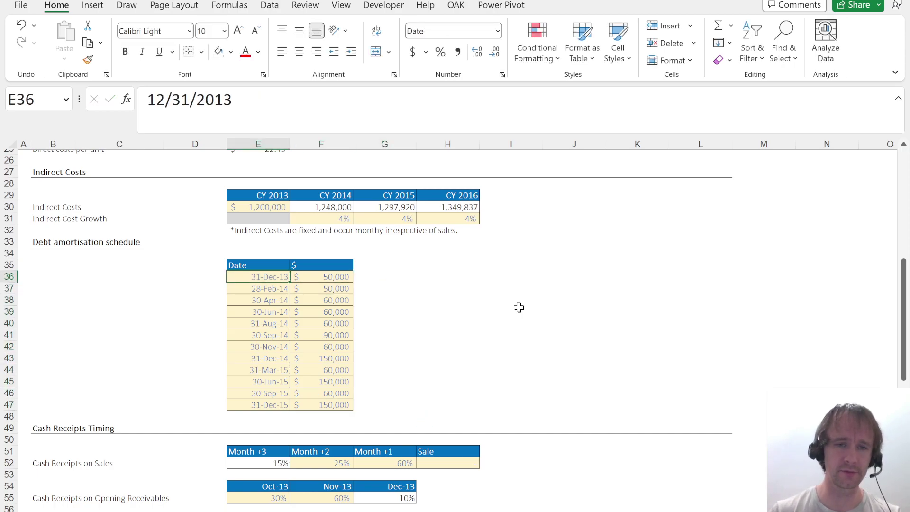
# Start a SUMIFS formula for the debt Repayment in H28, with the amortisation amounts A!$F$36:$F$47 as the sum range.
pyautogui.hotkey('ctrl', 'pagedown')
pyautogui.scroll(-2, 476, 436)
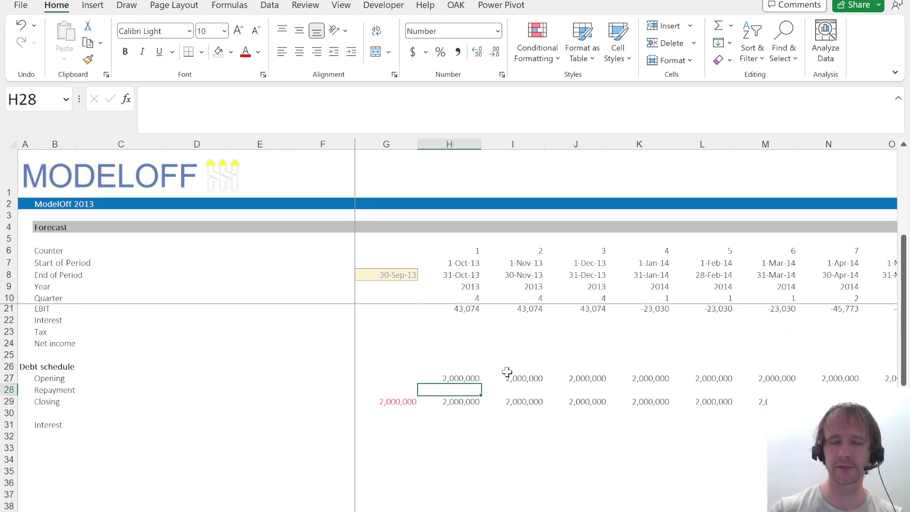
pyautogui.write('=sum')
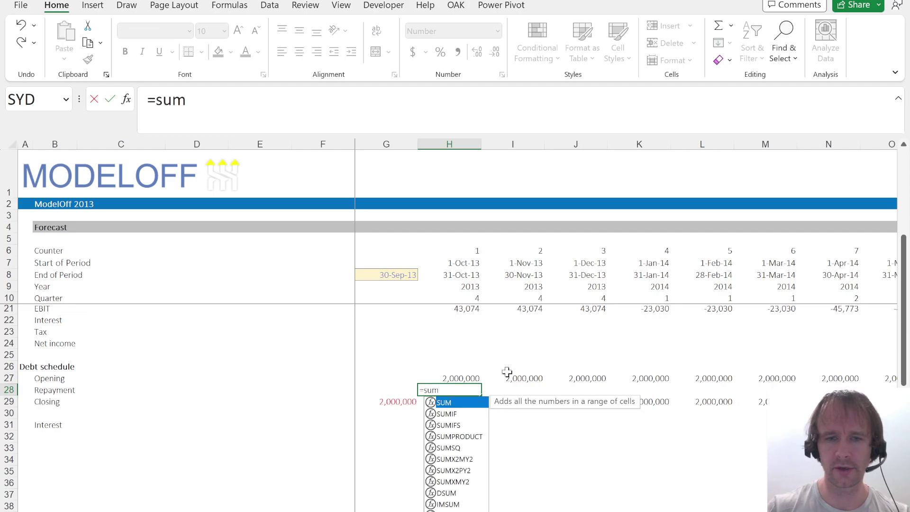
pyautogui.write('ifs')
pyautogui.press('Tab')
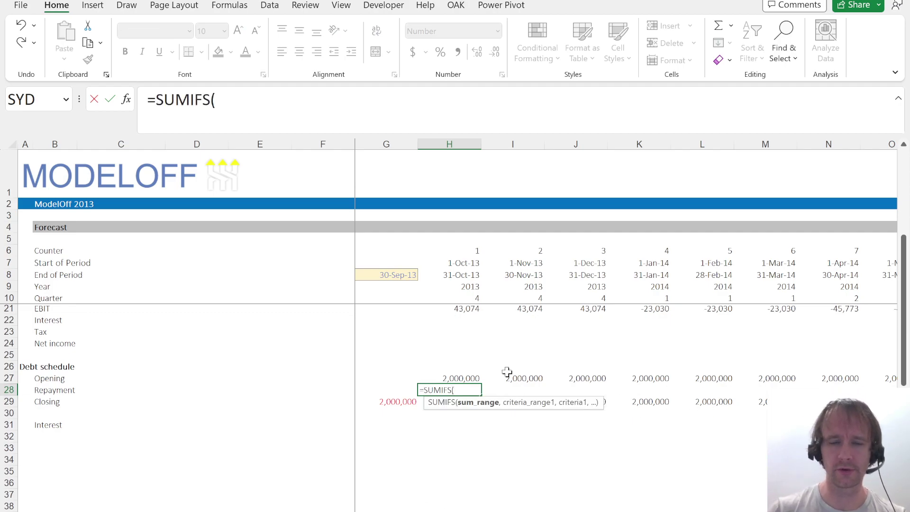
pyautogui.hotkey('ctrl', 'pageup')
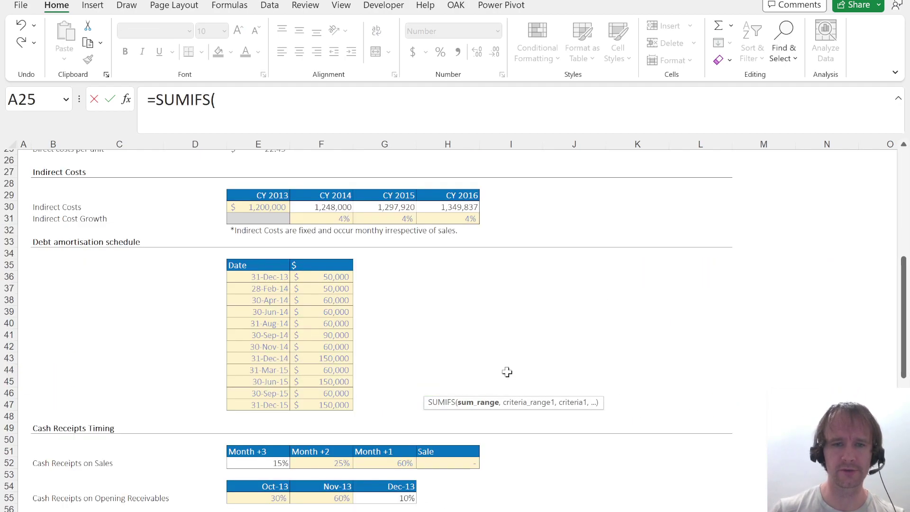
pyautogui.click(315, 277)
pyautogui.hotkey('ctrl', 'shift', 'Down')
pyautogui.press('F4')
pyautogui.write(',')
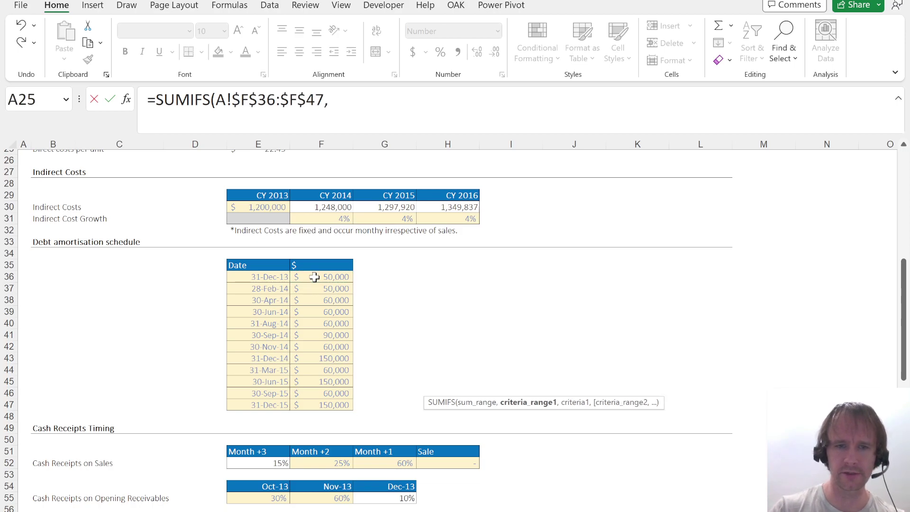
# Complete the Repayment SUMIFS with criteria range A!$E$36:$E$47 and the End of Period date H$8 as criterion.
pyautogui.click(275, 281)
pyautogui.hotkey('ctrl', 'shift', 'Down')
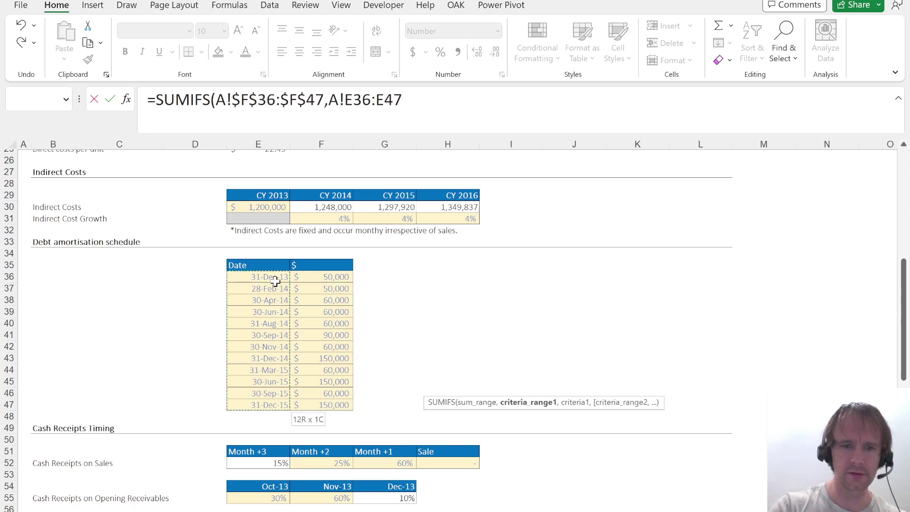
pyautogui.press('F4')
pyautogui.write(',')
pyautogui.hotkey('ctrl', 'pagedown')
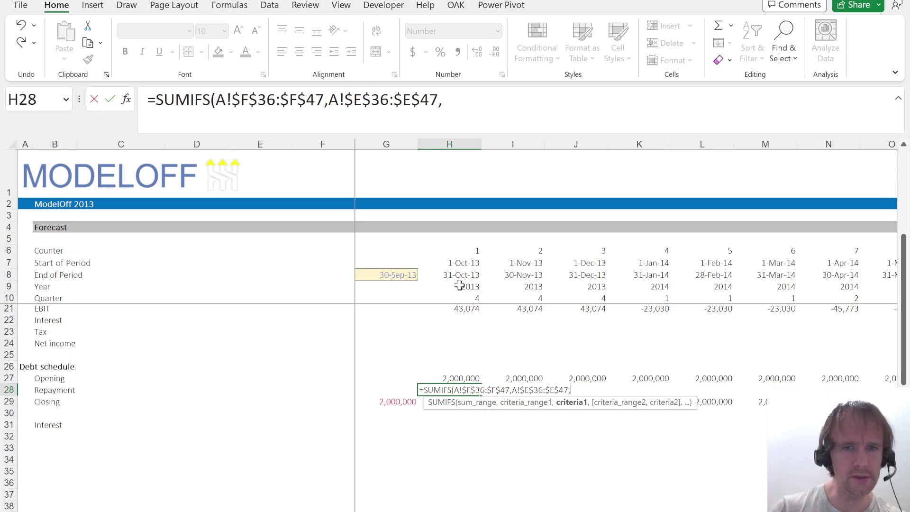
pyautogui.write('H$8)')
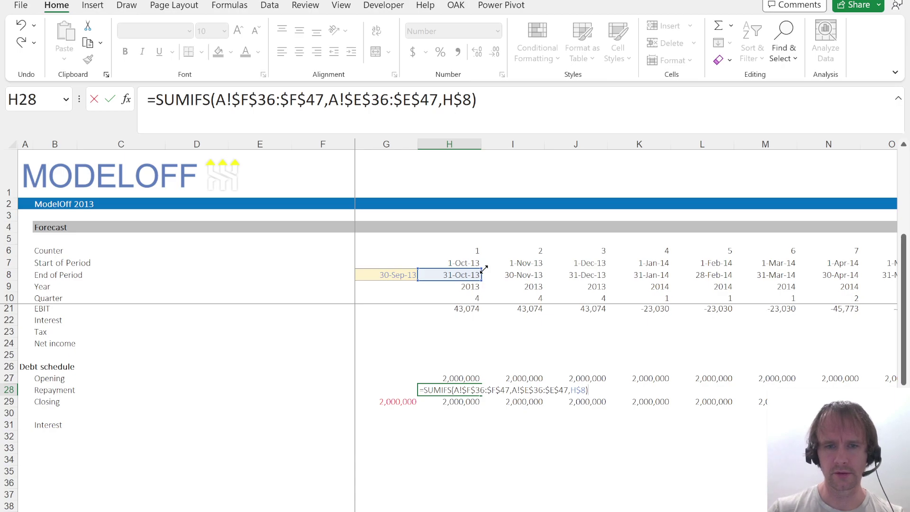
pyautogui.hotkey('ctrl', 'Return')
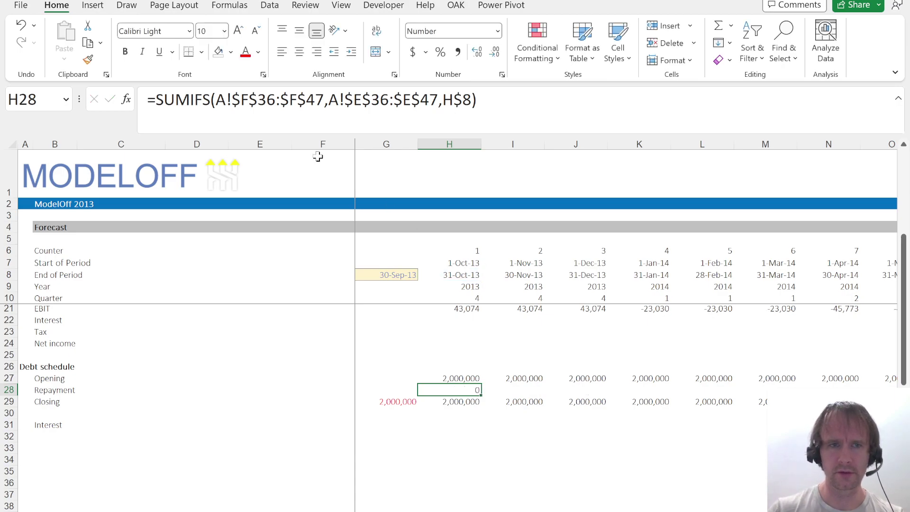
# Negate the Repayment formula in H28, =-SUMIFS(A!$F$36:$F$47,A!$E$36:$E$47,H$8), and fill it across the forecast months.
pyautogui.click(156, 100)
pyautogui.write('-')
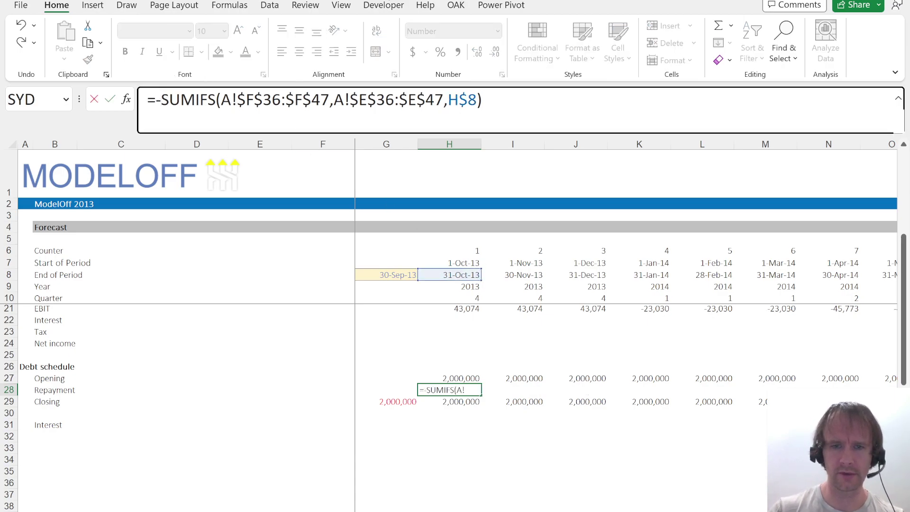
pyautogui.hotkey('ctrl', 'Return')
pyautogui.hotkey('ctrl', 'shift', 'Right')
pyautogui.hotkey('shift', 'BackSpace')
# Check the Repayment formula in the last forecast month and trace it to the amounts in the Debt amortisation schedule.
pyautogui.hotkey('ctrl', 'Right')
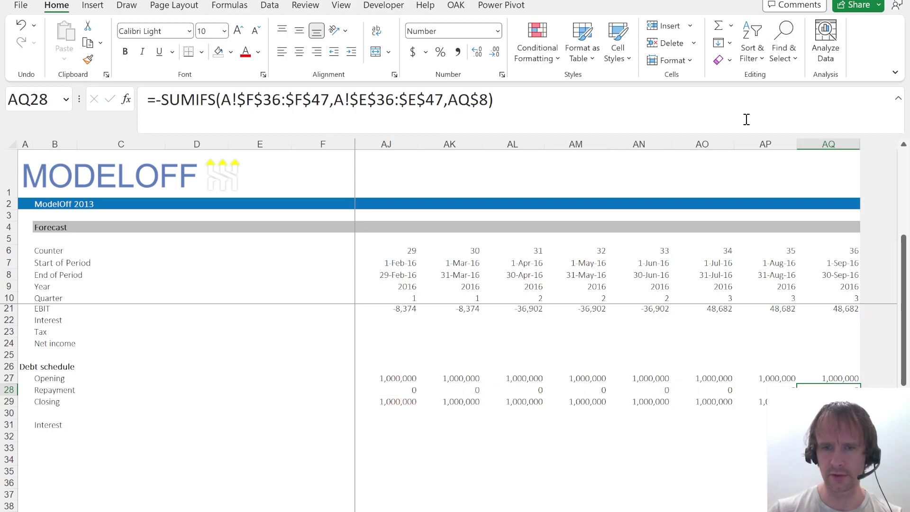
pyautogui.scroll(-2, 690, 317)
pyautogui.hotkey('ctrl', '[')
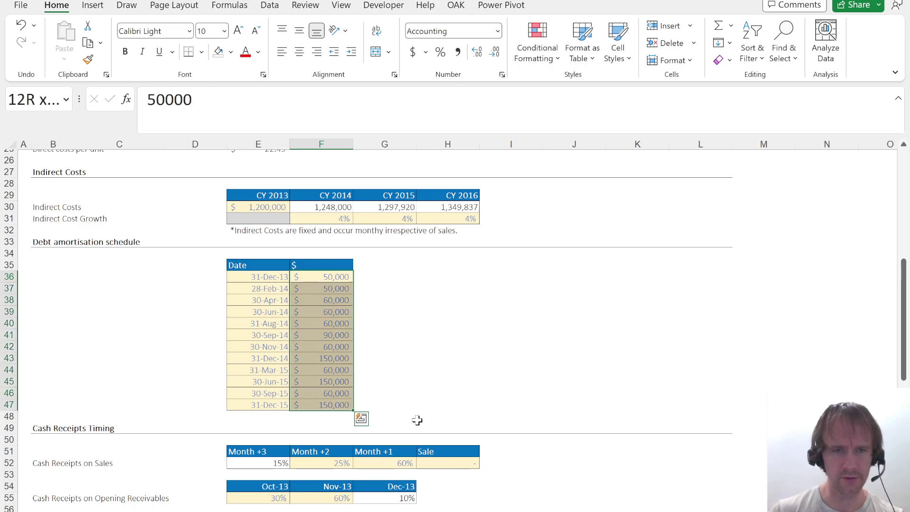
pyautogui.press('F5')
pyautogui.press('Return')
pyautogui.hotkey('ctrl', 'Left')
pyautogui.press('Left')
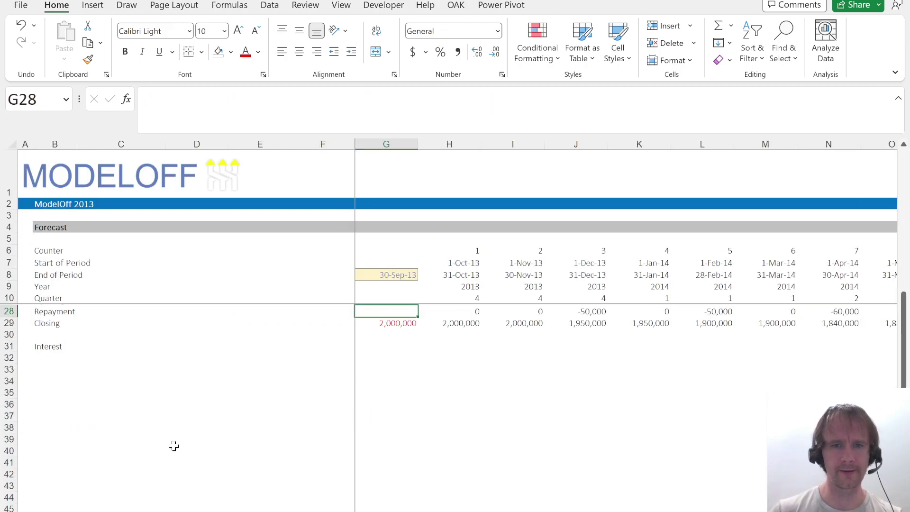
# Start the debt schedule's Interest formula in H31 with the Opening balance, =H27*.
pyautogui.press('Right')
pyautogui.press('Down')
pyautogui.press('Down')
pyautogui.press('Down')
pyautogui.write('=')
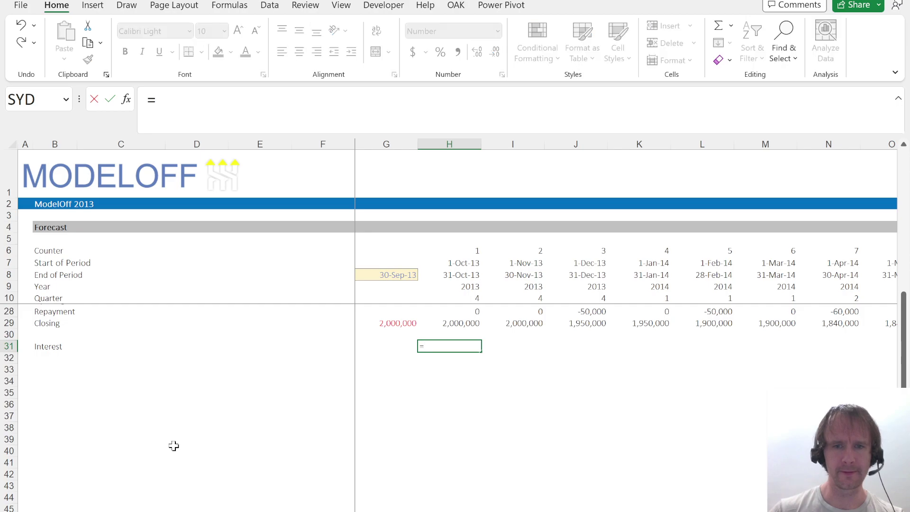
pyautogui.press('Up')
pyautogui.press('Up')
pyautogui.press('Up')
pyautogui.press('Up')
pyautogui.write('*')
# Complete H31 by multiplying by Debt Facility A's annual interest rate, A!$E$77, dividing to a monthly amount, and fill it across the forecast months.
pyautogui.hotkey('ctrl', 'pageup')
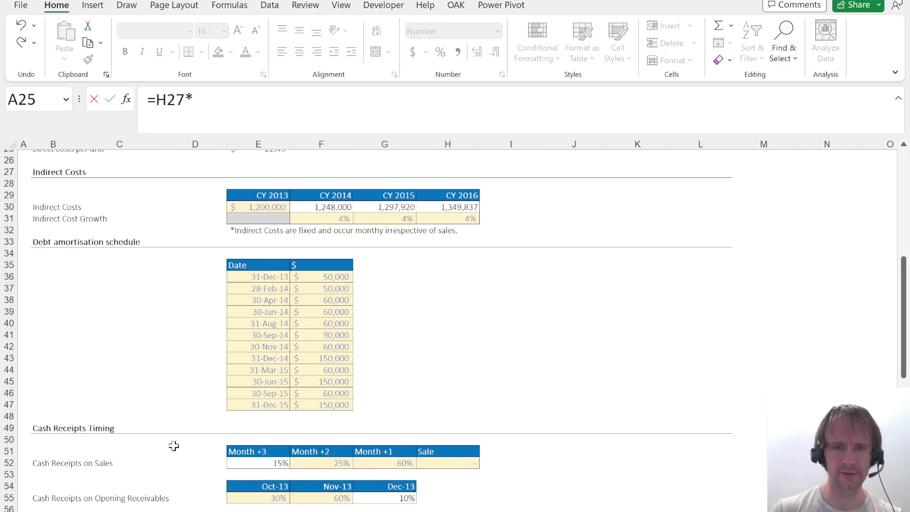
pyautogui.scroll(-2, 405, 333)
pyautogui.scroll(-10, 405, 332)
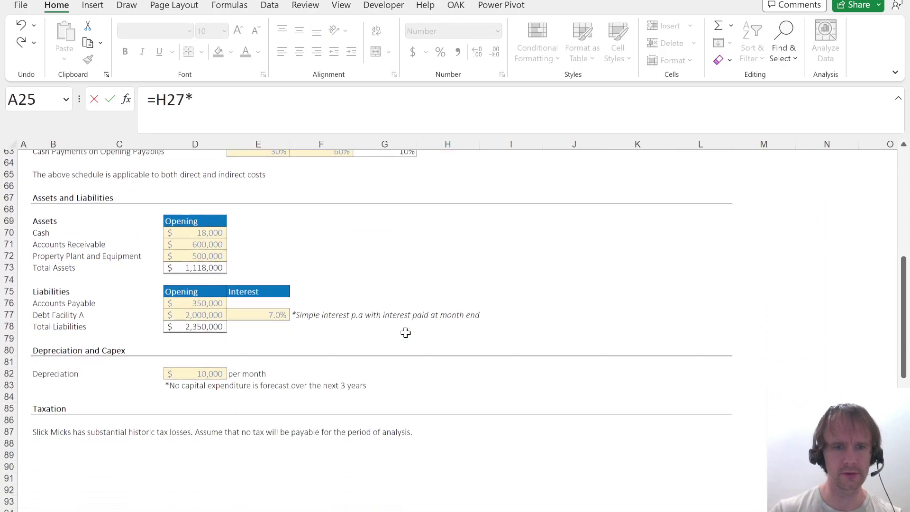
pyautogui.click(260, 279)
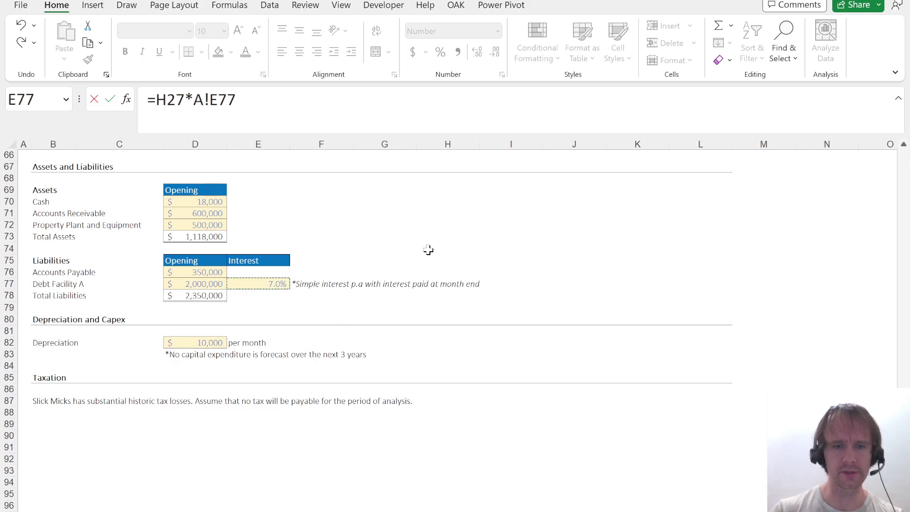
pyautogui.press('F4')
pyautogui.write('/')
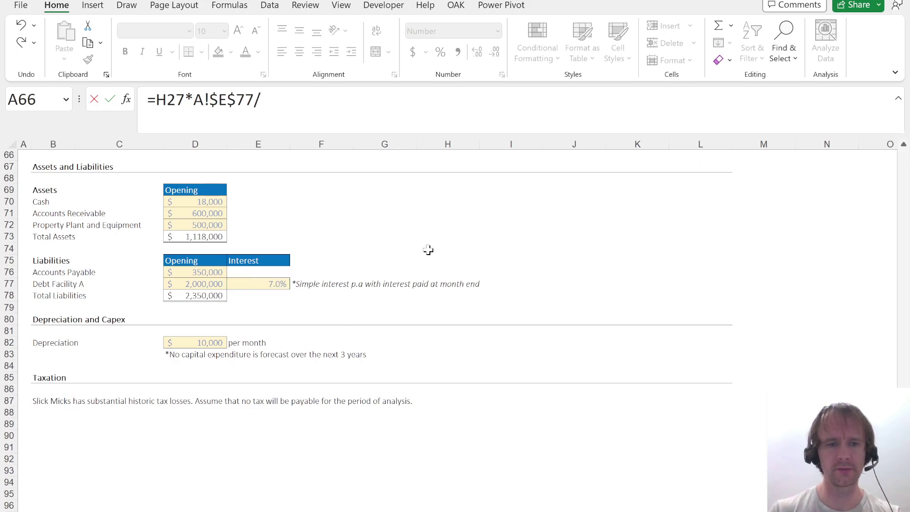
pyautogui.press('Return')
pyautogui.press('Up')
pyautogui.hotkey('ctrl', 'shift', 'Right')
pyautogui.hotkey('ctrl', 'r')
pyautogui.hotkey('ctrl', 'BackSpace')
# Link the income statement's Interest line in H22 to the debt schedule's interest as a negative, =-H31.
pyautogui.press('pageup')
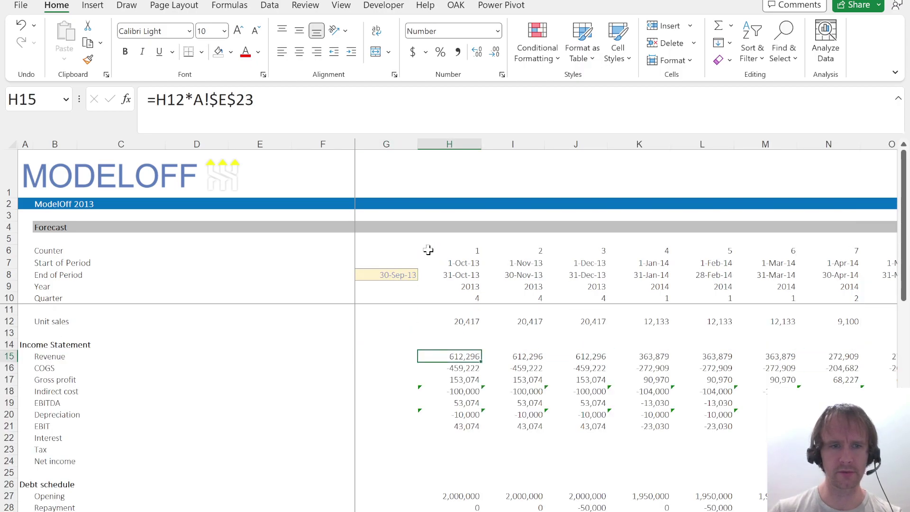
pyautogui.press('Down')
pyautogui.press('Down')
pyautogui.press('Down')
pyautogui.press('Down')
pyautogui.press('Down')
pyautogui.press('Down')
pyautogui.press('Down')
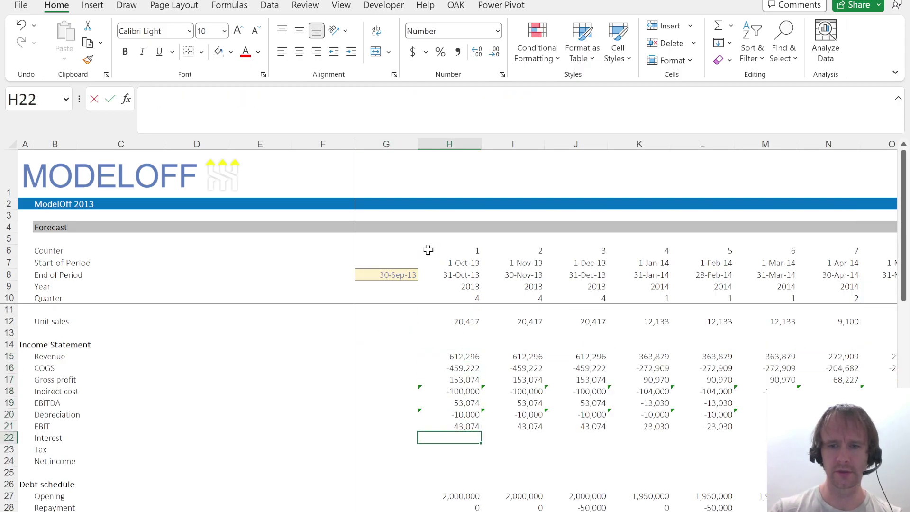
pyautogui.write('=-')
pyautogui.press('pagedown')
pyautogui.hotkey('ctrl', 'Up')
pyautogui.press('Return')
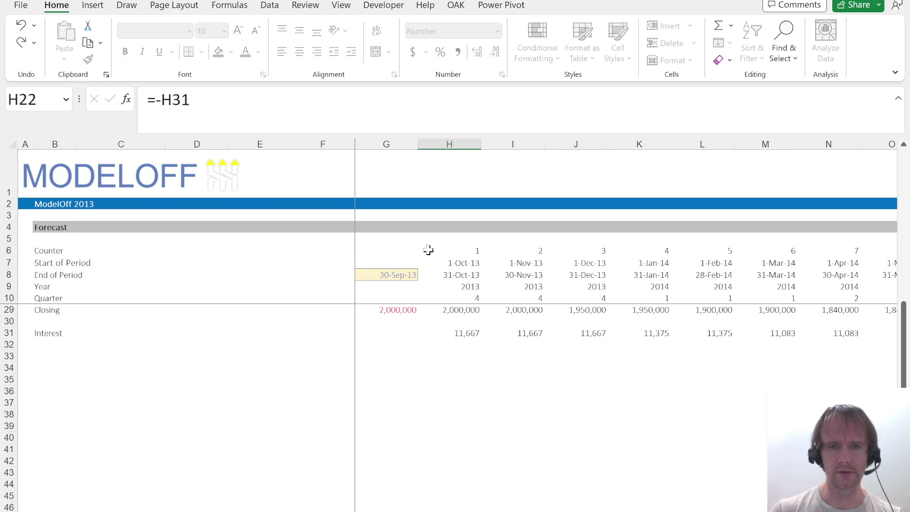
# Fill the income statement Interest formula from H22 across the forecast months.
pyautogui.press('Up')
pyautogui.press('Down')
pyautogui.hotkey('ctrl', 'shift', 'Right')
pyautogui.hotkey('ctrl', 'r')
pyautogui.press('Left')
pyautogui.press('Right')
# Enter 0 for Tax in row 23 across all forecast months from H to AQ.
pyautogui.press('Down')
pyautogui.hotkey('ctrl', 'shift', 'Right')
pyautogui.press('Left')
pyautogui.press('Right')
pyautogui.hotkey('ctrl', 'shift', 'Right')
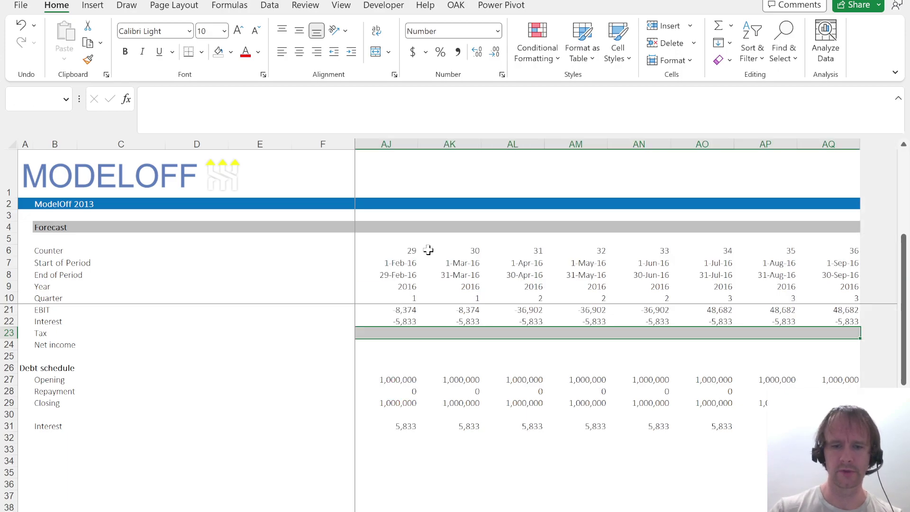
pyautogui.write('0')
pyautogui.hotkey('ctrl', 'Return')
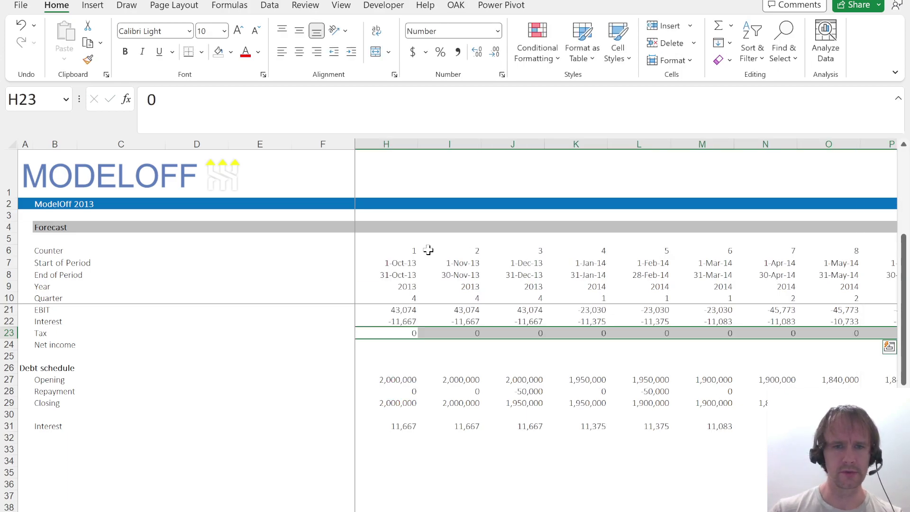
# Calculate Net income in H24 as =SUM(H21:H23) and fill it across the forecast months.
pyautogui.press('Down')
pyautogui.write('=sum')
pyautogui.press('Tab')
pyautogui.press('Up')
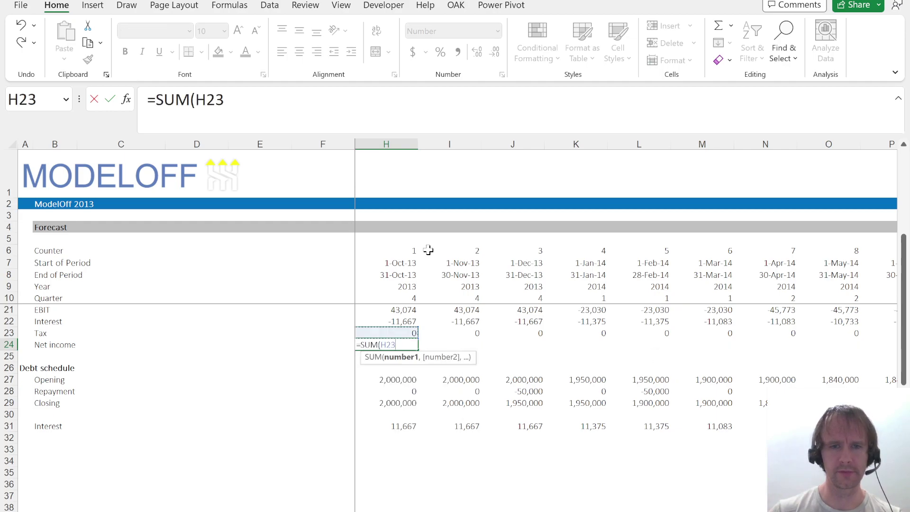
pyautogui.hotkey('shift', 'Up')
pyautogui.hotkey('shift', 'Up')
pyautogui.hotkey('ctrl', 'Return')
pyautogui.hotkey('ctrl', 'shift', 'Right')
pyautogui.hotkey('ctrl', 'r')
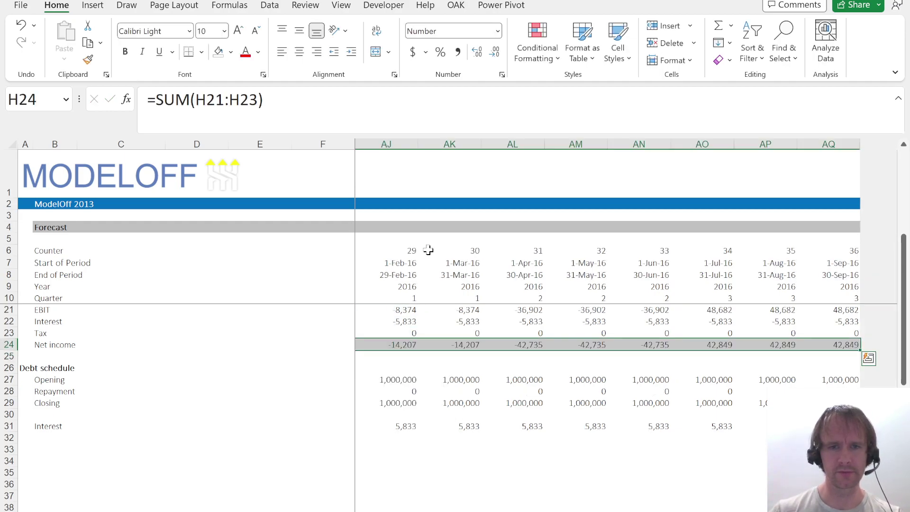
# Add a bold "Cash flow" heading in A33 below the debt schedule.
pyautogui.hotkey('ctrl', 'shift', 'Left')
pyautogui.press('Down')
pyautogui.press('Down')
pyautogui.press('Down')
pyautogui.press('Left')
pyautogui.press('Left')
pyautogui.press('Down')
pyautogui.press('Down')
pyautogui.press('Left')
pyautogui.press('Left')
pyautogui.press('Left')
pyautogui.press('Down')
pyautogui.press('Down')
pyautogui.press('Down')
pyautogui.press('Left')
pyautogui.press('Left')
pyautogui.press('Down')
pyautogui.hotkey('ctrl', 'b')
pyautogui.write('Cash flow')
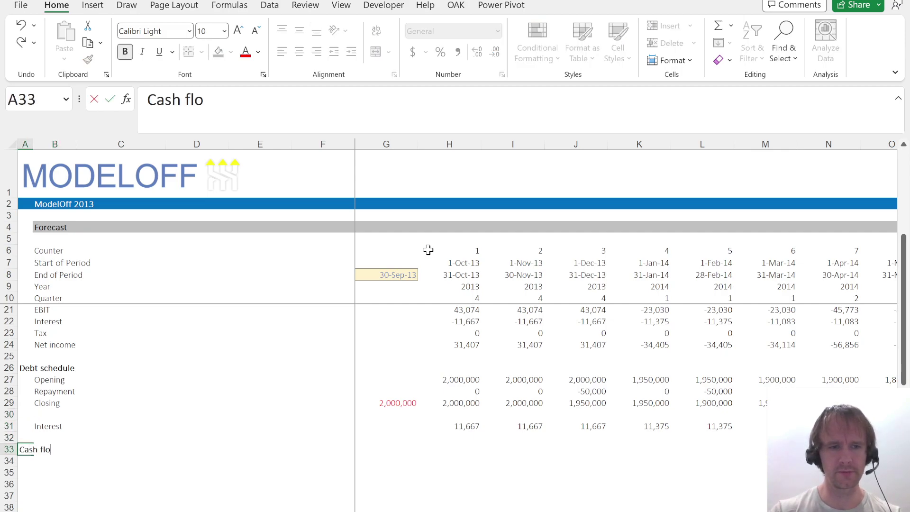
pyautogui.press('Return')
pyautogui.press('Up')
pyautogui.press('Down')
pyautogui.press('Right')
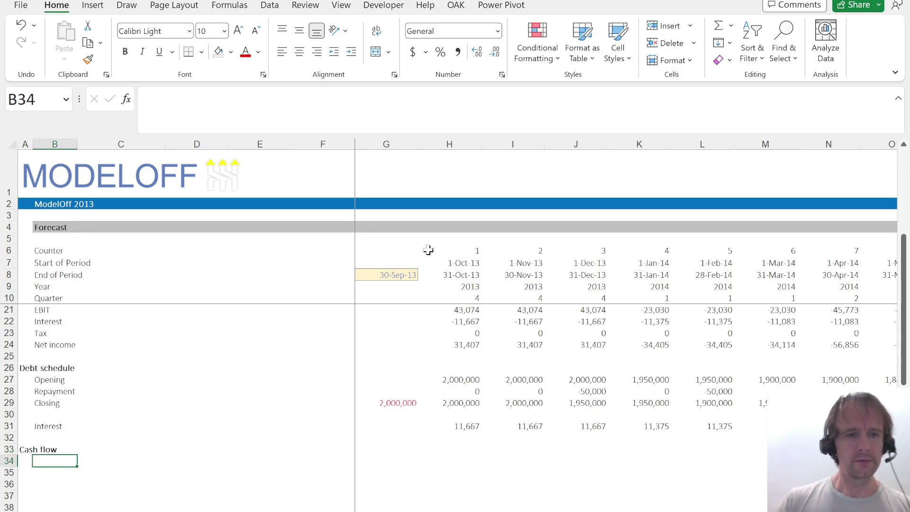
# Replace the section heading in A33 with "Working capital".
pyautogui.press('Left')
pyautogui.press('Up')
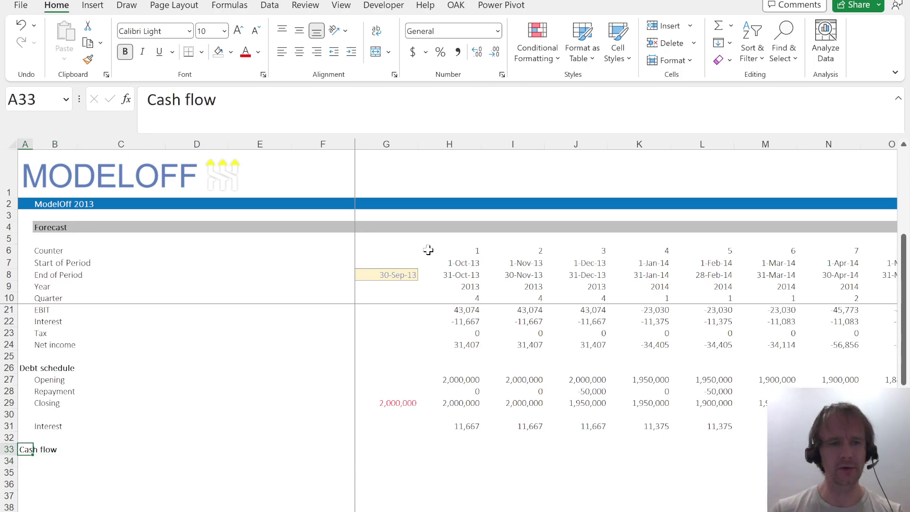
pyautogui.write('Working')
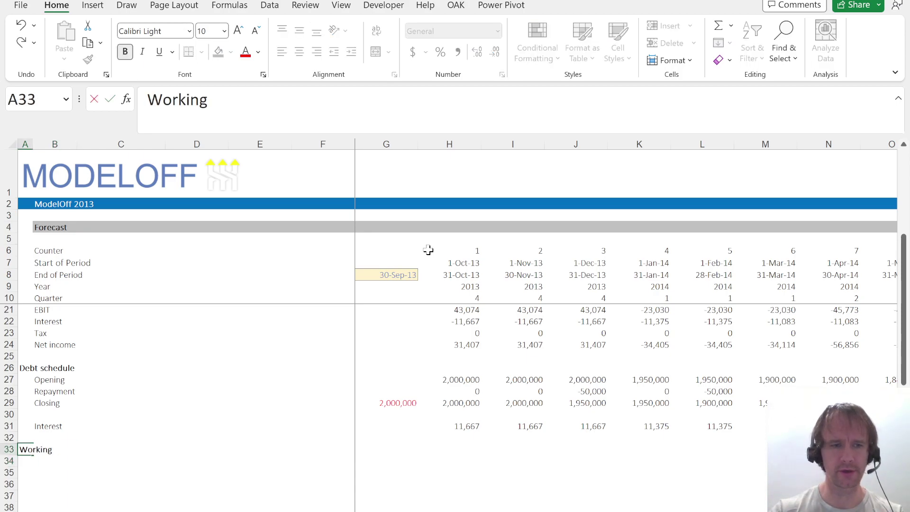
pyautogui.write(' capital')
pyautogui.press('Return')
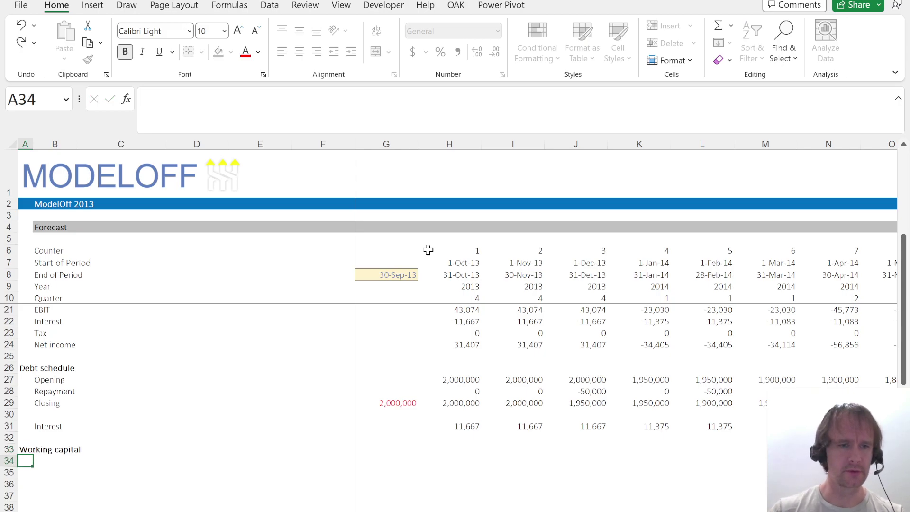
pyautogui.press('Down')
pyautogui.press('Right')
# Review the cash receipts and cash payments timing assumptions, including opening receivables, on the assumptions sheet.
pyautogui.hotkey('ctrl', 'pageup')
pyautogui.scroll(14, 215, 337)
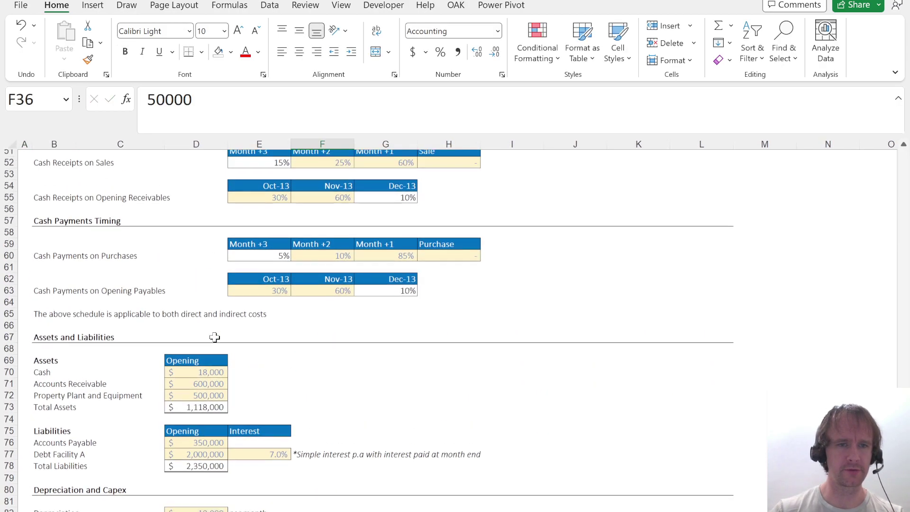
pyautogui.scroll(-3, 215, 336)
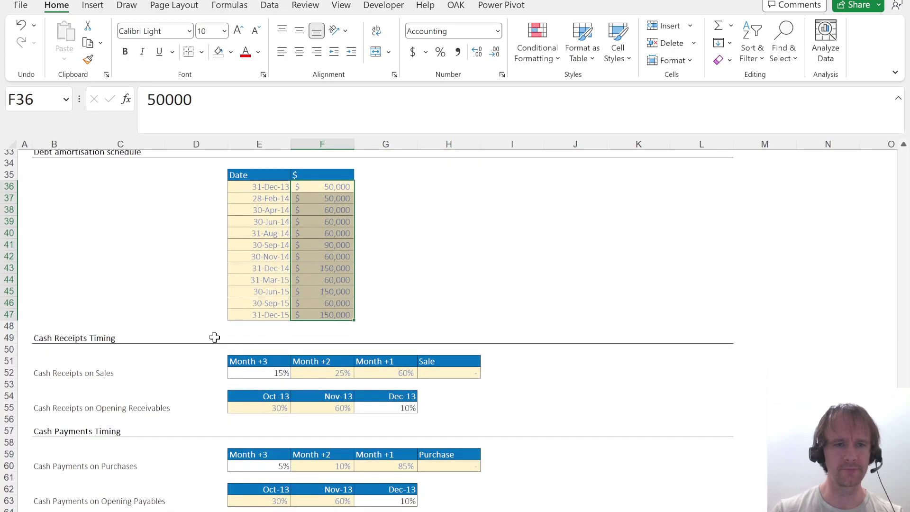
pyautogui.scroll(1, 213, 337)
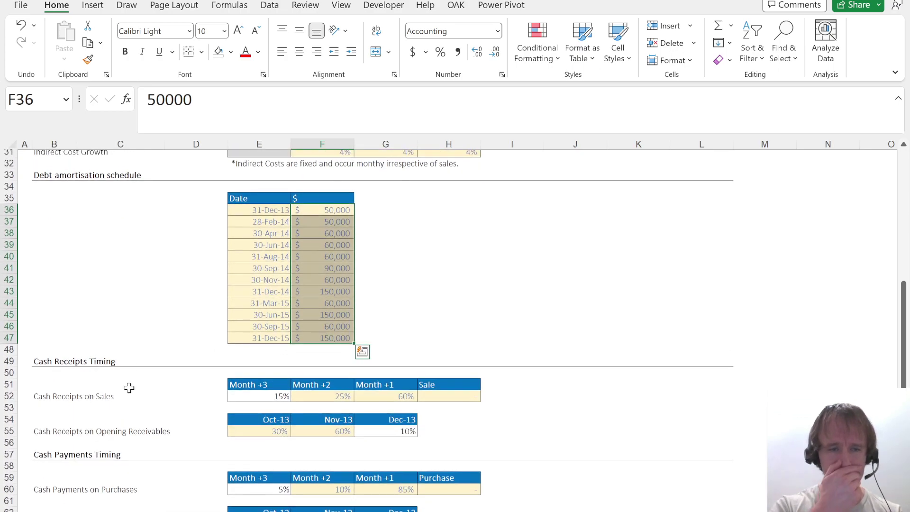
pyautogui.click(90, 431)
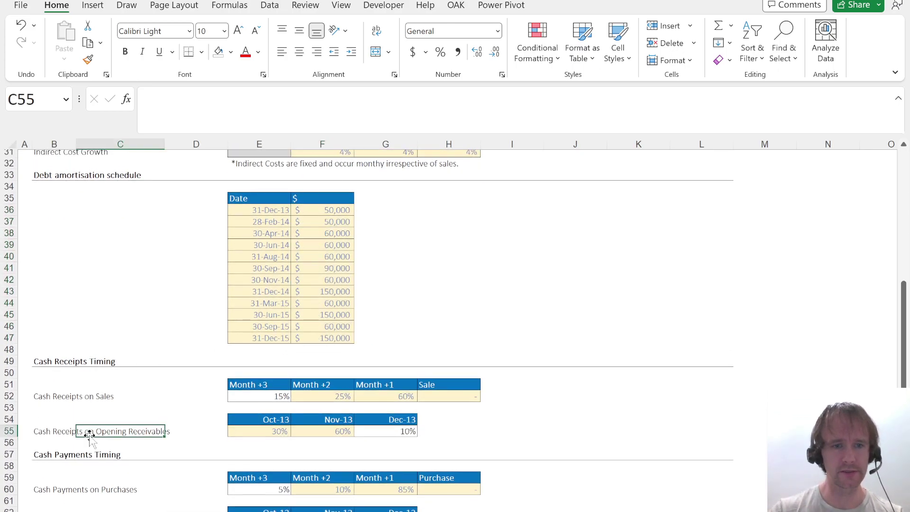
pyautogui.scroll(-2, 146, 330)
pyautogui.scroll(-1, 146, 330)
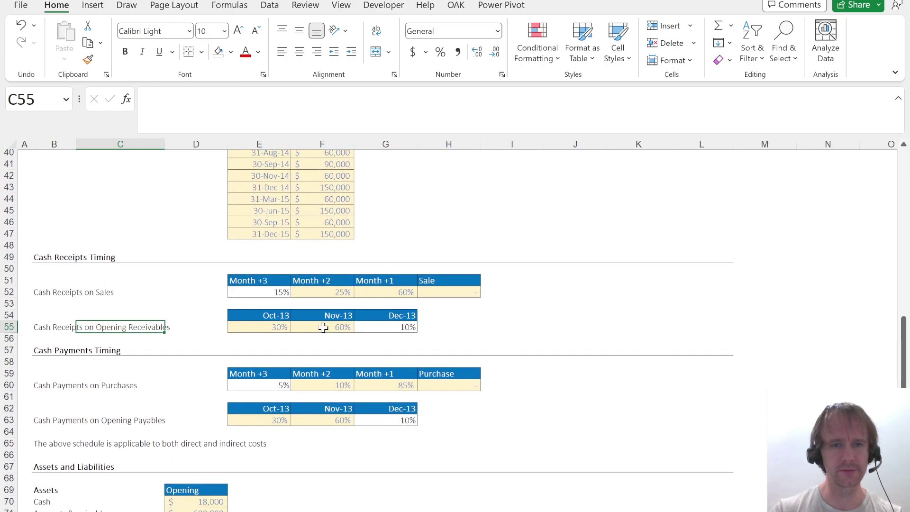
pyautogui.click(264, 337)
pyautogui.hotkey('ctrl', 'pagedown')
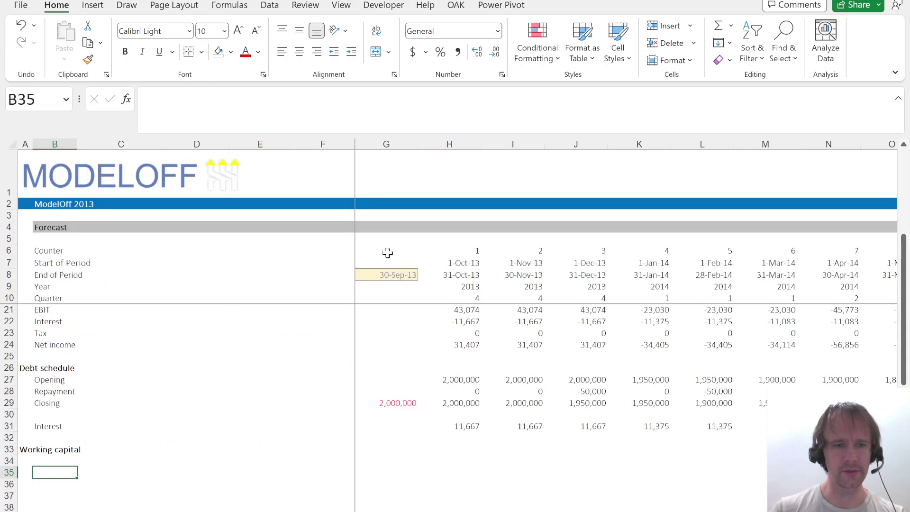
# Label row 35 "Opening A/R balance" in B35 under the Working capital heading.
pyautogui.write('Opening A')
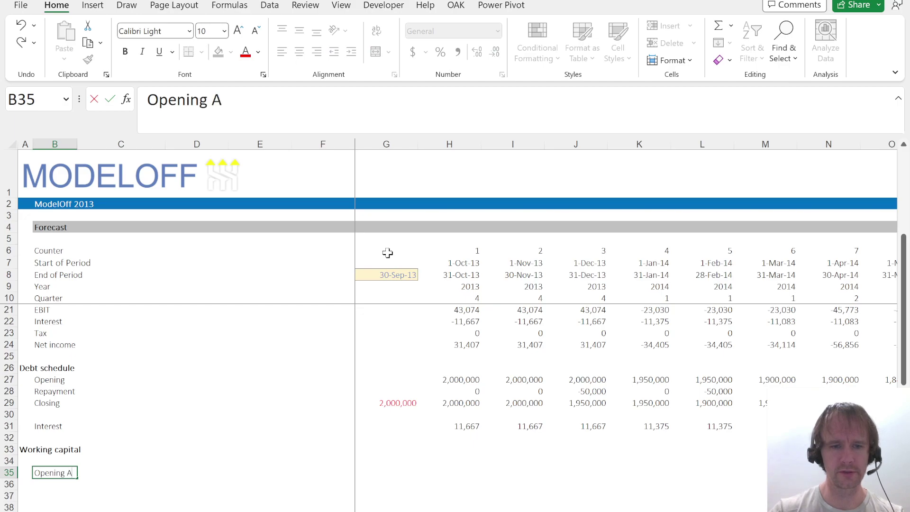
pyautogui.write('/R')
pyautogui.press('Return')
pyautogui.press('Up')
pyautogui.press('Down')
pyautogui.press('Up')
pyautogui.press('Right')
pyautogui.press('Right')
pyautogui.press('Right')
pyautogui.press('Right')
pyautogui.press('Left')
pyautogui.press('Left')
pyautogui.press('Left')
pyautogui.press('Left')
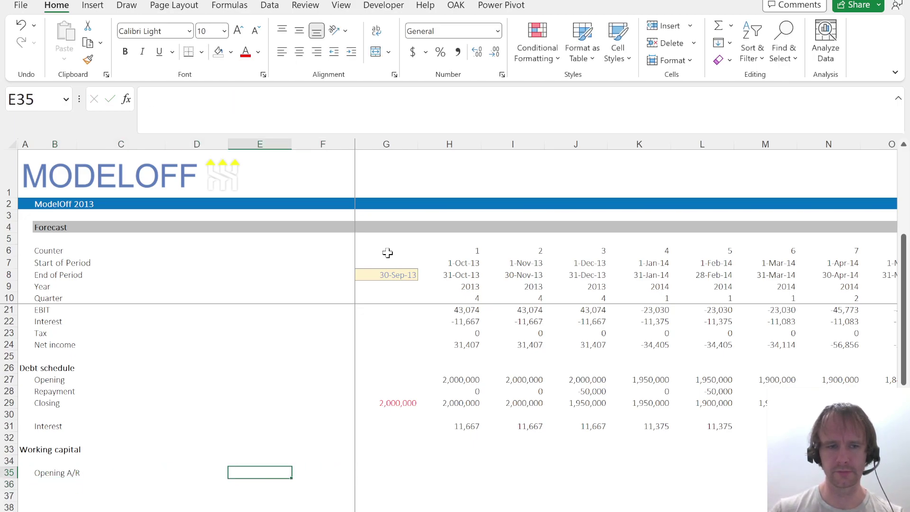
pyautogui.write('balance')
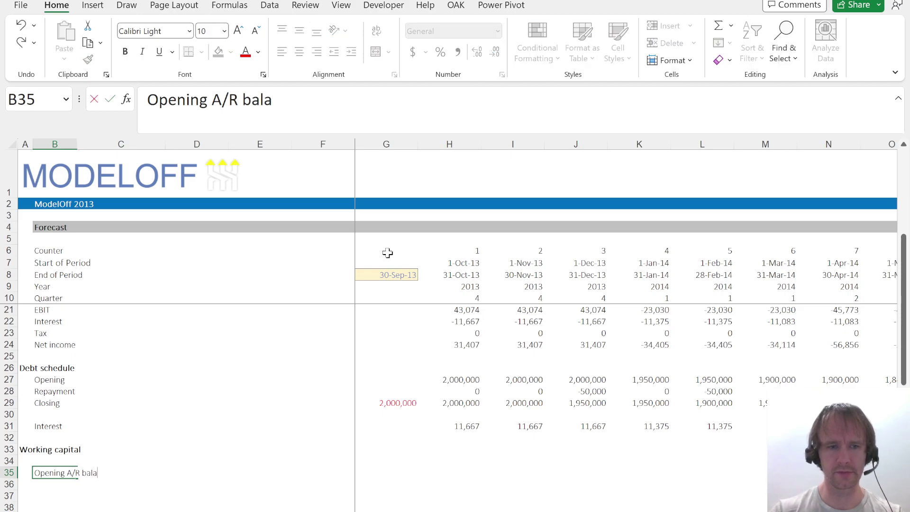
# Copy the debt schedule's opening closing-balance cell G29 into G35 of the A/R row.
pyautogui.press('Tab')
pyautogui.press('Tab')
pyautogui.press('Tab')
pyautogui.press('Right')
pyautogui.press('Right')
pyautogui.press('Up')
pyautogui.press('Up')
pyautogui.press('Up')
pyautogui.press('Up')
pyautogui.press('Up')
pyautogui.press('Up')
pyautogui.hotkey('ctrl', 'c')
pyautogui.press('Down')
pyautogui.press('Down')
pyautogui.press('Down')
pyautogui.press('Down')
pyautogui.press('Down')
pyautogui.press('Down')
pyautogui.hotkey('ctrl', 'v')
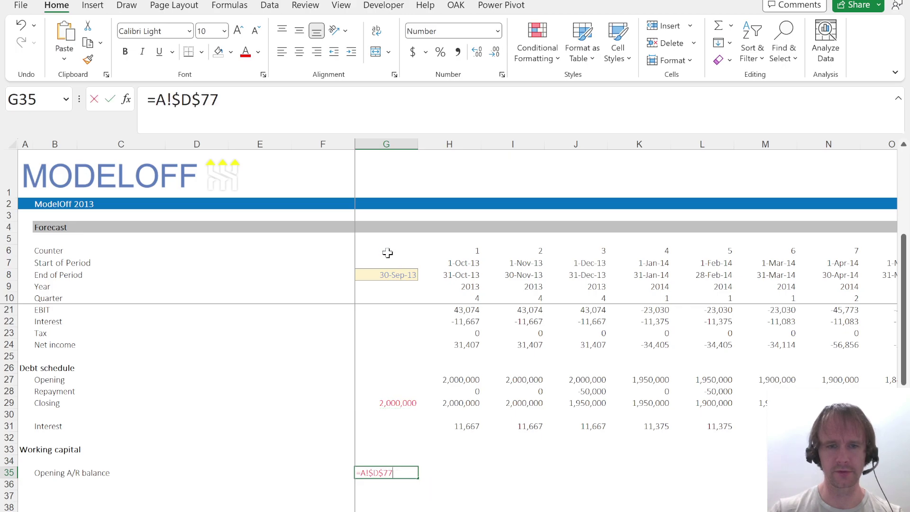
# Link G35 to the opening Accounts Receivable balance in D71 on sheet A.
pyautogui.write('=')
pyautogui.hotkey('ctrl', 'pageup')
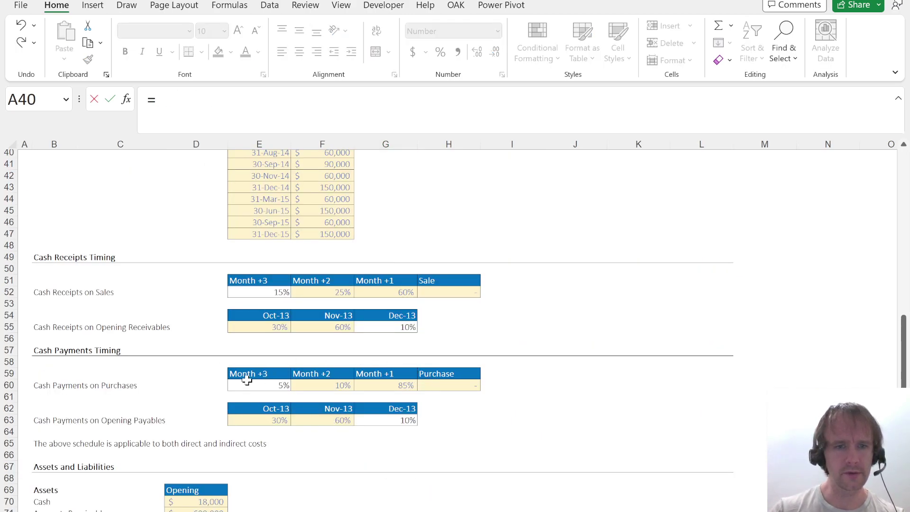
pyautogui.scroll(-4, 244, 412)
pyautogui.click(202, 370)
pyautogui.press('Return')
# Start the A/R balance formula in H35 as =G35-$G$35*, with the opening balance reference locked.
pyautogui.press('Up')
pyautogui.press('Right')
pyautogui.write('=')
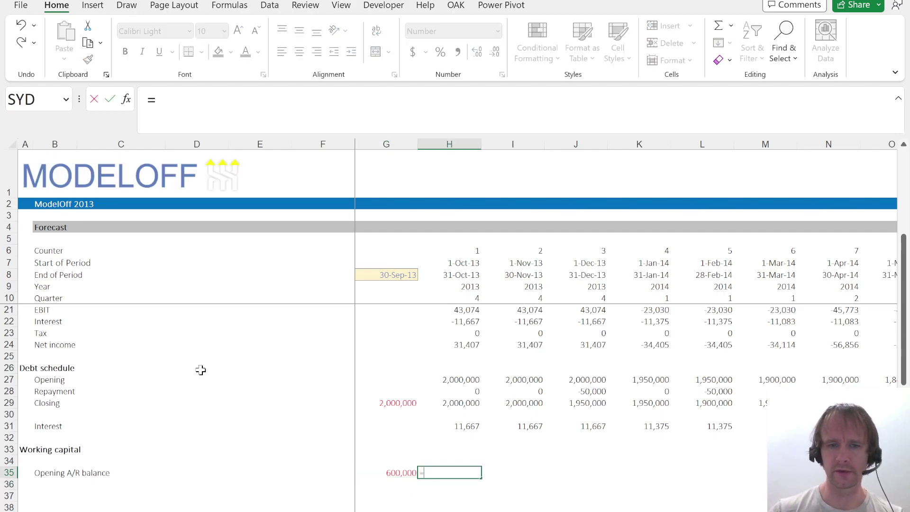
pyautogui.press('Left')
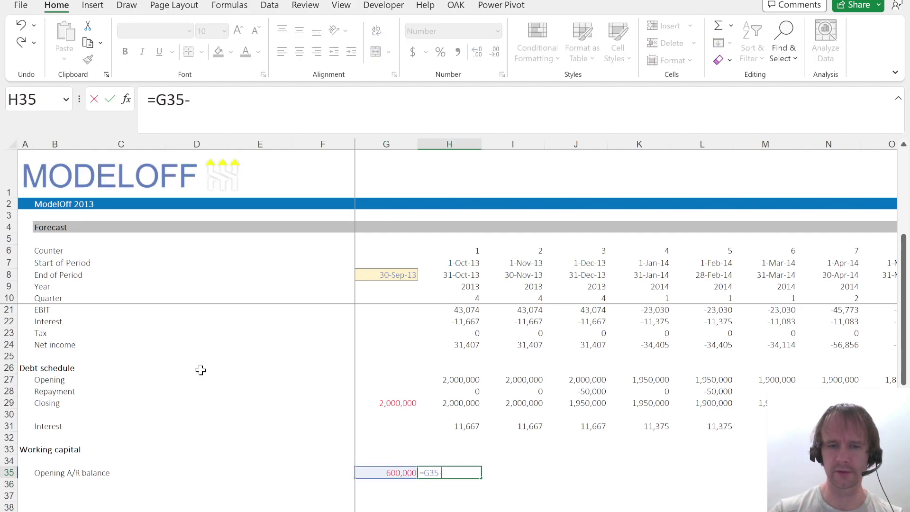
pyautogui.write('-')
pyautogui.press('Left')
pyautogui.press('F4')
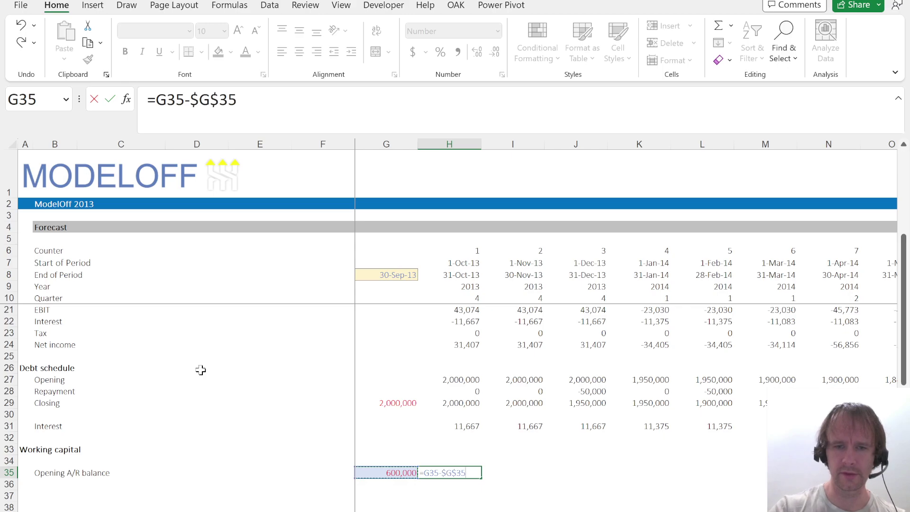
pyautogui.doubleClick(434, 472)
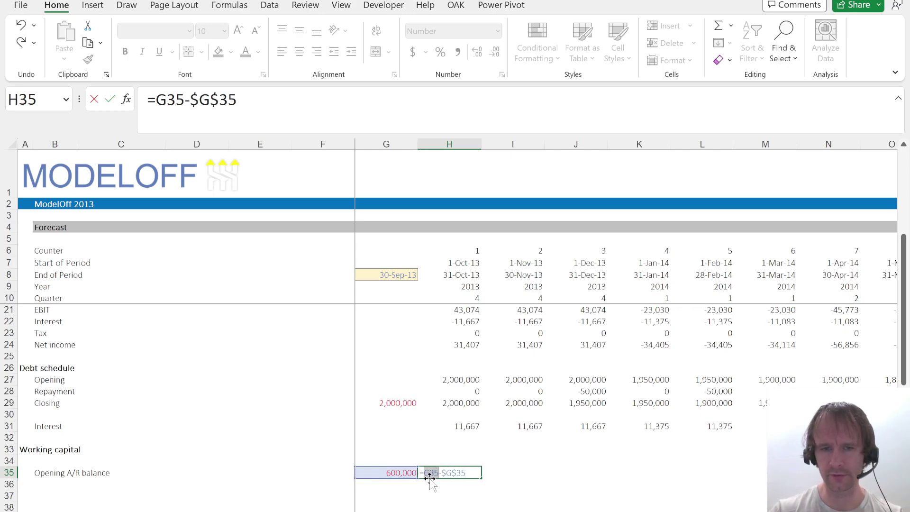
pyautogui.doubleClick(463, 472)
pyautogui.click(471, 473)
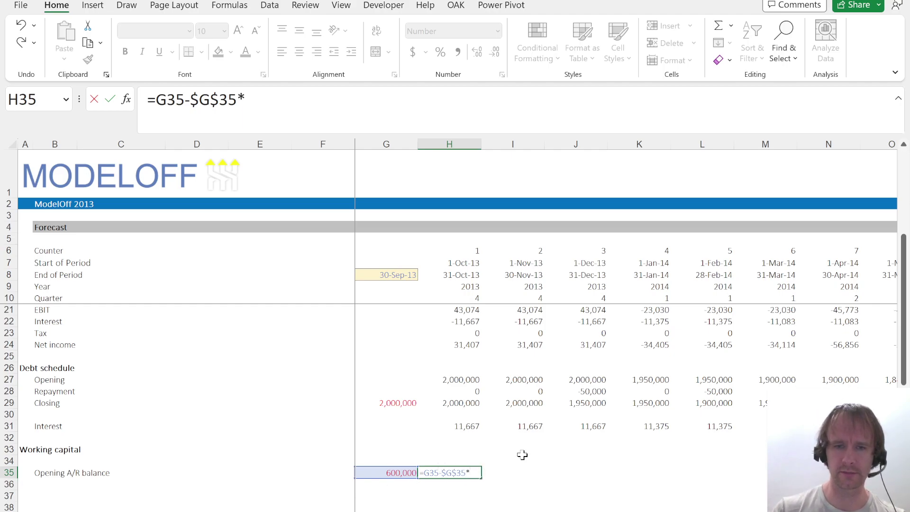
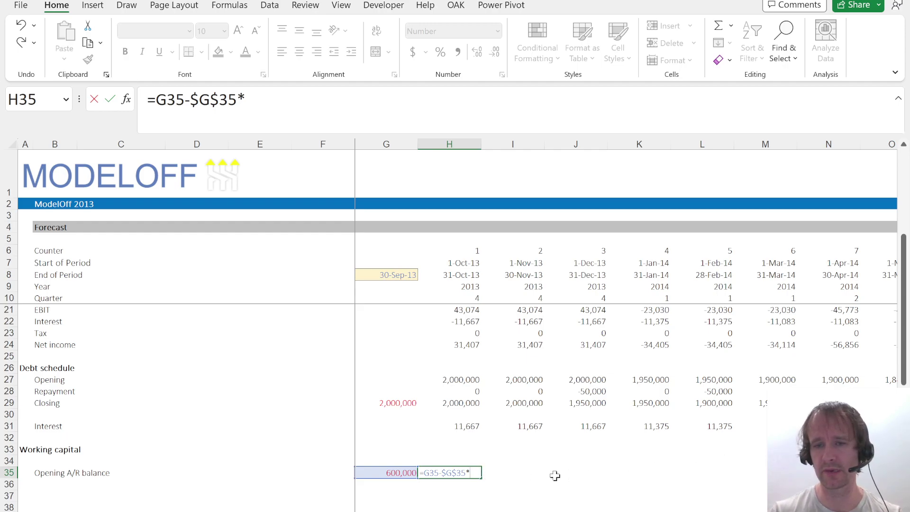
# Complete the H35 formula with SUMIFS(A!$E$63:$G$63,A!$E$62:$G$62,H$8) as the multiplier.
pyautogui.write('sumifs')
pyautogui.press('Tab')
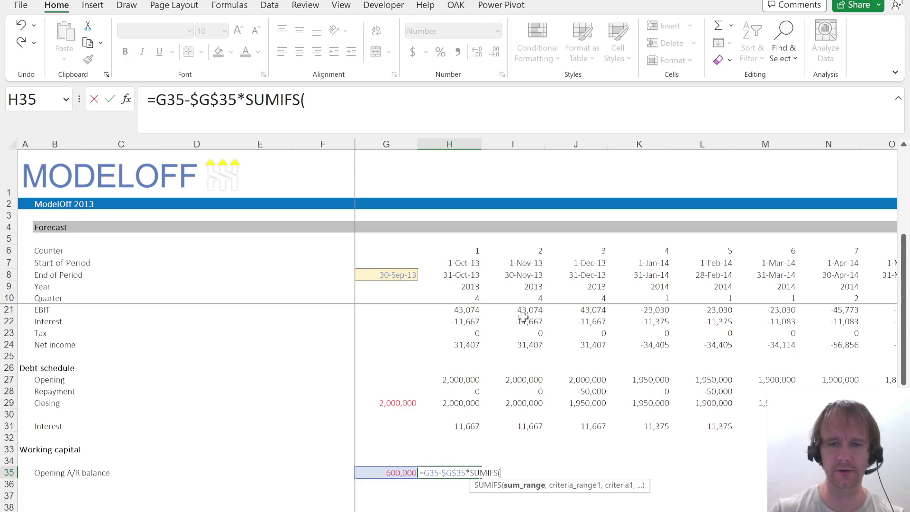
pyautogui.hotkey('ctrl', 'pageup')
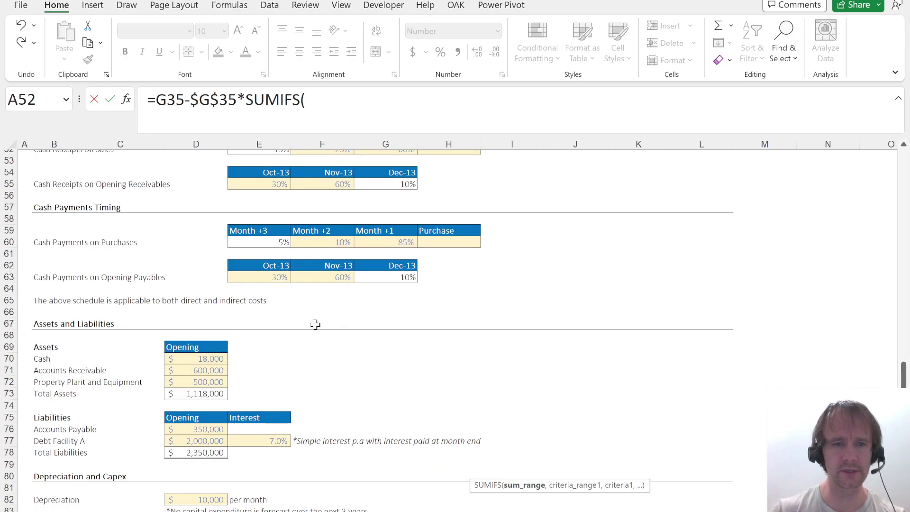
pyautogui.click(264, 275)
pyautogui.hotkey('shift', 'Right')
pyautogui.hotkey('shift', 'Right')
pyautogui.press('F4')
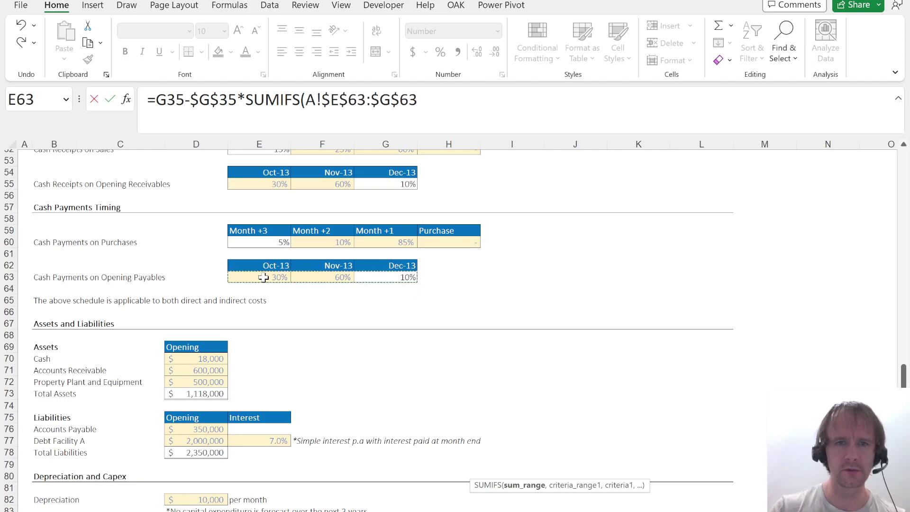
pyautogui.write(',')
pyautogui.moveTo(264, 263); pyautogui.dragTo(408, 265)
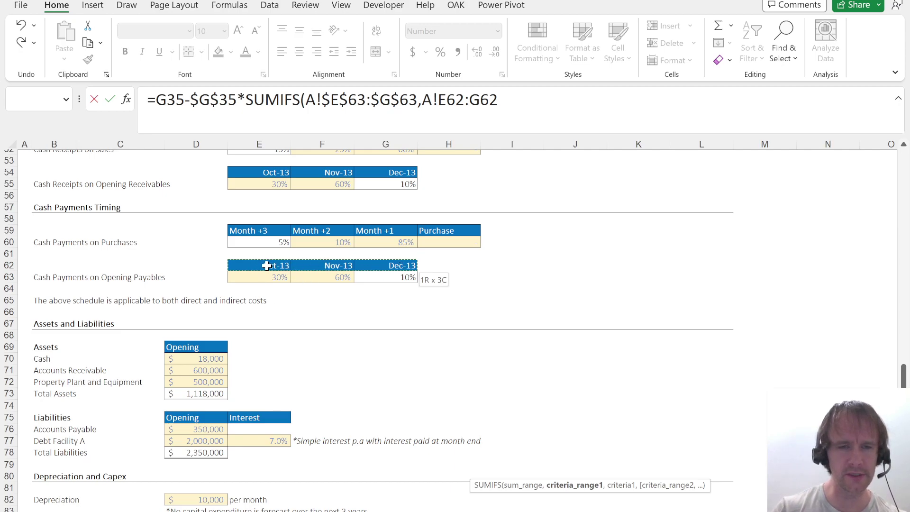
pyautogui.press('F4')
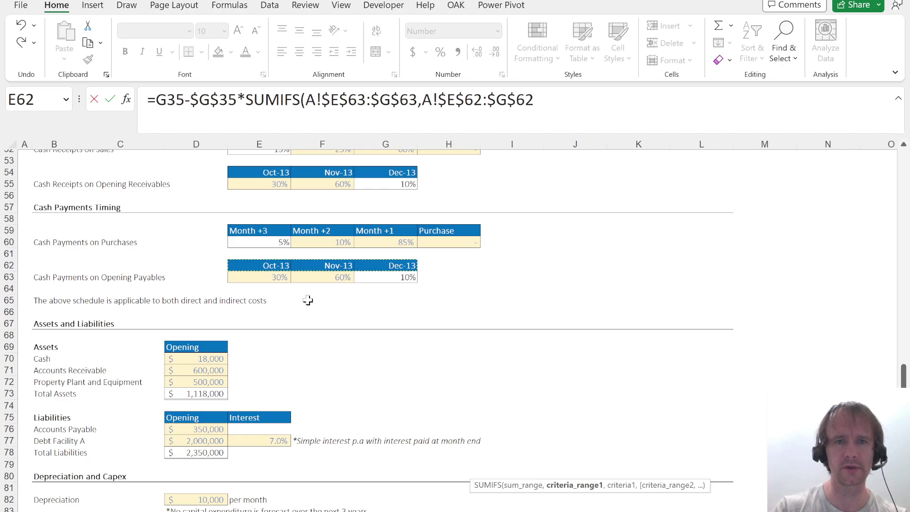
pyautogui.write(',')
pyautogui.hotkey('ctrl', 'pagedown')
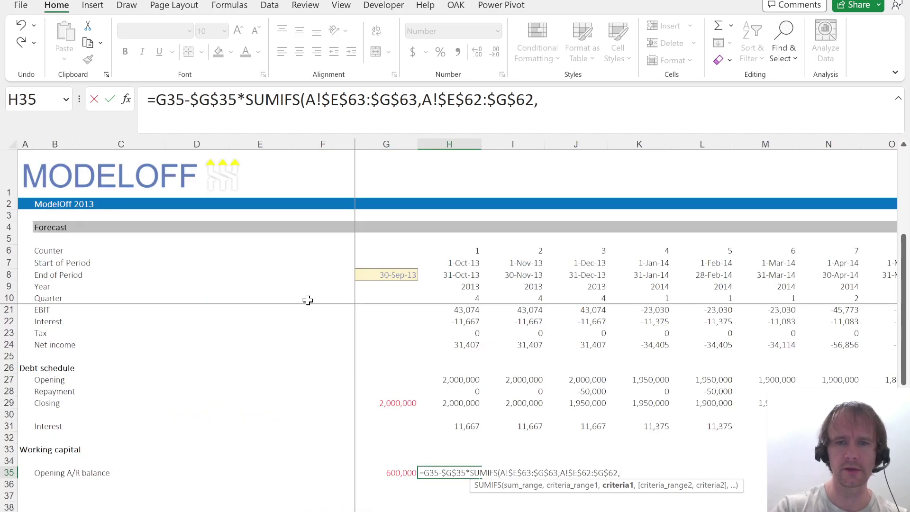
pyautogui.write('H$8')
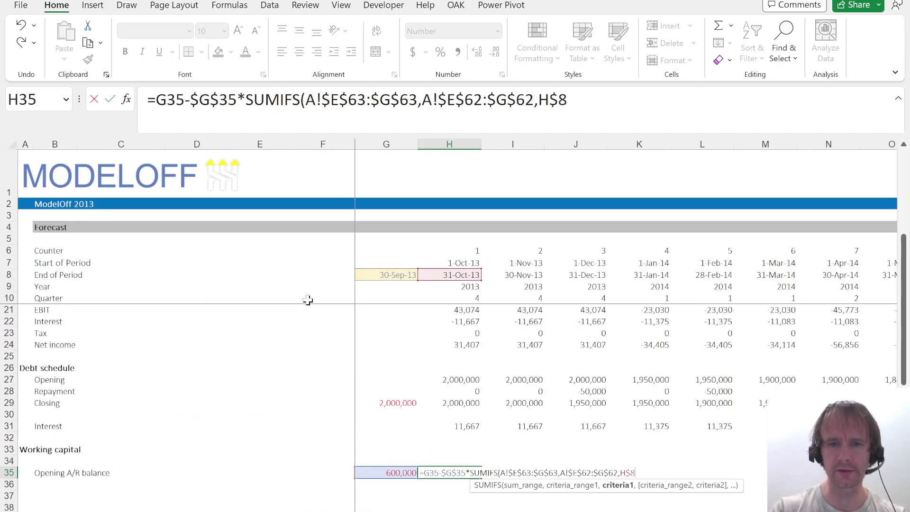
pyautogui.write(')')
pyautogui.hotkey('ctrl', 'Return')
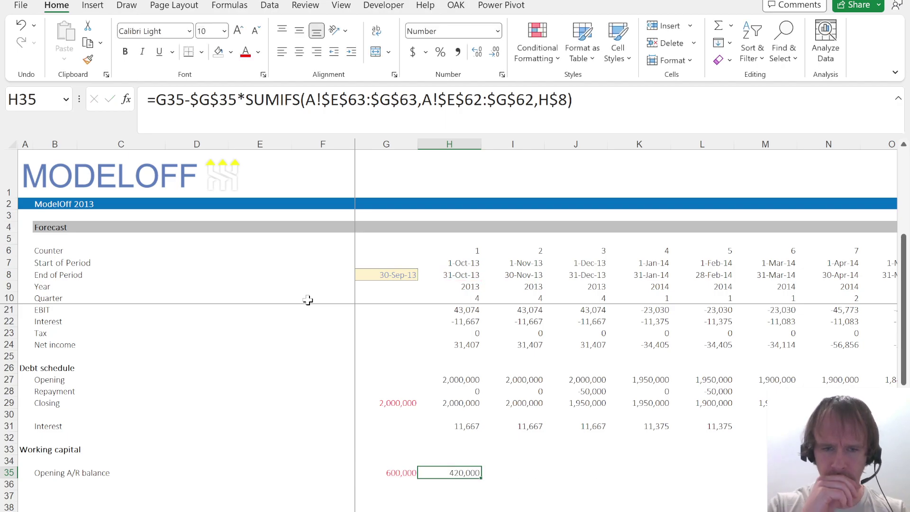
# Fill the H35 formula across the remaining forecast months of the Opening A/R balance row.
pyautogui.hotkey('shift', 'Right')
pyautogui.hotkey('shift', 'Right')
pyautogui.hotkey('ctrl', 'r')
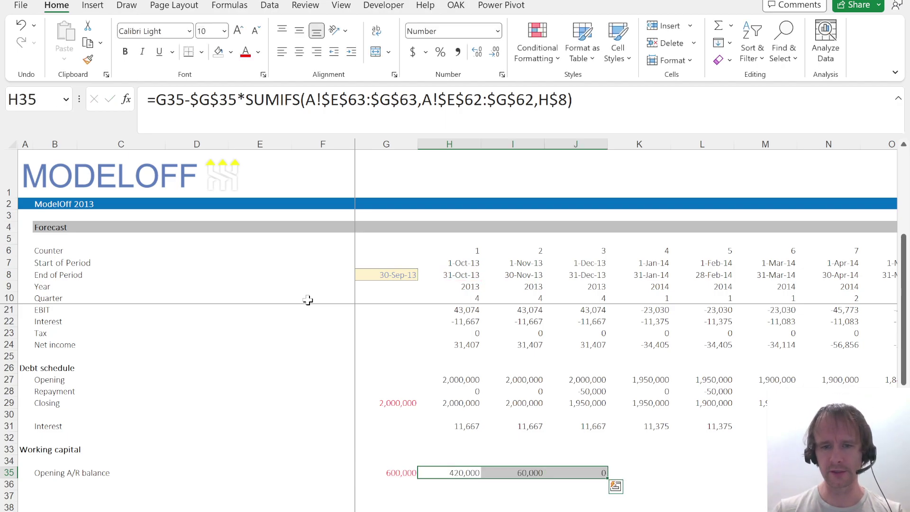
pyautogui.hotkey('ctrl', 'Right')
pyautogui.hotkey('ctrl', 'shift', 'Right')
pyautogui.hotkey('ctrl', 'r')
pyautogui.hotkey('ctrl', 'BackSpace')
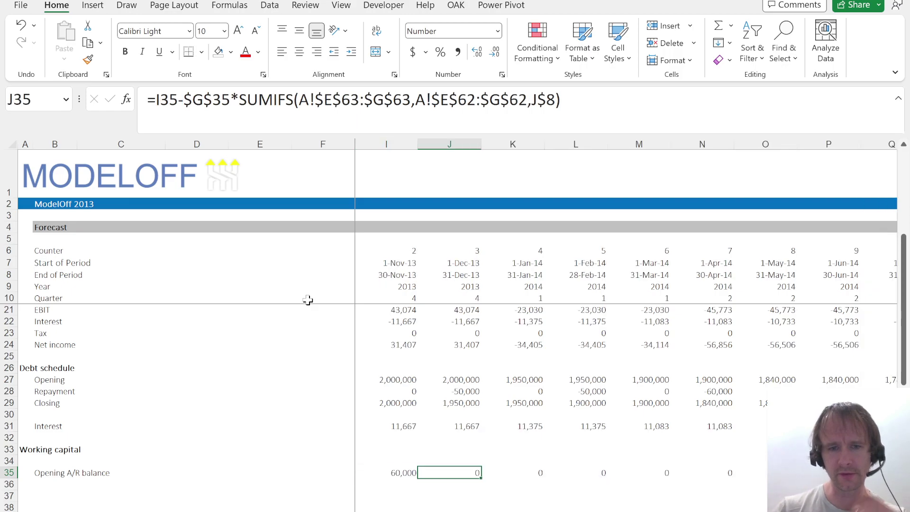
# Add the label "New A/R" in B37, two rows below the opening A/R balance.
pyautogui.press('Left')
pyautogui.press('Left')
pyautogui.press('Left')
pyautogui.press('Left')
pyautogui.press('Left')
pyautogui.press('Left')
pyautogui.press('Left')
pyautogui.press('Left')
pyautogui.press('Down')
pyautogui.press('Down')
pyautogui.write('N')
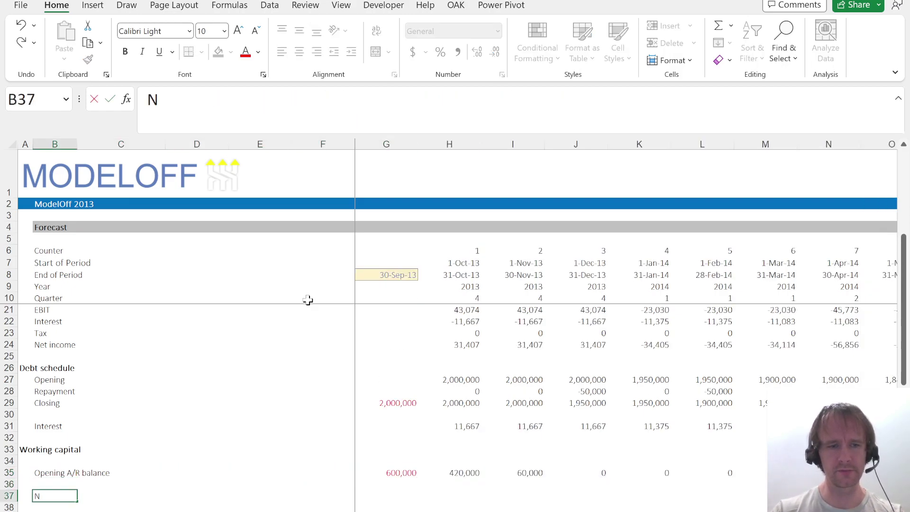
pyautogui.write('ew A/R')
pyautogui.press('Return')
# Indent the label cells beneath "New A/R" and enter "Opening" in B38.
pyautogui.press('Left')
pyautogui.press('Right')
pyautogui.press('Down')
pyautogui.press('Down')
pyautogui.press('Up')
pyautogui.press('Up')
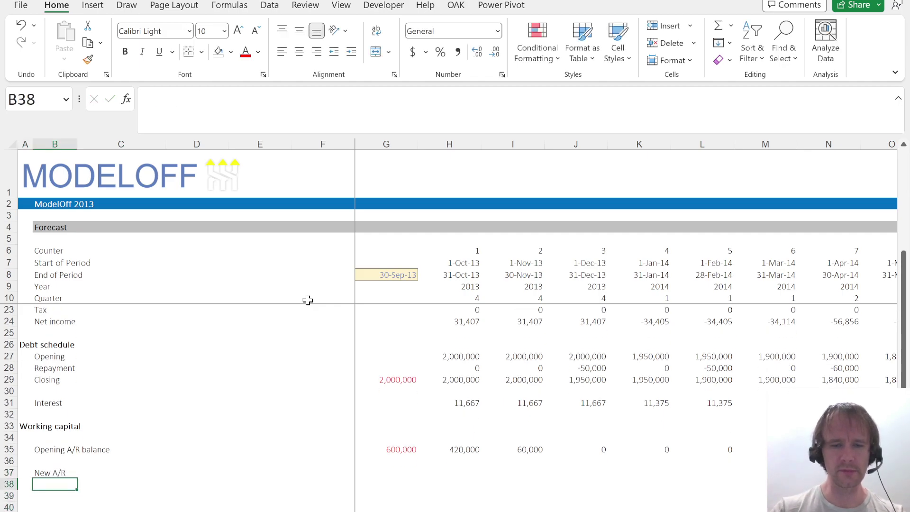
pyautogui.hotkey('shift', 'Down')
pyautogui.hotkey('shift', 'Down')
pyautogui.hotkey('shift', 'Up')
pyautogui.hotkey('shift', 'Up')
pyautogui.press('Right')
pyautogui.press('Left')
pyautogui.write('Opening')
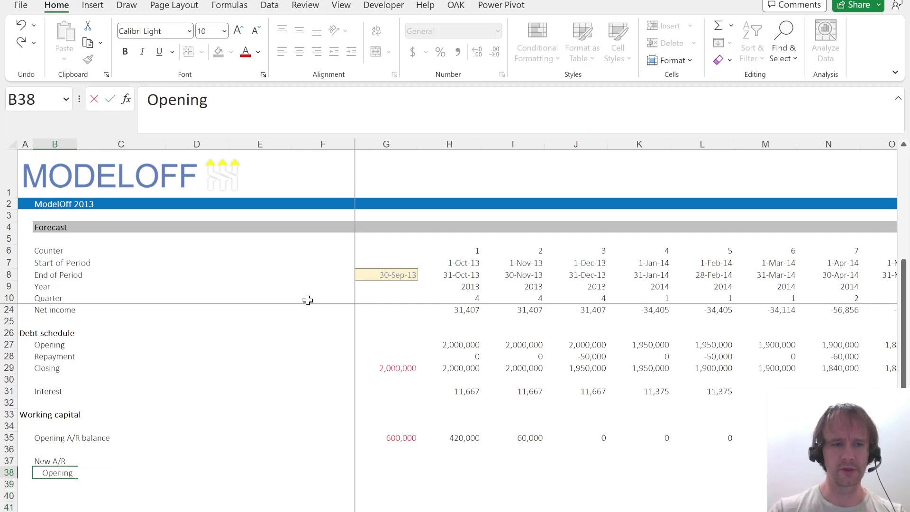
pyautogui.press('Return')
# Add the labels "Sales", "Receipts" and "Closing" in B39:B41.
pyautogui.write('Sales')
pyautogui.press('Return')
pyautogui.write('Rec')
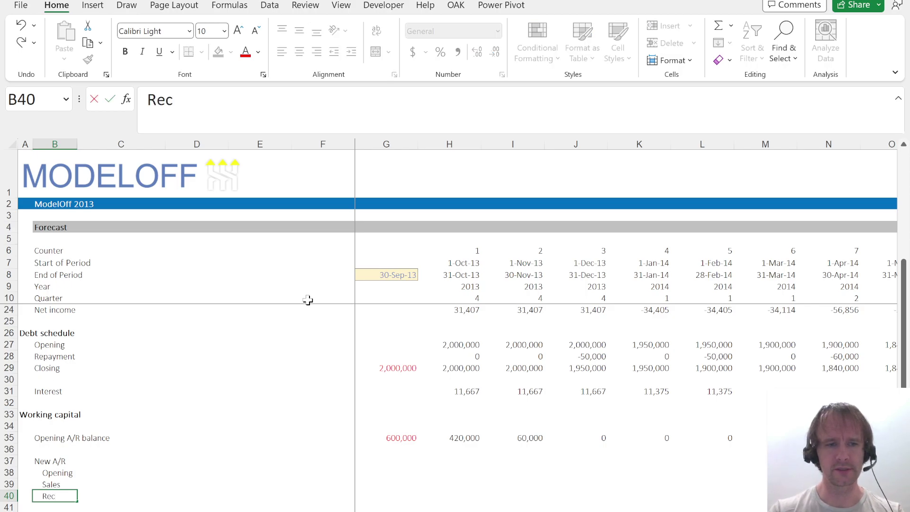
pyautogui.write('eipts')
pyautogui.press('Return')
pyautogui.write('Closing')
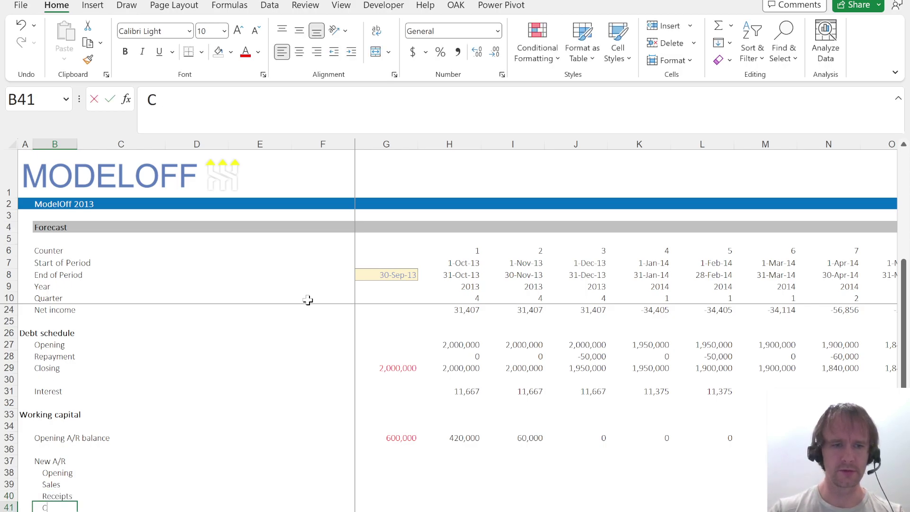
pyautogui.press('Return')
# Copy the opening A/R balance cell G35 to G41 in the Closing row and overwrite its value with 0.
pyautogui.press('Up')
pyautogui.press('Up')
pyautogui.press('Up')
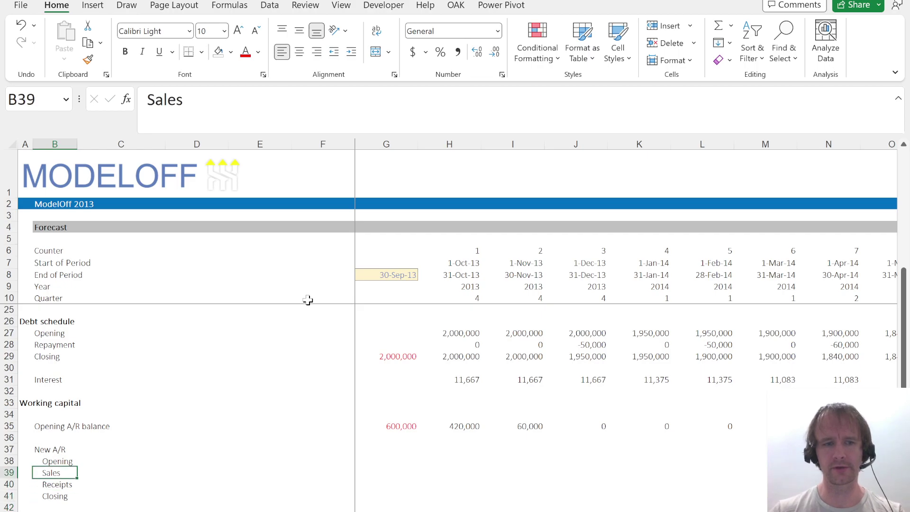
pyautogui.hotkey('shift', 'space')
pyautogui.press('Down')
pyautogui.hotkey('shift', 'space')
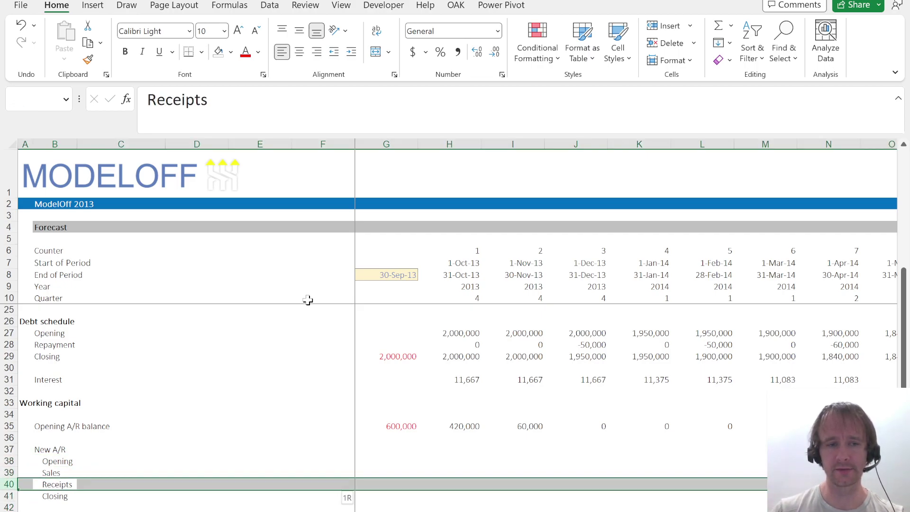
pyautogui.press('Down')
pyautogui.press('Right')
pyautogui.press('Right')
pyautogui.press('Right')
pyautogui.press('Right')
pyautogui.press('Right')
pyautogui.press('Up')
pyautogui.press('Up')
pyautogui.press('Up')
pyautogui.press('Up')
pyautogui.press('Up')
pyautogui.press('Up')
pyautogui.hotkey('ctrl', 'c')
pyautogui.press('Down')
pyautogui.press('Down')
pyautogui.press('Down')
pyautogui.press('Down')
pyautogui.press('Down')
pyautogui.press('Down')
pyautogui.hotkey('ctrl', 'v')
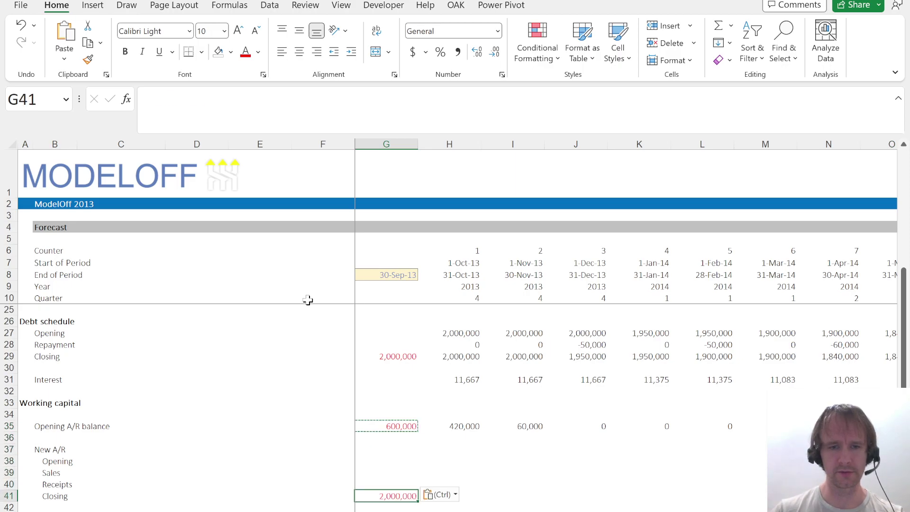
pyautogui.write('0')
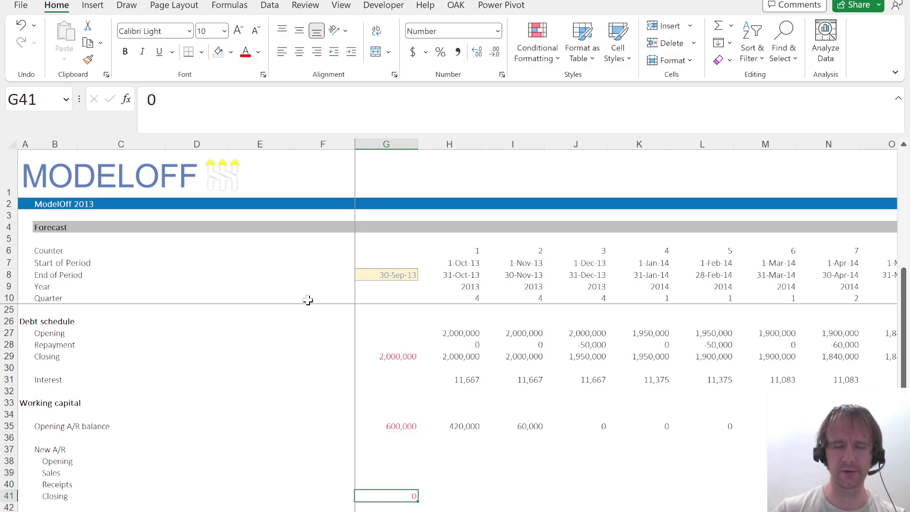
# Link the New A/R Opening balance in H38 to the prior closing balance with =G41 and fill it across the forecast months.
pyautogui.press('Up')
pyautogui.press('Up')
pyautogui.press('Up')
pyautogui.press('Right')
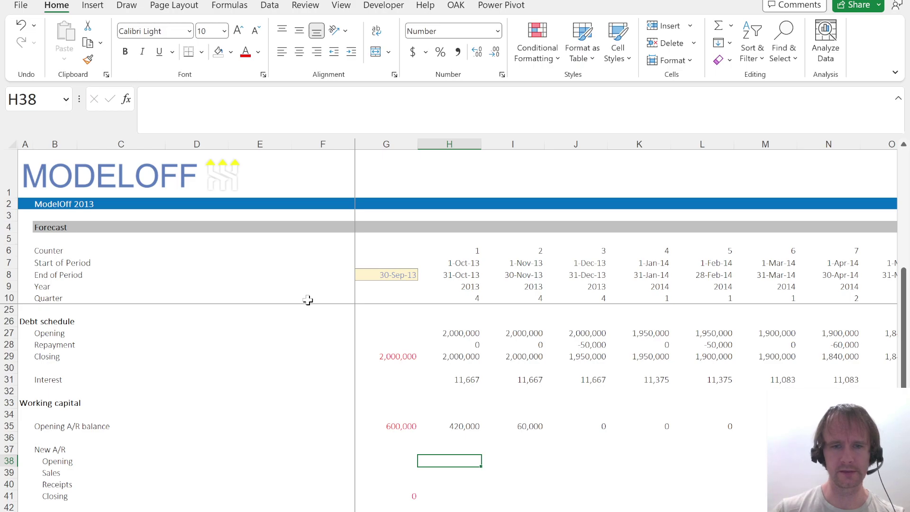
pyautogui.write('=')
pyautogui.press('Left')
pyautogui.press('Down')
pyautogui.press('Down')
pyautogui.press('Down')
pyautogui.press('Return')
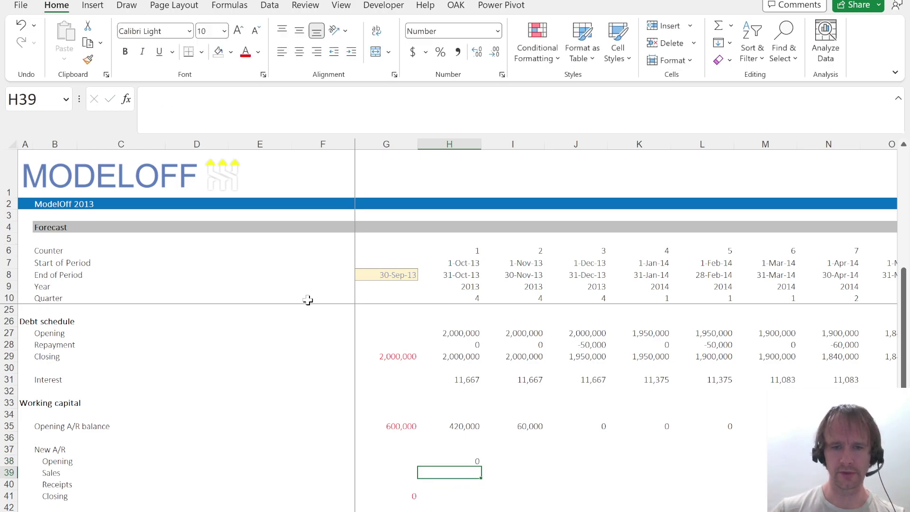
pyautogui.press('Up')
pyautogui.hotkey('ctrl', 'shift', 'Right')
pyautogui.hotkey('ctrl', 'r')
# Calculate the New A/R Closing balance in H41 with =SUM(H38:H40) and fill it across the forecast months.
pyautogui.press('Down')
pyautogui.press('Down')
pyautogui.press('Down')
pyautogui.press('Left')
pyautogui.press('Right')
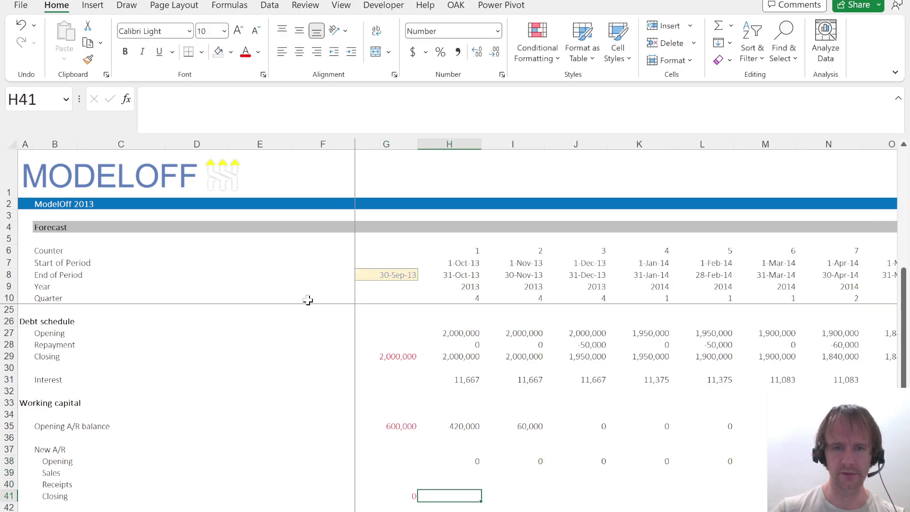
pyautogui.write('=sum(')
pyautogui.press('Up')
pyautogui.hotkey('shift', 'Up')
pyautogui.hotkey('shift', 'Up')
pyautogui.hotkey('ctrl', 'Return')
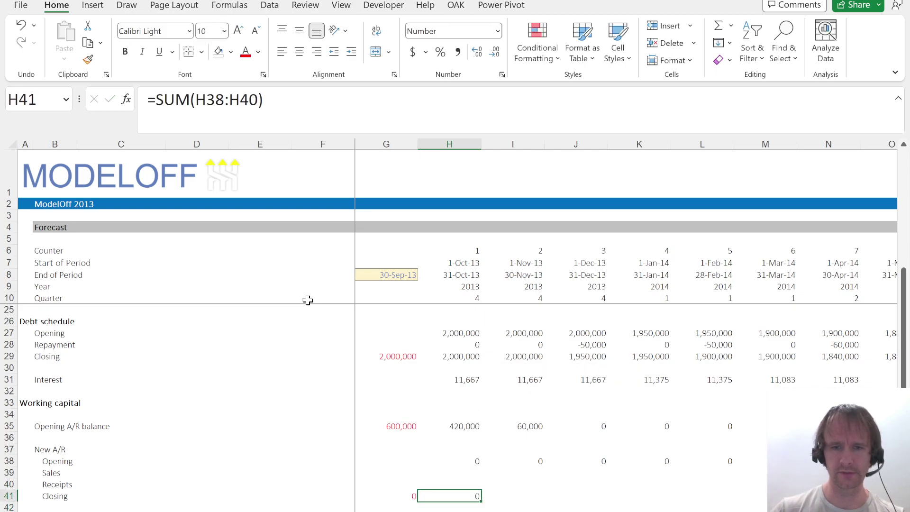
pyautogui.hotkey('ctrl', 'shift', 'Right')
pyautogui.hotkey('ctrl', 'r')
# Link New A/R Sales in H39 to Revenue with =H15 and fill it across the forecast months.
pyautogui.press('Left')
pyautogui.press('Up')
pyautogui.press('Up')
pyautogui.press('Right')
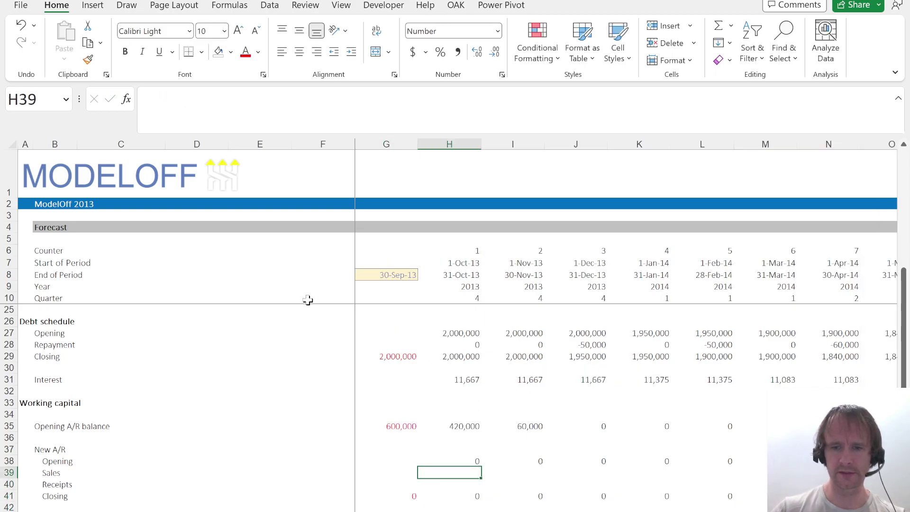
pyautogui.write('=')
pyautogui.press('Up')
pyautogui.press('Up')
pyautogui.press('Up')
pyautogui.press('Up')
pyautogui.press('Up')
pyautogui.press('Up')
pyautogui.press('Up')
pyautogui.press('Up')
pyautogui.press('Up')
pyautogui.press('Up')
pyautogui.press('Up')
pyautogui.press('Up')
pyautogui.press('Up')
pyautogui.press('Up')
pyautogui.press('Up')
pyautogui.press('Up')
pyautogui.press('Up')
pyautogui.press('Up')
pyautogui.press('Up')
pyautogui.press('Up')
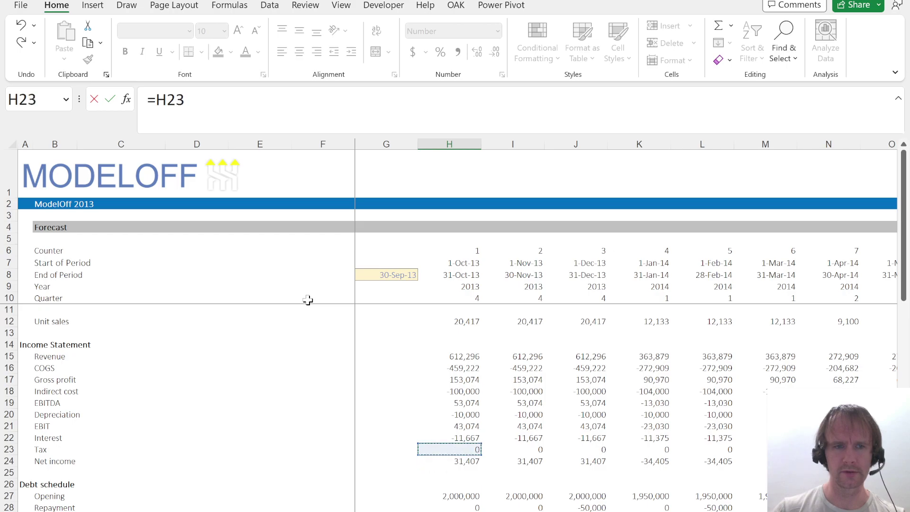
pyautogui.press('Return')
pyautogui.press('Up')
pyautogui.hotkey('ctrl', 'shift', 'Right')
pyautogui.hotkey('ctrl', 'r')
pyautogui.press('Left')
pyautogui.press('Right')
pyautogui.press('Down')
pyautogui.press('Down')
pyautogui.press('Left')
pyautogui.press('Right')
pyautogui.press('Up')
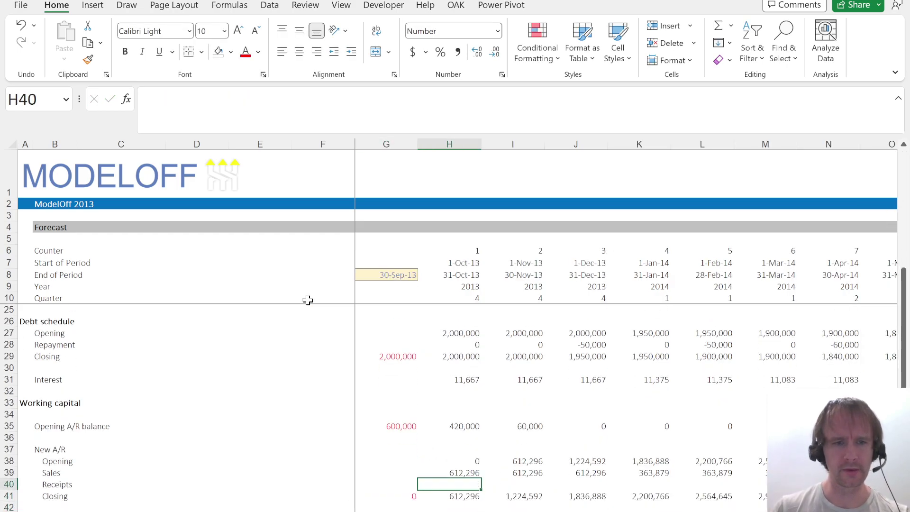
pyautogui.hotkey('shift', 'Left')
pyautogui.hotkey('shift', 'Left')
pyautogui.hotkey('shift', 'Left')
pyautogui.hotkey('shift', 'Left')
pyautogui.press('Up')
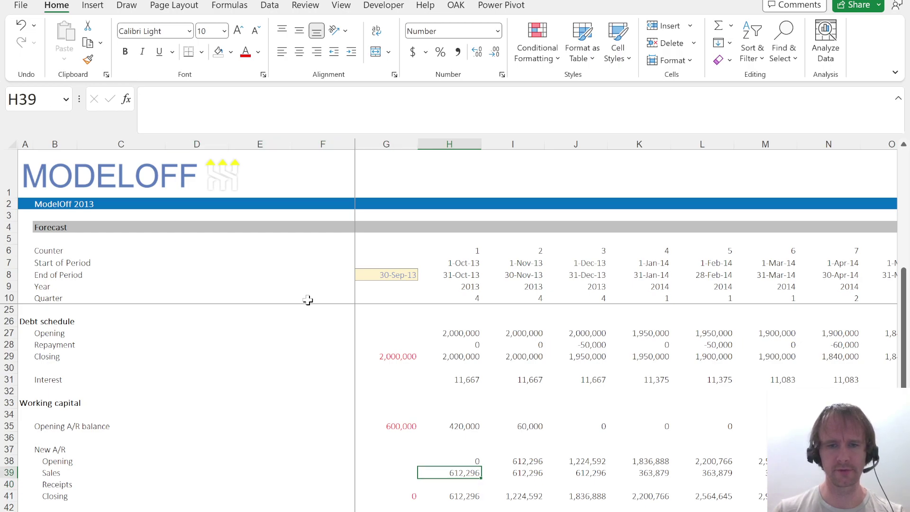
pyautogui.press('Down')
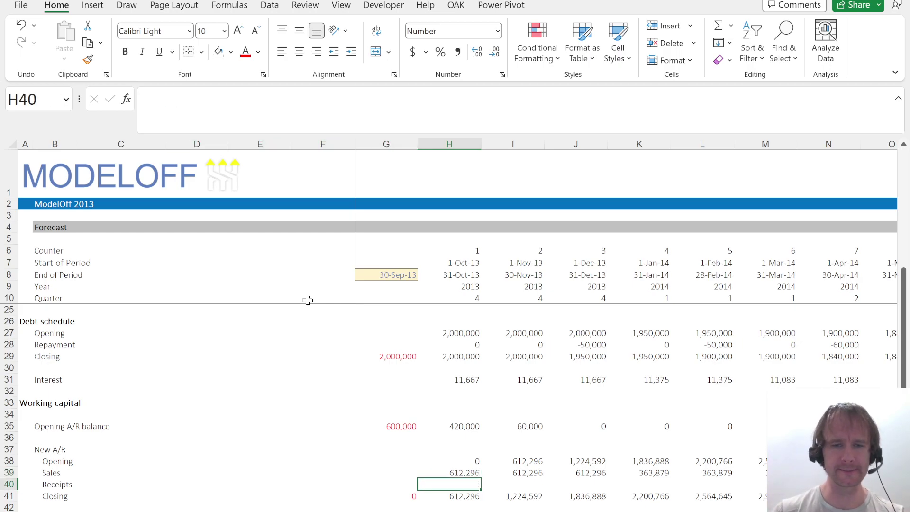
# Examine the Cash Receipts on Sales timing percentages in E52:H52 of the assumptions sheet, from the sale month back to Month +3.
pyautogui.hotkey('ctrl', 'pageup')
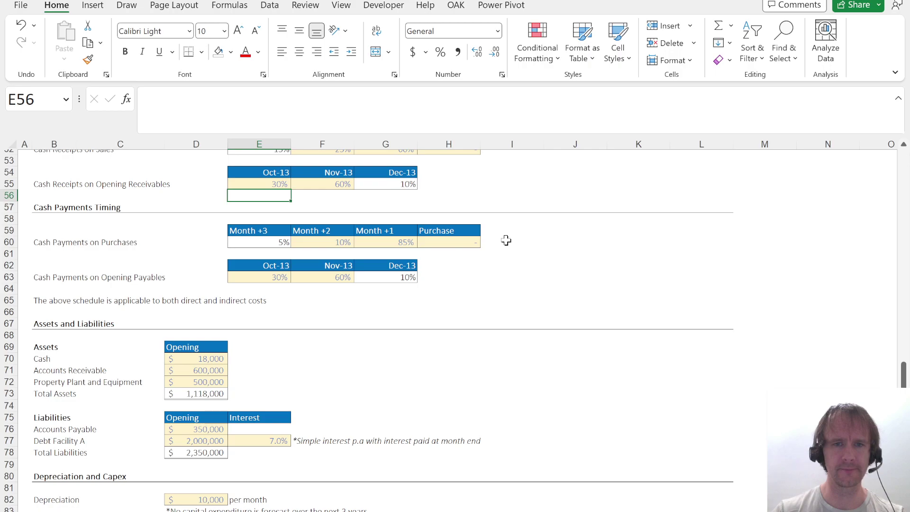
pyautogui.scroll(2, 394, 255)
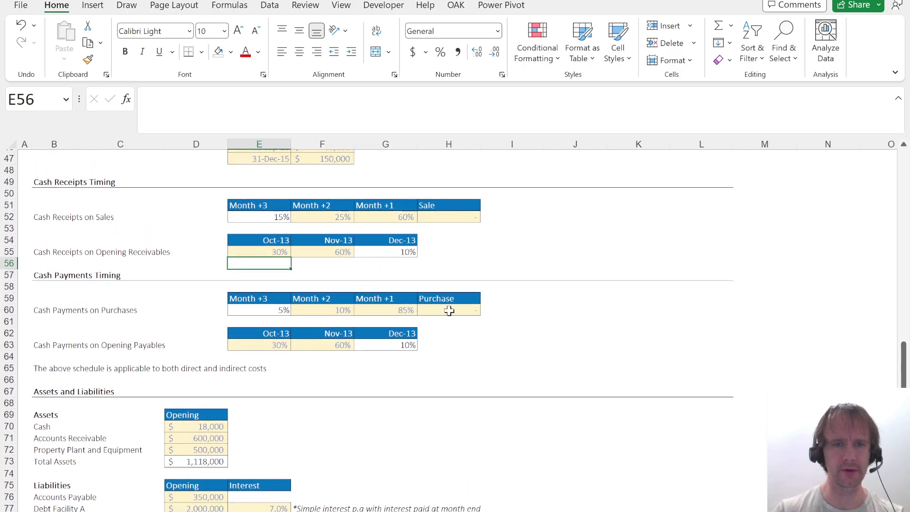
pyautogui.click(441, 216)
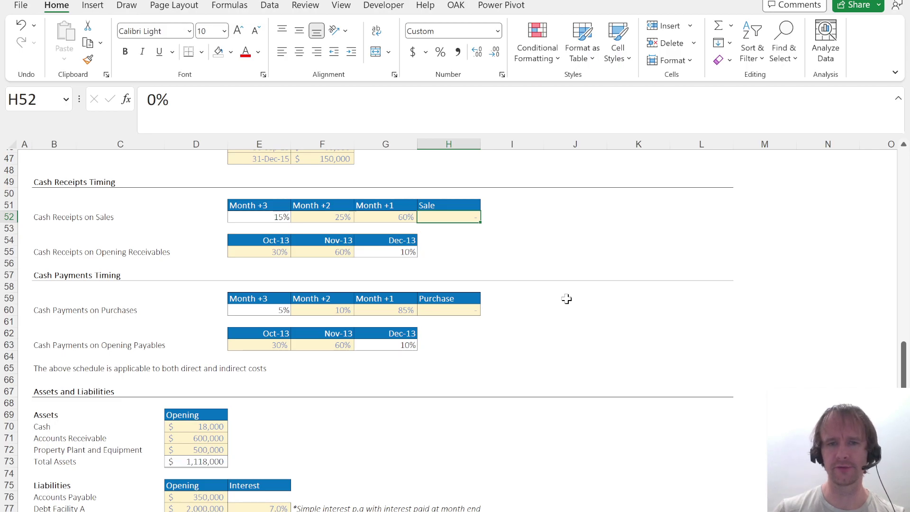
pyautogui.press('Left')
pyautogui.press('Left')
pyautogui.press('Left')
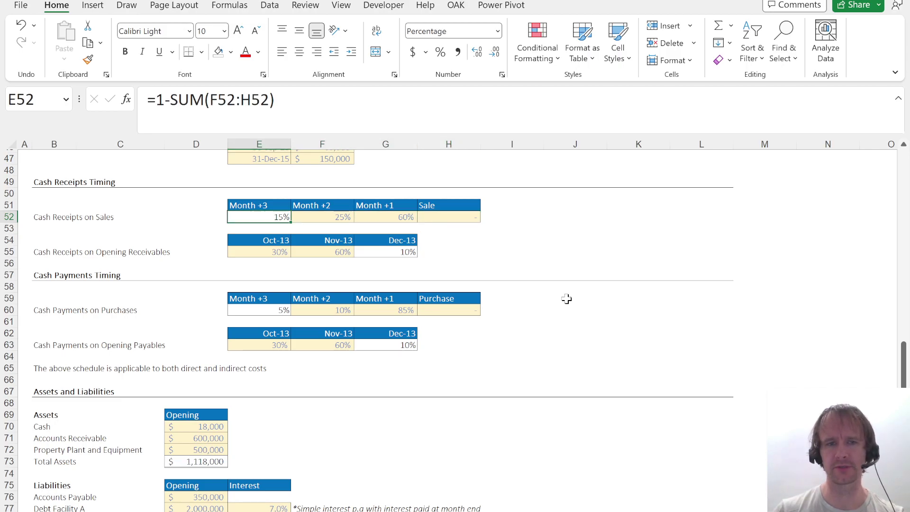
pyautogui.hotkey('ctrl', 'pagedown')
pyautogui.press('Up')
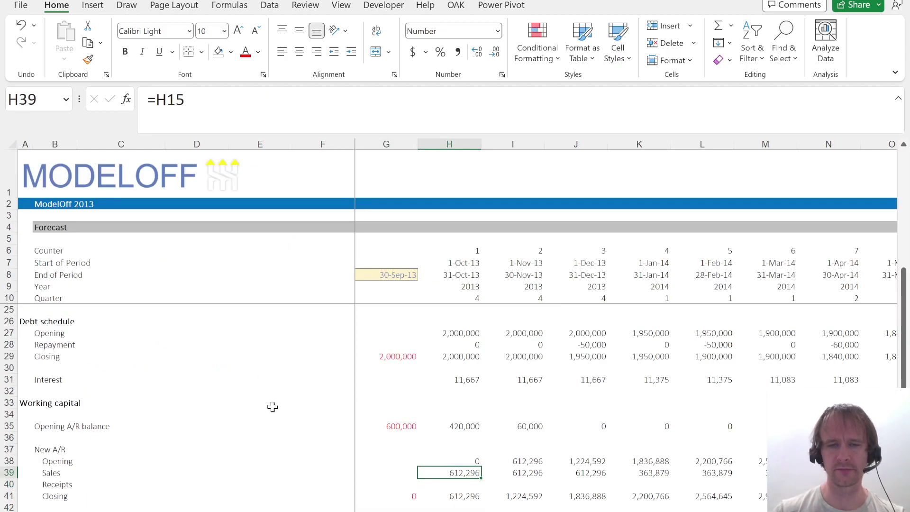
# Apply a thin diagonal crosshatch pattern fill to the blank cells E39:G39 before the first Sales month.
pyautogui.press('Left')
pyautogui.hotkey('shift', 'Left')
pyautogui.hotkey('shift', 'Left')
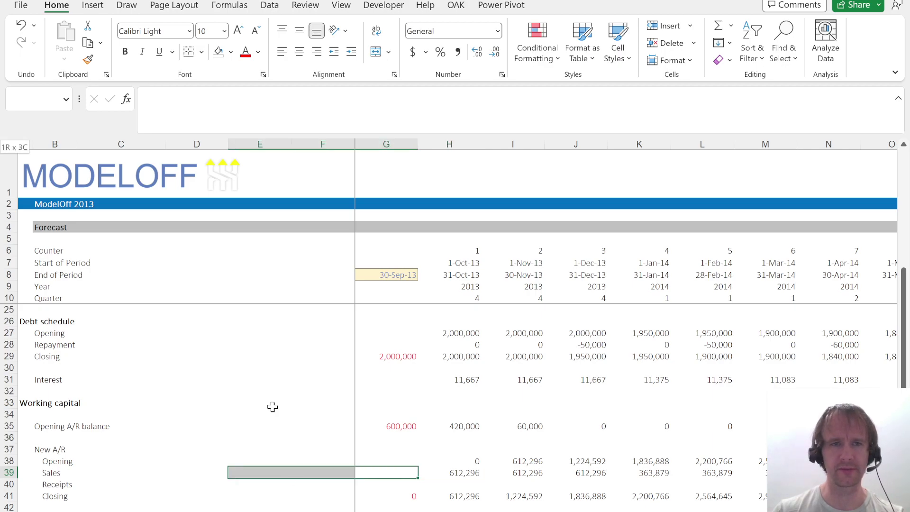
pyautogui.click(468, 493)
pyautogui.click(458, 484)
pyautogui.click(454, 471)
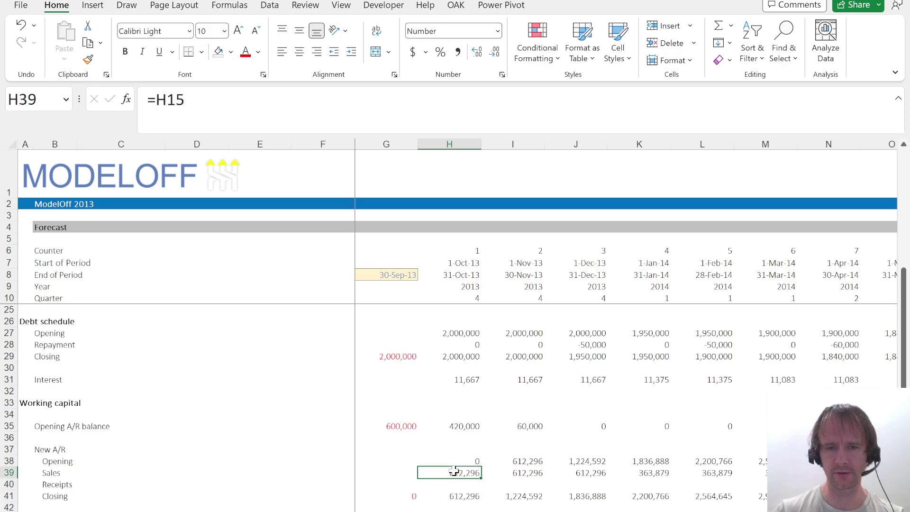
pyautogui.hotkey('shift', 'Left')
pyautogui.hotkey('shift', 'Left')
pyautogui.hotkey('shift', 'Left')
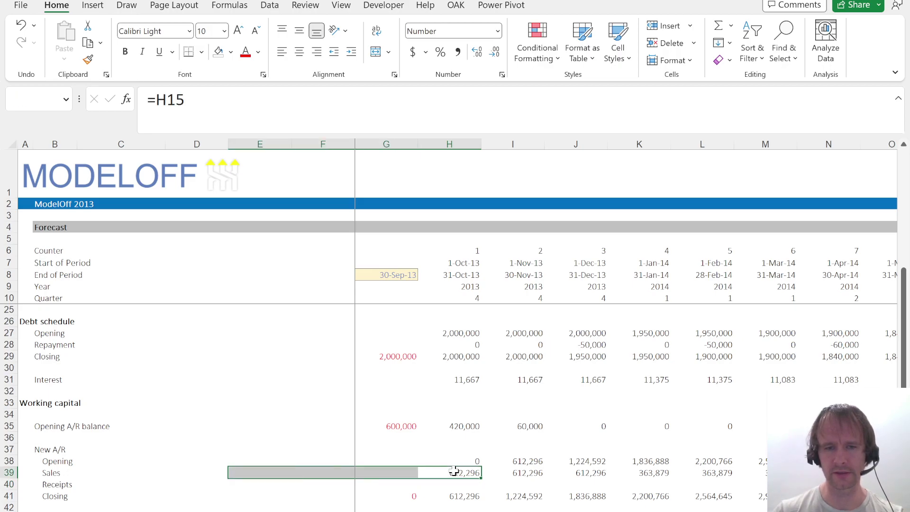
pyautogui.press('Left')
pyautogui.hotkey('shift', 'Left')
pyautogui.hotkey('shift', 'Left')
pyautogui.hotkey('ctrl', '1')
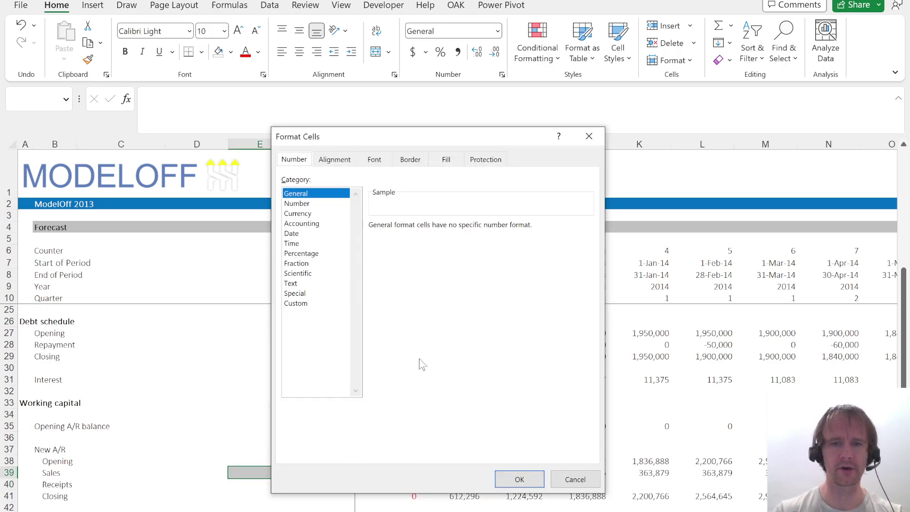
pyautogui.click(445, 160)
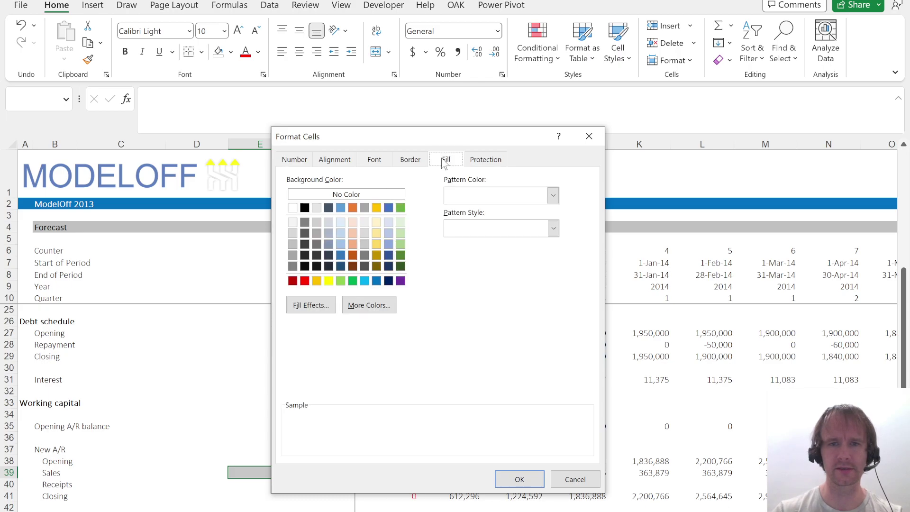
pyautogui.click(507, 198)
pyautogui.click(471, 227)
pyautogui.click(472, 227)
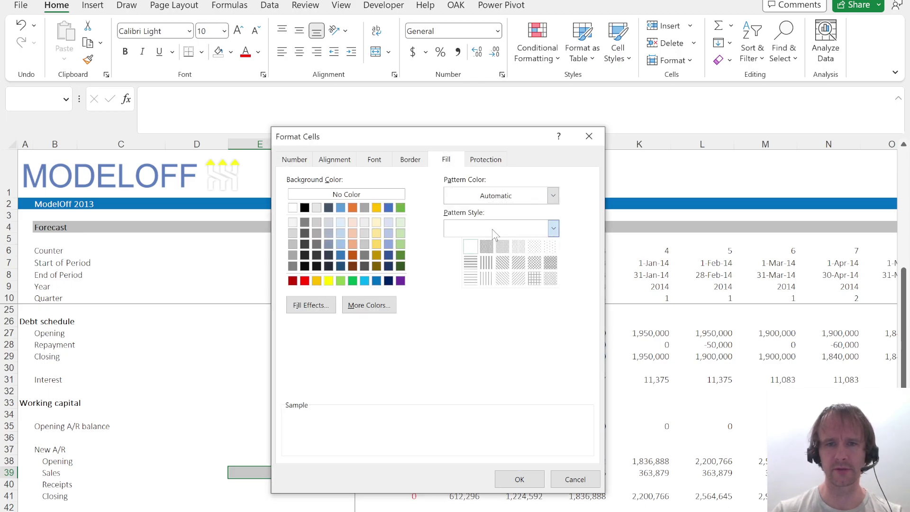
pyautogui.click(555, 283)
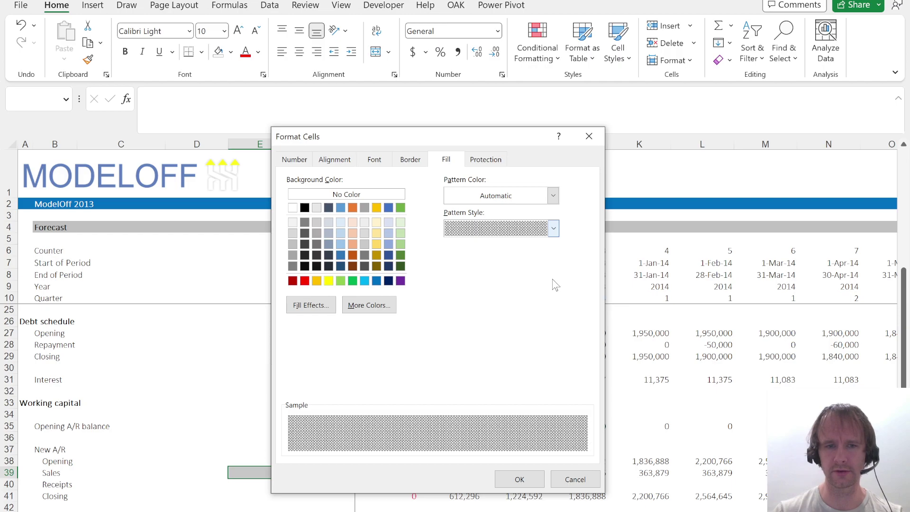
pyautogui.click(519, 479)
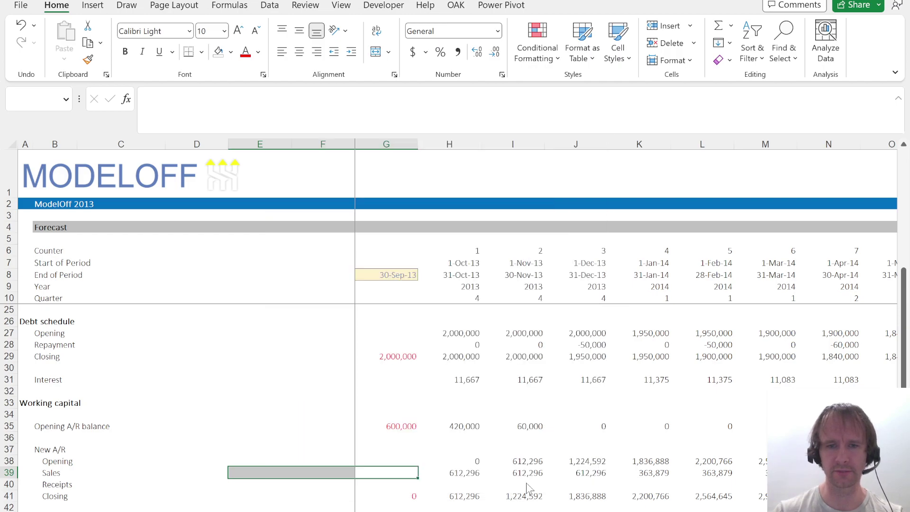
pyautogui.click(459, 479)
pyautogui.write('=sum')
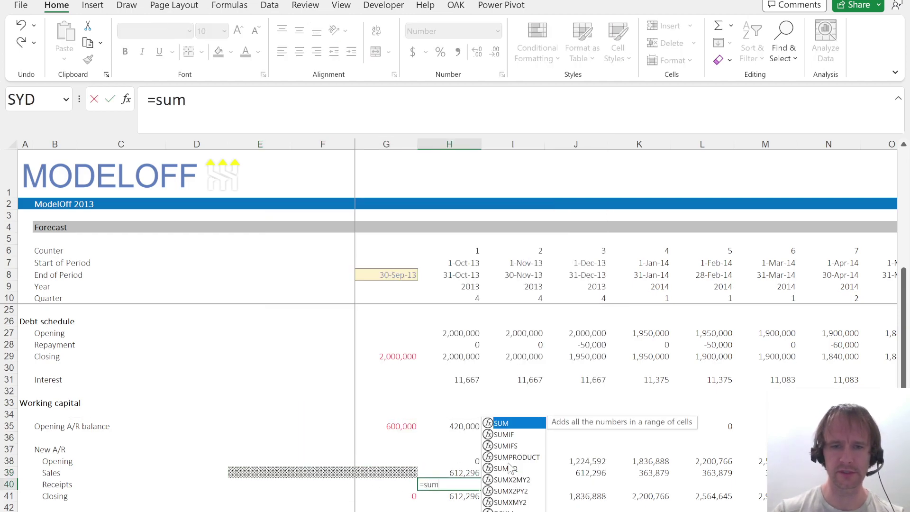
pyautogui.press('Escape')
pyautogui.write('=s')
pyautogui.press('Escape')
pyautogui.press('Escape')
# Calculate the New A/R Receipts in H40 with =-SUMPRODUCT(E39:H39,A!$E$52:$H$52) and copy it into I40.
pyautogui.write('=-sump')
pyautogui.press('Tab')
pyautogui.press('Up')
pyautogui.hotkey('shift', 'Left')
pyautogui.hotkey('shift', 'Left')
pyautogui.hotkey('shift', 'Left')
pyautogui.write(',')
pyautogui.scroll(-8, 508, 462)
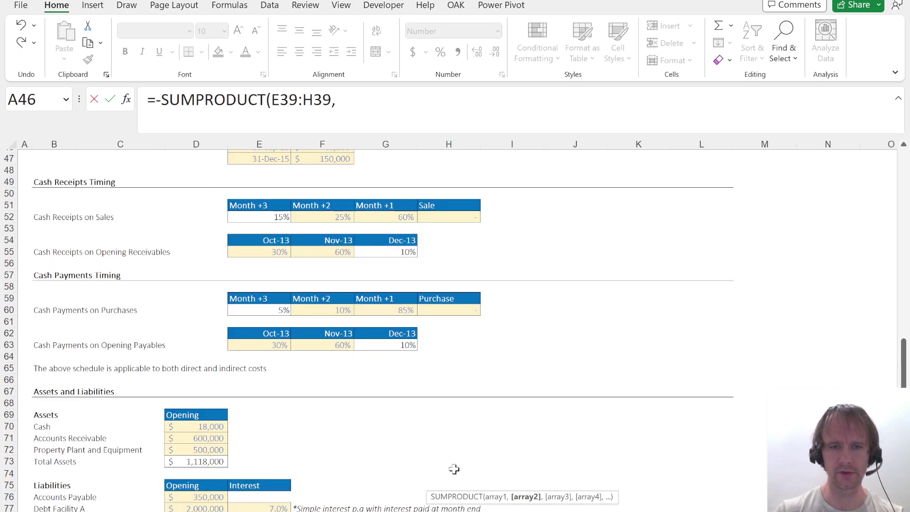
pyautogui.click(450, 218)
pyautogui.hotkey('shift', 'Left')
pyautogui.hotkey('shift', 'Left')
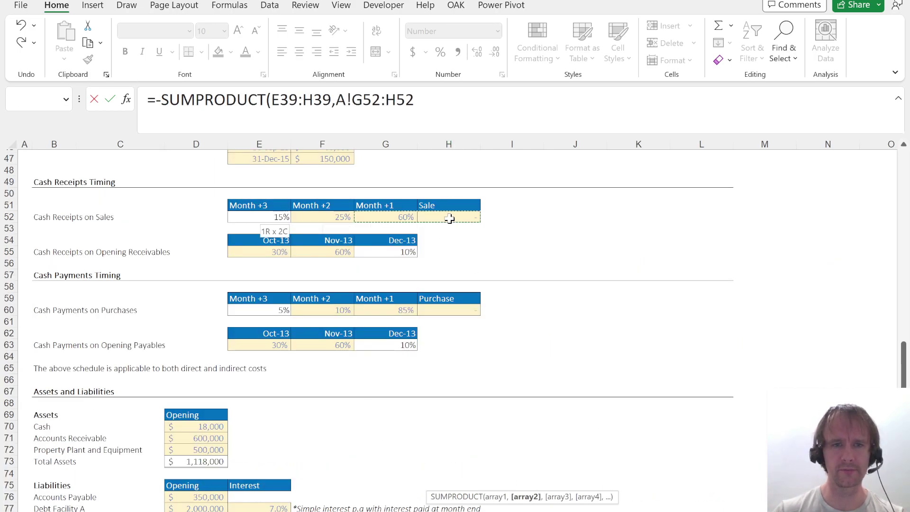
pyautogui.hotkey('shift', 'Left')
pyautogui.press('F4')
pyautogui.write(')')
pyautogui.press('Return')
pyautogui.press('Up')
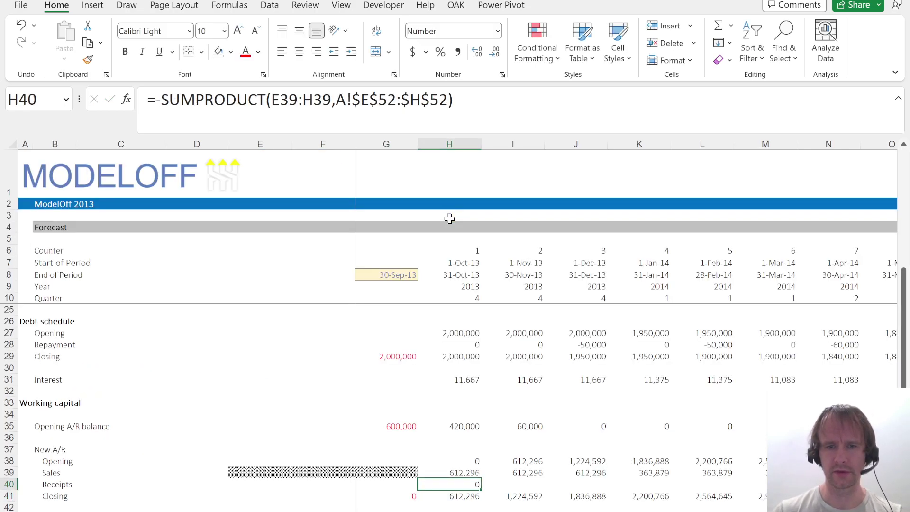
pyautogui.press('Right')
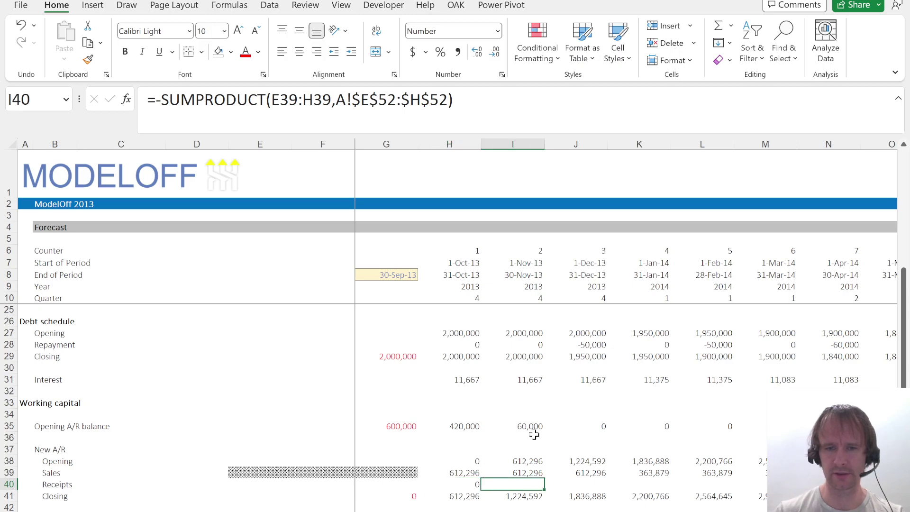
pyautogui.hotkey('ctrl', 'r')
# Check the November receipts against October sales and the Month +1 percentage, and fill the Receipts formula across the forecast months.
pyautogui.moveTo(453, 477); pyautogui.dragTo(502, 477)
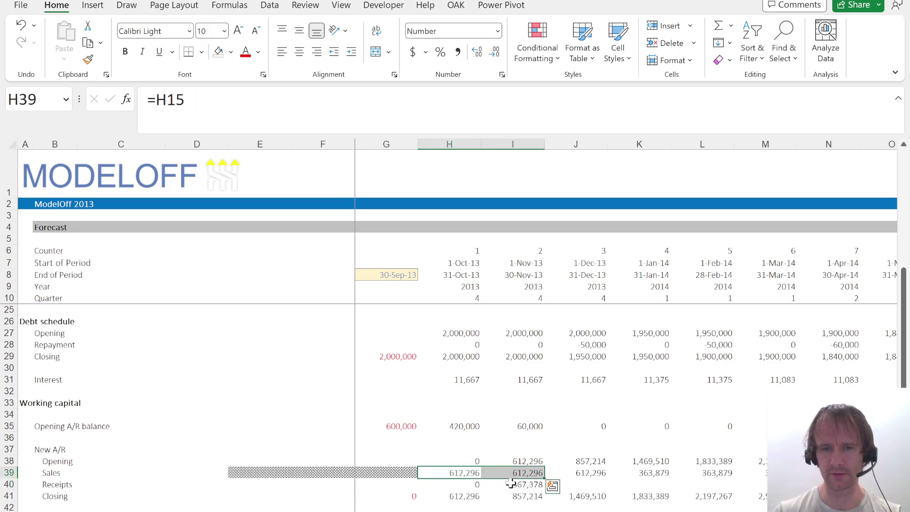
pyautogui.click(511, 483)
pyautogui.click(458, 470)
pyautogui.hotkey('ctrl', 'pageup')
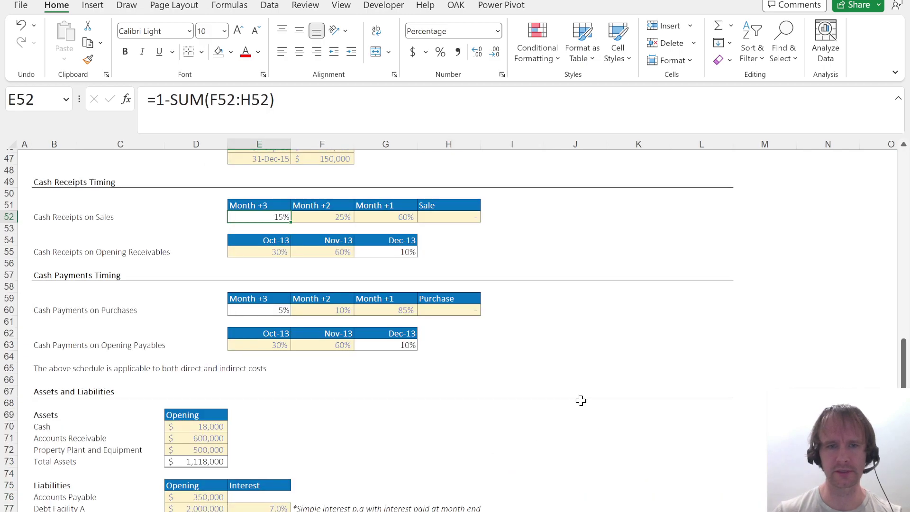
pyautogui.click(397, 216)
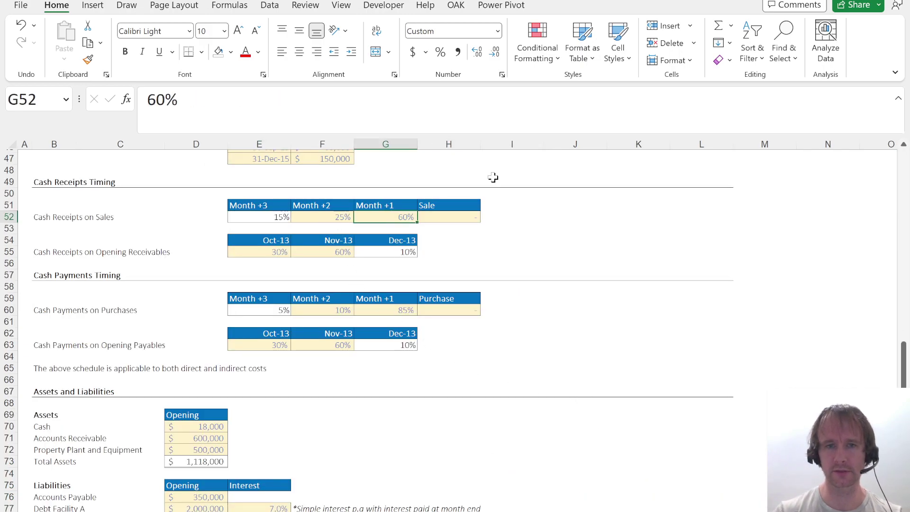
pyautogui.hotkey('ctrl', 'pagedown')
pyautogui.press('Down')
pyautogui.press('Right')
pyautogui.hotkey('ctrl', 'shift', 'Right')
pyautogui.hotkey('ctrl', 'r')
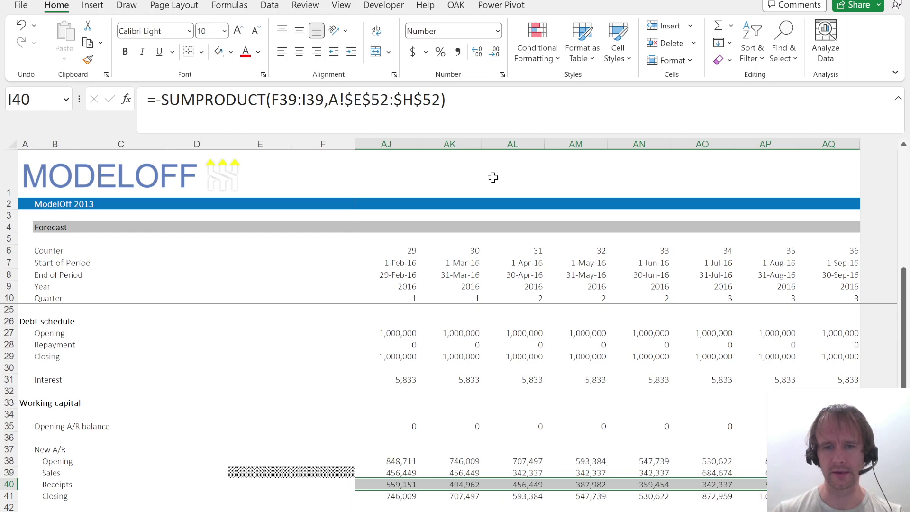
# Examine the Receipts formulas in row 40 against the Sales cells above for the first forecast months.
pyautogui.press('Left')
pyautogui.press('Right')
pyautogui.press('Right')
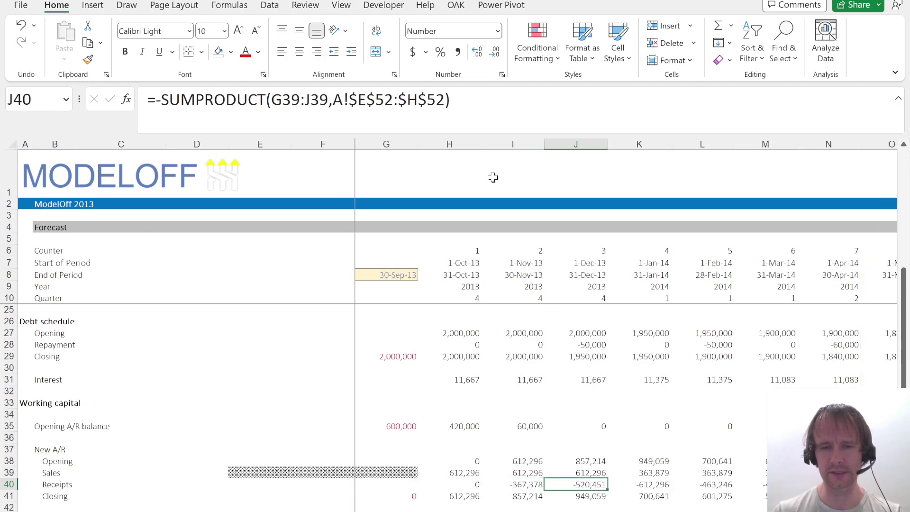
pyautogui.press('Left')
pyautogui.press('Up')
pyautogui.press('Right')
pyautogui.press('Right')
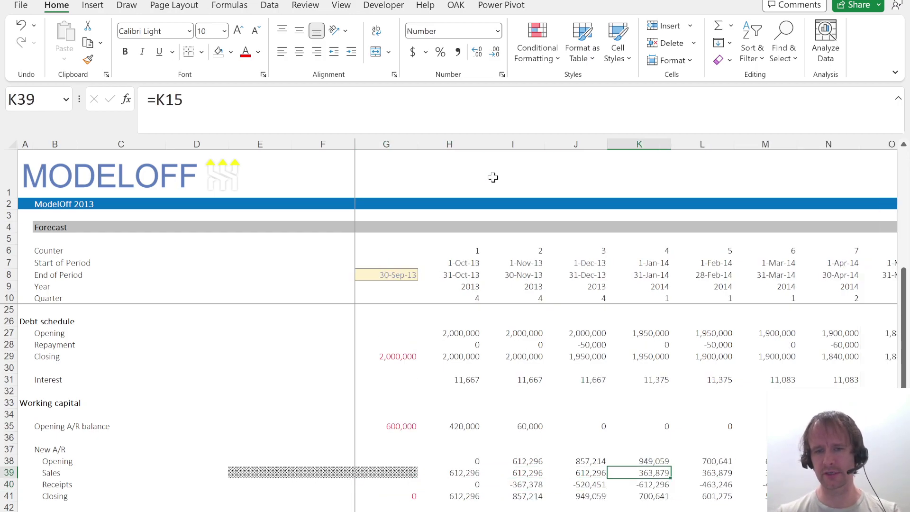
# Test the New A/R schedule by clearing the Sales in AJ39:AN39, and undo the deletion.
pyautogui.hotkey('ctrl', 'Right')
pyautogui.press('Left')
pyautogui.press('Left')
pyautogui.press('Left')
pyautogui.hotkey('shift', 'Left')
pyautogui.hotkey('shift', 'Left')
pyautogui.hotkey('shift', 'Left')
pyautogui.hotkey('shift', 'Left')
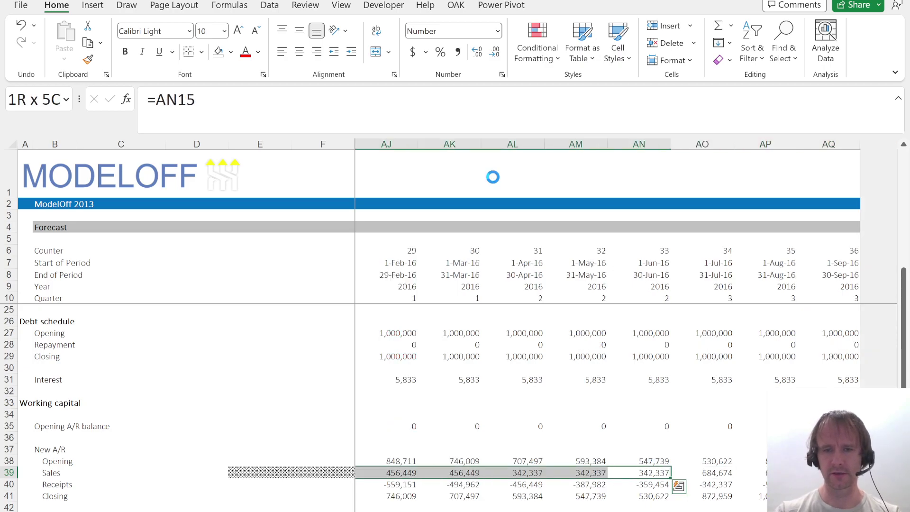
pyautogui.press('Delete')
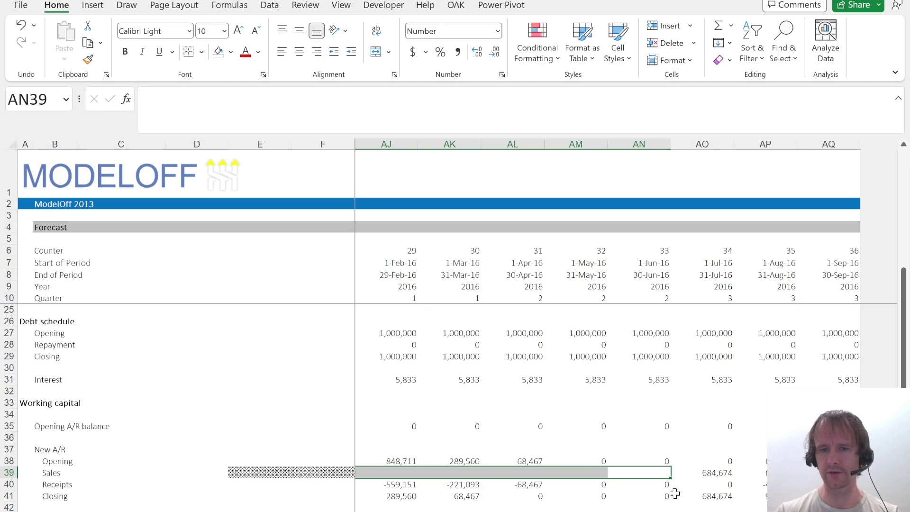
pyautogui.hotkey('ctrl', 'z')
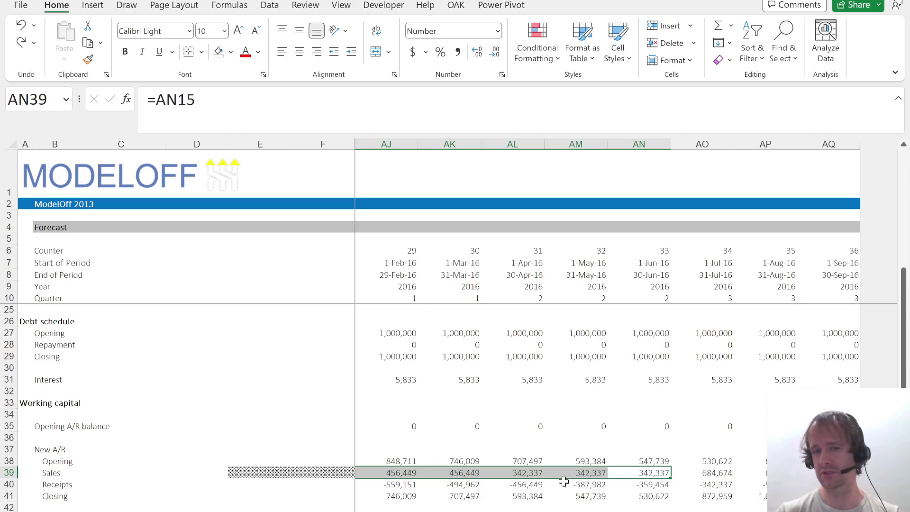
# Copy the Opening A/R balance and New A/R block in rows 35:41 and paste it starting at row 43.
pyautogui.hotkey('ctrl', 'Left')
pyautogui.press('Left')
pyautogui.press('Left')
pyautogui.press('Left')
pyautogui.hotkey('shift', 'Right')
pyautogui.hotkey('shift', 'Right')
pyautogui.hotkey('ctrl', 'c')
pyautogui.press('Down')
pyautogui.press('Up')
pyautogui.hotkey('ctrl', 'Left')
pyautogui.press('Up')
pyautogui.press('Up')
pyautogui.press('Up')
pyautogui.press('Up')
pyautogui.hotkey('shift', 'space')
pyautogui.hotkey('shift', 'Down')
pyautogui.hotkey('shift', 'Down')
pyautogui.hotkey('shift', 'Down')
pyautogui.hotkey('shift', 'Down')
pyautogui.hotkey('shift', 'Down')
pyautogui.hotkey('shift', 'Down')
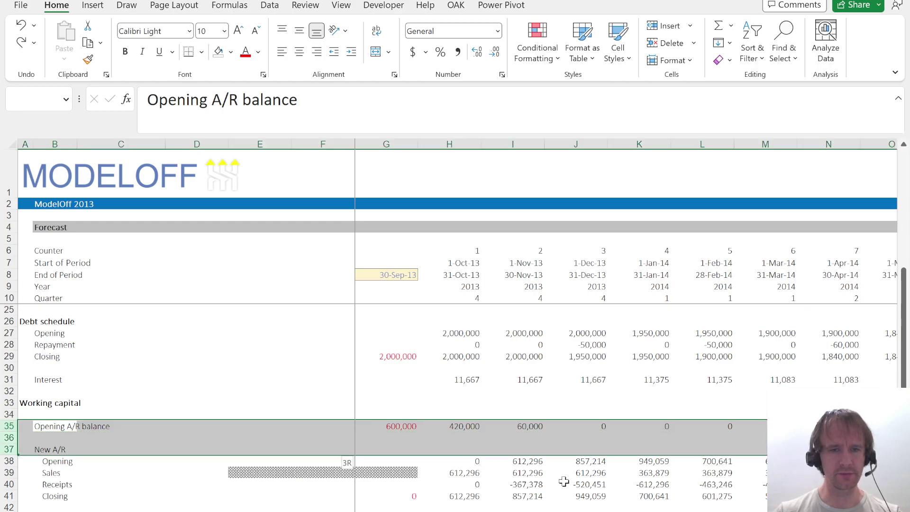
pyautogui.hotkey('ctrl', 'c')
pyautogui.press('Down')
pyautogui.press('Down')
pyautogui.press('Down')
pyautogui.press('Down')
pyautogui.press('Down')
pyautogui.press('Down')
pyautogui.press('Down')
pyautogui.press('Down')
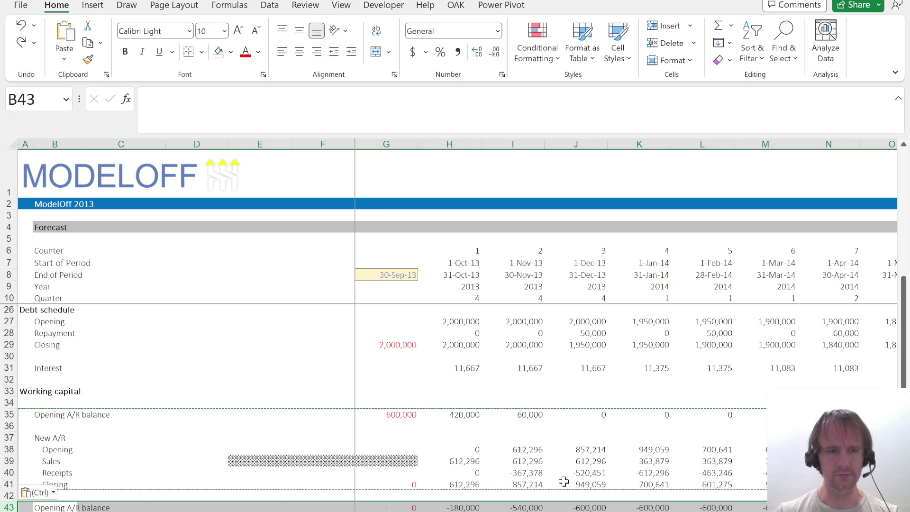
pyautogui.press('Return')
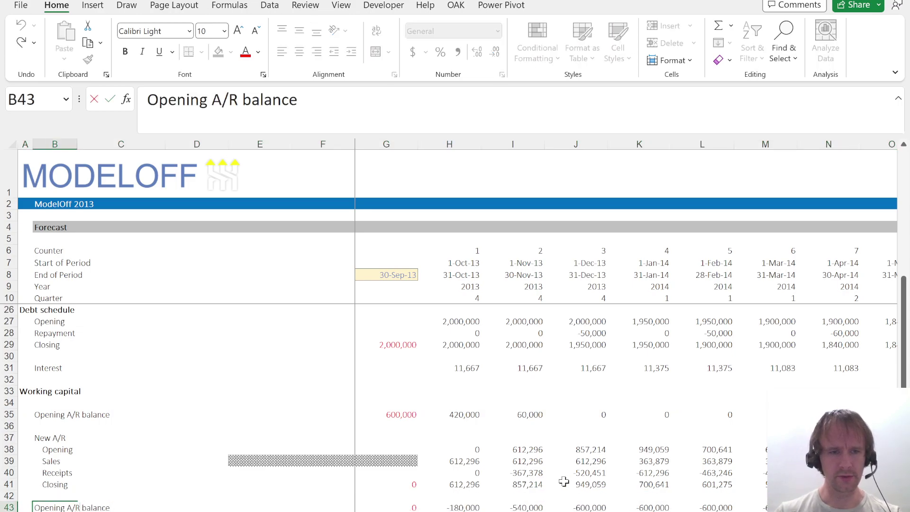
# Relabel the copied block as "Opening A/P balance" in B43 and "New A/P" in B45.
pyautogui.press('BackSpace')
pyautogui.write('P')
pyautogui.press('Return')
pyautogui.press('Down')
pyautogui.press('Down')
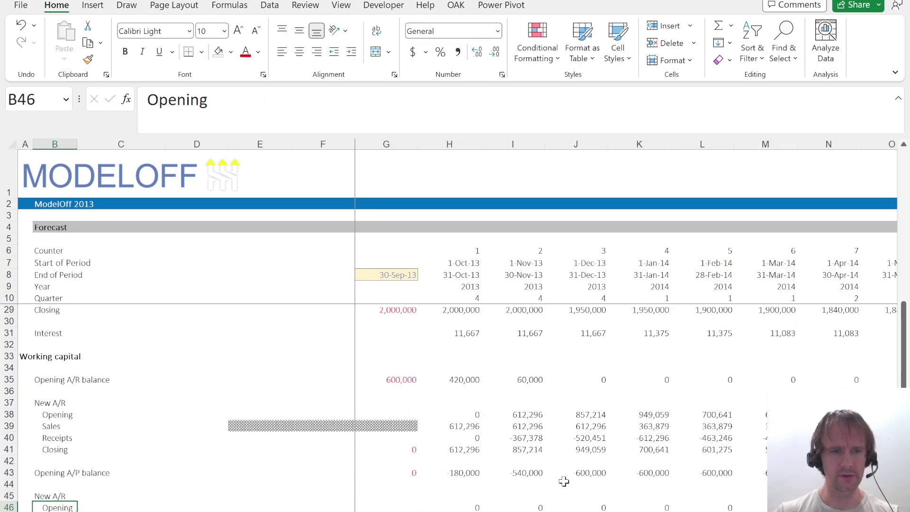
pyautogui.press('Up')
pyautogui.write('P')
pyautogui.press('Return')
# Link the Opening A/P balance in G43 to the Accounts Payable opening amount in D76 of the assumptions sheet.
pyautogui.press('Up')
pyautogui.press('Up')
pyautogui.hotkey('ctrl', 'Right')
pyautogui.write('=')
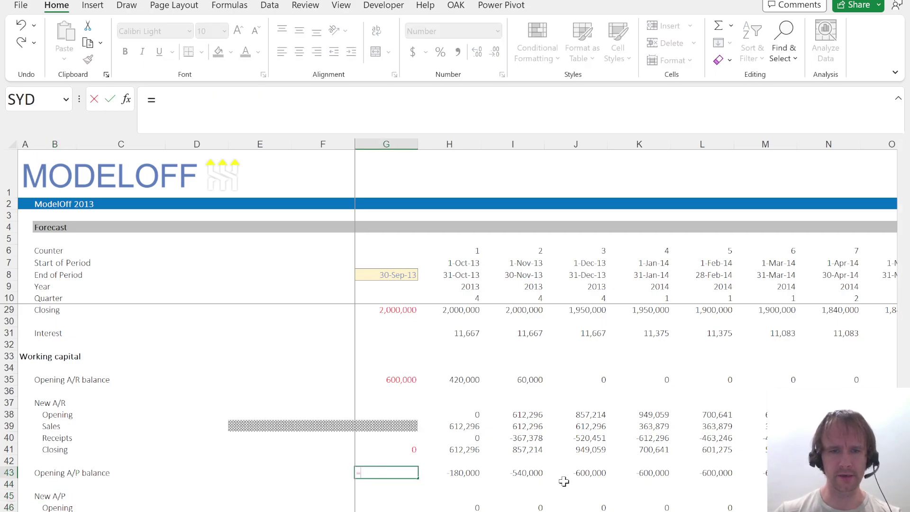
pyautogui.hotkey('ctrl', 'pageup')
pyautogui.scroll(-2, 305, 474)
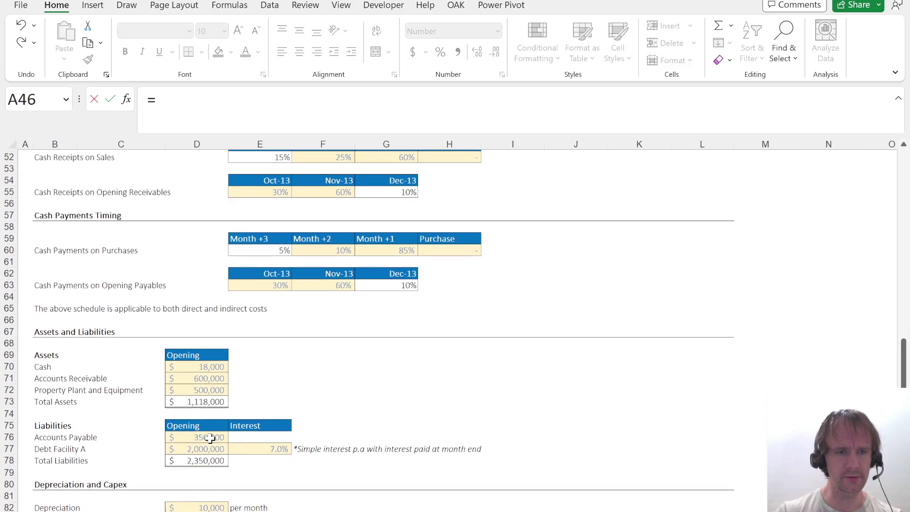
pyautogui.click(204, 434)
pyautogui.press('Return')
pyautogui.press('Up')
# Reselect the SUMIFS ranges in H43 as A!$E$63:$G$63 for the payment percentages and A!$E$62:$G$62 for the months.
pyautogui.press('Right')
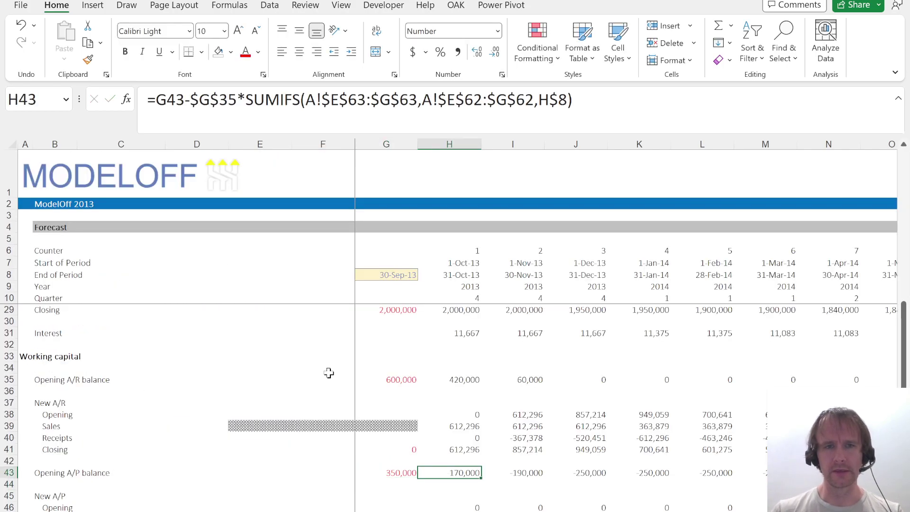
pyautogui.click(303, 101)
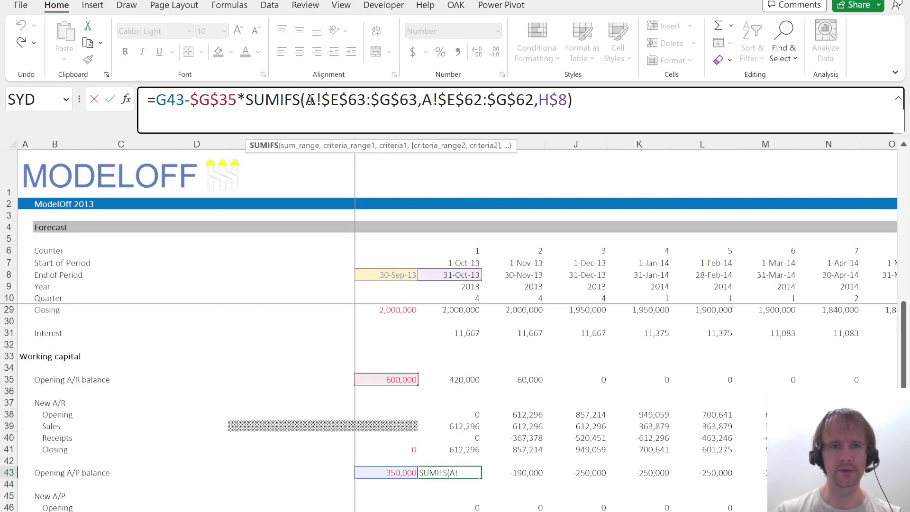
pyautogui.keyDown('shift'); pyautogui.click(533, 99); pyautogui.keyUp('shift')
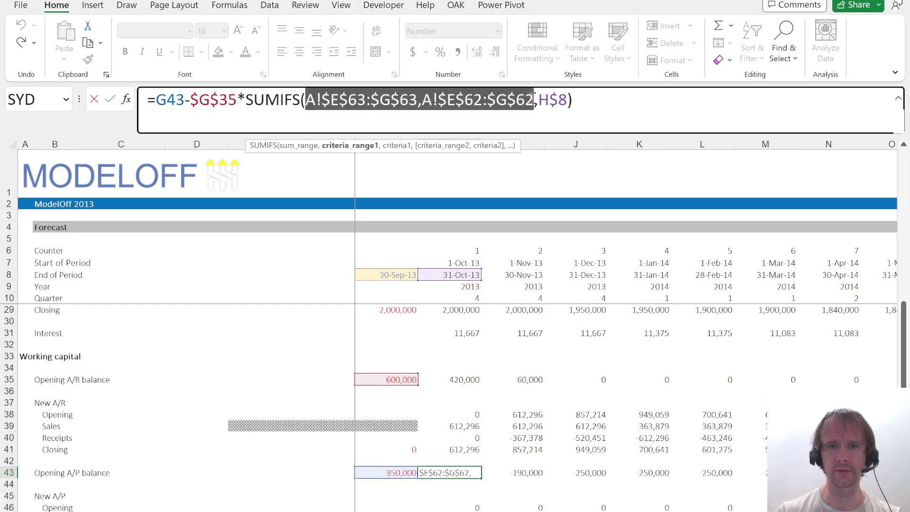
pyautogui.press('Delete')
pyautogui.hotkey('ctrl', 'pageup')
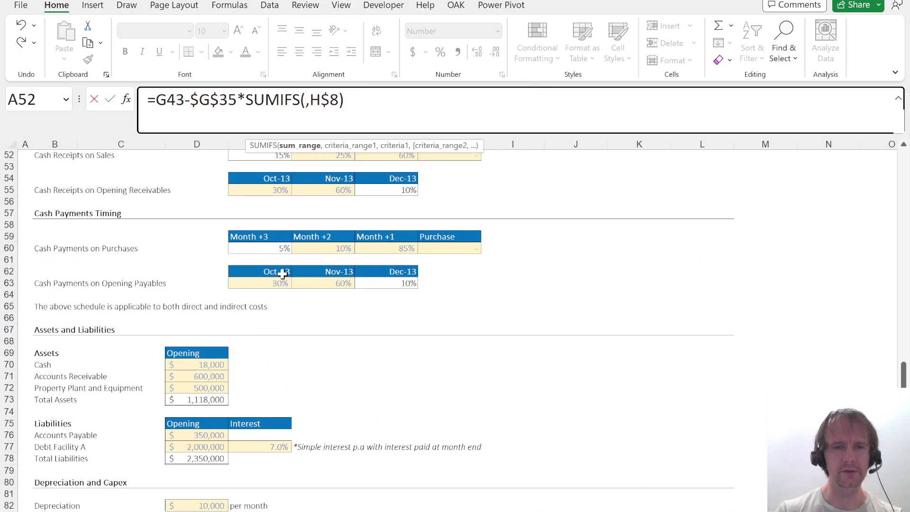
pyautogui.click(254, 235)
pyautogui.press('Down')
pyautogui.press('Down')
pyautogui.press('Down')
pyautogui.press('Down')
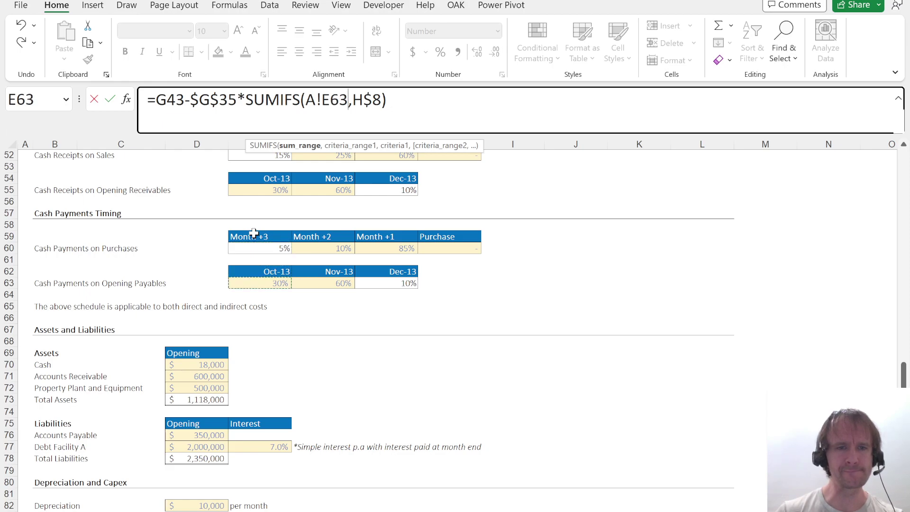
pyautogui.hotkey('shift', 'Right')
pyautogui.hotkey('shift', 'Right')
pyautogui.press('F4')
pyautogui.write(',')
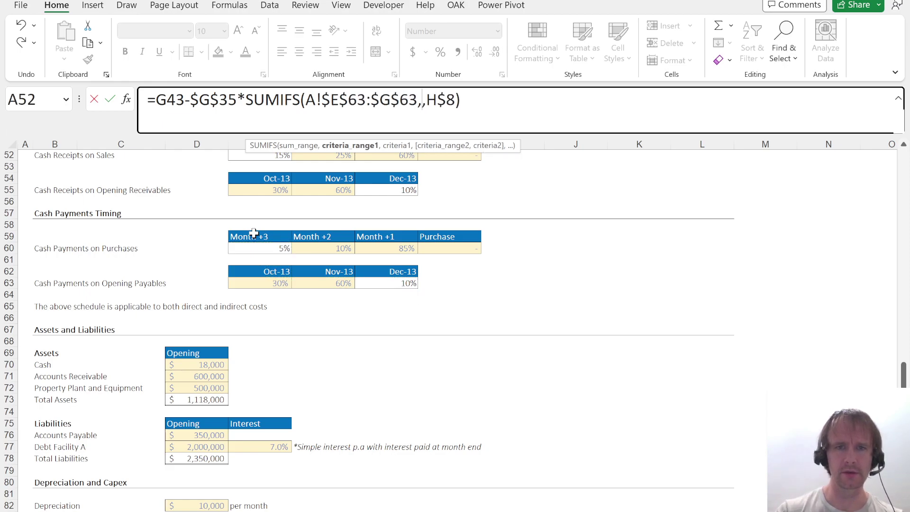
pyautogui.click(272, 273)
pyautogui.hotkey('shift', 'Right')
pyautogui.hotkey('shift', 'Right')
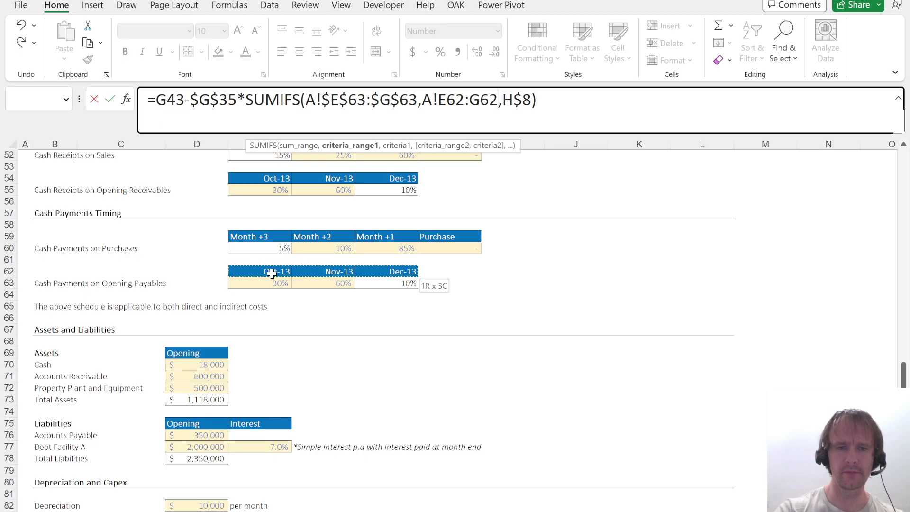
pyautogui.press('F4')
pyautogui.press('Return')
pyautogui.press('Right')
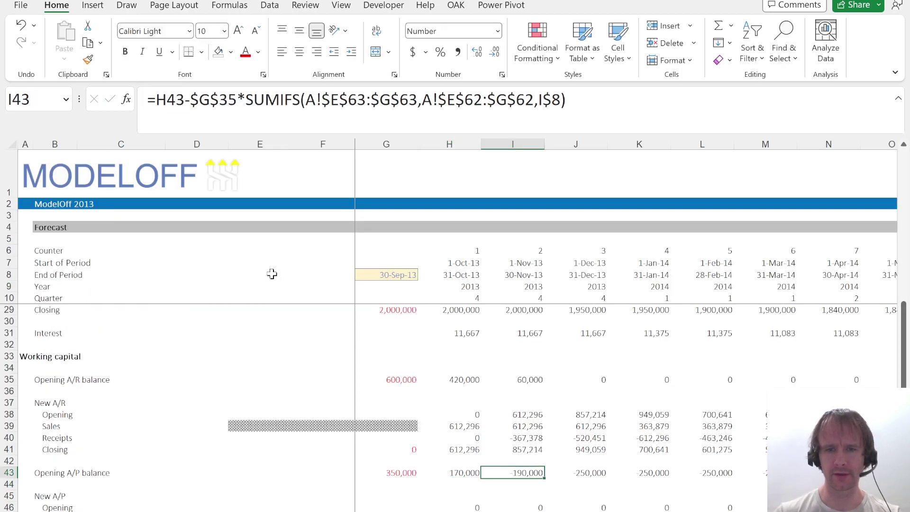
pyautogui.press('Right')
pyautogui.press('Left')
pyautogui.press('Left')
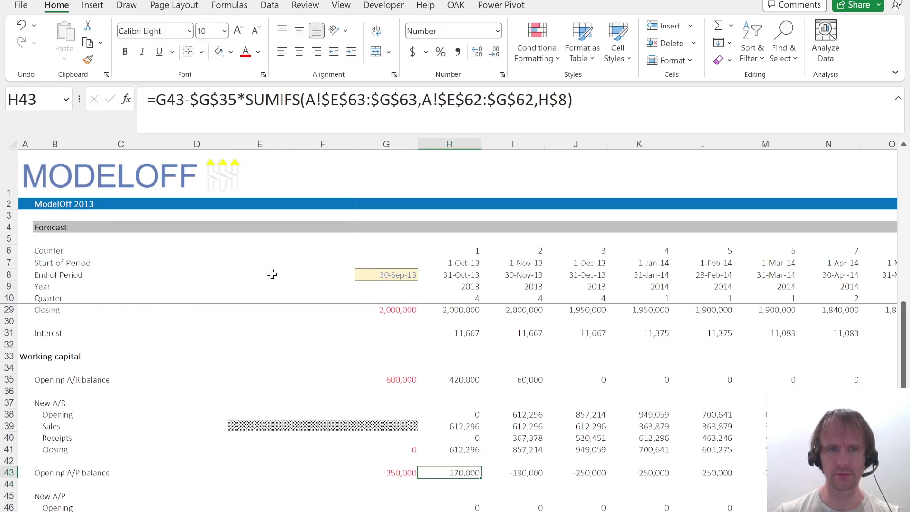
pyautogui.click(249, 122)
pyautogui.press('Escape')
# Change $G$35 to $G35 in the Opening A/R balance formula in H35 and fill it across the forecast months.
pyautogui.press('Up')
pyautogui.press('Up')
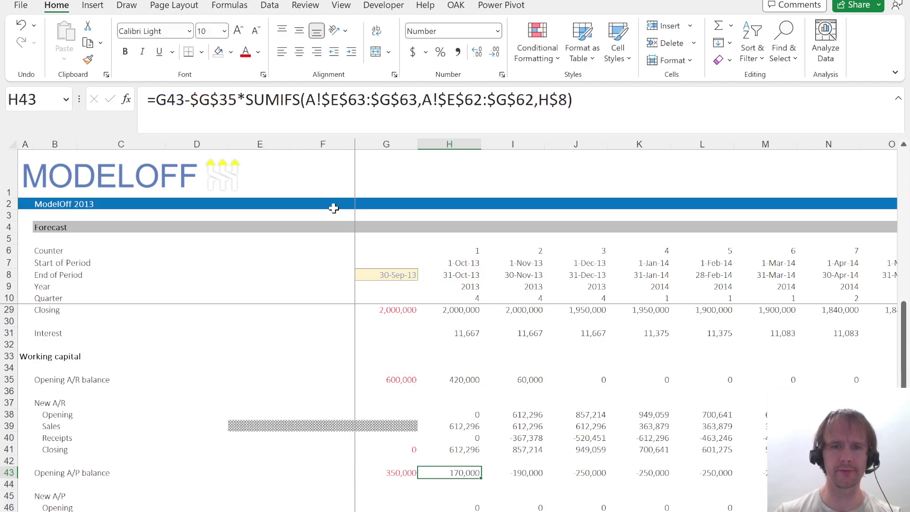
pyautogui.press('Up')
pyautogui.press('Up')
pyautogui.press('Up')
pyautogui.press('Up')
pyautogui.press('Up')
pyautogui.press('Up')
pyautogui.click(214, 100)
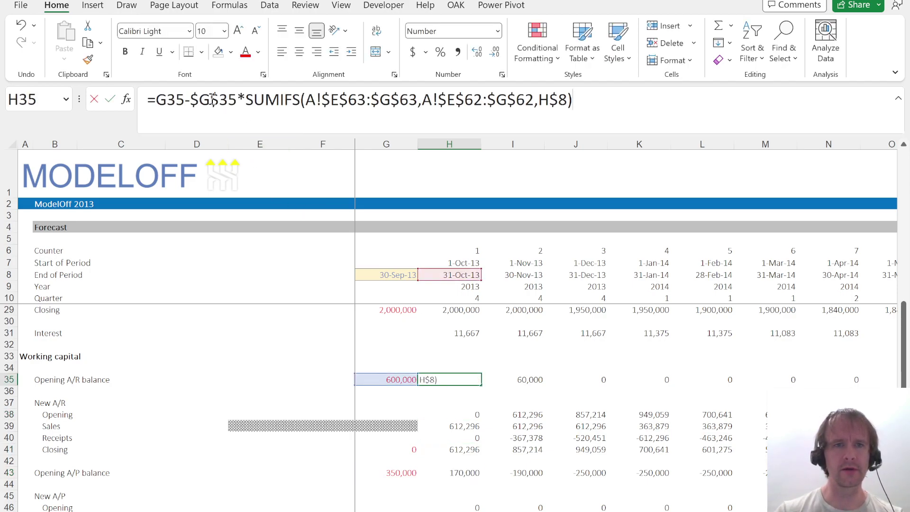
pyautogui.press('Delete')
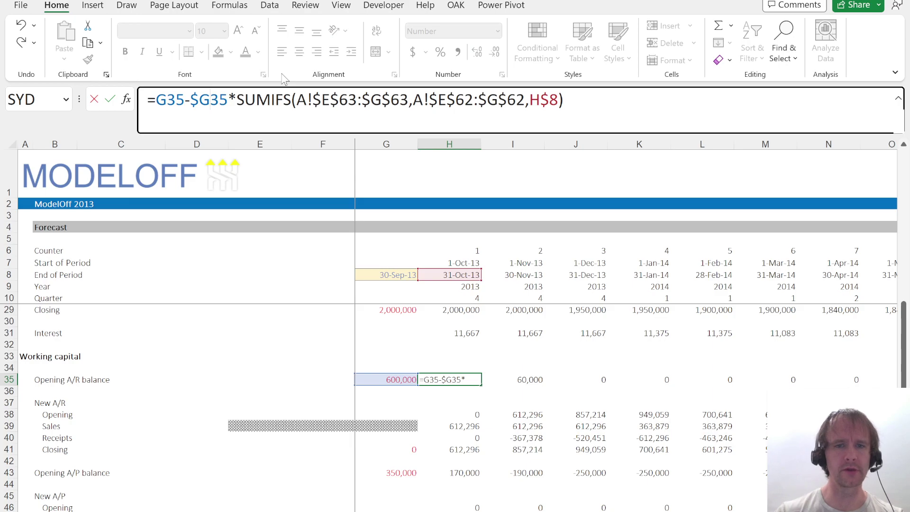
pyautogui.hotkey('ctrl', 'Return')
pyautogui.hotkey('ctrl', 'shift', 'Right')
pyautogui.hotkey('ctrl', 'r')
pyautogui.hotkey('ctrl', 'Left')
pyautogui.press('Right')
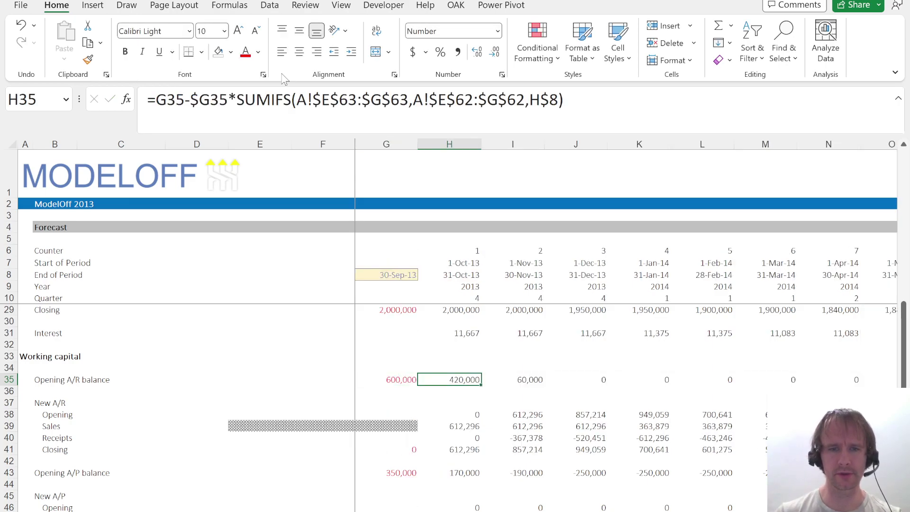
# Change $G$35 to $G35 in the Opening A/P balance formula in H43.
pyautogui.hotkey('ctrl', 'Down')
pyautogui.hotkey('ctrl', 'Down')
pyautogui.hotkey('ctrl', 'Down')
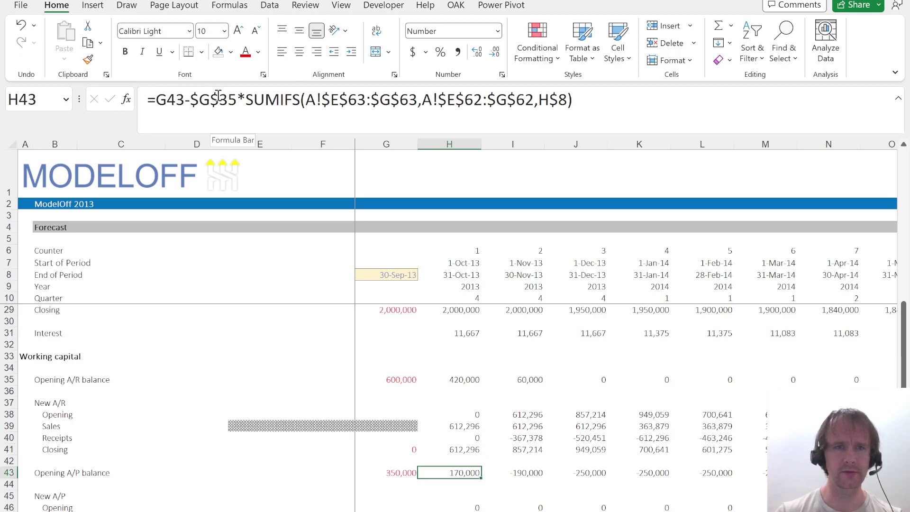
pyautogui.click(218, 95)
pyautogui.press('BackSpace')
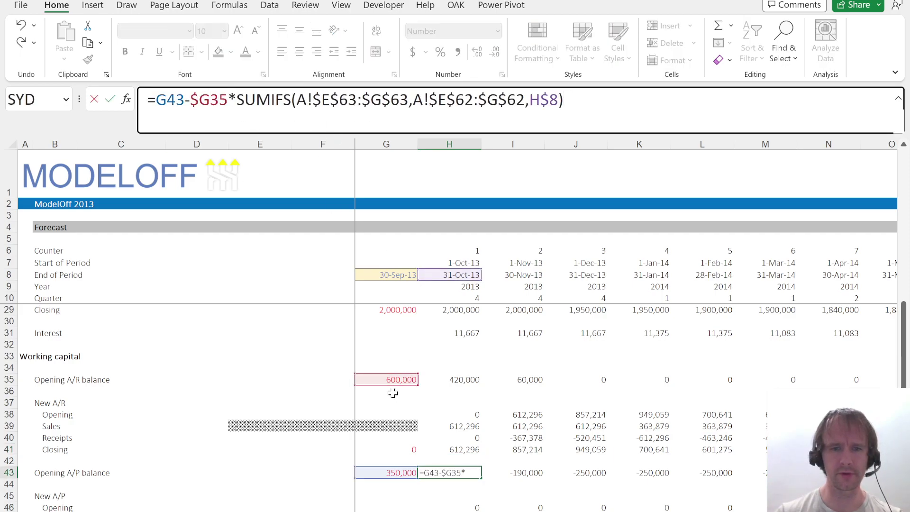
pyautogui.click(392, 380)
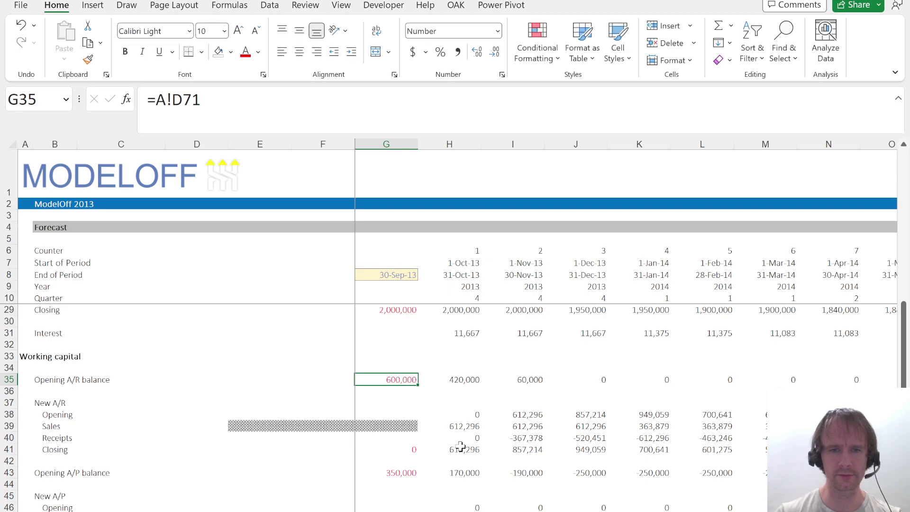
# Repoint the $G35 reference in H43 to the opening payables in $G43 and fill the formula across the forecast months.
pyautogui.doubleClick(458, 470)
pyautogui.moveTo(400, 389); pyautogui.dragTo(395, 476)
pyautogui.press('Return')
pyautogui.press('Up')
pyautogui.hotkey('ctrl', 'shift', 'Right')
pyautogui.hotkey('ctrl', 'r')
pyautogui.hotkey('ctrl', 'BackSpace')
pyautogui.press('Right')
pyautogui.press('Right')
pyautogui.press('Left')
pyautogui.press('Right')
pyautogui.press('Down')
pyautogui.press('Left')
pyautogui.press('Left')
pyautogui.press('Left')
pyautogui.press('Down')
pyautogui.press('Left')
pyautogui.press('Down')
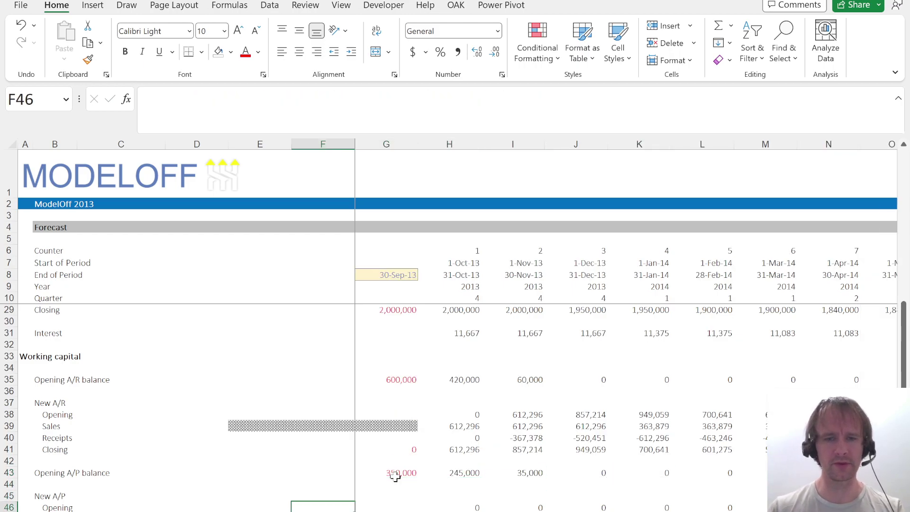
pyautogui.press('Right')
pyautogui.press('Down')
pyautogui.press('Down')
pyautogui.press('Down')
pyautogui.press('Down')
pyautogui.press('Down')
pyautogui.press('Up')
pyautogui.press('Up')
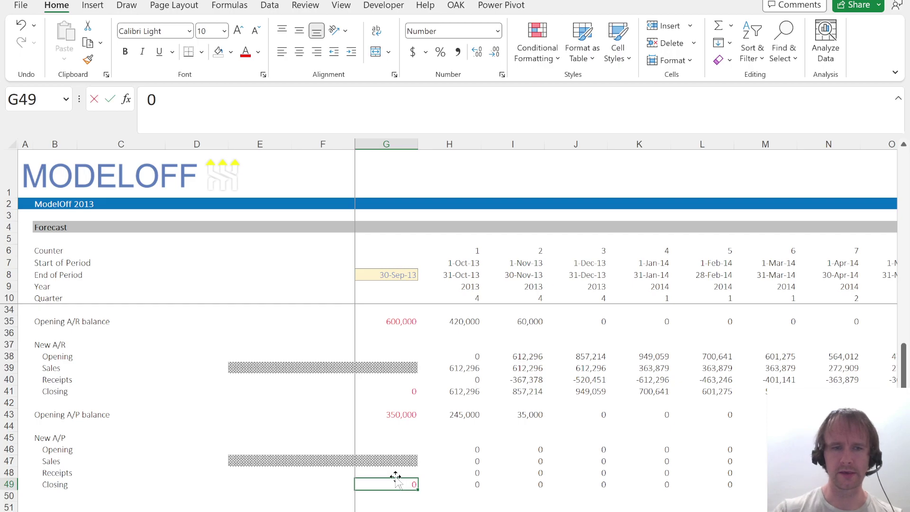
pyautogui.write('=')
pyautogui.scroll(-6, 395, 477)
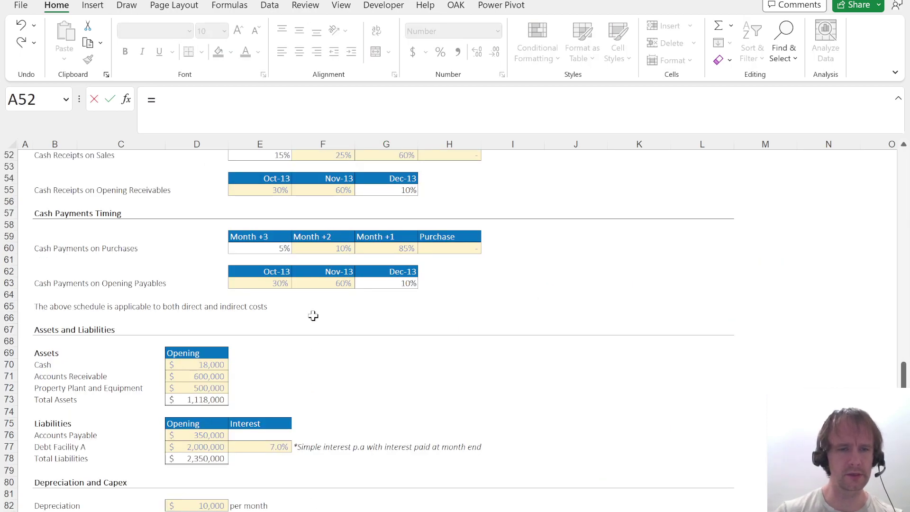
pyautogui.press('Escape')
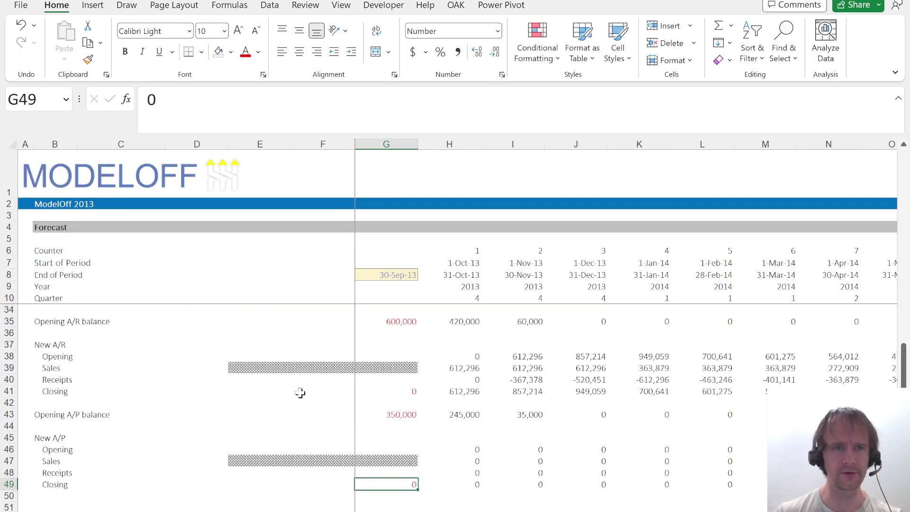
# Relabel the New A/P rows as "Expenses" in B47 and "Payments" in B48.
pyautogui.press('Up')
pyautogui.press('Up')
pyautogui.press('Left')
pyautogui.press('Left')
pyautogui.press('Left')
pyautogui.press('Left')
pyautogui.press('Left')
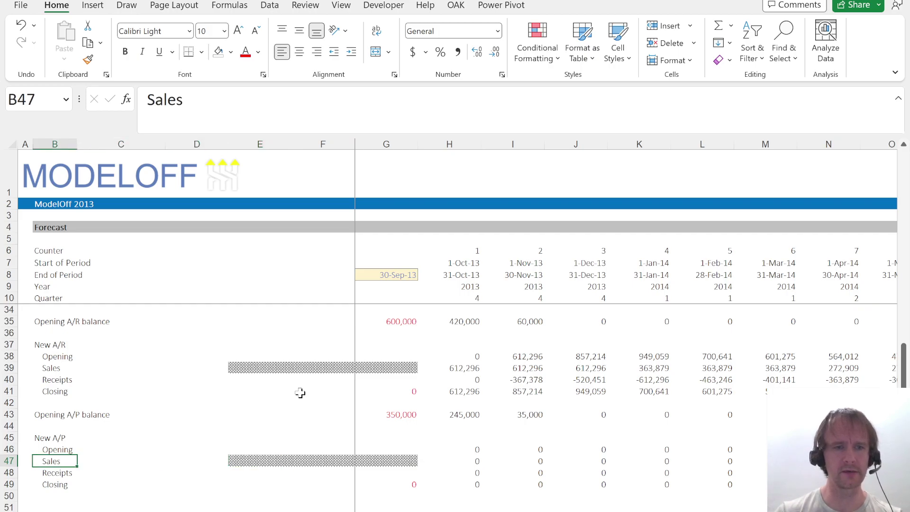
pyautogui.write('Expenses')
pyautogui.press('Return')
pyautogui.write('Payments')
pyautogui.press('Return')
pyautogui.press('Up')
pyautogui.press('Up')
pyautogui.hotkey('shift', 'space')
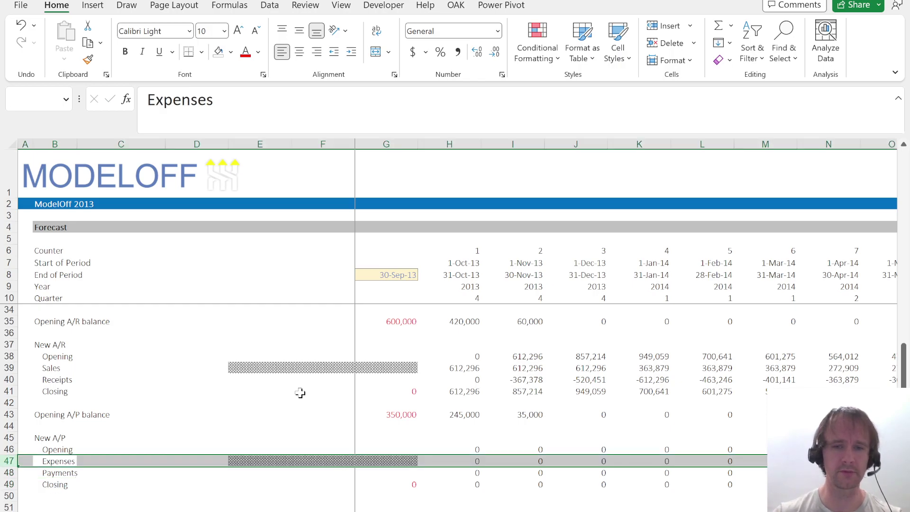
pyautogui.press('Down')
pyautogui.hotkey('shift', 'space')
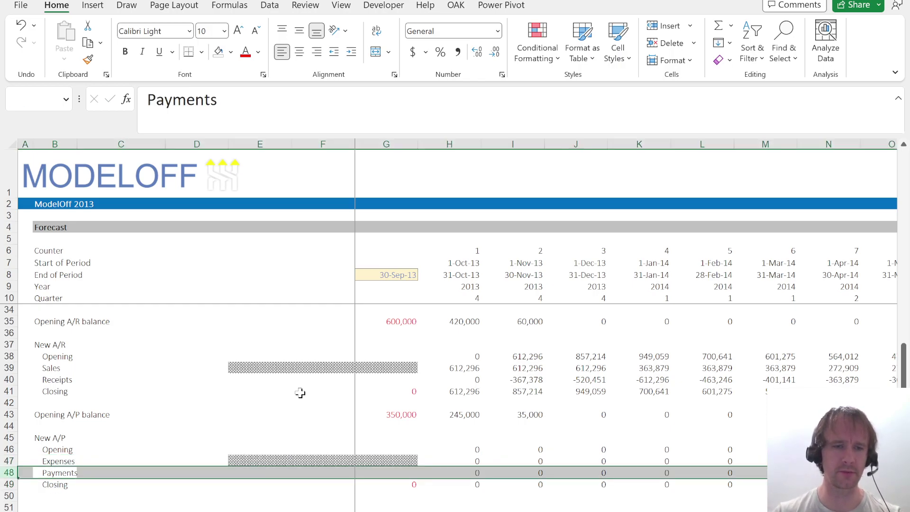
# Set the Expenses formula in H47 to =-H16-H18 for COGS and indirect cost, and fill it across the forecast months.
pyautogui.press('Right')
pyautogui.press('Right')
pyautogui.press('Right')
pyautogui.press('Right')
pyautogui.press('Right')
pyautogui.press('Right')
pyautogui.press('Up')
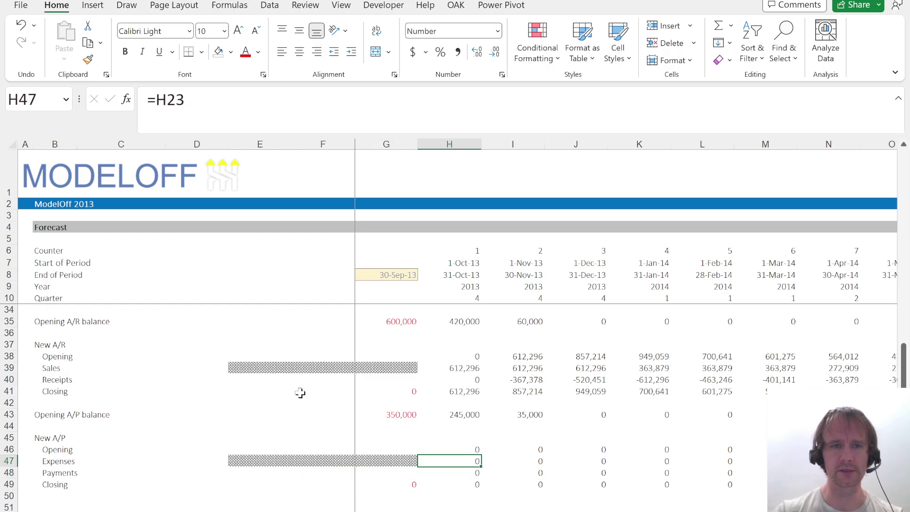
pyautogui.write('=-')
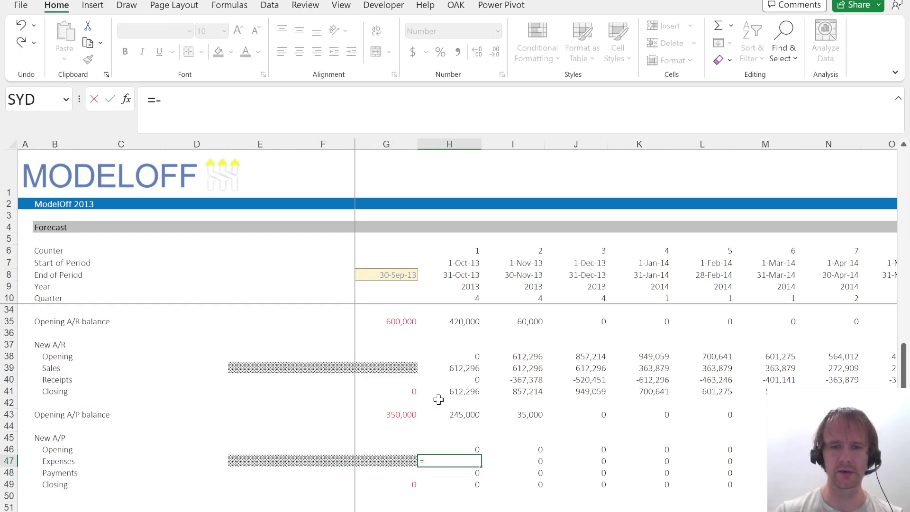
pyautogui.scroll(10, 432, 381)
pyautogui.scroll(-2, 432, 382)
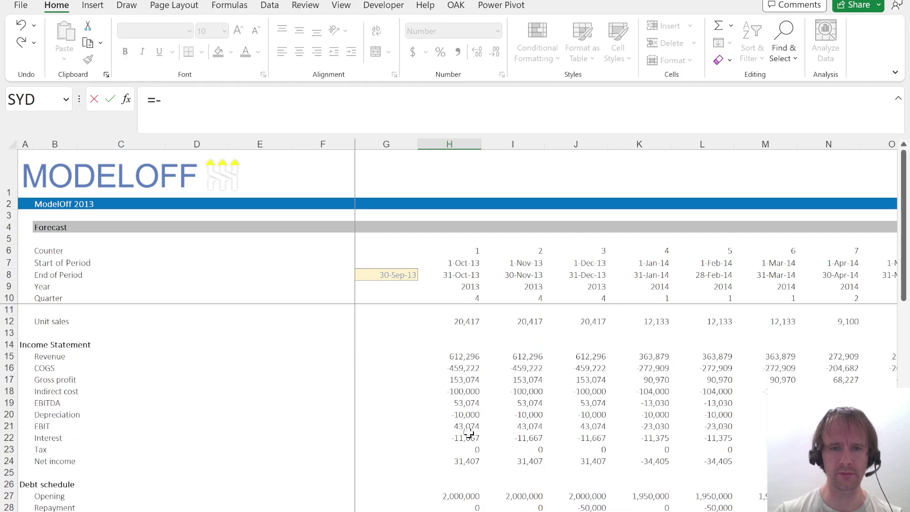
pyautogui.click(454, 369)
pyautogui.write('-')
pyautogui.click(454, 391)
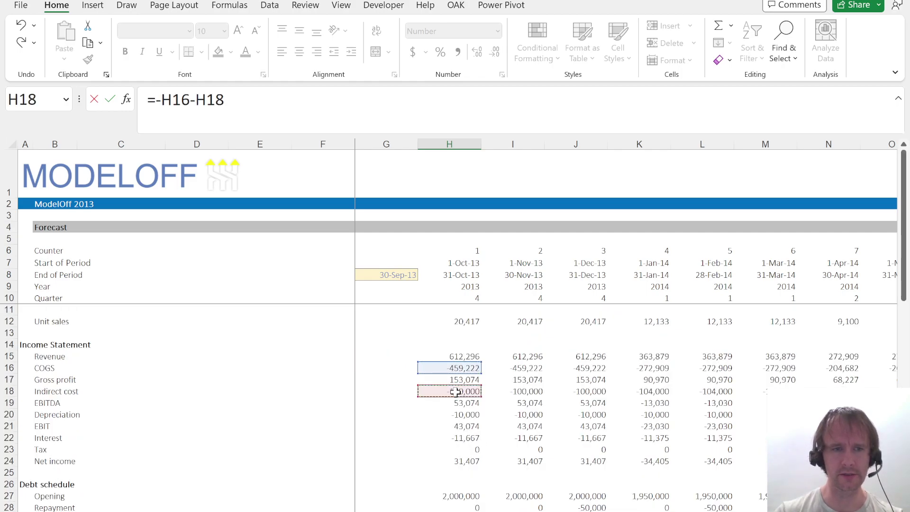
pyautogui.press('Return')
pyautogui.press('Up')
pyautogui.hotkey('ctrl', 'shift', 'Right')
pyautogui.hotkey('ctrl', 'r')
# Reselect the SUMPRODUCT percentages in the Payments formula in H48 as A!$E$60:$H$60 and fill it across the forecast months.
pyautogui.press('Left')
pyautogui.press('Right')
pyautogui.press('Down')
pyautogui.press('Down')
pyautogui.press('Up')
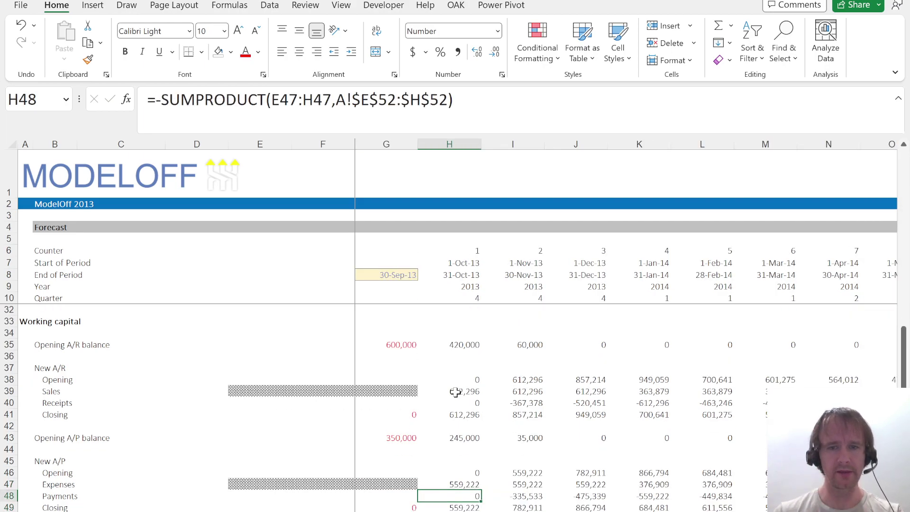
pyautogui.click(337, 99)
pyautogui.hotkey('shift', 'Right')
pyautogui.hotkey('shift', 'Right')
pyautogui.hotkey('shift', 'Right')
pyautogui.hotkey('shift', 'Right')
pyautogui.hotkey('shift', 'Right')
pyautogui.hotkey('shift', 'Right')
pyautogui.hotkey('shift', 'Right')
pyautogui.hotkey('shift', 'Right')
pyautogui.hotkey('shift', 'Right')
pyautogui.hotkey('shift', 'Right')
pyautogui.hotkey('shift', 'Right')
pyautogui.hotkey('shift', 'Right')
pyautogui.hotkey('shift', 'Right')
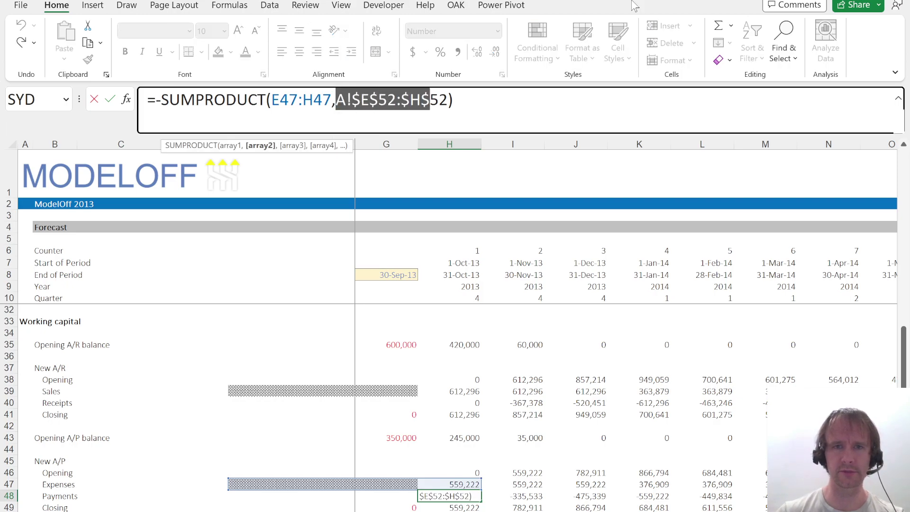
pyautogui.press('Delete')
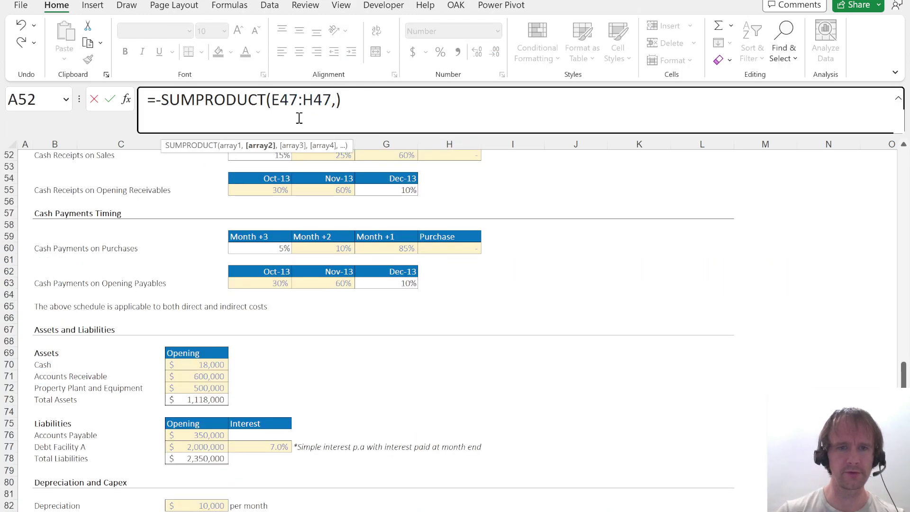
pyautogui.click(282, 250)
pyautogui.hotkey('shift', 'Right')
pyautogui.hotkey('shift', 'Right')
pyautogui.hotkey('shift', 'Right')
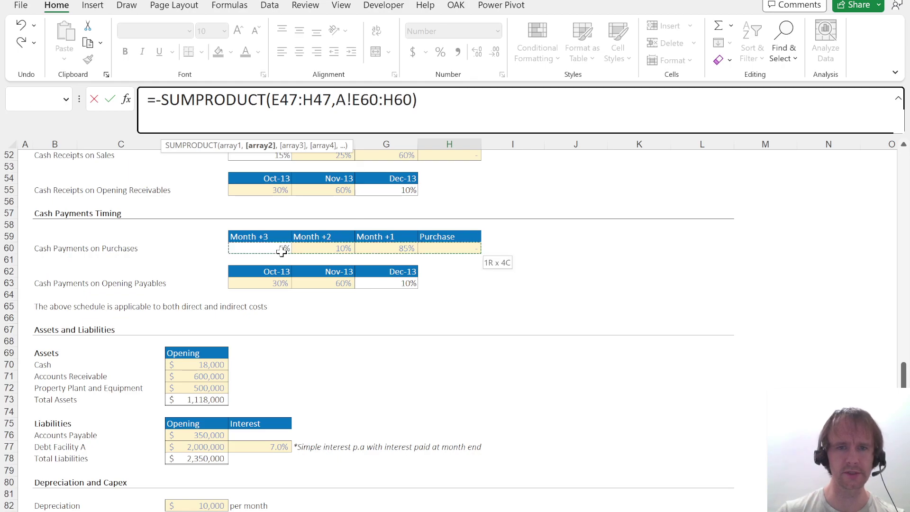
pyautogui.press('F4')
pyautogui.hotkey('ctrl', 'Return')
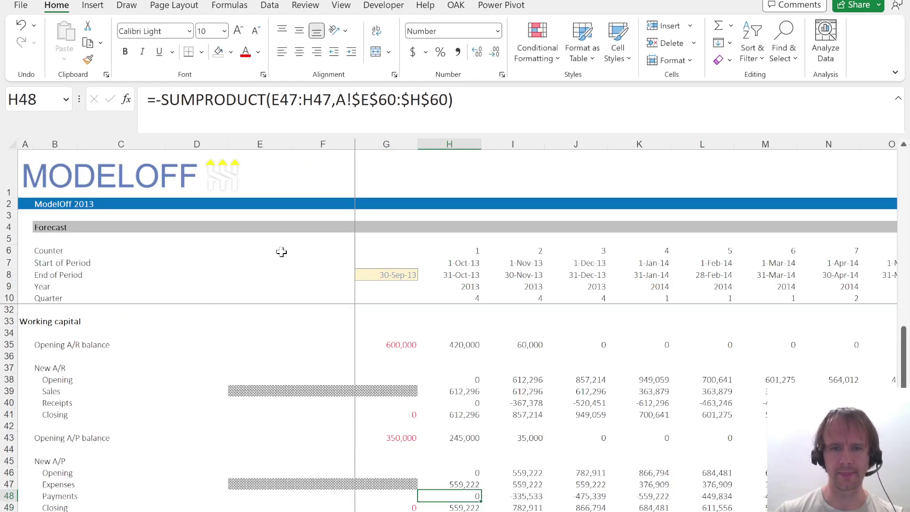
pyautogui.press('Down')
pyautogui.press('Down')
pyautogui.press('Down')
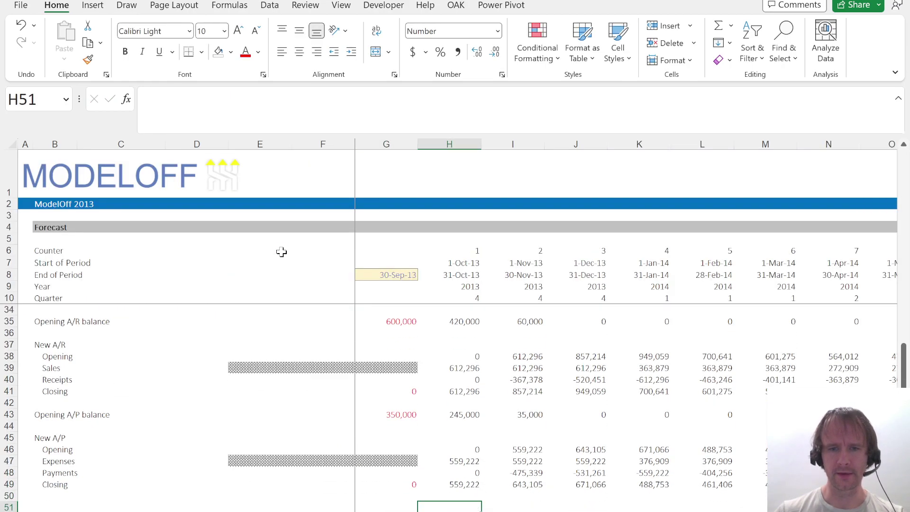
# Try clearing the Expenses cells AK47:AO47 to test the A/P schedule, and undo both deletions.
pyautogui.press('Up')
pyautogui.press('Up')
pyautogui.press('Right')
pyautogui.press('Up')
pyautogui.press('Up')
pyautogui.hotkey('ctrl', 'Right')
pyautogui.press('Left')
pyautogui.press('Left')
pyautogui.press('Left')
pyautogui.press('Left')
pyautogui.press('Left')
pyautogui.press('Left')
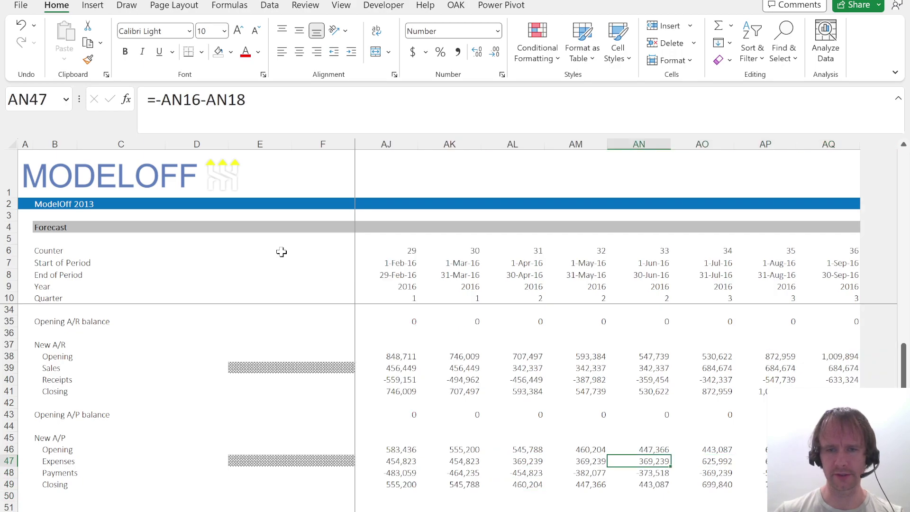
pyautogui.hotkey('shift', 'Right')
pyautogui.hotkey('shift', 'Right')
pyautogui.hotkey('shift', 'Right')
pyautogui.press('Delete')
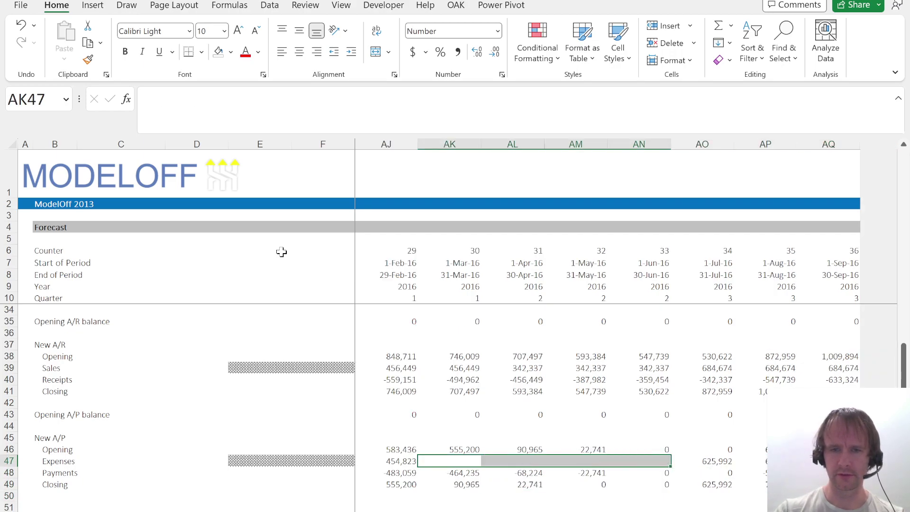
pyautogui.hotkey('shift', 'Right')
pyautogui.press('Delete')
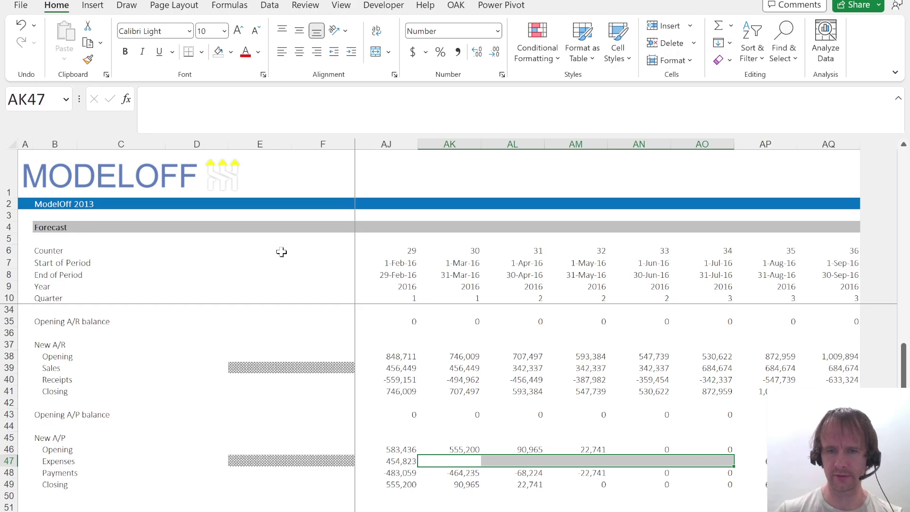
pyautogui.hotkey('ctrl', 'z')
pyautogui.hotkey('ctrl', 'z')
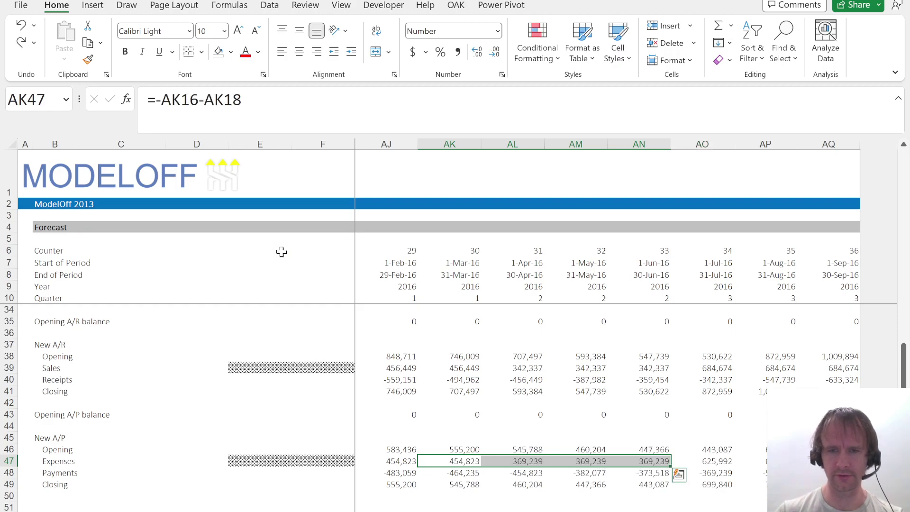
# Temporarily clear the Expenses cells AE47:AI47 before the 1-Feb-16 month.
pyautogui.press('Left')
pyautogui.press('Left')
pyautogui.press('Left')
pyautogui.press('Left')
pyautogui.press('Right')
pyautogui.press('Right')
pyautogui.hotkey('shift', 'Left')
pyautogui.hotkey('shift', 'Left')
pyautogui.hotkey('shift', 'Left')
pyautogui.hotkey('shift', 'Left')
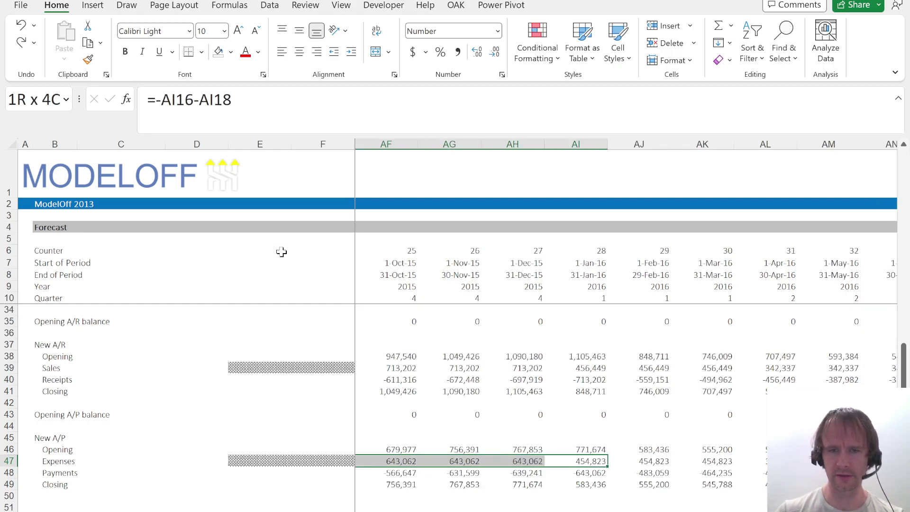
pyautogui.press('Delete')
pyautogui.press('Right')
pyautogui.press('Right')
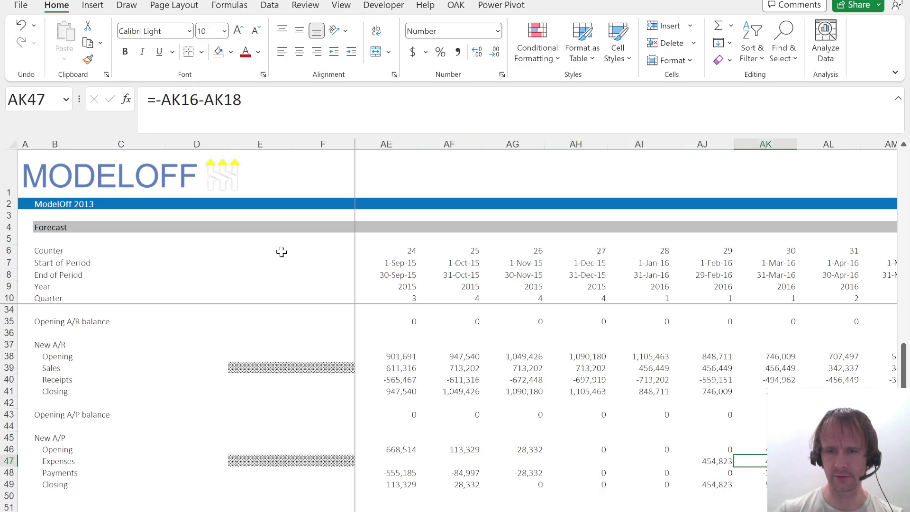
# Clear the Expenses cells AK47:AQ47 after the 1-Feb-16 month and check the Payments formulas in AK48:AM48.
pyautogui.hotkey('shift', 'Right')
pyautogui.hotkey('shift', 'Right')
pyautogui.hotkey('shift', 'Right')
pyautogui.hotkey('shift', 'Right')
pyautogui.hotkey('shift', 'Right')
pyautogui.hotkey('shift', 'Right')
pyautogui.press('Delete')
pyautogui.press('Down')
pyautogui.press('Right')
pyautogui.press('Right')
pyautogui.press('Right')
pyautogui.press('Left')
pyautogui.press('Left')
pyautogui.press('Left')
pyautogui.press('Right')
pyautogui.press('Right')
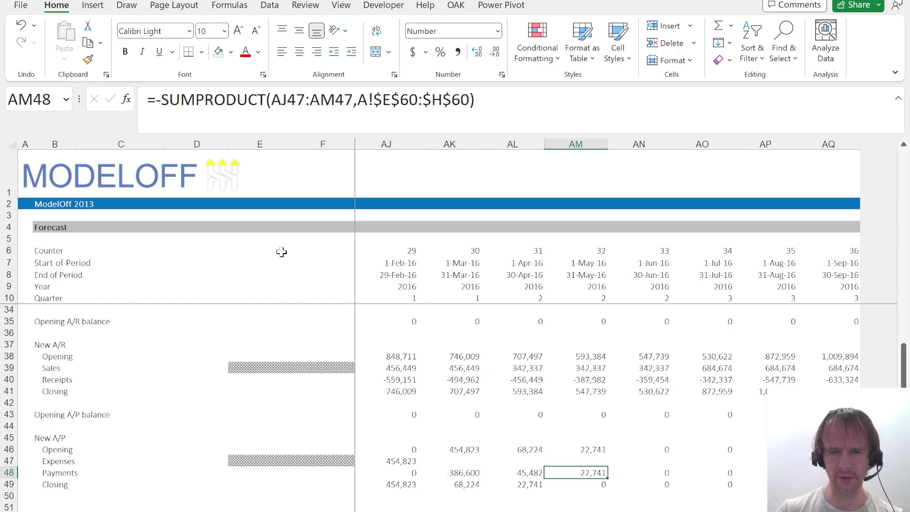
pyautogui.press('Left')
pyautogui.press('Left')
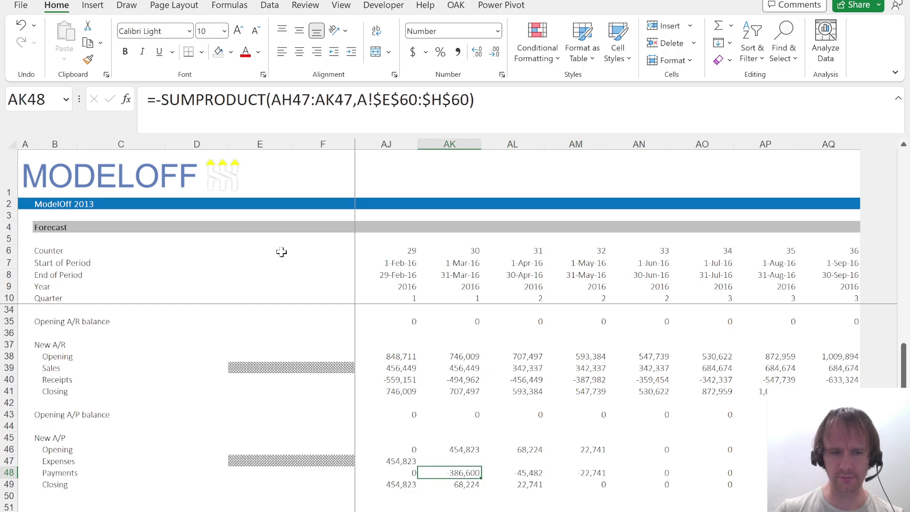
# Restore the cleared Expenses formulas in row 47 on both sides of the 1-Feb-16 month.
pyautogui.press('Up')
pyautogui.hotkey('ctrl', 'shift', 'Right')
pyautogui.hotkey('ctrl', 'v')
pyautogui.press('Left')
pyautogui.press('Left')
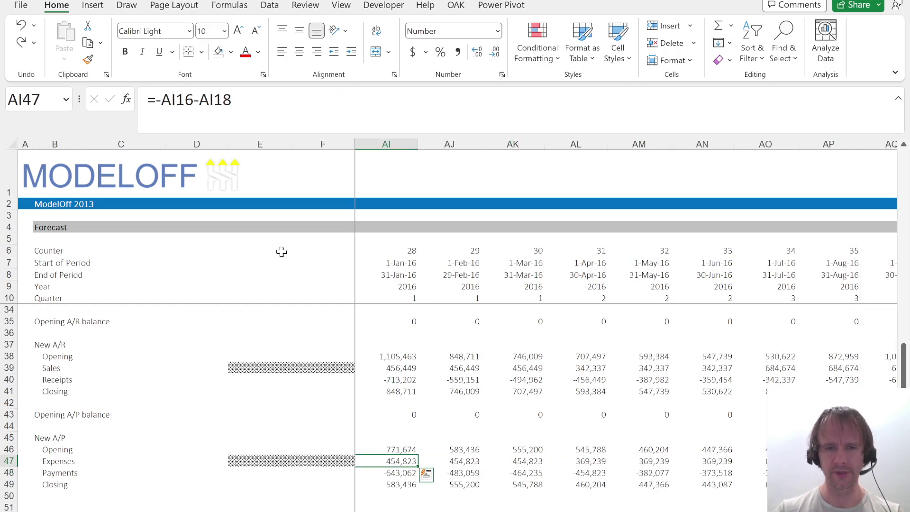
# Add a "Cash flow" section heading in A51 below the A/P schedule.
pyautogui.hotkey('ctrl', 'Left')
pyautogui.press('Down')
pyautogui.press('Right')
pyautogui.press('Down')
pyautogui.press('Left')
pyautogui.press('Left')
pyautogui.press('Home')
pyautogui.press('Down')
pyautogui.press('Down')
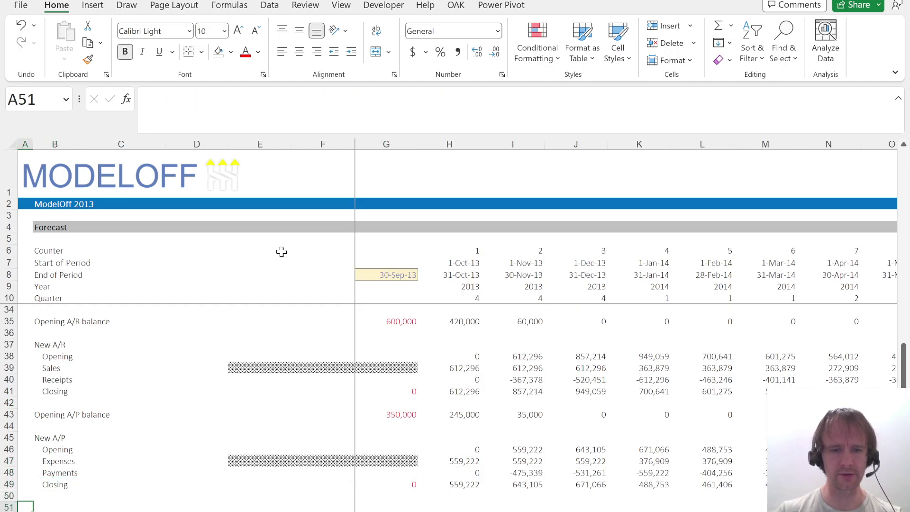
pyautogui.write('Cash flow')
pyautogui.press('Return')
pyautogui.press('Right')
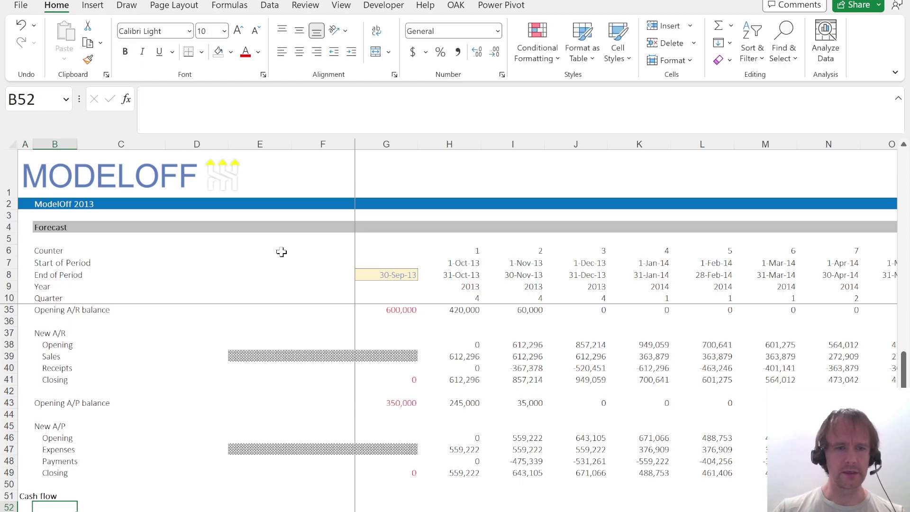
# Extend the heading in A51 to read "Cash flow - Direct".
pyautogui.scroll(3, 350, 410)
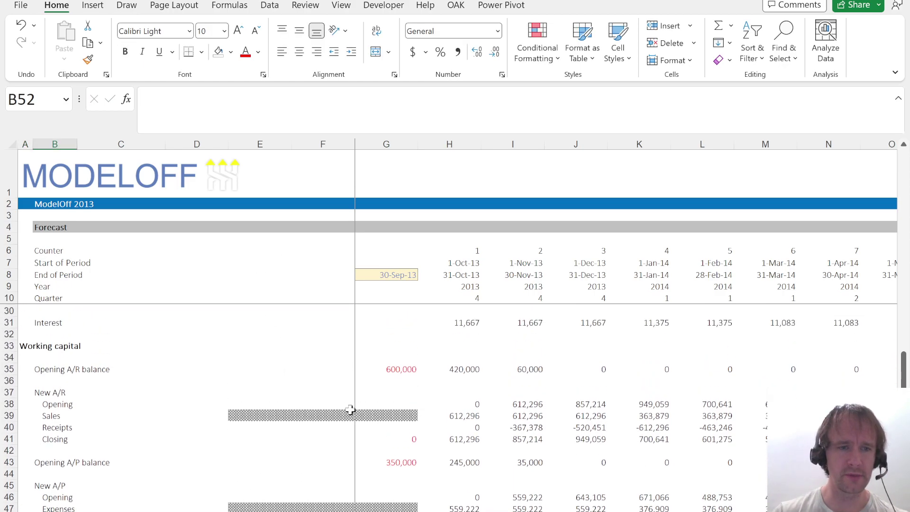
pyautogui.scroll(5, 350, 410)
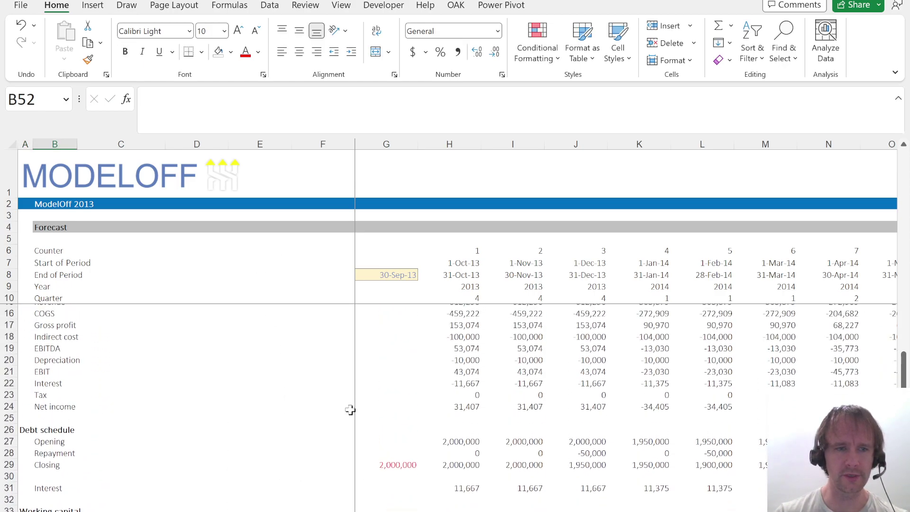
pyautogui.scroll(-12, 350, 410)
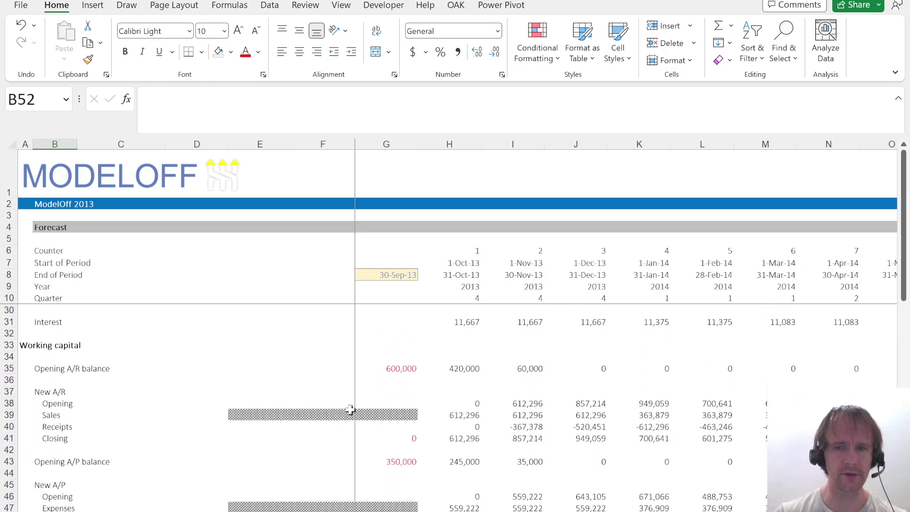
pyautogui.press('Down')
pyautogui.press('Left')
pyautogui.press('Up')
pyautogui.press('Up')
pyautogui.press('F2')
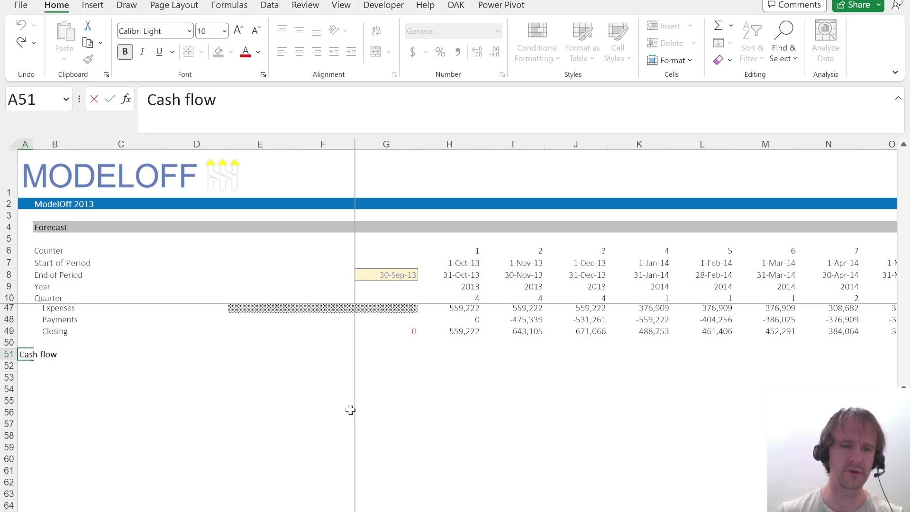
pyautogui.press('BackSpace')
pyautogui.write('- Direct')
pyautogui.press('Return')
# Label row 53 "Receipts on sales" in cell B53.
pyautogui.press('Down')
pyautogui.press('Right')
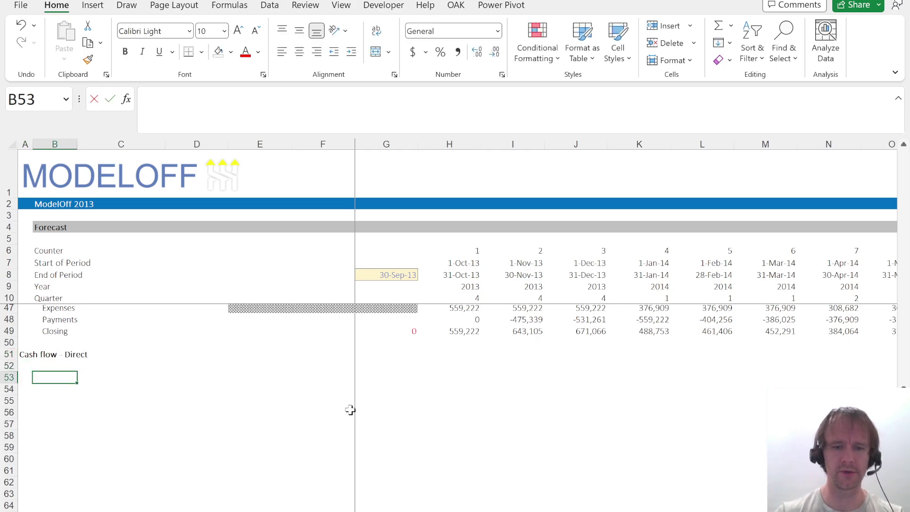
pyautogui.write('Cash reeve')
pyautogui.press('BackSpace')
pyautogui.press('BackSpace')
pyautogui.press('BackSpace')
pyautogui.press('BackSpace')
pyautogui.press('BackSpace')
pyautogui.press('BackSpace')
pyautogui.write('Rece')
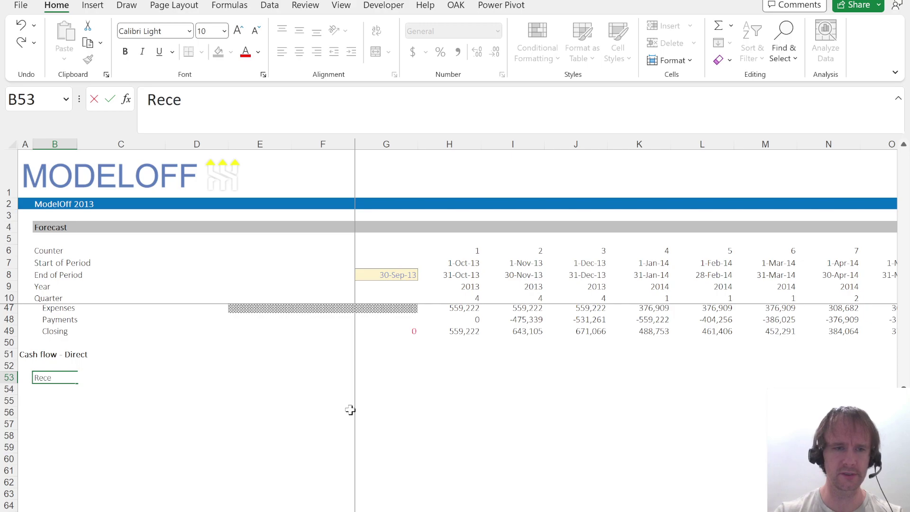
pyautogui.write('ipts on sales')
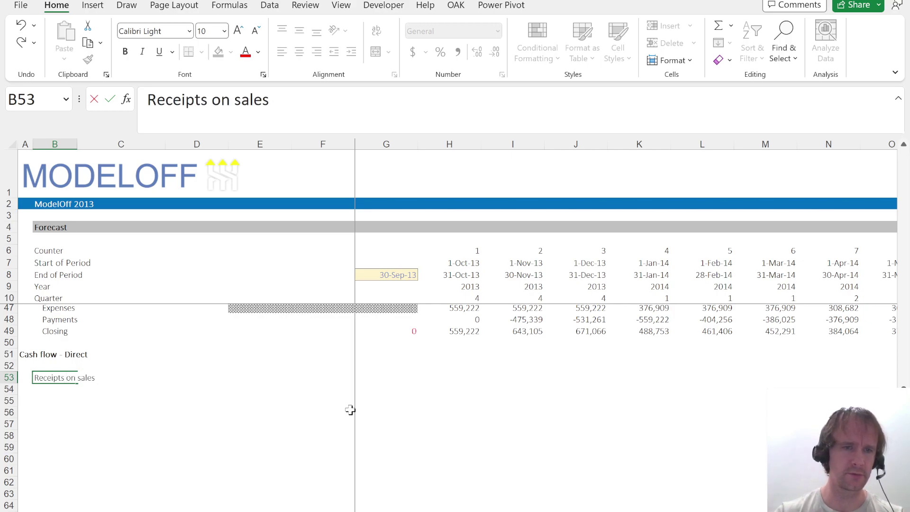
pyautogui.press('Return')
# Enter =-H40+(G35-H35) in H53 for the receipts on sales and fill it across the forecast months.
pyautogui.press('Up')
pyautogui.press('Right')
pyautogui.press('Right')
pyautogui.press('Right')
pyautogui.press('Right')
pyautogui.press('Right')
pyautogui.press('Right')
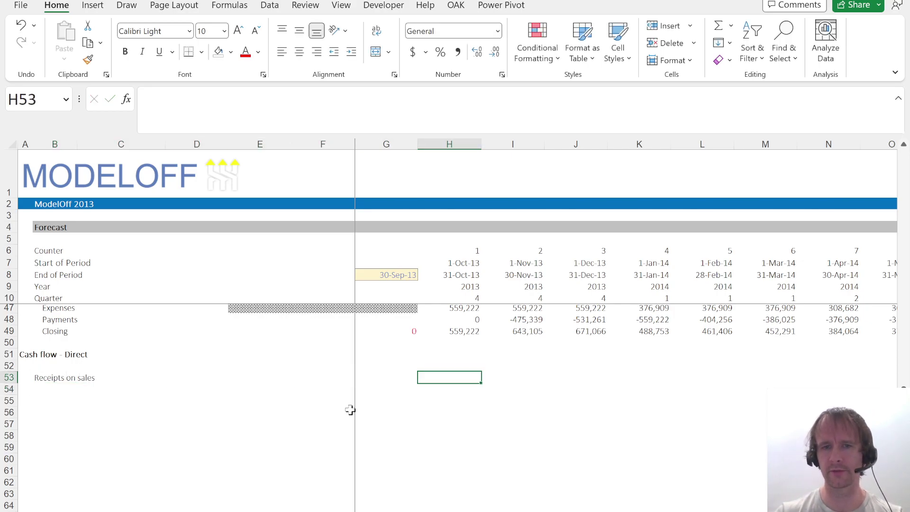
pyautogui.write('=')
pyautogui.scroll(6, 350, 419)
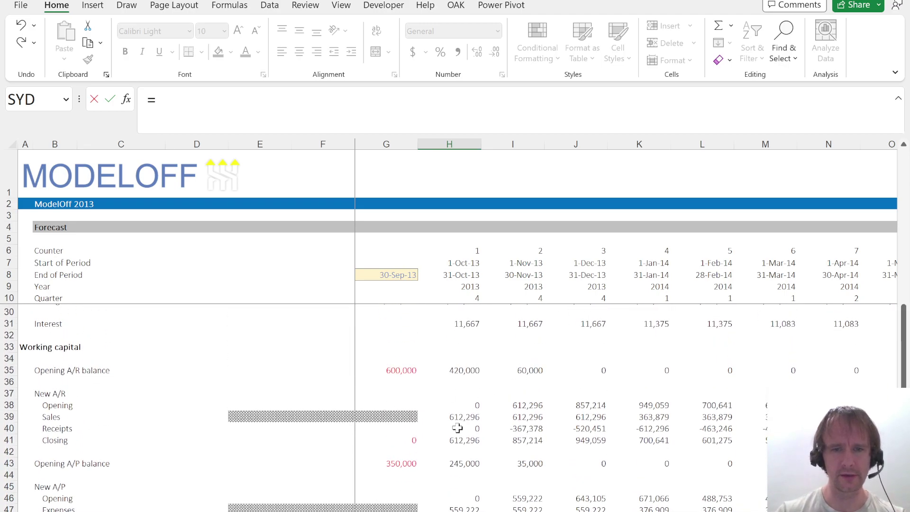
pyautogui.write('-')
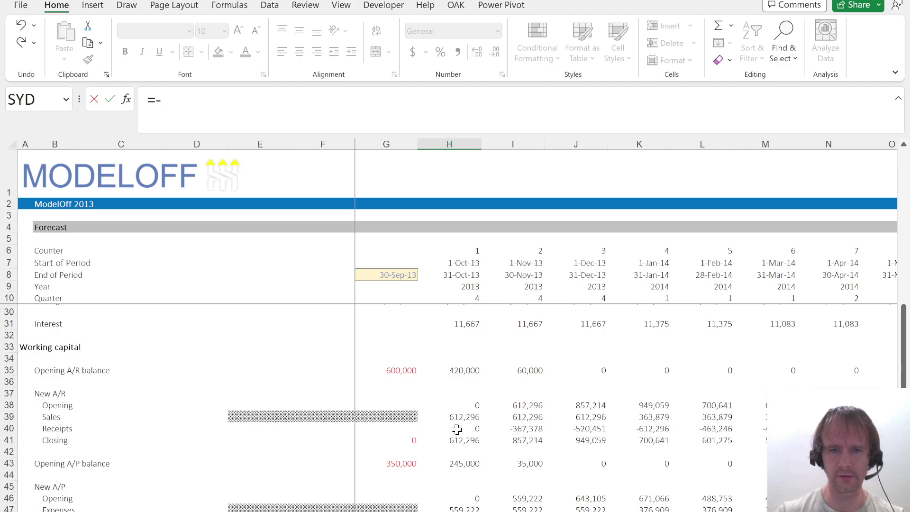
pyautogui.click(456, 430)
pyautogui.click(158, 106)
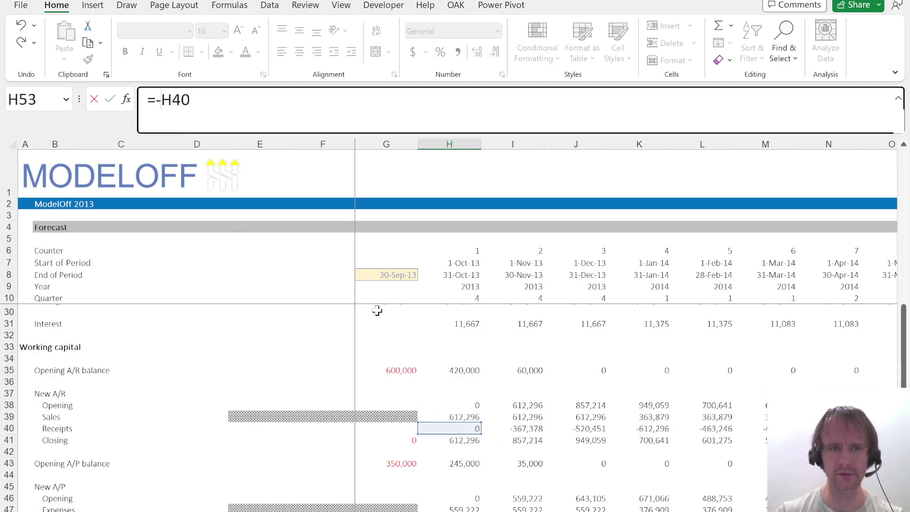
pyautogui.write('+(')
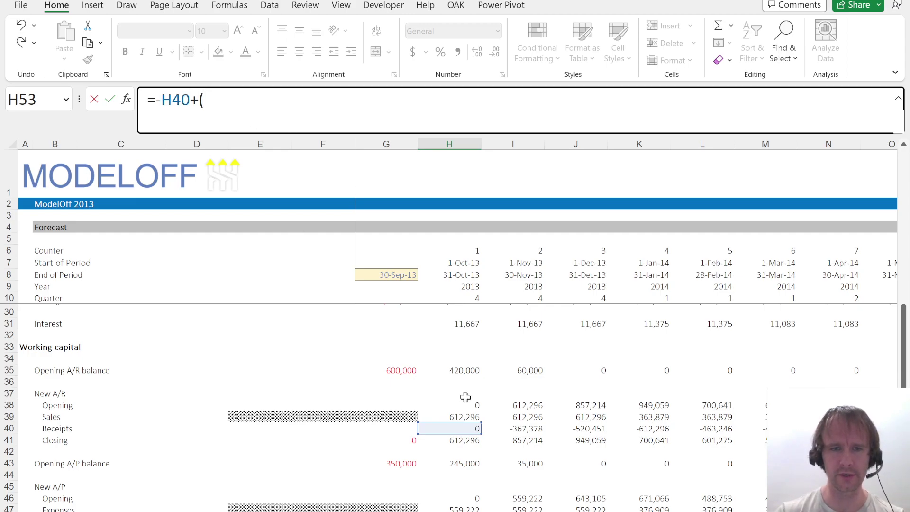
pyautogui.click(408, 370)
pyautogui.write('-')
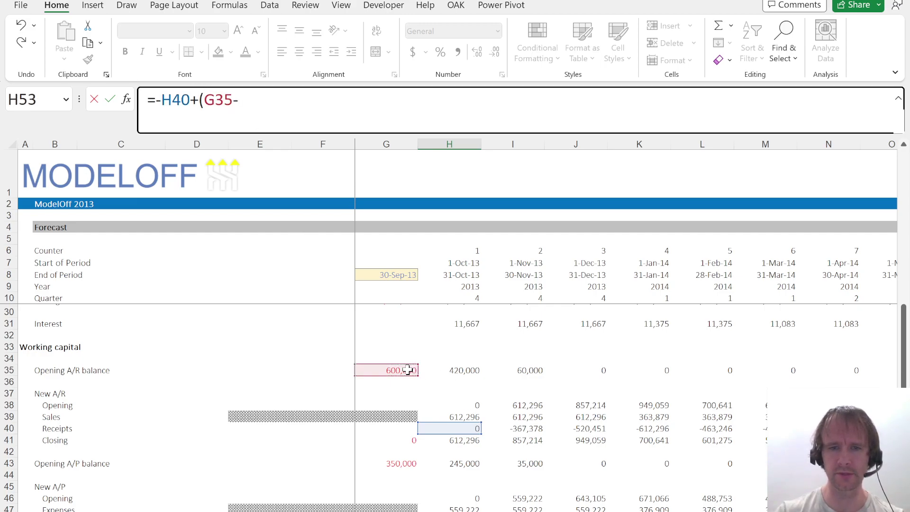
pyautogui.click(448, 370)
pyautogui.write(')')
pyautogui.hotkey('ctrl', 'Return')
pyautogui.hotkey('ctrl', 'shift', 'Right')
pyautogui.hotkey('ctrl', 'r')
# Label row 55 "Payments on COGS + indirect expenses" in cell B55.
pyautogui.press('Down')
pyautogui.press('Down')
pyautogui.press('Left')
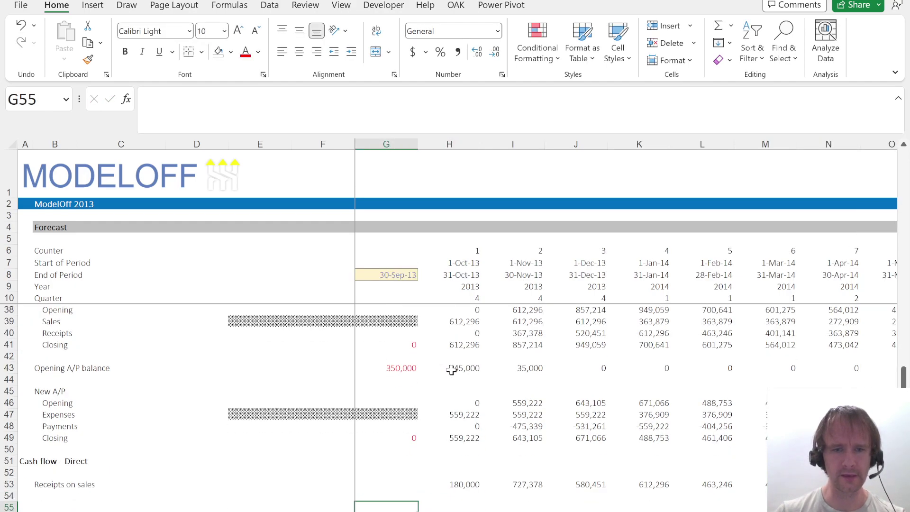
pyautogui.hotkey('ctrl', 'Left')
pyautogui.press('Right')
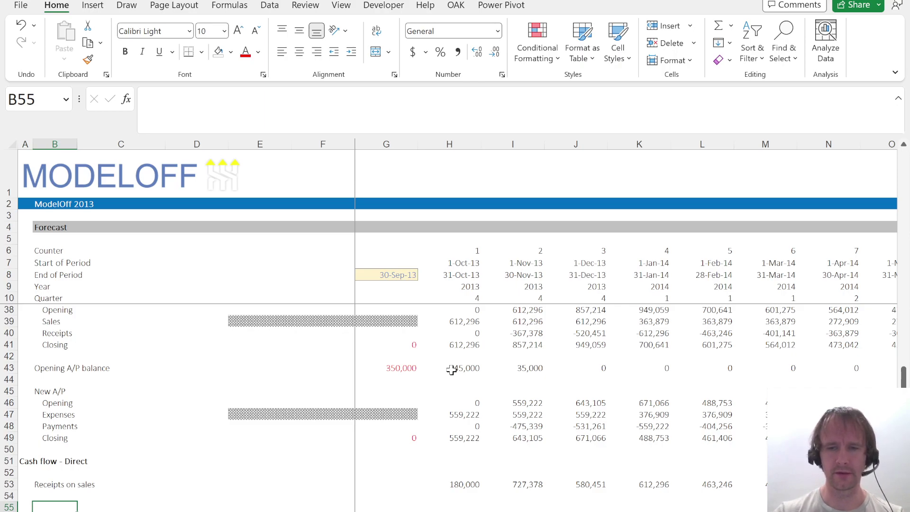
pyautogui.write('Payments on')
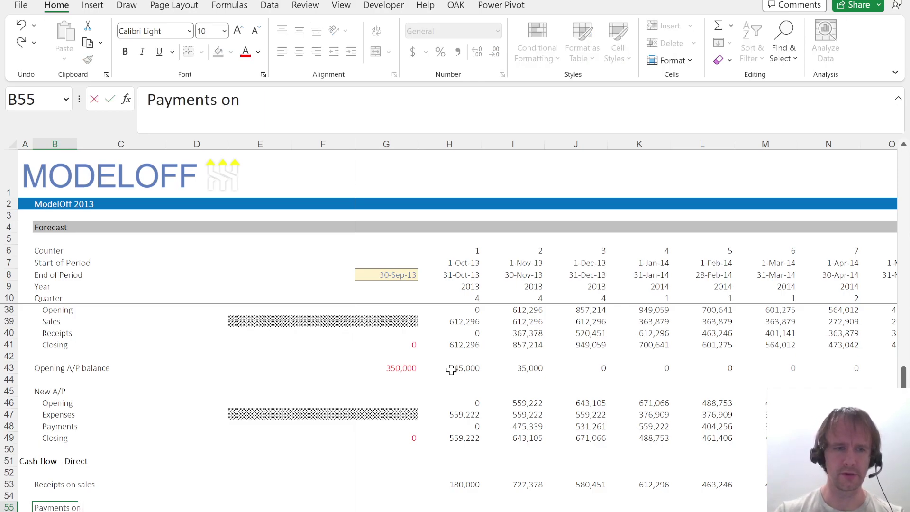
pyautogui.write(' expe')
pyautogui.press('BackSpace')
pyautogui.press('BackSpace')
pyautogui.press('BackSpace')
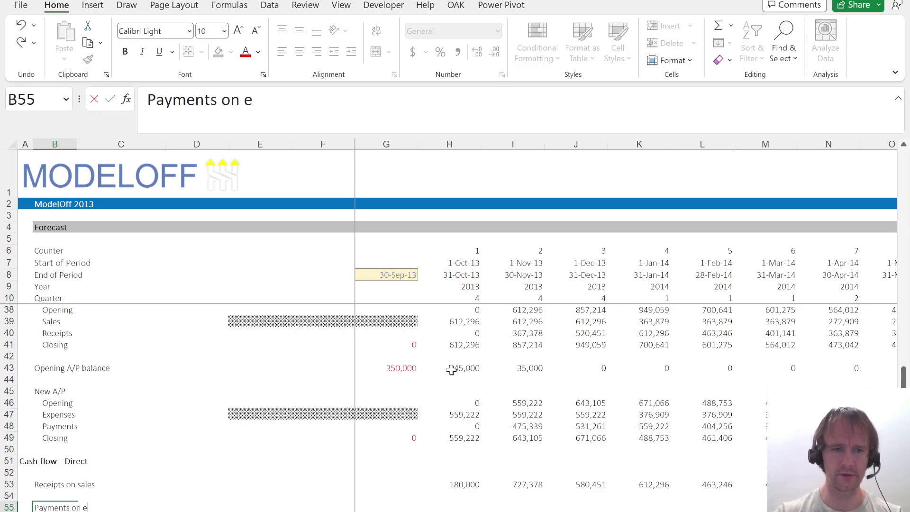
pyautogui.write('COGS +')
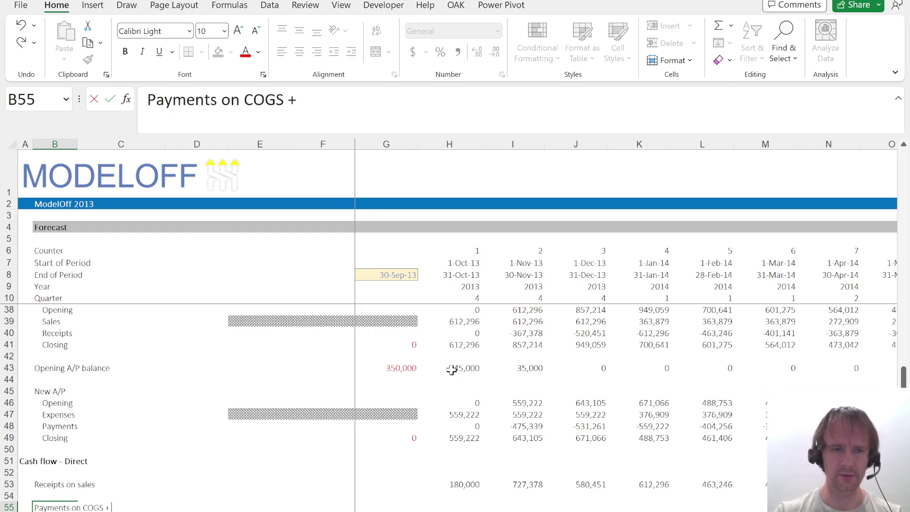
pyautogui.write(' indriec')
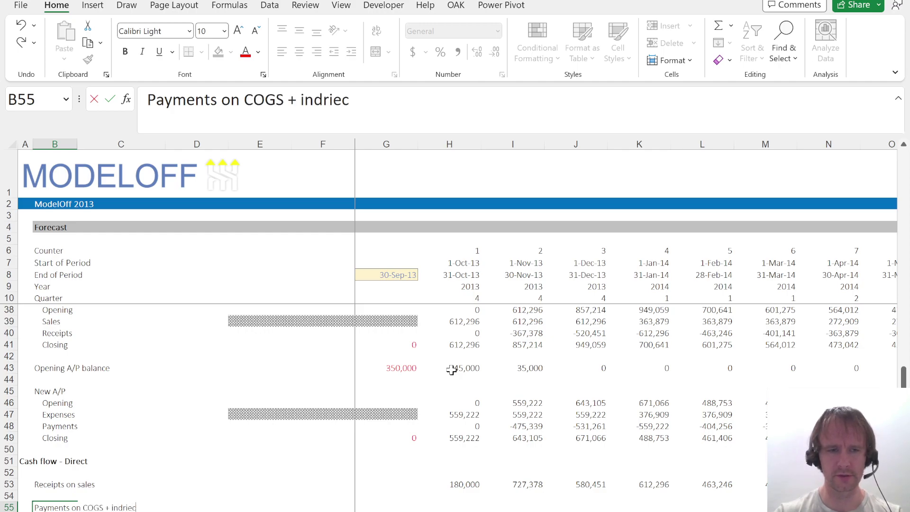
pyautogui.press('BackSpace')
pyautogui.press('BackSpace')
pyautogui.press('BackSpace')
pyautogui.press('BackSpace')
pyautogui.write('irect')
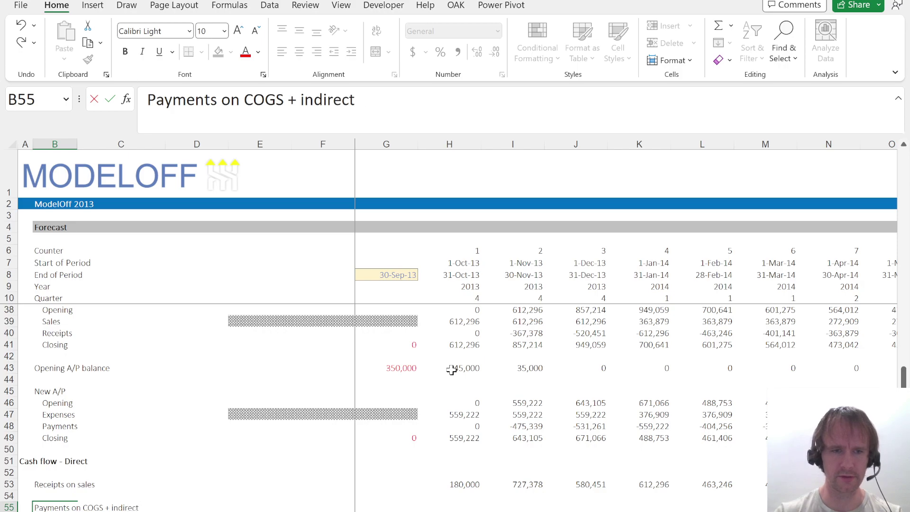
pyautogui.write(' expesne')
pyautogui.press('BackSpace')
pyautogui.press('BackSpace')
pyautogui.press('BackSpace')
pyautogui.write('nses')
# Enter =H48+(H43-G43) in H55 to combine new A/P payments with the change in the opening A/P balance.
pyautogui.press('Tab')
pyautogui.press('Tab')
pyautogui.press('Tab')
pyautogui.press('Tab')
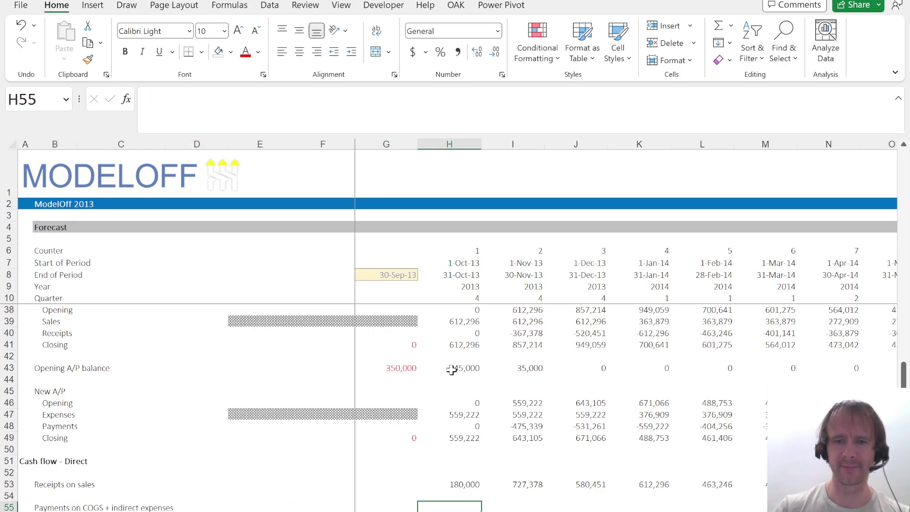
pyautogui.write('=')
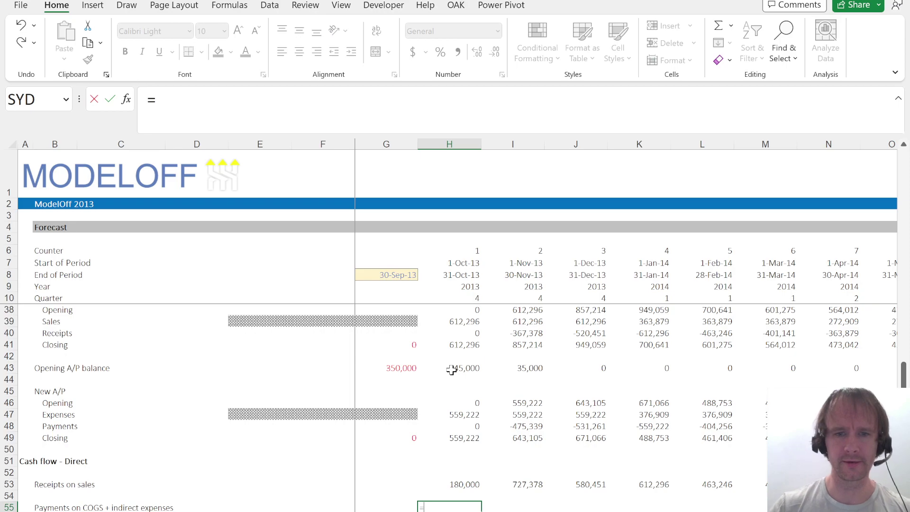
pyautogui.click(458, 428)
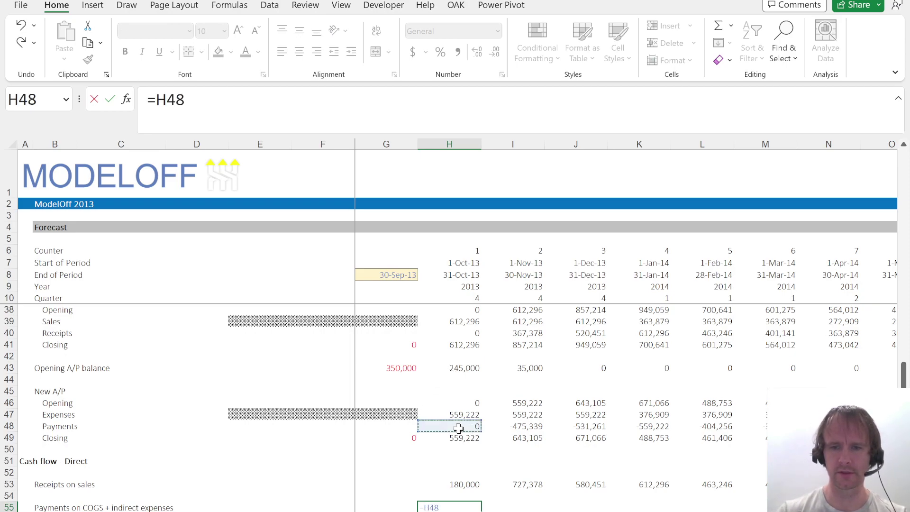
pyautogui.write('+(')
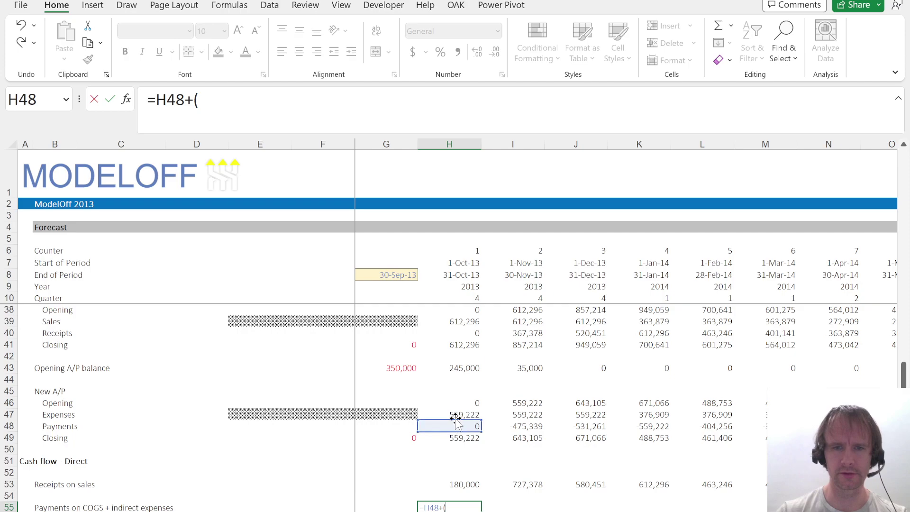
pyautogui.click(455, 371)
pyautogui.write('-')
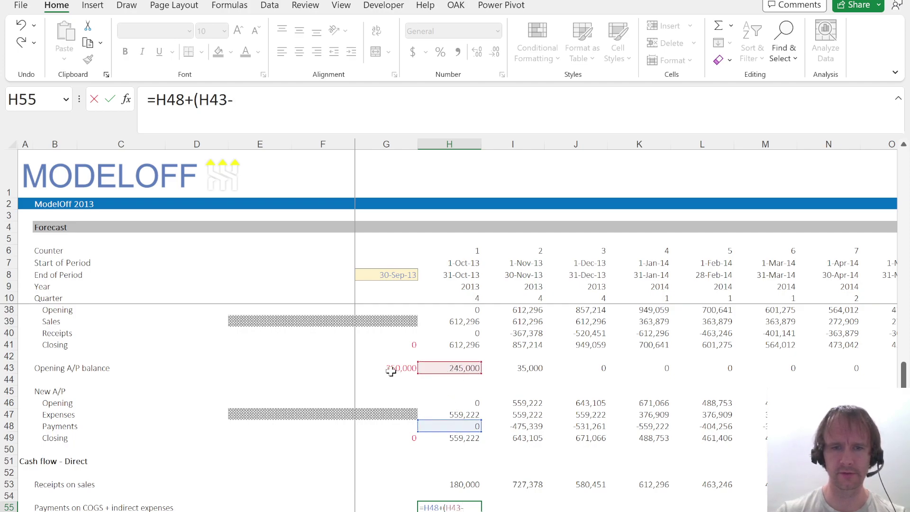
pyautogui.click(391, 371)
pyautogui.write(')')
pyautogui.press('Return')
pyautogui.press('Up')
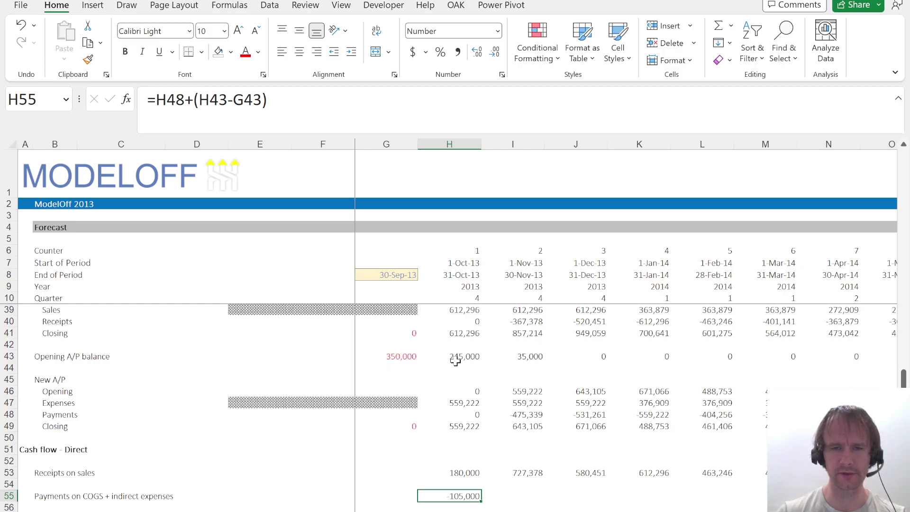
# Fill the payments formula from H55 across the remaining forecast months in row 55.
pyautogui.press('Right')
pyautogui.hotkey('ctrl', 'r')
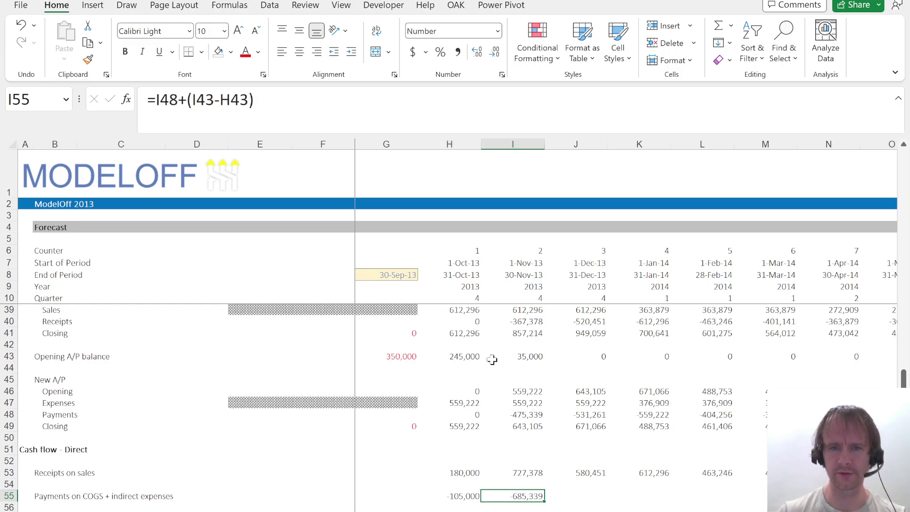
pyautogui.hotkey('ctrl', 'shift', 'Right')
pyautogui.hotkey('ctrl', 'r')
pyautogui.press('Left')
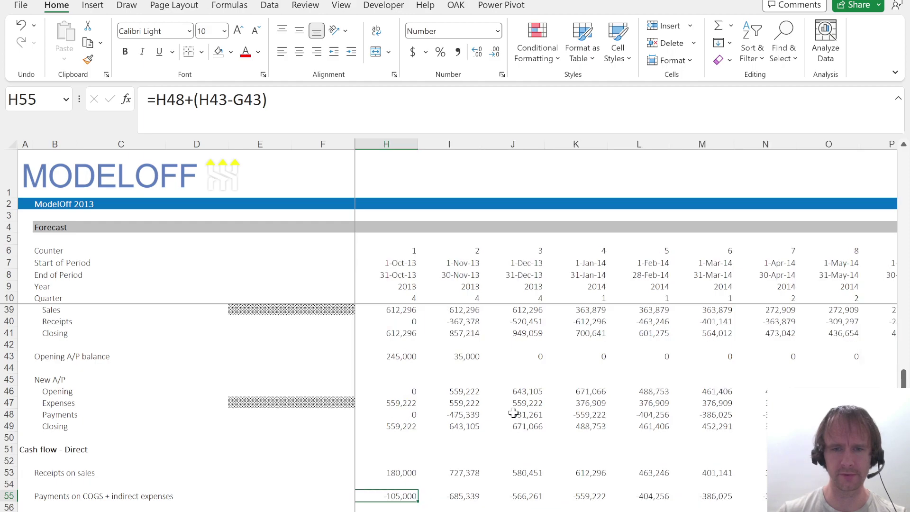
# Review the income statement's COGS, indirect cost, depreciation, interest and tax rows to identify which cash items the direct cash flow still needs.
pyautogui.press('Down')
pyautogui.press('Home')
pyautogui.press('Down')
pyautogui.press('Right')
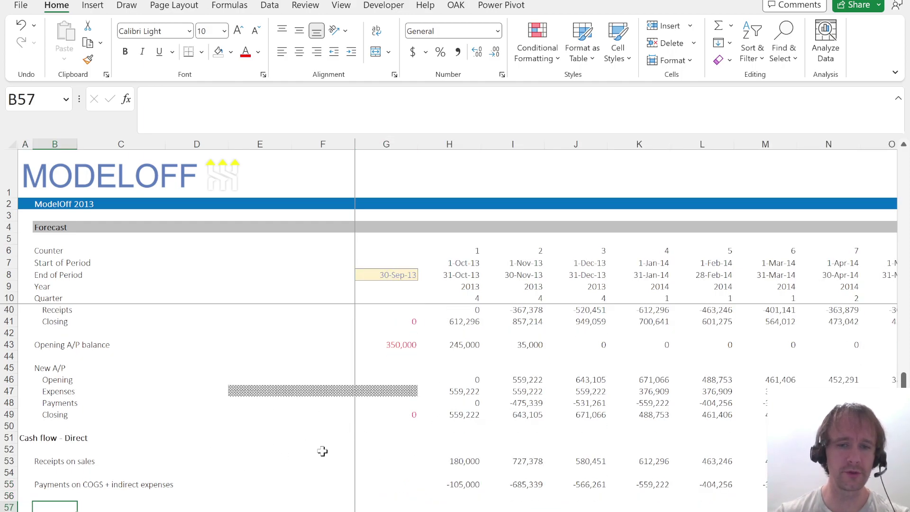
pyautogui.scroll(2, 376, 381)
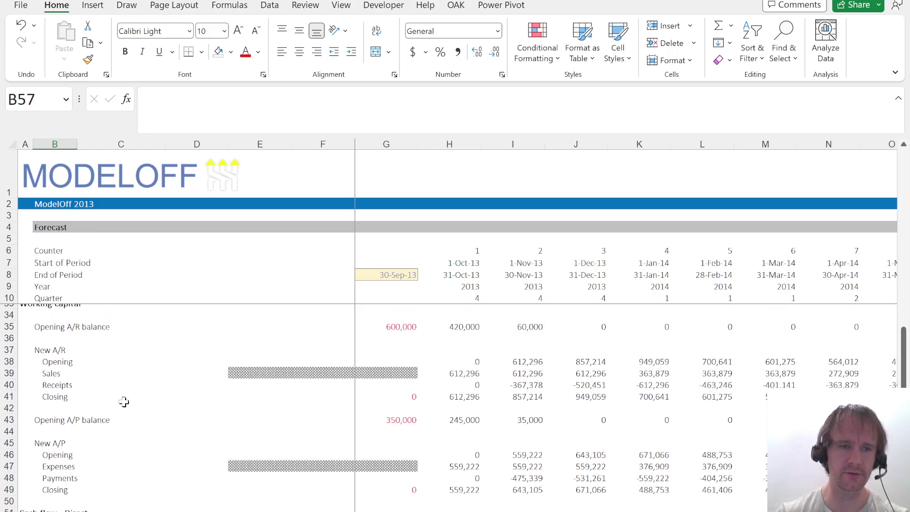
pyautogui.scroll(-3, 166, 419)
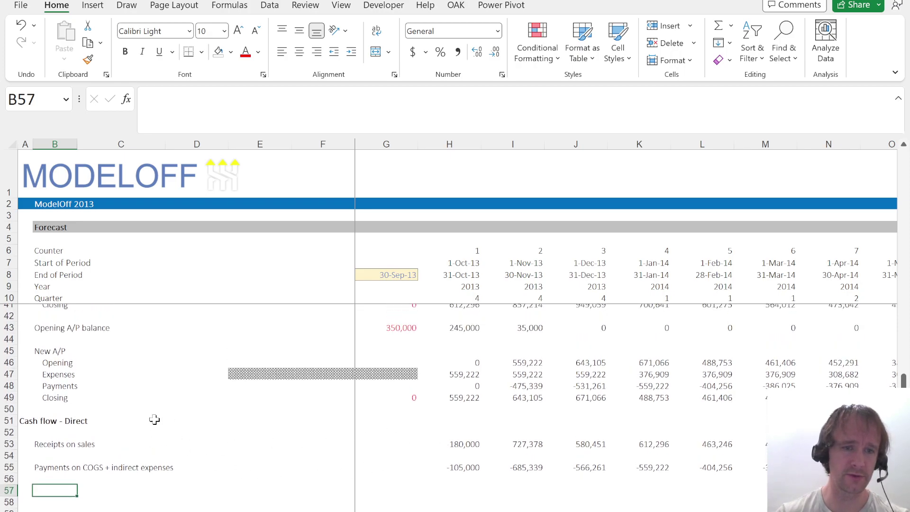
pyautogui.scroll(10, 154, 419)
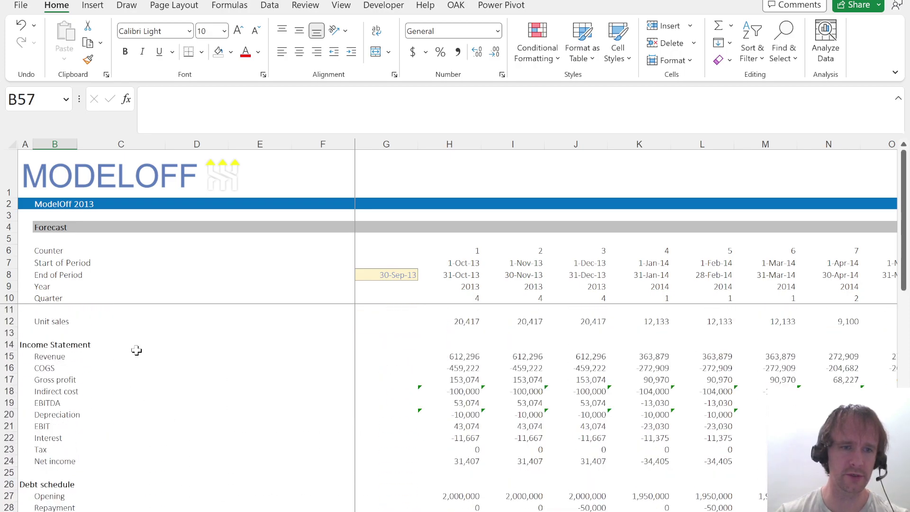
pyautogui.click(57, 366)
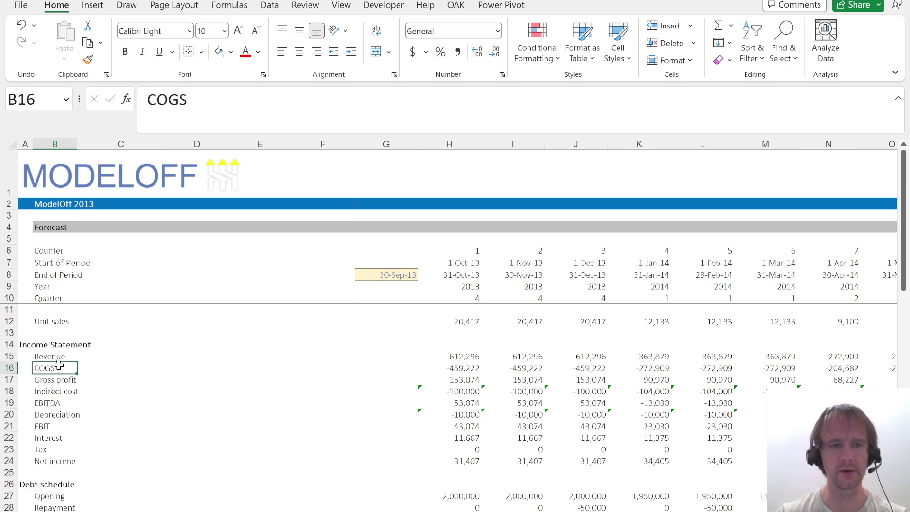
pyautogui.hotkey('shift', 'space')
pyautogui.press('Down')
pyautogui.press('Down')
pyautogui.hotkey('shift', 'space')
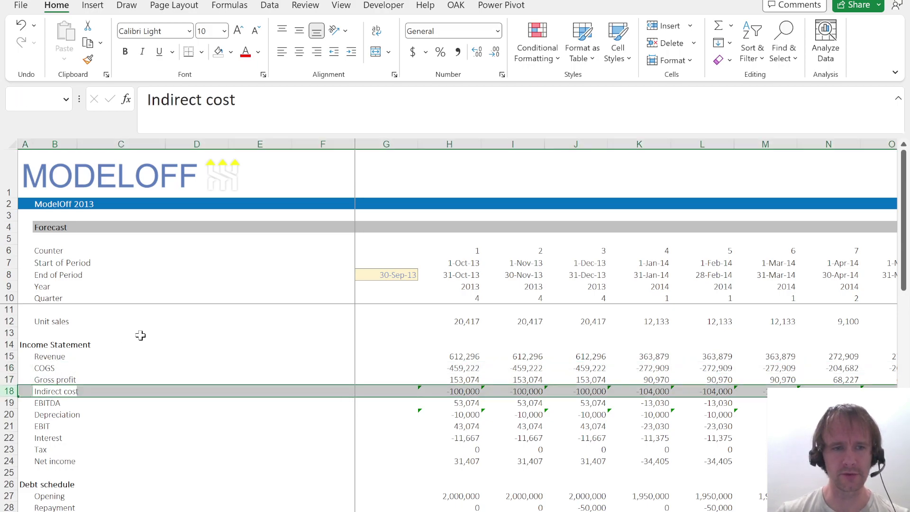
pyautogui.press('Down')
pyautogui.press('Down')
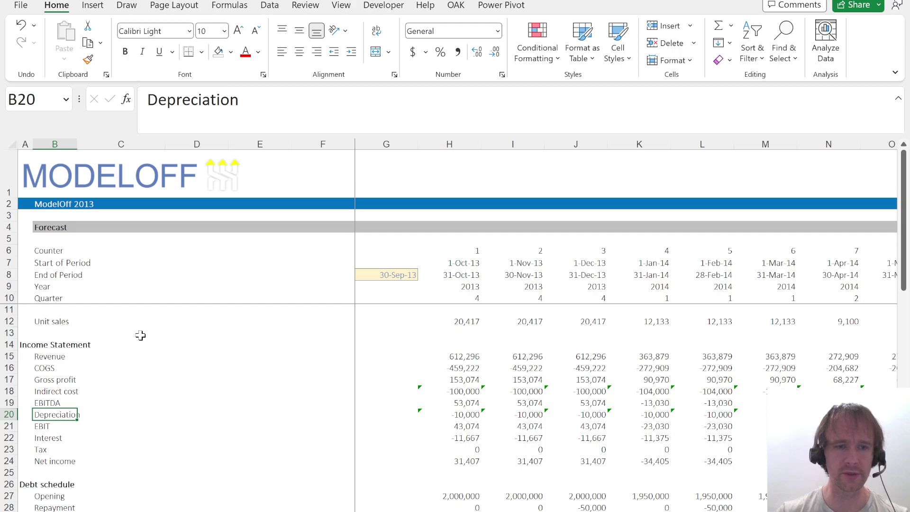
pyautogui.hotkey('shift', 'space')
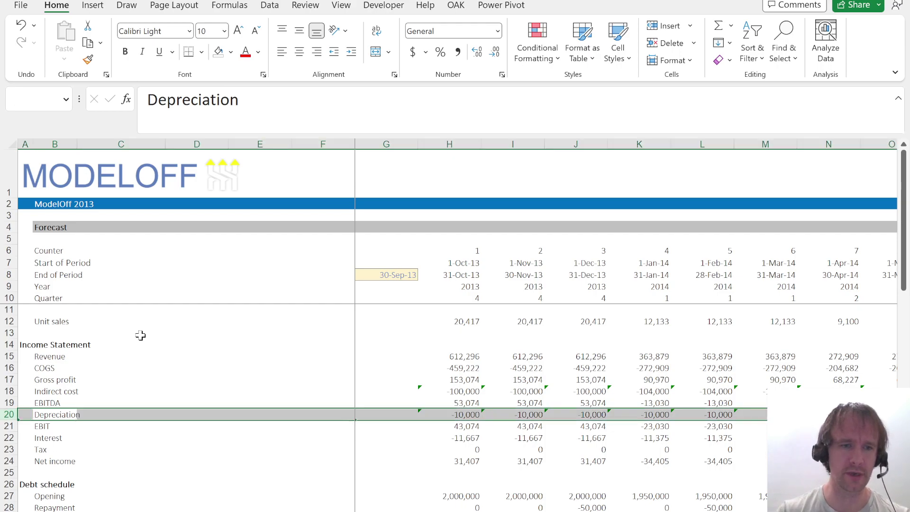
pyautogui.press('Down')
pyautogui.press('Down')
pyautogui.press('Down')
pyautogui.hotkey('shift', 'space')
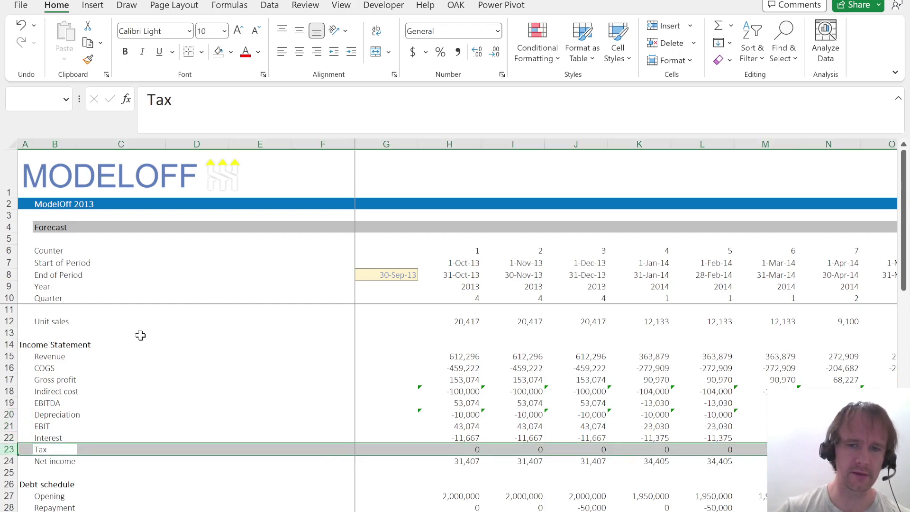
pyautogui.press('Up')
pyautogui.hotkey('shift', 'space')
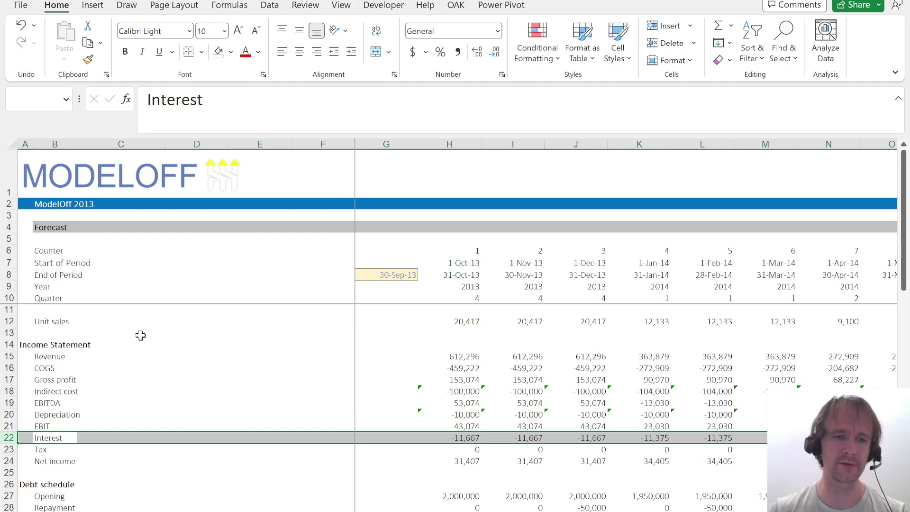
pyautogui.scroll(-13, 244, 420)
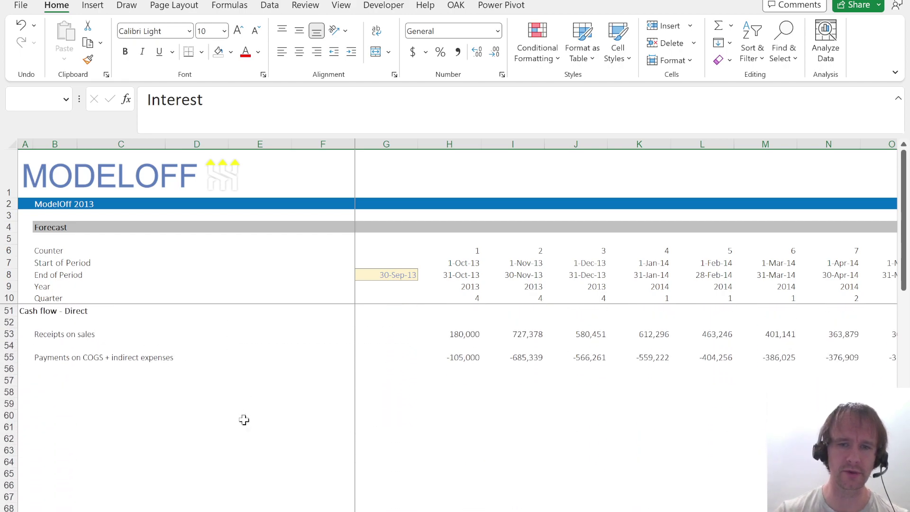
# Label cell B57 "Debt interest" and cell B58 "Debt principal" in the direct cash flow section.
pyautogui.click(31, 370)
pyautogui.press('Down')
pyautogui.press('Right')
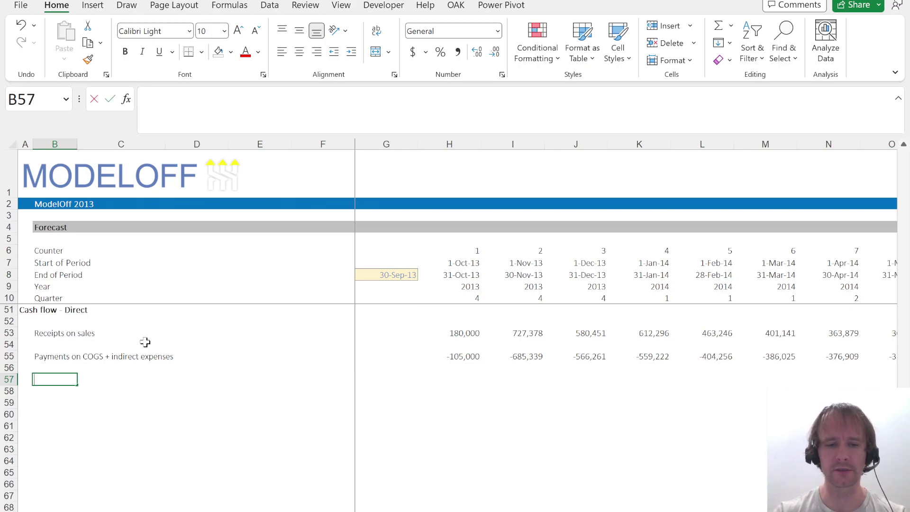
pyautogui.press('F2')
pyautogui.write('Debt interest')
pyautogui.press('Return')
pyautogui.write('Deb')
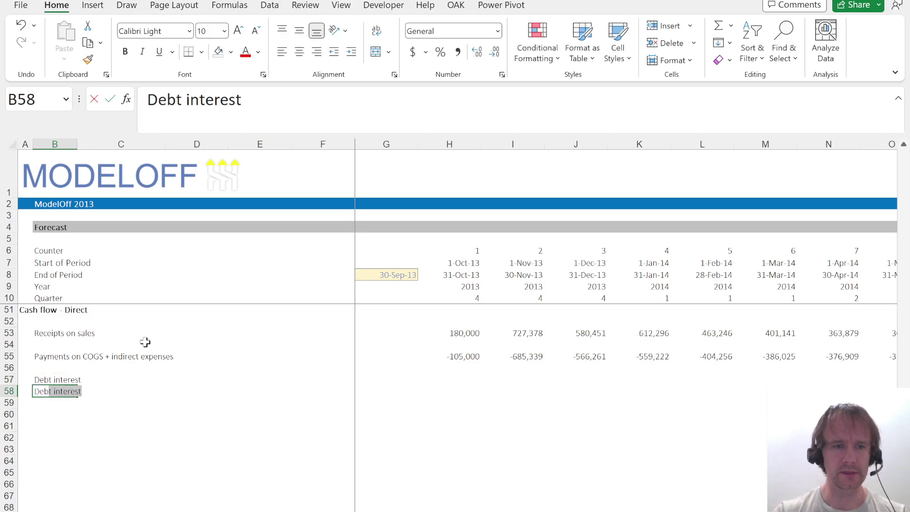
pyautogui.write('t principal')
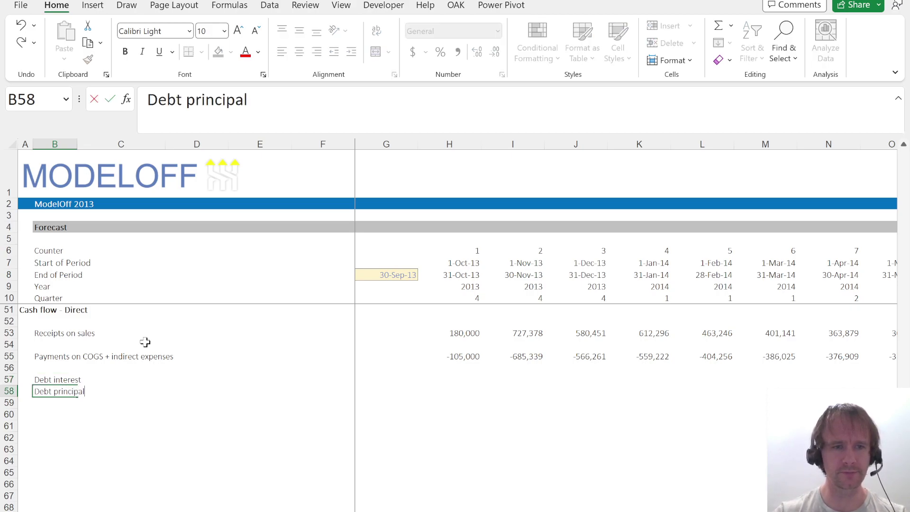
pyautogui.press('Return')
# Enter =-H31 in H57 to bring in debt schedule interest as an outflow, and fill it across the forecast months.
pyautogui.hotkey('shift', 'Right')
pyautogui.press('Up')
pyautogui.press('Up')
pyautogui.press('Right')
pyautogui.press('Right')
pyautogui.press('Right')
pyautogui.press('Right')
pyautogui.press('Right')
pyautogui.press('Right')
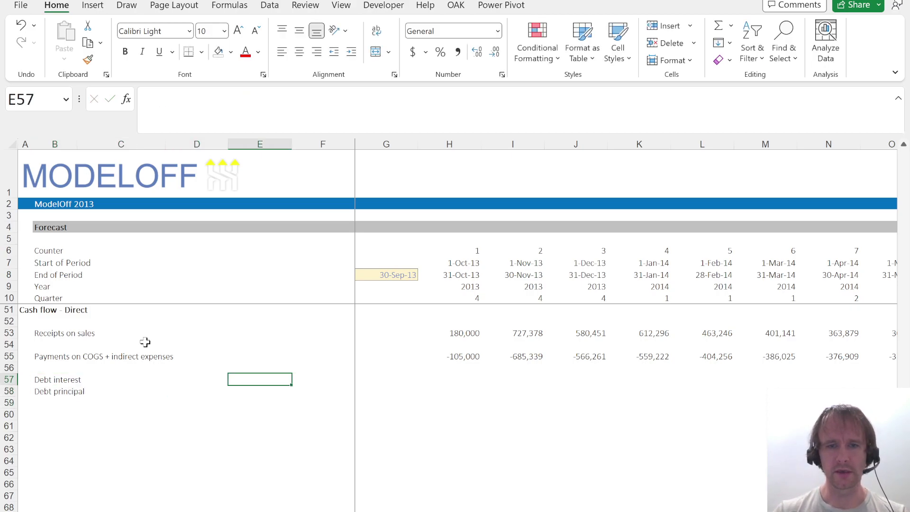
pyautogui.write('=-')
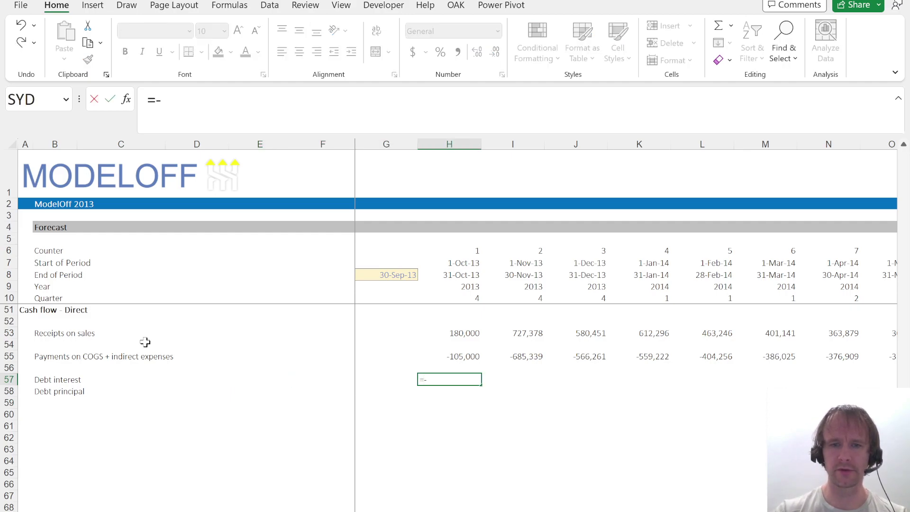
pyautogui.scroll(7, 406, 417)
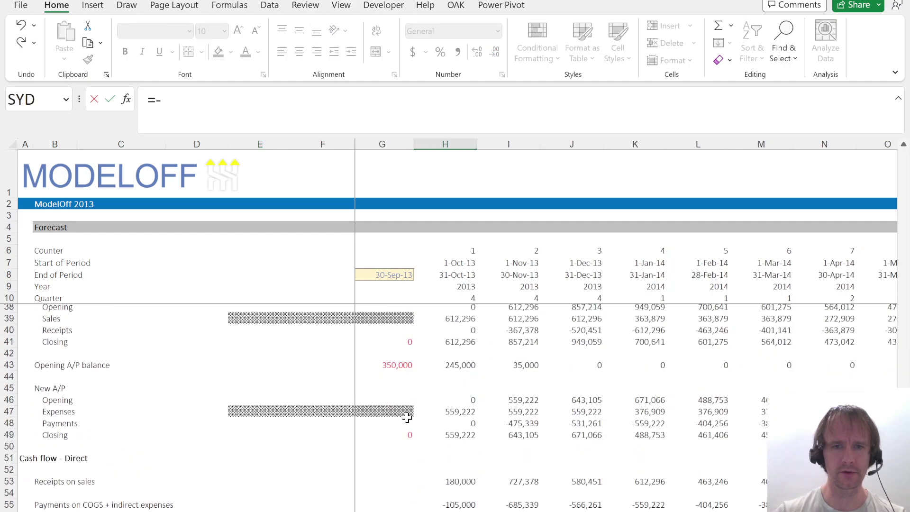
pyautogui.scroll(2, 406, 417)
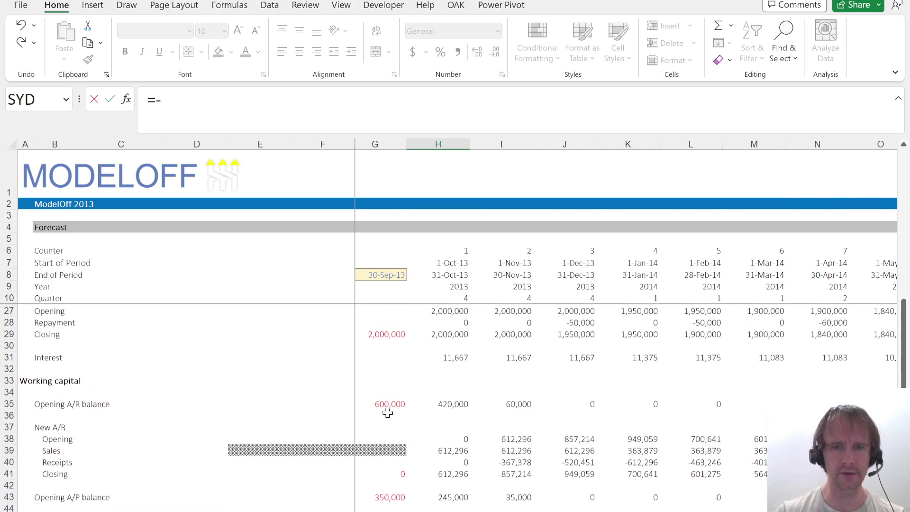
pyautogui.click(446, 371)
pyautogui.hotkey('ctrl', 'Return')
pyautogui.hotkey('ctrl', 'shift', 'Right')
pyautogui.hotkey('ctrl', 'r')
# Enter =H28 in H58 to link the debt principal to the repayment row, and fill it across the forecast months.
pyautogui.press('Down')
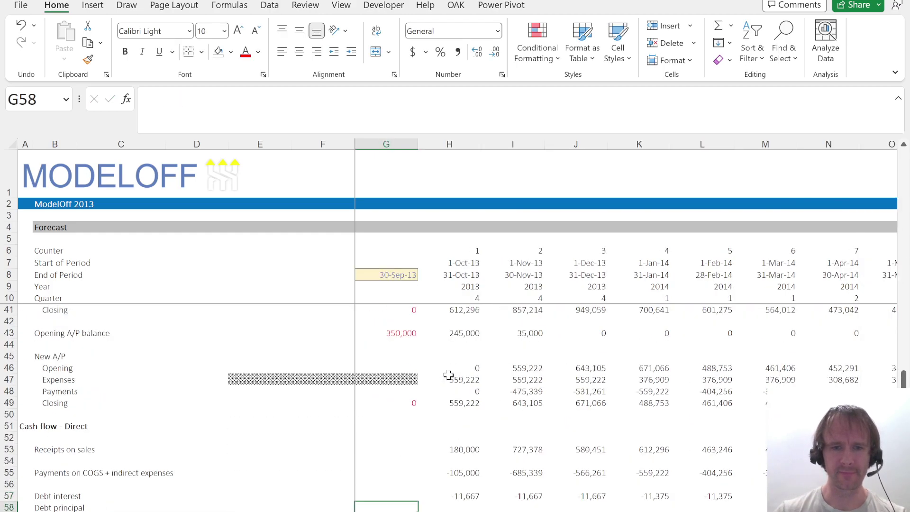
pyautogui.write('=')
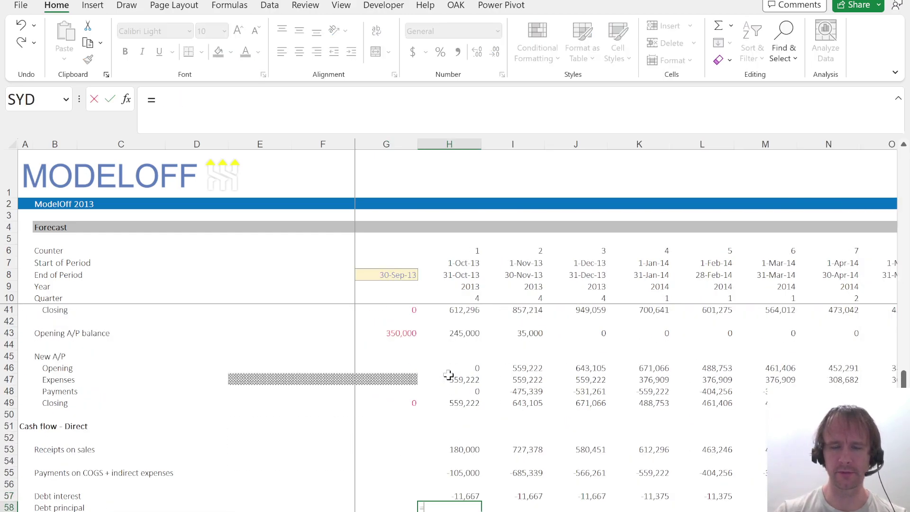
pyautogui.scroll(6, 449, 375)
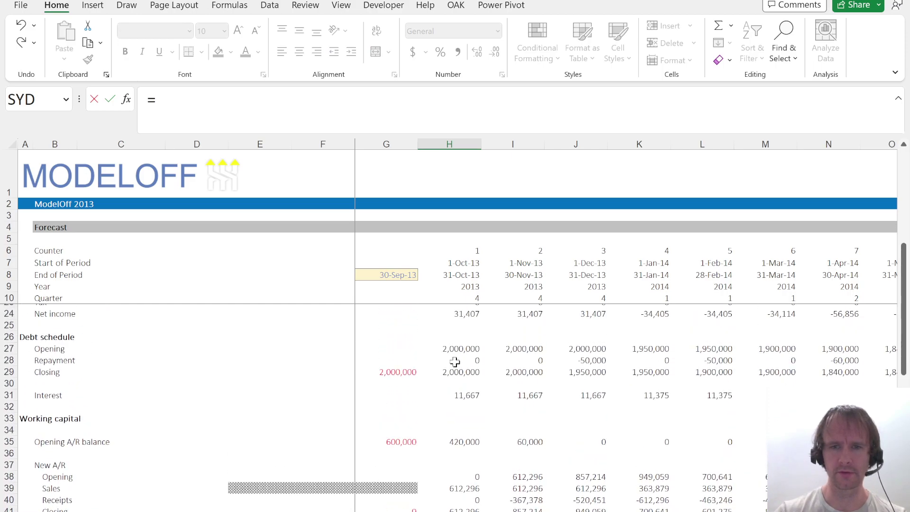
pyautogui.click(454, 361)
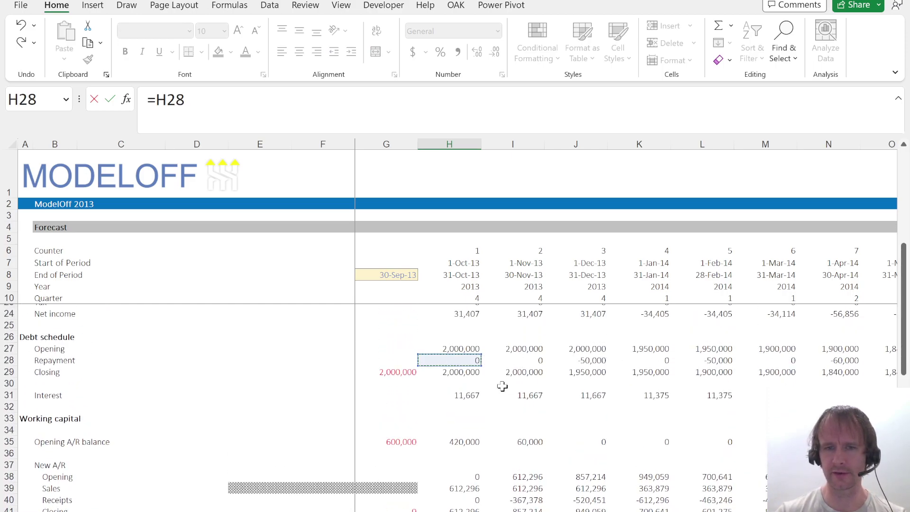
pyautogui.press('Return')
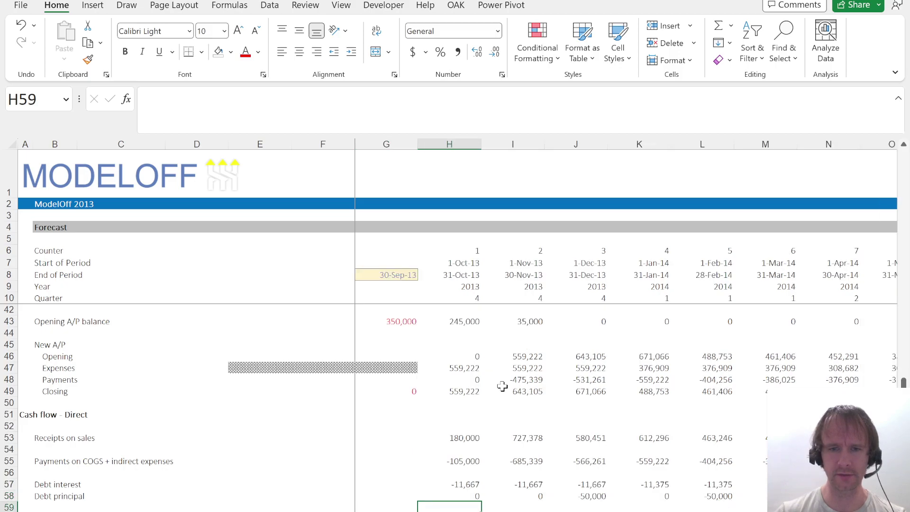
# Label cell B60 "Net cash flow" beneath the debt rows.
pyautogui.press('Down')
pyautogui.press('Down')
pyautogui.press('Left')
pyautogui.press('Left')
pyautogui.press('Left')
pyautogui.press('Up')
pyautogui.press('Left')
pyautogui.press('Left')
pyautogui.press('Left')
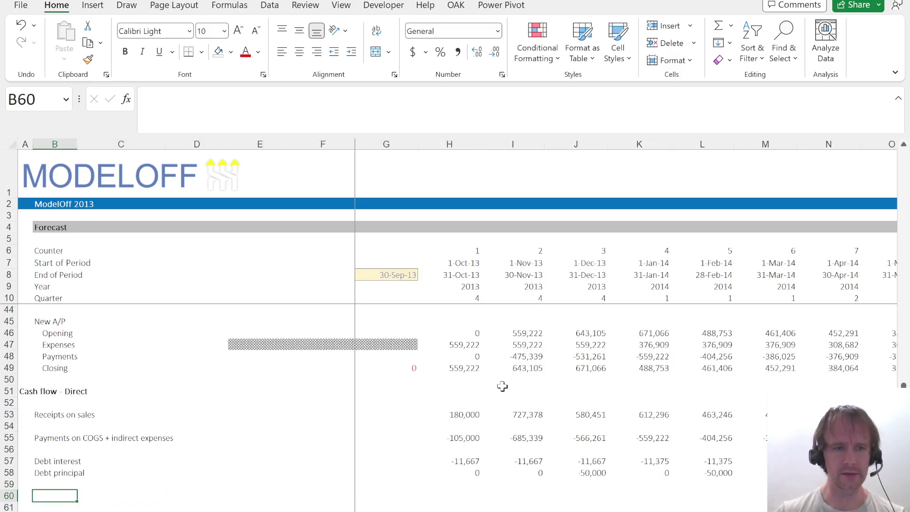
pyautogui.write('Net cash flow')
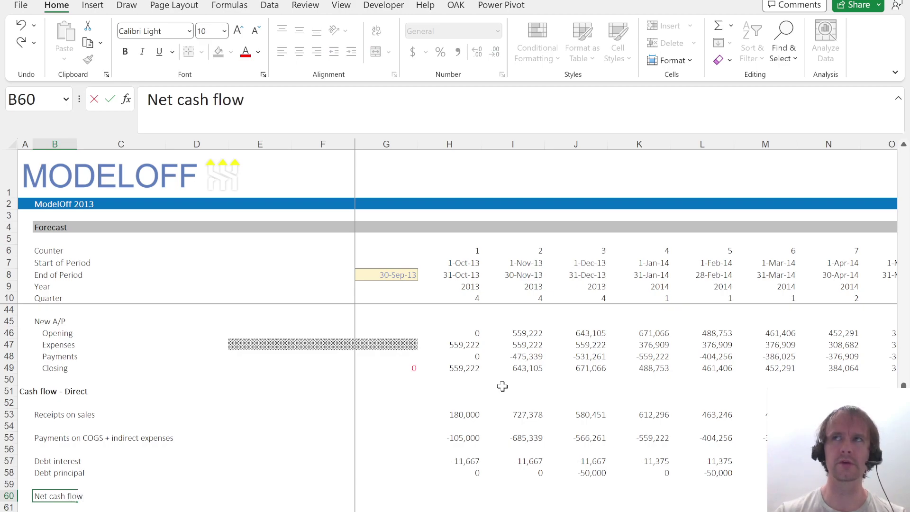
pyautogui.press('Return')
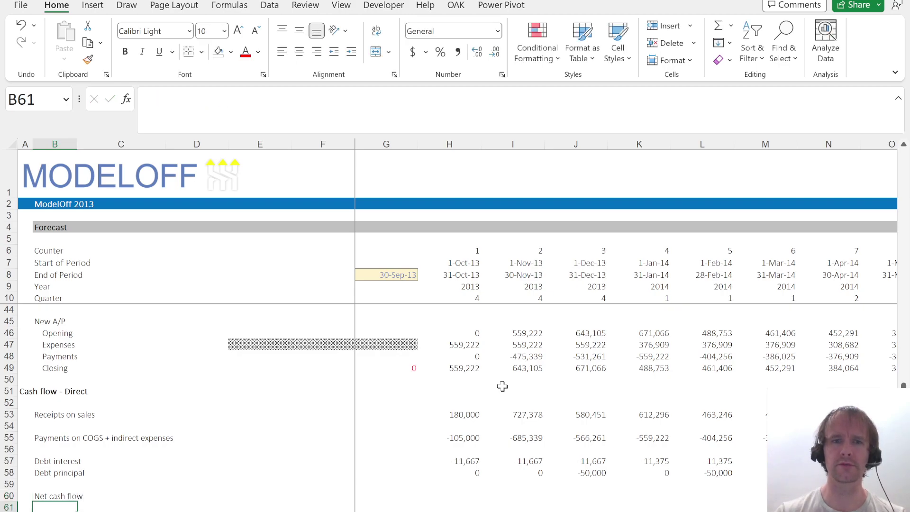
# Enter =SUM(H53:H58) in H60 for the net cash flow and fill it across the forecast months.
pyautogui.scroll(9, 487, 381)
pyautogui.scroll(-6, 515, 376)
pyautogui.scroll(-5, 515, 377)
pyautogui.press('Up')
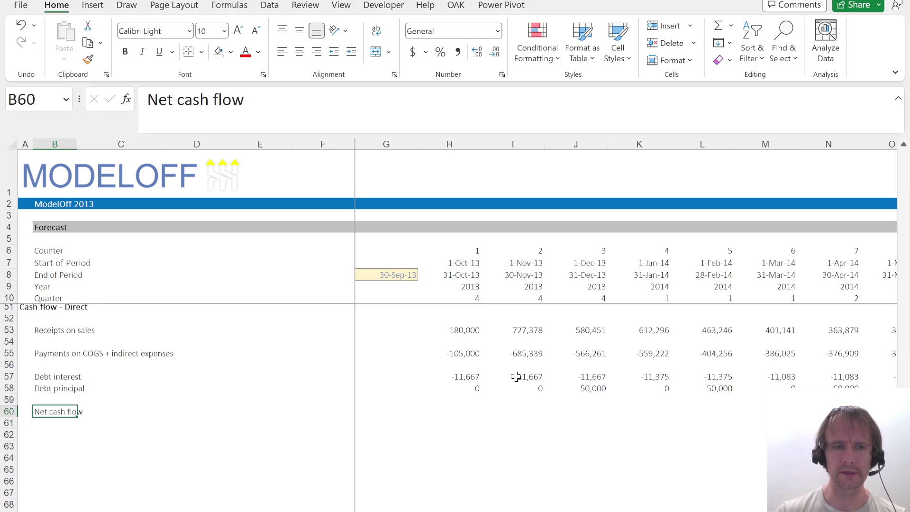
pyautogui.press('Right')
pyautogui.press('Right')
pyautogui.press('Right')
pyautogui.press('Right')
pyautogui.press('Right')
pyautogui.press('Right')
pyautogui.press('Right')
pyautogui.press('Left')
pyautogui.write('=su')
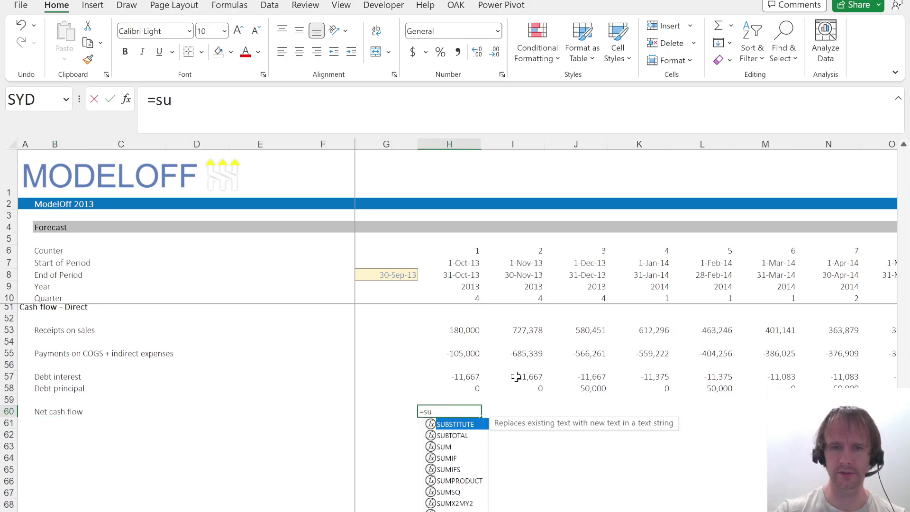
pyautogui.press('Tab')
pyautogui.press('Up')
pyautogui.press('Up')
pyautogui.hotkey('shift', 'Up')
pyautogui.hotkey('shift', 'Up')
pyautogui.hotkey('shift', 'Up')
pyautogui.hotkey('shift', 'Up')
pyautogui.hotkey('shift', 'Up')
pyautogui.press('Return')
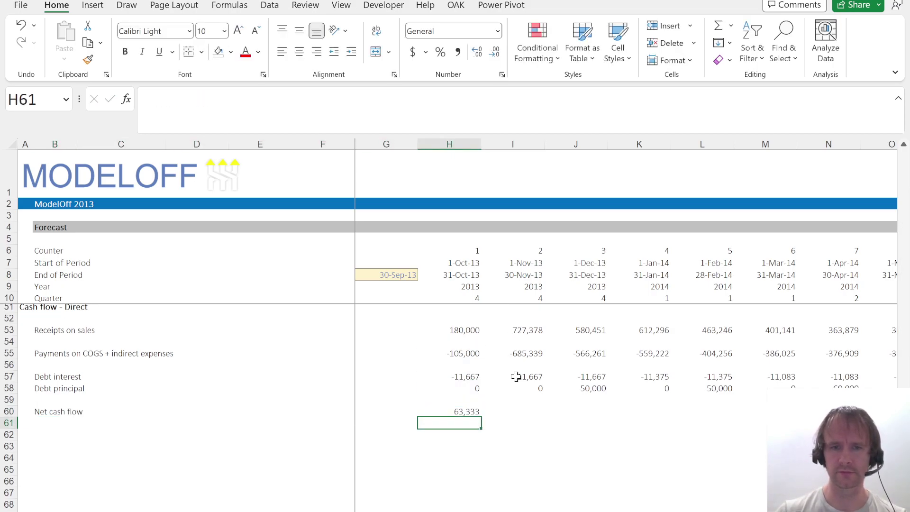
pyautogui.press('Up')
pyautogui.hotkey('ctrl', 'shift', 'Right')
pyautogui.hotkey('ctrl', 'r')
pyautogui.press('Left')
pyautogui.press('Right')
# Label cell B62 "Closing cash" below the net cash flow row.
pyautogui.press('Down')
pyautogui.press('Left')
pyautogui.press('Left')
pyautogui.press('Left')
pyautogui.press('Left')
pyautogui.press('Left')
pyautogui.press('Left')
pyautogui.press('Down')
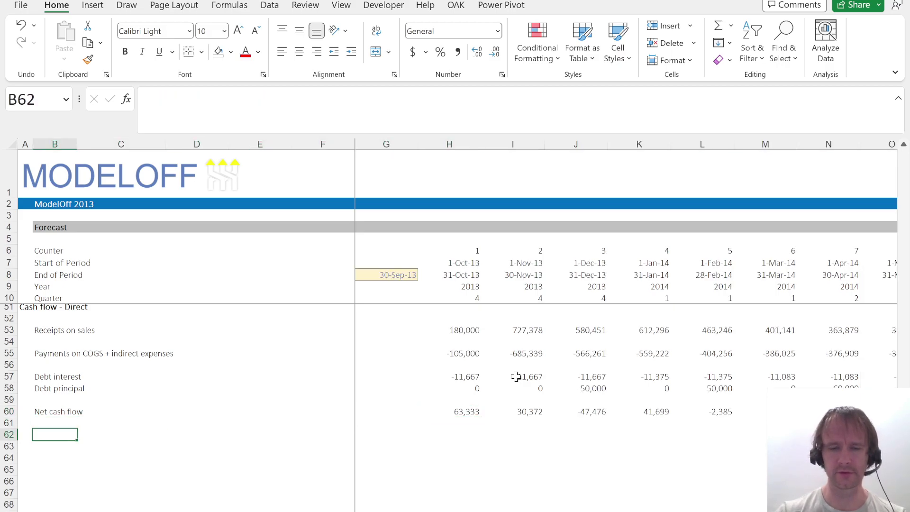
pyautogui.write('Closing cash')
# Link G62 to the opening Cash value in D70 of the assets table on the preceding sheet.
pyautogui.press('Right')
pyautogui.press('Right')
pyautogui.press('Up')
pyautogui.press('Right')
pyautogui.press('Right')
pyautogui.press('Right')
pyautogui.press('Right')
pyautogui.press('Down')
pyautogui.press('Left')
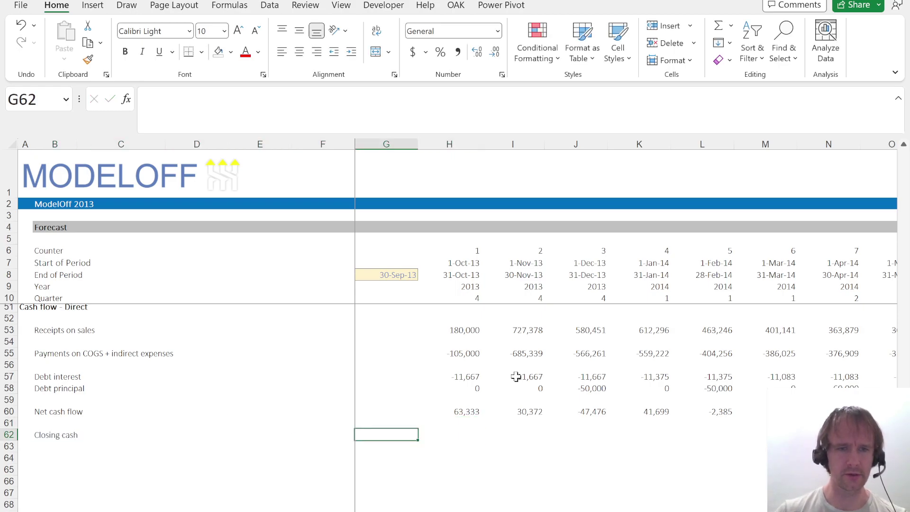
pyautogui.write('=')
pyautogui.hotkey('ctrl', 'pageup')
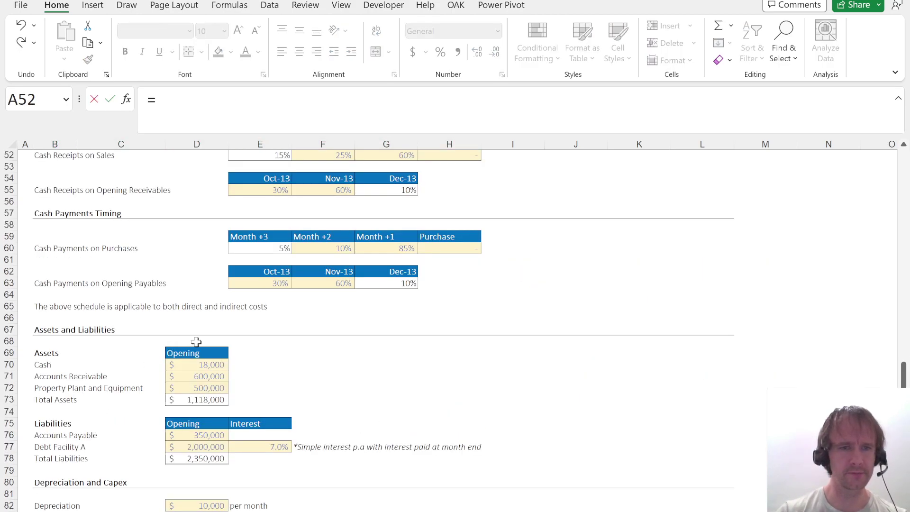
pyautogui.click(198, 367)
pyautogui.hotkey('ctrl', 'pagedown')
pyautogui.hotkey('ctrl', 'Return')
# Copy the formatting of the A/P closing cell G49 onto the opening cash in G62.
pyautogui.hotkey('ctrl', 'Up')
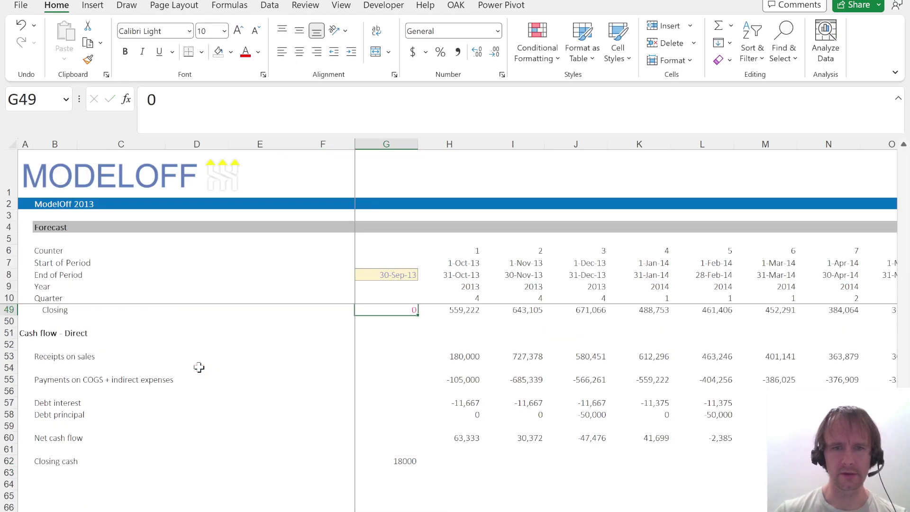
pyautogui.hotkey('ctrl', 'Down')
pyautogui.hotkey('ctrl', 'alt', 'v')
pyautogui.press('t')
pyautogui.press('Return')
# Enter =G62+H60 in H62 for closing cash, fill it across the forecast months and check the following months.
pyautogui.press('Right')
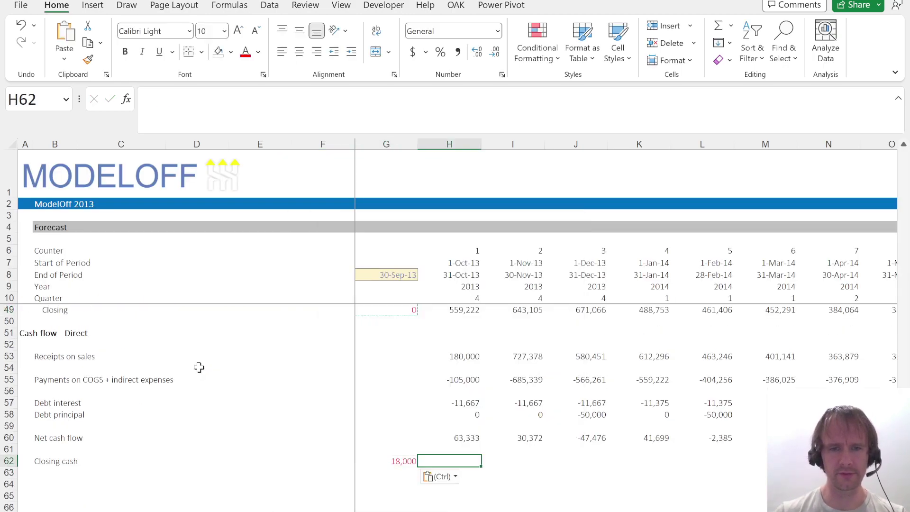
pyautogui.write('=')
pyautogui.press('Left')
pyautogui.write('+')
pyautogui.press('Up')
pyautogui.press('Up')
pyautogui.hotkey('ctrl', 'Return')
pyautogui.hotkey('ctrl', 'shift', 'Right')
pyautogui.hotkey('ctrl', 'r')
pyautogui.hotkey('ctrl', 'Left')
pyautogui.press('Right')
pyautogui.press('Right')
pyautogui.hotkey('alt', 'pagedown')
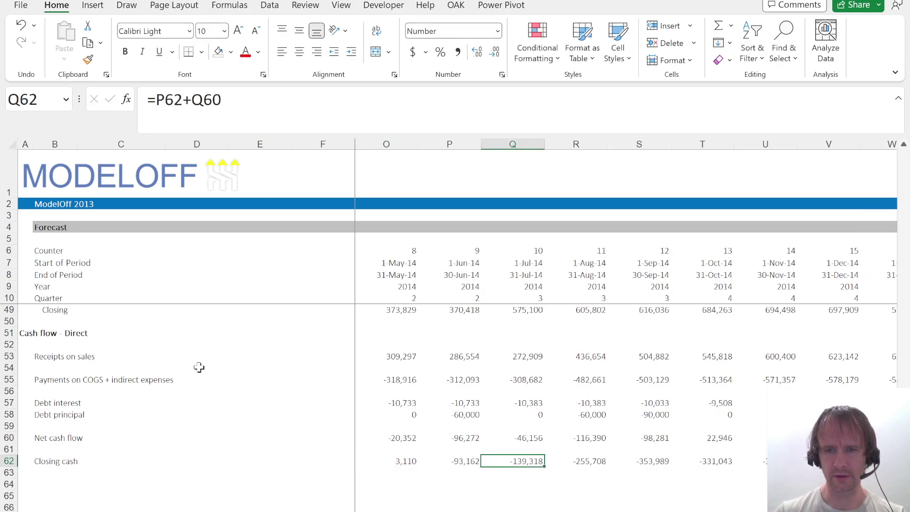
# Examine the closing cash row across all forecast months through September 2016, including the formulas in the final columns.
pyautogui.press('Right')
pyautogui.press('Right')
pyautogui.press('Right')
pyautogui.press('Right')
pyautogui.hotkey('alt', 'pagedown')
pyautogui.hotkey('alt', 'pagedown')
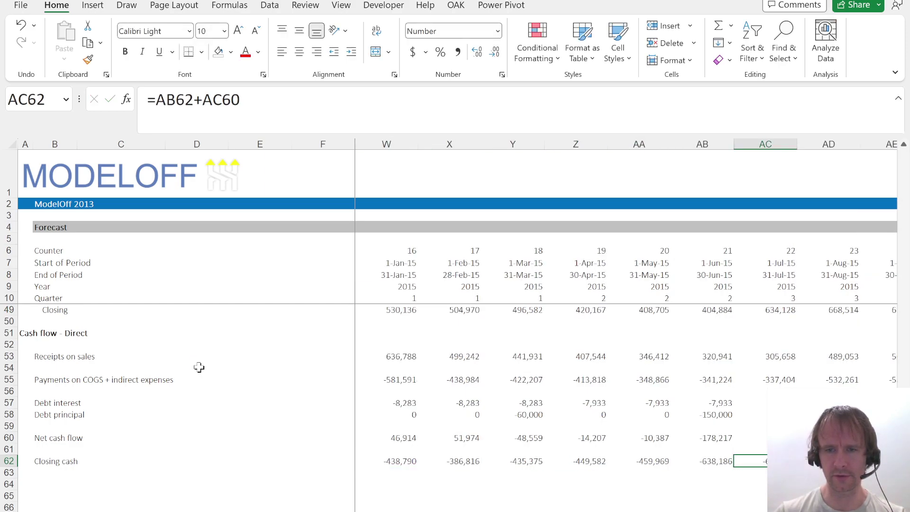
pyautogui.hotkey('alt', 'pagedown')
pyautogui.hotkey('ctrl', 'Left')
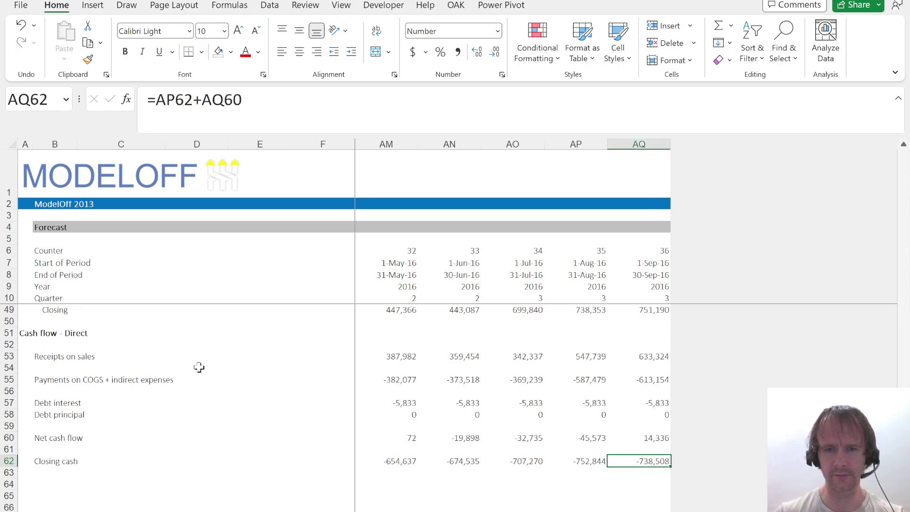
pyautogui.hotkey('ctrl', 'Left')
pyautogui.press('Right')
pyautogui.hotkey('ctrl', 'Right')
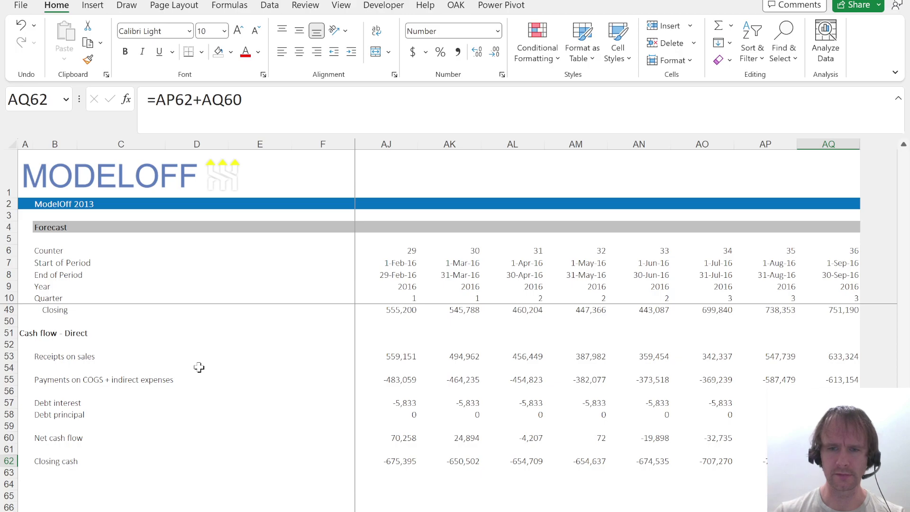
pyautogui.press('Left')
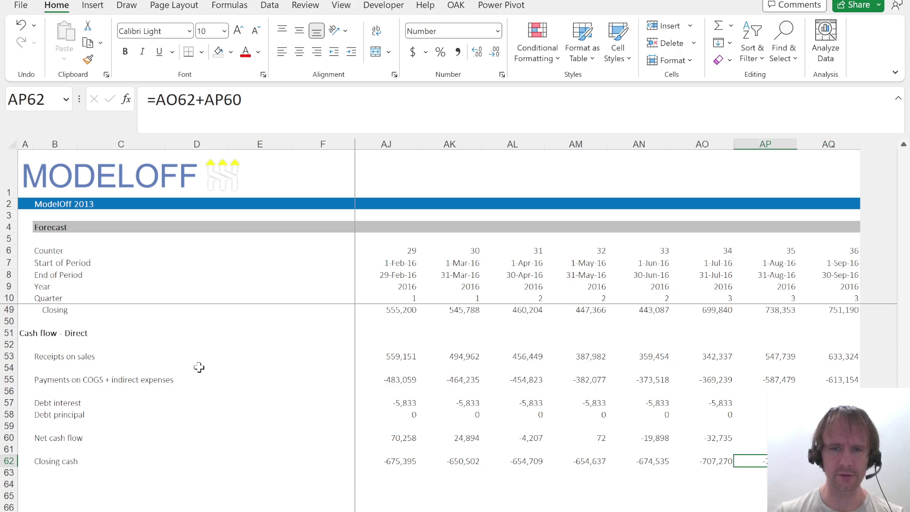
pyautogui.hotkey('ctrl', 'Left')
pyautogui.press('Left')
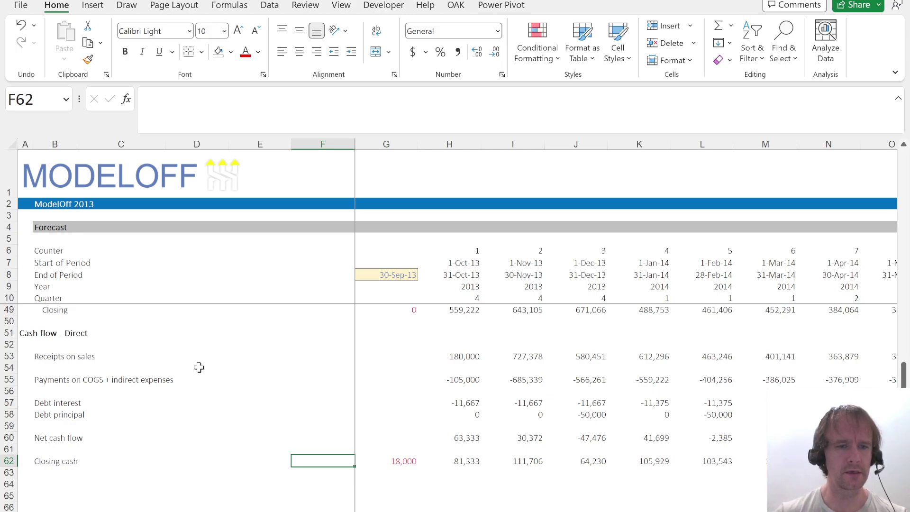
# Review the payment timing and opening assets and liabilities assumptions on the preceding sheet, and the forecast's working capital section.
pyautogui.hotkey('ctrl', 'pageup')
pyautogui.scroll(14, 367, 381)
pyautogui.scroll(3, 368, 381)
pyautogui.scroll(-20, 367, 380)
pyautogui.scroll(4, 368, 381)
pyautogui.hscroll(-1, 367, 381)
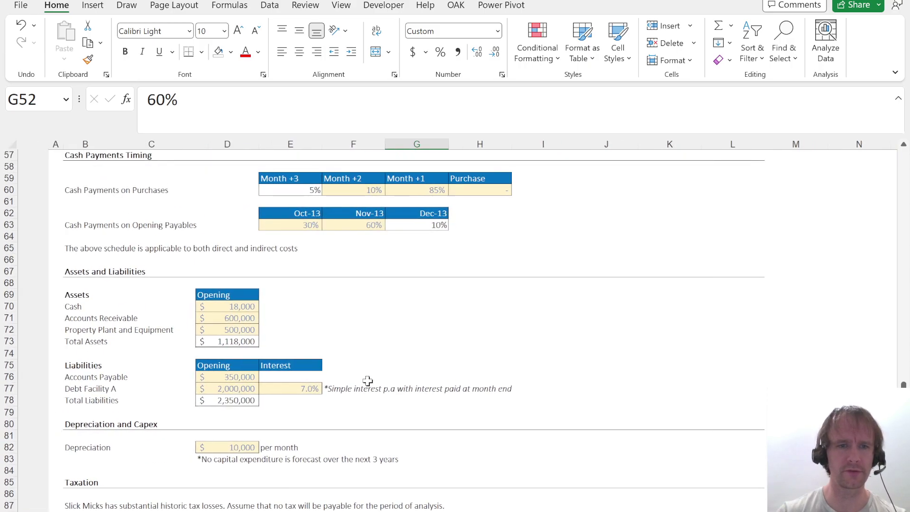
pyautogui.hotkey('ctrl', 'pagedown')
pyautogui.scroll(-6, 427, 450)
pyautogui.scroll(12, 427, 450)
# Switch to the case study PDF in Edge and read Question 1 on the January 2014 sales revenue.
pyautogui.hotkey('alt', 'Tab')
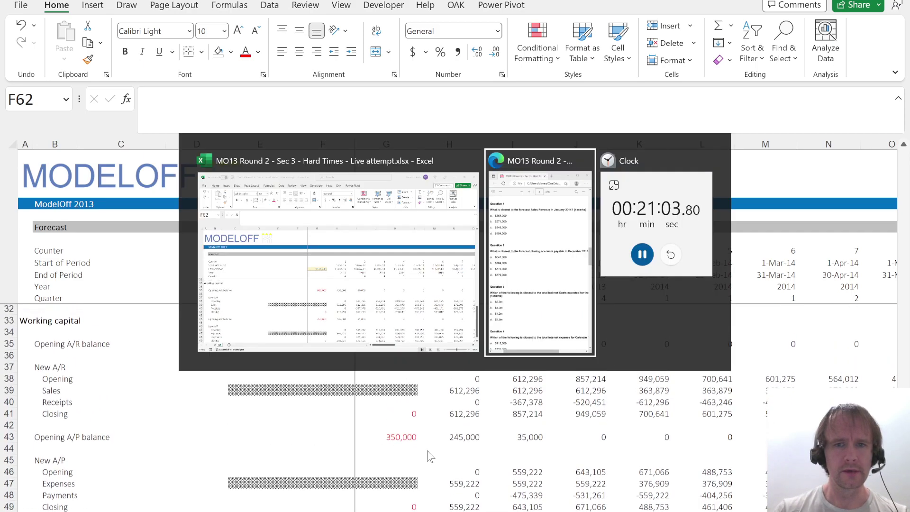
pyautogui.scroll(15, 726, 210)
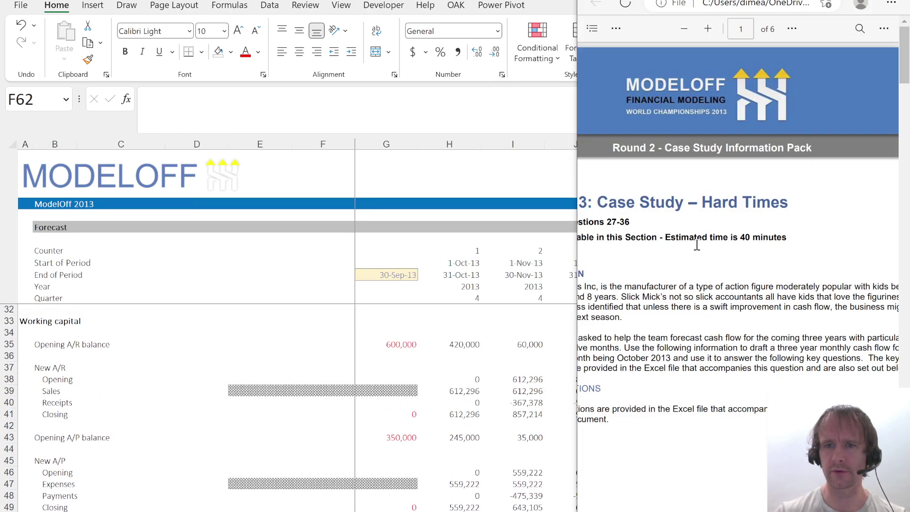
pyautogui.hscroll(-2, 713, 255)
pyautogui.scroll(-15, 716, 258)
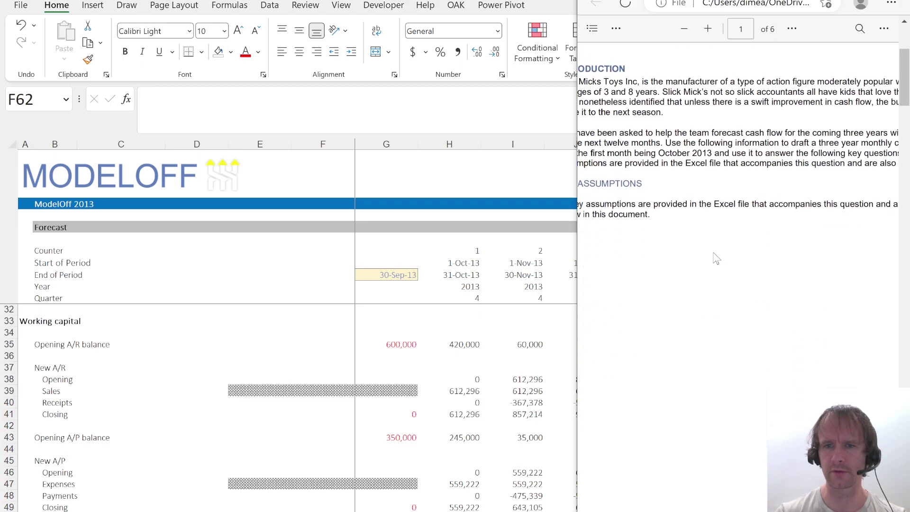
pyautogui.scroll(-5, 712, 251)
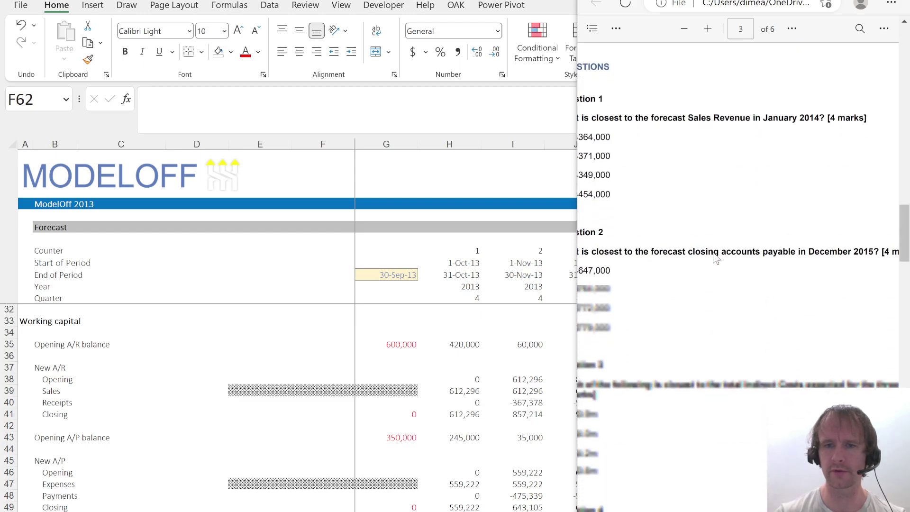
pyautogui.hscroll(-2, 716, 177)
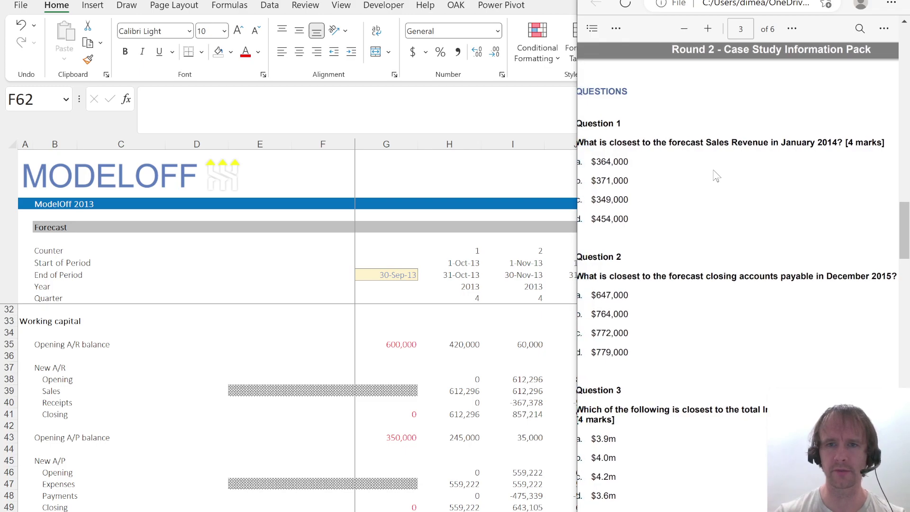
pyautogui.hscroll(1, 718, 208)
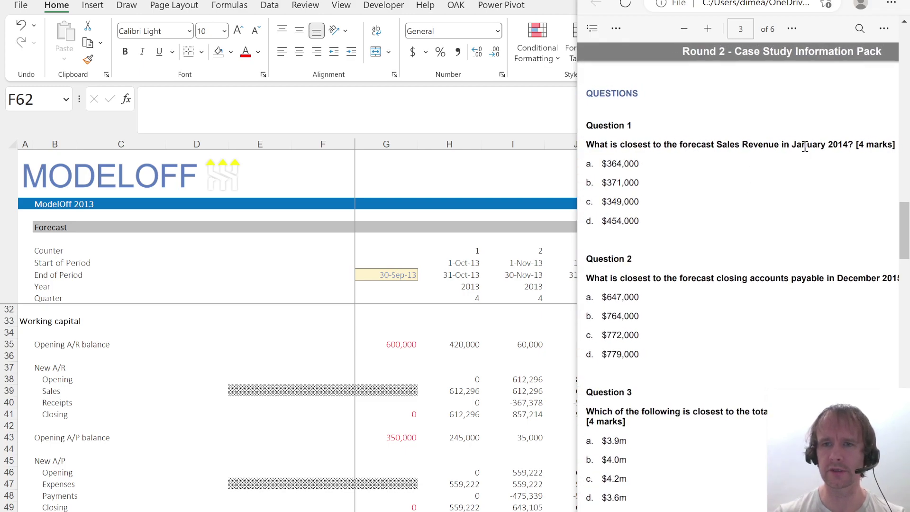
# Add a blank worksheet to the Excel workbook for the answers and look through the PDF for the number of questions.
pyautogui.hotkey('alt', 'Tab')
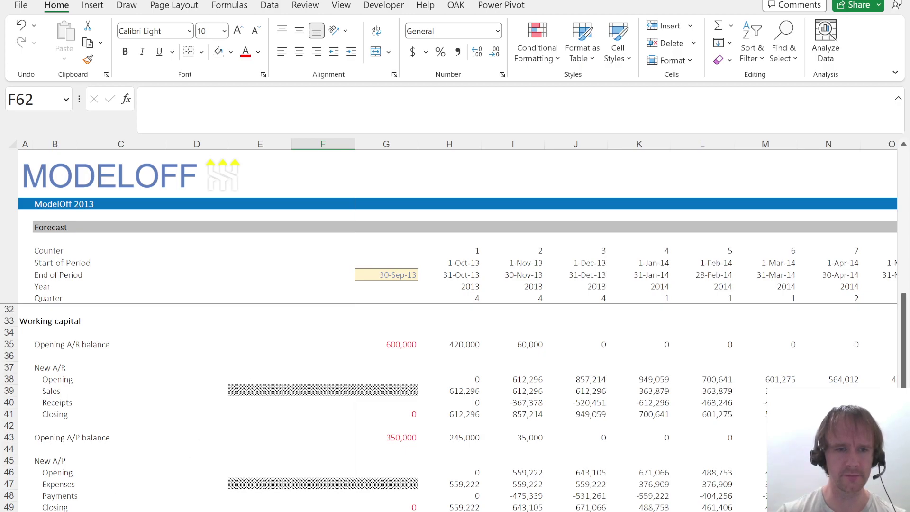
pyautogui.hotkey('ctrl', 'n')
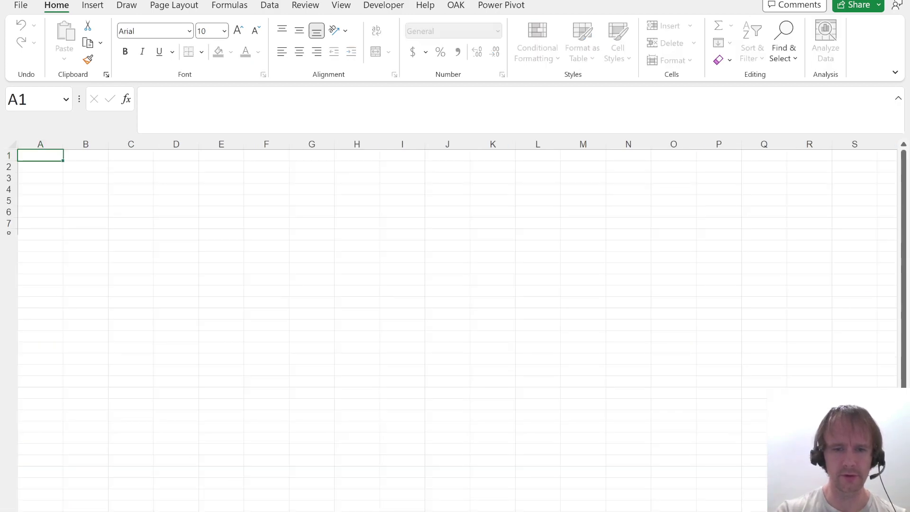
pyautogui.hotkey('alt', 'Tab')
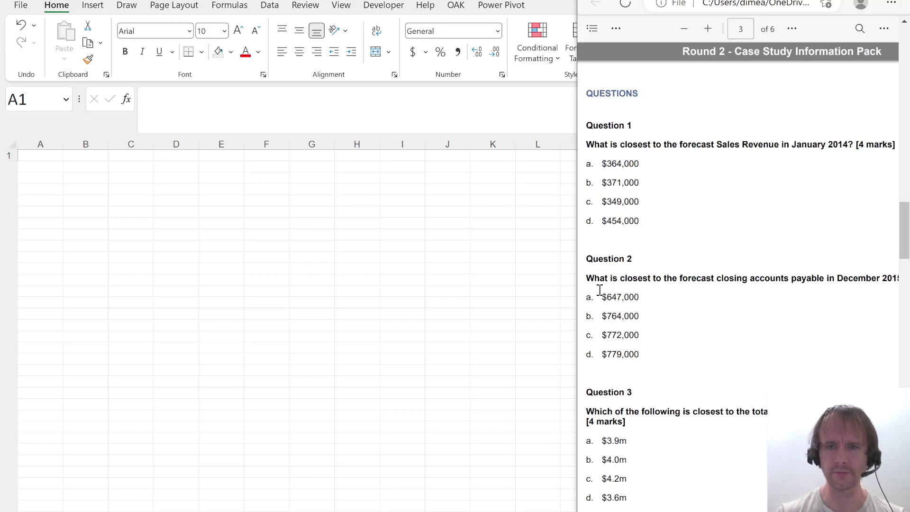
pyautogui.scroll(-15, 715, 288)
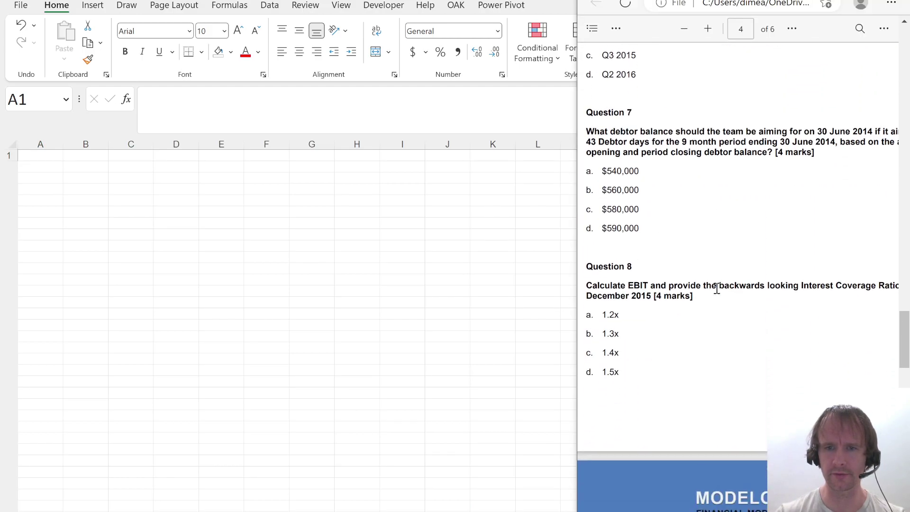
pyautogui.scroll(-10, 716, 288)
pyautogui.scroll(9, 717, 288)
pyautogui.scroll(20, 717, 288)
pyautogui.scroll(-3, 716, 289)
# Number the answer rows by entering =SEQUENCE(9) in A3 of the new sheet.
pyautogui.click(64, 134)
pyautogui.click(55, 179)
pyautogui.write('=seq')
pyautogui.press('Tab')
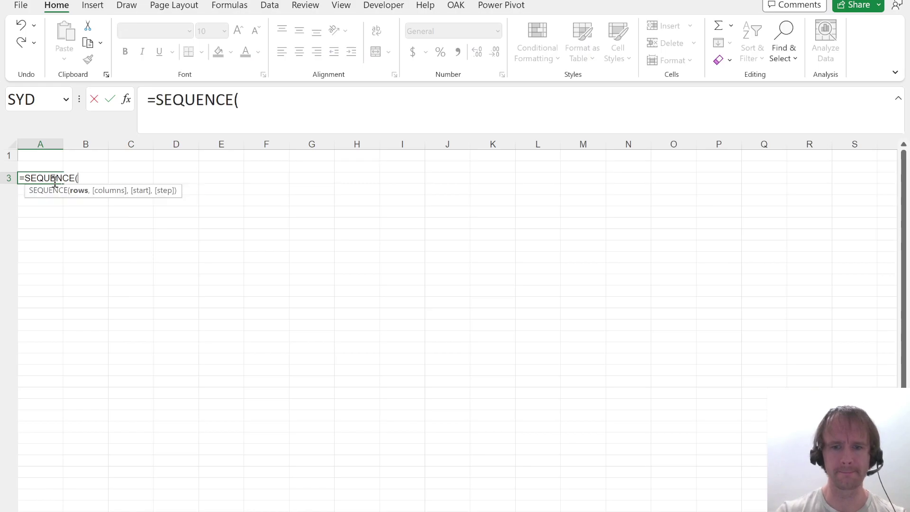
pyautogui.write('9)')
pyautogui.press('Return')
pyautogui.press('Up')
pyautogui.press('Right')
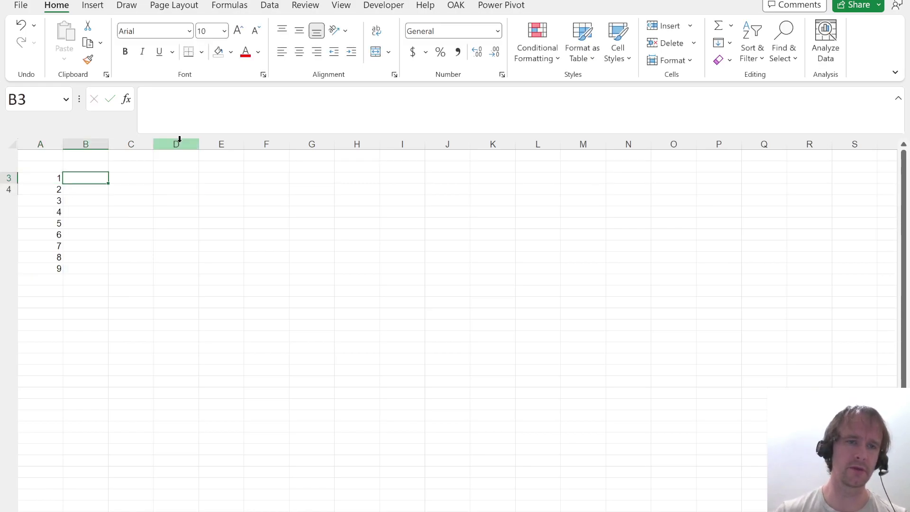
# Read through Questions 1 to 8 and their answer options in the case study PDF.
pyautogui.hotkey('ctrl', 'pageup')
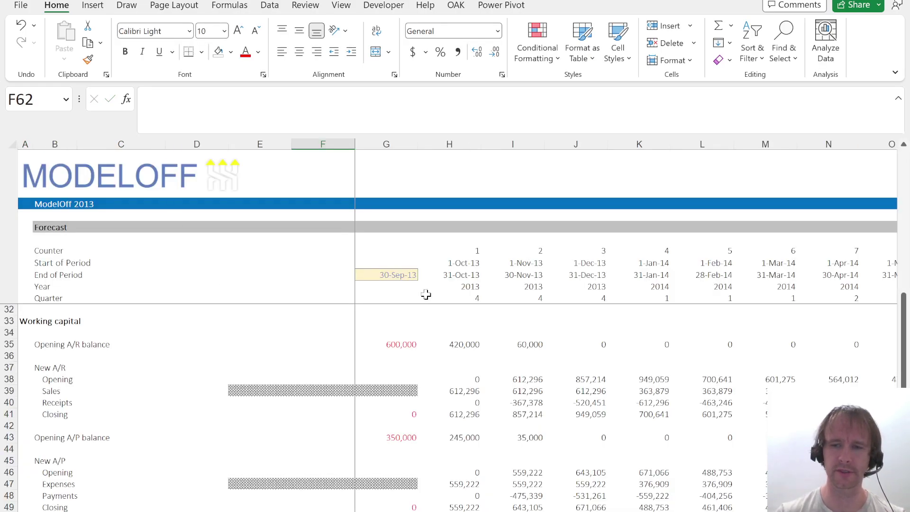
pyautogui.hotkey('alt', 'Tab')
pyautogui.scroll(-15, 680, 330)
pyautogui.scroll(-10, 681, 332)
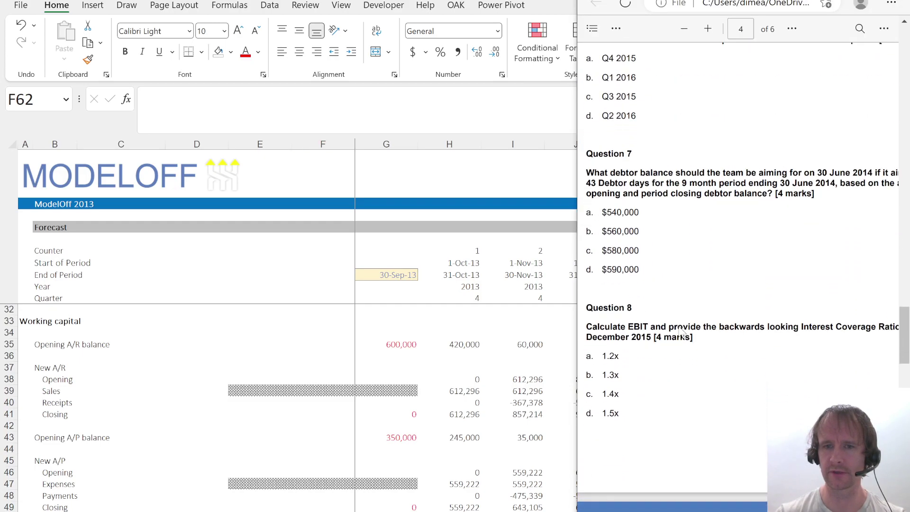
pyautogui.scroll(15, 661, 422)
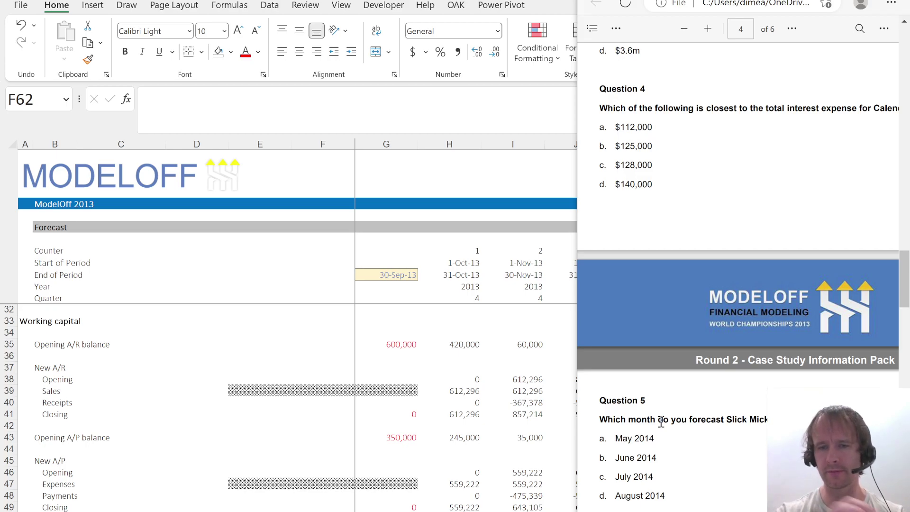
pyautogui.scroll(5, 661, 422)
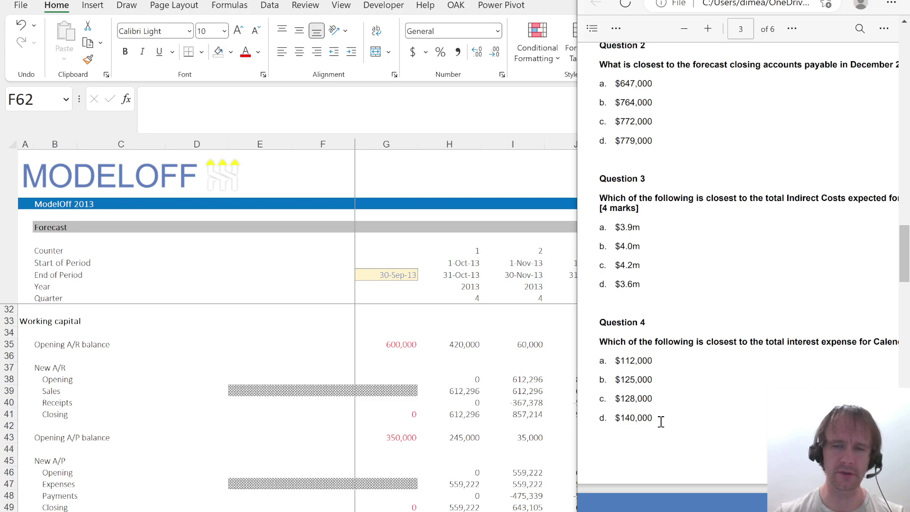
pyautogui.scroll(5, 661, 421)
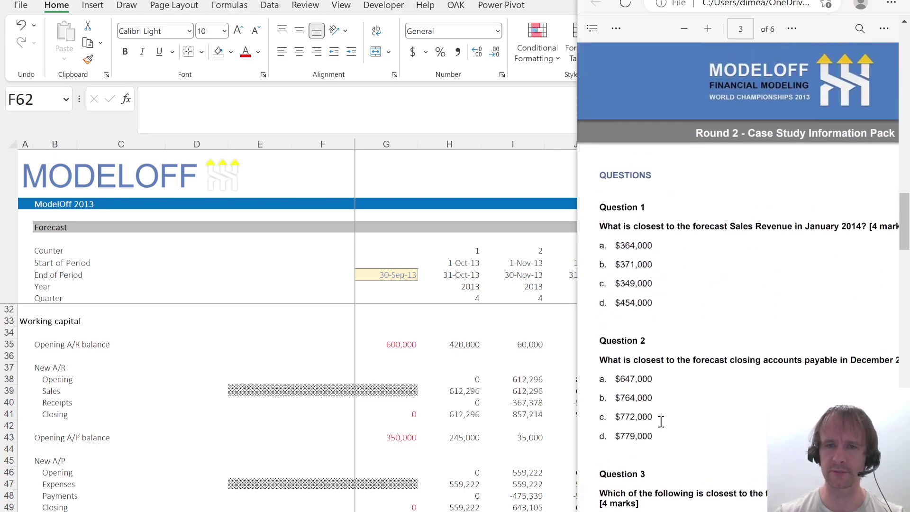
pyautogui.hscroll(1, 661, 422)
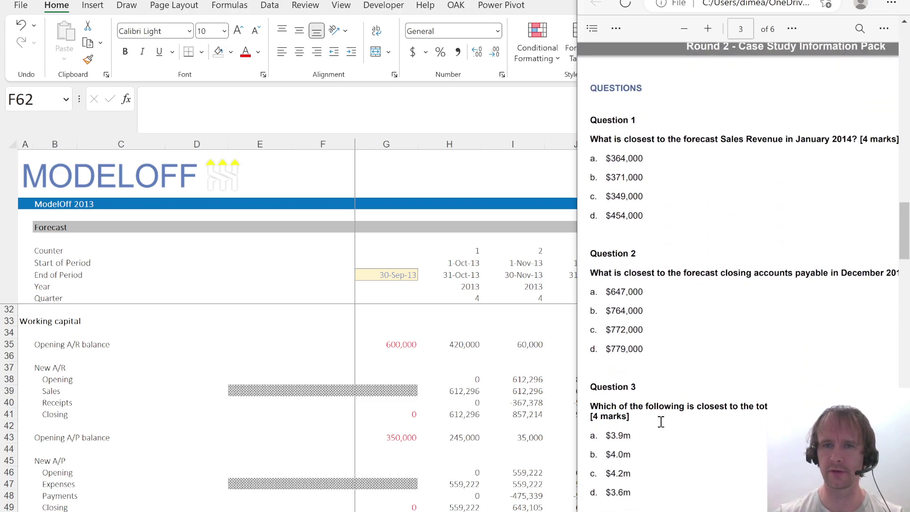
pyautogui.hotkey('alt', 'Tab')
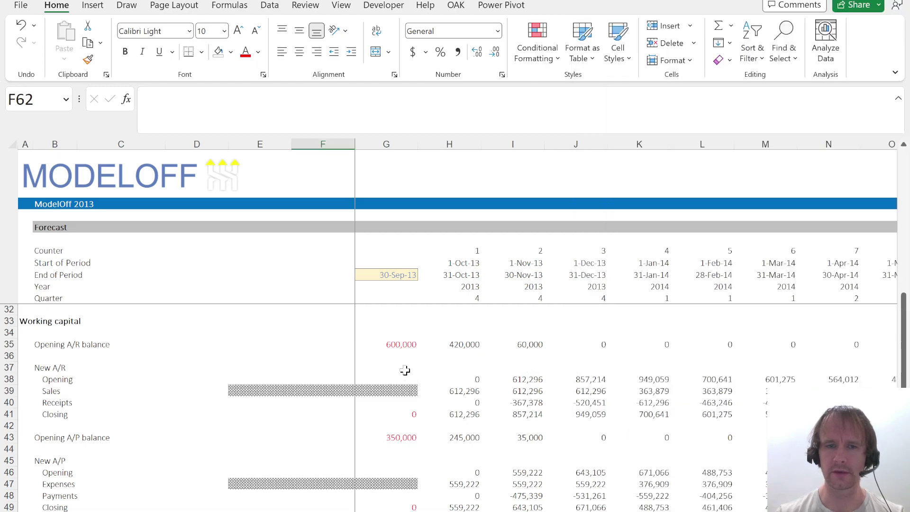
pyautogui.hotkey('ctrl', 'Tab')
pyautogui.hotkey('alt', 'Tab')
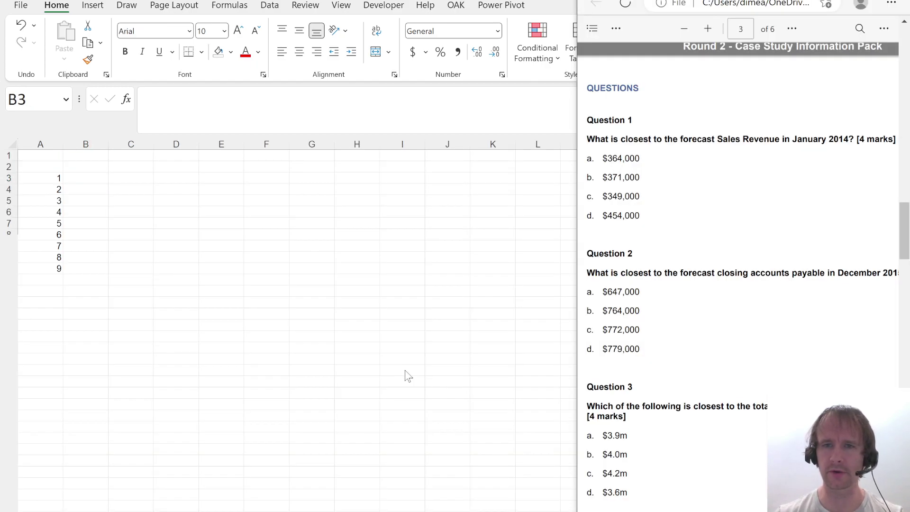
# In Excel, link B3 of the answers sheet to the January 2014 Revenue with =M!K15.
pyautogui.hotkey('alt', 'Tab')
pyautogui.write('=')
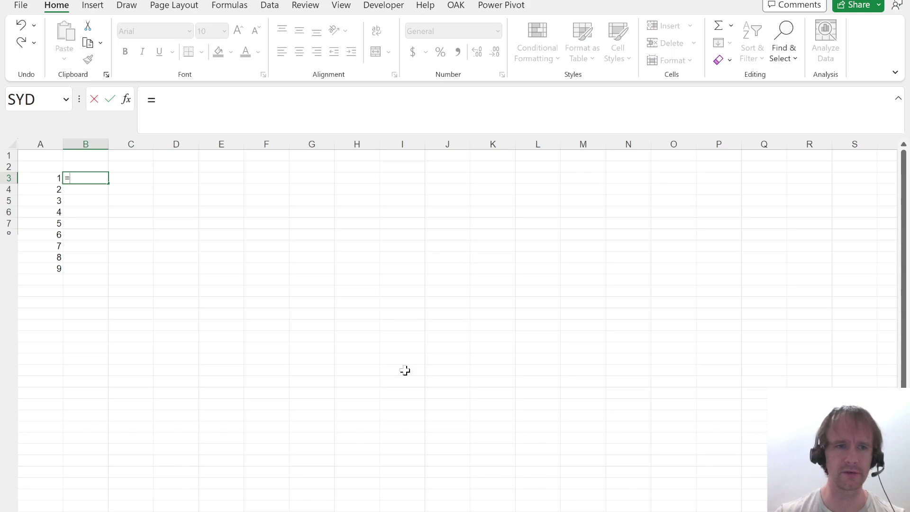
pyautogui.hotkey('ctrl', 'Tab')
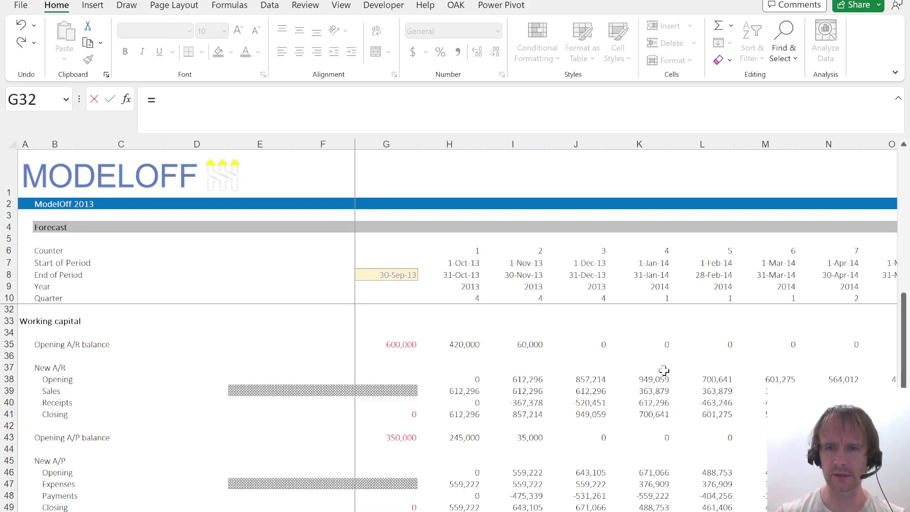
pyautogui.click(641, 379)
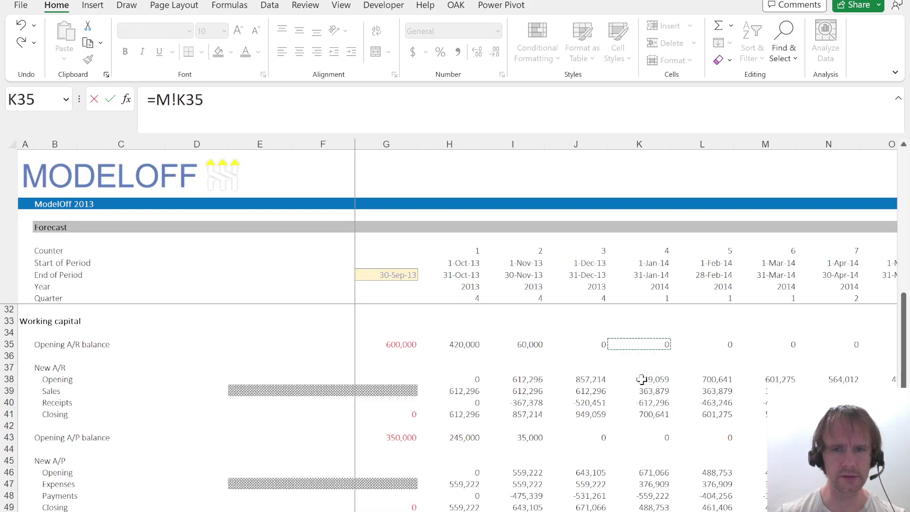
pyautogui.press('Up')
pyautogui.press('Up')
pyautogui.press('Up')
pyautogui.press('Up')
pyautogui.press('Up')
pyautogui.press('Up')
pyautogui.press('Up')
pyautogui.press('Up')
pyautogui.press('Up')
pyautogui.press('Up')
pyautogui.press('Up')
pyautogui.press('Up')
pyautogui.press('Up')
pyautogui.press('Up')
pyautogui.press('Up')
pyautogui.press('Up')
pyautogui.press('Up')
pyautogui.press('Up')
pyautogui.press('Up')
pyautogui.press('Up')
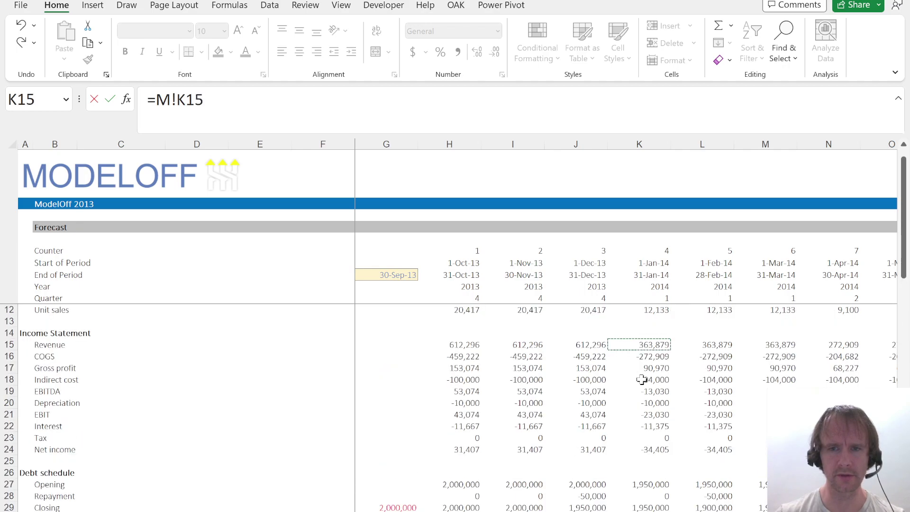
pyautogui.press('Return')
# Compare the revenue with Question 1's options in the PDF and record answer A in C3.
pyautogui.press('Right')
pyautogui.hotkey('alt', 'Tab')
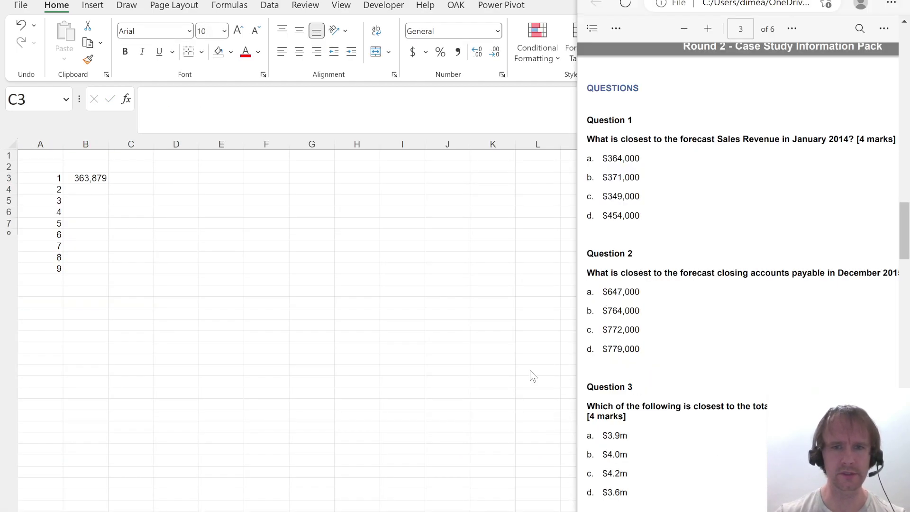
pyautogui.hotkey('alt', 'Tab')
pyautogui.write('A')
pyautogui.press('Return')
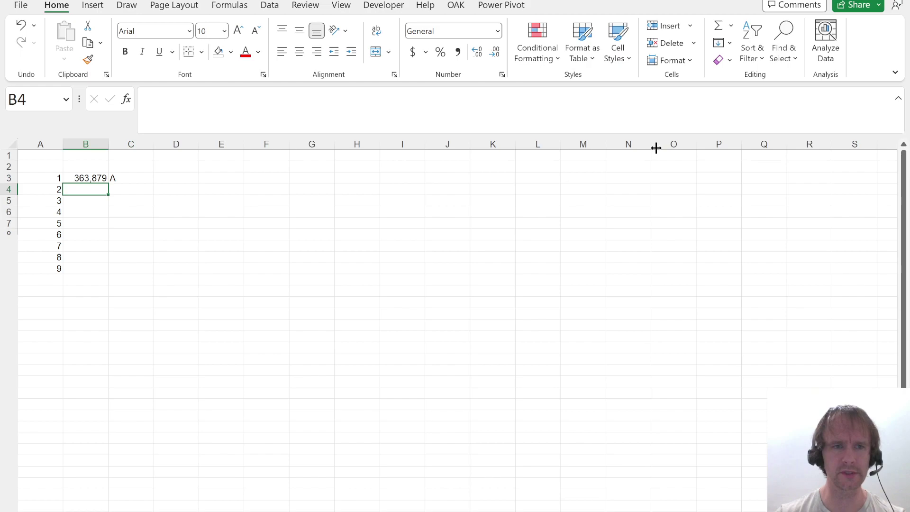
# Read Question 2 in the case study PDF and, in Excel, link B4 to the December 2015 closing accounts payable with =M!AH49.
pyautogui.hotkey('alt', 'Tab')
pyautogui.scroll(-3, 699, 266)
pyautogui.keyDown('ctrl'); pyautogui.scroll(2, 699, 267); pyautogui.keyUp('ctrl')
pyautogui.keyDown('ctrl'); pyautogui.scroll(-3, 699, 266); pyautogui.keyUp('ctrl')
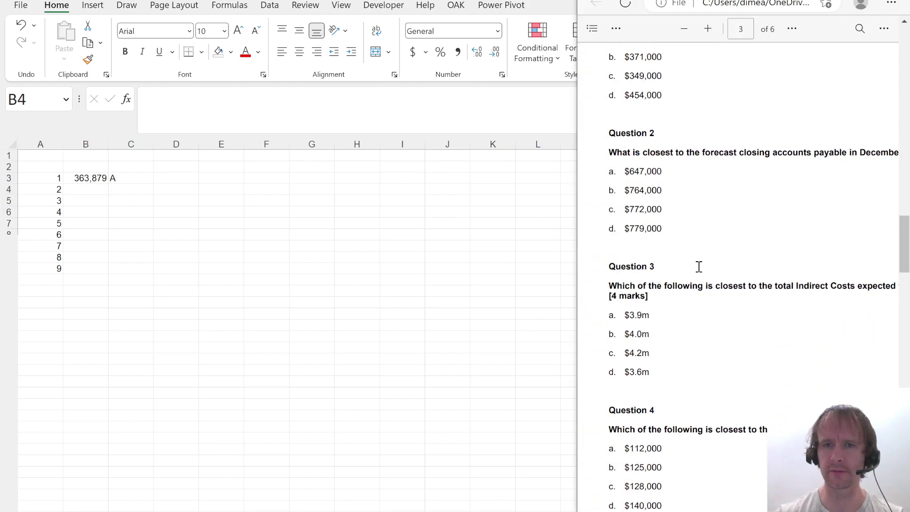
pyautogui.hotkey('alt', 'Tab')
pyautogui.write('=')
pyautogui.hotkey('ctrl', 'pageup')
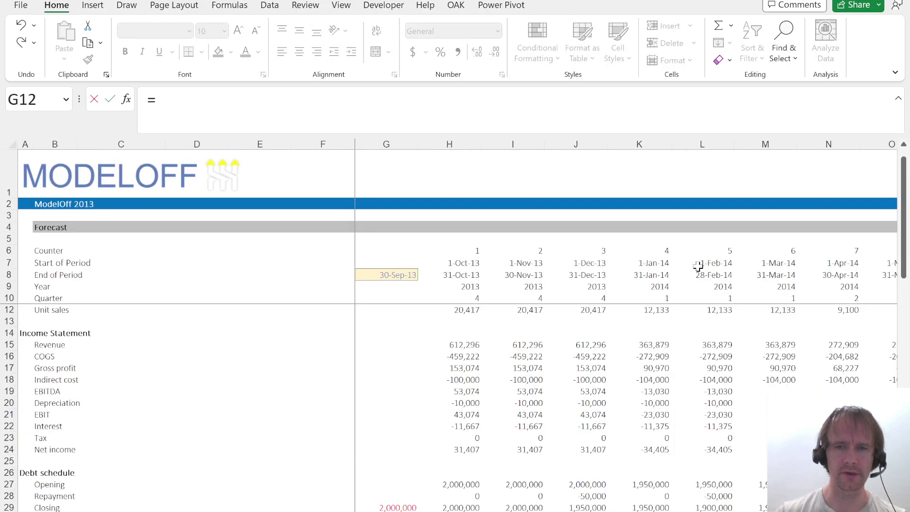
pyautogui.scroll(-5, 599, 372)
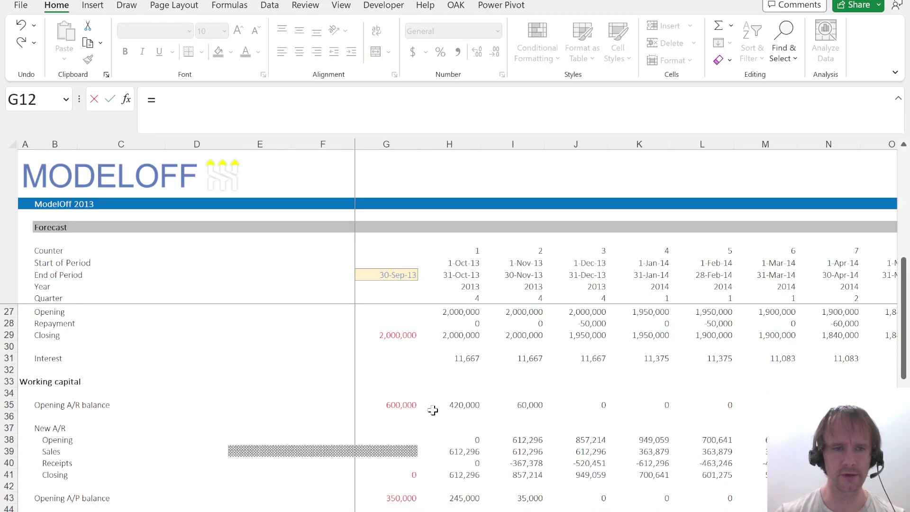
pyautogui.scroll(-5, 520, 417)
pyautogui.click(567, 387)
pyautogui.press('Right')
pyautogui.press('Right')
pyautogui.press('Right')
pyautogui.press('Right')
pyautogui.press('Right')
pyautogui.press('Right')
pyautogui.press('Right')
pyautogui.press('Right')
pyautogui.press('Right')
pyautogui.press('Right')
pyautogui.press('Right')
pyautogui.press('Right')
pyautogui.press('Right')
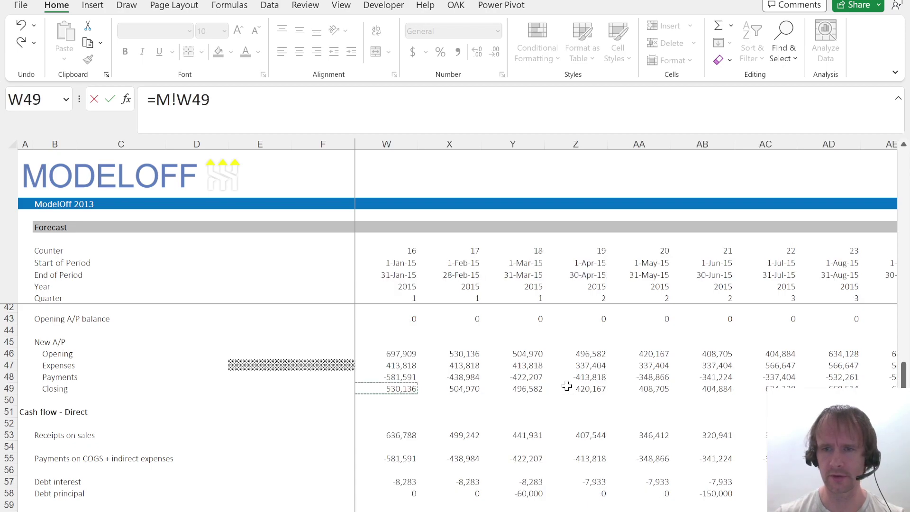
pyautogui.press('Right')
pyautogui.press('Right')
pyautogui.press('Right')
pyautogui.press('Right')
pyautogui.press('Right')
pyautogui.press('Right')
pyautogui.press('Right')
pyautogui.press('Right')
pyautogui.press('Right')
pyautogui.press('Right')
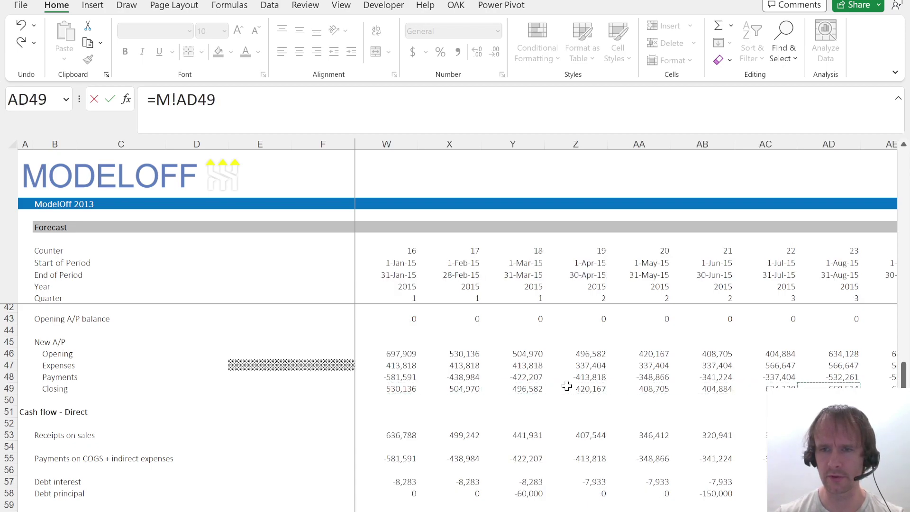
pyautogui.press('Right')
pyautogui.press('Right')
pyautogui.press('Left')
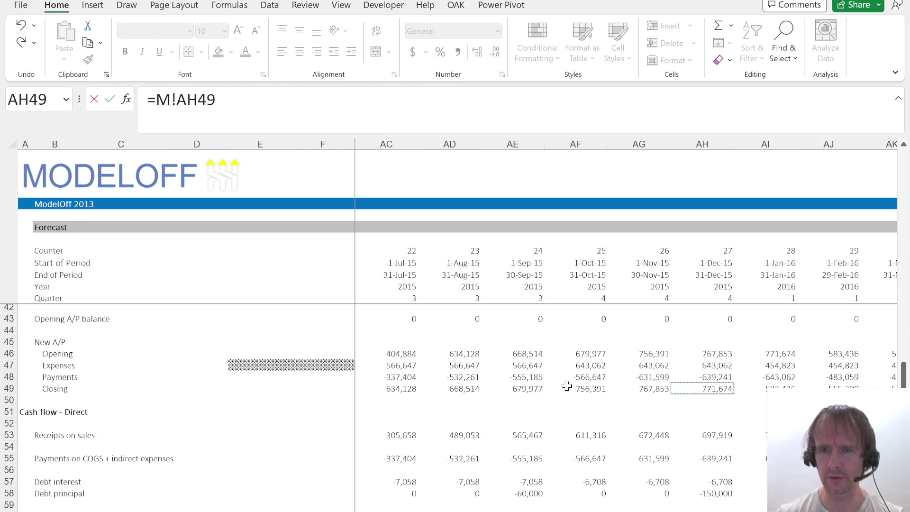
pyautogui.hotkey('ctrl', 'Return')
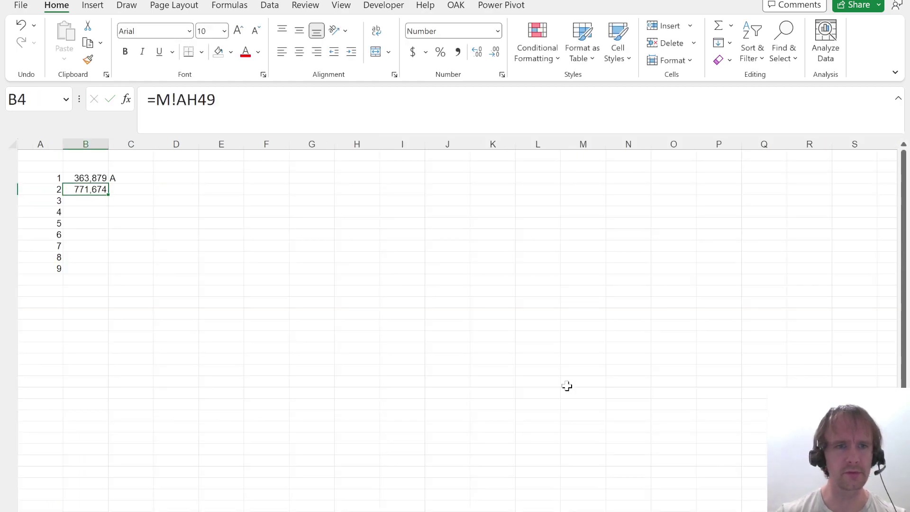
# Compare the accounts payable figure with Question 2's options in the PDF and record answer C in C4.
pyautogui.hotkey('alt', 'Tab')
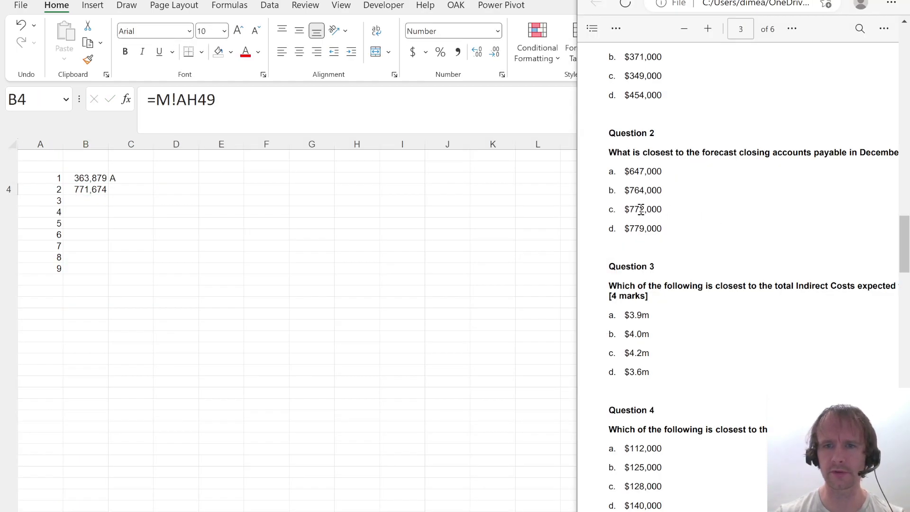
pyautogui.hotkey('alt', 'Tab')
pyautogui.press('Tab')
pyautogui.write('C')
pyautogui.press('Return')
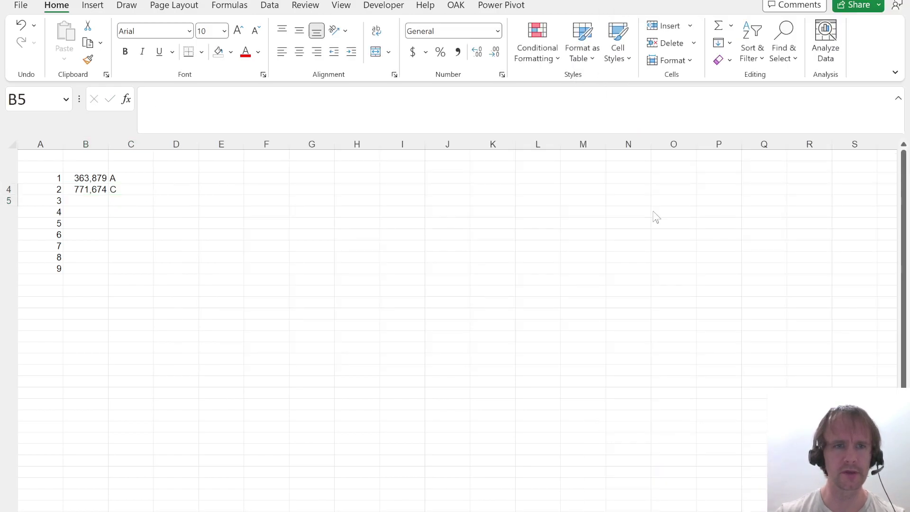
# Read Question 3 in the PDF and check the yearly Indirect Costs for CY 2013 to CY 2016 on Excel's assumptions sheet.
pyautogui.hotkey('alt', 'Tab')
pyautogui.scroll(-3, 749, 263)
pyautogui.keyDown('ctrl'); pyautogui.scroll(3, 751, 267); pyautogui.keyUp('ctrl')
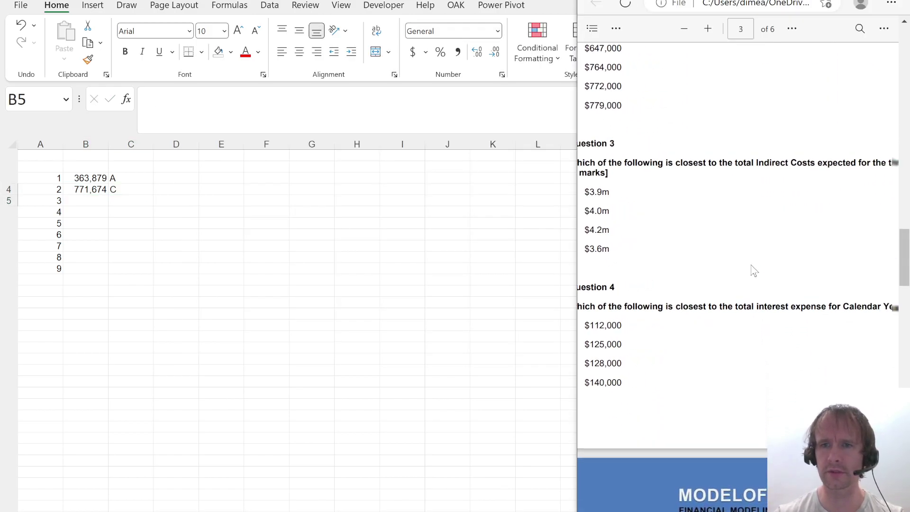
pyautogui.keyDown('ctrl'); pyautogui.scroll(-3, 753, 270); pyautogui.keyUp('ctrl')
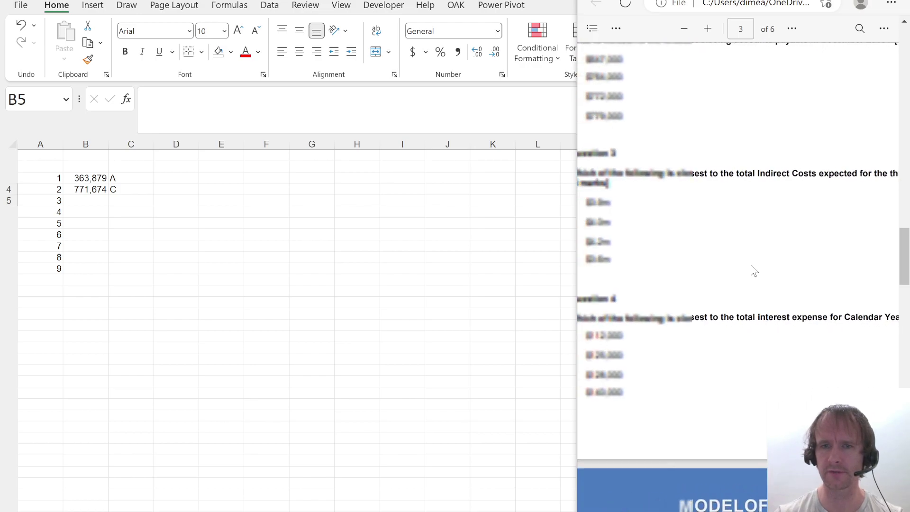
pyautogui.hotkey('alt', 'Tab')
pyautogui.hotkey('ctrl', 'pageup')
pyautogui.hotkey('ctrl', 'pageup')
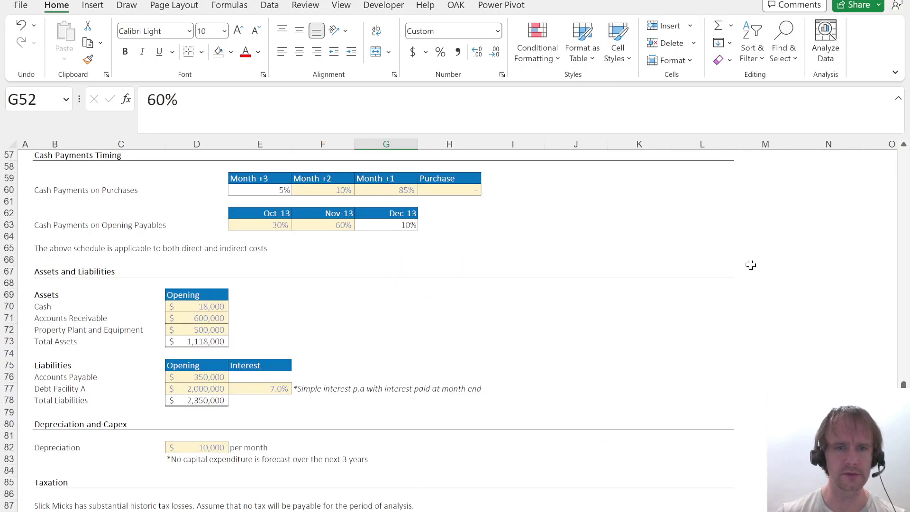
pyautogui.scroll(15, 293, 255)
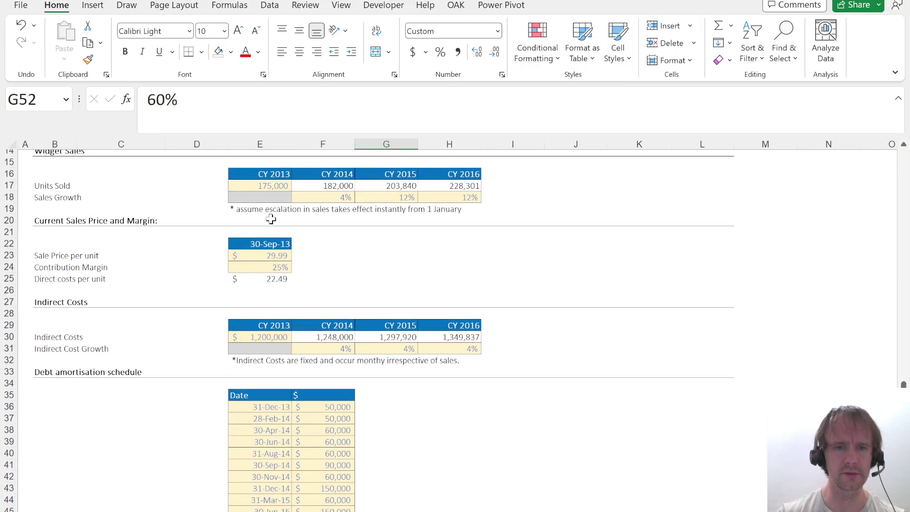
pyautogui.click(278, 382)
pyautogui.press('Up')
pyautogui.hotkey('ctrl', 'shift', 'Right')
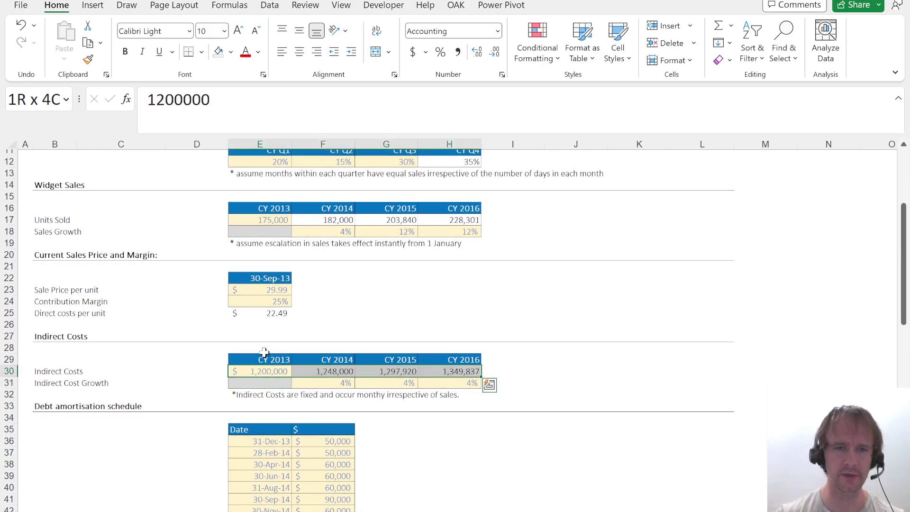
# Total the forecast's Indirect cost row as a positive figure in B5 of the answers sheet with =-SUM(M!H18:AQ18).
pyautogui.hotkey('ctrl', 'pagedown')
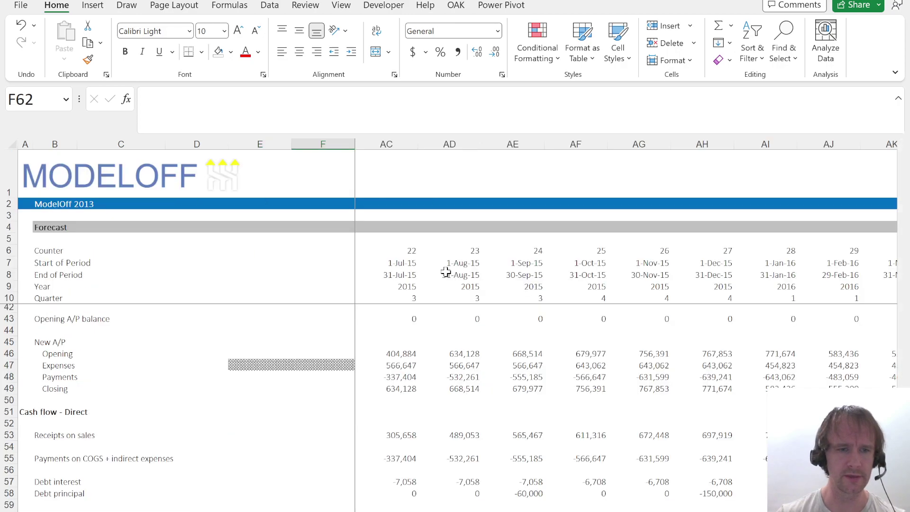
pyautogui.hotkey('ctrl', 'pagedown')
pyautogui.write('=su')
pyautogui.press('BackSpace')
pyautogui.press('BackSpace')
pyautogui.write('-su')
pyautogui.press('Tab')
pyautogui.hotkey('ctrl', 'pageup')
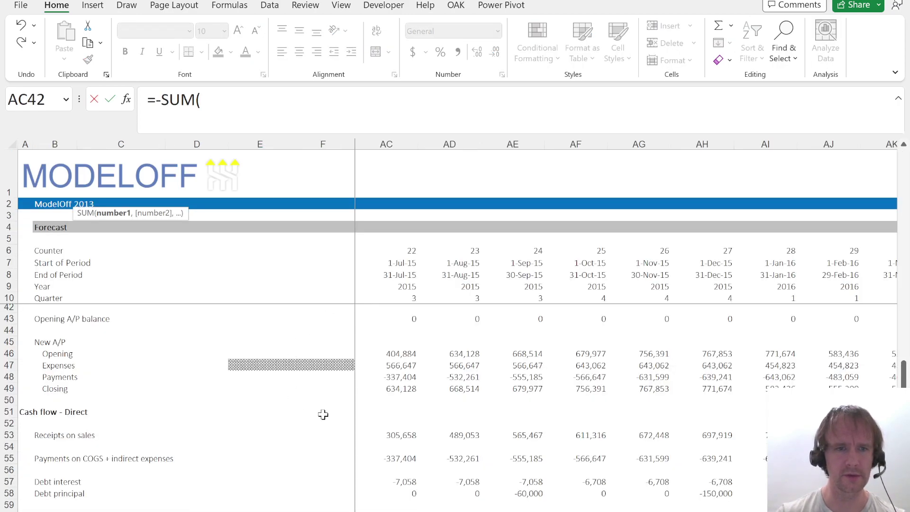
pyautogui.scroll(10, 340, 319)
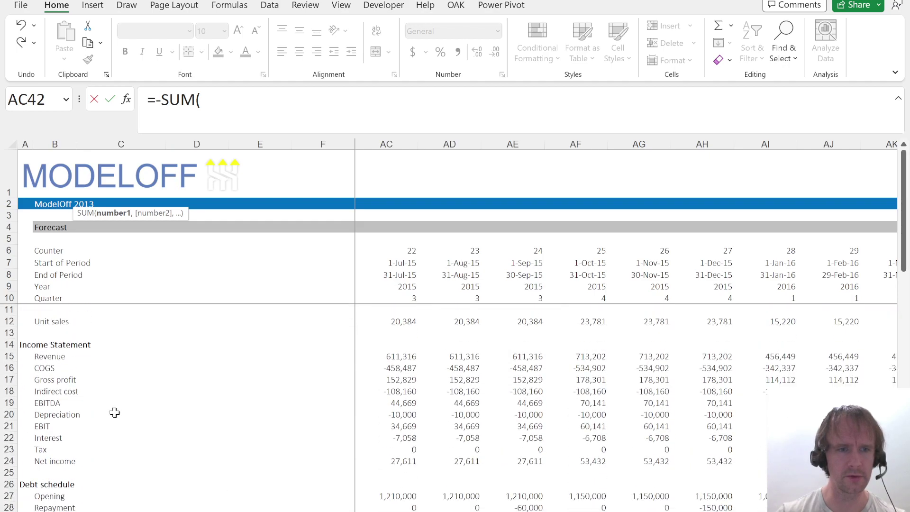
pyautogui.click(76, 392)
pyautogui.hotkey('ctrl', 'Right')
pyautogui.hotkey('ctrl', 'shift', 'Right')
pyautogui.press('Return')
pyautogui.press('Up')
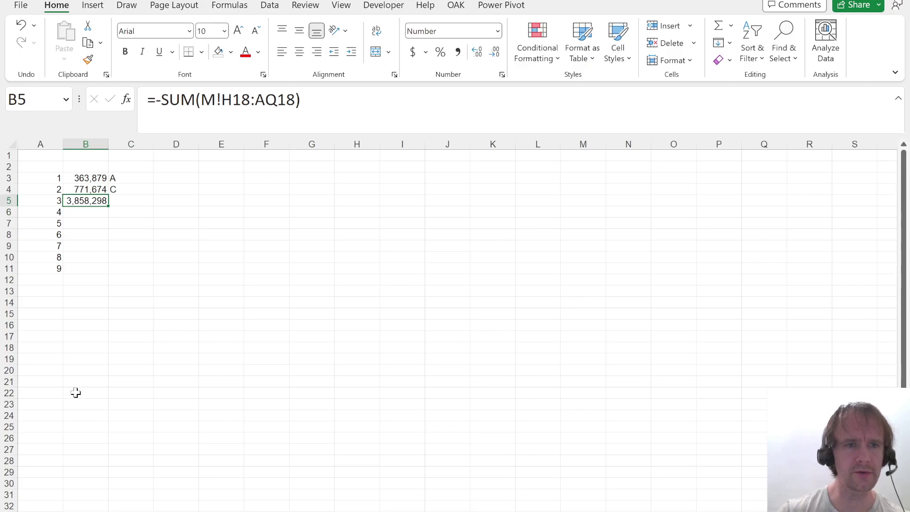
# Compare the indirect cost total with Question 3's options in the PDF and record answer A in C5.
pyautogui.hotkey('alt', 'Tab')
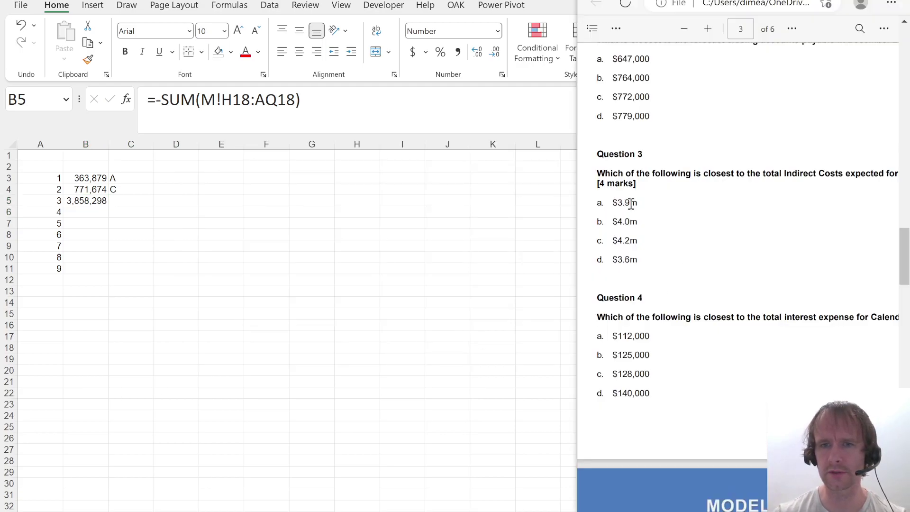
pyautogui.hotkey('alt', 'Tab')
pyautogui.press('Right')
pyautogui.press('Down')
pyautogui.write('A')
pyautogui.press('Return')
pyautogui.press('Left')
# Read Question 4 in the PDF and, in Excel, total the calendar year 2014 debt interest in B6 with =SUM(M!K31:V31).
pyautogui.hotkey('alt', 'Tab')
pyautogui.scroll(-3, 703, 326)
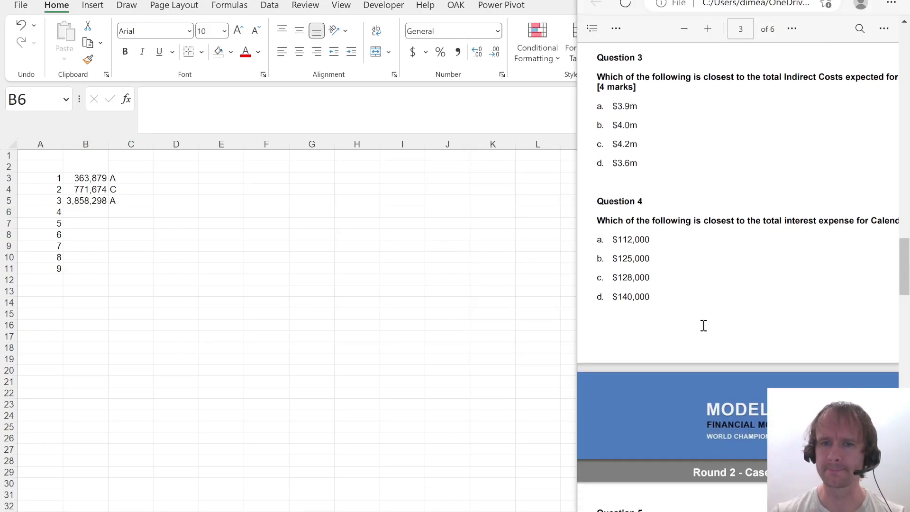
pyautogui.hscroll(2, 703, 327)
pyautogui.hscroll(-3, 702, 339)
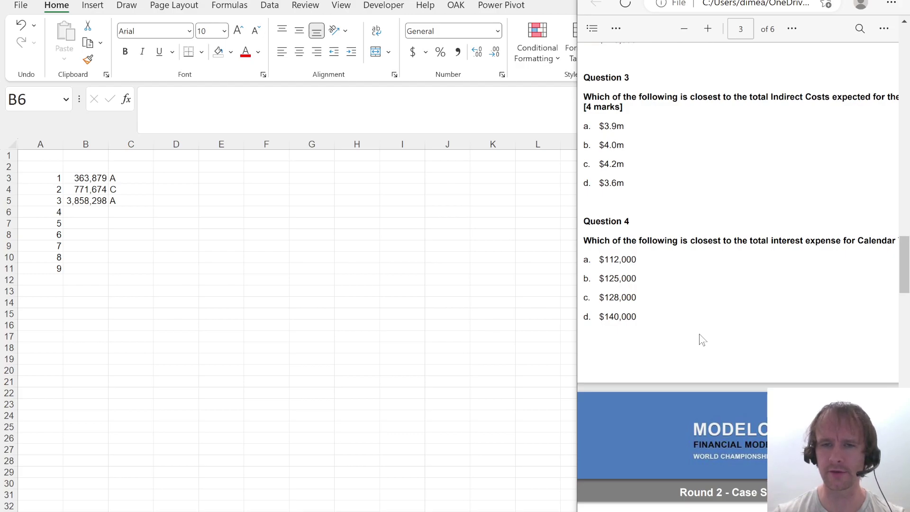
pyautogui.hscroll(3, 703, 339)
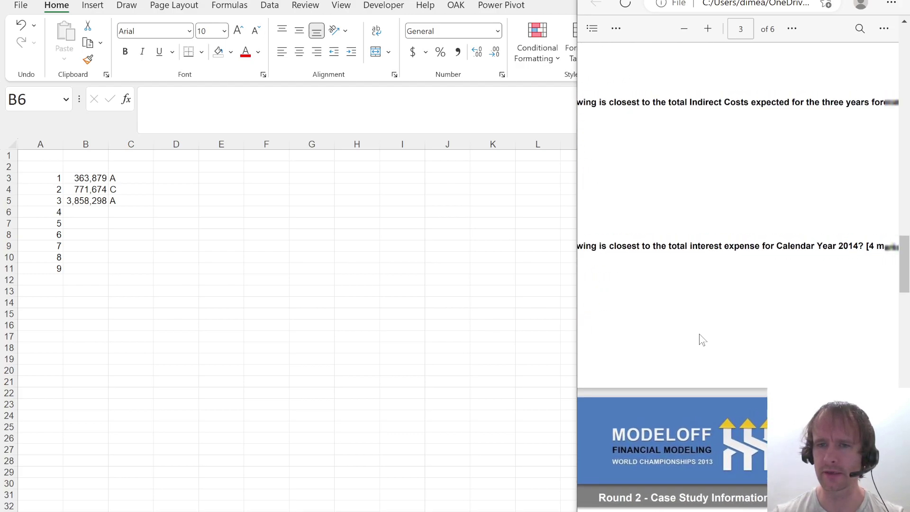
pyautogui.hscroll(-3, 702, 340)
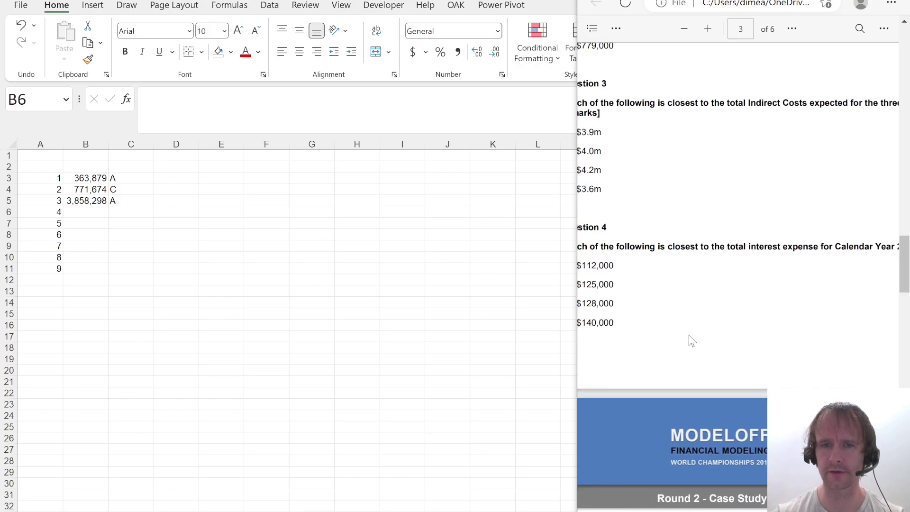
pyautogui.click(91, 211)
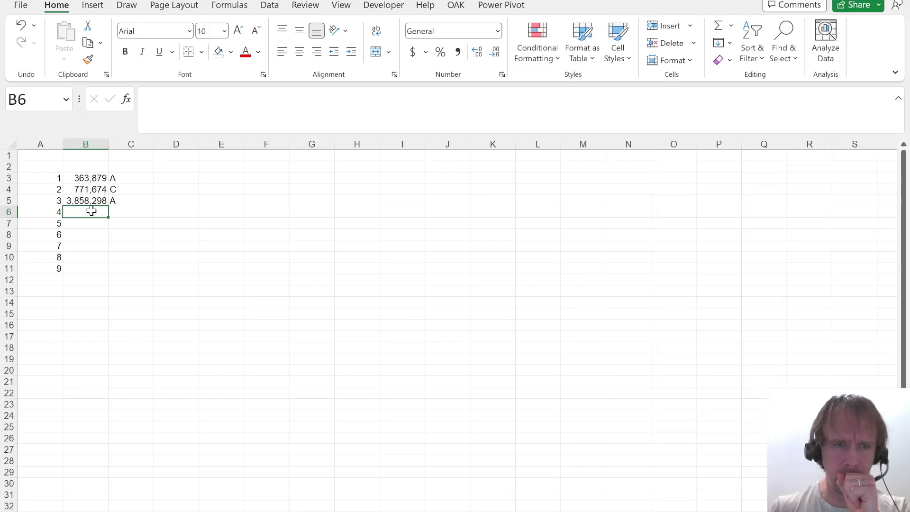
pyautogui.write('=s')
pyautogui.press('BackSpace')
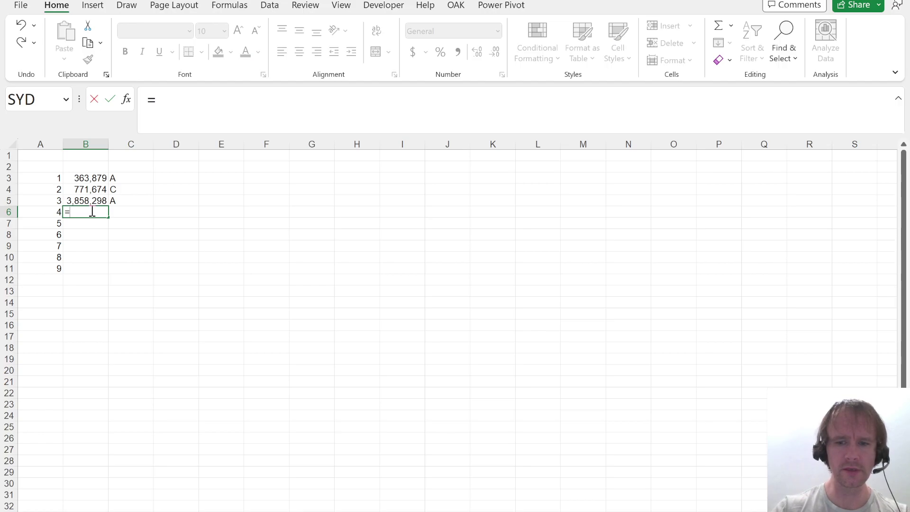
pyautogui.write('um')
pyautogui.press('Tab')
pyautogui.hotkey('ctrl', 'Tab')
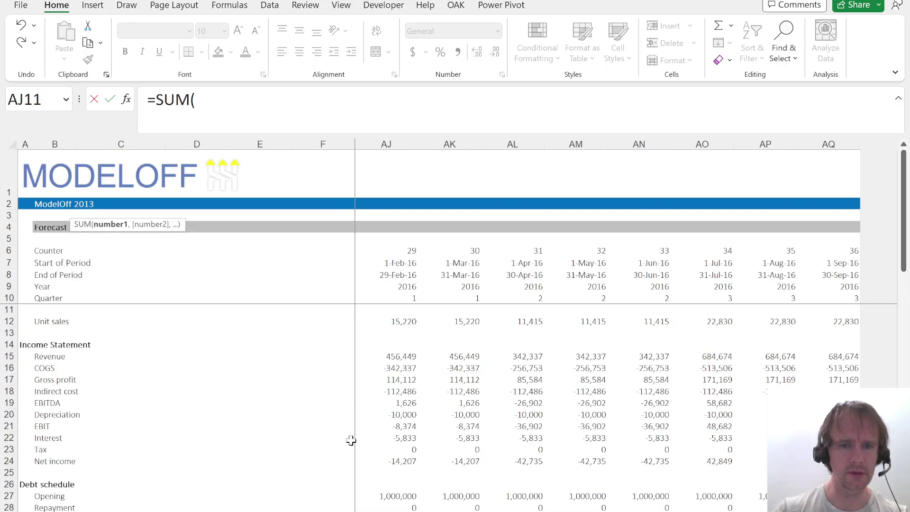
pyautogui.scroll(-10, 350, 440)
pyautogui.scroll(-3, 350, 440)
pyautogui.scroll(5, 350, 440)
pyautogui.scroll(4, 351, 440)
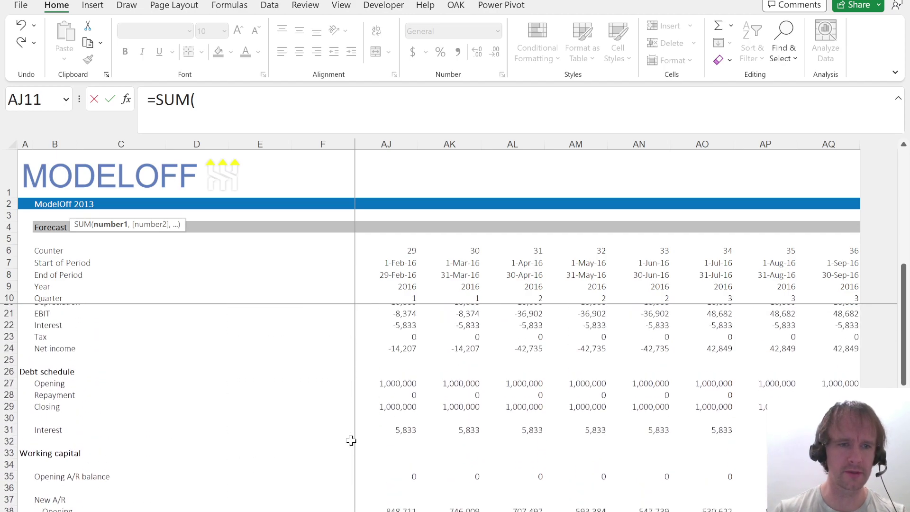
pyautogui.scroll(1, 351, 440)
pyautogui.click(421, 459)
pyautogui.hotkey('ctrl', 'Left')
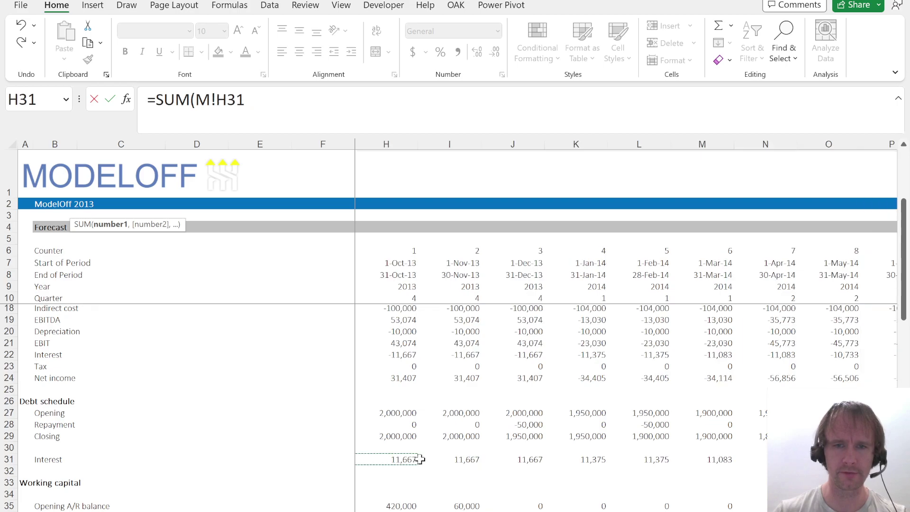
pyautogui.press('Right')
pyautogui.press('Right')
pyautogui.hotkey('shift', 'Right')
pyautogui.hotkey('shift', 'Right')
pyautogui.hotkey('shift', 'Right')
pyautogui.hotkey('shift', 'Right')
pyautogui.hotkey('shift', 'Right')
pyautogui.hotkey('shift', 'Right')
pyautogui.hotkey('shift', 'Right')
pyautogui.hotkey('shift', 'Right')
pyautogui.hotkey('shift', 'Right')
pyautogui.hotkey('shift', 'Right')
pyautogui.hotkey('shift', 'Right')
pyautogui.hotkey('shift', 'Right')
pyautogui.hotkey('shift', 'Right')
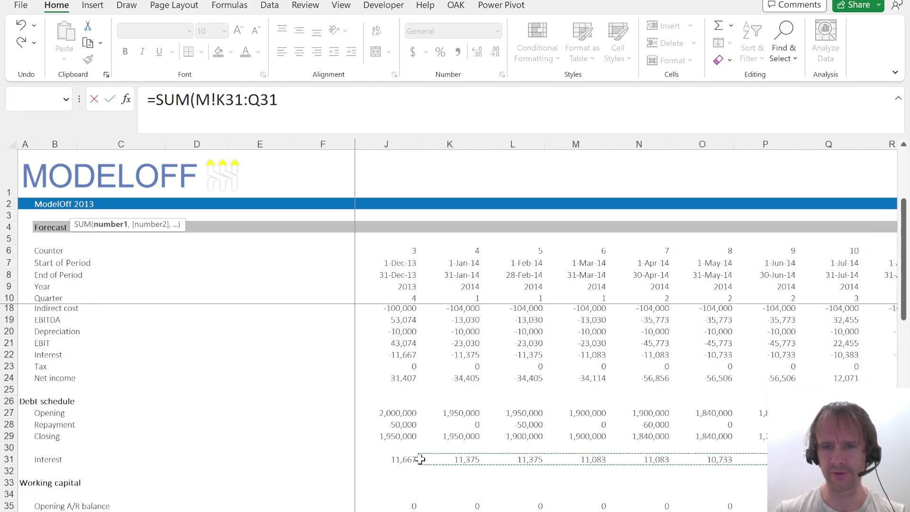
pyautogui.hotkey('shift', 'Left')
pyautogui.hotkey('shift', 'Left')
pyautogui.hotkey('shift', 'Left')
pyautogui.hotkey('shift', 'Left')
pyautogui.write(')')
pyautogui.press('Return')
pyautogui.press('Up')
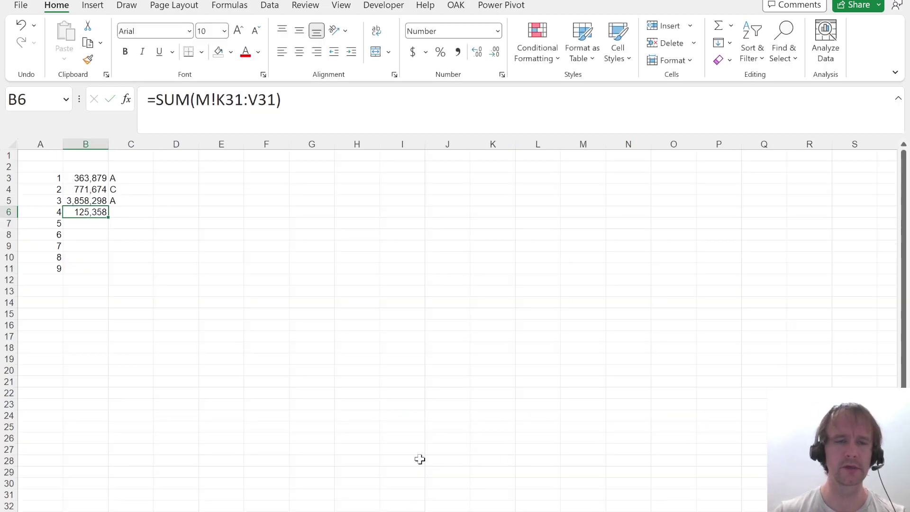
pyautogui.press('Right')
pyautogui.press('Right')
pyautogui.press('Right')
pyautogui.press('Left')
pyautogui.press('Left')
pyautogui.press('Left')
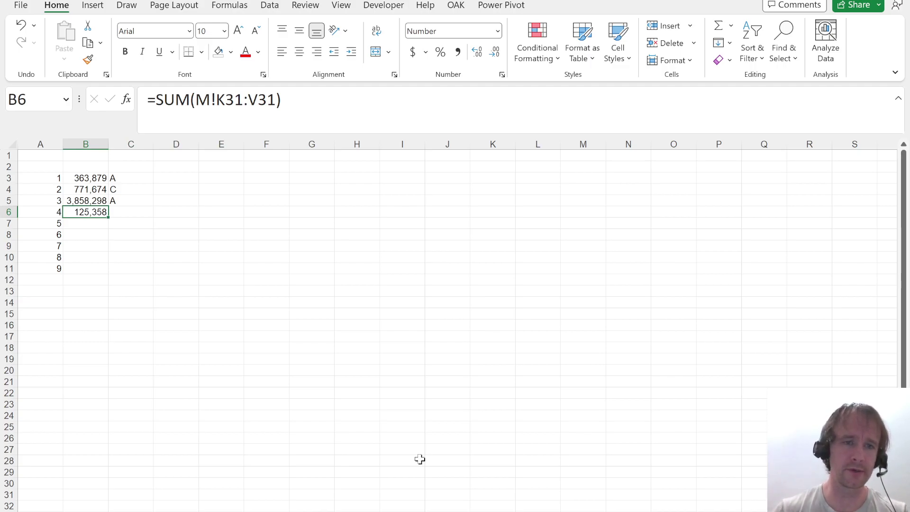
pyautogui.press('Right')
pyautogui.press('Left')
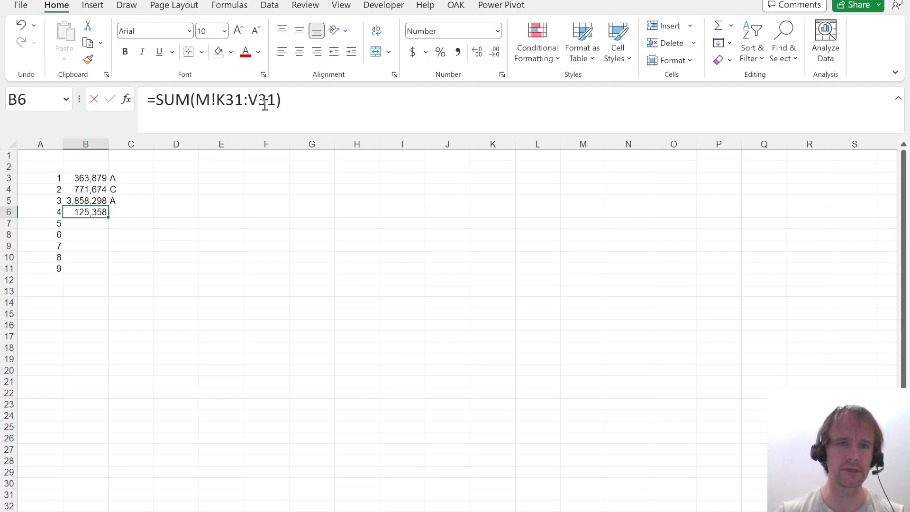
# Review the interest total's formula in B6 and inspect the September 2014 debt repayment and receipts formulas on the forecast sheet.
pyautogui.click(266, 102)
pyautogui.press('Escape')
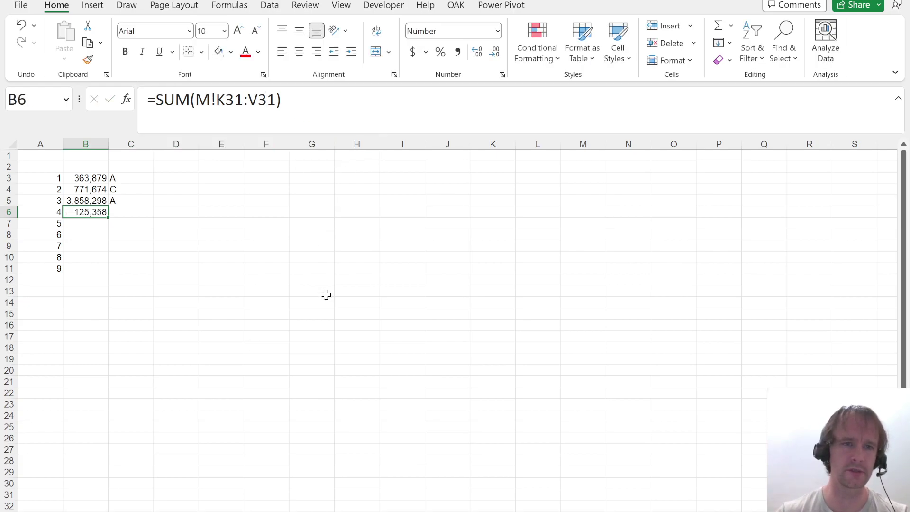
pyautogui.hotkey('ctrl', 'pagedown')
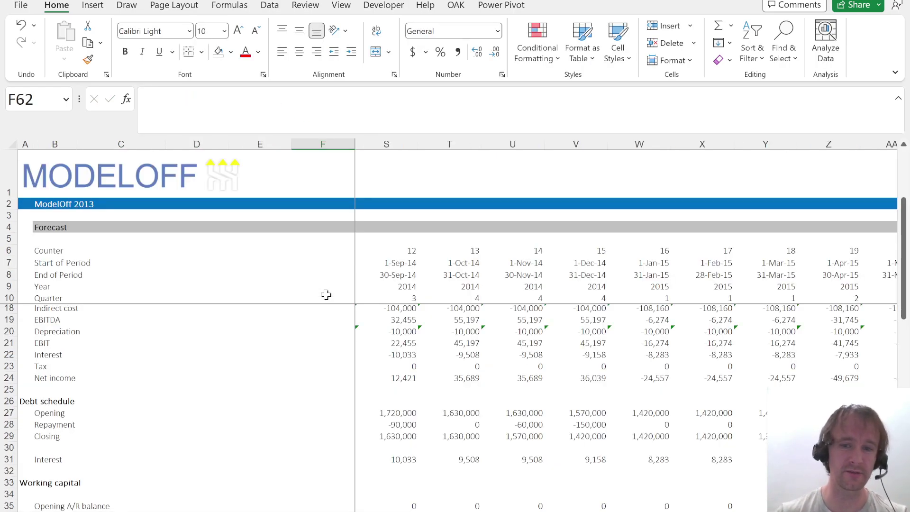
pyautogui.click(415, 425)
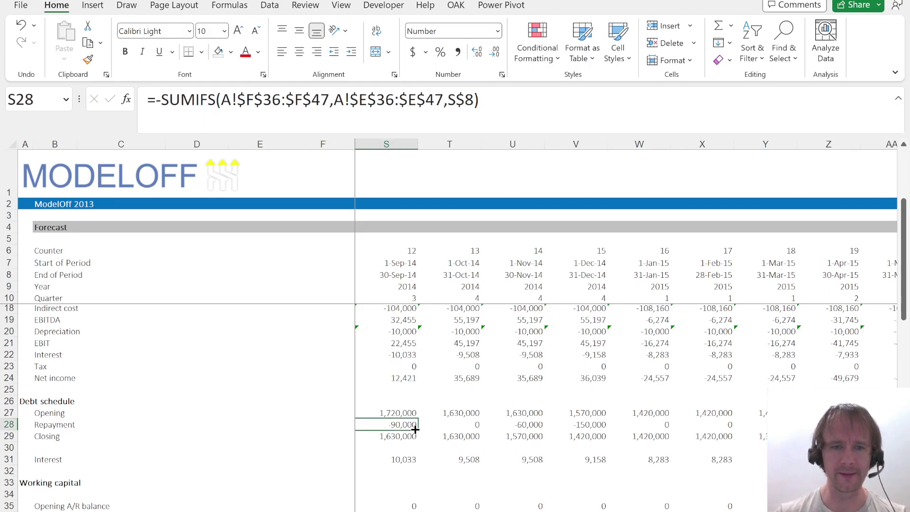
pyautogui.scroll(2, 415, 429)
pyautogui.click(415, 430)
pyautogui.scroll(-6, 415, 429)
pyautogui.click(415, 429)
pyautogui.press('Down')
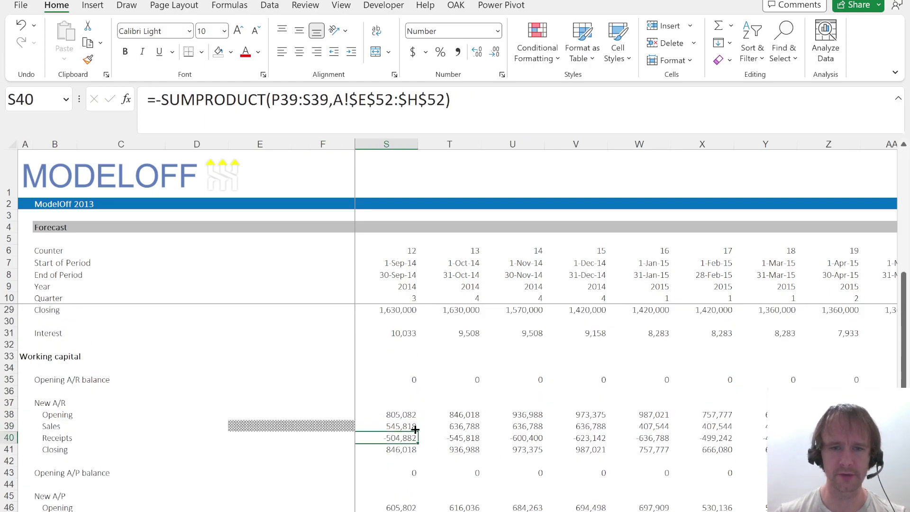
# Check the debt schedule's Interest row on the forecast sheet from September 2014 to April 2015.
pyautogui.press('Up')
pyautogui.press('Up')
pyautogui.hotkey('ctrl', 'Up')
pyautogui.hotkey('ctrl', 'Up')
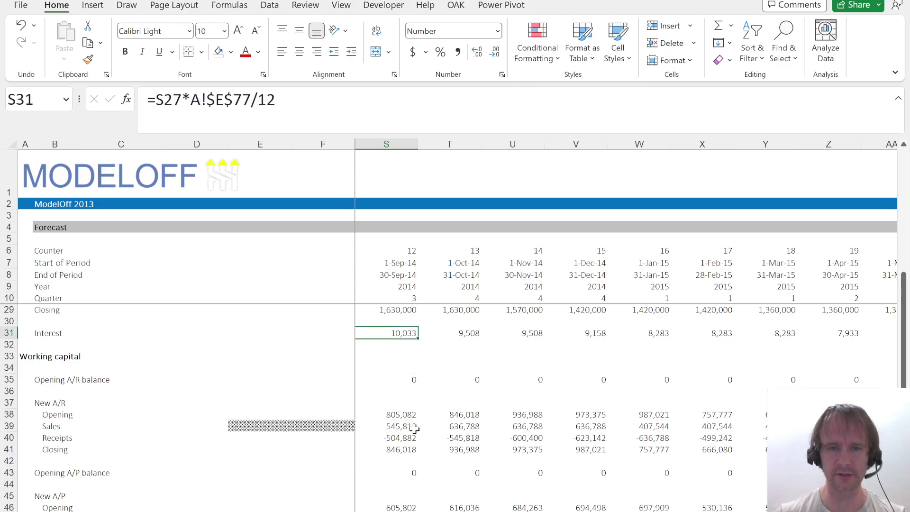
pyautogui.press('Right')
pyautogui.hotkey('shift', 'Right')
pyautogui.hotkey('shift', 'Right')
pyautogui.hotkey('shift', 'Right')
pyautogui.hotkey('shift', 'Right')
pyautogui.hotkey('shift', 'Right')
pyautogui.hotkey('shift', 'Right')
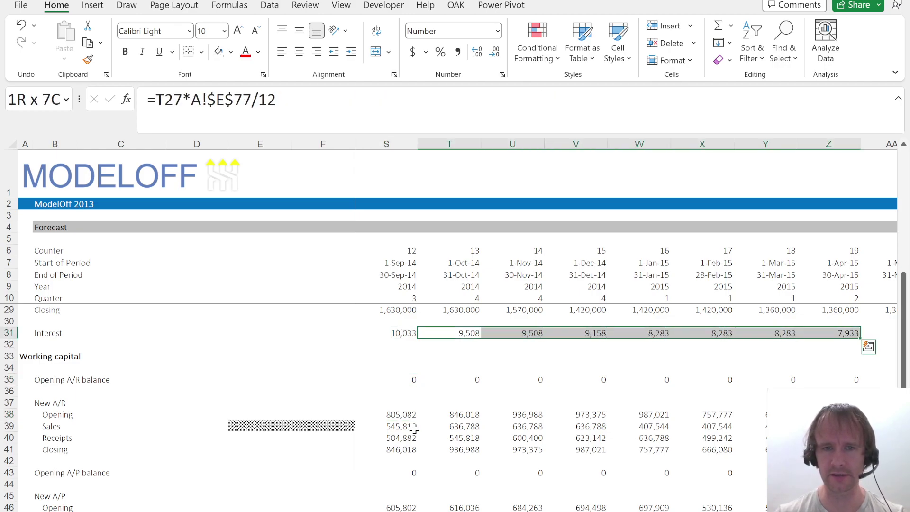
pyautogui.press('Left')
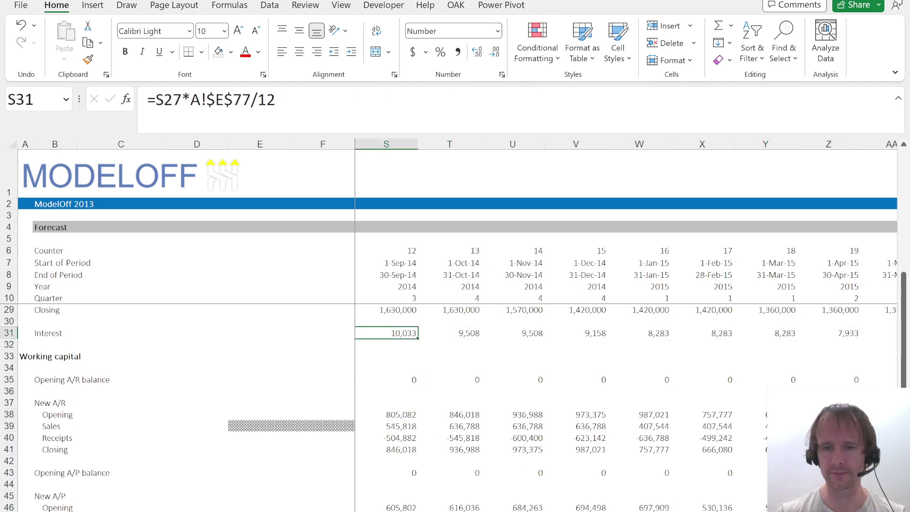
# Compare the interest total on the answers sheet with Question 4's options in the PDF and record answer B in C6.
pyautogui.hotkey('ctrl', 'pagedown')
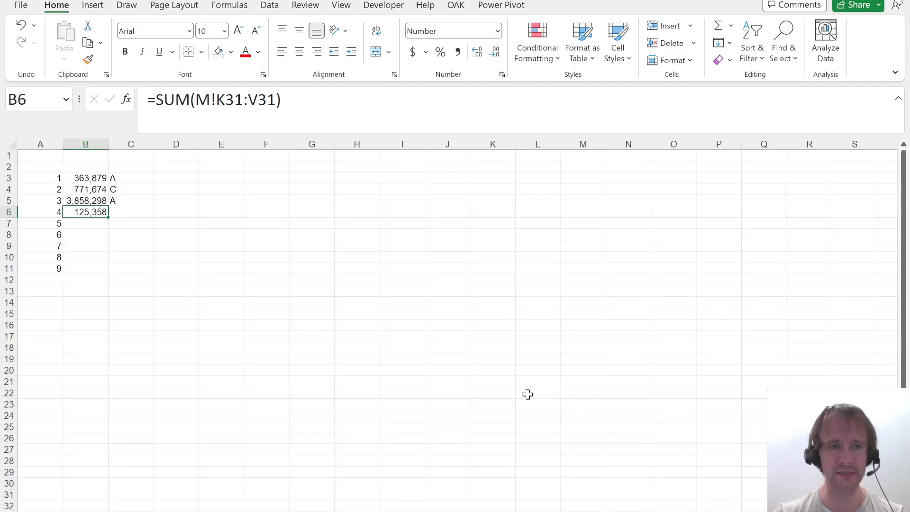
pyautogui.press('Right')
pyautogui.hotkey('alt', 'Tab')
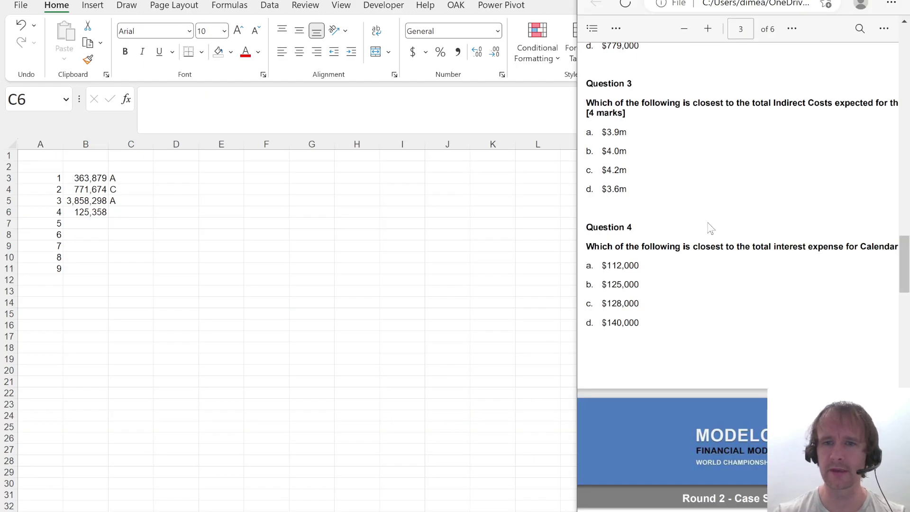
pyautogui.hotkey('alt', 'Tab')
pyautogui.write('B')
pyautogui.press('Return')
pyautogui.press('Left')
# Read Question 5 on the month cash runs out in the PDF and go back to the forecast sheet in Excel.
pyautogui.hotkey('alt', 'Tab')
pyautogui.scroll(-5, 654, 287)
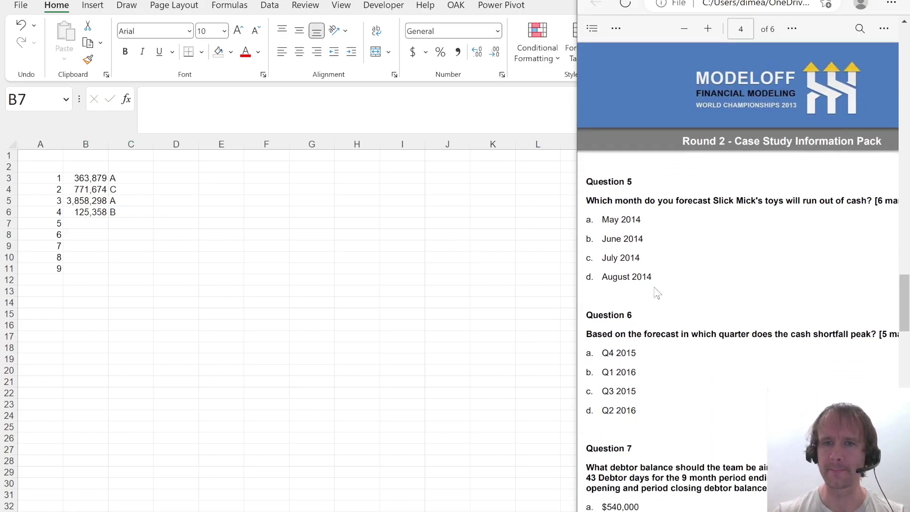
pyautogui.scroll(-1, 656, 292)
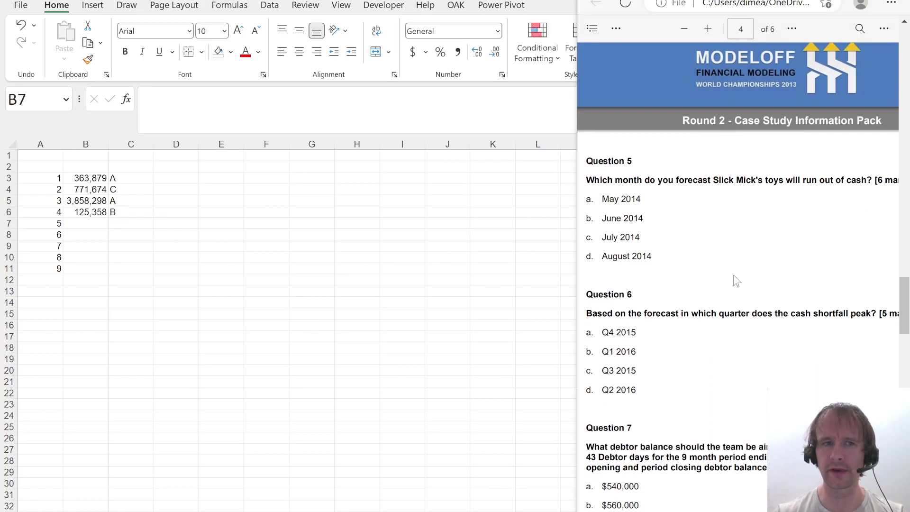
pyautogui.hotkey('alt', 'Tab')
pyautogui.hotkey('ctrl', 'Tab')
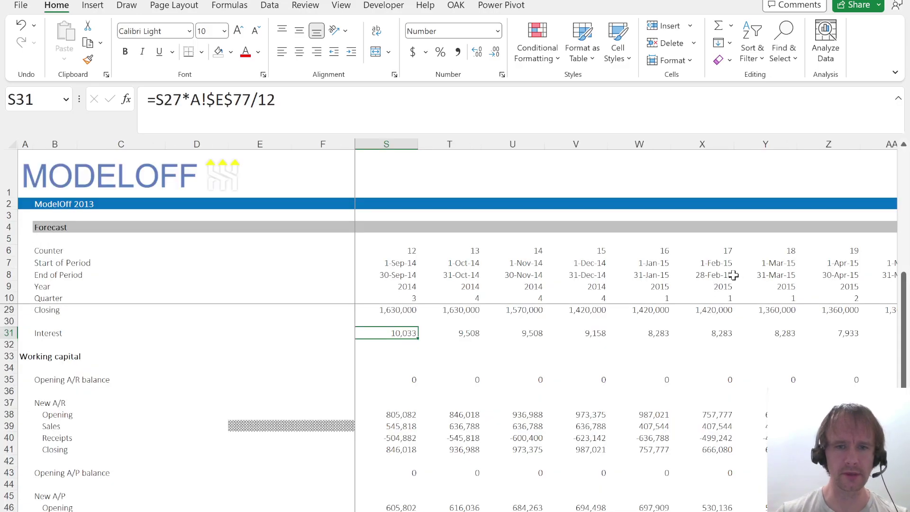
# Go to the first forecast month of the Closing cash row in the direct cash flow section.
pyautogui.press('pagedown')
pyautogui.press('Down')
pyautogui.press('Down')
pyautogui.press('Down')
pyautogui.press('Down')
pyautogui.press('Down')
pyautogui.press('Down')
pyautogui.press('Down')
pyautogui.press('Down')
pyautogui.press('Down')
pyautogui.press('Down')
pyautogui.press('Down')
pyautogui.press('Down')
pyautogui.press('Down')
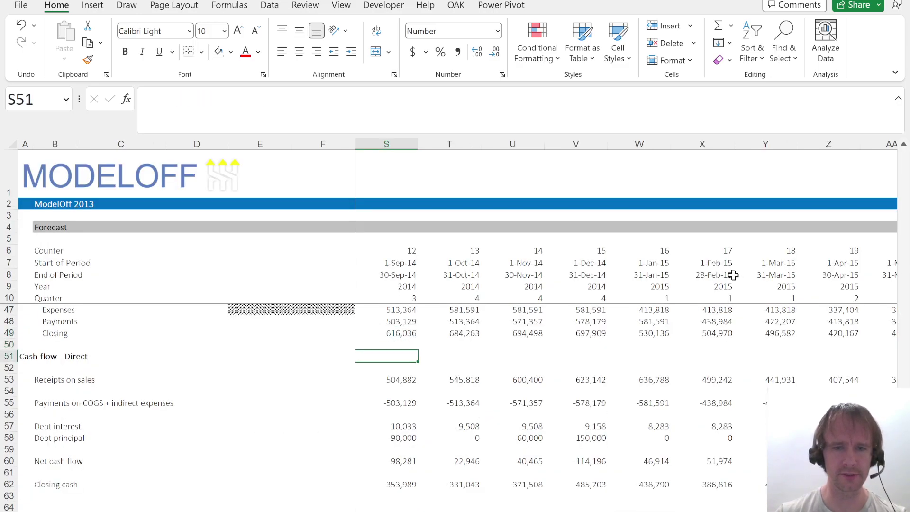
pyautogui.hotkey('ctrl', 'Left')
pyautogui.press('Right')
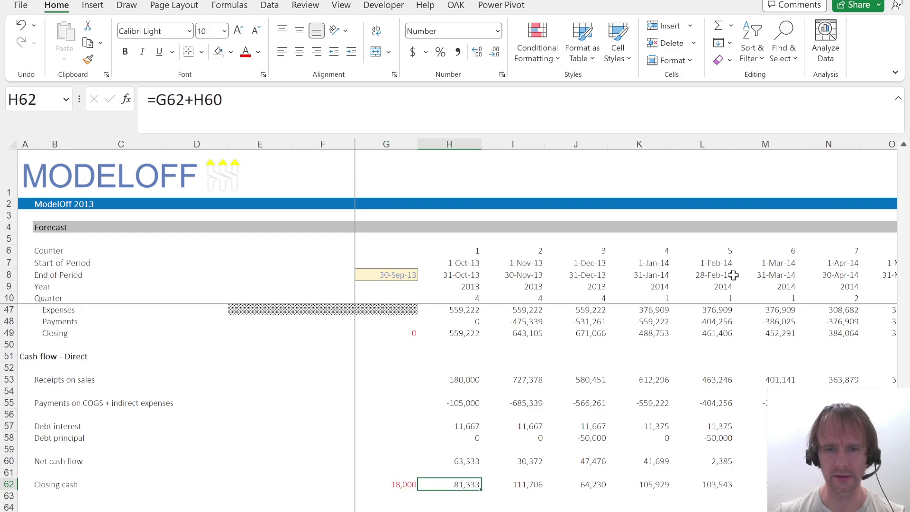
# Examine Closing cash month by month from October 2013 to find the first month with a negative balance.
pyautogui.hotkey('shift', 'Right')
pyautogui.hotkey('shift', 'Right')
pyautogui.hotkey('shift', 'Right')
pyautogui.hotkey('shift', 'Right')
pyautogui.hotkey('shift', 'Right')
pyautogui.hotkey('shift', 'Right')
pyautogui.hotkey('shift', 'Right')
pyautogui.hotkey('shift', 'Right')
pyautogui.hotkey('shift', 'Right')
pyautogui.hotkey('shift', 'Right')
pyautogui.hotkey('shift', 'Right')
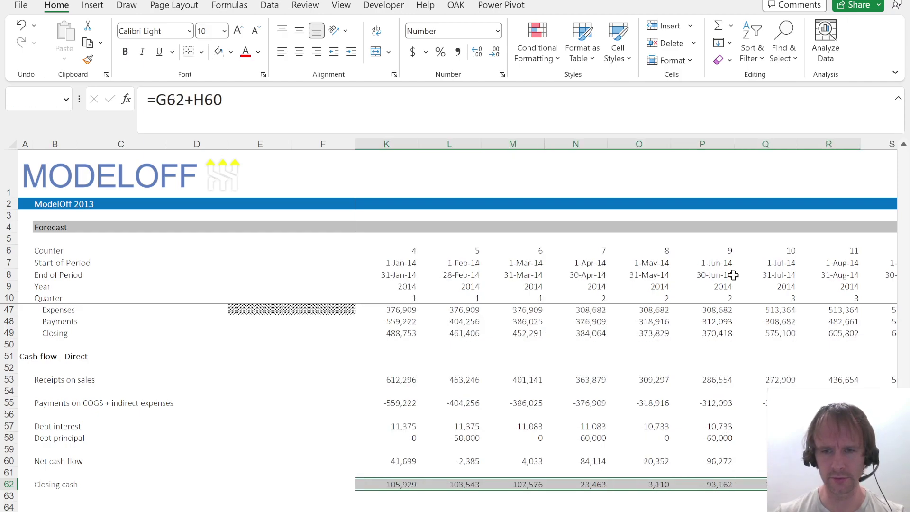
pyautogui.hotkey('shift', 'Left')
pyautogui.hotkey('shift', 'Left')
pyautogui.hotkey('shift', 'Left')
pyautogui.hotkey('shift', 'Left')
pyautogui.hotkey('shift', 'Right')
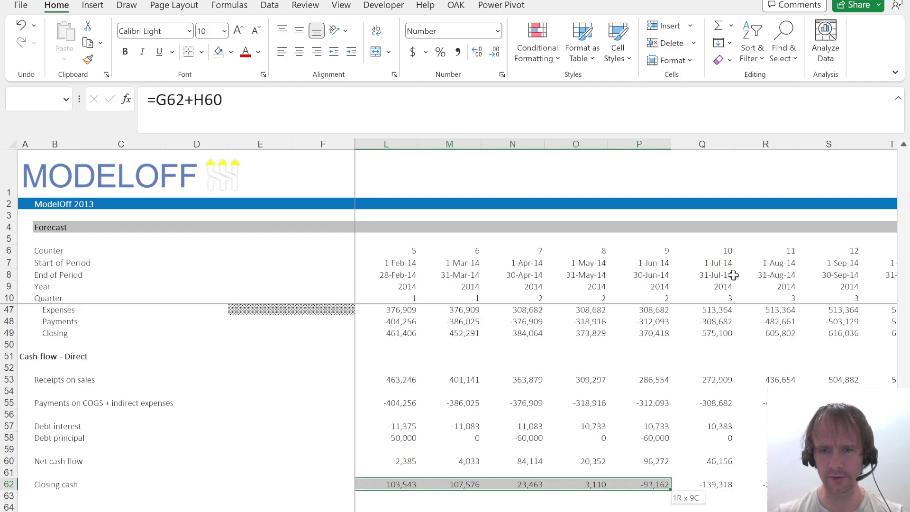
pyautogui.press('Left')
pyautogui.press('Right')
pyautogui.hotkey('ctrl', 'space')
pyautogui.press('Left')
pyautogui.press('Right')
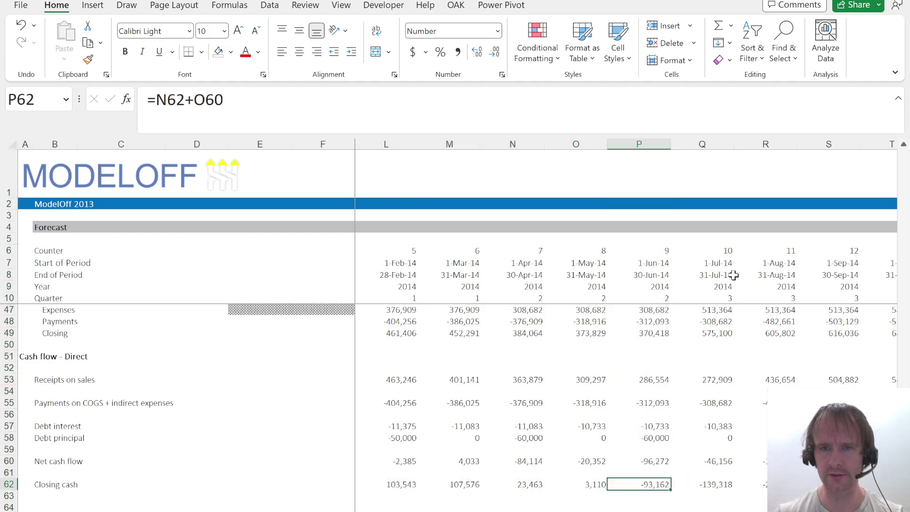
# Start an XLOOKUP in B7 of the answer sheet that looks for TRUE in the Closing cash test M!H62:AQ62<0.
pyautogui.hotkey('ctrl', 'pagedown')
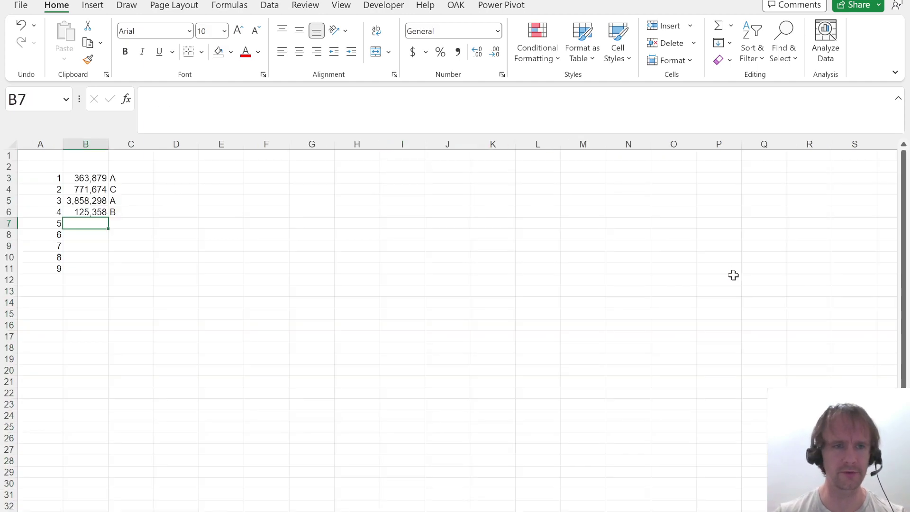
pyautogui.write('=xl')
pyautogui.press('Tab')
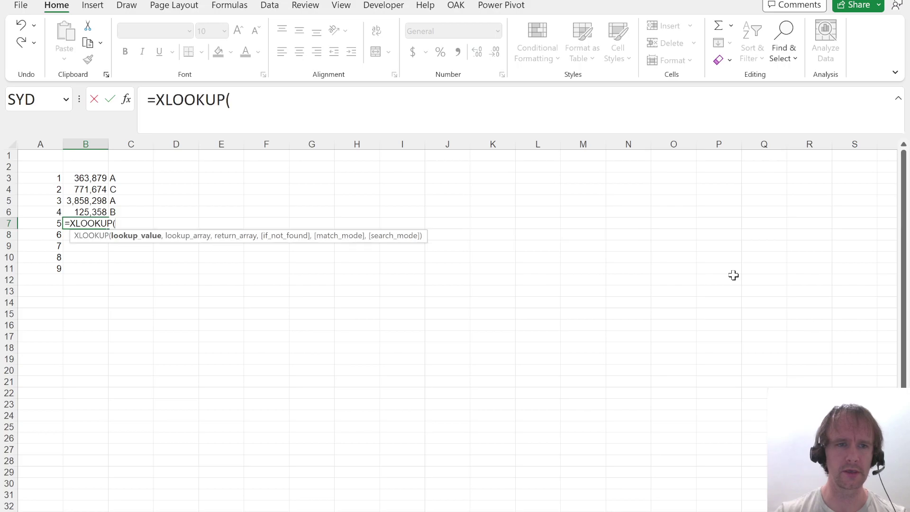
pyautogui.write('true,')
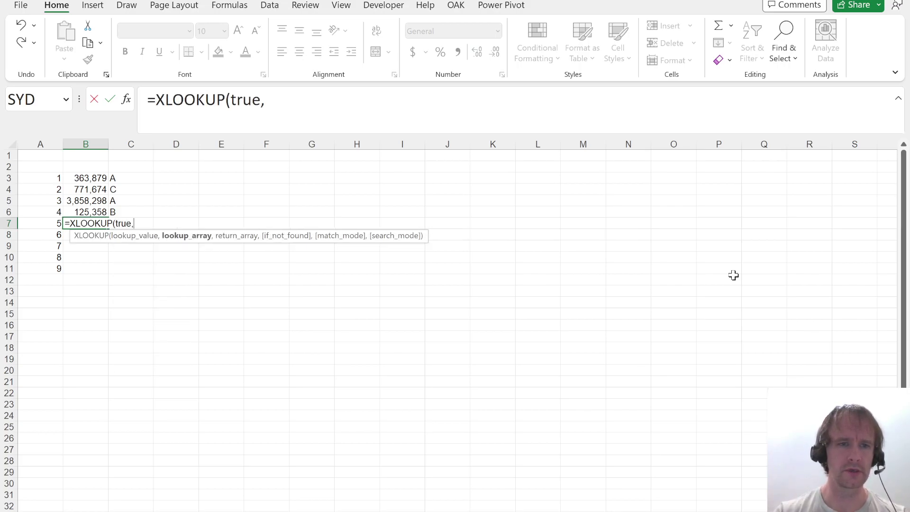
pyautogui.hotkey('ctrl', 'pageup')
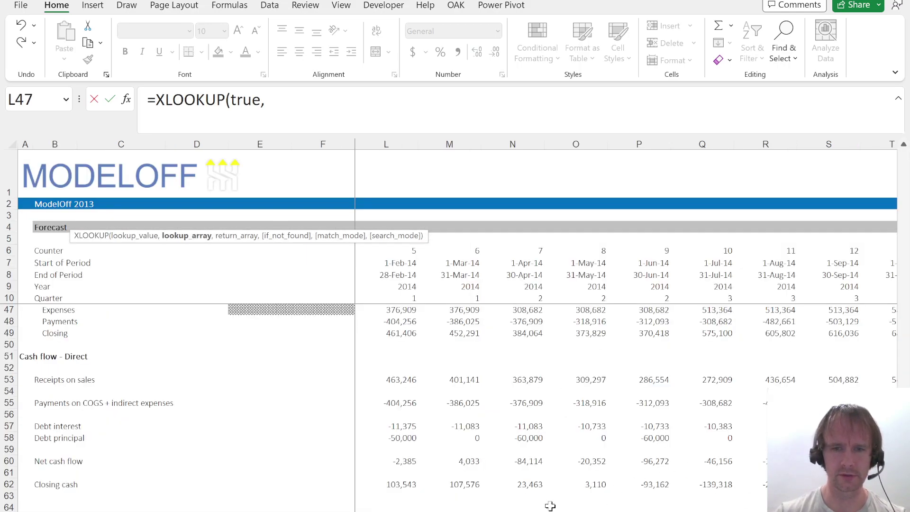
pyautogui.click(506, 484)
pyautogui.hotkey('ctrl', 'Left')
pyautogui.press('Right')
pyautogui.hotkey('ctrl', 'shift', 'Right')
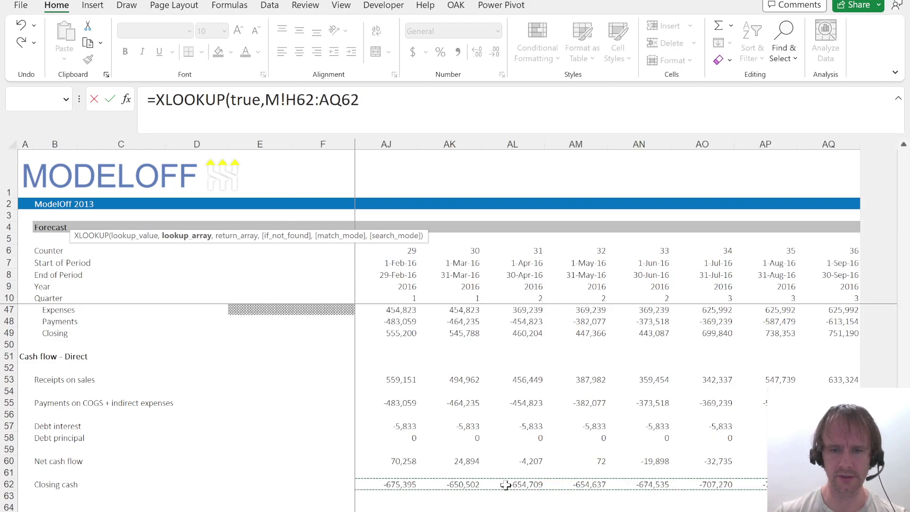
pyautogui.write('<0')
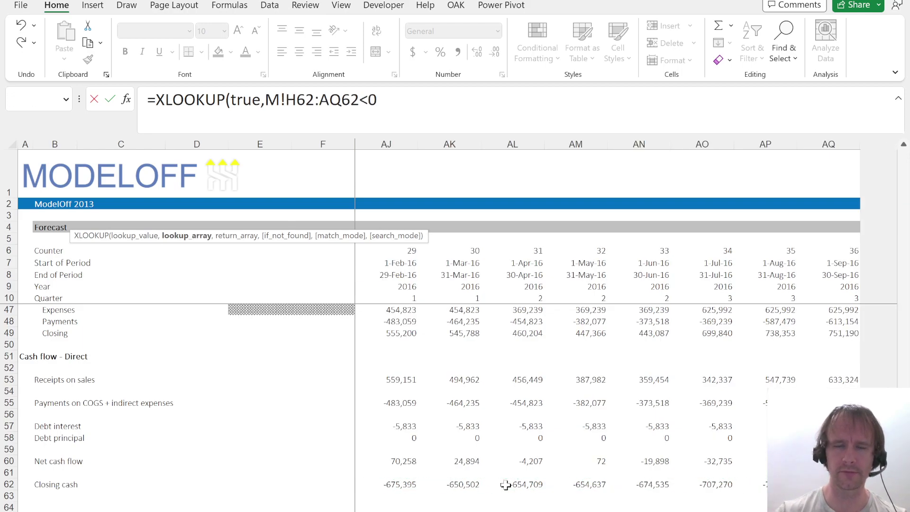
# Complete the B7 lookup with the End of Period dates M!H8:AQ8 as return array and format the cell as a date.
pyautogui.write(',')
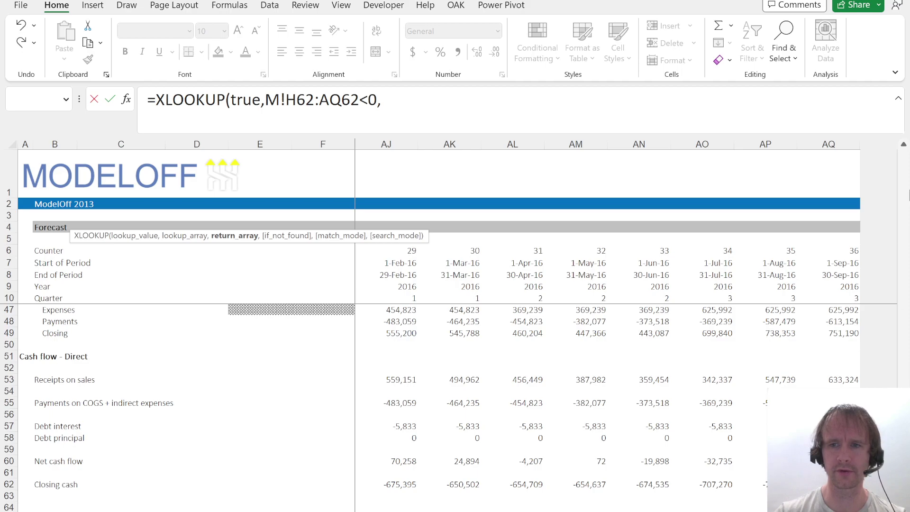
pyautogui.click(829, 275)
pyautogui.hotkey('ctrl', 'shift', 'Left')
pyautogui.hotkey('shift', 'Right')
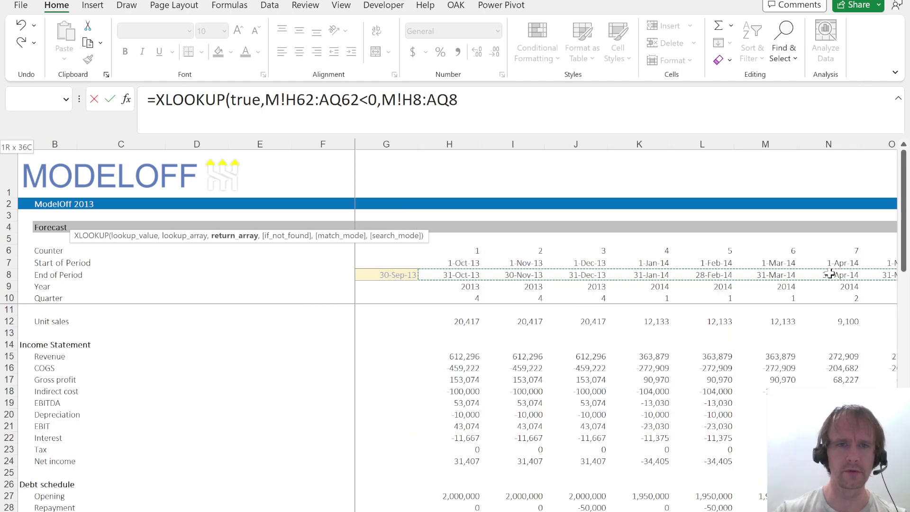
pyautogui.write(')')
pyautogui.press('Return')
pyautogui.press('Up')
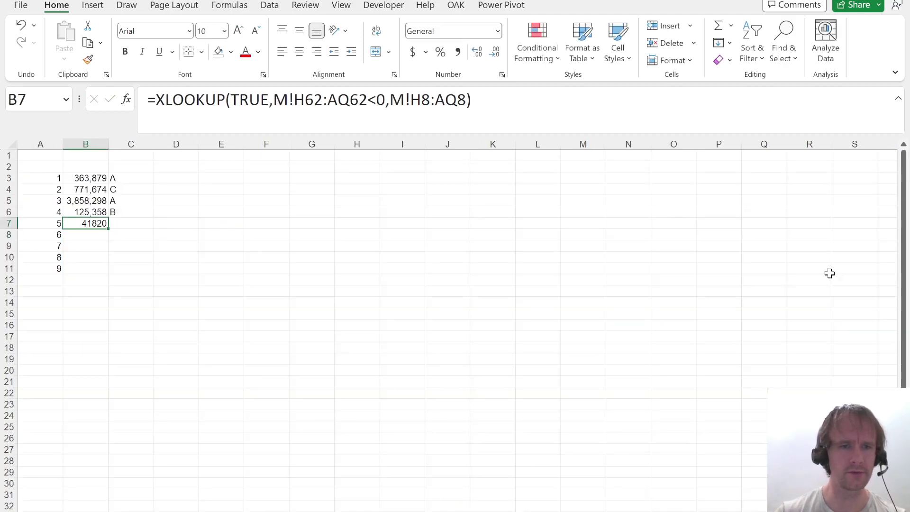
pyautogui.hotkey('ctrl', 'shift', '3')
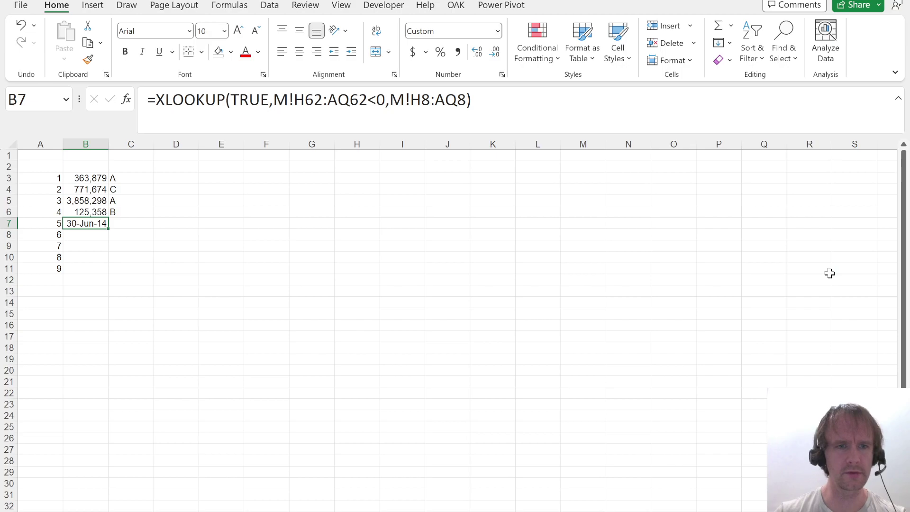
# Check Question 5's answer options in the case study PDF and enter B in C7.
pyautogui.press('Right')
pyautogui.hotkey('alt', 'Tab')
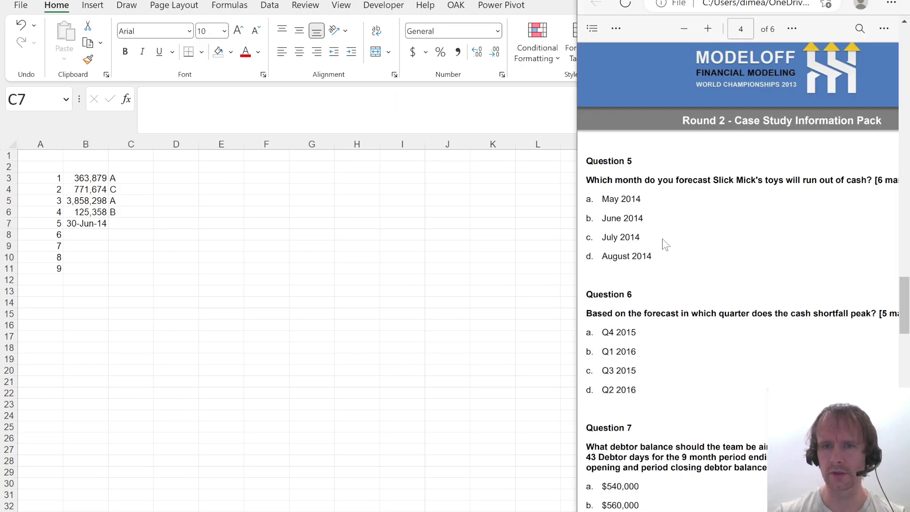
pyautogui.hotkey('alt', 'Tab')
pyautogui.write('B')
pyautogui.press('Return')
# Read Question 6 in the PDF and select the Closing cash row from H62 to AQ62 on the forecast sheet.
pyautogui.hotkey('alt', 'Tab')
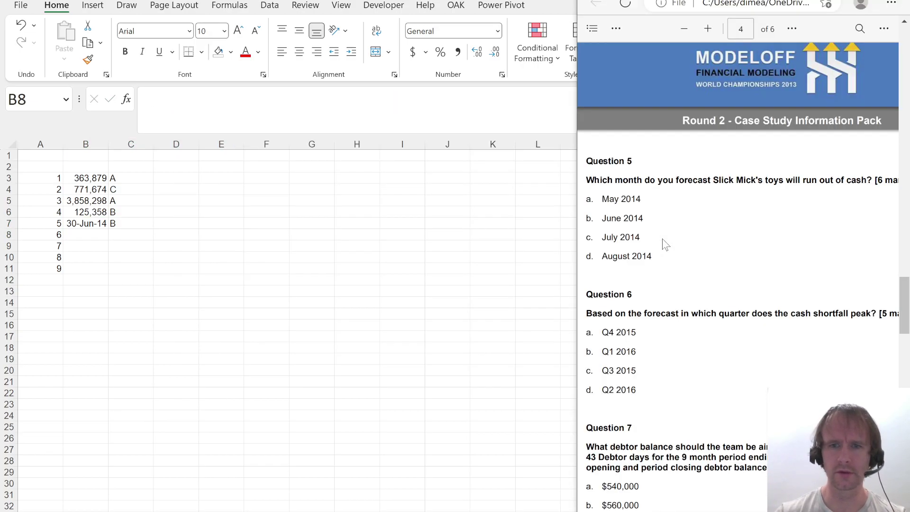
pyautogui.scroll(-3, 687, 300)
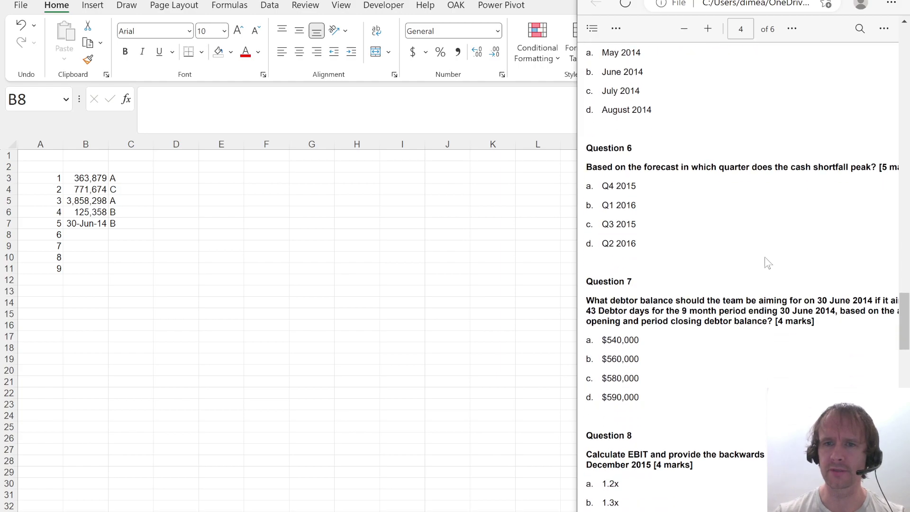
pyautogui.hotkey('alt', 'Tab')
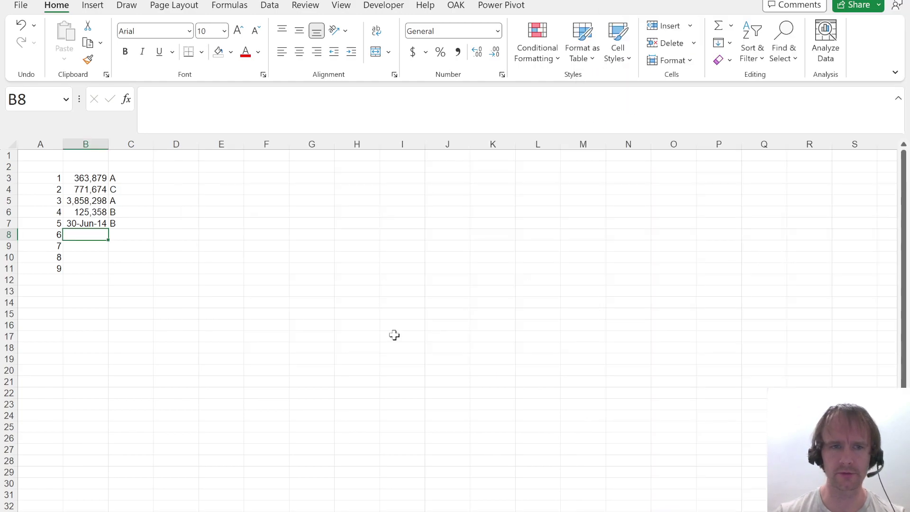
pyautogui.hotkey('ctrl', 'Tab')
pyautogui.scroll(-6, 450, 412)
pyautogui.click(406, 372)
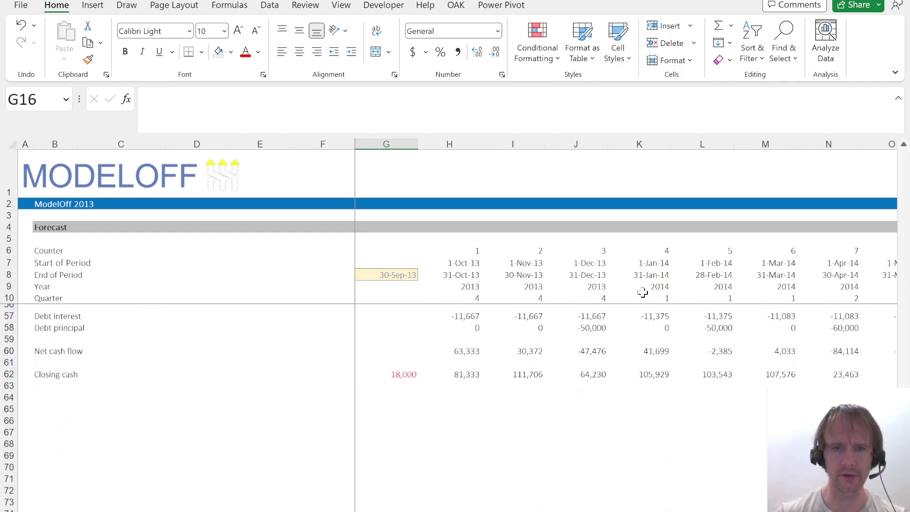
pyautogui.click(451, 374)
pyautogui.hotkey('ctrl', 'shift', 'Right')
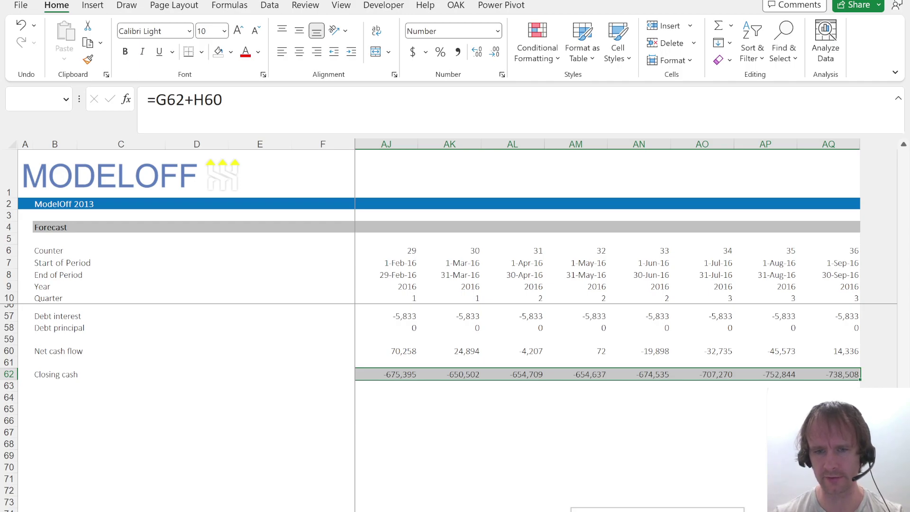
# Step through the monthly Closing cash figures from October 2013 towards late 2015, looking for the deepest shortfall.
pyautogui.hotkey('shift', 'BackSpace')
pyautogui.press('Right')
pyautogui.press('Right')
pyautogui.press('Right')
pyautogui.press('Right')
pyautogui.press('Right')
pyautogui.press('Right')
pyautogui.press('Right')
pyautogui.press('Right')
pyautogui.press('Right')
pyautogui.press('Right')
pyautogui.press('Right')
pyautogui.press('Right')
pyautogui.press('Right')
pyautogui.press('Right')
pyautogui.press('Right')
pyautogui.press('Right')
pyautogui.press('Right')
pyautogui.press('Right')
pyautogui.press('Right')
pyautogui.press('Right')
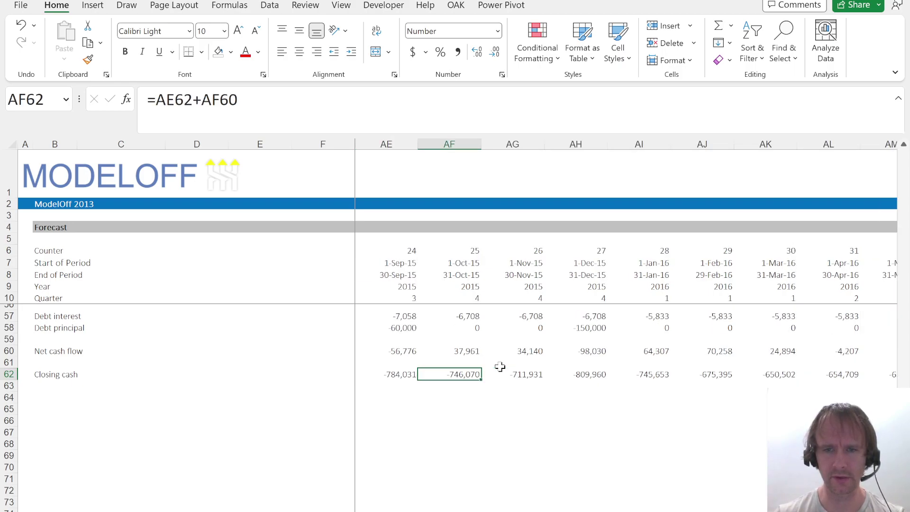
# Compare Closing cash for December 2015 with the earlier and following months to identify the peak shortfall.
pyautogui.press('Right')
pyautogui.hotkey('ctrl', 'shift', 'Left')
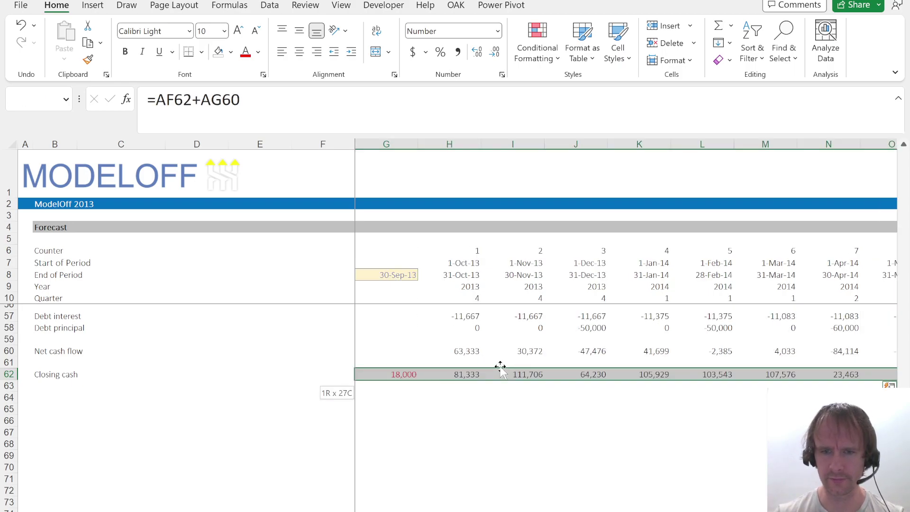
pyautogui.press('Right')
pyautogui.hotkey('ctrl', 'shift', 'Right')
pyautogui.hotkey('shift', 'BackSpace')
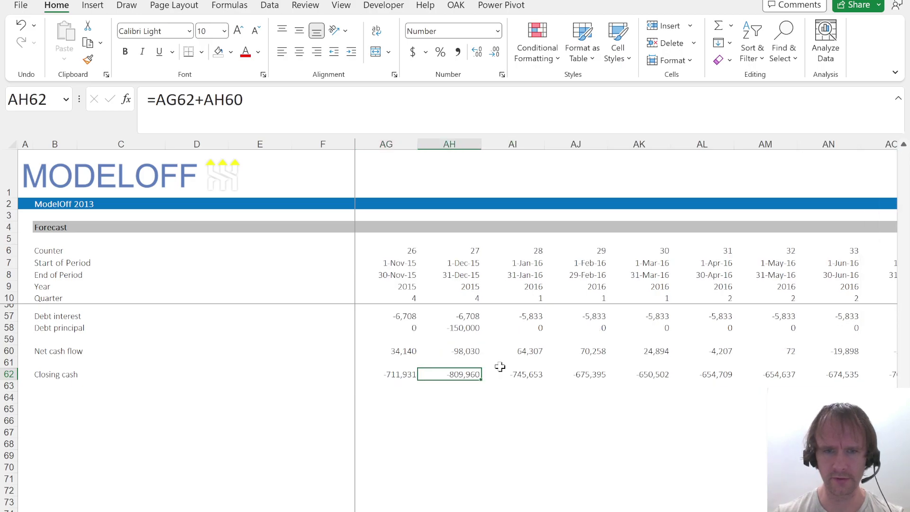
pyautogui.press('Left')
pyautogui.hotkey('ctrl', 'shift', 'Left')
pyautogui.press('Right')
pyautogui.press('Right')
pyautogui.hotkey('ctrl', 'shift', 'Right')
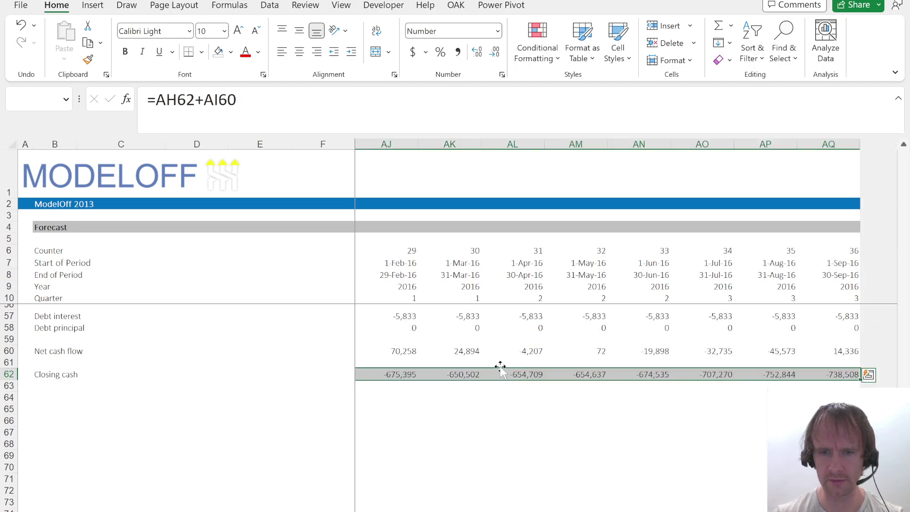
pyautogui.press('Left')
pyautogui.hotkey('ctrl', 'space')
pyautogui.hotkey('shift', 'BackSpace')
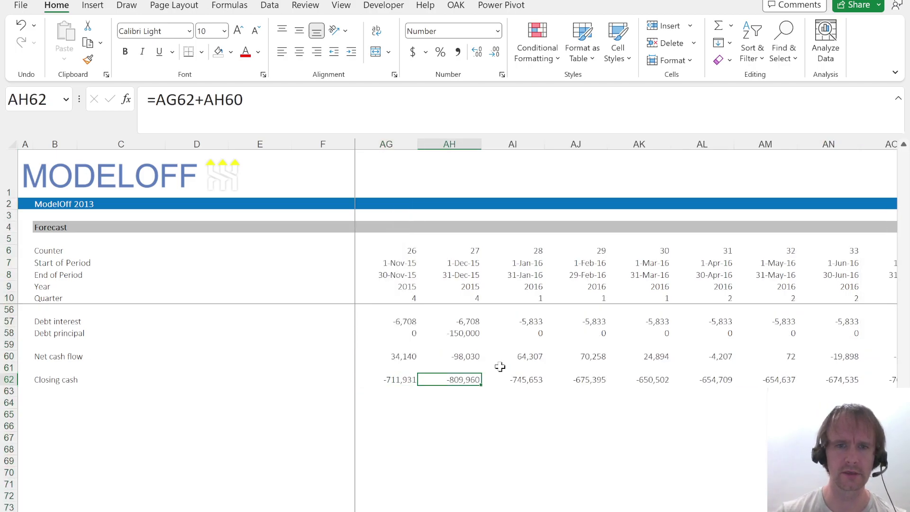
# Start an XLOOKUP in B8 of the answer sheet that looks for -10^7 in the Closing cash row M!H62:AQ62.
pyautogui.hotkey('ctrl', 'pagedown')
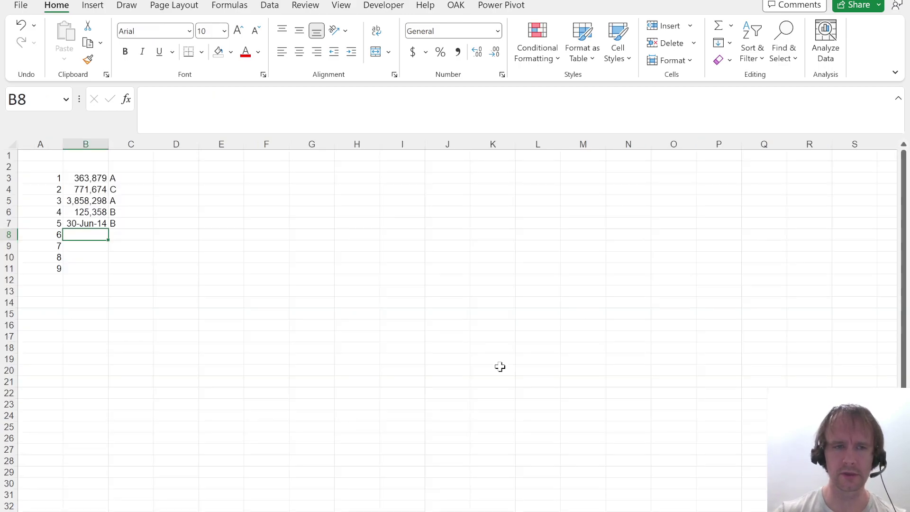
pyautogui.write('=xl')
pyautogui.press('Down')
pyautogui.press('Tab')
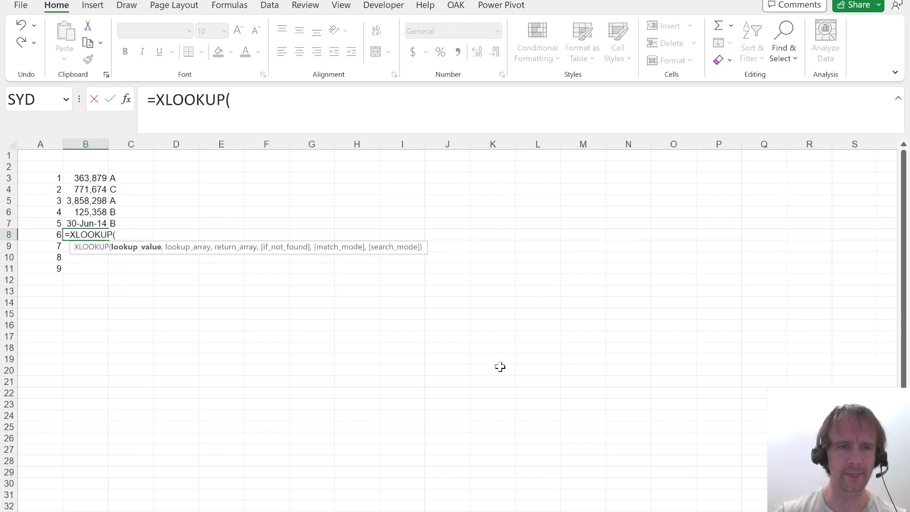
pyautogui.write('-10^7,')
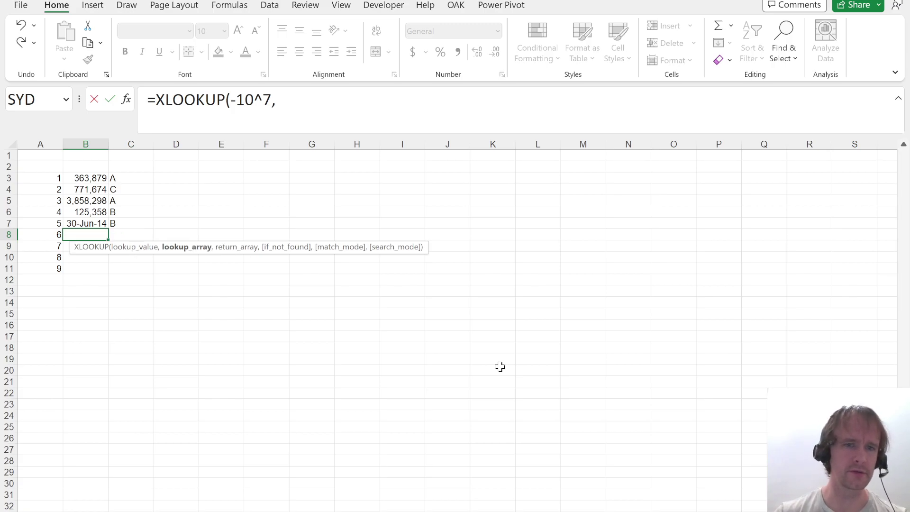
pyautogui.hotkey('ctrl', 'pageup')
pyautogui.click(409, 382)
pyautogui.hotkey('ctrl', 'Left')
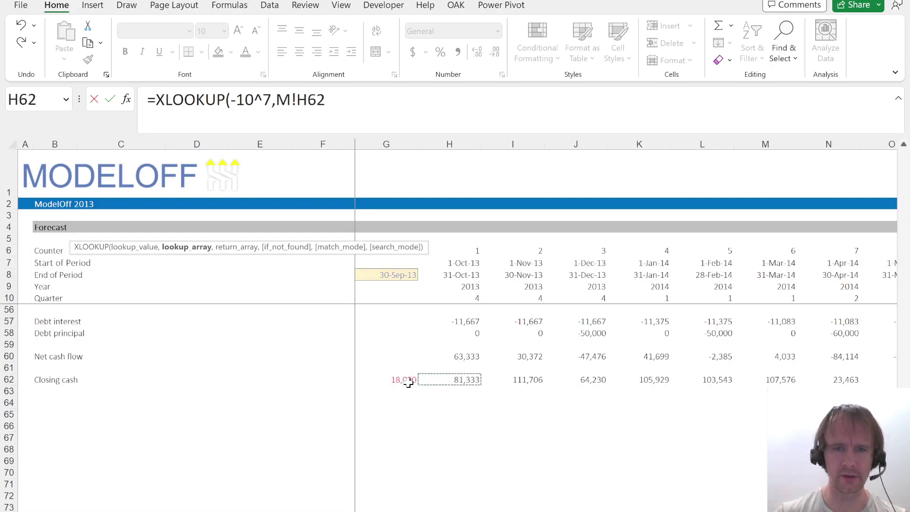
pyautogui.hotkey('ctrl', 'shift', 'Right')
pyautogui.write(',')
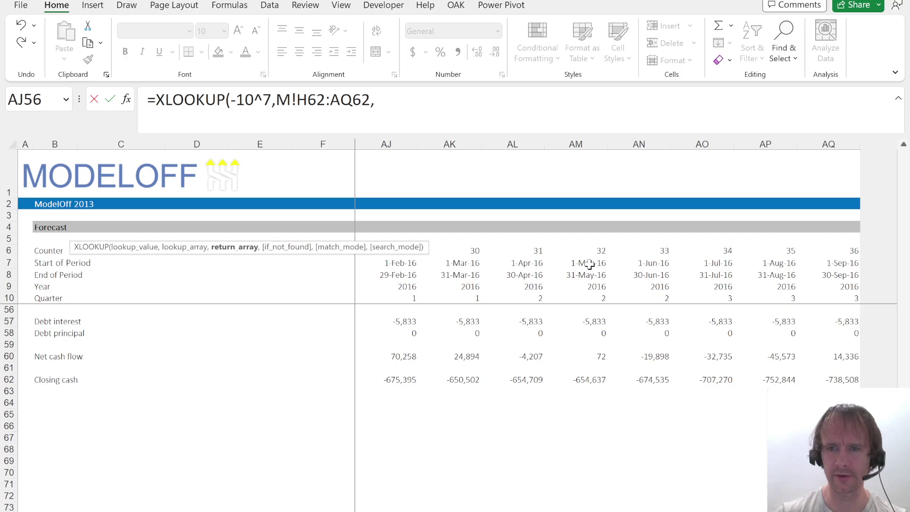
# Complete the B8 XLOOKUP with the End of Period row M!H8:AQ8 as return array and match mode 1, exact match or next larger.
pyautogui.click(826, 275)
pyautogui.hotkey('ctrl', 'shift', 'Left')
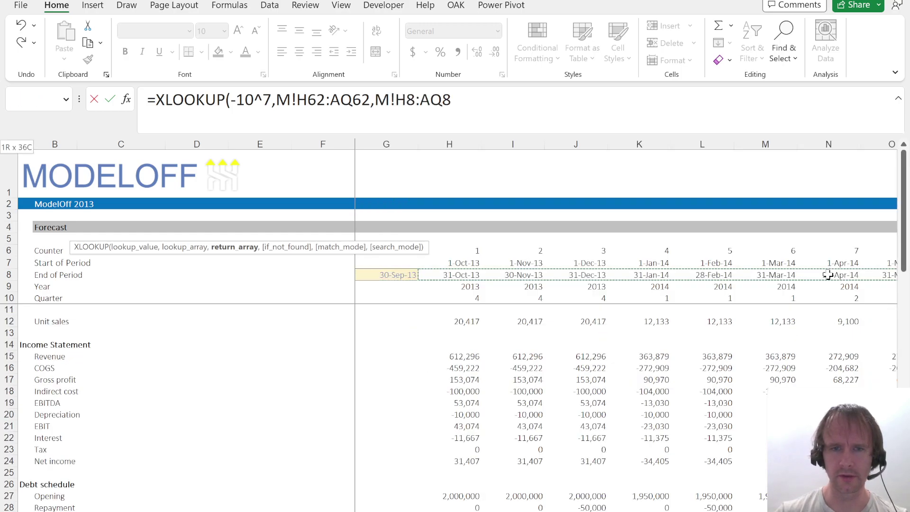
pyautogui.write(',,')
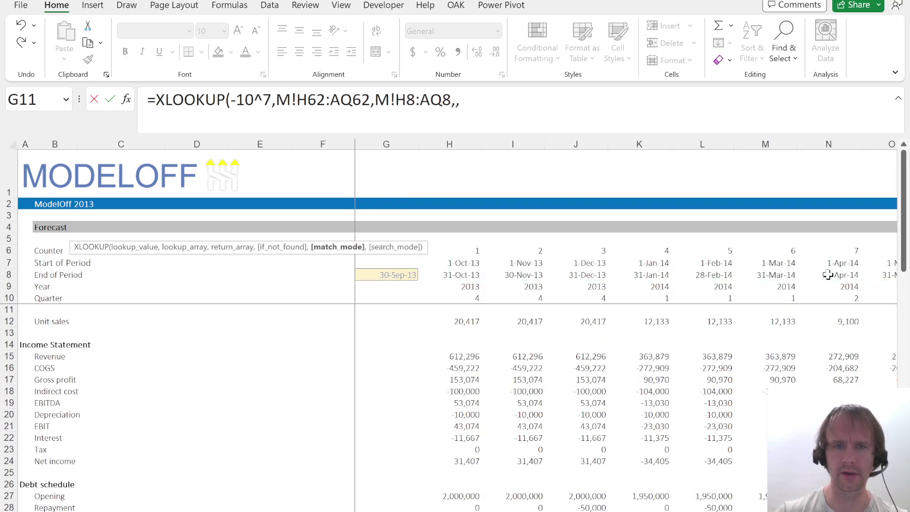
pyautogui.press('Down')
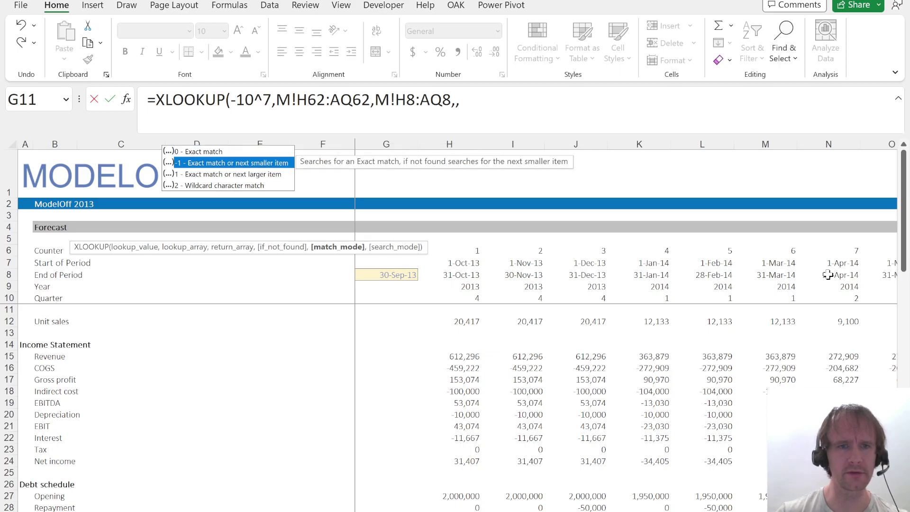
pyautogui.press('Down')
pyautogui.press('Tab')
pyautogui.write(')')
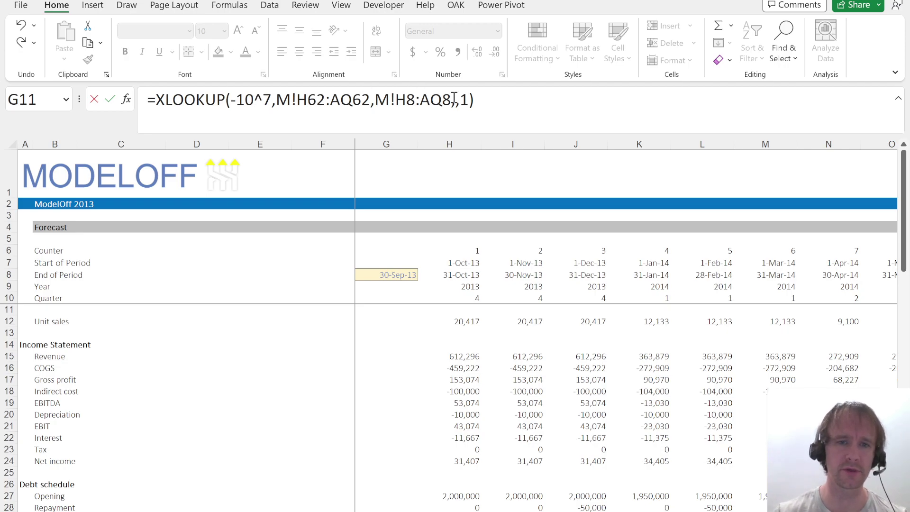
pyautogui.press('Return')
pyautogui.press('Up')
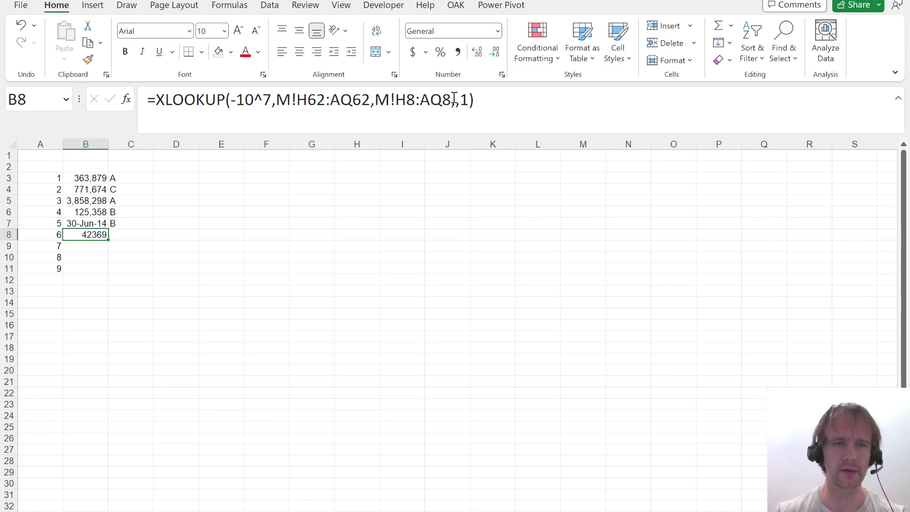
pyautogui.click(154, 99)
pyautogui.write('m')
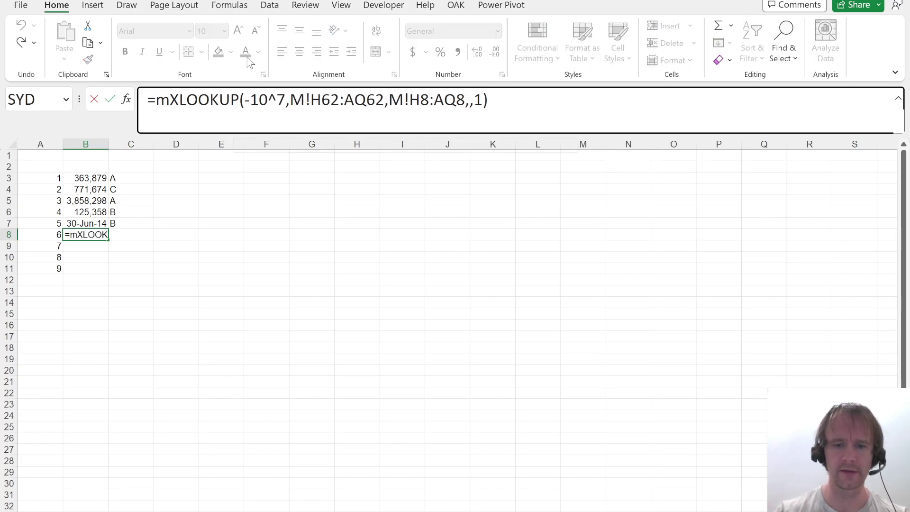
pyautogui.write('ont')
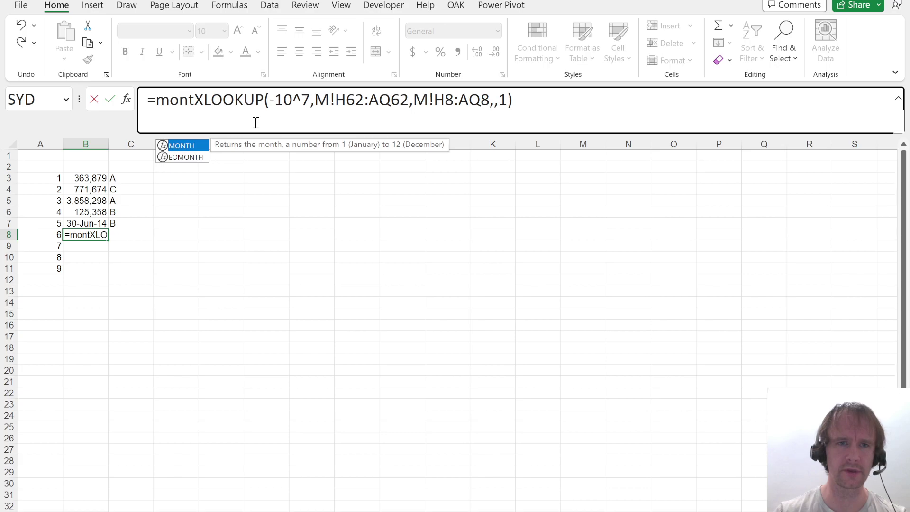
pyautogui.press('BackSpace')
pyautogui.press('BackSpace')
pyautogui.press('BackSpace')
pyautogui.press('BackSpace')
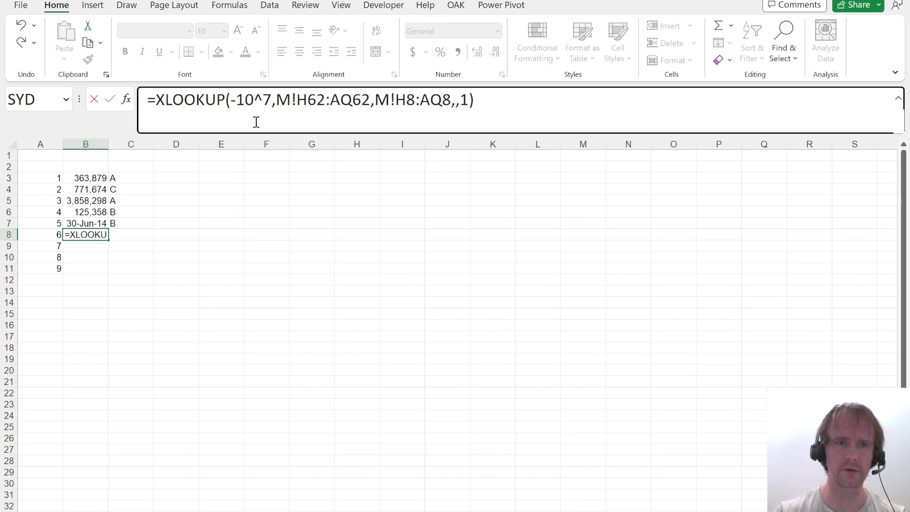
# Wrap the XLOOKUP in B8 in a LET function that names the looked-up date d.
pyautogui.write('let')
pyautogui.press('Tab')
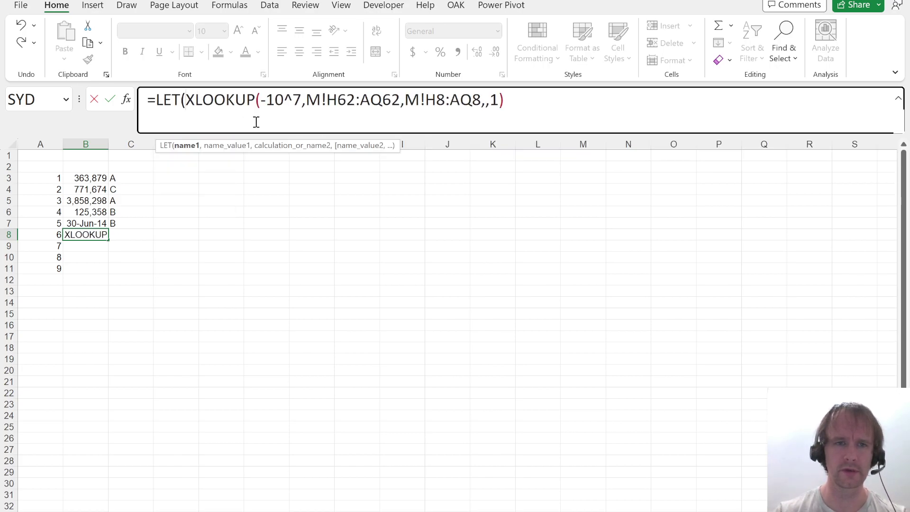
pyautogui.write('d,')
# Add the quarter calculation "Q"&ROUNDUP(MONTH(d)/3,0) after the XLOOKUP in the LET formula.
pyautogui.click(586, 101)
pyautogui.write(',"Q"&round')
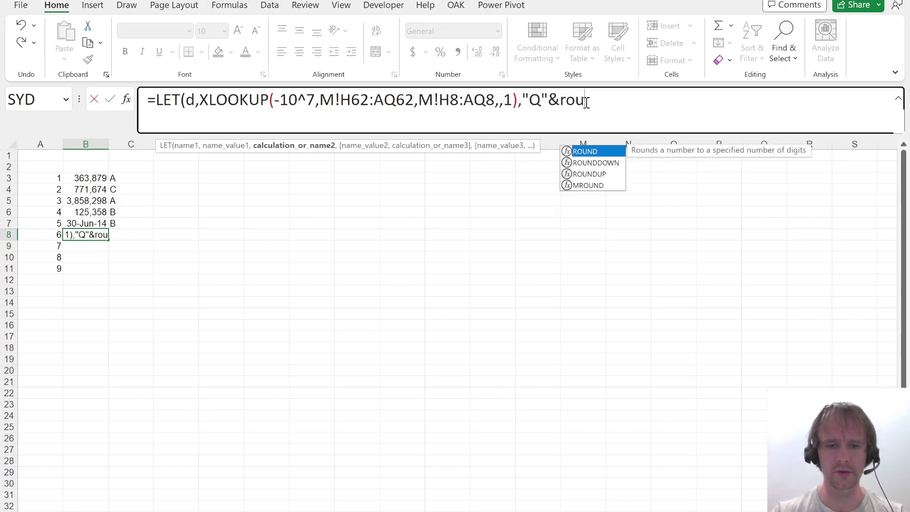
pyautogui.press('Down')
pyautogui.press('Down')
pyautogui.press('Tab')
pyautogui.write('d/3,')
pyautogui.press('BackSpace')
pyautogui.press('BackSpace')
pyautogui.press('BackSpace')
pyautogui.press('BackSpace')
pyautogui.write('mont')
pyautogui.press('Tab')
pyautogui.write('d)/3,0)')
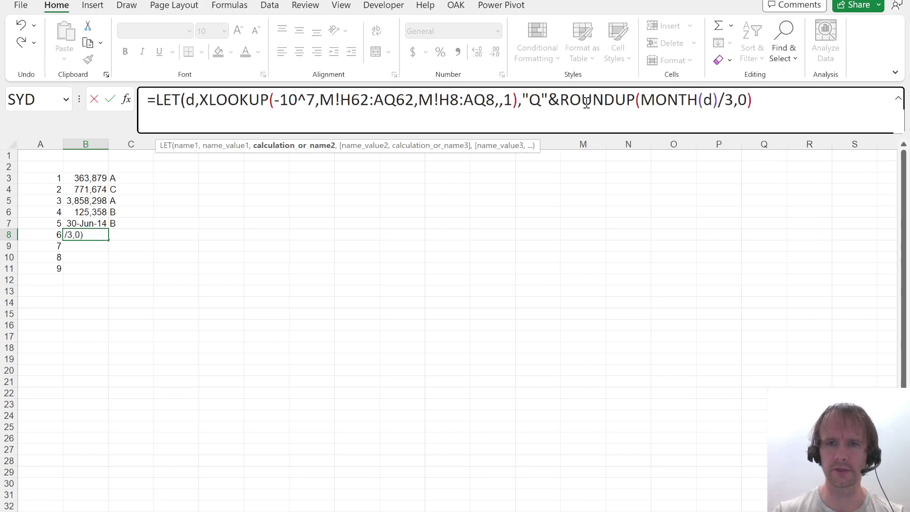
# Append &"-"&YEAR(d) to the quarter text, close the LET formula in B8 and review it.
pyautogui.write('&"-"&year')
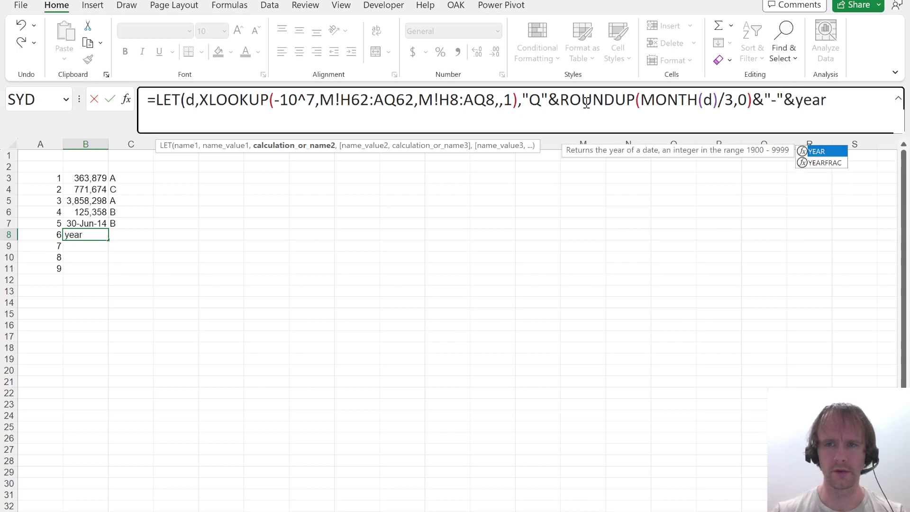
pyautogui.press('Tab')
pyautogui.write('d))')
pyautogui.press('Return')
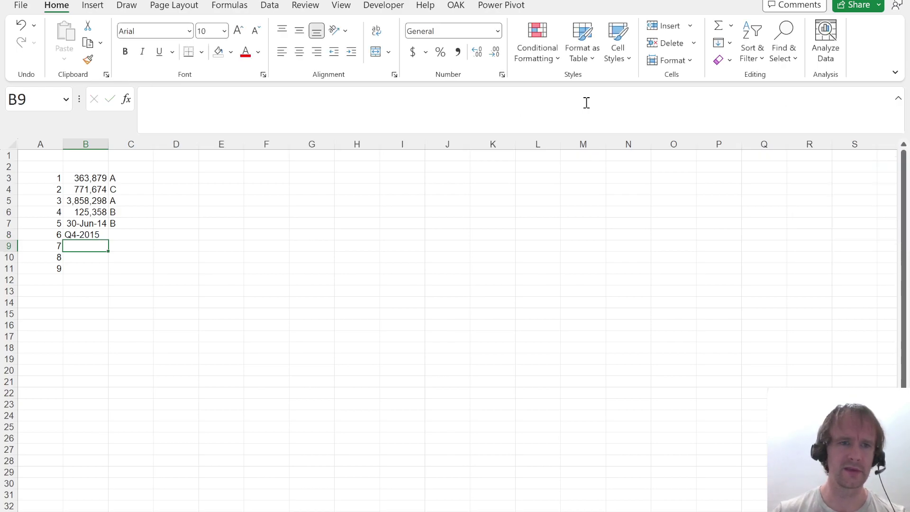
pyautogui.press('Up')
pyautogui.press('Right')
pyautogui.press('Left')
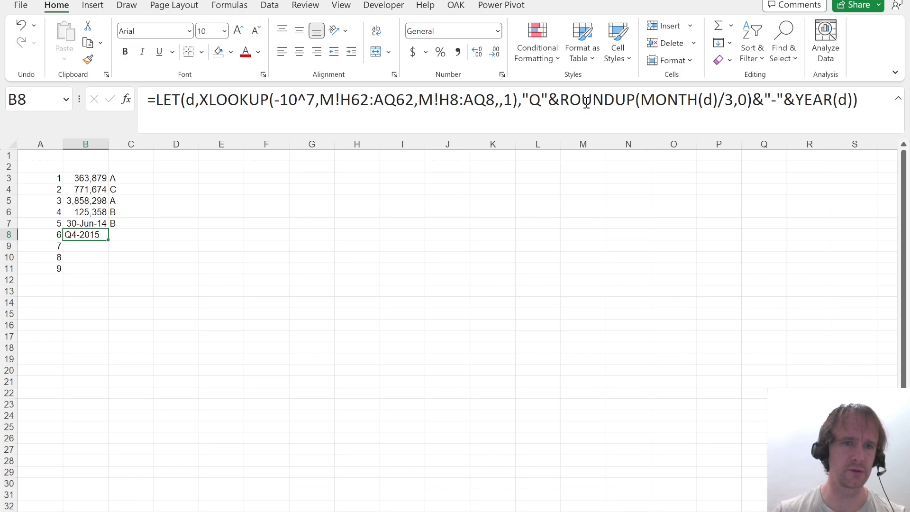
# Check the Question 6 options in the PDF and enter A as the answer in C8.
pyautogui.press('Right')
pyautogui.hotkey('alt', 'Tab')
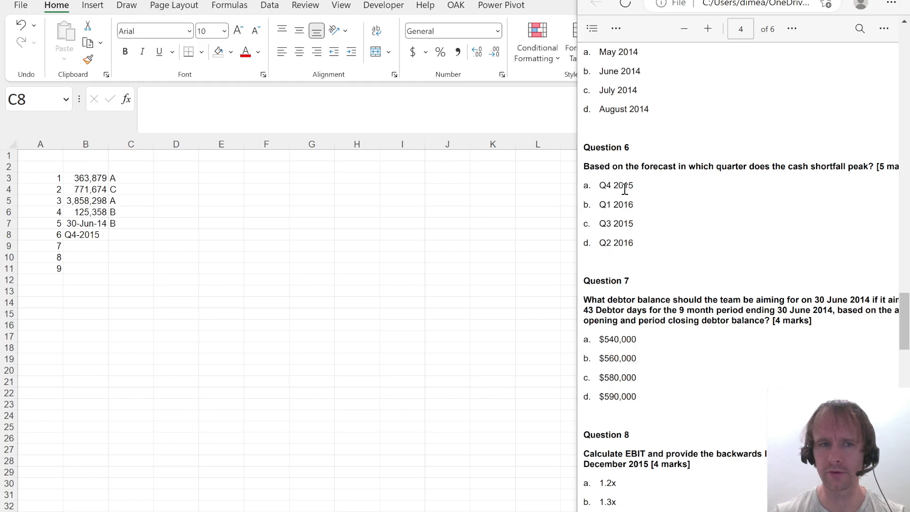
pyautogui.hotkey('alt', 'Tab')
pyautogui.write('A')
pyautogui.press('Return')
# Bring Question 7 into view in the PDF and widen the PDF window to read the full debtor balance question.
pyautogui.hotkey('alt', 'Tab')
pyautogui.scroll(-1, 702, 256)
pyautogui.scroll(-2, 702, 256)
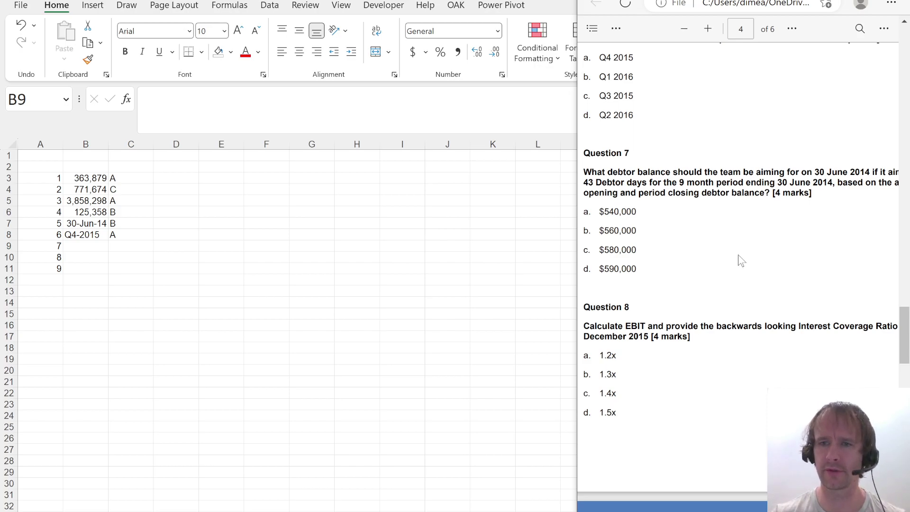
pyautogui.hscroll(5, 763, 255)
pyautogui.hscroll(2, 764, 253)
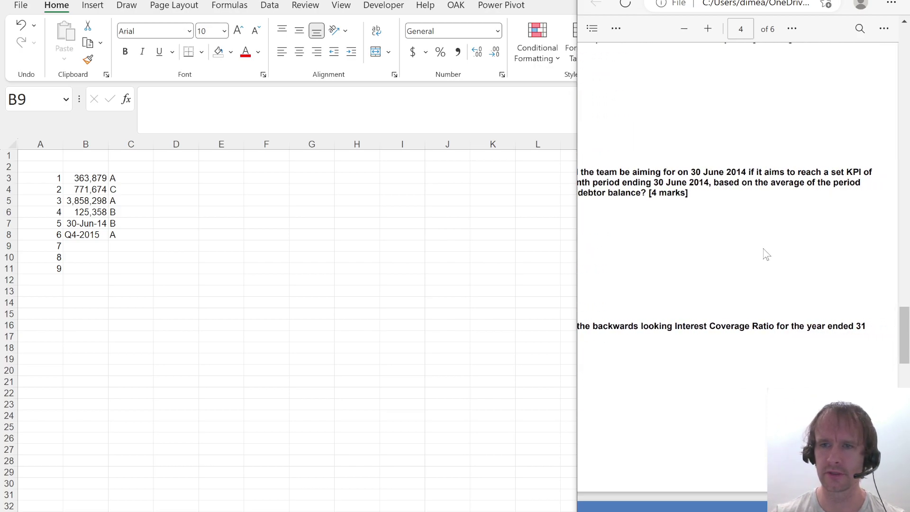
pyautogui.hscroll(-5, 763, 253)
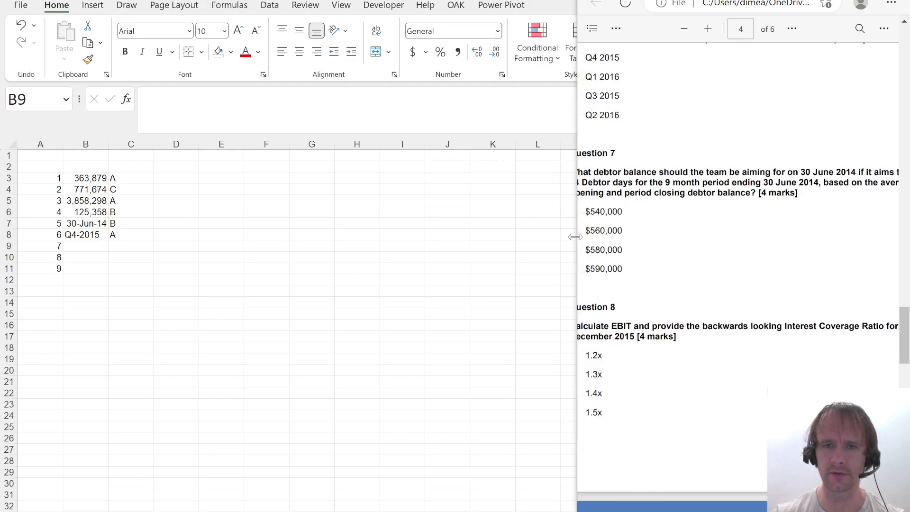
pyautogui.moveTo(577, 237); pyautogui.dragTo(463, 236)
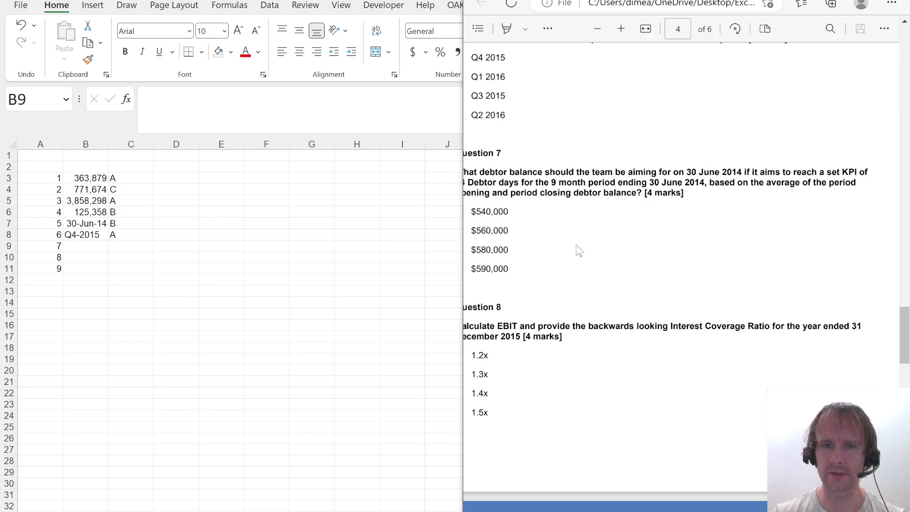
pyautogui.hscroll(-2, 579, 251)
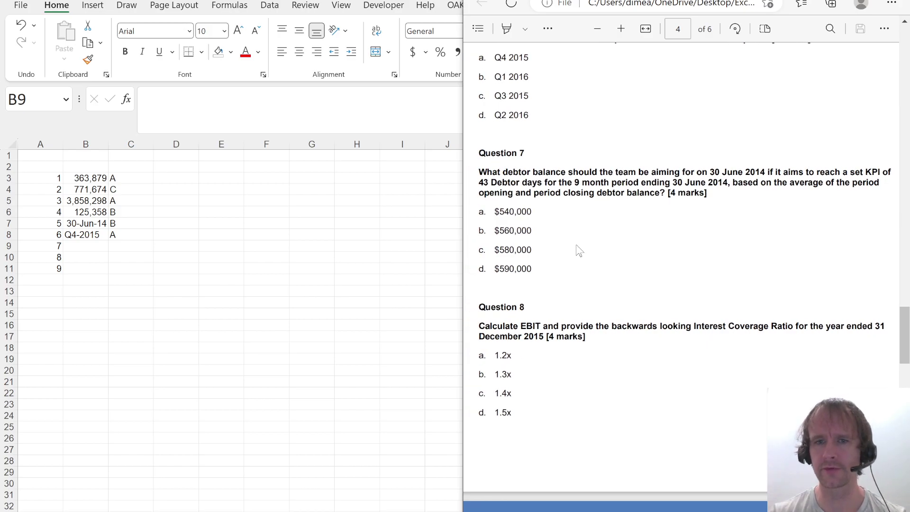
pyautogui.click(150, 244)
pyautogui.hotkey('alt', 'Tab')
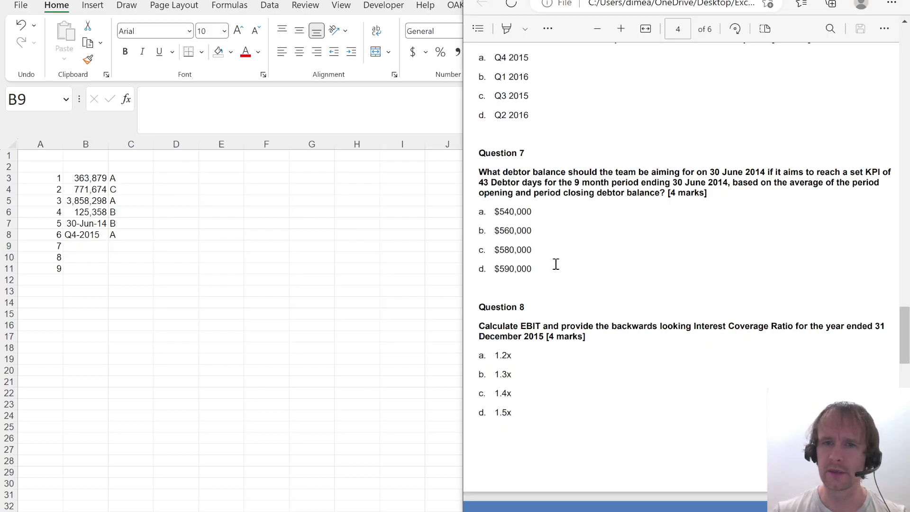
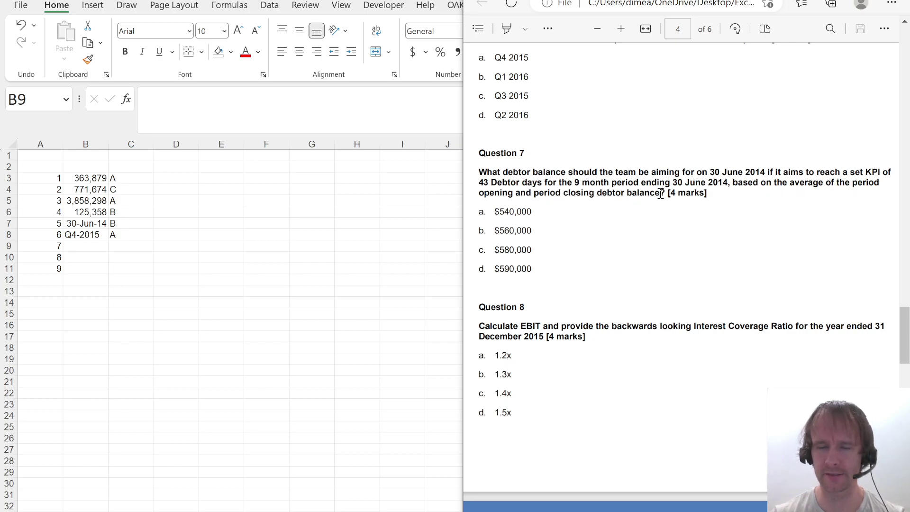
# Enter the label "Opening DB" in D9 of the answer sheet and autofit the width of column D.
pyautogui.hotkey('alt', 'Tab')
pyautogui.click(181, 244)
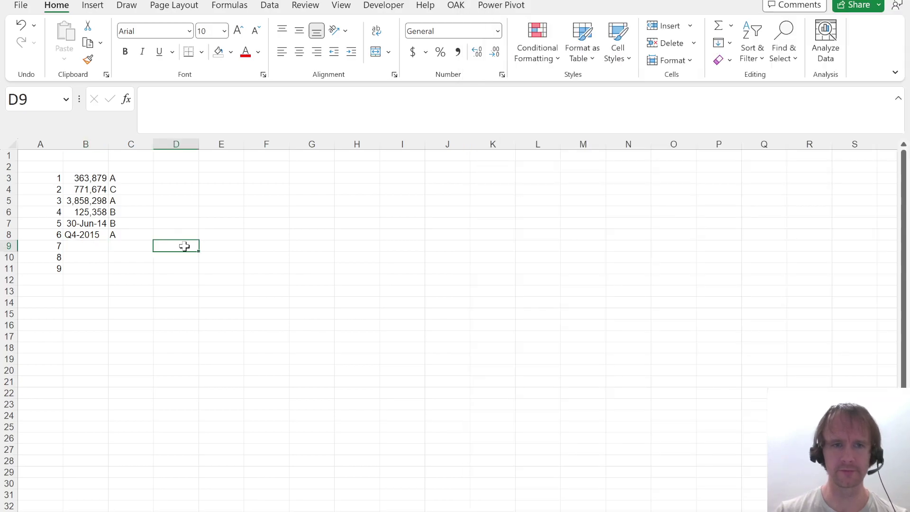
pyautogui.write('Openin')
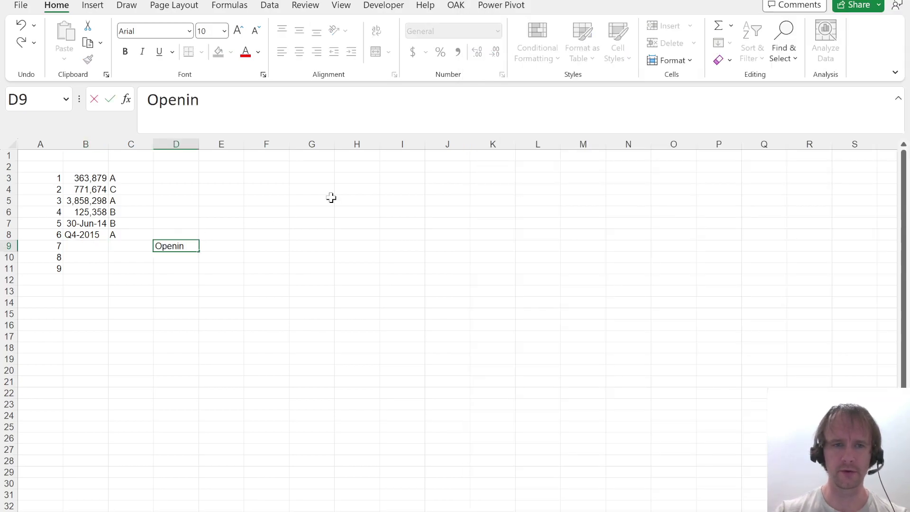
pyautogui.write('g DB')
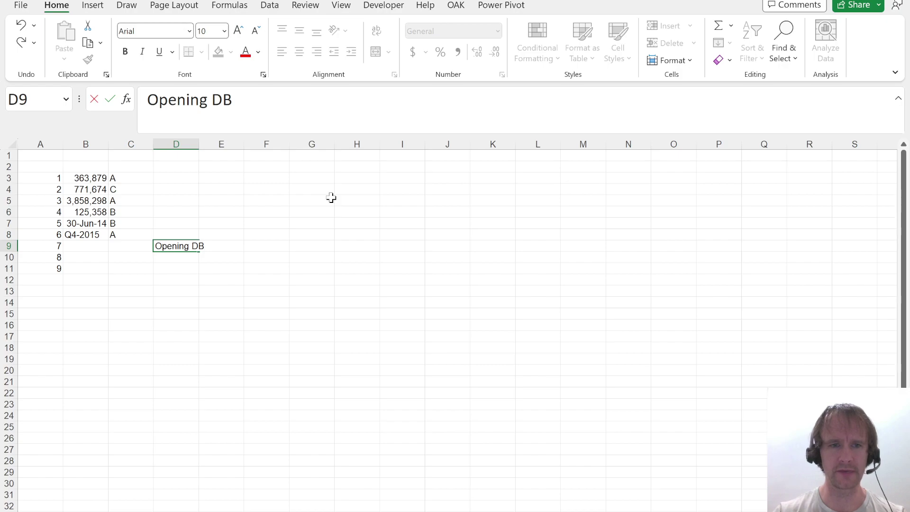
pyautogui.hotkey('ctrl', 'Return')
pyautogui.hotkey('alt', 'h')
pyautogui.press('o')
pyautogui.press('i')
pyautogui.press('Right')
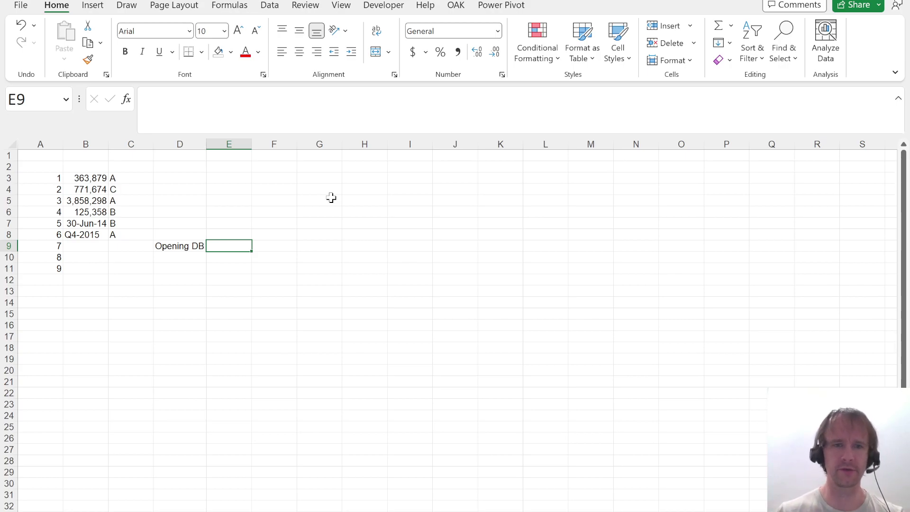
# Glance at the forecast sheet and highlight the target date 30 June 2014 in Question 7 of the PDF.
pyautogui.hotkey('ctrl', 'pagedown')
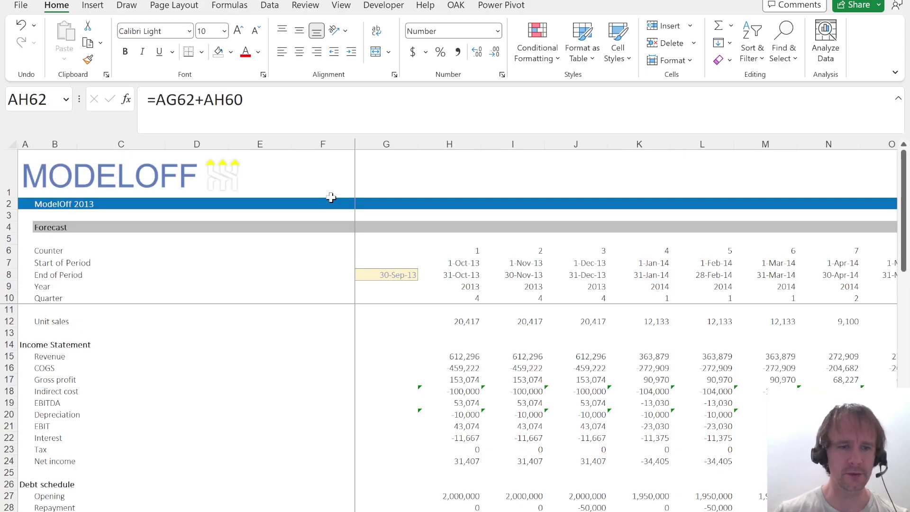
pyautogui.hotkey('ctrl', 'pageup')
pyautogui.hotkey('alt', 'Tab')
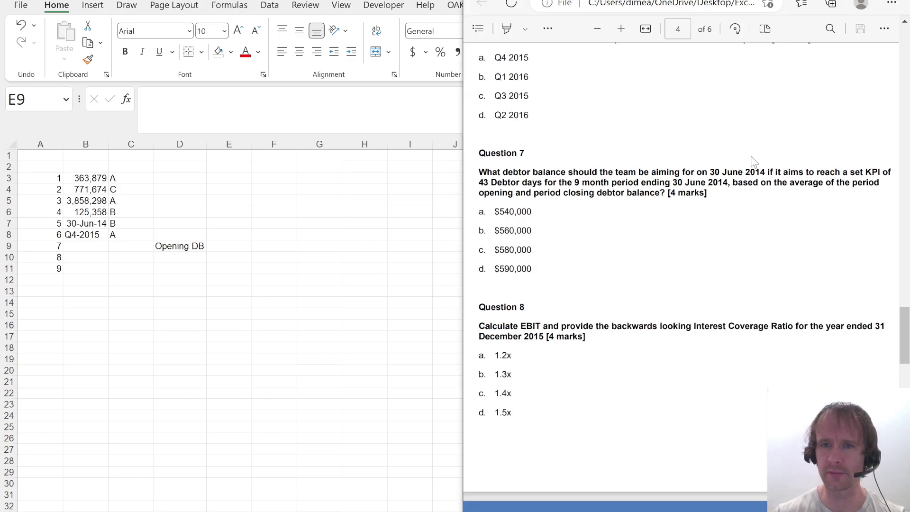
pyautogui.moveTo(709, 171); pyautogui.dragTo(765, 173)
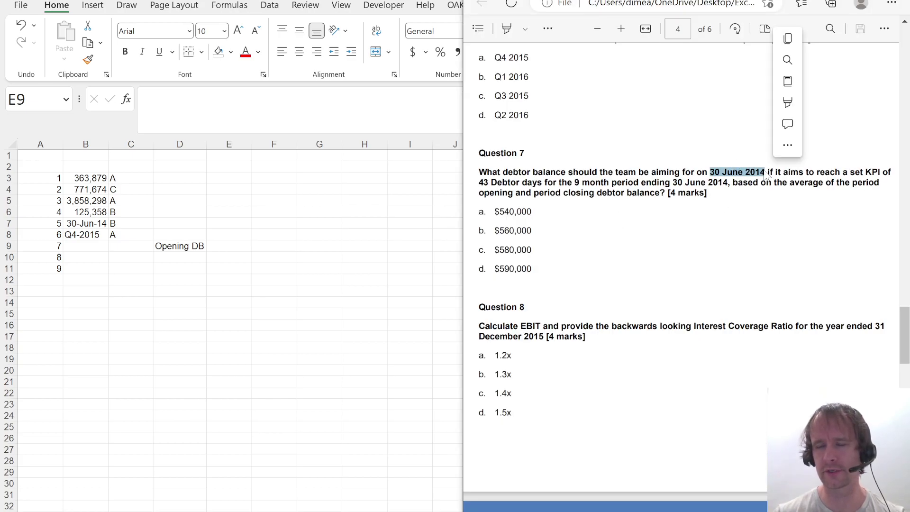
pyautogui.hotkey('alt', 'Tab')
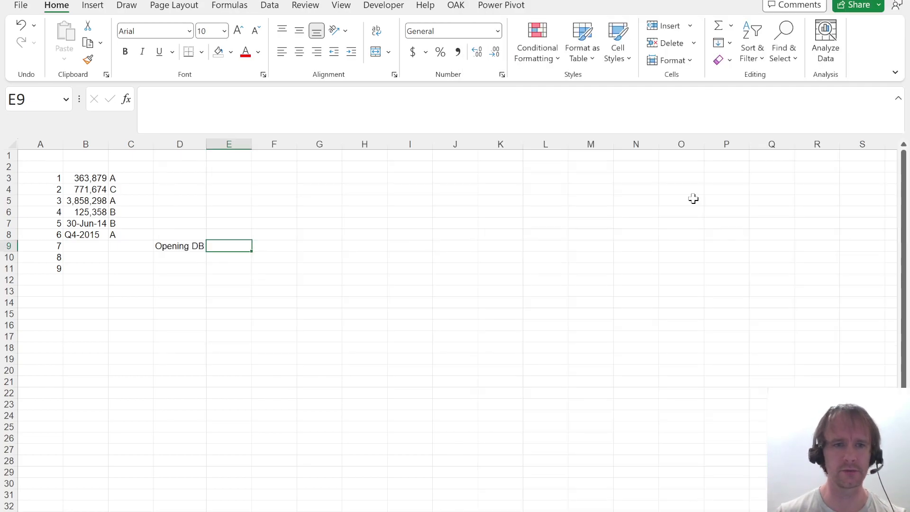
# Link E9 to the 30-Sep-13 Opening A/R balance on the forecast sheet with =M!G35.
pyautogui.write('=')
pyautogui.hotkey('ctrl', 'pagedown')
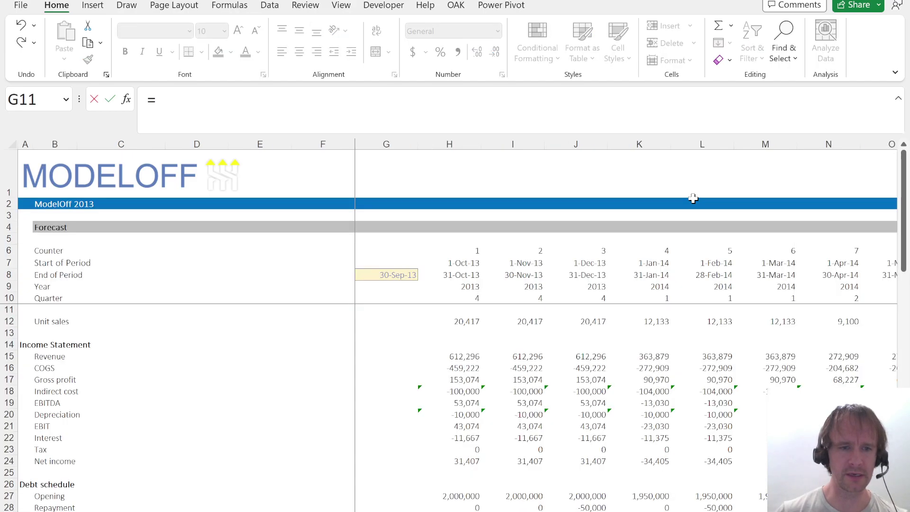
pyautogui.hotkey('ctrl', 'pagedown')
pyautogui.hotkey('ctrl', 'pageup')
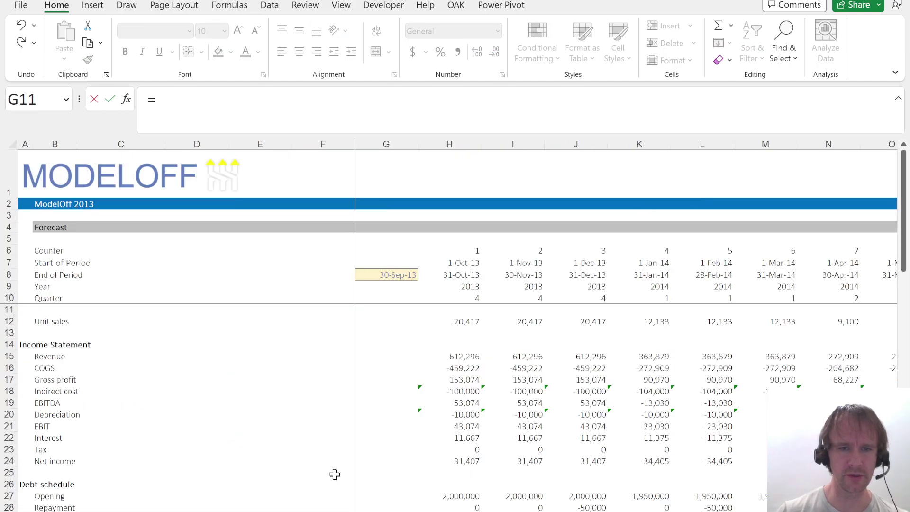
pyautogui.press('Down')
pyautogui.press('Down')
pyautogui.press('Down')
pyautogui.press('Down')
pyautogui.press('Down')
pyautogui.press('Down')
pyautogui.press('Down')
pyautogui.press('Down')
pyautogui.press('Down')
pyautogui.press('Down')
pyautogui.press('Down')
pyautogui.press('Down')
pyautogui.press('Down')
pyautogui.press('Down')
pyautogui.press('Down')
pyautogui.press('Down')
pyautogui.press('Down')
pyautogui.press('Down')
pyautogui.press('Down')
pyautogui.press('Down')
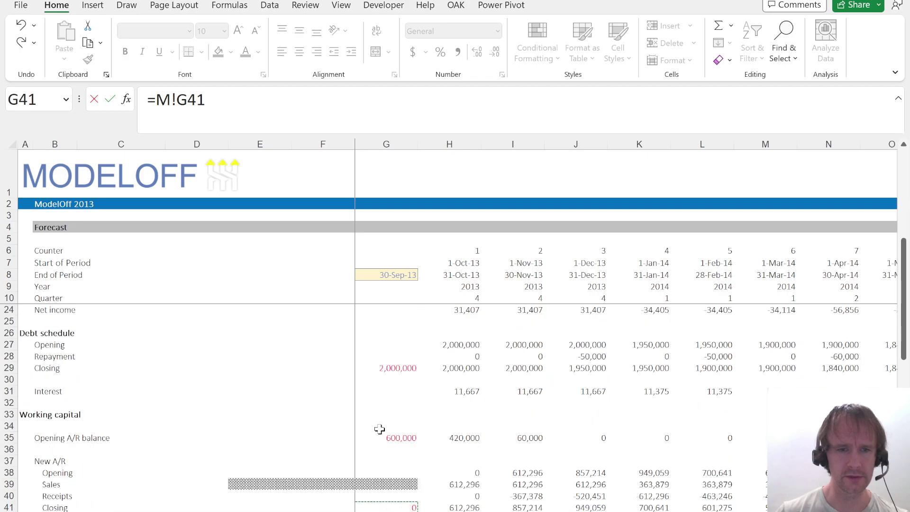
pyautogui.press('Up')
pyautogui.press('Up')
pyautogui.press('Up')
pyautogui.press('Up')
pyautogui.press('Up')
pyautogui.press('Up')
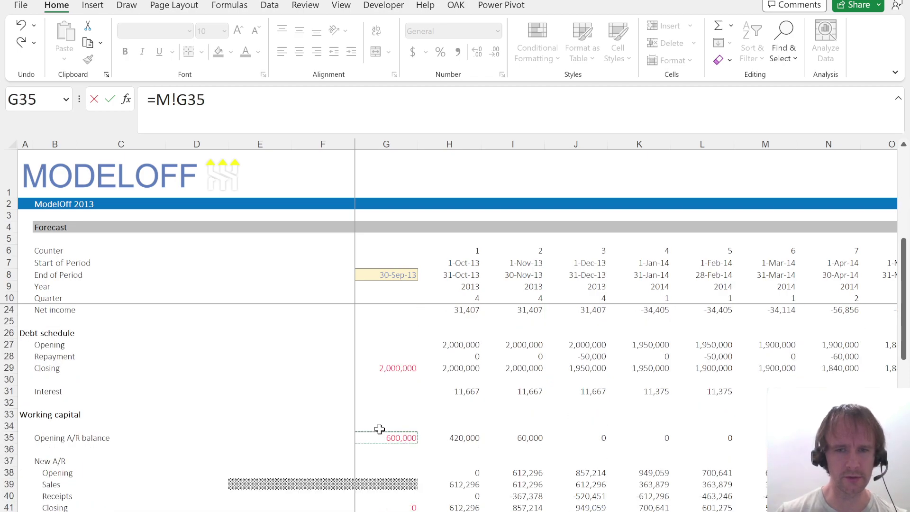
pyautogui.press('Return')
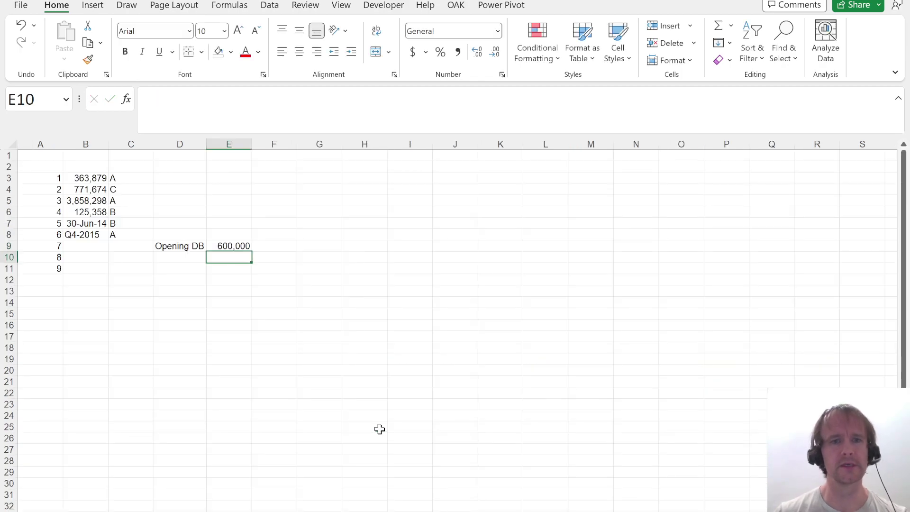
# Enter the label "Sales in period" in D10 and autofit the width of column D.
pyautogui.press('Left')
pyautogui.press('Down')
pyautogui.press('Up')
pyautogui.write('Sales ')
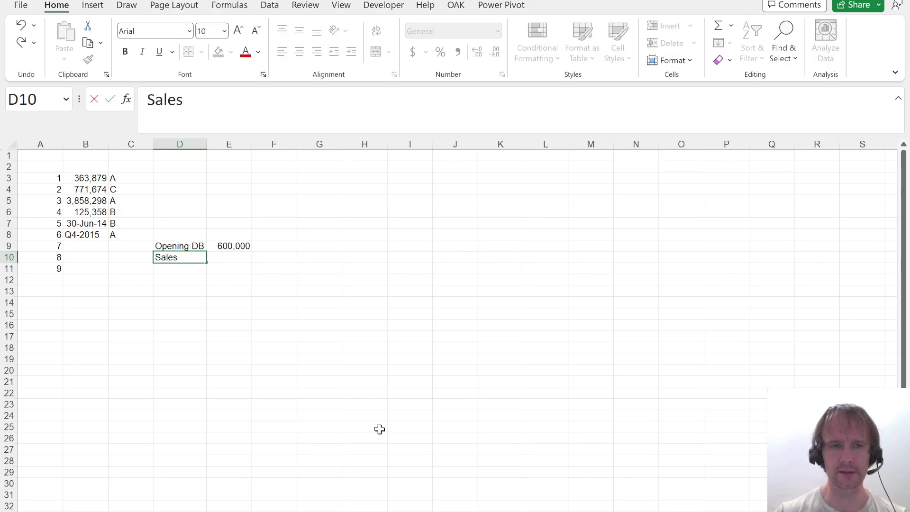
pyautogui.write('in period')
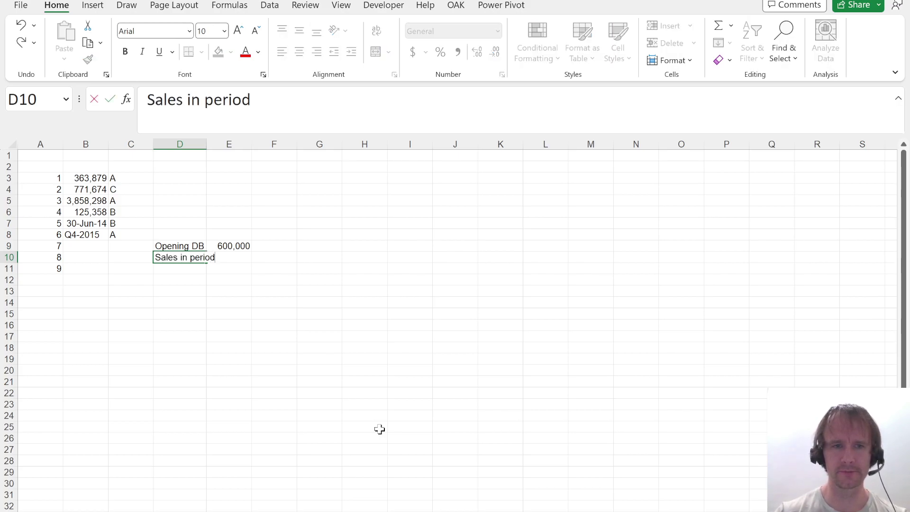
pyautogui.hotkey('ctrl', 'Return')
pyautogui.hotkey('alt', 'h')
pyautogui.press('o')
pyautogui.press('i')
# Total the forecast sheet's monthly revenue from October 2013 to June 2014 in E10 with =SUM(M!H15:P15).
pyautogui.press('Right')
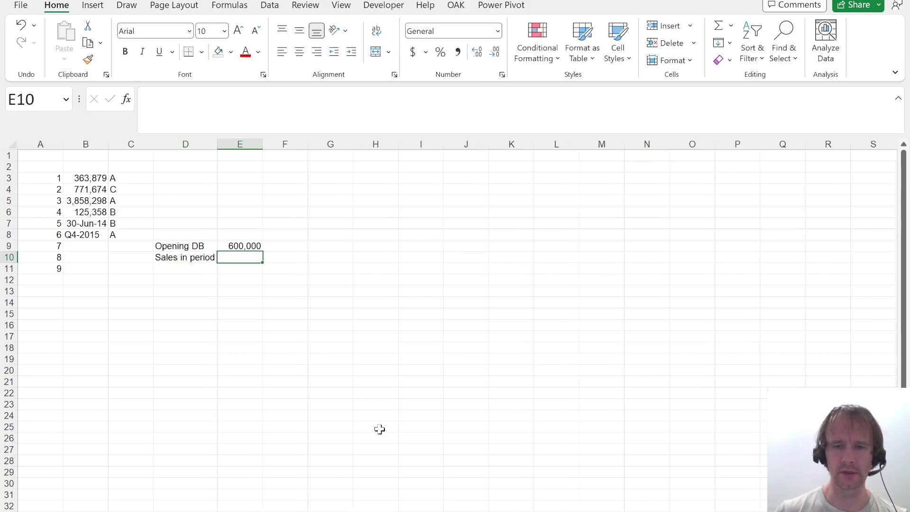
pyautogui.write('=sum')
pyautogui.press('Tab')
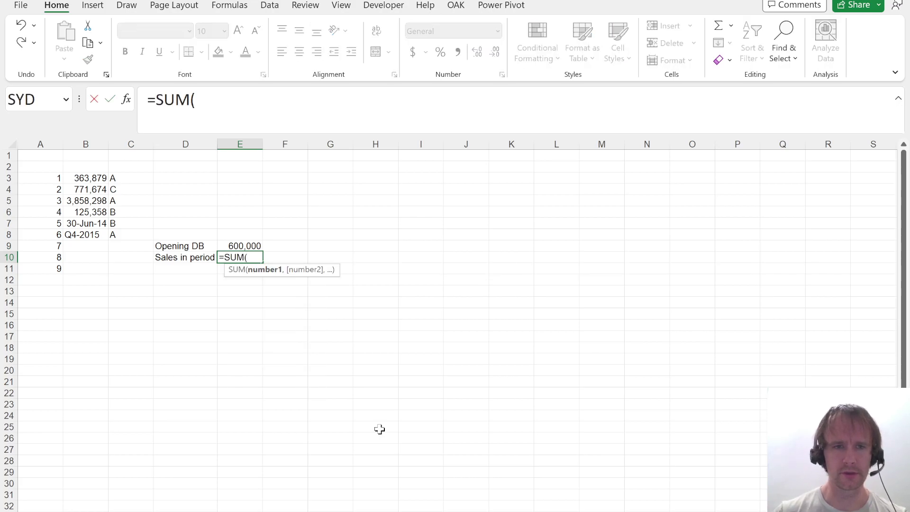
pyautogui.hotkey('ctrl', 'pagedown')
pyautogui.scroll(7, 514, 392)
pyautogui.scroll(-4, 513, 392)
pyautogui.click(439, 355)
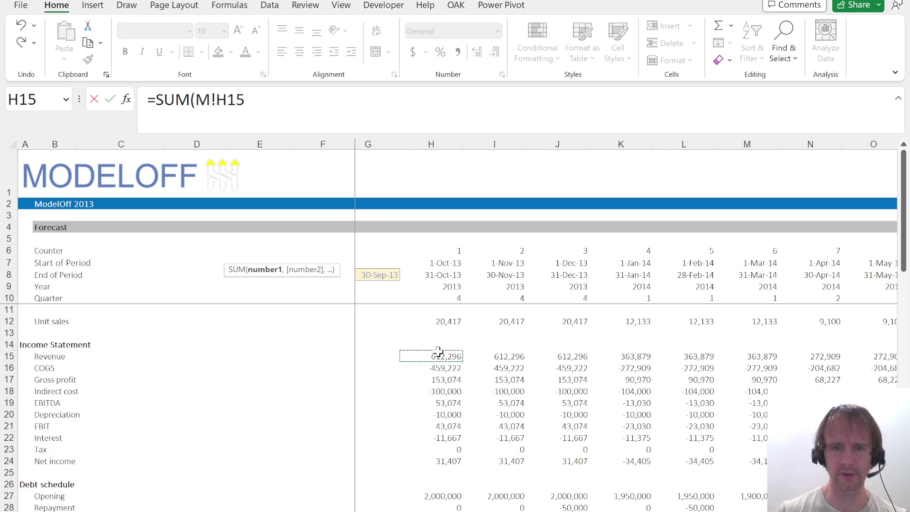
pyautogui.hotkey('shift', 'Right')
pyautogui.hotkey('shift', 'Right')
pyautogui.hotkey('shift', 'Right')
pyautogui.hotkey('shift', 'Right')
pyautogui.hotkey('shift', 'Right')
pyautogui.hotkey('shift', 'Right')
pyautogui.hotkey('shift', 'Right')
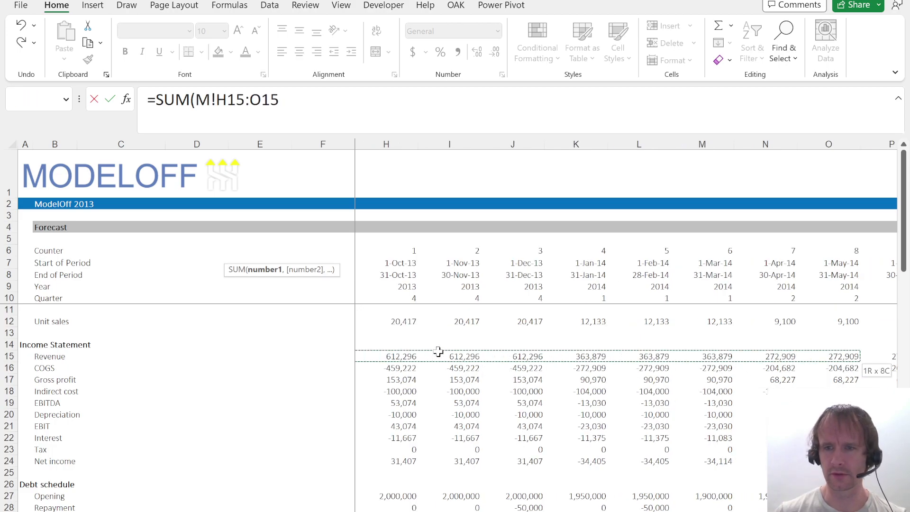
pyautogui.hotkey('shift', 'Right')
pyautogui.press('Return')
# Enter the label "Days in period" in D11.
pyautogui.press('Left')
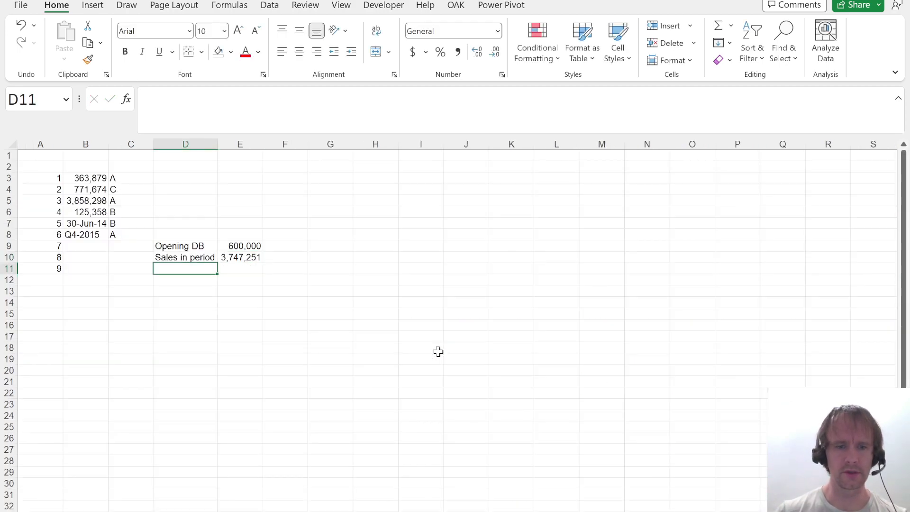
pyautogui.write('Days in period')
pyautogui.press('Return')
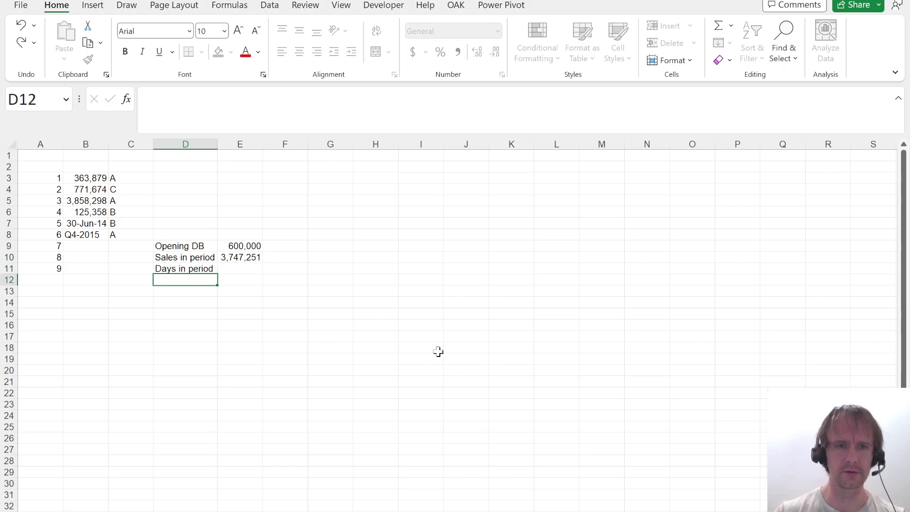
# Calculate the days from 30-Sep-13 to 30-Jun-14 in E11 using the forecast sheet's End of Period dates, =M!P8-M!G8.
pyautogui.press('Up')
pyautogui.press('Right')
pyautogui.write('=')
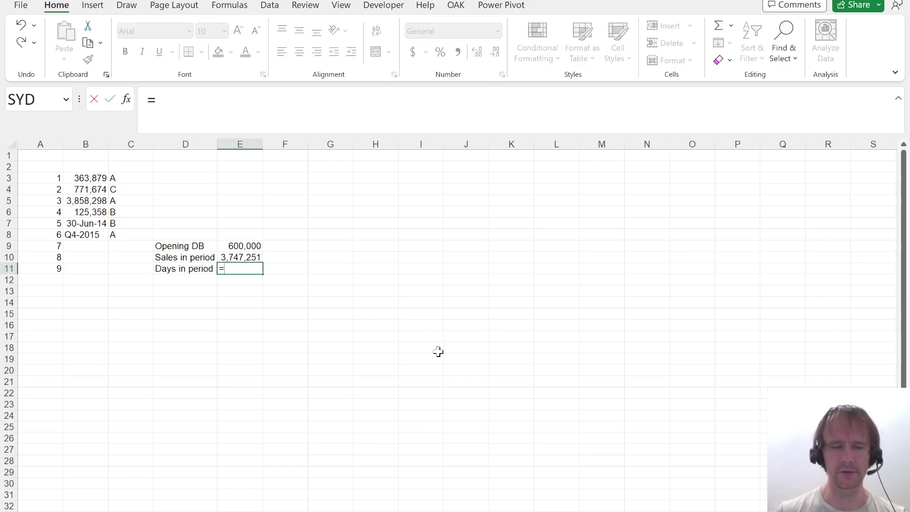
pyautogui.hotkey('ctrl', 'pageup')
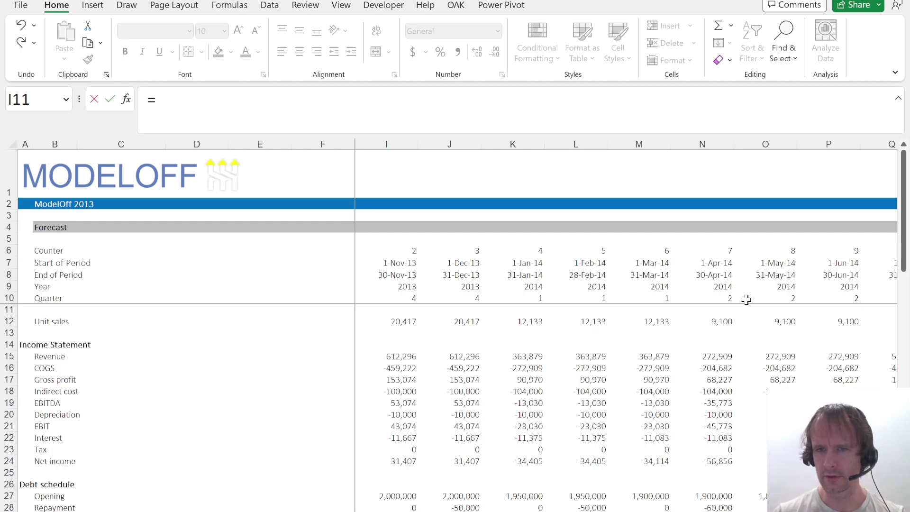
pyautogui.click(838, 277)
pyautogui.write('-')
pyautogui.press('Left')
pyautogui.press('Left')
pyautogui.press('Up')
pyautogui.press('Up')
pyautogui.press('Up')
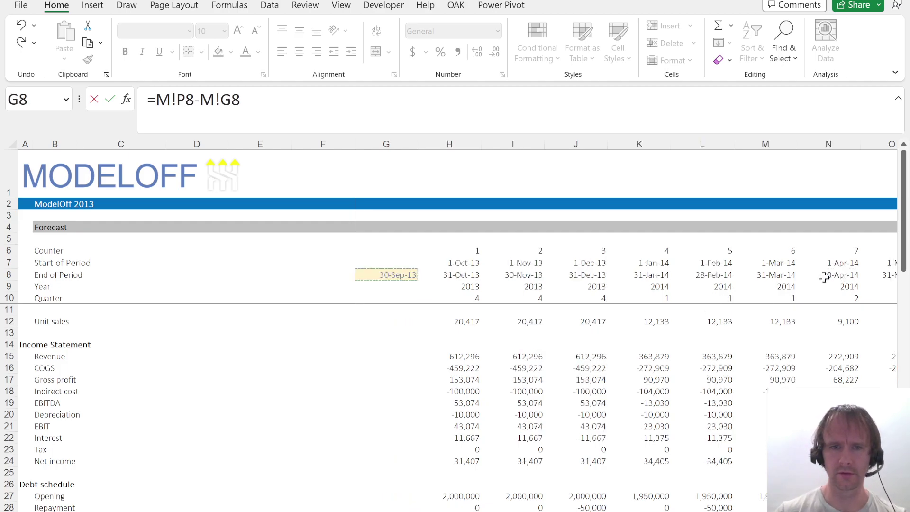
pyautogui.write(')')
pyautogui.press('Return')
pyautogui.press('Up')
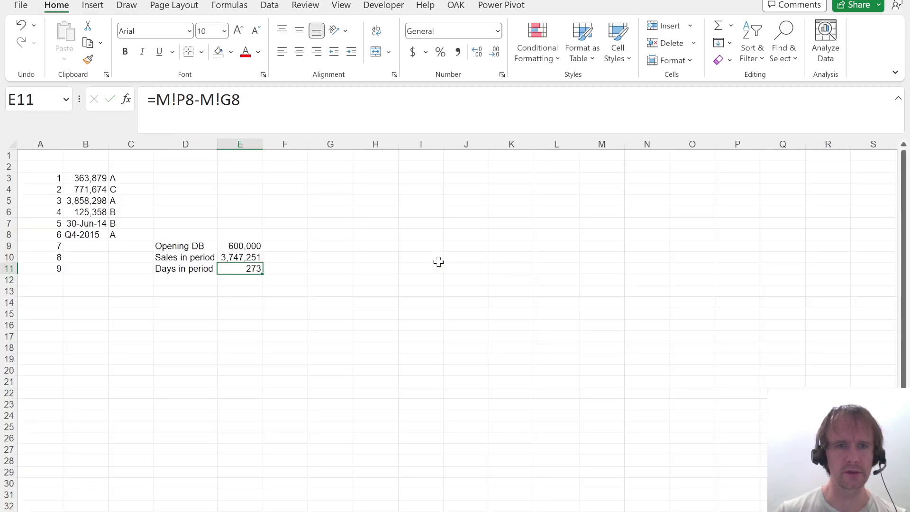
# Enter the label "Target avg balance" in D12 and insert a blank row above it.
pyautogui.press('Down')
pyautogui.press('Left')
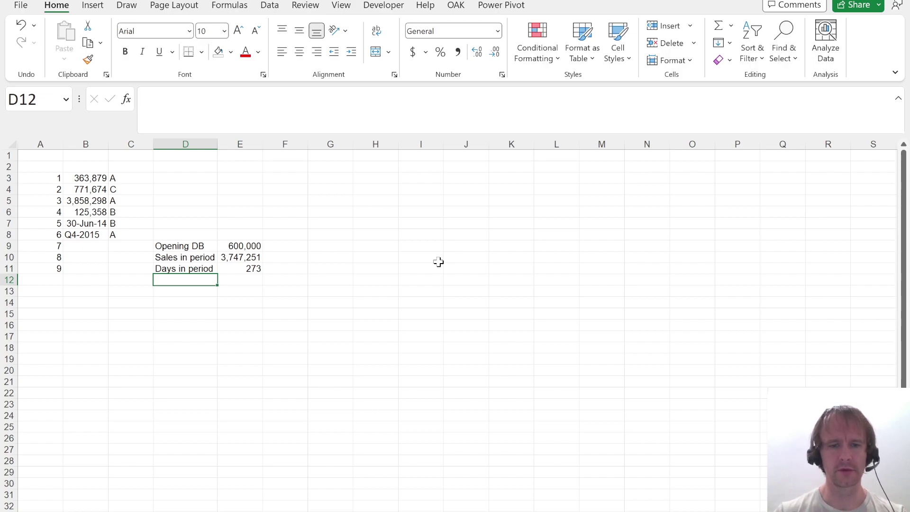
pyautogui.write('Target avg b')
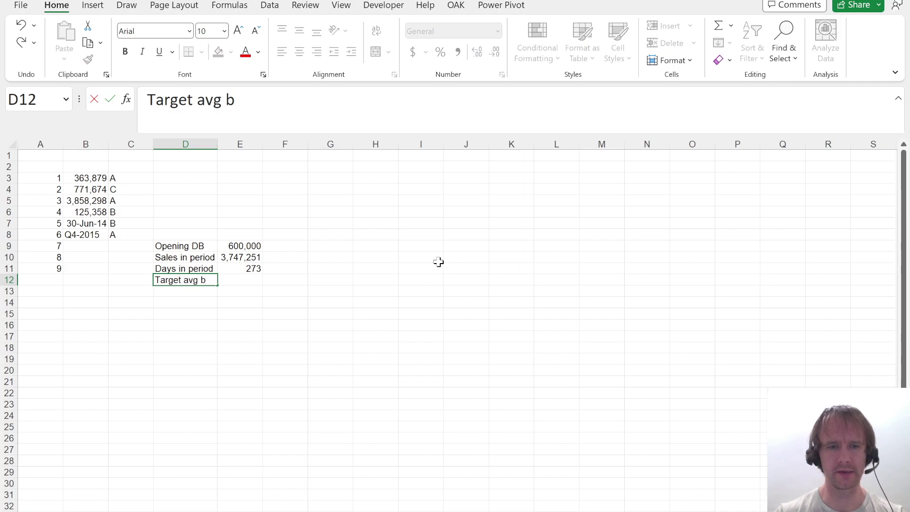
pyautogui.write('alance')
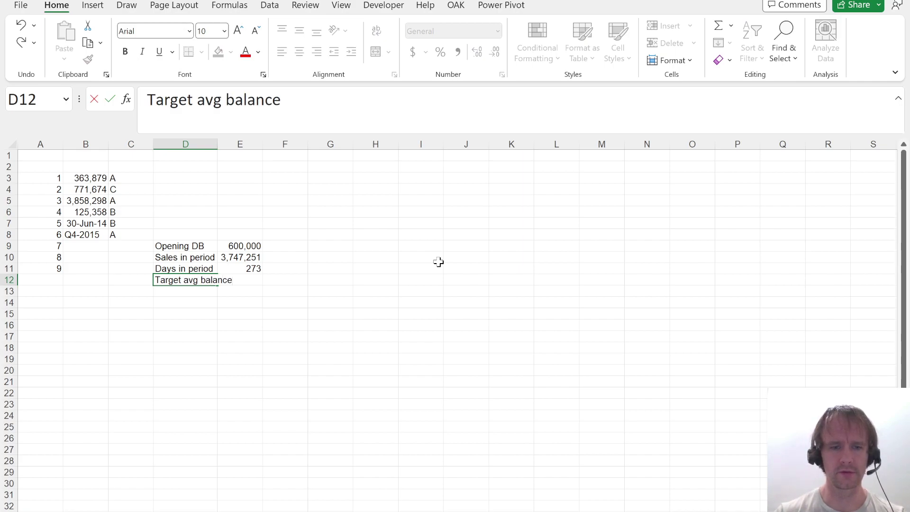
pyautogui.hotkey('ctrl', 'Return')
pyautogui.hotkey('alt', 'i')
pyautogui.write('r')
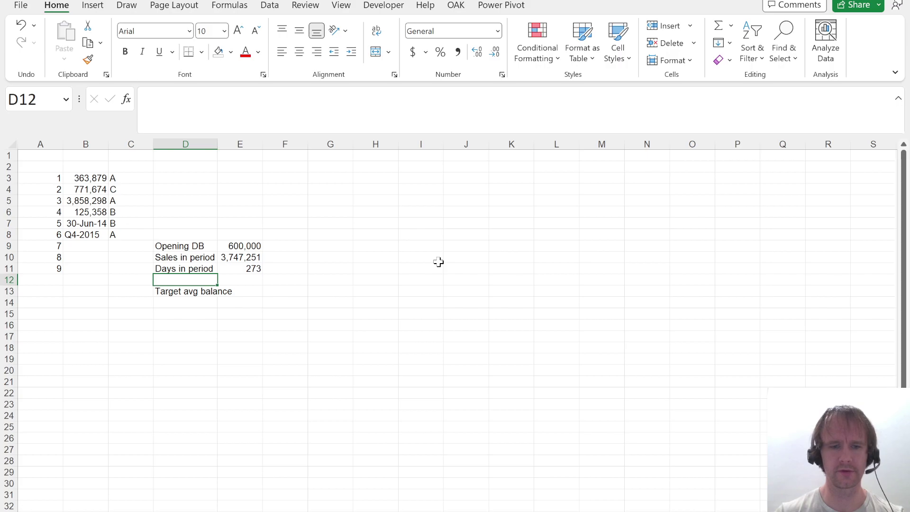
# Label the blank row 12 "Target days" in D12 and enter 43 in E12.
pyautogui.write('Target days')
pyautogui.press('Tab')
pyautogui.write('43')
pyautogui.press('Return')
# Autofit column D to the "Target avg balance" label in D13.
pyautogui.press('alt')
pyautogui.press('a')
pyautogui.press('Escape')
pyautogui.hotkey('alt', 'o')
pyautogui.press('c')
pyautogui.press('a')
# Calculate the target average balance in E13 as sales per day times target days, =E10/E11*E12.
pyautogui.press('Right')
pyautogui.write('=')
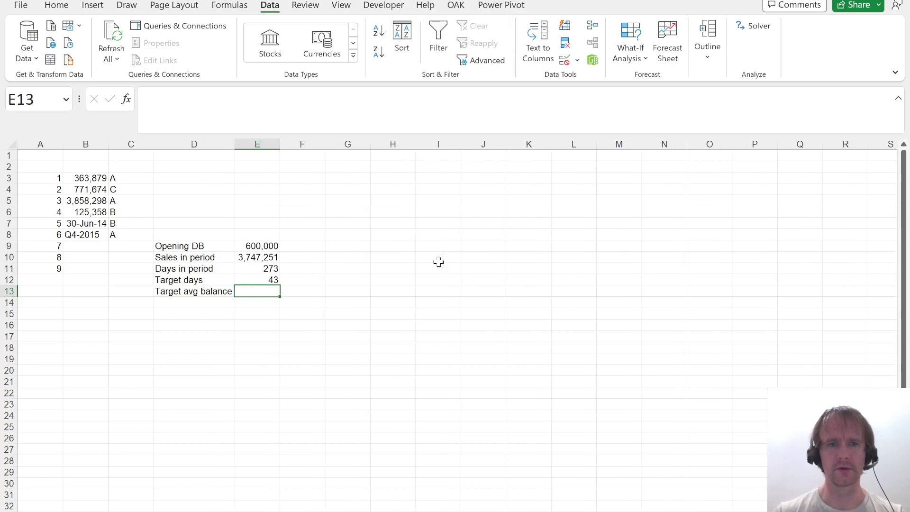
pyautogui.press('Up')
pyautogui.press('Up')
pyautogui.press('Up')
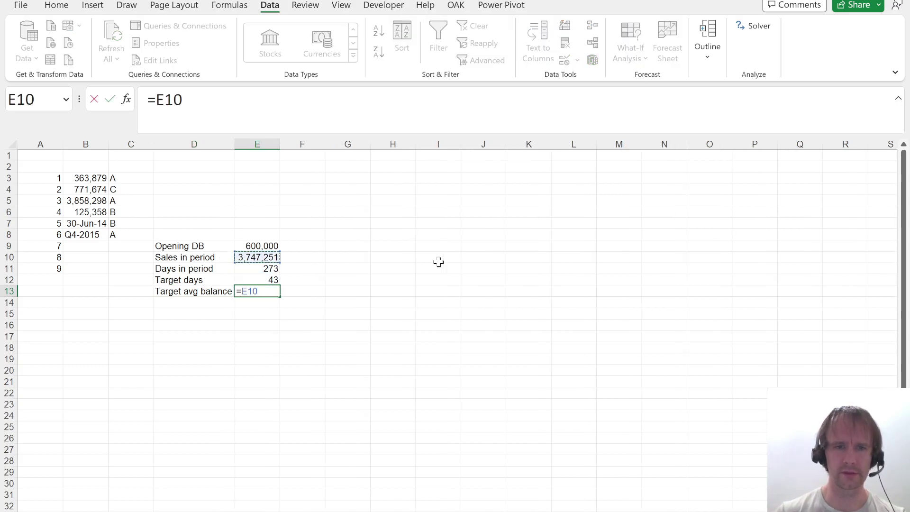
pyautogui.write('/')
pyautogui.press('Up')
pyautogui.press('Up')
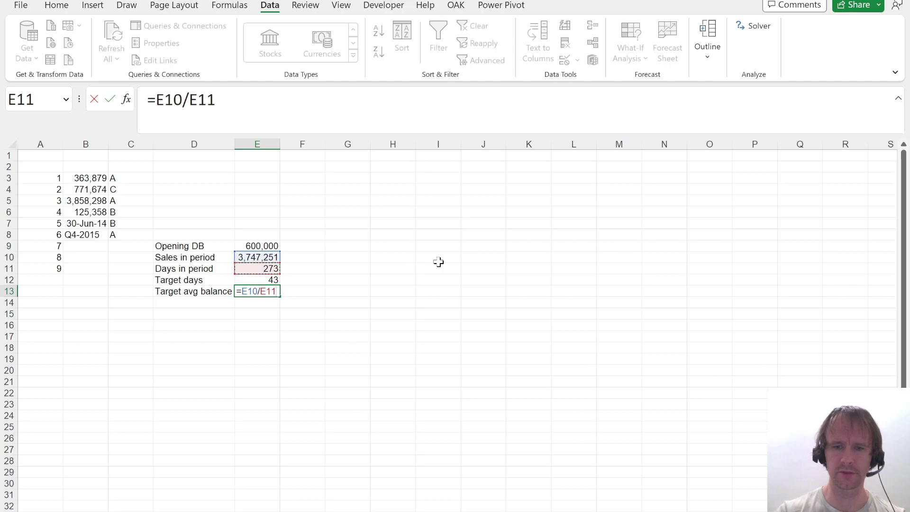
pyautogui.write('*')
pyautogui.press('Up')
pyautogui.press('Return')
# Copy the number format of the opening balance in E9 onto E13.
pyautogui.press('Up')
pyautogui.press('Up')
pyautogui.press('Up')
pyautogui.press('Up')
pyautogui.press('Up')
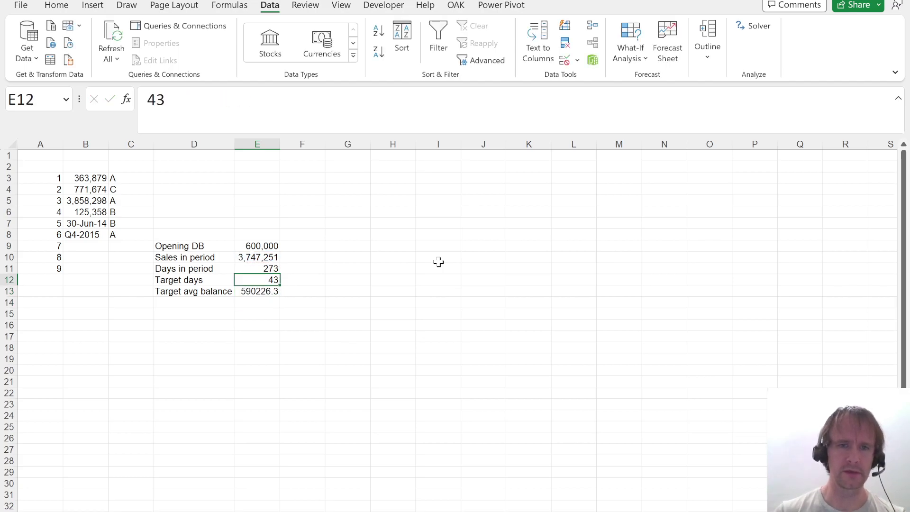
pyautogui.hotkey('ctrl', 'c')
pyautogui.press('Down')
pyautogui.press('Down')
pyautogui.press('Down')
pyautogui.press('Down')
pyautogui.hotkey('ctrl', 'alt', 'v')
pyautogui.press('t')
pyautogui.press('Return')
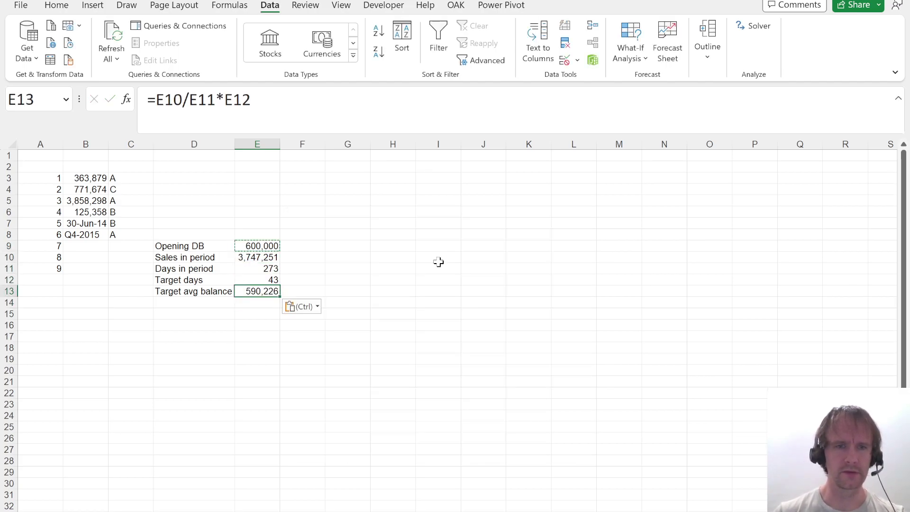
pyautogui.press('Left')
pyautogui.press('Down')
pyautogui.press('Up')
pyautogui.press('Up')
pyautogui.press('Down')
pyautogui.press('Right')
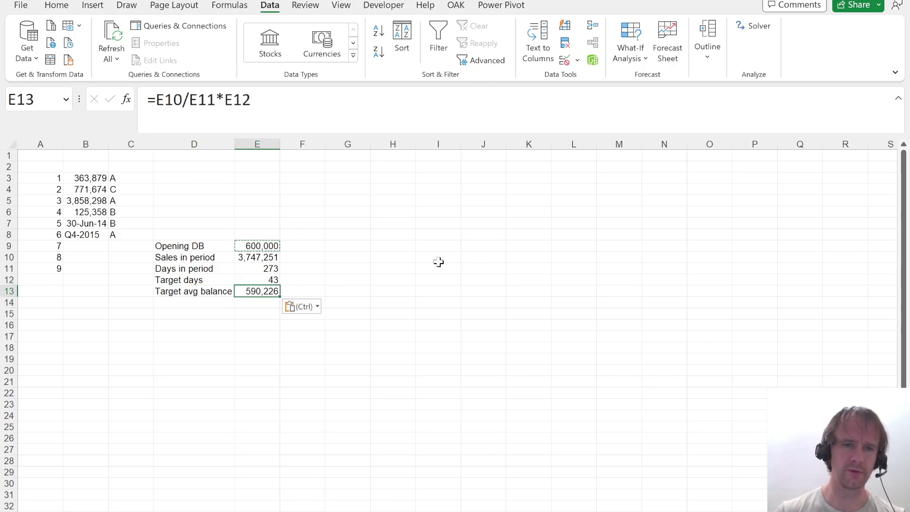
pyautogui.click(259, 244)
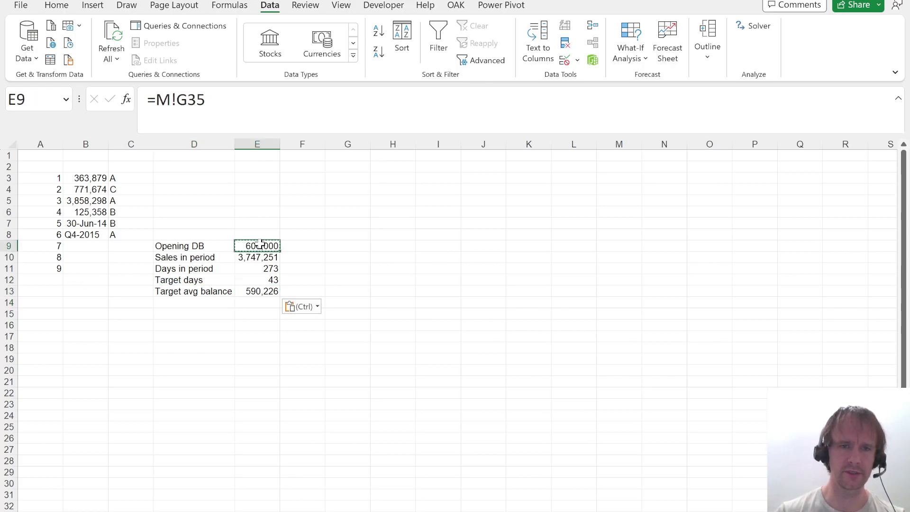
pyautogui.click(255, 294)
# Enter the label "Target closing balance" in D14 and autofit the width of column D.
pyautogui.click(204, 301)
pyautogui.press('F2')
pyautogui.write('Target closing')
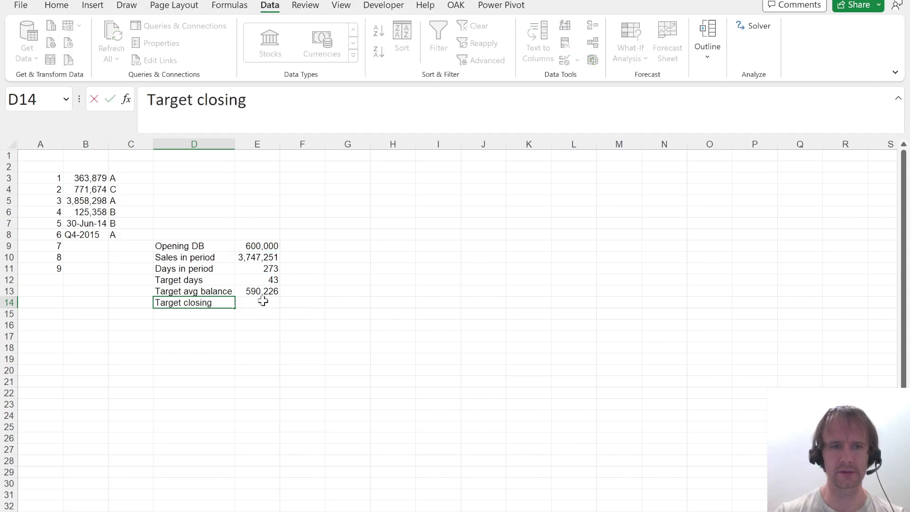
pyautogui.write(' balance')
pyautogui.hotkey('ctrl', 'Return')
pyautogui.hotkey('alt', 'o')
pyautogui.press('c')
pyautogui.press('a')
# Calculate the target closing balance in E14 as twice the average less the opening balance, =2*E13-E9.
pyautogui.click(263, 301)
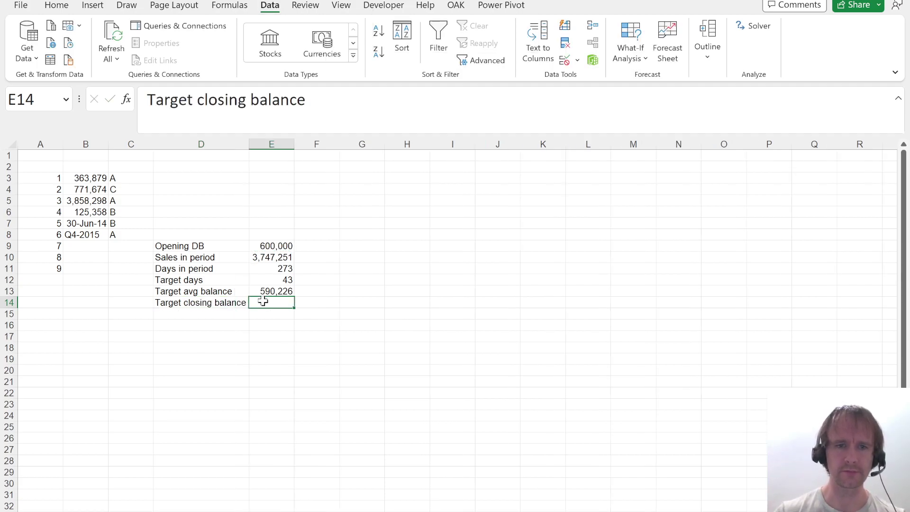
pyautogui.write('=2*')
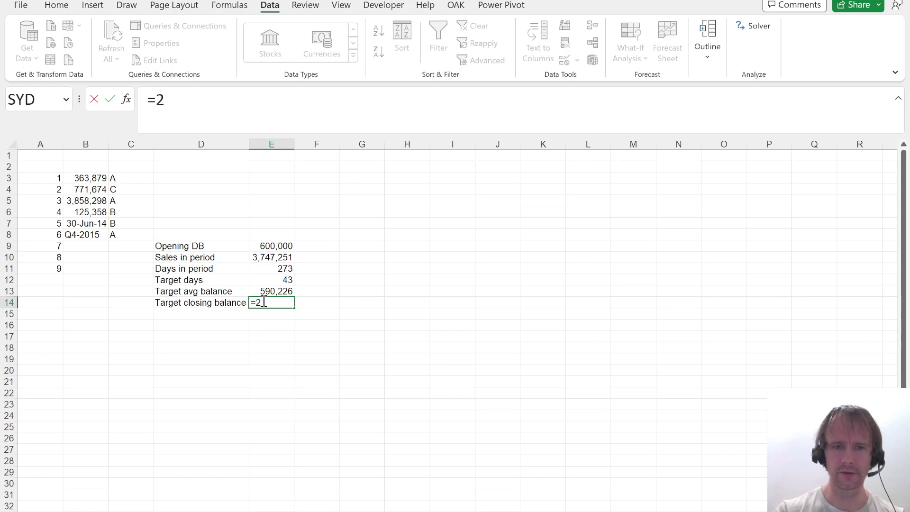
pyautogui.press('Up')
pyautogui.write('-')
pyautogui.press('Up')
pyautogui.press('Up')
pyautogui.press('Up')
pyautogui.press('Up')
pyautogui.press('Up')
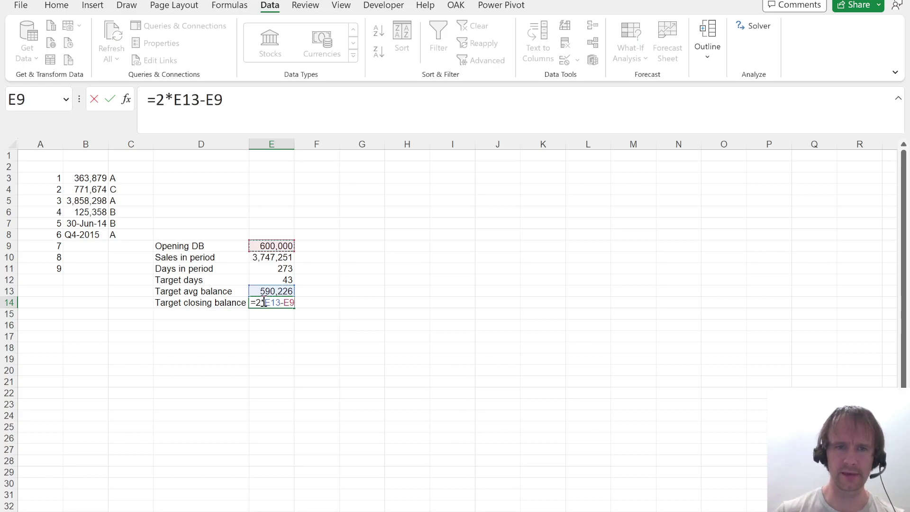
pyautogui.hotkey('ctrl', 'Return')
# Copy the number format of E13 onto the target closing balance in E14.
pyautogui.press('Up')
pyautogui.hotkey('ctrl', 'c')
pyautogui.press('Down')
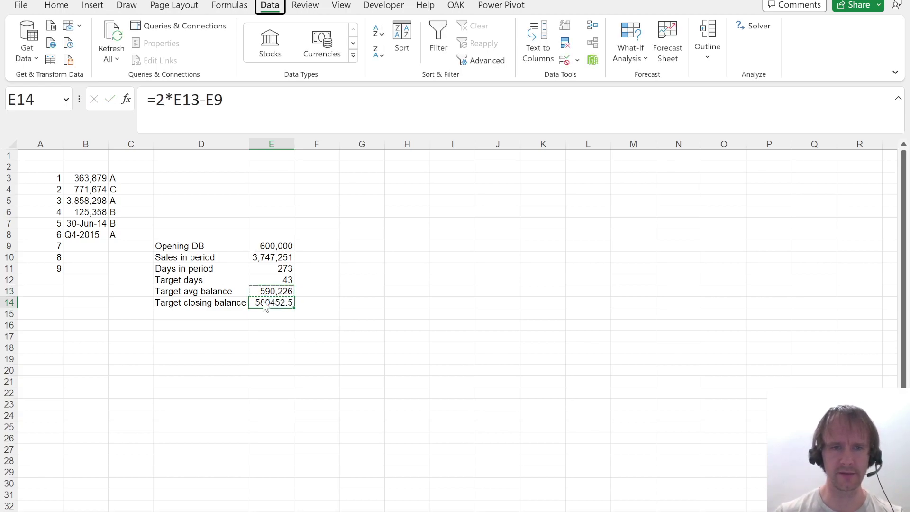
pyautogui.hotkey('ctrl', 'alt', 'v')
pyautogui.press('t')
pyautogui.press('Return')
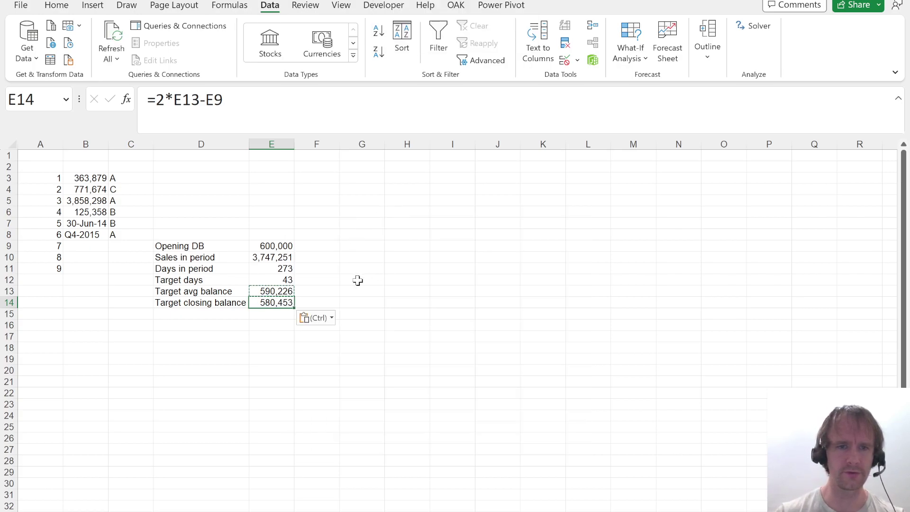
pyautogui.click(320, 304)
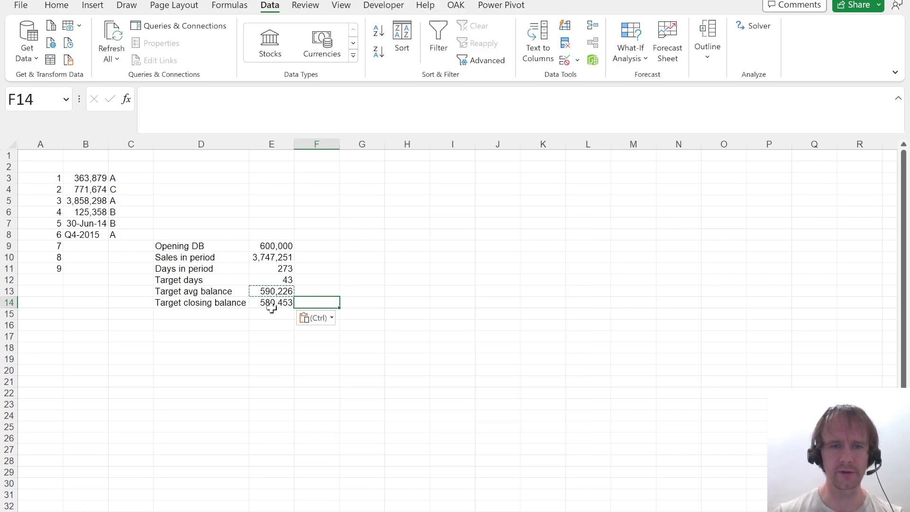
# Add a "Check" row in D15 that averages the closing and opening balances in E15 with =AVERAGE(E14,E9).
pyautogui.click(229, 314)
pyautogui.write('Check')
pyautogui.press('Tab')
pyautogui.write('=')
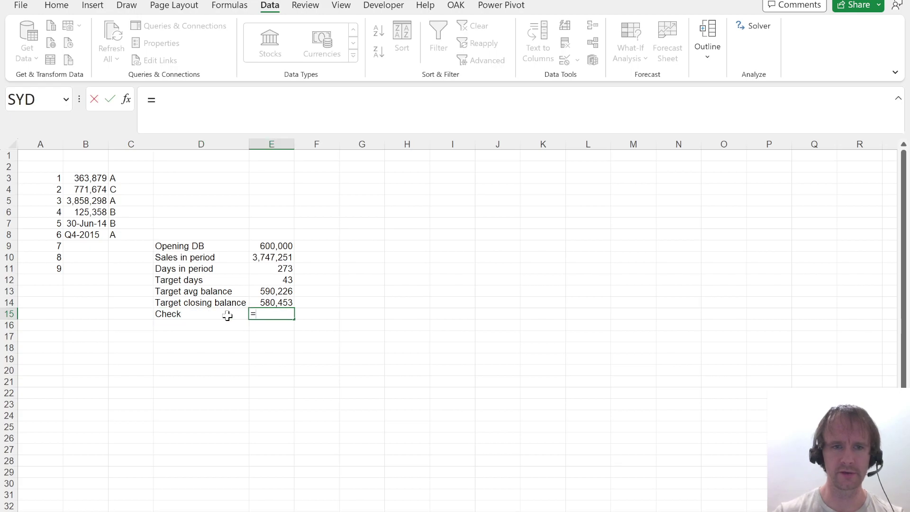
pyautogui.write('aver')
pyautogui.press('Tab')
pyautogui.press('Up')
pyautogui.write(',')
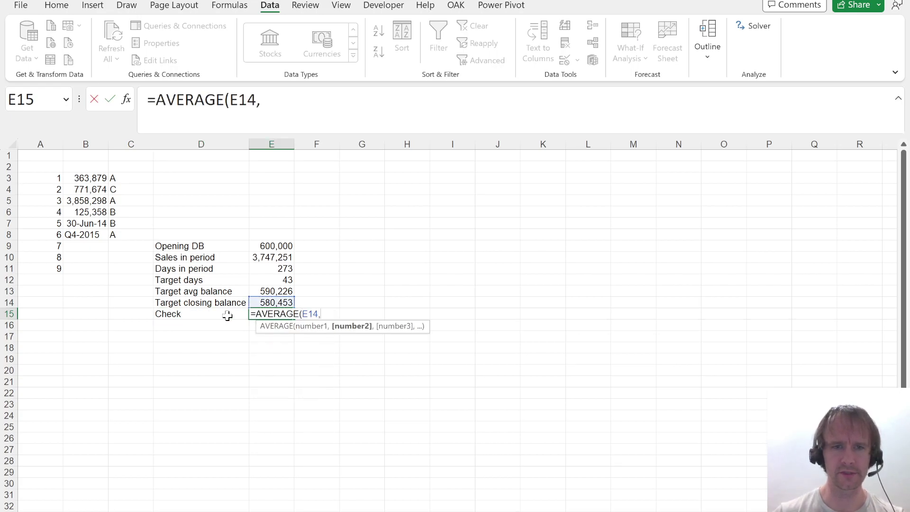
pyautogui.hotkey('ctrl', 'Up')
pyautogui.write(')')
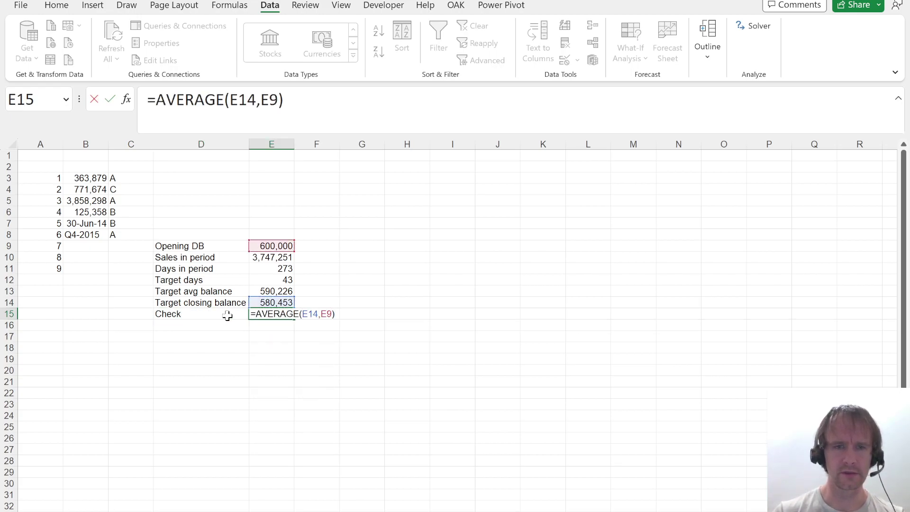
pyautogui.click(228, 316)
# Turn the check in E15 into a difference against the target average balance, =AVERAGE(E14,E9)-E13.
pyautogui.press('Right')
pyautogui.keyDown('ctrl'); pyautogui.click(287, 290); pyautogui.keyUp('ctrl')
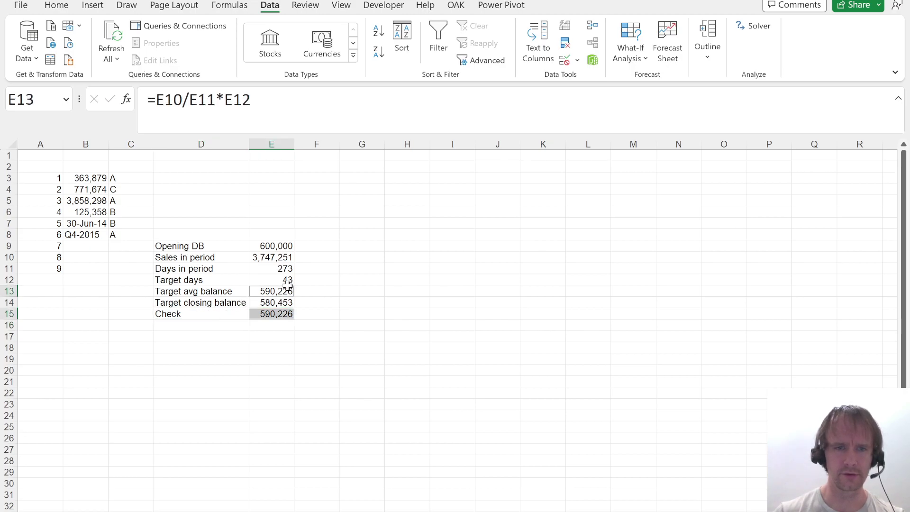
pyautogui.click(274, 315)
pyautogui.click(343, 124)
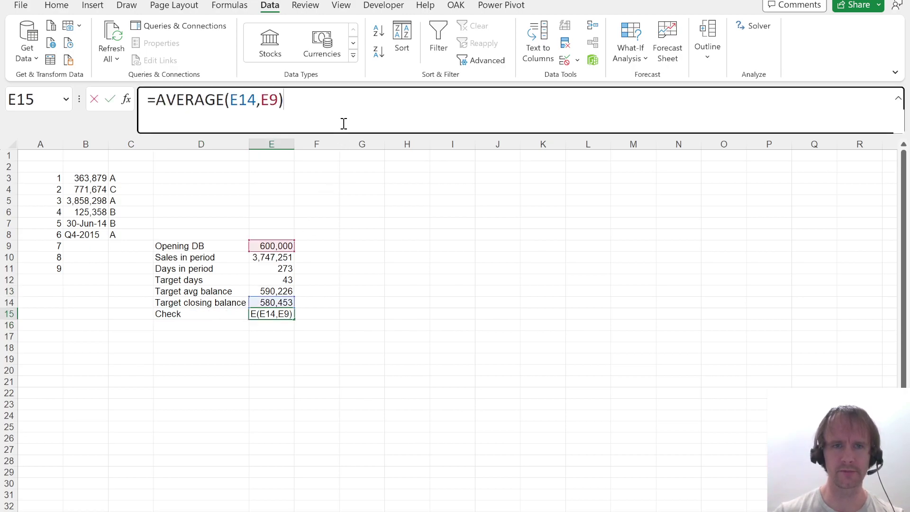
pyautogui.write('-')
pyautogui.click(285, 291)
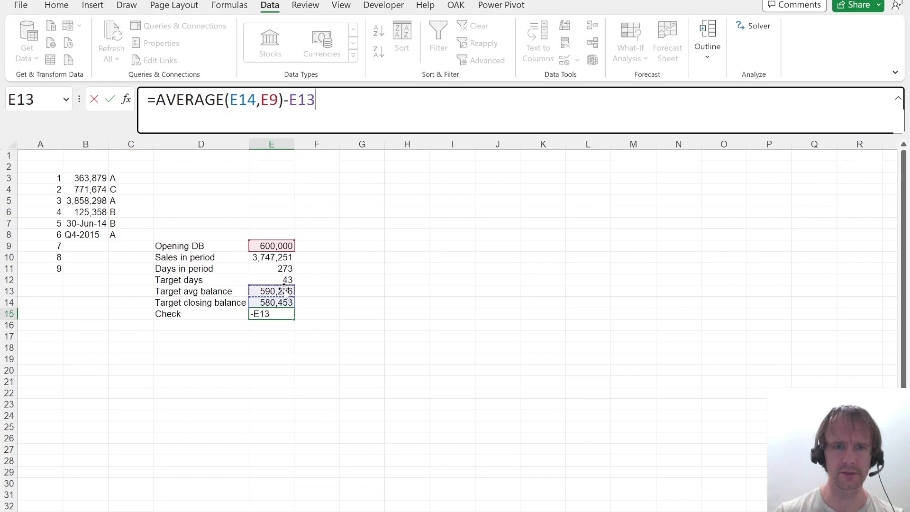
pyautogui.press('Return')
pyautogui.press('Up')
pyautogui.press('Left')
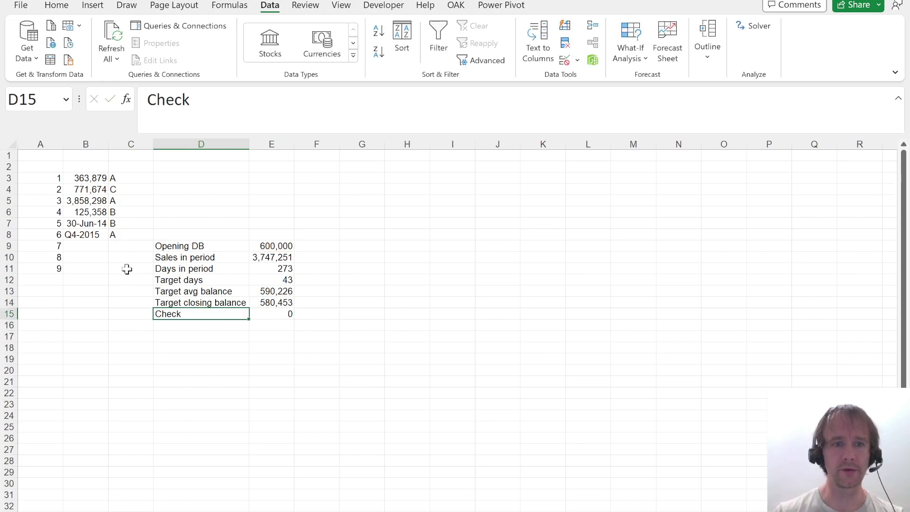
# Link the Question 7 answer in B9 to the target closing balance with =E14.
pyautogui.click(95, 247)
pyautogui.write('=')
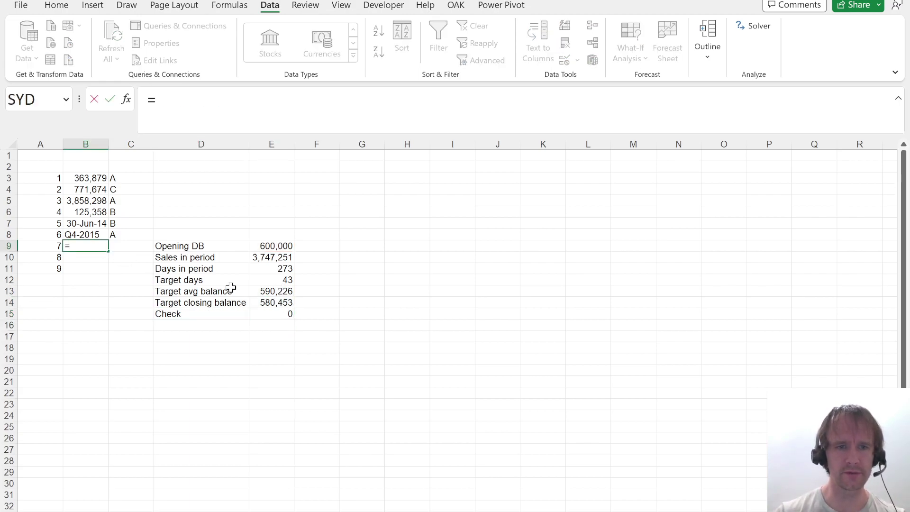
pyautogui.click(259, 304)
pyautogui.hotkey('ctrl', 'Return')
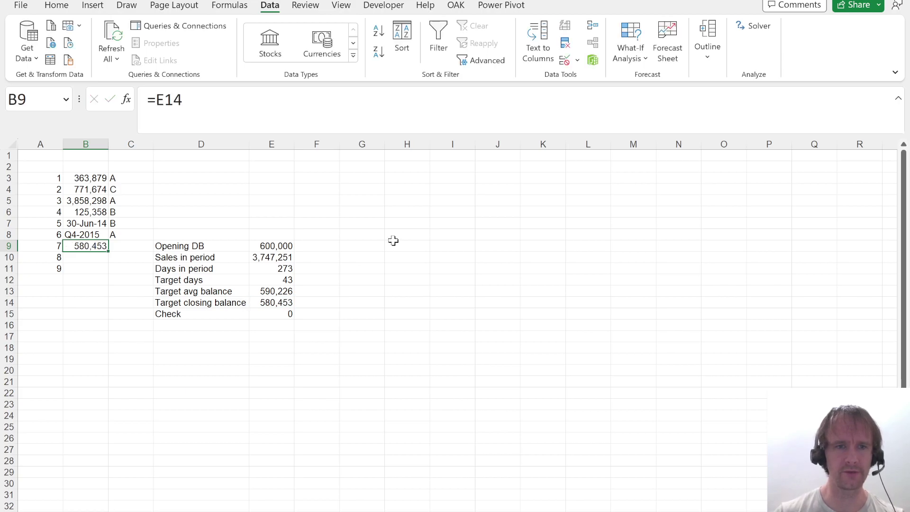
# Move the debtor balance workings in D9:E15 one column to the right, starting at E9.
pyautogui.press('Right')
pyautogui.press('Right')
pyautogui.hotkey('ctrl', 'shift', 'Down')
pyautogui.hotkey('shift', 'Right')
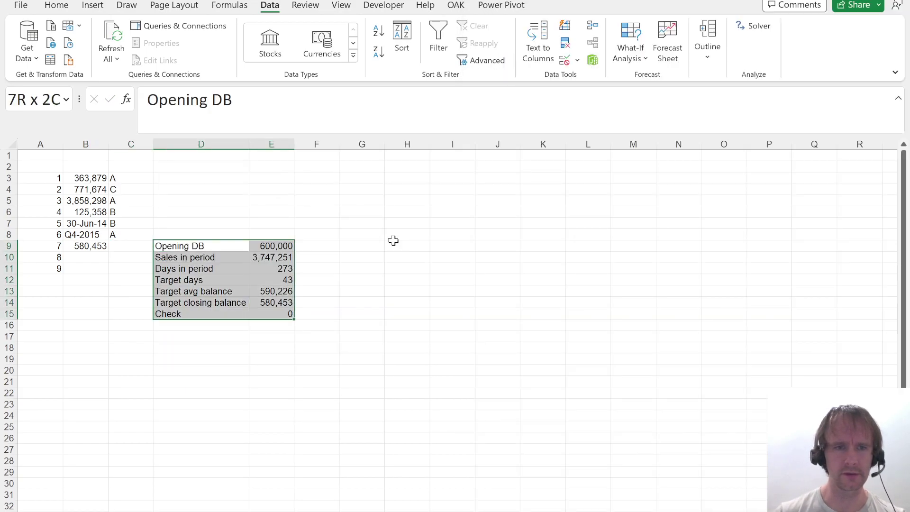
pyautogui.hotkey('ctrl', 'x')
pyautogui.press('Right')
pyautogui.hotkey('ctrl', 'v')
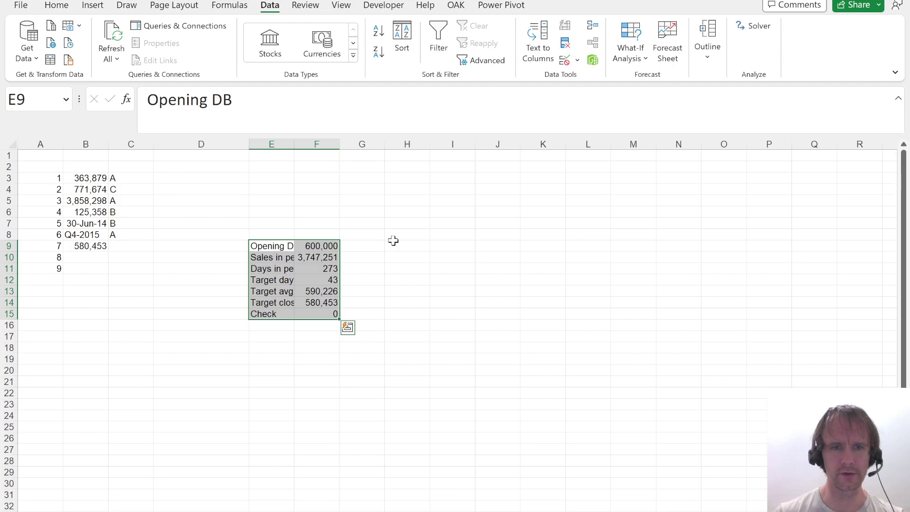
# Paste only the column width of column D onto column E.
pyautogui.press('Left')
pyautogui.hotkey('ctrl', 'c')
pyautogui.hotkey('shift', 'Right')
pyautogui.press('Right')
pyautogui.hotkey('ctrl', 'alt', 'v')
pyautogui.press('w')
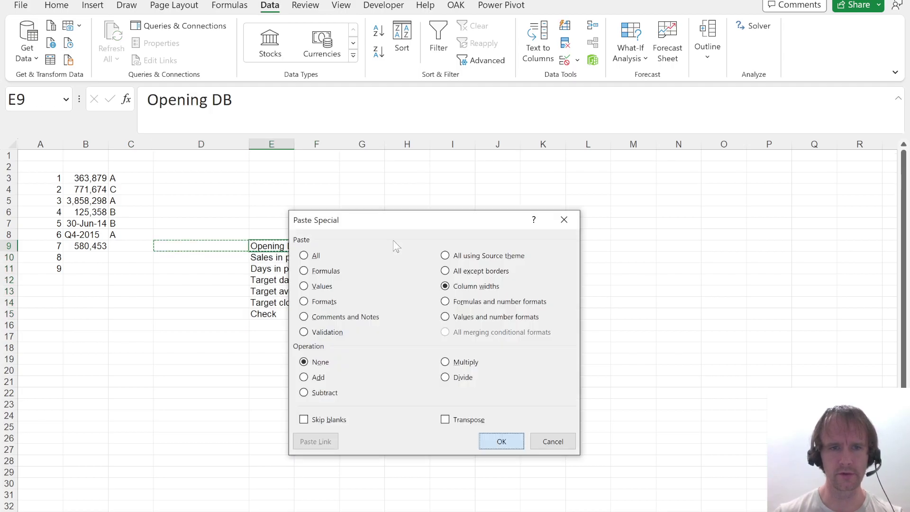
pyautogui.press('Return')
# Paste only the column width of column C onto column D.
pyautogui.press('Left')
pyautogui.press('Left')
pyautogui.hotkey('ctrl', 'c')
pyautogui.press('Right')
pyautogui.hotkey('alt', 'e')
pyautogui.press('s')
pyautogui.press('w')
pyautogui.press('Return')
pyautogui.press('Left')
# Compare the result with the Question 7 options in the PDF and enter the choice "C" in C9.
pyautogui.hotkey('alt', 'Tab')
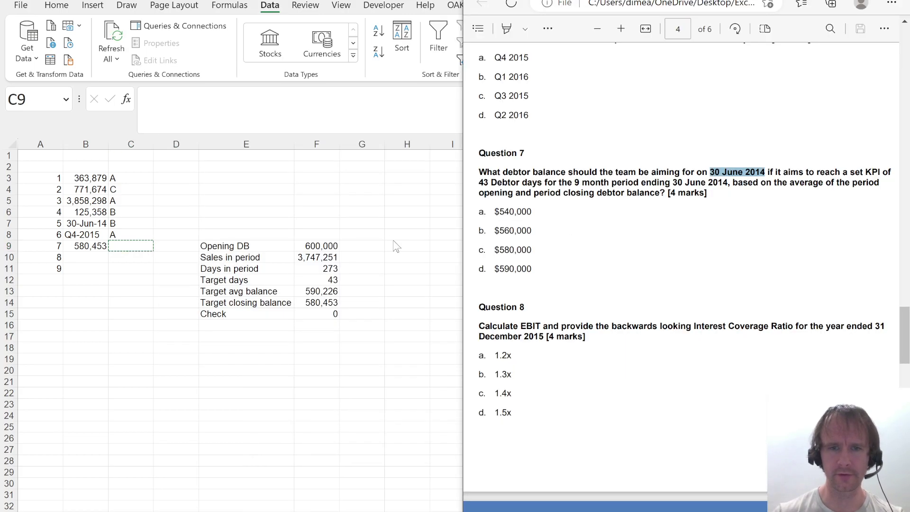
pyautogui.click(521, 249)
pyautogui.hotkey('alt', 'Tab')
pyautogui.write('C')
pyautogui.press('Return')
pyautogui.press('Left')
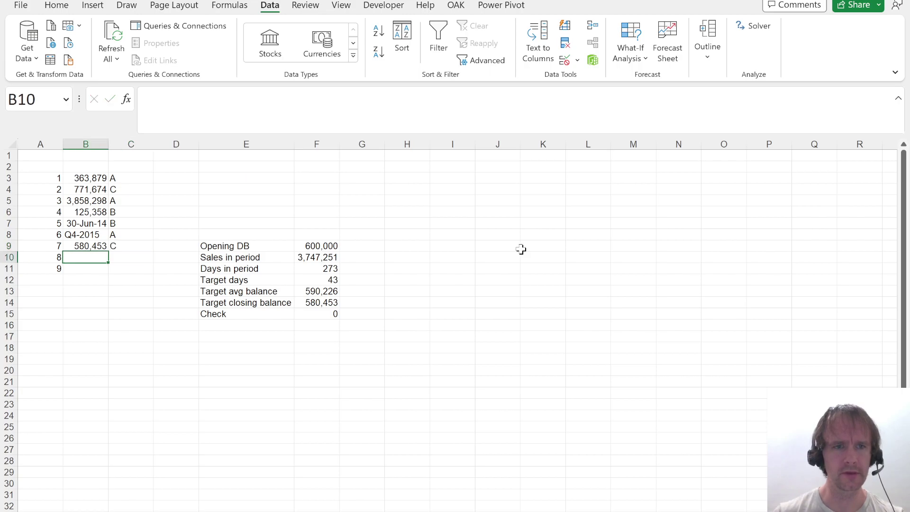
# Read Question 8 and start its coverage ratio in B10 by summing the EBIT row for January to December 2015, M!W21:AH21.
pyautogui.hotkey('alt', 'Tab')
pyautogui.scroll(-2, 609, 346)
pyautogui.scroll(-1, 609, 347)
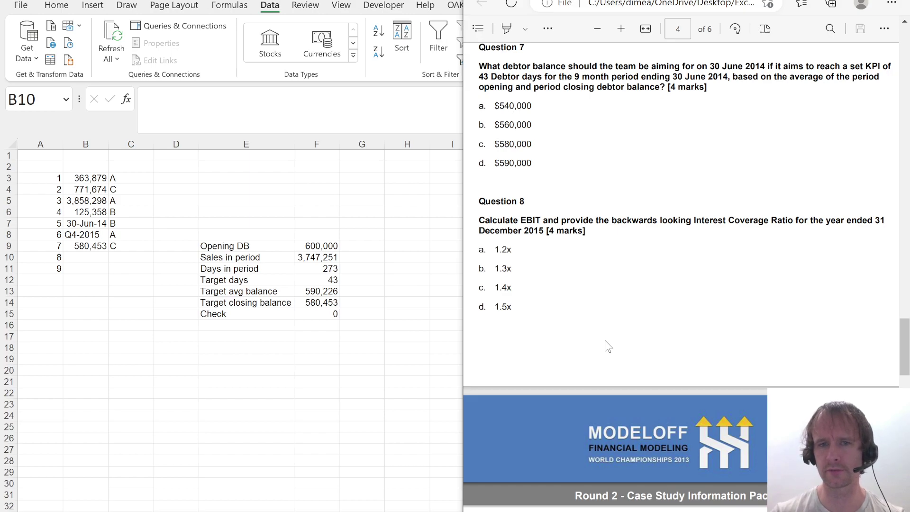
pyautogui.hotkey('alt', 'Tab')
pyautogui.write('=SUM(')
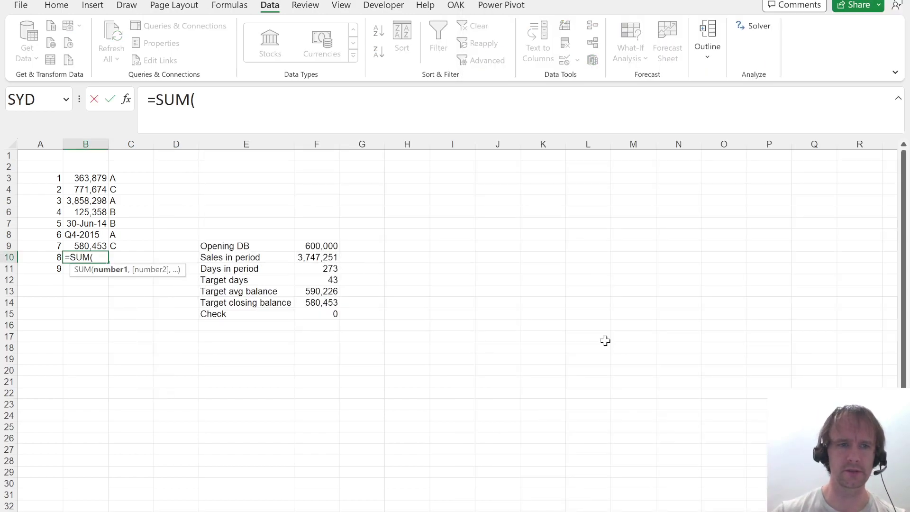
pyautogui.hotkey('ctrl', 'pageup')
pyautogui.click(81, 424)
pyautogui.hotkey('ctrl', 'Right')
pyautogui.press('Right')
pyautogui.press('Right')
pyautogui.press('Right')
pyautogui.press('Right')
pyautogui.press('Right')
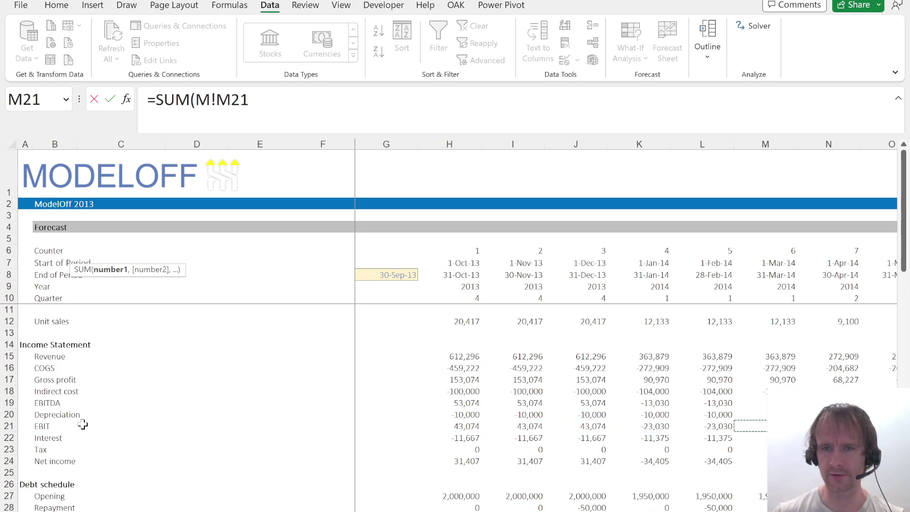
pyautogui.press('Right')
pyautogui.press('Right')
pyautogui.press('Right')
pyautogui.press('Right')
pyautogui.press('Right')
pyautogui.press('Right')
pyautogui.press('Right')
pyautogui.press('Right')
pyautogui.press('Right')
pyautogui.press('Right')
pyautogui.press('Right')
pyautogui.press('Right')
pyautogui.press('Right')
pyautogui.press('Right')
pyautogui.press('Right')
pyautogui.press('Right')
pyautogui.press('Right')
pyautogui.press('Right')
pyautogui.press('Right')
pyautogui.press('Right')
pyautogui.press('Right')
pyautogui.press('Right')
pyautogui.press('Right')
pyautogui.press('Right')
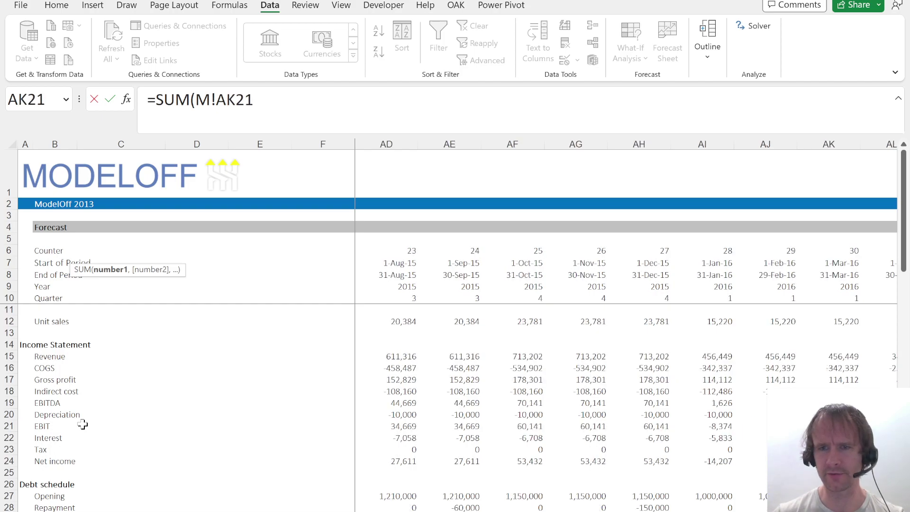
pyautogui.press('Left')
pyautogui.press('Left')
pyautogui.press('Left')
pyautogui.hotkey('shift', 'Left')
pyautogui.hotkey('shift', 'Left')
pyautogui.hotkey('shift', 'Left')
pyautogui.hotkey('shift', 'Left')
pyautogui.hotkey('shift', 'Left')
pyautogui.hotkey('shift', 'Left')
pyautogui.hotkey('shift', 'Left')
pyautogui.hotkey('shift', 'Left')
pyautogui.hotkey('shift', 'Left')
pyautogui.hotkey('shift', 'Left')
pyautogui.hotkey('shift', 'Left')
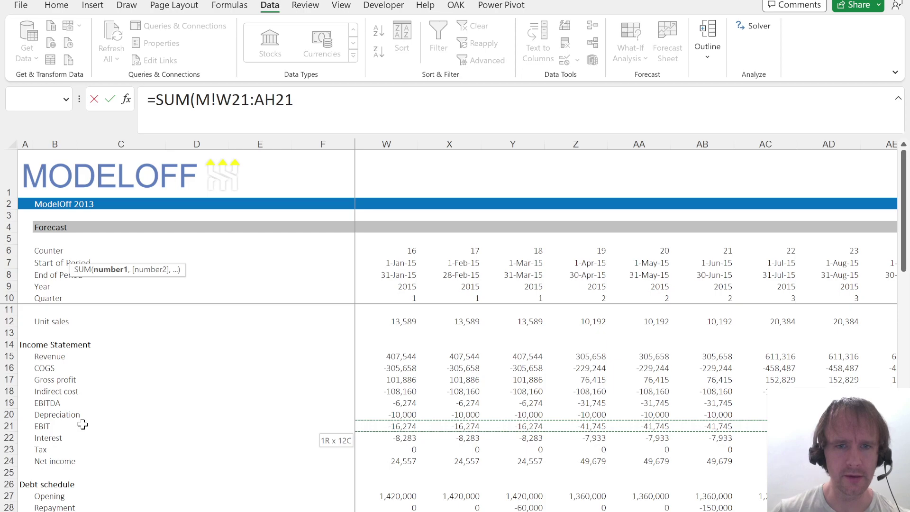
# Divide the EBIT sum by the 2015 debt schedule interest, completing =SUM(M!W21:AH21)/SUM(M!W31:AH31) in B10.
pyautogui.write(')/su')
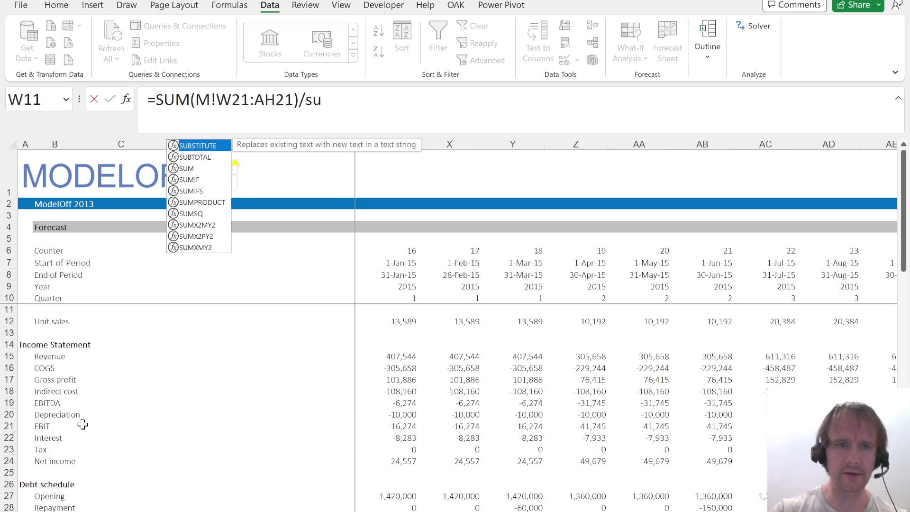
pyautogui.press('Tab')
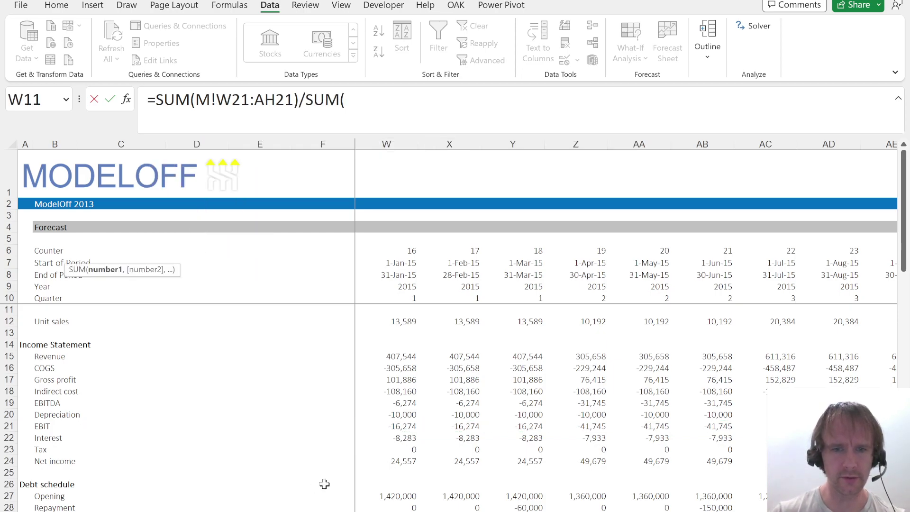
pyautogui.click(398, 480)
pyautogui.scroll(-4, 400, 478)
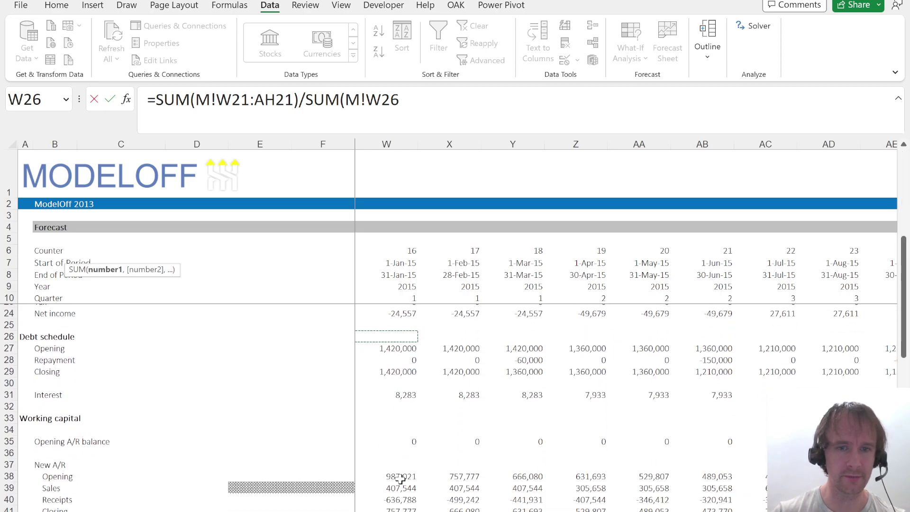
pyautogui.moveTo(403, 395); pyautogui.dragTo(431, 388)
pyautogui.hotkey('shift', 'Right')
pyautogui.hotkey('shift', 'Right')
pyautogui.hotkey('shift', 'Right')
pyautogui.hotkey('shift', 'Right')
pyautogui.hotkey('shift', 'Right')
pyautogui.hotkey('shift', 'Right')
pyautogui.hotkey('shift', 'Right')
pyautogui.hotkey('shift', 'Right')
pyautogui.hotkey('shift', 'Right')
pyautogui.hotkey('shift', 'Right')
pyautogui.hotkey('shift', 'Right')
pyautogui.hotkey('shift', 'Right')
pyautogui.hotkey('shift', 'Right')
pyautogui.hotkey('shift', 'Left')
pyautogui.hotkey('shift', 'Left')
pyautogui.hotkey('shift', 'Left')
pyautogui.write(')')
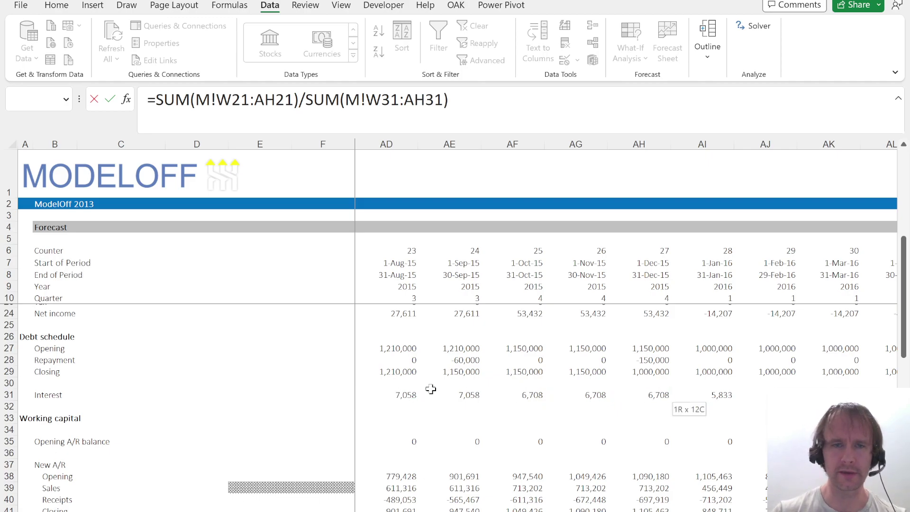
pyautogui.press('Return')
pyautogui.press('Up')
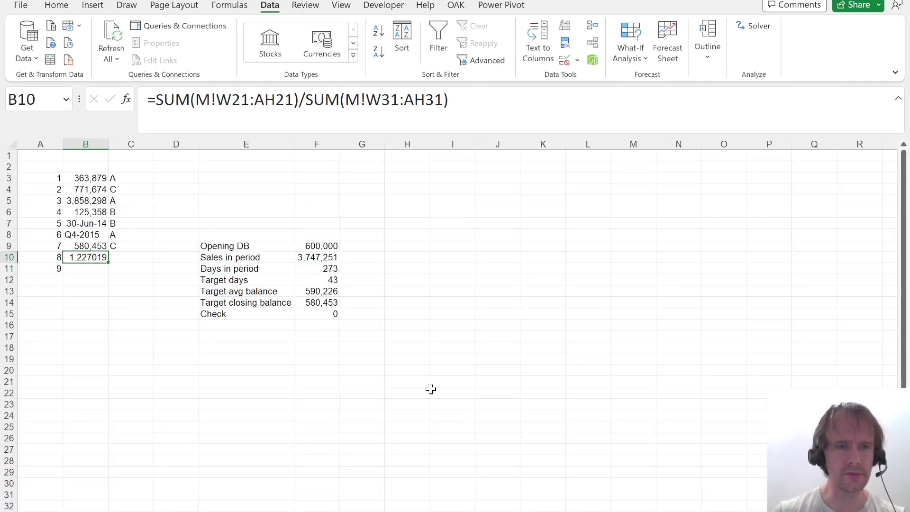
# Format the ratio in B10 to two decimals, check the Question 8 options and enter "A" in C10.
pyautogui.hotkey('ctrl', 'shift', '1')
pyautogui.hotkey('alt', 'Tab')
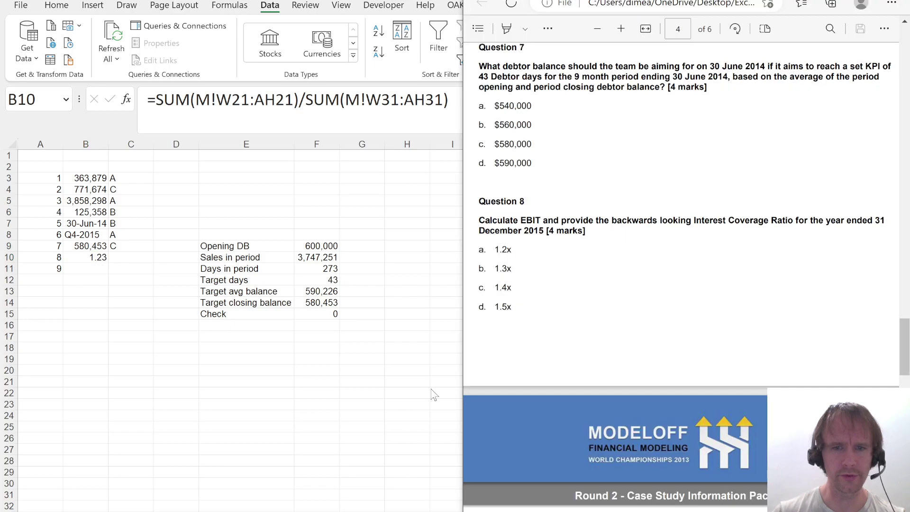
pyautogui.hotkey('alt', 'Tab')
pyautogui.press('Tab')
pyautogui.write('A')
pyautogui.press('Return')
# Read Question 9 in the PDF, covering the start date, price, volume and direct cost changes and the "Sens" sheet instruction.
pyautogui.hotkey('alt', 'Tab')
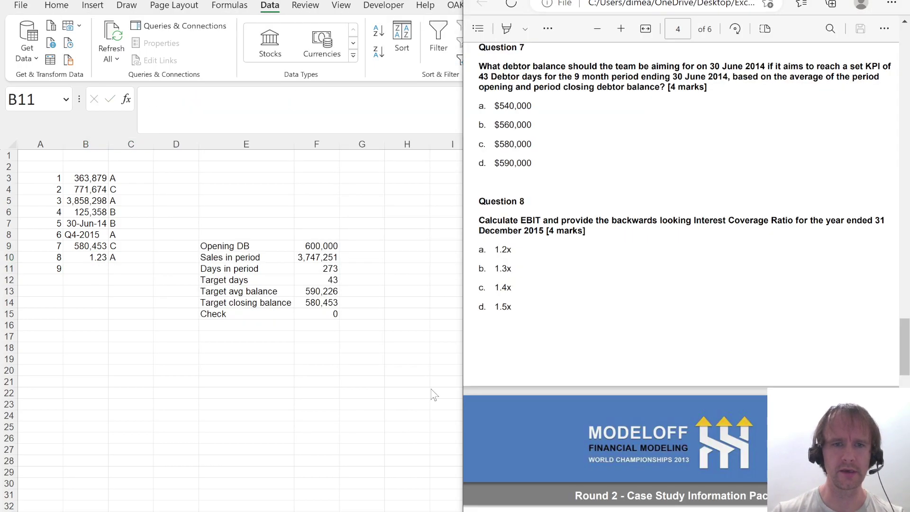
pyautogui.scroll(-3, 690, 324)
pyautogui.scroll(-2, 688, 319)
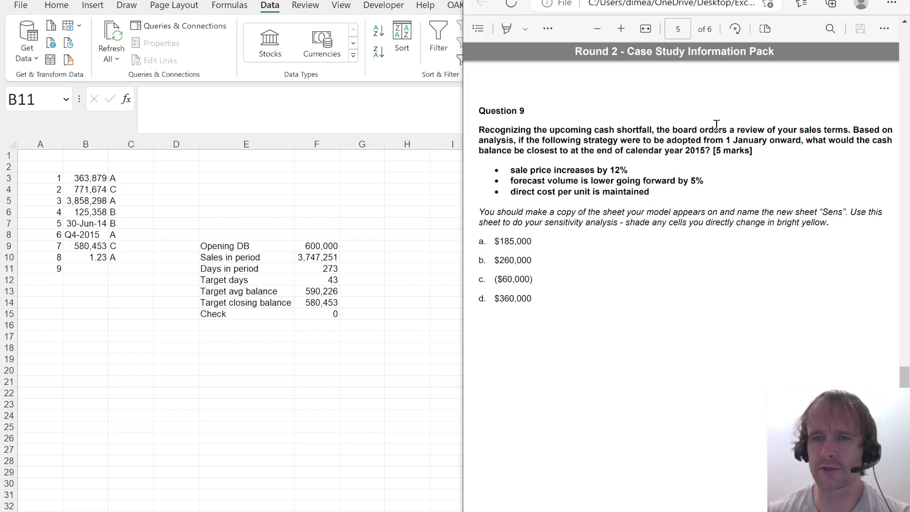
pyautogui.moveTo(716, 141); pyautogui.dragTo(786, 146)
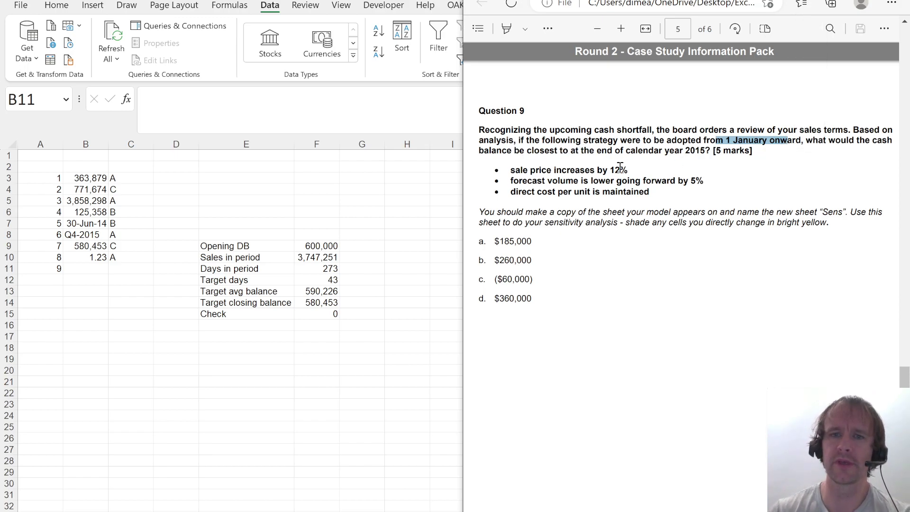
pyautogui.moveTo(511, 170); pyautogui.dragTo(620, 171)
pyautogui.moveTo(527, 181); pyautogui.dragTo(709, 181)
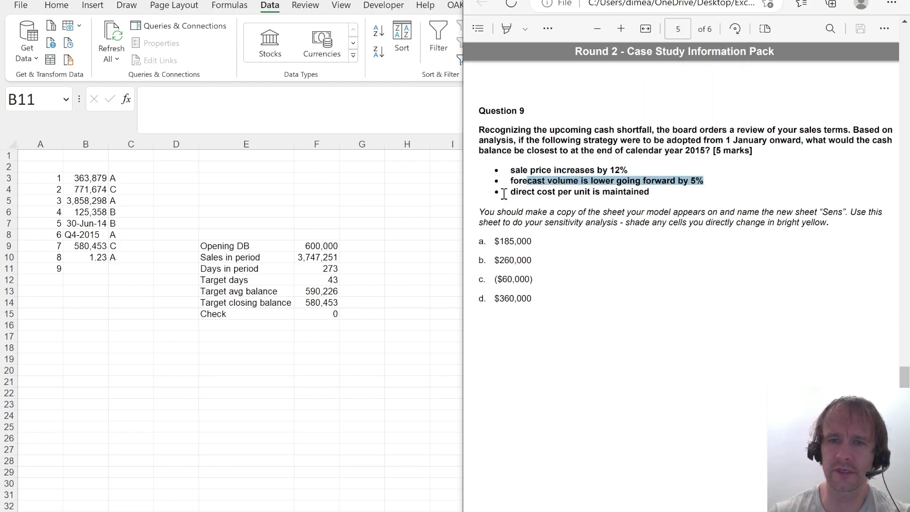
pyautogui.moveTo(512, 191); pyautogui.dragTo(654, 191)
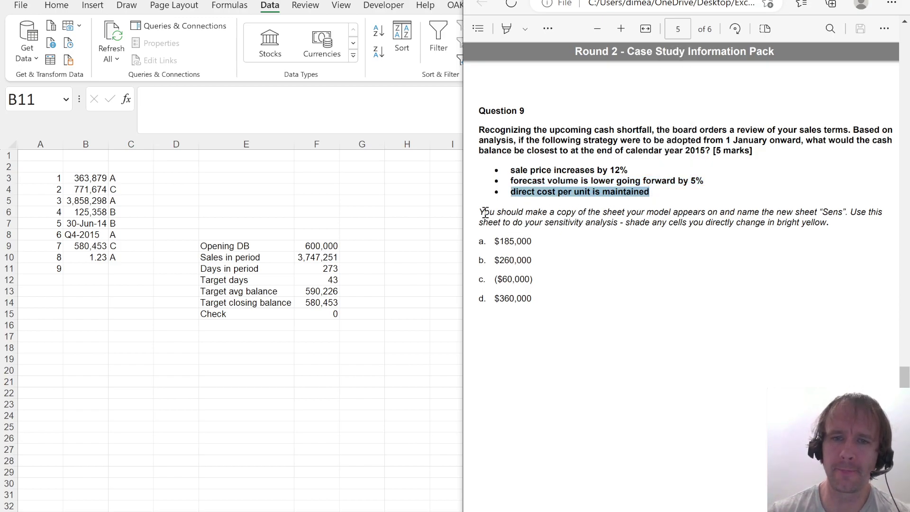
pyautogui.moveTo(480, 211); pyautogui.dragTo(831, 225)
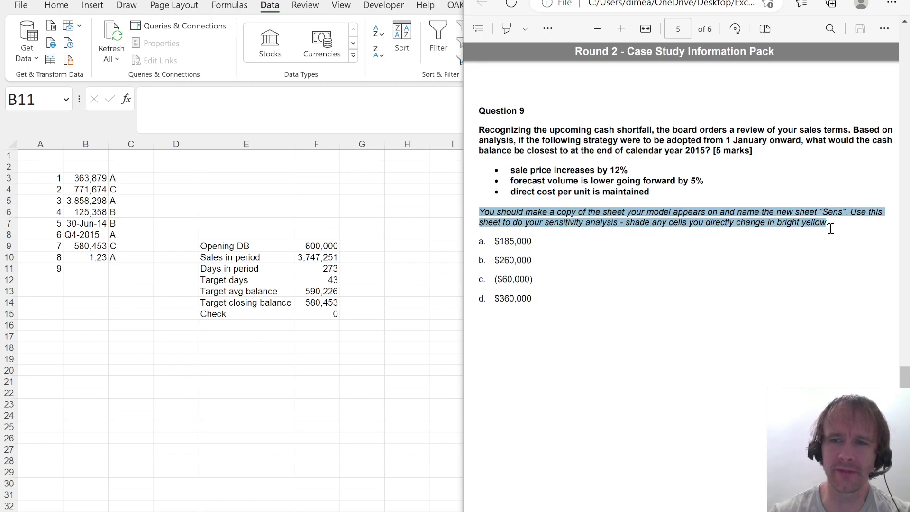
pyautogui.click(580, 214)
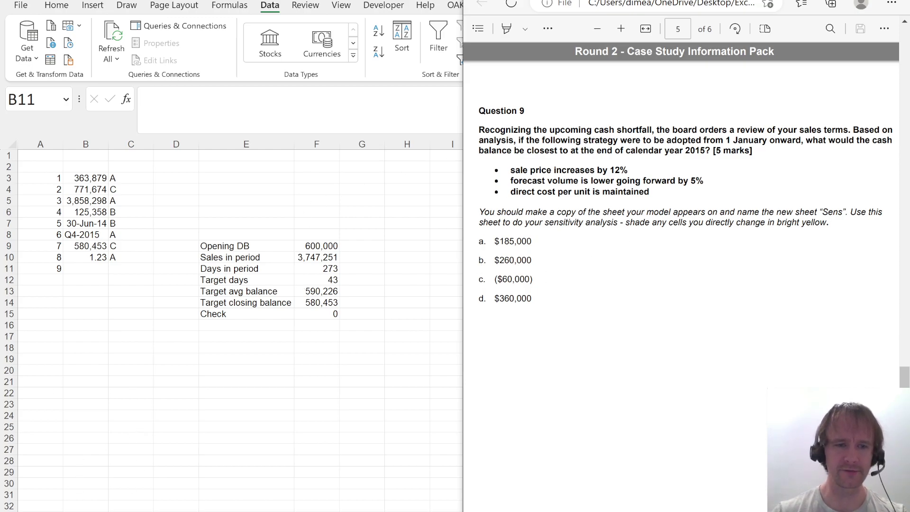
# Switch back to Excel and copy the Taxation heading row on the assumptions sheet to row 89.
pyautogui.hotkey('alt', 'Tab')
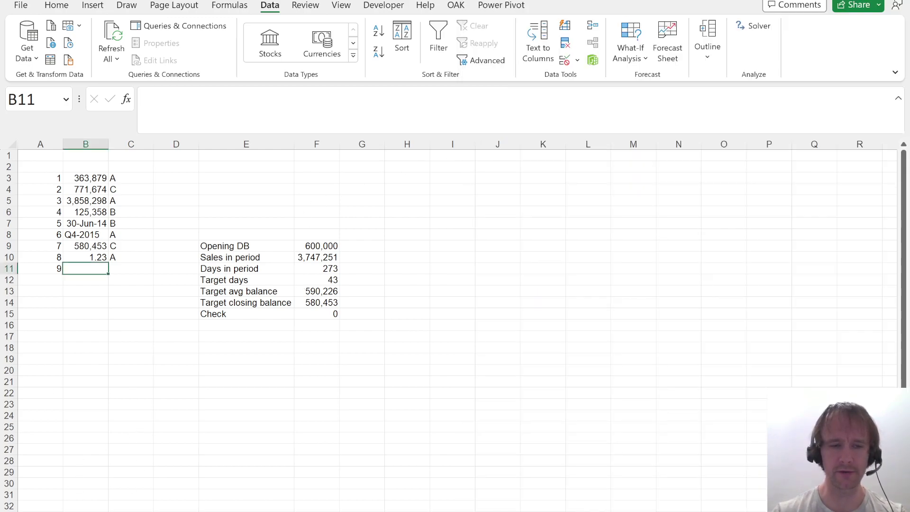
pyautogui.hotkey('ctrl', 'pagedown')
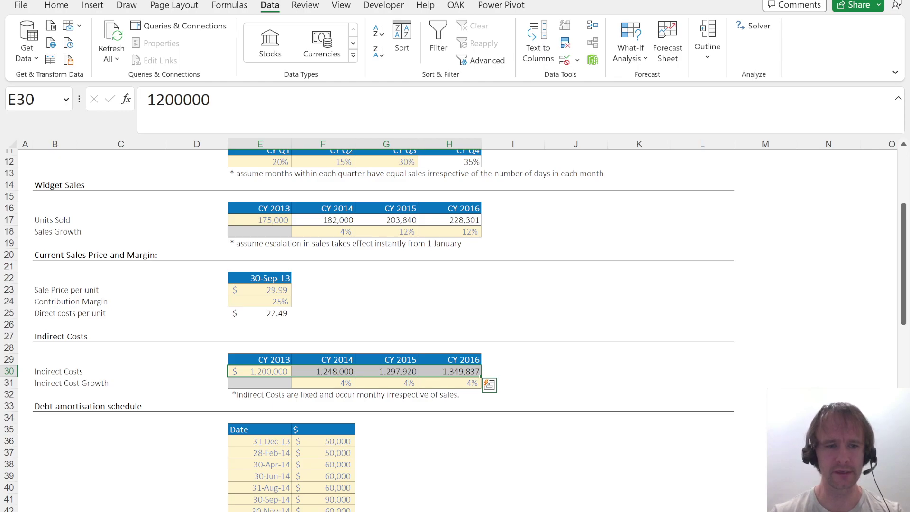
pyautogui.hotkey('ctrl', 'pageup')
pyautogui.hotkey('ctrl', 'pagedown')
pyautogui.scroll(4, 198, 333)
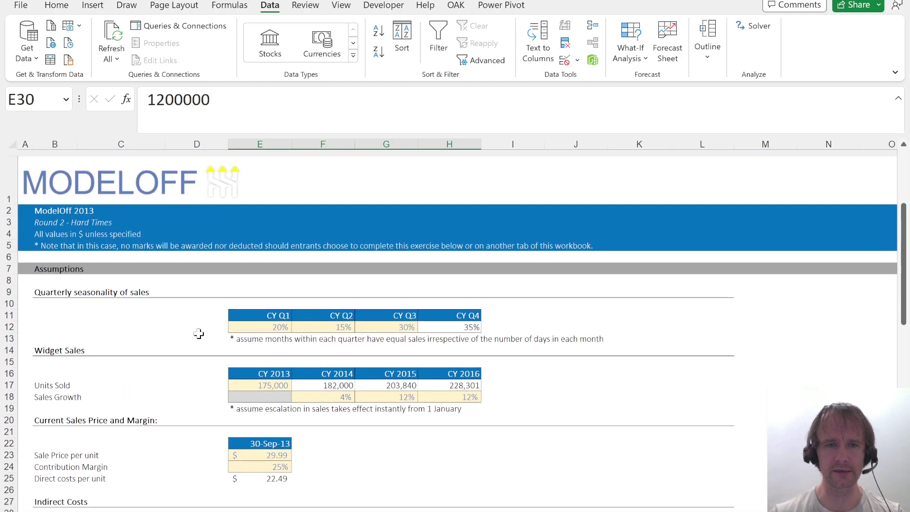
pyautogui.scroll(-20, 198, 333)
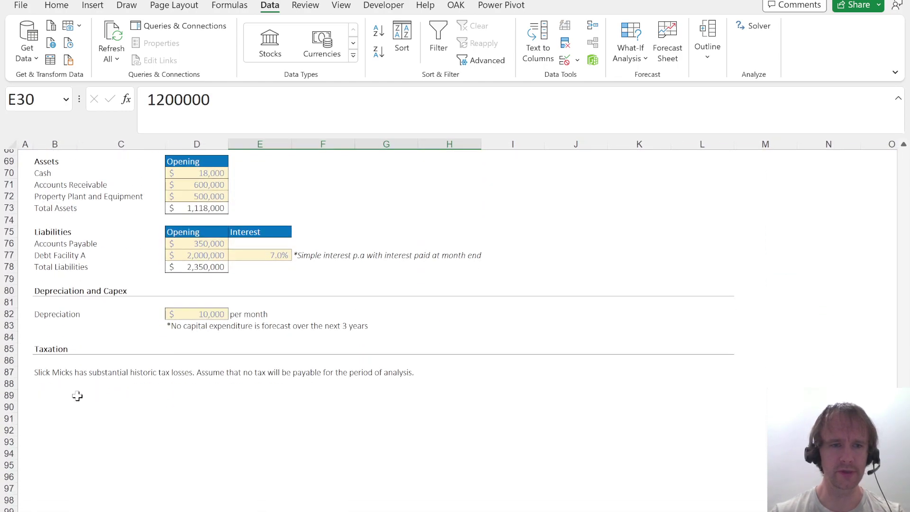
pyautogui.click(37, 348)
pyautogui.hotkey('shift', 'space')
pyautogui.hotkey('ctrl', 'c')
pyautogui.press('Down')
pyautogui.press('Down')
pyautogui.press('Down')
pyautogui.press('Down')
pyautogui.hotkey('shift', 'space')
pyautogui.hotkey('ctrl', 'v')
# Title the new section "Board scenario" in B89 and add the label "Effective date" in B91.
pyautogui.press('Right')
pyautogui.write('Board scenario')
pyautogui.press('Return')
pyautogui.press('Down')
pyautogui.press('Right')
pyautogui.press('Left')
pyautogui.write('Effective')
pyautogui.press('Return')
pyautogui.press('Up')
pyautogui.press('Right')
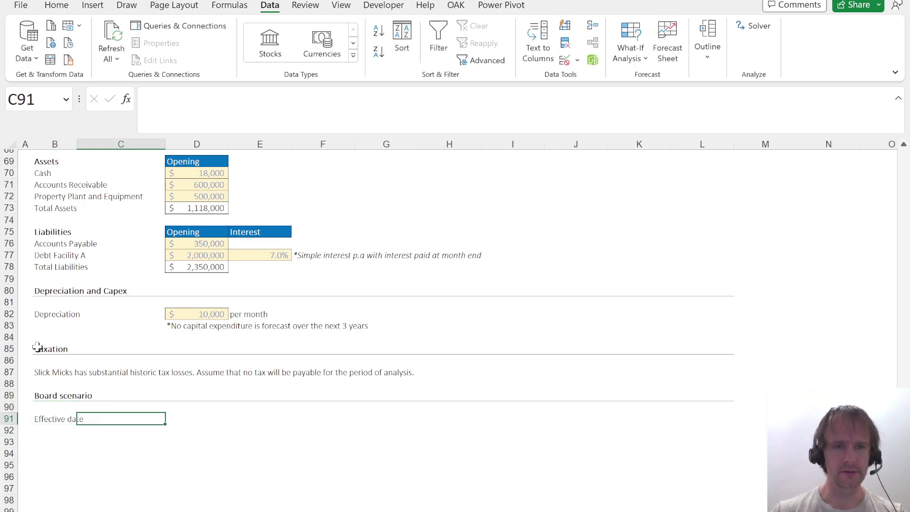
pyautogui.scroll(20, 161, 287)
pyautogui.scroll(2, 161, 287)
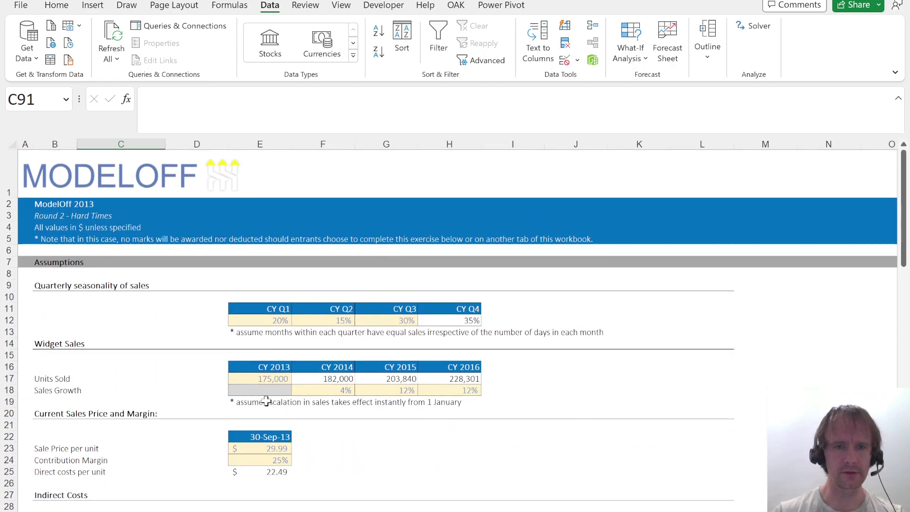
pyautogui.scroll(-3, 271, 422)
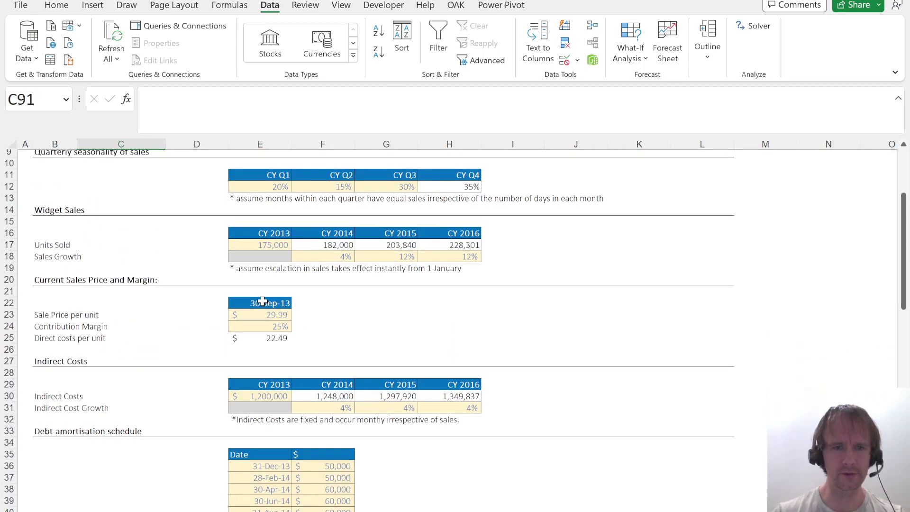
pyautogui.click(261, 302)
pyautogui.scroll(-6, 216, 398)
pyautogui.scroll(-20, 216, 398)
pyautogui.scroll(4, 204, 372)
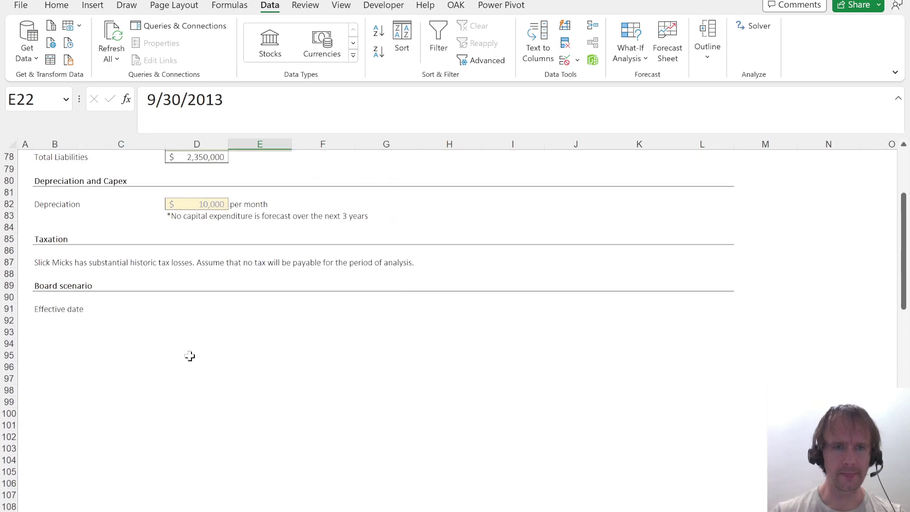
pyautogui.click(182, 318)
pyautogui.hotkey('ctrl', 'alt', 'v')
pyautogui.press('Escape')
# Copy the Depreciation input cell's style to D91, enter the effective date 2015-1-1 and format it as a date.
pyautogui.click(203, 222)
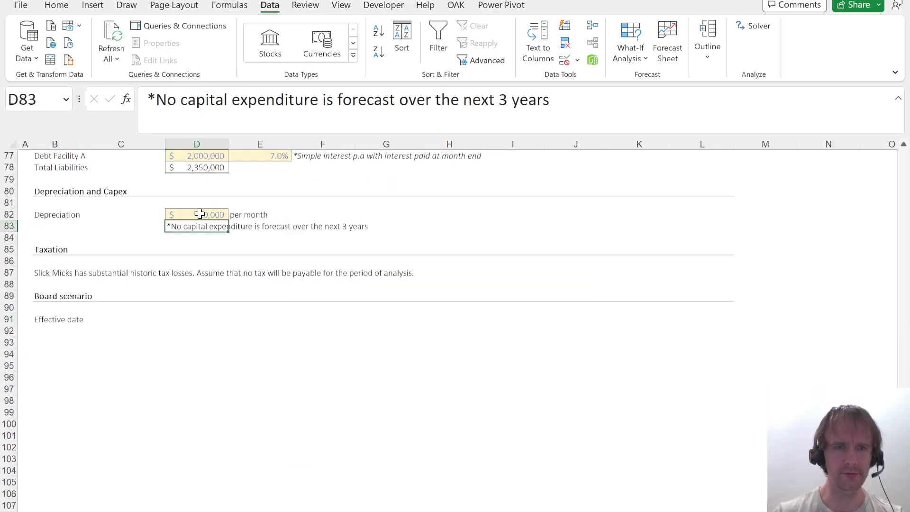
pyautogui.click(199, 214)
pyautogui.hotkey('ctrl', 'c')
pyautogui.click(186, 326)
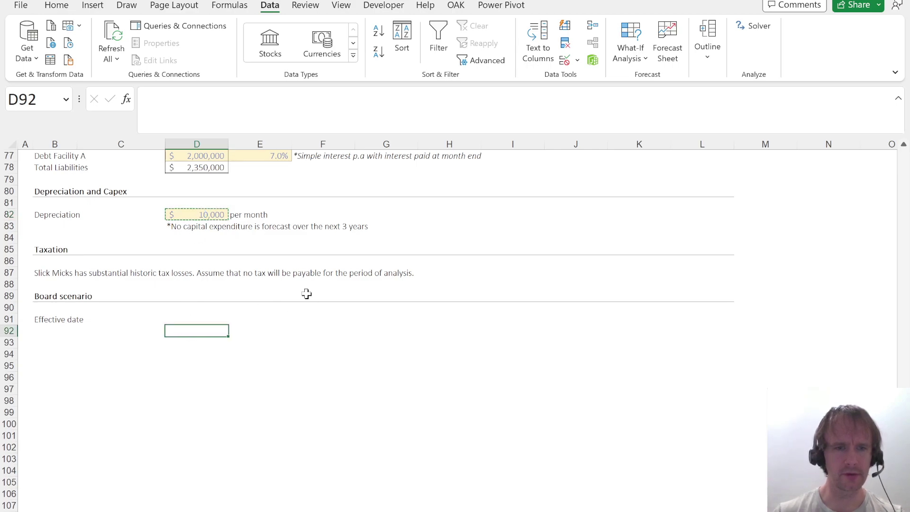
pyautogui.press('Up')
pyautogui.hotkey('ctrl', 'v')
pyautogui.write('2015-1-1')
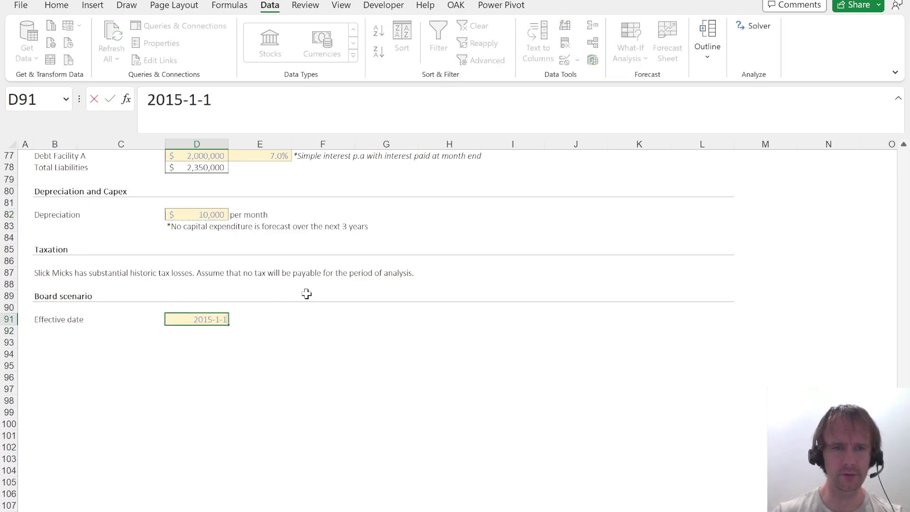
pyautogui.press('Return')
pyautogui.press('Up')
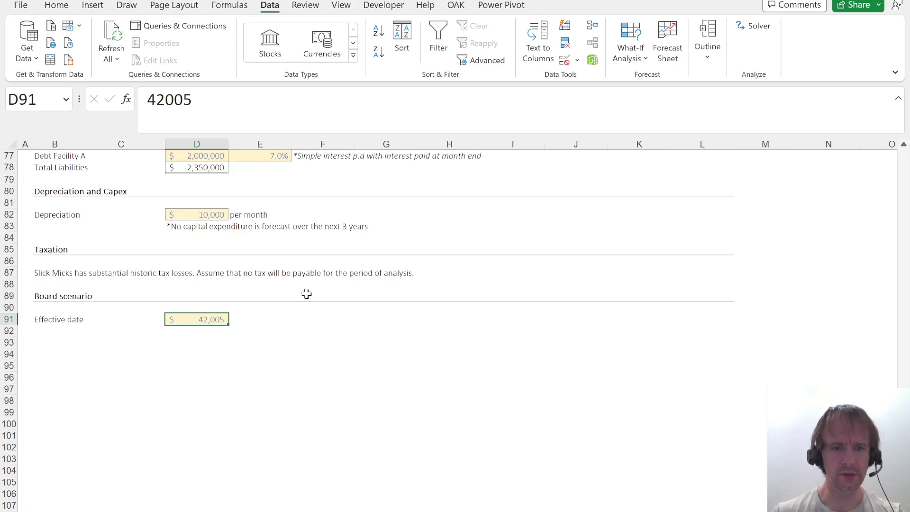
pyautogui.hotkey('ctrl', 'shift', '3')
# Check the strategy changes listed in the Question 9 PDF and add the label "Sales price increase" in B92.
pyautogui.press('Down')
pyautogui.press('Left')
pyautogui.press('Left')
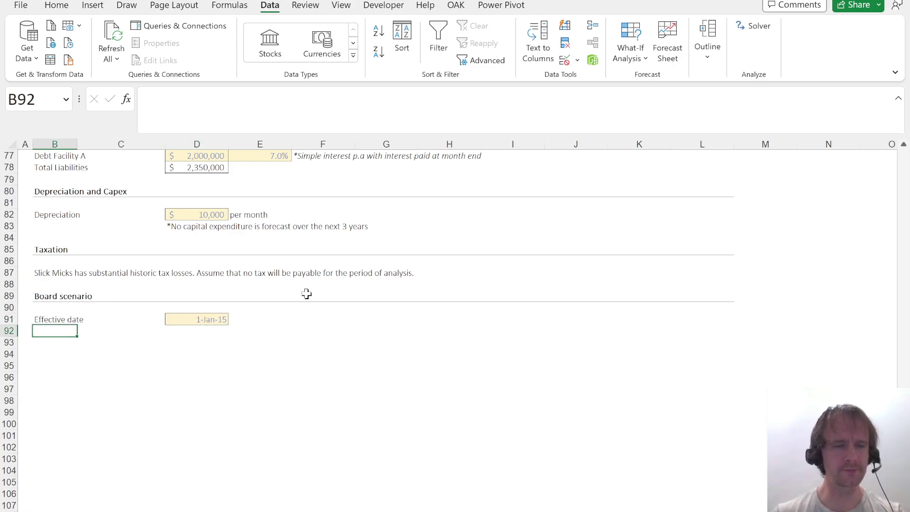
pyautogui.hotkey('alt', 'Tab')
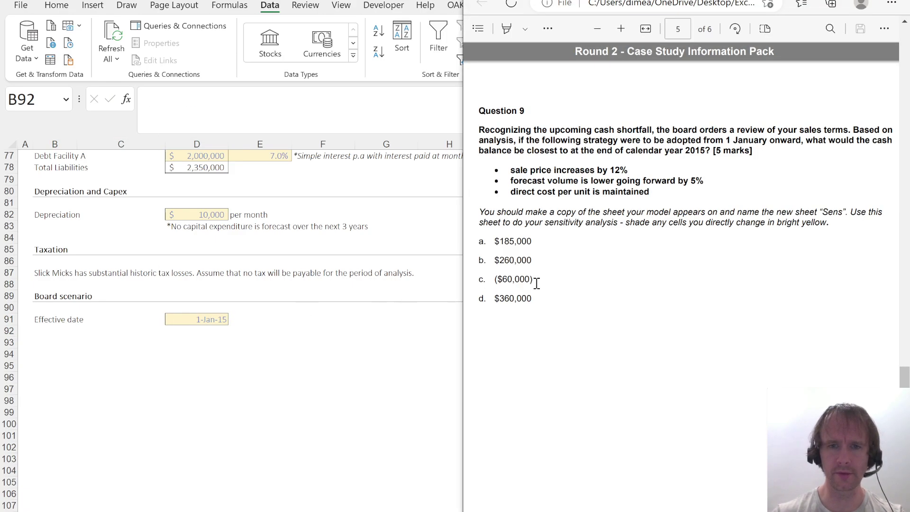
pyautogui.hotkey('alt', 'Tab')
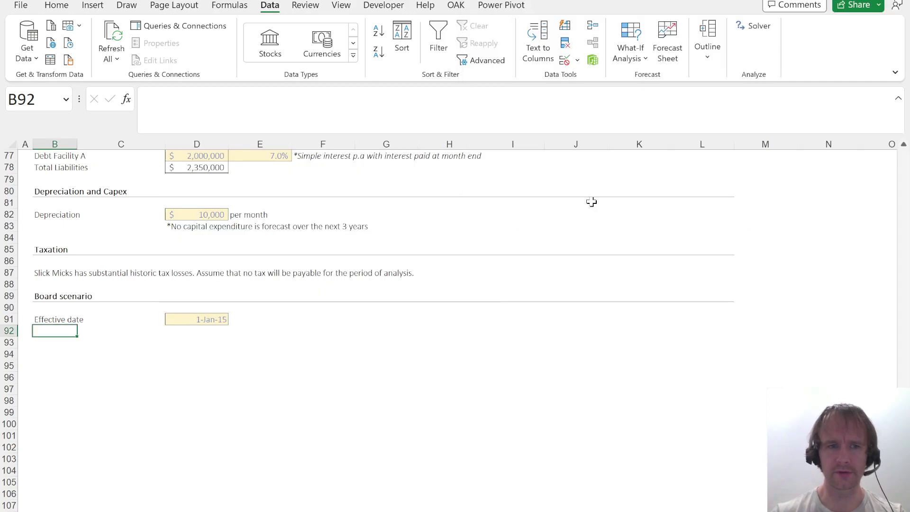
pyautogui.write('Sales price increase')
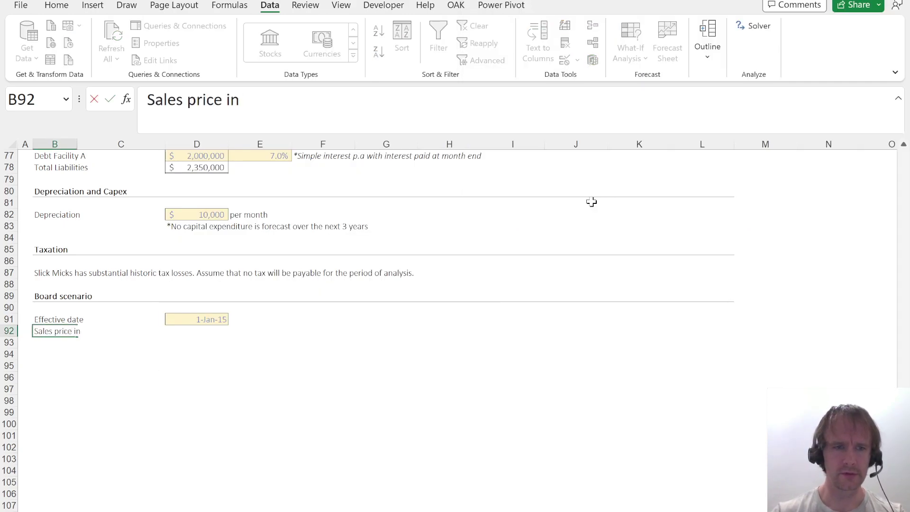
# Copy the Depreciation input cell D82 into D92 to give the sales price increase the same input style.
pyautogui.press('Right')
pyautogui.press('Right')
pyautogui.press('Up')
pyautogui.hotkey('ctrl', 'Up')
pyautogui.press('Up')
pyautogui.hotkey('ctrl', 'c')
pyautogui.hotkey('ctrl', 'Down')
pyautogui.hotkey('ctrl', 'Down')
pyautogui.press('Down')
pyautogui.hotkey('ctrl', 'v')
# Format D92 as a percentage and set the sales price increase to 12%, as stated in Question 9.
pyautogui.hotkey('alt', 'Tab')
pyautogui.hotkey('alt', 'Tab')
pyautogui.press('Escape')
pyautogui.write('0.15')
pyautogui.press('Return')
pyautogui.press('Up')
pyautogui.hotkey('ctrl', 'shift', '5')
pyautogui.press('Down')
pyautogui.press('Up')
pyautogui.write('12%')
pyautogui.press('Return')
# Check the volume change in the Question 9 PDF and add the label "Volume decrease" in B93.
pyautogui.hotkey('alt', 'Tab')
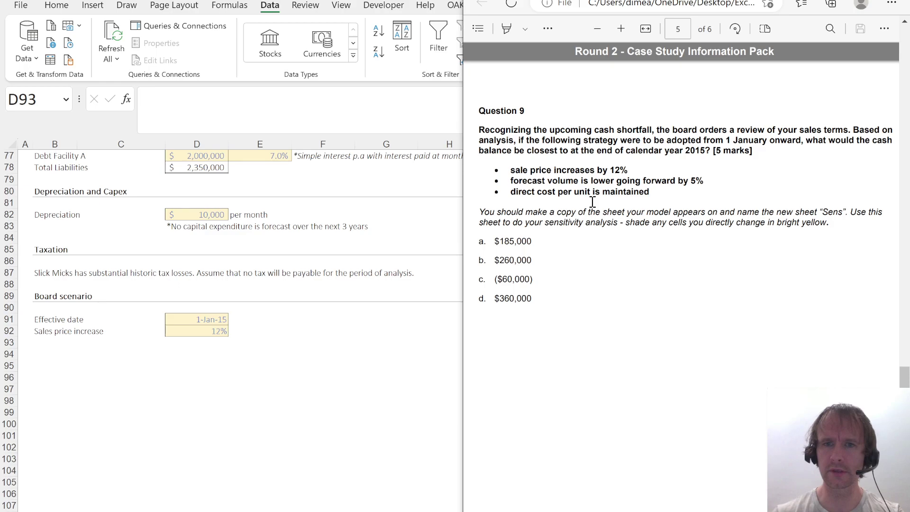
pyautogui.hotkey('alt', 'Tab')
pyautogui.press('Left')
pyautogui.press('Left')
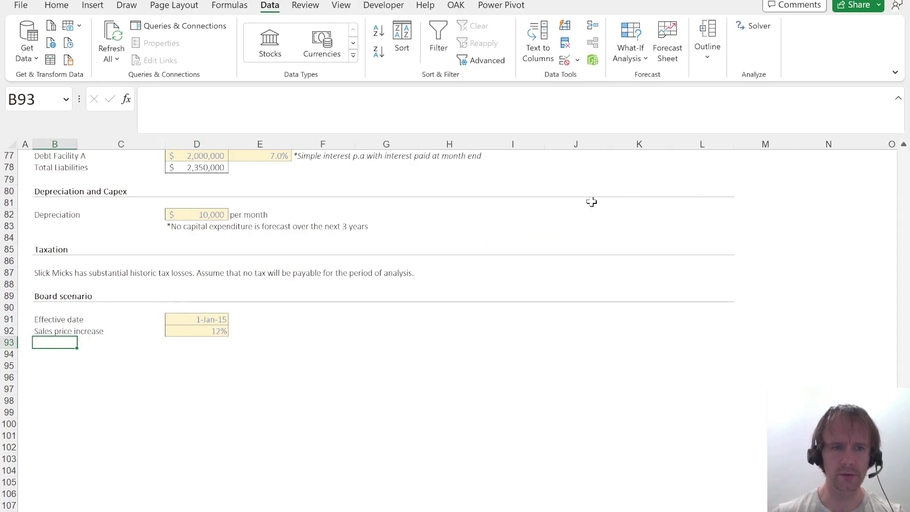
pyautogui.write('Volume decrease')
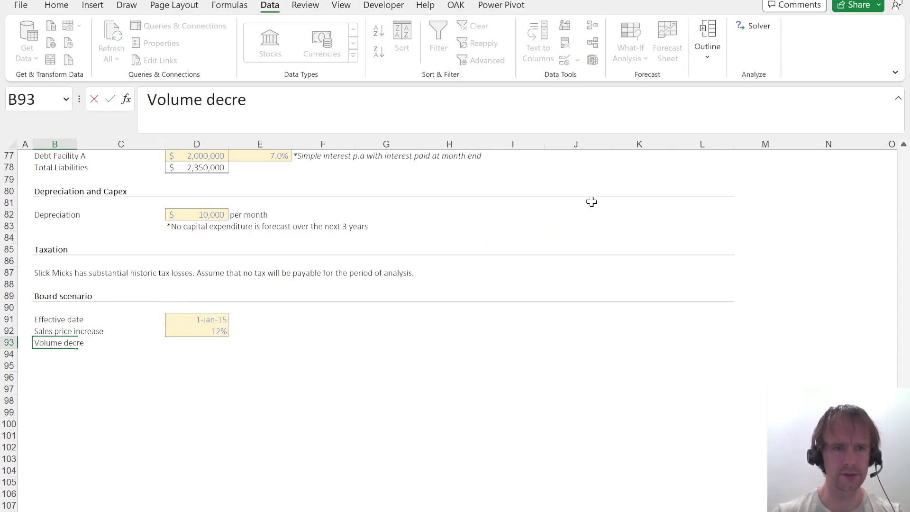
# Fill the percentage input cell from D92 down into D93 and set the volume decrease to -5%.
pyautogui.press('Right')
pyautogui.press('Right')
pyautogui.press('Right')
pyautogui.press('Left')
pyautogui.hotkey('ctrl', 'd')
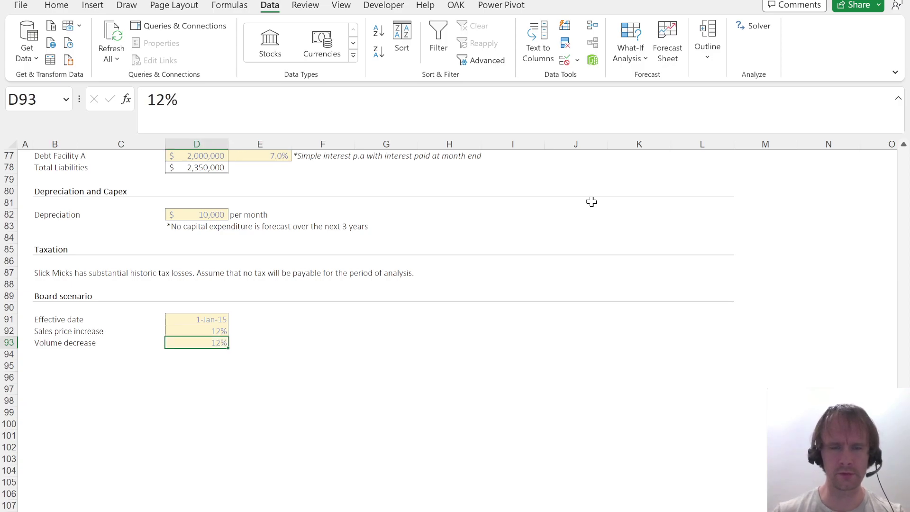
pyautogui.write('-5')
pyautogui.press('Return')
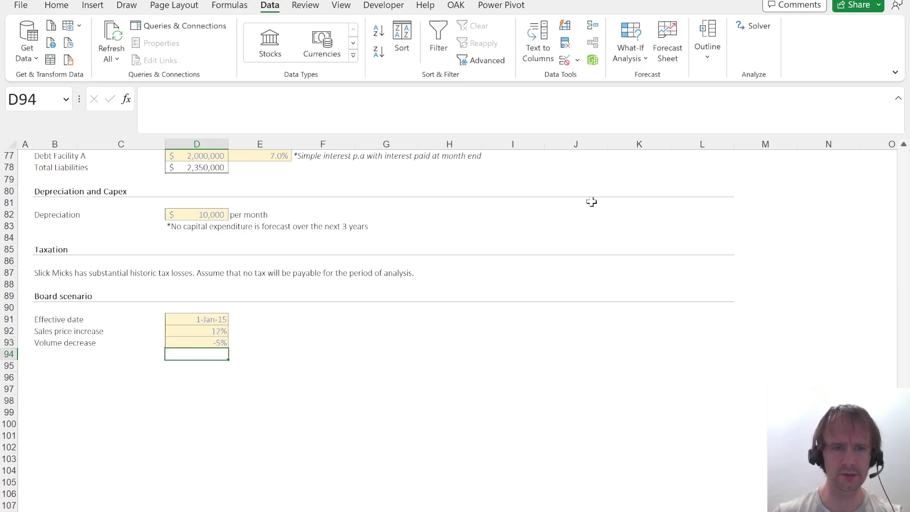
# Review the remaining Question 9 conditions in the PDF and add the label "Active?" in B94.
pyautogui.press('Up')
pyautogui.press('Left')
pyautogui.press('Down')
pyautogui.press('Up')
pyautogui.press('Left')
pyautogui.press('Down')
pyautogui.hotkey('alt', 'Tab')
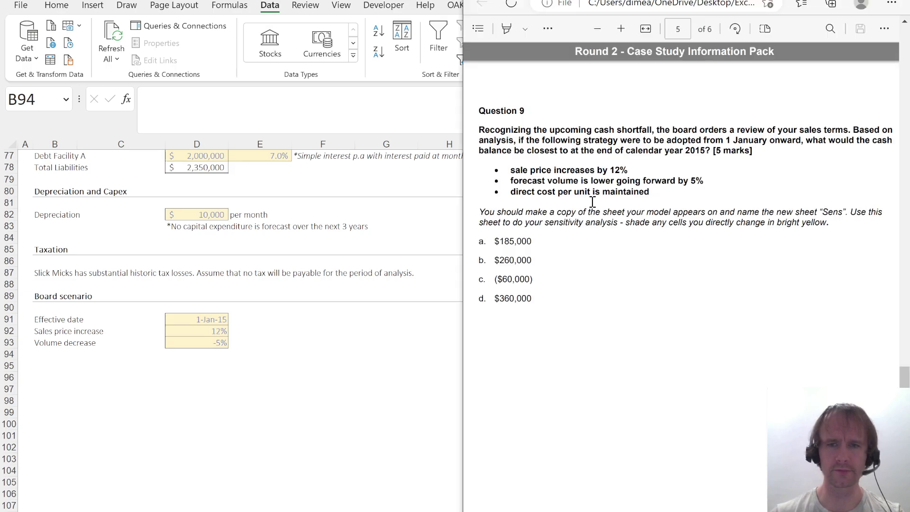
pyautogui.hotkey('alt', 'Tab')
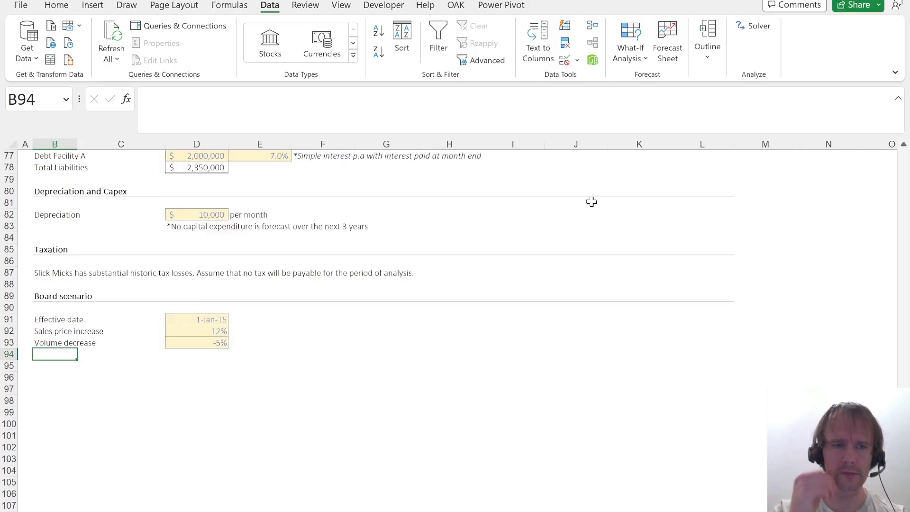
pyautogui.write('Active?')
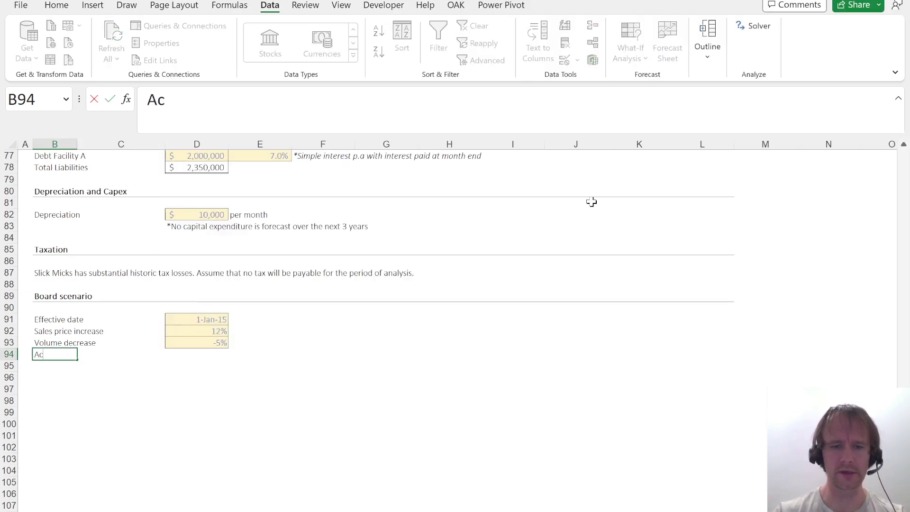
# Copy the input cell D92 into D94 and set the scenario's Active? value to TRUE.
pyautogui.press('Tab')
pyautogui.press('Tab')
pyautogui.press('Up')
pyautogui.press('Up')
pyautogui.hotkey('ctrl', 'c')
pyautogui.press('Down')
pyautogui.press('Down')
pyautogui.hotkey('ctrl', 'v')
pyautogui.write('TRUE')
pyautogui.press('Return')
pyautogui.press('Up')
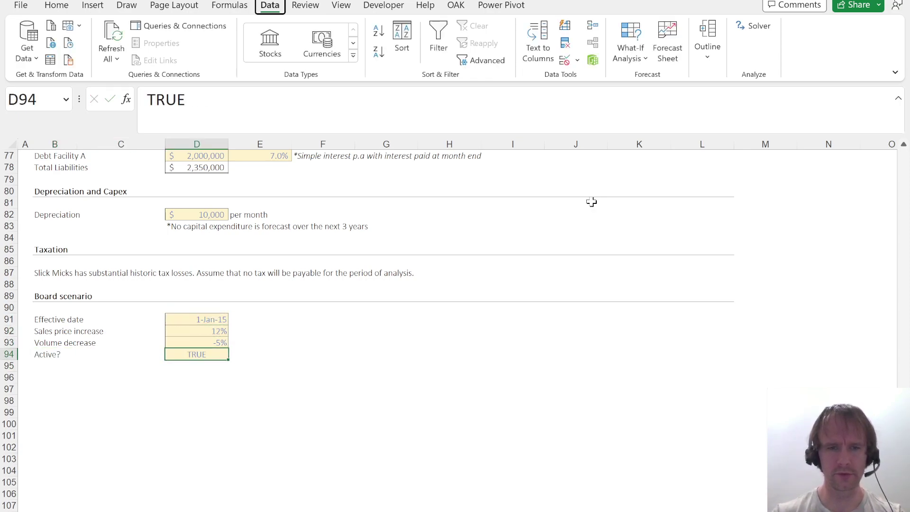
# Restrict D94 to a data validation list of TRUE,FALSE and choose FALSE from it.
pyautogui.hotkey('alt', 'a')
pyautogui.press('v')
pyautogui.press('v')
pyautogui.click(332, 274)
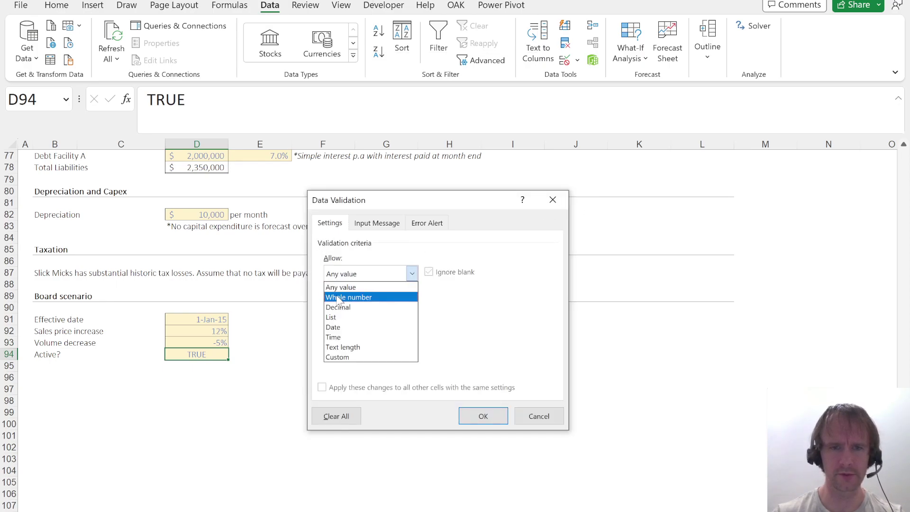
pyautogui.click(345, 317)
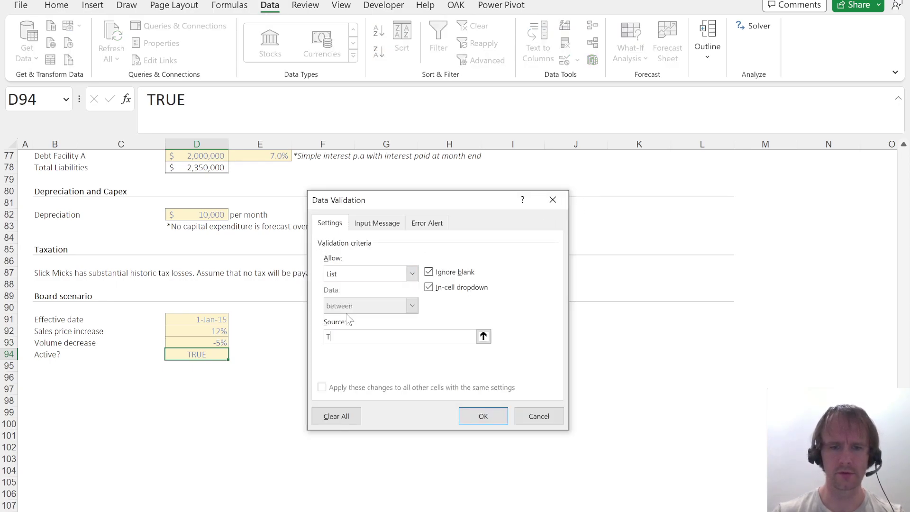
pyautogui.write('TRUE,FALSE')
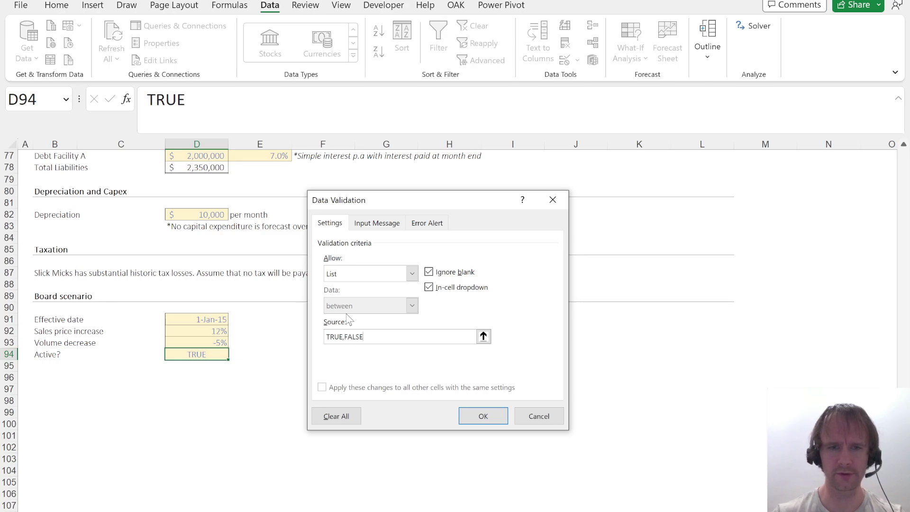
pyautogui.press('Return')
pyautogui.click(234, 354)
pyautogui.click(189, 376)
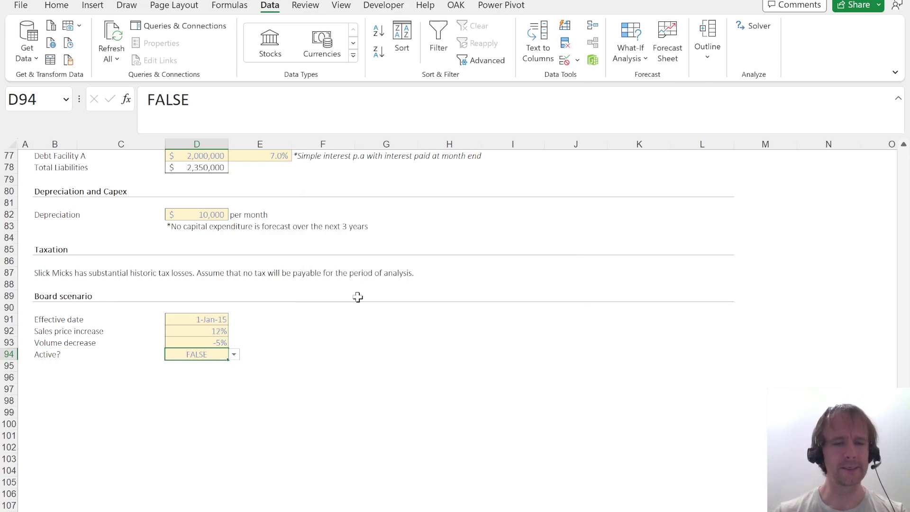
# Go to the forecast sheet and examine the Unit sales row, including the formula in the first forecast month, H12.
pyautogui.hotkey('ctrl', 'pagedown')
pyautogui.scroll(8, 248, 327)
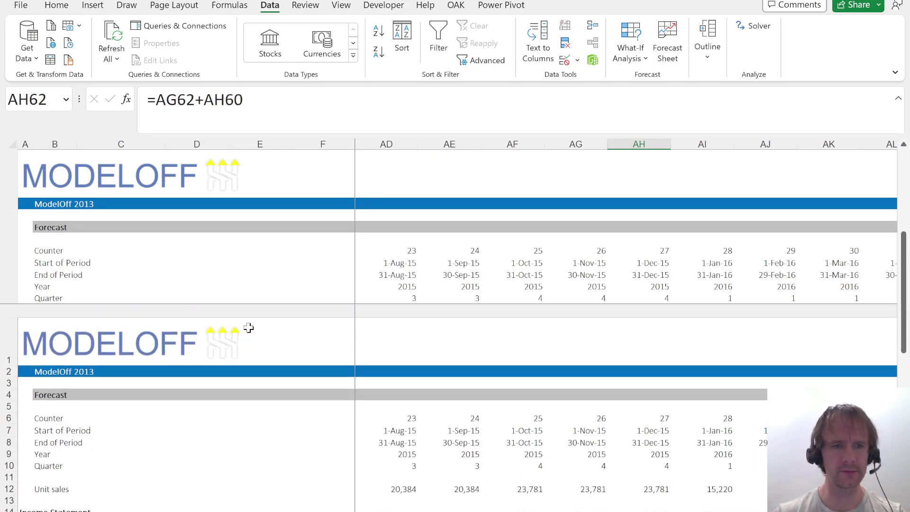
pyautogui.scroll(-5, 248, 327)
pyautogui.scroll(3, 248, 327)
pyautogui.scroll(-1, 249, 360)
pyautogui.scroll(4, 250, 391)
pyautogui.scroll(-4, 265, 394)
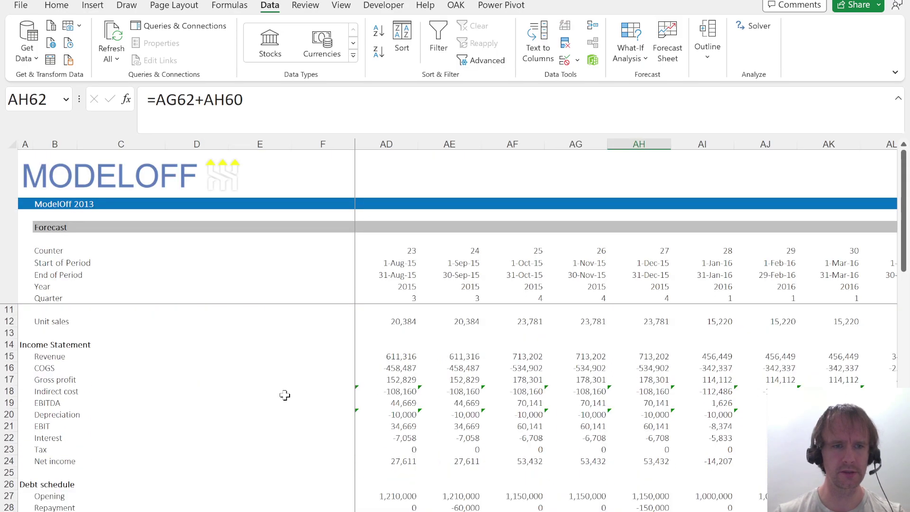
pyautogui.click(399, 332)
pyautogui.press('Left')
pyautogui.press('Down')
pyautogui.press('Up')
pyautogui.press('Right')
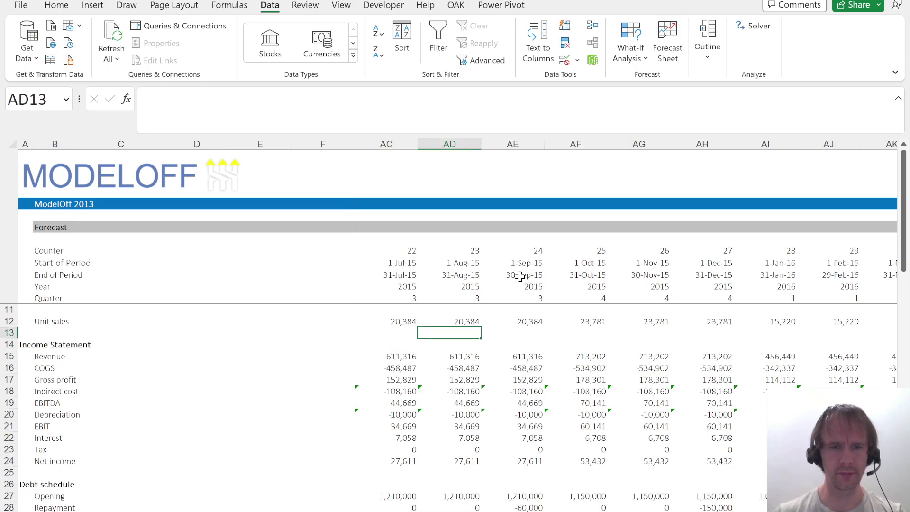
pyautogui.press('Left')
pyautogui.press('Up')
pyautogui.hotkey('ctrl', 'Left')
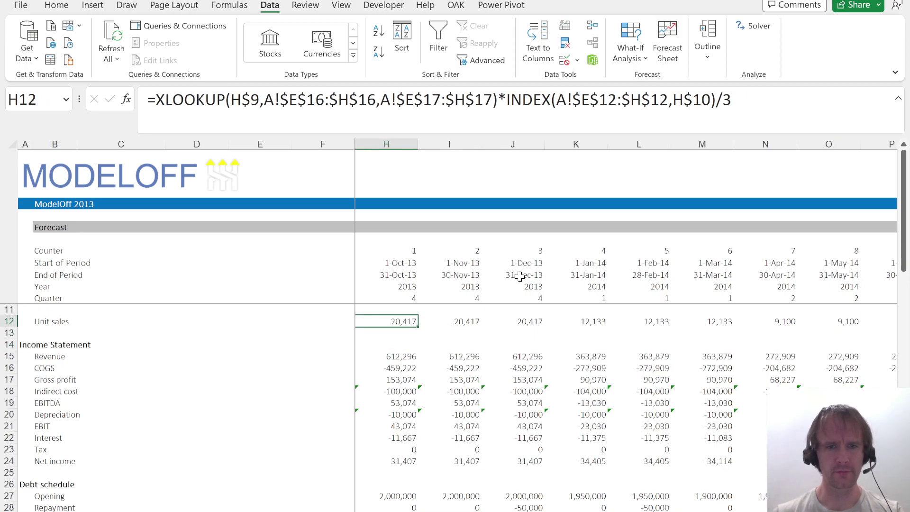
# Rename the Unit sales label in B12 to "Unit sales (base)".
pyautogui.hotkey('ctrl', 'Left')
pyautogui.hotkey('ctrl', 'Left')
pyautogui.press('Right')
pyautogui.press('F2')
pyautogui.write('(base)')
pyautogui.press('Return')
# Insert two blank rows above the Income Statement heading, below the base unit sales.
pyautogui.press('Down')
pyautogui.hotkey('alt', 'i')
pyautogui.press('r')
pyautogui.hotkey('alt', 'i')
pyautogui.press('r')
pyautogui.press('Up')
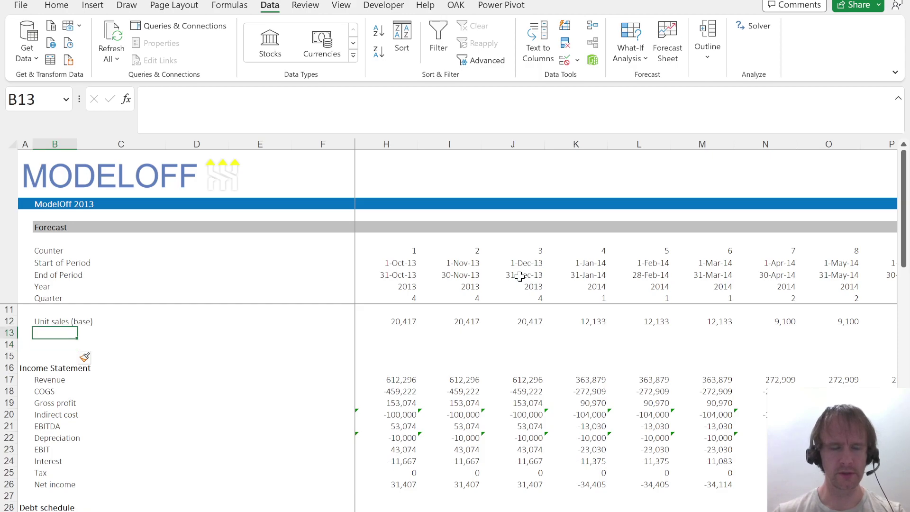
# Label the new rows "Sensitivity" in B13 and "Unit sales (actual)" in B14.
pyautogui.write('Sensitivity')
pyautogui.press('Return')
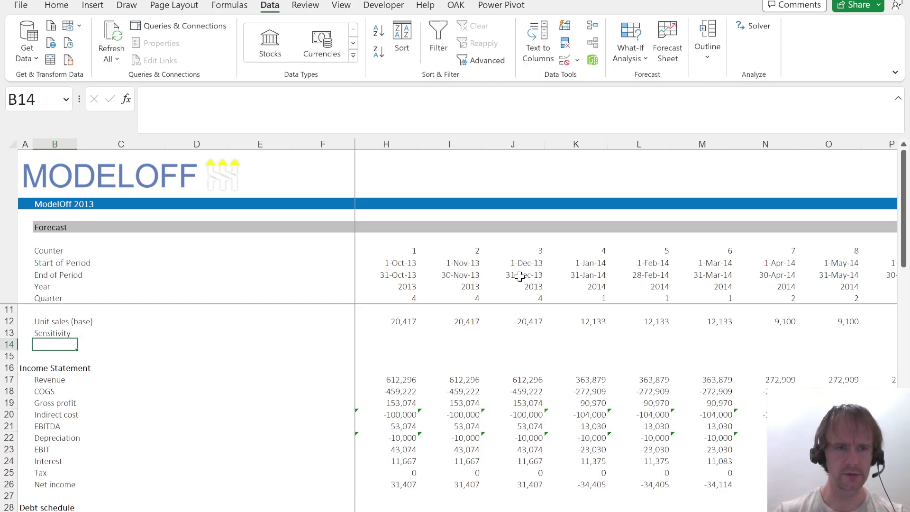
pyautogui.write('Appl')
pyautogui.press('Escape')
pyautogui.write('Un')
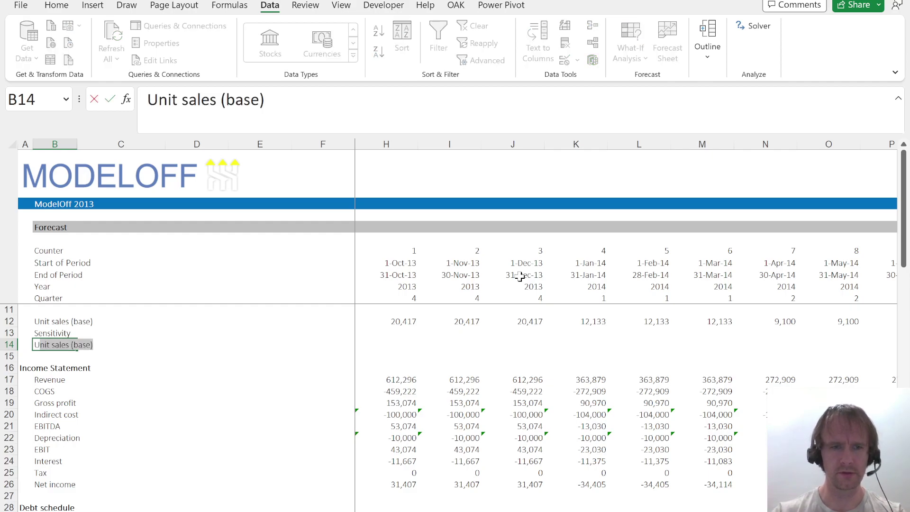
pyautogui.write('it sales ')
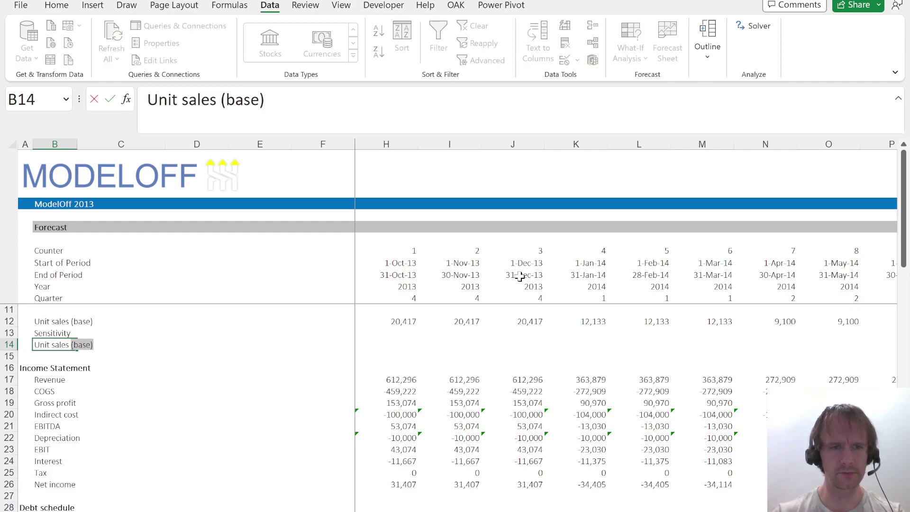
pyautogui.write('(actual')
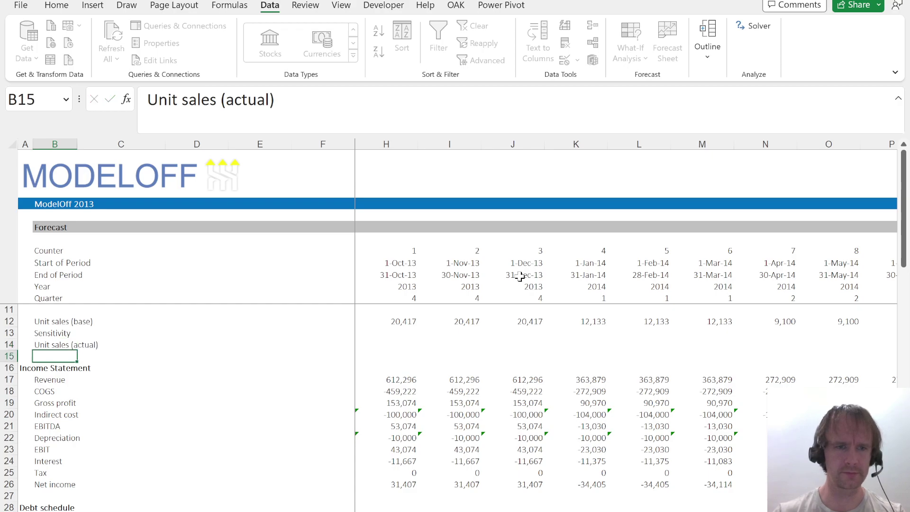
pyautogui.write(')')
# Enter =IF(H8>=A!$D$91,A!$D$93,0) in H13 so the volume decrease applies from the board scenario's effective date.
pyautogui.press('Right')
pyautogui.press('Right')
pyautogui.press('Up')
pyautogui.press('Right')
pyautogui.press('Right')
pyautogui.press('Right')
pyautogui.press('Right')
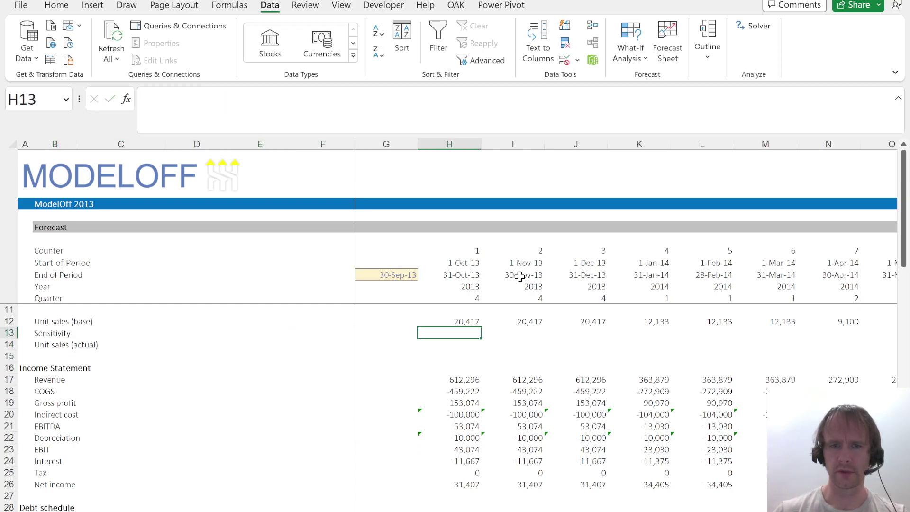
pyautogui.write('=if(')
pyautogui.press('Up')
pyautogui.press('Up')
pyautogui.press('Up')
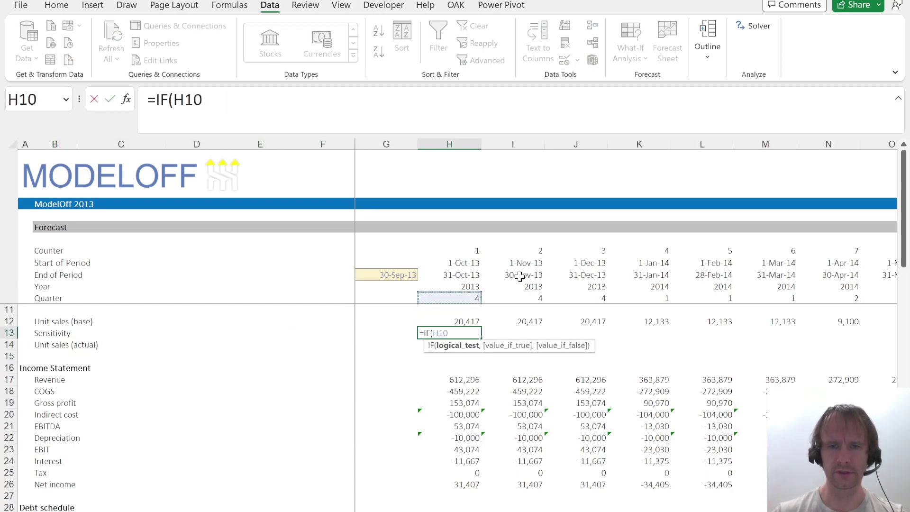
pyautogui.press('Up')
pyautogui.press('Up')
pyautogui.write('>')
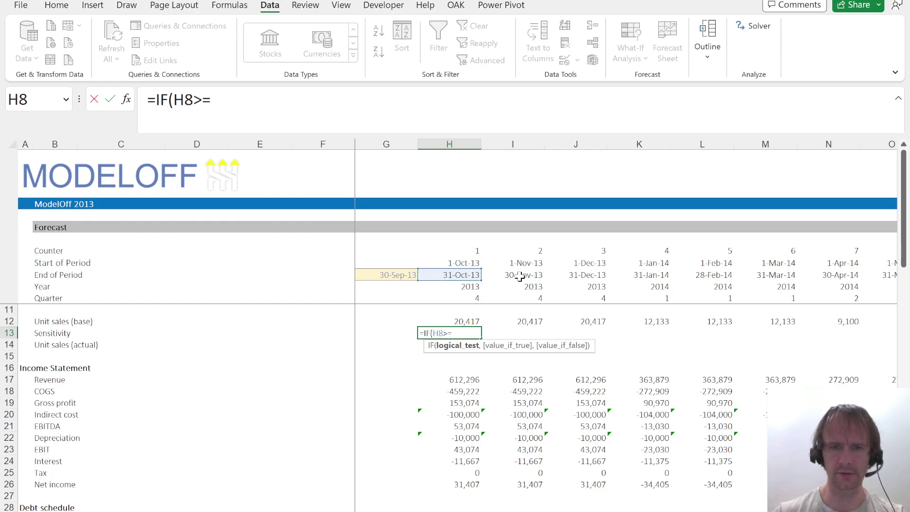
pyautogui.write('=')
pyautogui.hotkey('ctrl', 'pageup')
pyautogui.click(203, 319)
pyautogui.press('F4')
pyautogui.write(',')
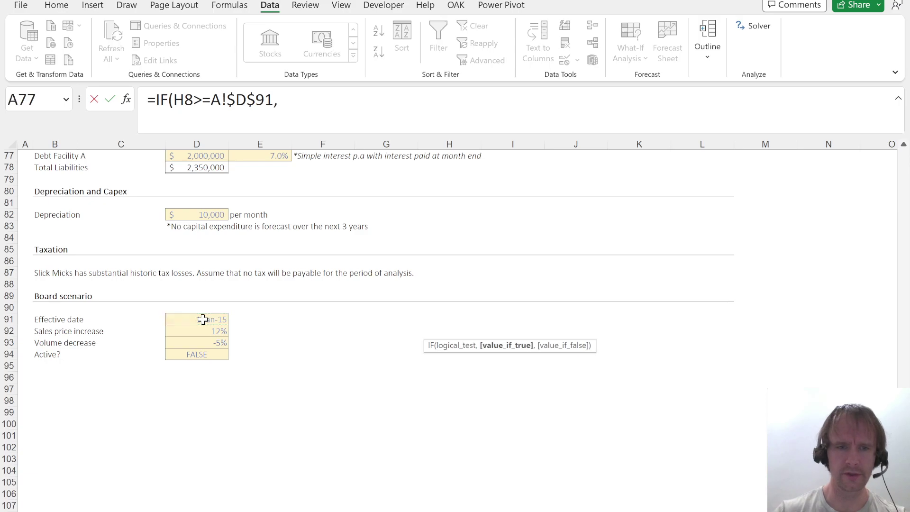
pyautogui.click(213, 344)
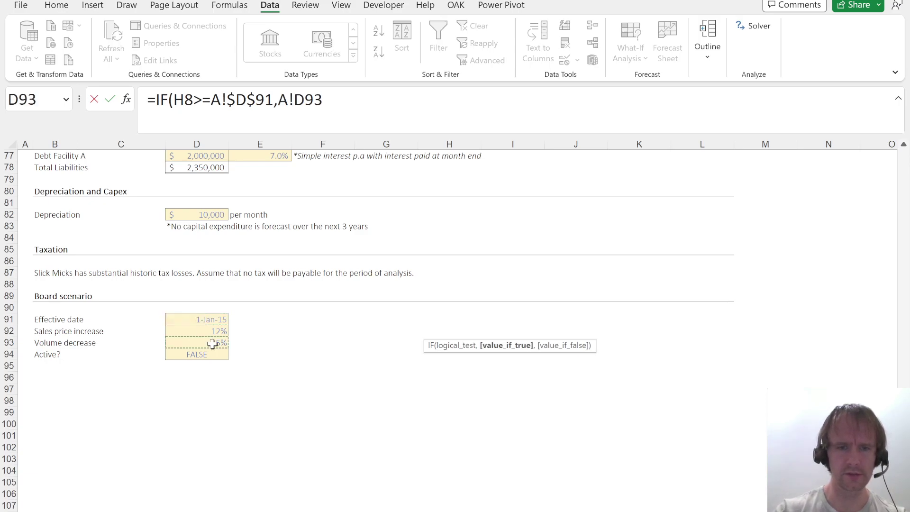
pyautogui.press('F4')
pyautogui.write(',0)')
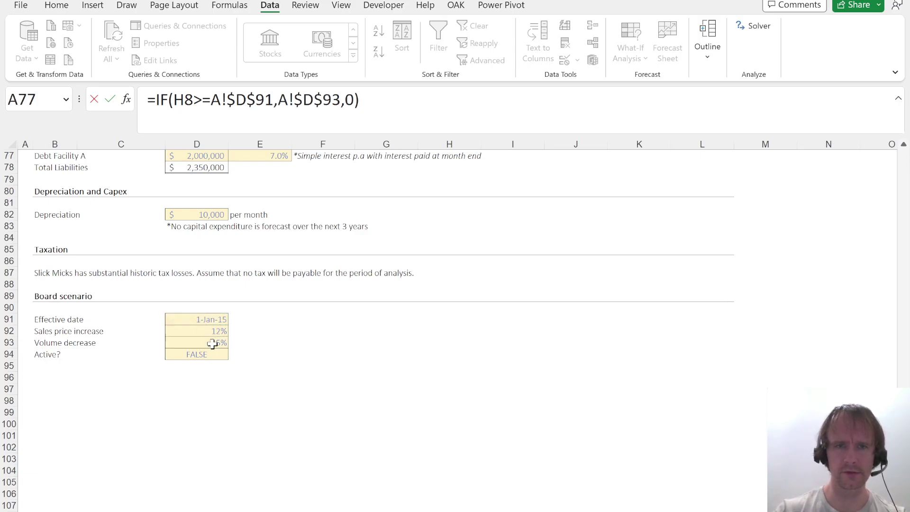
pyautogui.press('Return')
# Fill the Sensitivity formula from H13 across all forecast months and format the row as percentages.
pyautogui.hotkey('shift', 'Up')
pyautogui.hotkey('ctrl', 'shift', 'Right')
pyautogui.hotkey('shift', 'Down')
pyautogui.hotkey('ctrl', 'r')
pyautogui.hotkey('ctrl', 'shift', '5')
pyautogui.press('Left')
pyautogui.press('Right')
# Calculate actual unit sales in H14 as =H12*(1+H13) and fill the formula across all forecast months.
pyautogui.press('Down')
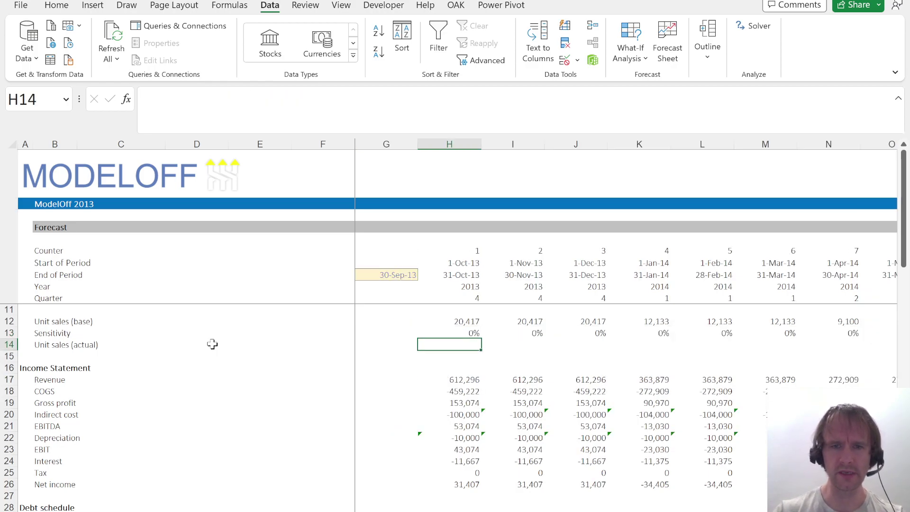
pyautogui.write('=')
pyautogui.press('Up')
pyautogui.write('*(1+')
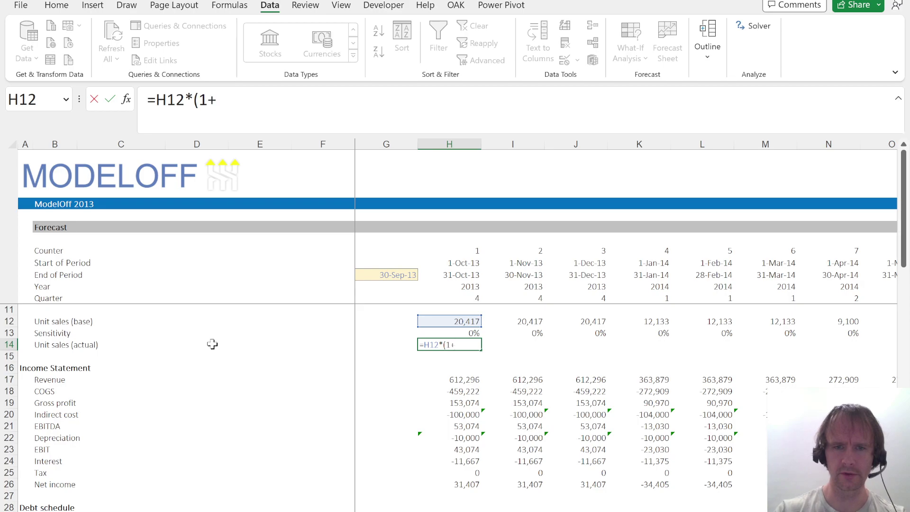
pyautogui.press('Up')
pyautogui.write(')')
pyautogui.hotkey('ctrl', 'Return')
pyautogui.hotkey('ctrl', 'shift', 'Right')
pyautogui.hotkey('ctrl', 'r')
# Apply the number format of the base unit sales in H12 to the whole Unit sales (actual) row.
pyautogui.press('Up')
pyautogui.press('Up')
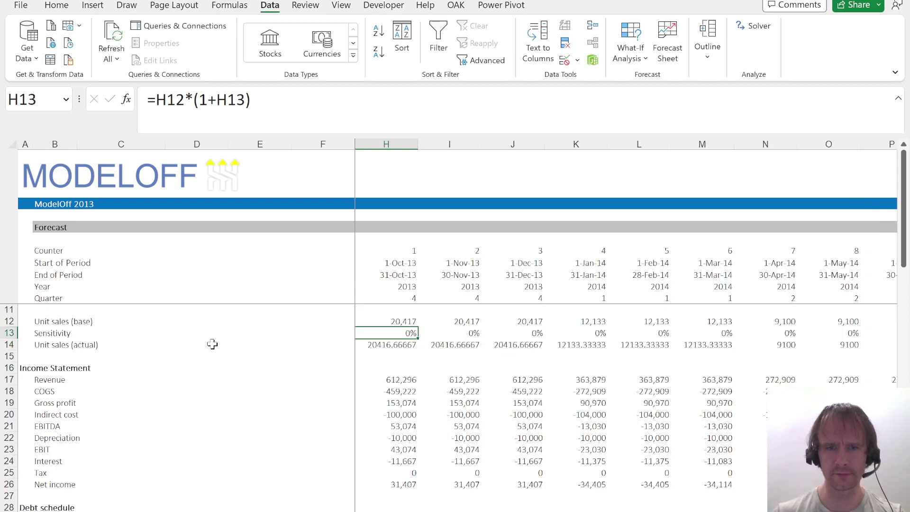
pyautogui.hotkey('ctrl', 'c')
pyautogui.press('Down')
pyautogui.hotkey('ctrl', 'shift', 'Right')
pyautogui.hotkey('ctrl', 'alt', 'v')
pyautogui.press('t')
pyautogui.press('Return')
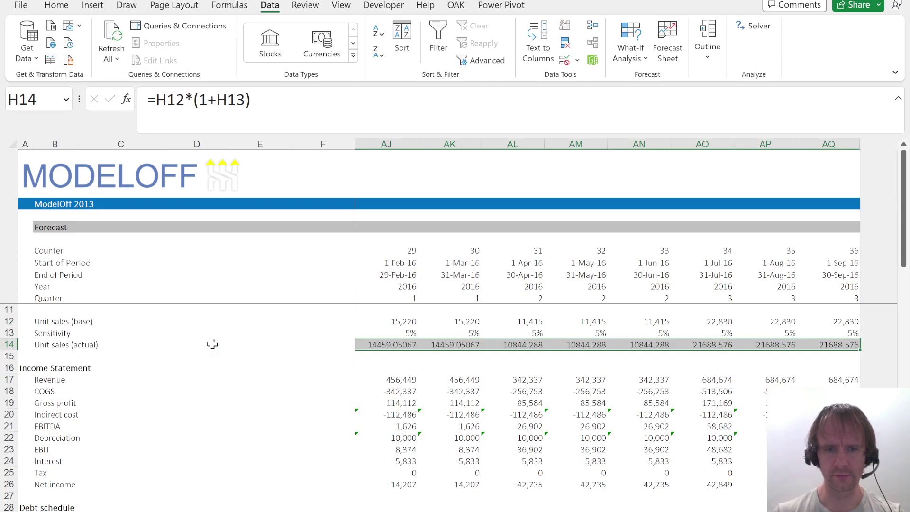
# Trace the dependents of base unit sales in H12 and inspect the Revenue formula in H17.
pyautogui.hotkey('ctrl', 'shift', 'Left')
pyautogui.press('Up')
pyautogui.press('Up')
pyautogui.press('Escape')
pyautogui.hotkey('alt', 'm')
pyautogui.press('d')
pyautogui.press('Down')
pyautogui.press('Down')
pyautogui.press('Down')
pyautogui.press('Down')
pyautogui.press('Down')
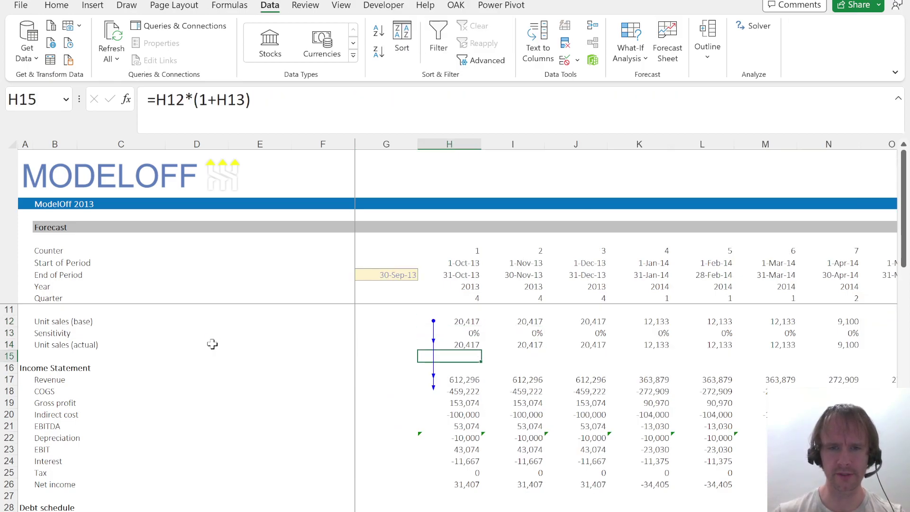
pyautogui.press('F2')
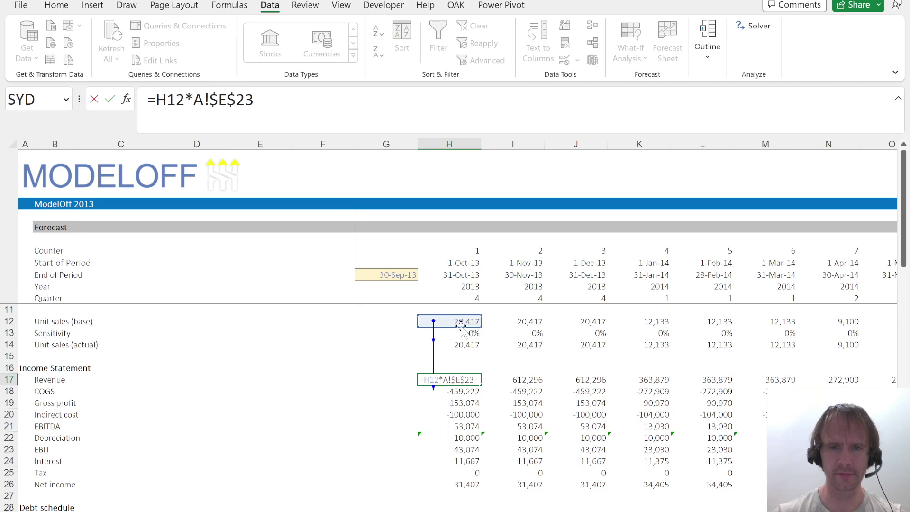
pyautogui.press('Escape')
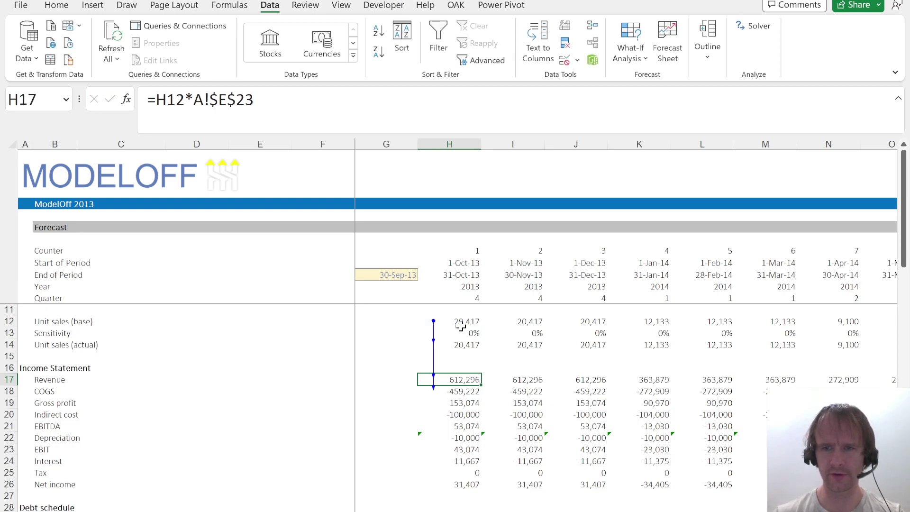
# Set the board scenario's Active? switch on the assumptions sheet to TRUE and return to the forecast.
pyautogui.hotkey('ctrl', 'pageup')
pyautogui.hotkey('ctrl', 'pagedown')
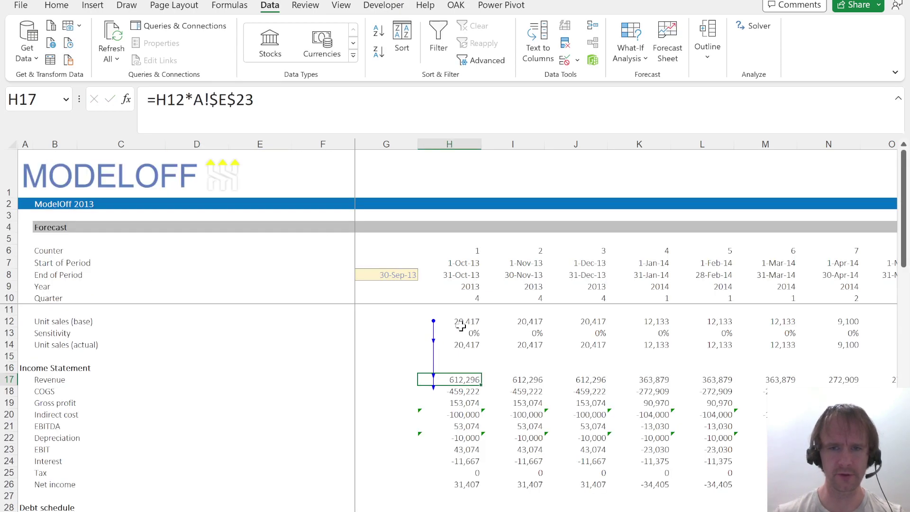
pyautogui.hotkey('ctrl', 'pageup')
pyautogui.write('true')
pyautogui.press('Return')
pyautogui.hotkey('ctrl', 'pagedown')
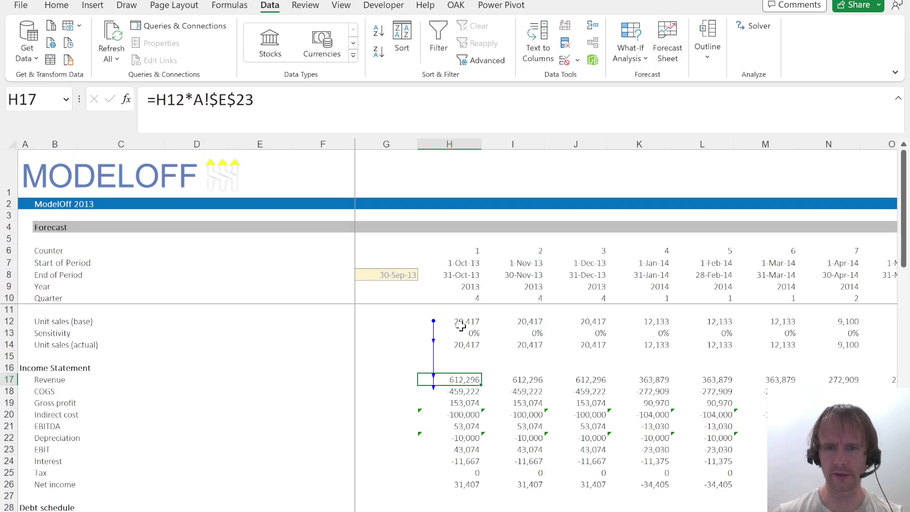
# Inspect the Sensitivity formula in K13 and the cells it refers to.
pyautogui.click(605, 333)
pyautogui.press('Right')
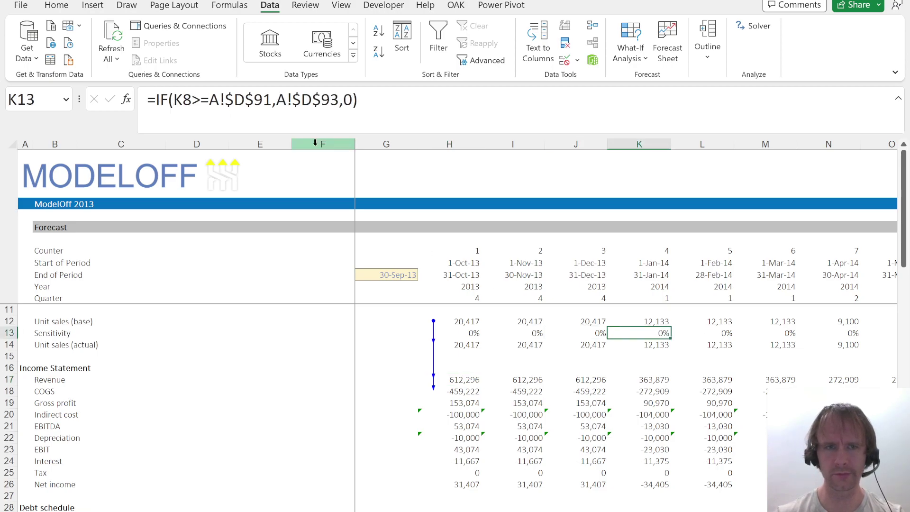
pyautogui.click(260, 113)
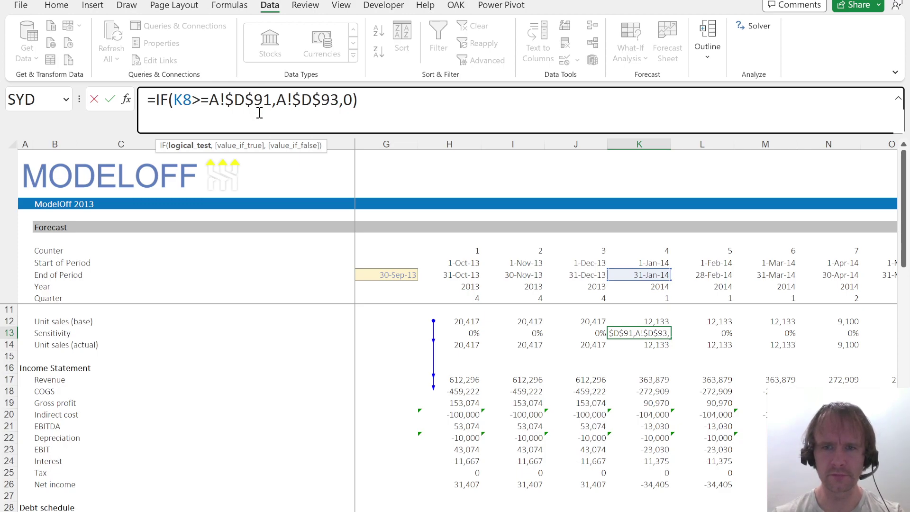
pyautogui.press('Escape')
pyautogui.hotkey('ctrl', '[')
pyautogui.press('F5')
pyautogui.press('Return')
# Change the board scenario's effective date in D91 to 1/1/2014.
pyautogui.hotkey('ctrl', 'pageup')
pyautogui.press('Up')
pyautogui.press('Up')
pyautogui.press('Up')
pyautogui.press('Up')
pyautogui.press('F2')
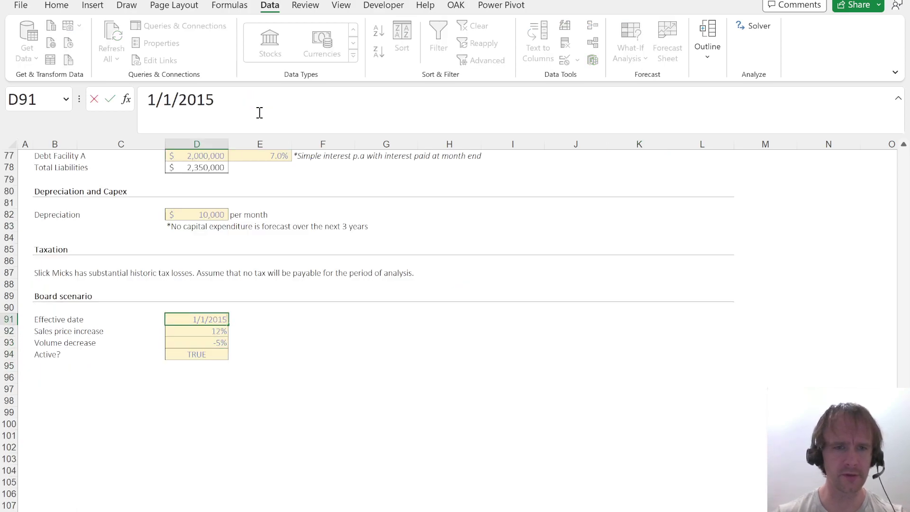
pyautogui.press('BackSpace')
pyautogui.write('4')
pyautogui.press('Return')
# Check the Sensitivity row in the first forecast months against the board scenario inputs on the assumptions sheet.
pyautogui.hotkey('ctrl', 'pagedown')
pyautogui.press('Right')
pyautogui.press('Left')
pyautogui.press('Left')
pyautogui.press('Right')
pyautogui.press('Left')
pyautogui.press('Left')
pyautogui.press('Left')
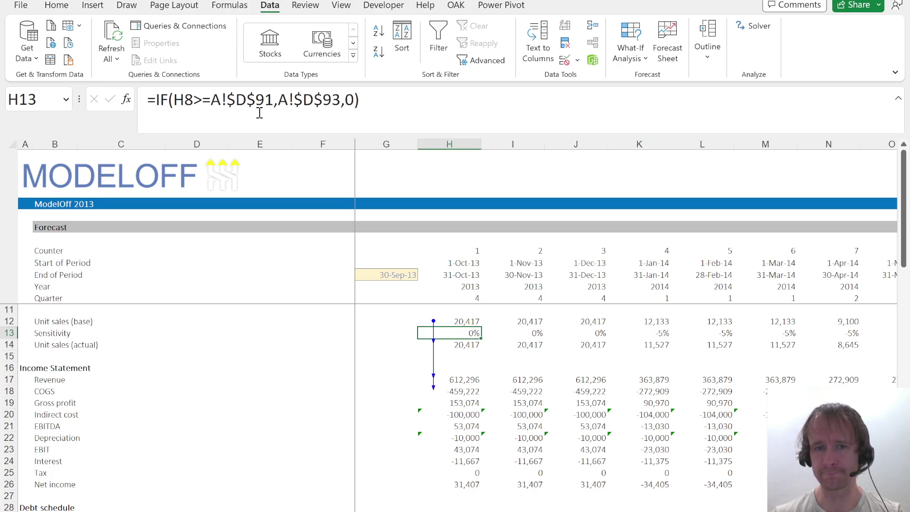
pyautogui.hotkey('ctrl', 'pageup')
pyautogui.press('Down')
pyautogui.press('Down')
pyautogui.hotkey('ctrl', 'pagedown')
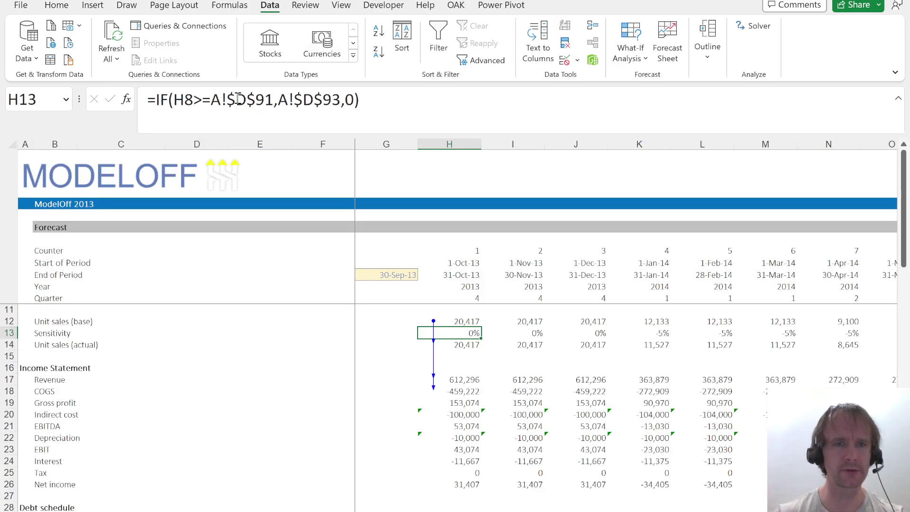
# Make the H13 formula also require the Active? switch, =IF(AND(A!$D$94,H8>=A!$D$91),A!$D$93,0), and fill it across all forecast months.
pyautogui.click(175, 100)
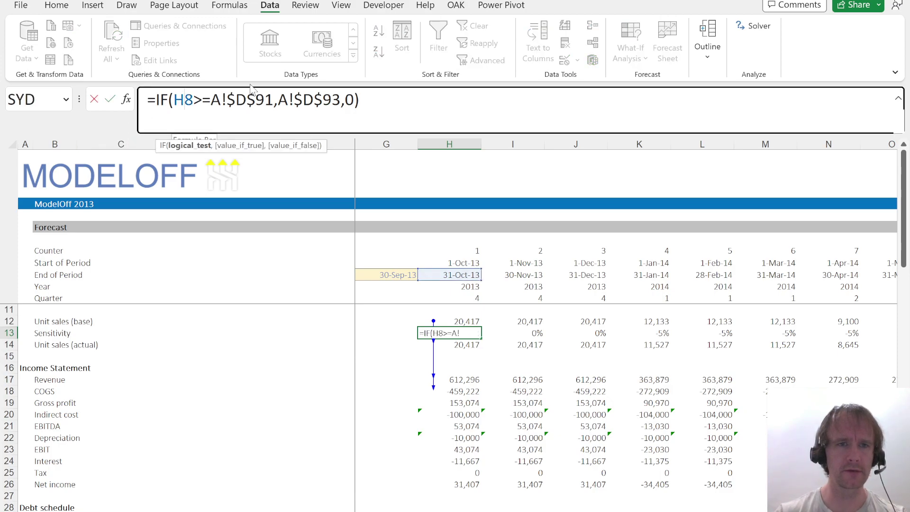
pyautogui.write('and')
pyautogui.press('Tab')
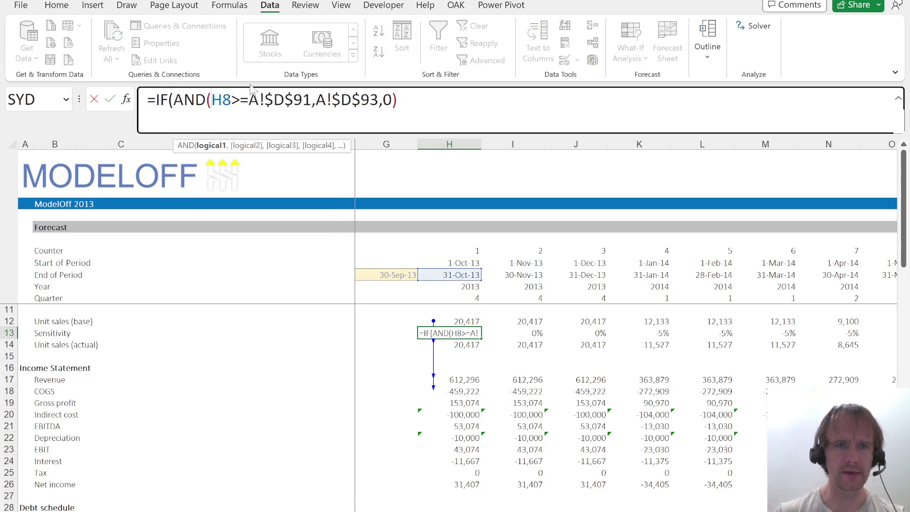
pyautogui.hotkey('ctrl', 'pageup')
pyautogui.click(209, 354)
pyautogui.press('F4')
pyautogui.write(',0')
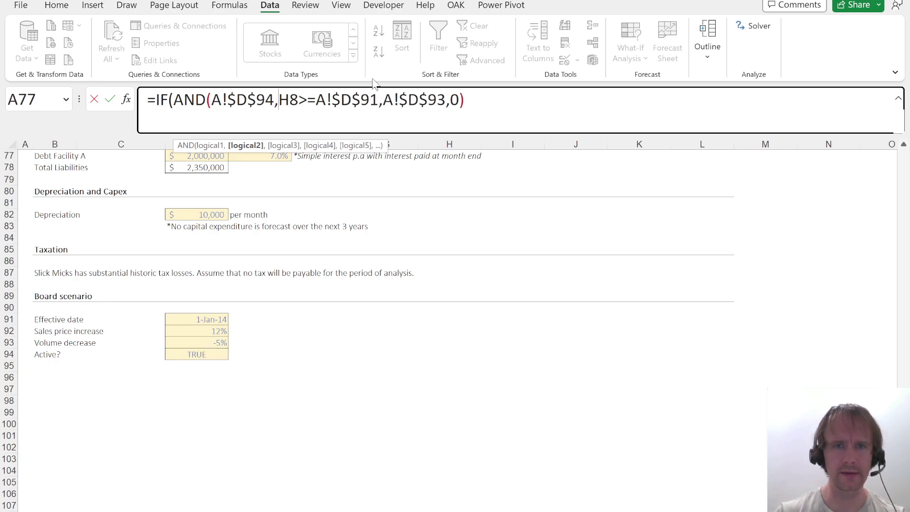
pyautogui.write(')')
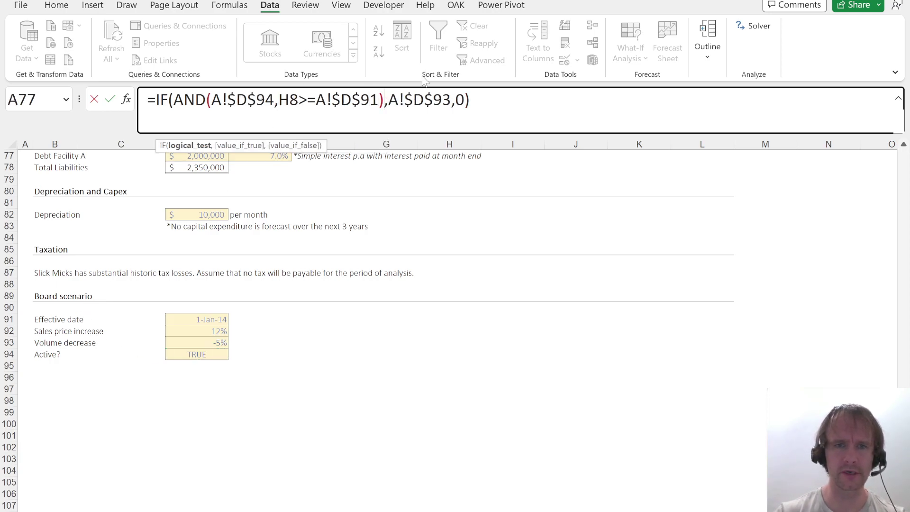
pyautogui.press('Return')
pyautogui.hotkey('ctrl', 'shift', 'Right')
pyautogui.hotkey('ctrl', 'r')
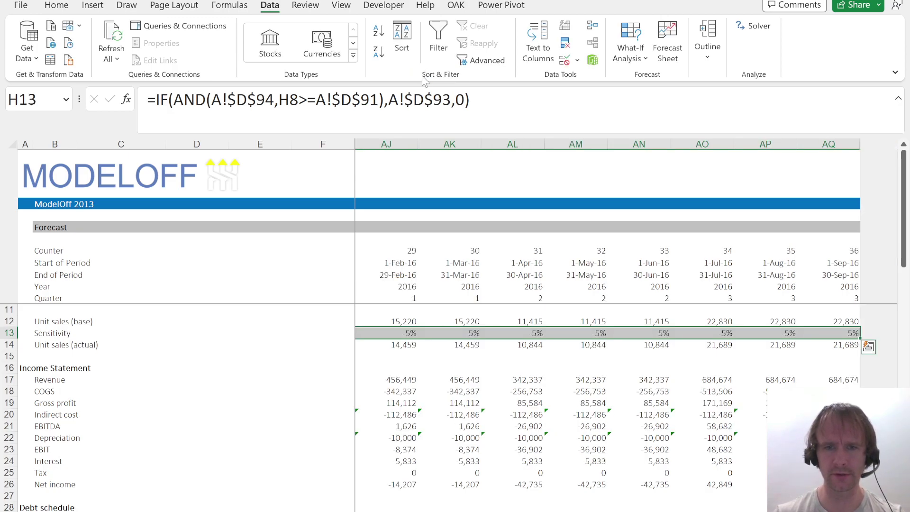
# Test the scenario switch by setting Active? to FALSE, checking the forecast's Sensitivity row, and setting it back to TRUE.
pyautogui.hotkey('ctrl', 'pageup')
pyautogui.hotkey('alt', 'Down')
pyautogui.press('Down')
pyautogui.press('Return')
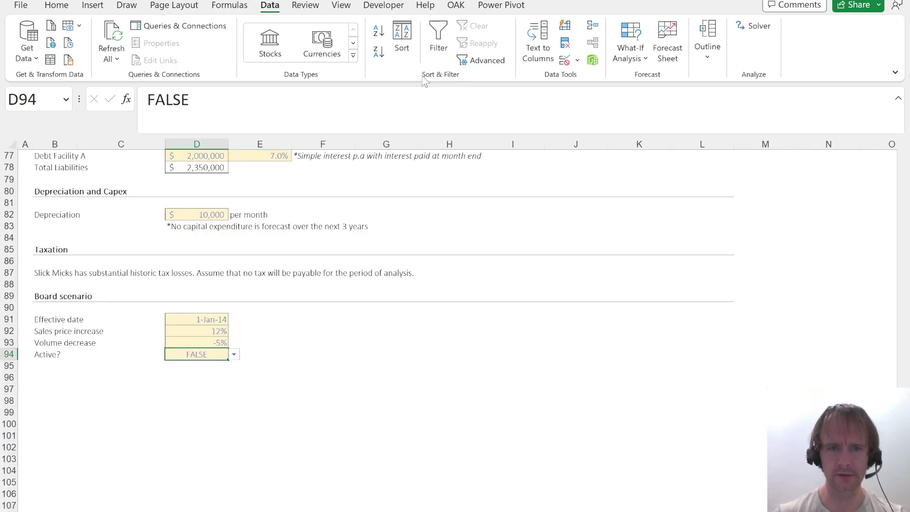
pyautogui.hotkey('ctrl', 'pagedown')
pyautogui.press('Right')
pyautogui.press('Left')
pyautogui.hotkey('ctrl', 'pageup')
pyautogui.hotkey('alt', 'Down')
pyautogui.press('Up')
pyautogui.press('Return')
pyautogui.press('Right')
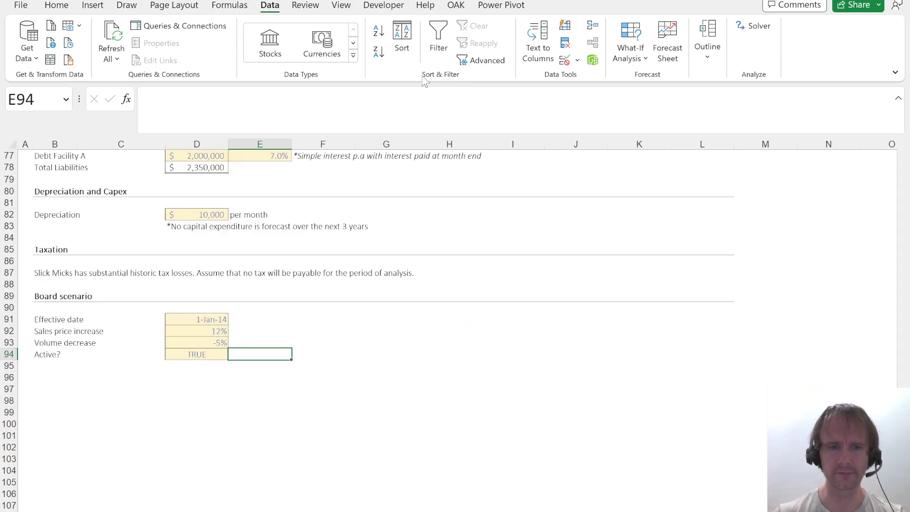
# Trace the dependents of actual unit sales in H14 on the forecast sheet.
pyautogui.hotkey('ctrl', 'pagedown')
pyautogui.hotkey('ctrl', 'Left')
pyautogui.hotkey('ctrl', 'Right')
pyautogui.press('Down')
pyautogui.hotkey('alt', 'm')
pyautogui.press('d')
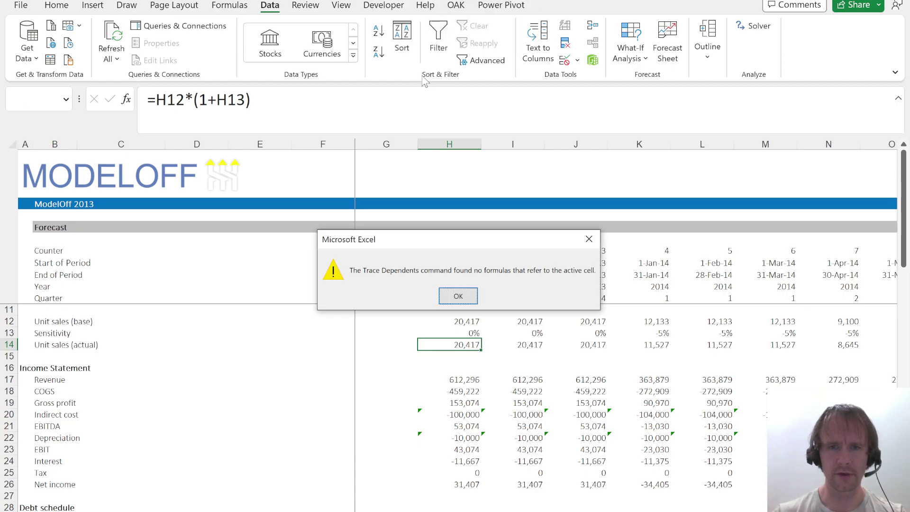
pyautogui.press('Return')
# Base the Revenue formula on actual unit sales, =H14*A!$E$23 in H17, and fill it across all forecast months.
pyautogui.press('Down')
pyautogui.press('Down')
pyautogui.press('Down')
pyautogui.press('F2')
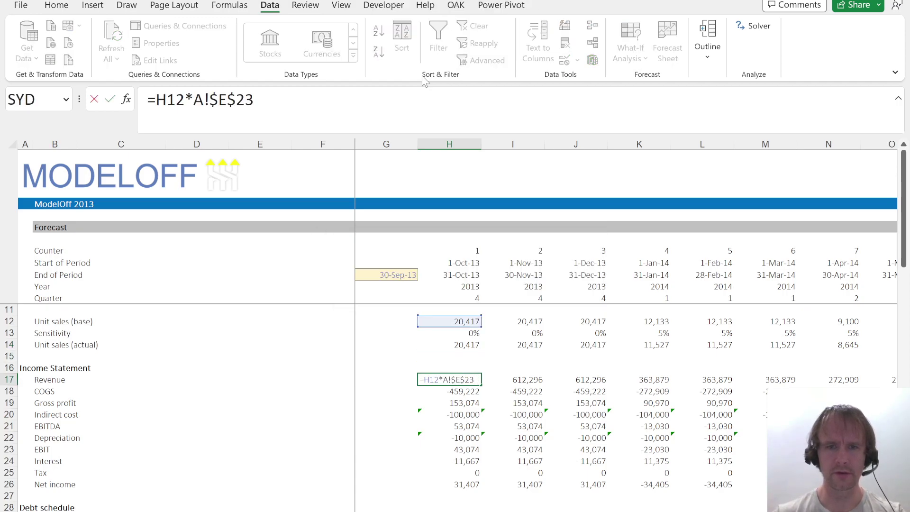
pyautogui.click(462, 344)
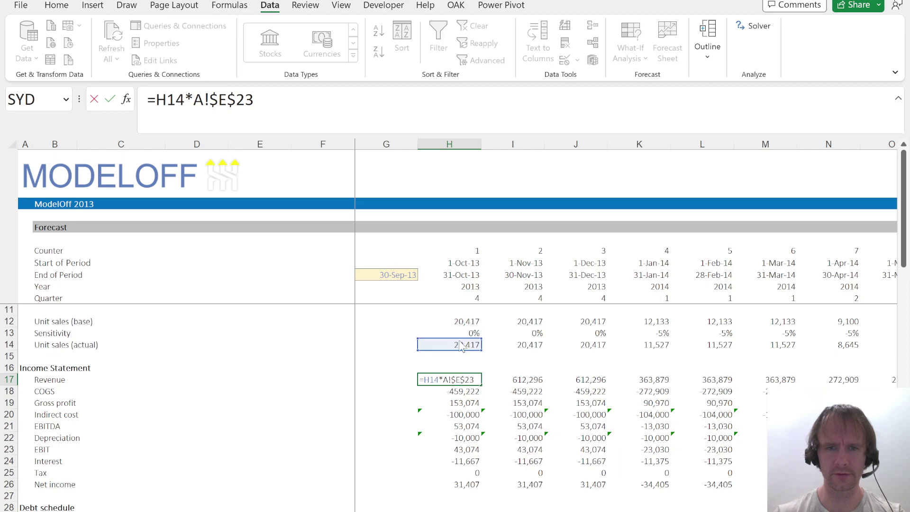
pyautogui.press('Return')
# Base the COGS formula on actual unit sales, =-H14*A!$E$25 in H18, and fill it across all forecast months.
pyautogui.press('Down')
pyautogui.press('F2')
pyautogui.press('Escape')
pyautogui.press('Up')
pyautogui.press('F2')
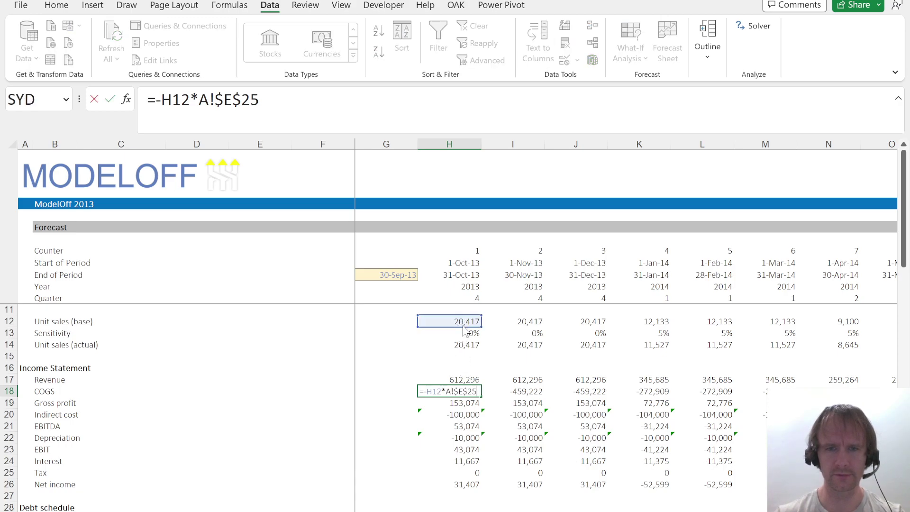
pyautogui.click(460, 344)
pyautogui.hotkey('ctrl', 'Return')
pyautogui.hotkey('ctrl', 'shift', 'Right')
pyautogui.hotkey('ctrl', 'r')
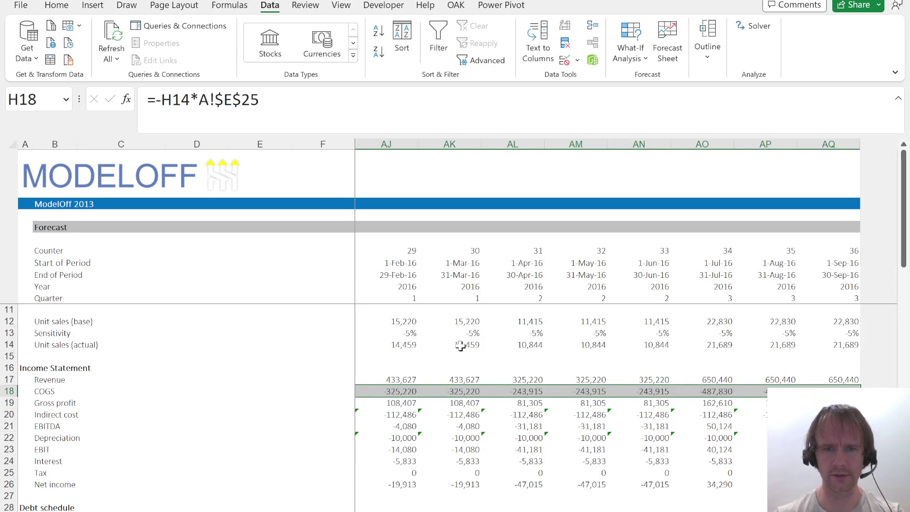
# Review the base unit sales, Sensitivity and actual unit sales formulas in the first forecast month.
pyautogui.hotkey('ctrl', 'shift', 'Left')
pyautogui.press('Up')
pyautogui.press('Up')
pyautogui.press('Up')
pyautogui.press('Up')
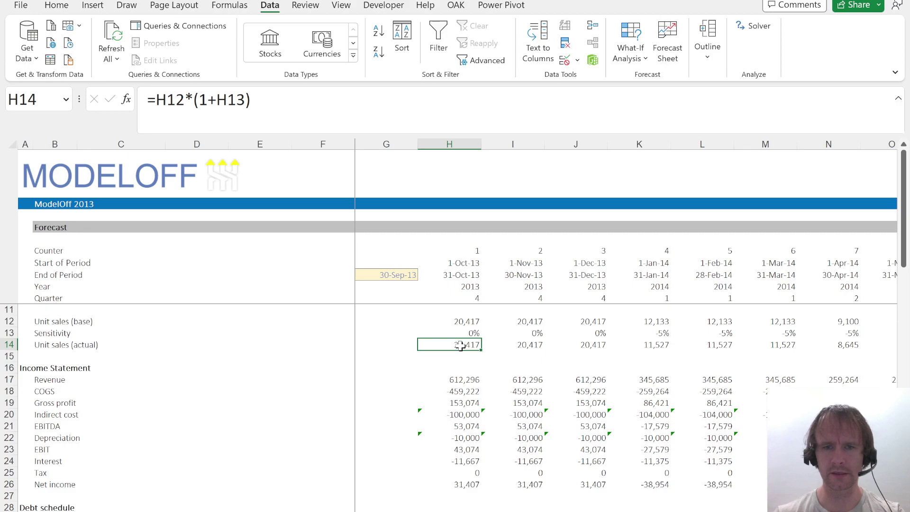
pyautogui.press('Up')
pyautogui.press('Up')
pyautogui.press('Down')
pyautogui.press('Down')
pyautogui.press('Down')
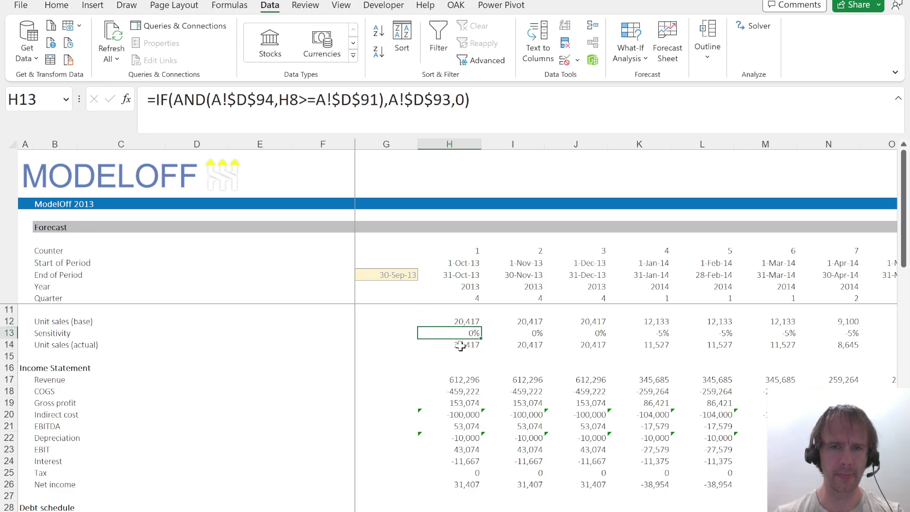
pyautogui.press('Left')
pyautogui.press('Up')
pyautogui.press('Down')
pyautogui.press('Left')
pyautogui.press('Left')
pyautogui.press('Left')
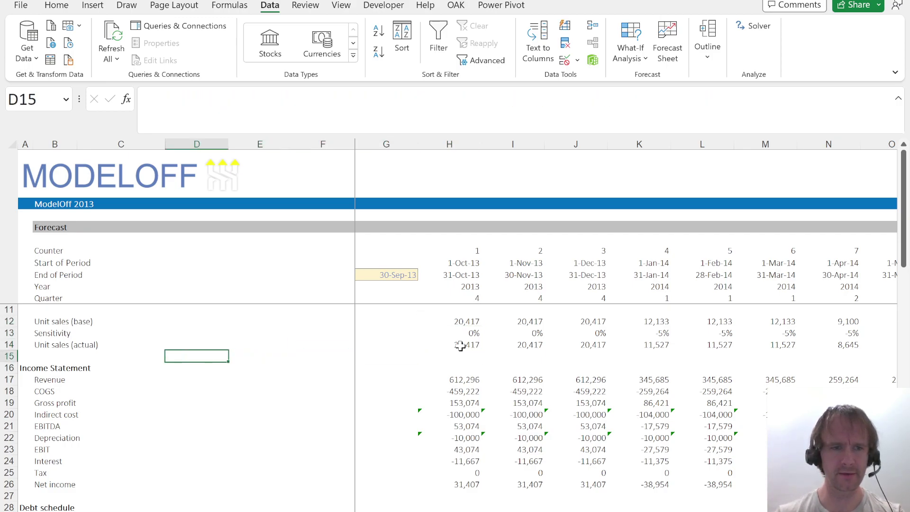
# Rename the Sensitivity label in B13 as Volume sensitivity.
pyautogui.press('Left')
pyautogui.press('Left')
pyautogui.press('Up')
pyautogui.press('Up')
pyautogui.press('F2')
pyautogui.press('Home')
pyautogui.press('Delete')
pyautogui.write('Volume s')
pyautogui.press('Return')
# Insert two rows above the Income Statement and label B16 as Price sensitivity.
pyautogui.press('Down')
pyautogui.hotkey('alt', 'i')
pyautogui.press('r')
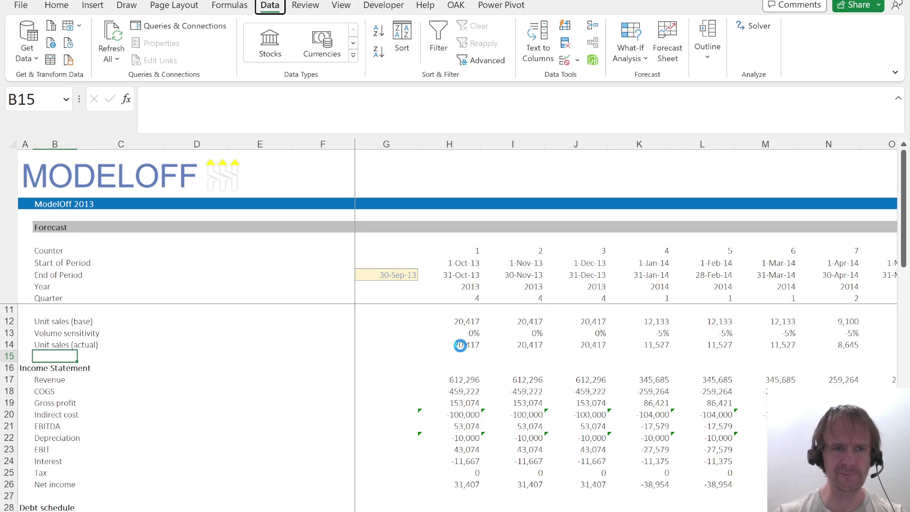
pyautogui.write('Price')
pyautogui.press('Return')
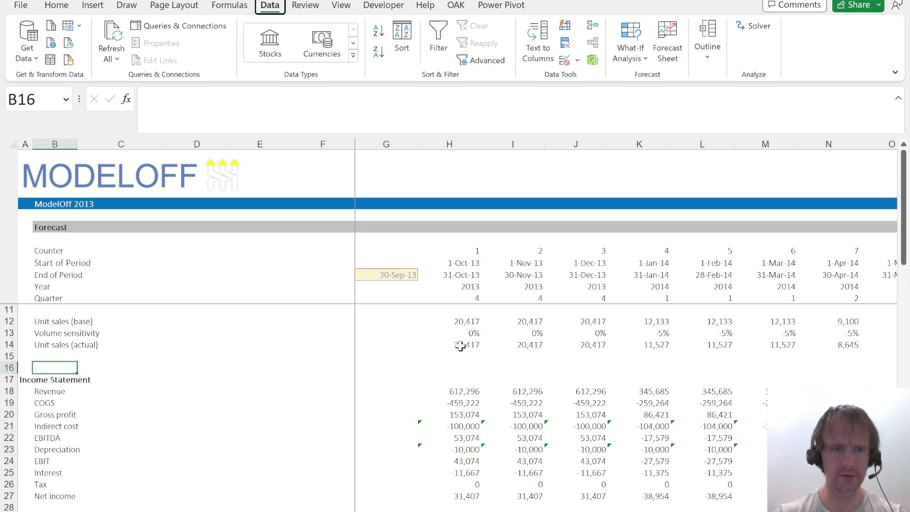
pyautogui.hotkey('alt', 'i')
pyautogui.write('rPrice sensitvity')
pyautogui.press('Return')
# Copy the exact Volume sensitivity formula from H13, =IF(AND(A!$D$94,H8>=A!$D$91),A!$D$93,0), into Price sensitivity in H16.
pyautogui.press('Up')
pyautogui.press('Up')
pyautogui.press('Up')
pyautogui.press('Up')
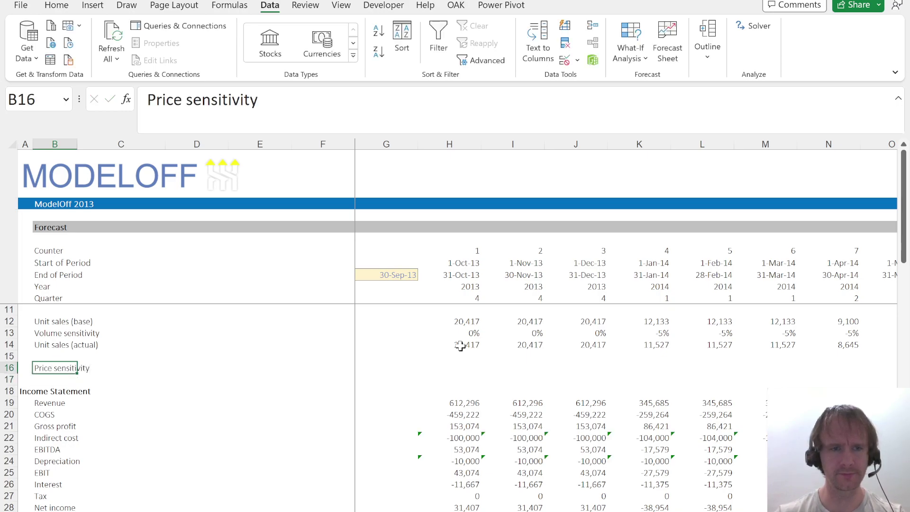
pyautogui.hotkey('ctrl', 'Right')
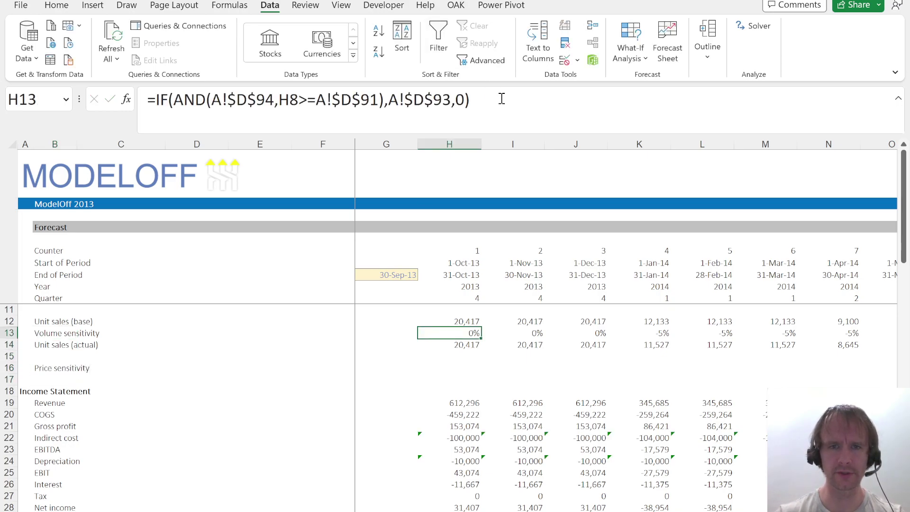
pyautogui.hotkey('ctrl', 'c')
pyautogui.press('Down')
pyautogui.press('Down')
pyautogui.press('Down')
pyautogui.hotkey('ctrl', 'v')
pyautogui.press('Up')
pyautogui.press('Up')
pyautogui.press('Up')
pyautogui.moveTo(501, 98); pyautogui.dragTo(38, 46)
pyautogui.press('Escape')
pyautogui.press('Down')
pyautogui.press('Down')
pyautogui.press('Down')
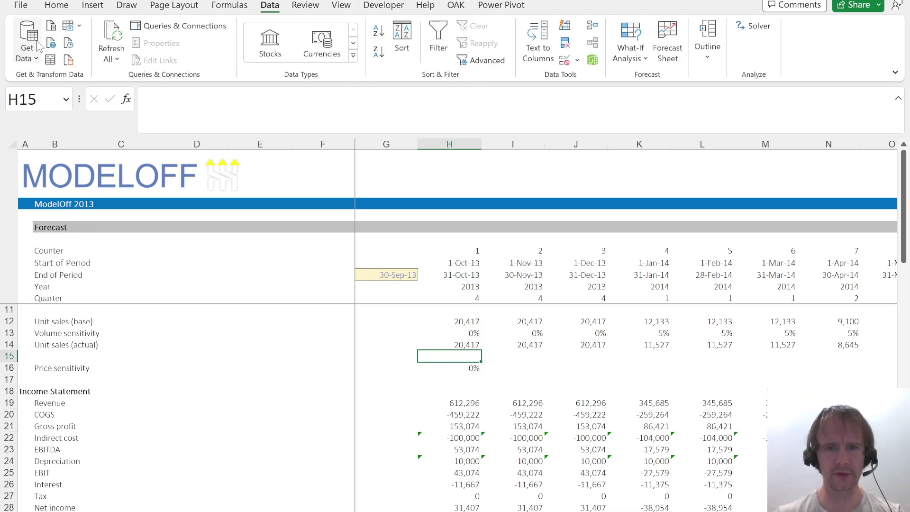
pyautogui.moveTo(503, 103); pyautogui.dragTo(78, 82)
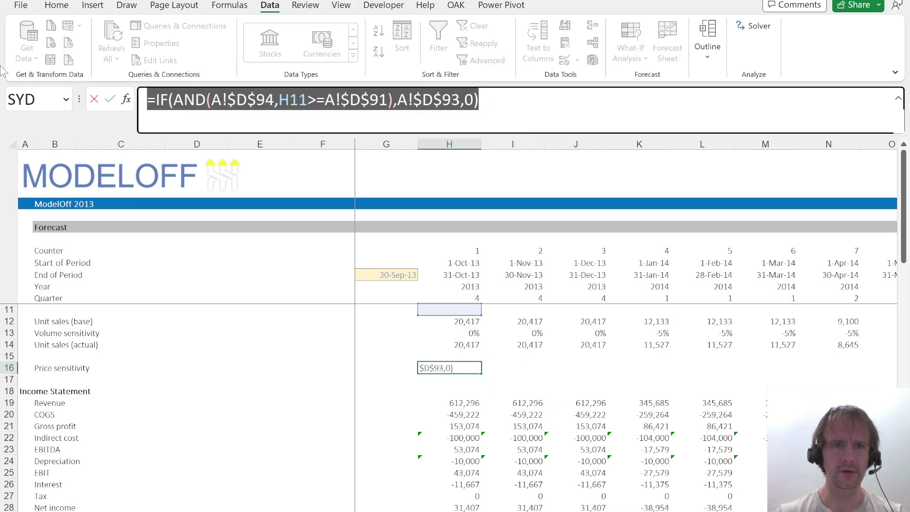
pyautogui.hotkey('ctrl', 'v')
# Point the H16 formula at the sales price increase, A!$D$92, instead of the volume decrease and fill it across all forecast months.
pyautogui.doubleClick(433, 103)
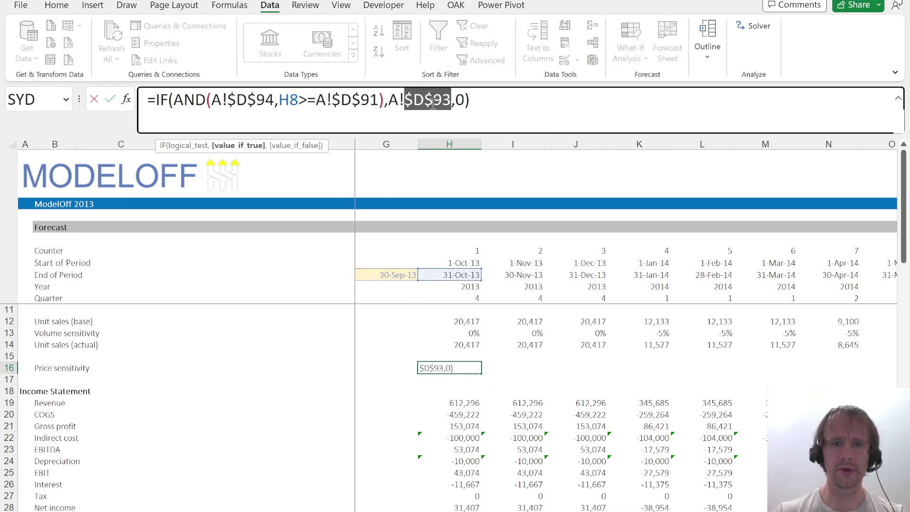
pyautogui.press('BackSpace')
pyautogui.press('BackSpace')
pyautogui.press('BackSpace')
pyautogui.hotkey('ctrl', 'pageup')
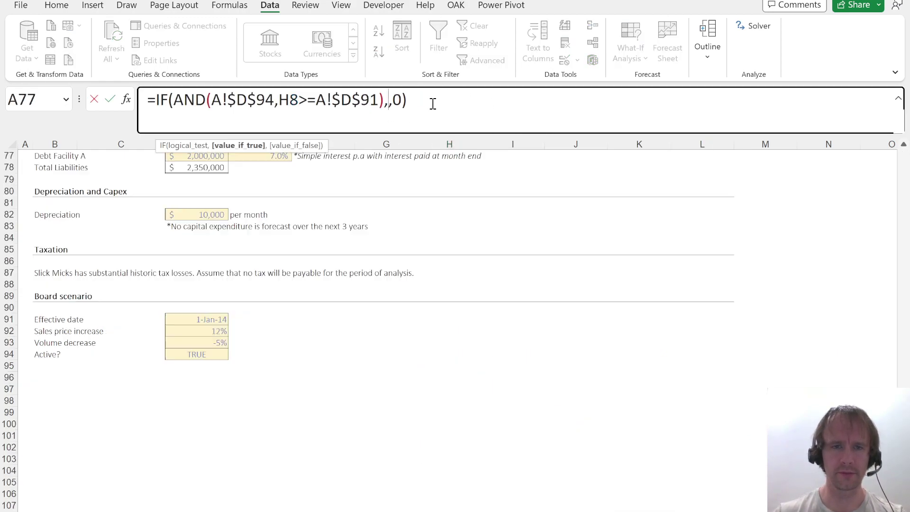
pyautogui.click(199, 333)
pyautogui.press('F4')
pyautogui.press('Return')
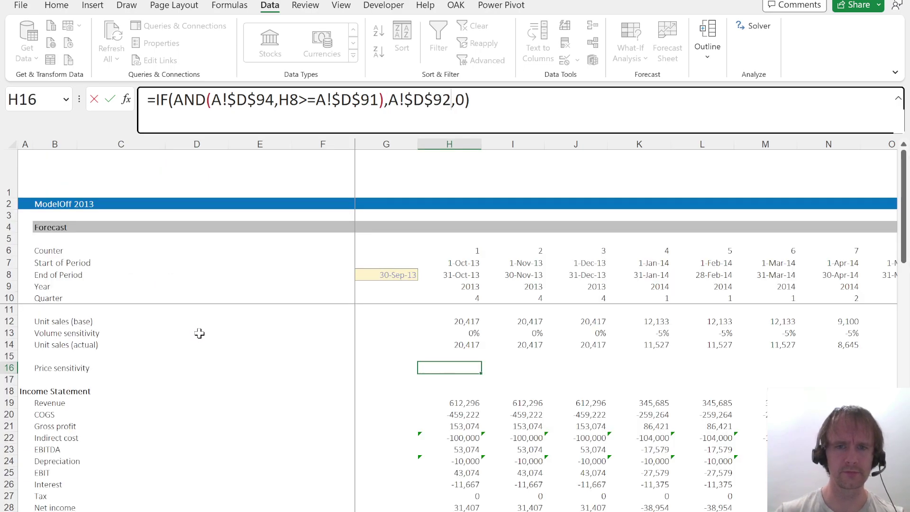
pyautogui.hscroll(10, 199, 333)
pyautogui.hscroll(-10, 199, 333)
# Apply the price sensitivity to Revenue in H19 with =H14*A!$E$23*(1+H16).
pyautogui.press('Down')
pyautogui.press('Down')
pyautogui.press('Down')
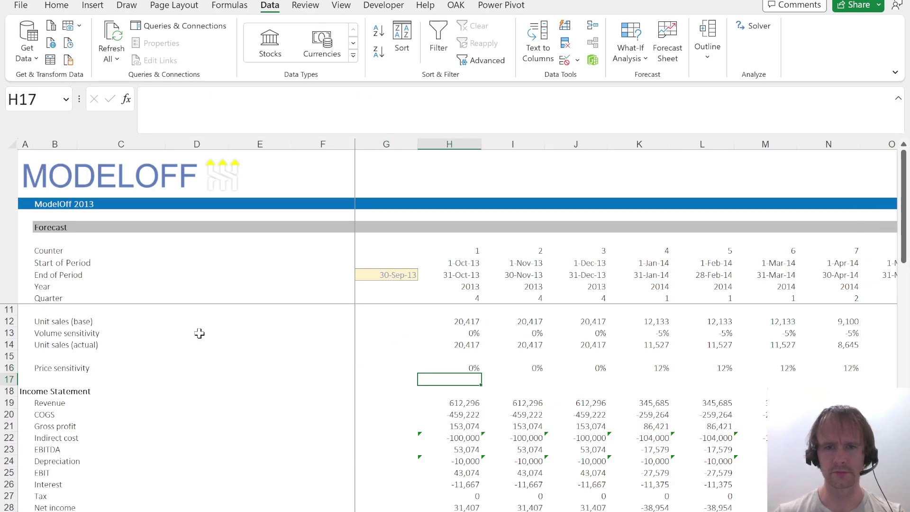
pyautogui.click(192, 100)
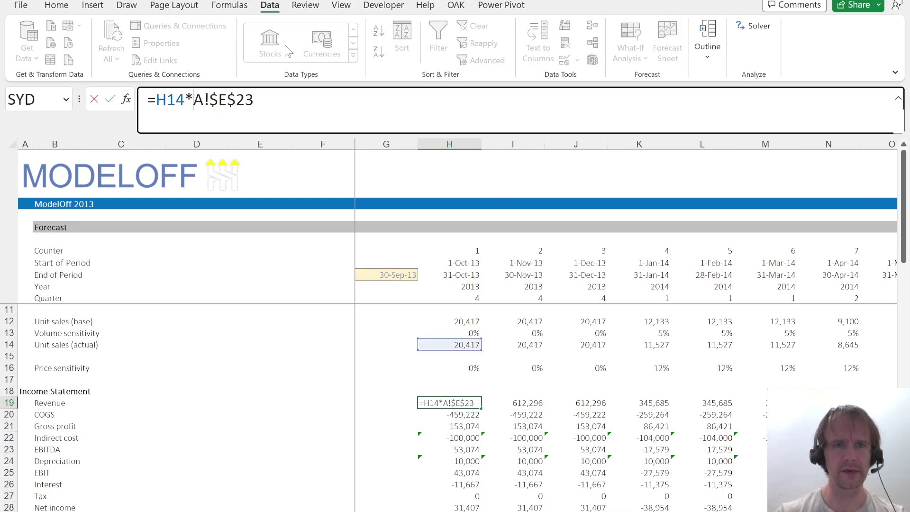
pyautogui.write('(')
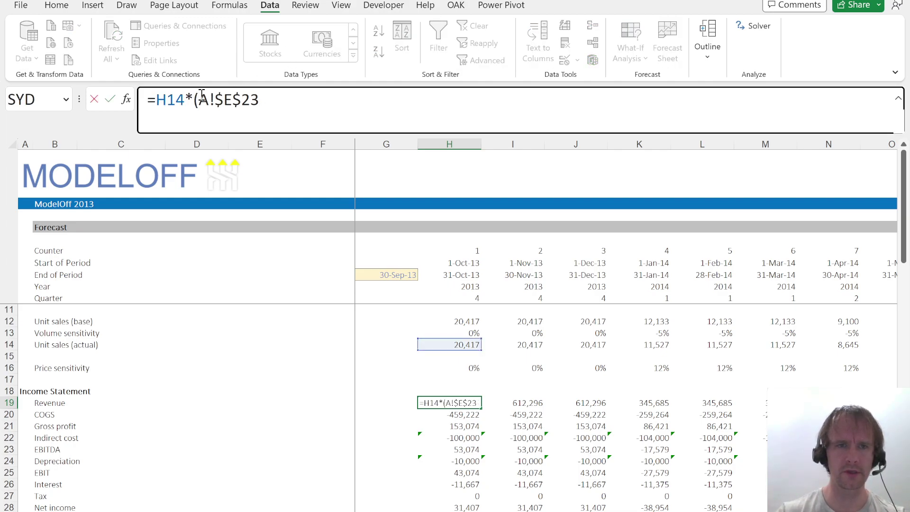
pyautogui.press('BackSpace')
pyautogui.click(281, 101)
pyautogui.write('*(1+')
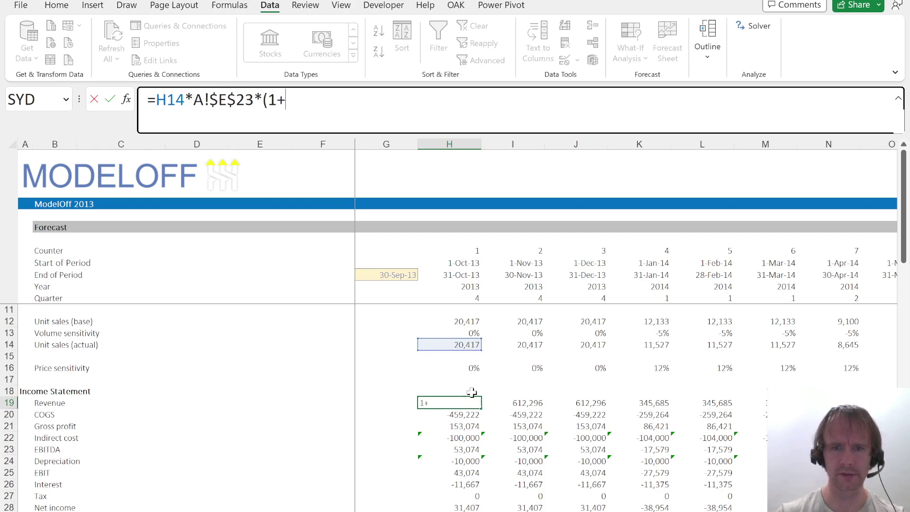
pyautogui.click(462, 368)
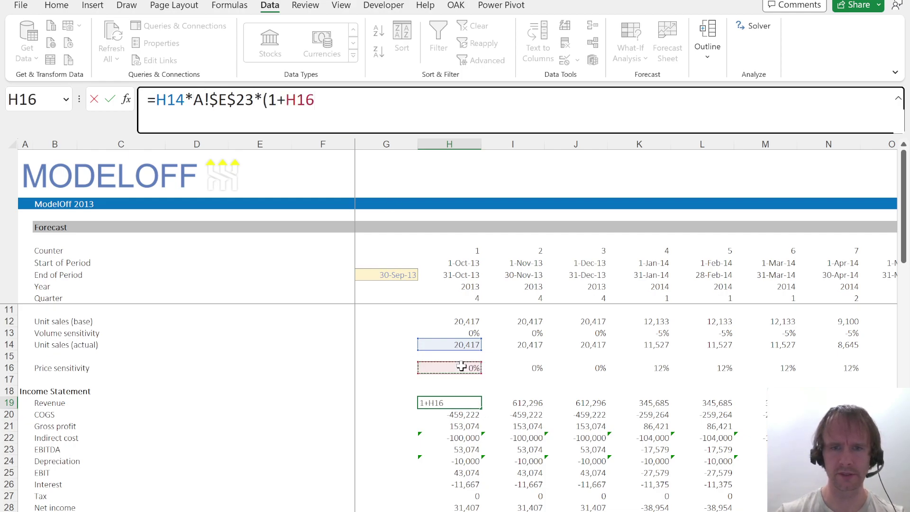
pyautogui.write(')')
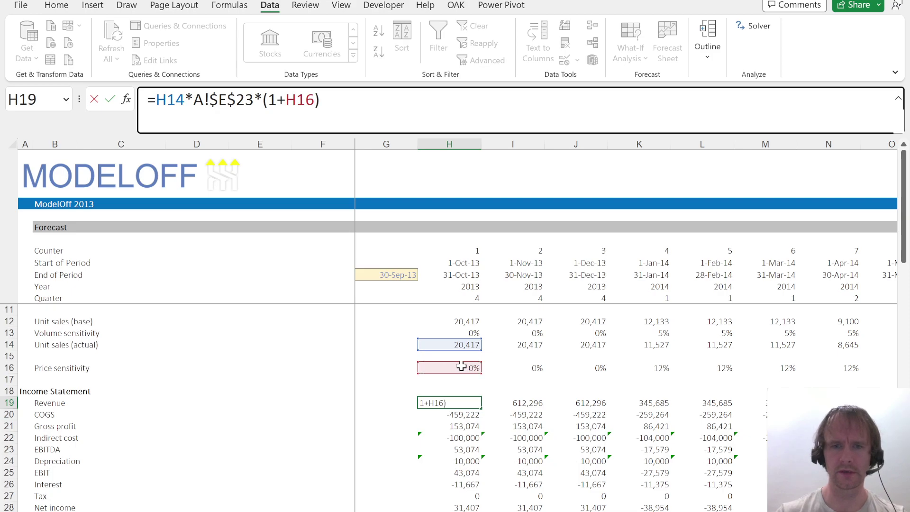
pyautogui.hotkey('ctrl', 'Return')
# Set the board scenario's Active? input to FALSE and return to the forecast.
pyautogui.hotkey('ctrl', 'pageup')
pyautogui.press('Left')
pyautogui.hotkey('alt', 'Down')
pyautogui.press('Down')
pyautogui.press('Return')
pyautogui.hotkey('ctrl', 'pagedown')
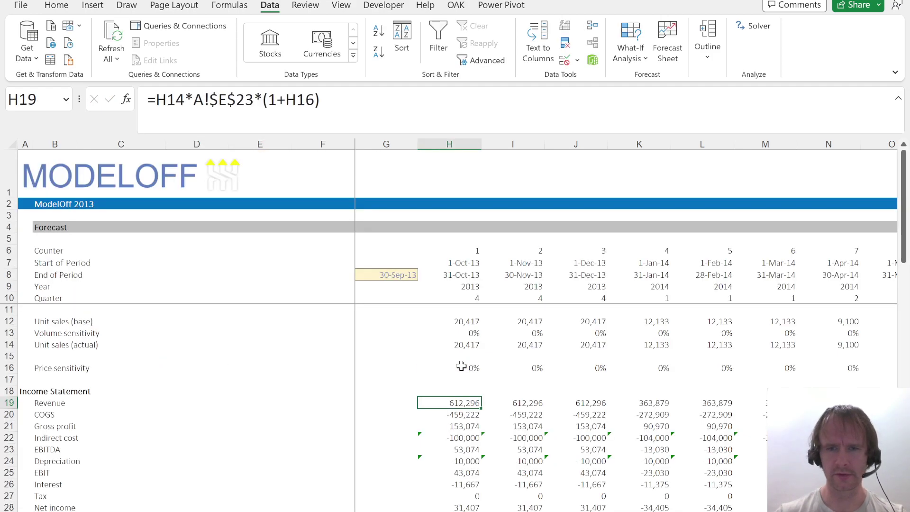
# Fill the Revenue formula in row 19 across all forecast months.
pyautogui.hotkey('shift', 'Right')
pyautogui.hotkey('shift', 'Right')
pyautogui.hotkey('shift', 'Right')
pyautogui.hotkey('shift', 'Right')
pyautogui.hotkey('ctrl', 'shift', 'Right')
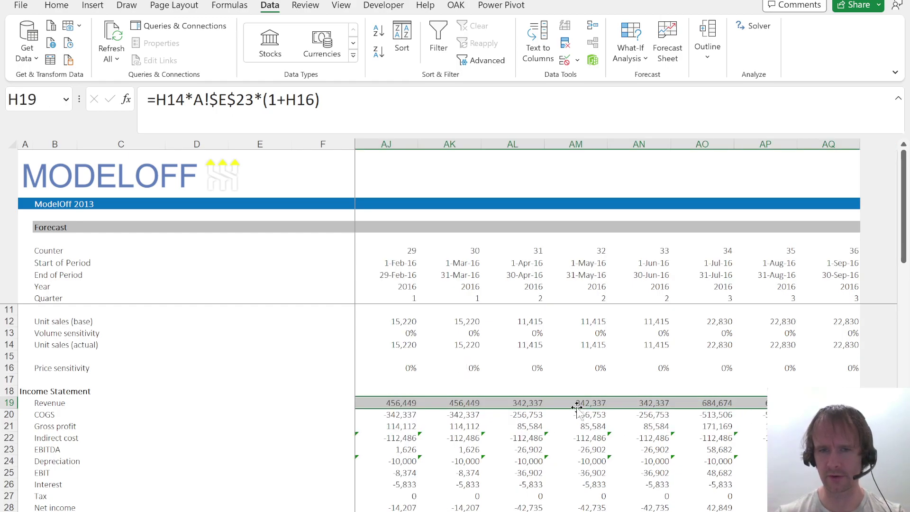
pyautogui.press('Left')
# Set the board scenario's Active? input to TRUE and return to the forecast.
pyautogui.hotkey('ctrl', 'pageup')
pyautogui.hotkey('alt', 'Down')
pyautogui.press('Up')
pyautogui.press('Return')
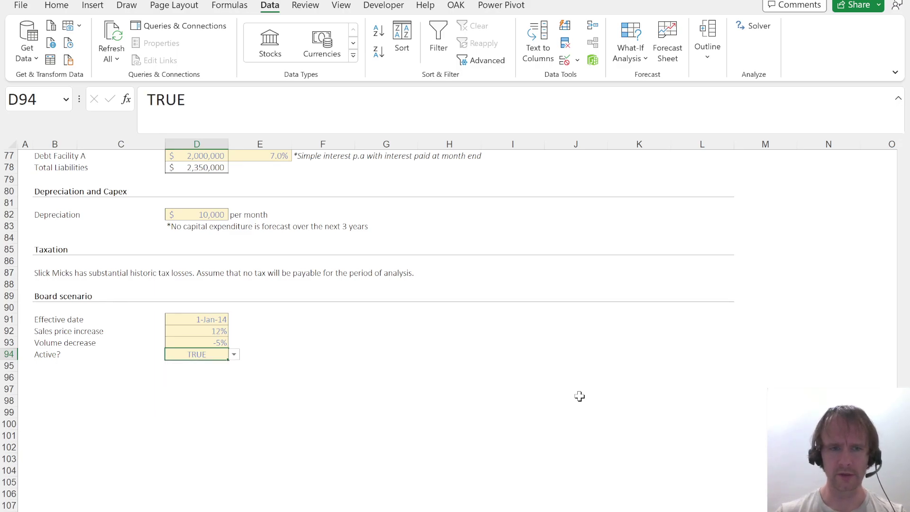
pyautogui.hotkey('ctrl', 'pagedown')
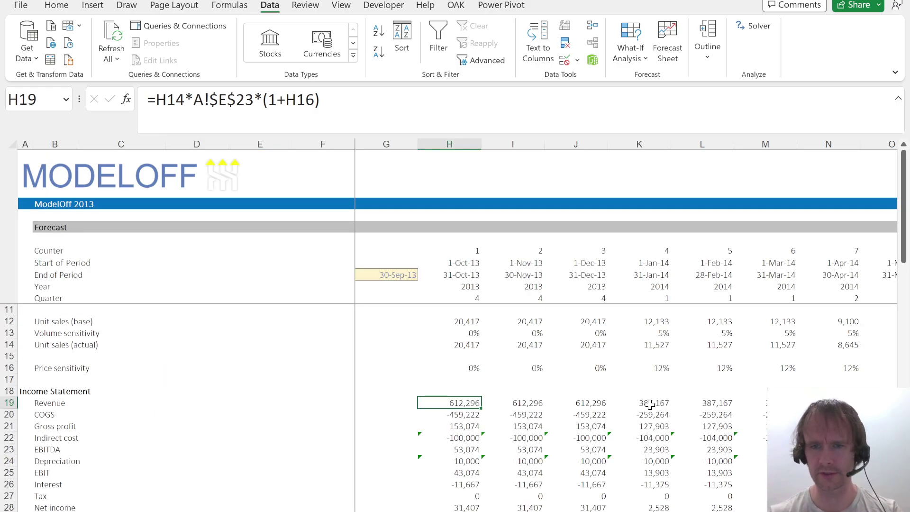
# Paste the scenario revenues from K19:N19 as values into the row above, starting in K18, for comparison.
pyautogui.click(650, 404)
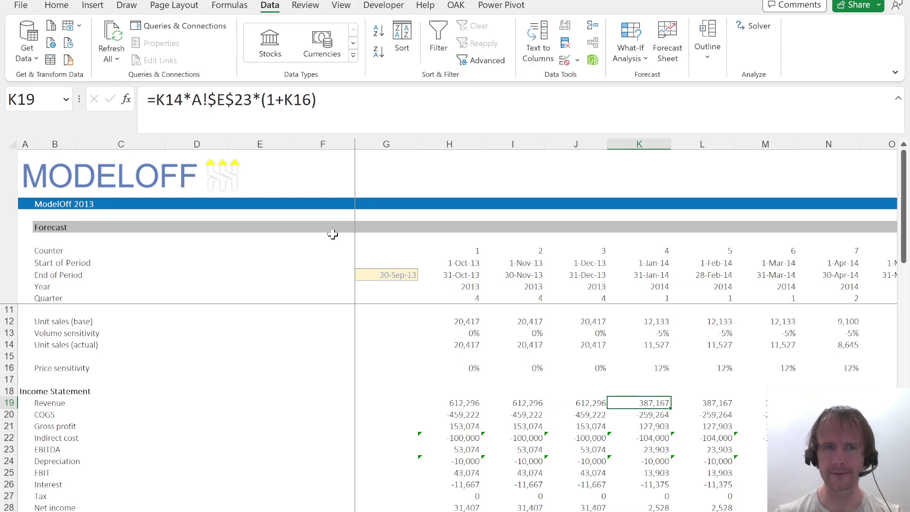
pyautogui.press('alt')
pyautogui.press('t')
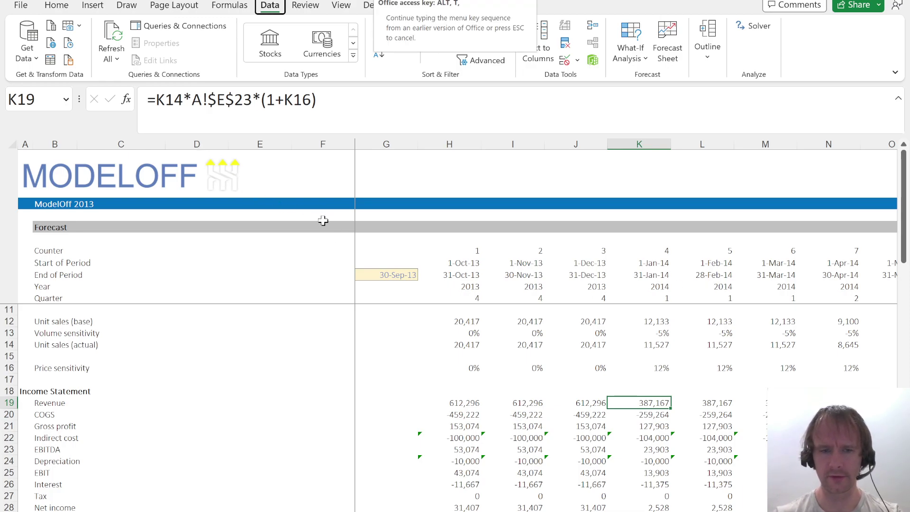
pyautogui.press('Escape')
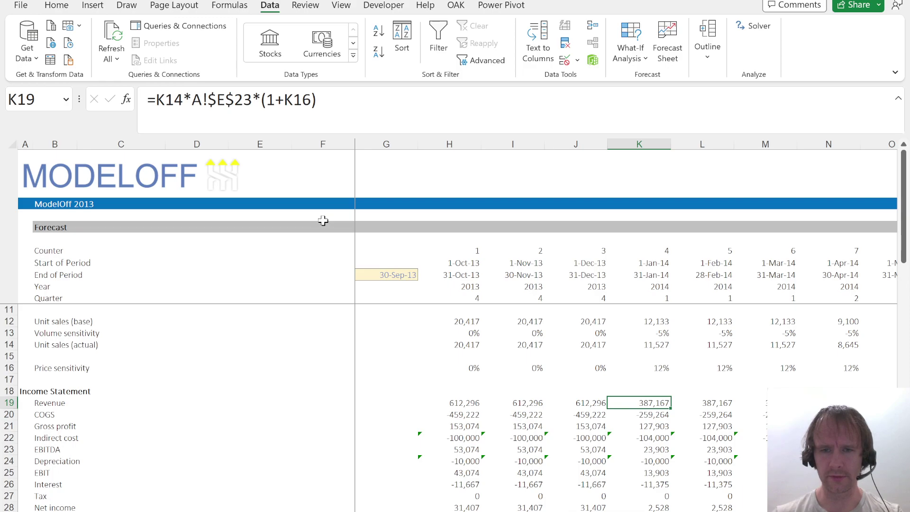
pyautogui.hotkey('shift', 'Right')
pyautogui.hotkey('shift', 'Right')
pyautogui.hotkey('shift', 'Right')
pyautogui.hotkey('ctrl', 'c')
pyautogui.press('Up')
pyautogui.press('alt')
pyautogui.press('e')
pyautogui.press('s')
pyautogui.press('v')
pyautogui.press('Return')
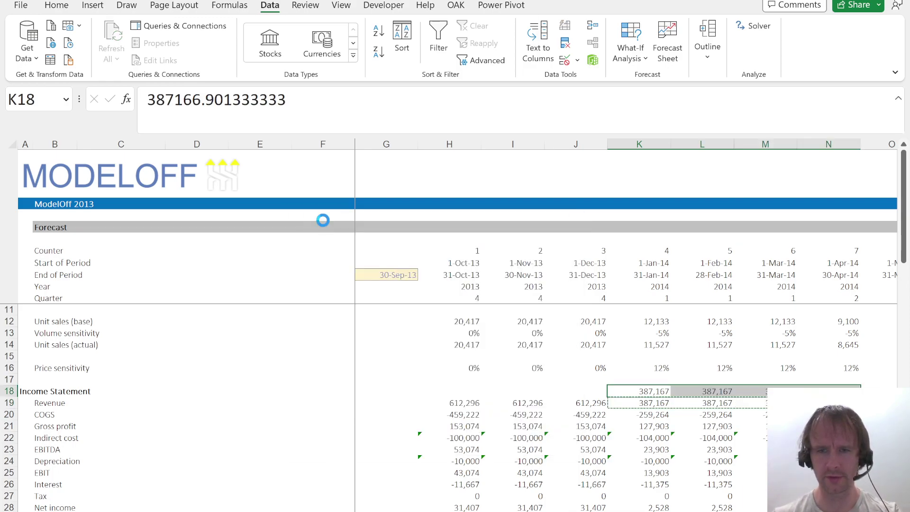
# Switch the board scenario off by setting Active? to FALSE, then go back to the January 2014 revenue in K19.
pyautogui.hotkey('ctrl', 'pageup')
pyautogui.hotkey('alt', 'Down')
pyautogui.press('Down')
pyautogui.press('Return')
pyautogui.hotkey('ctrl', 'pagedown')
pyautogui.press('Down')
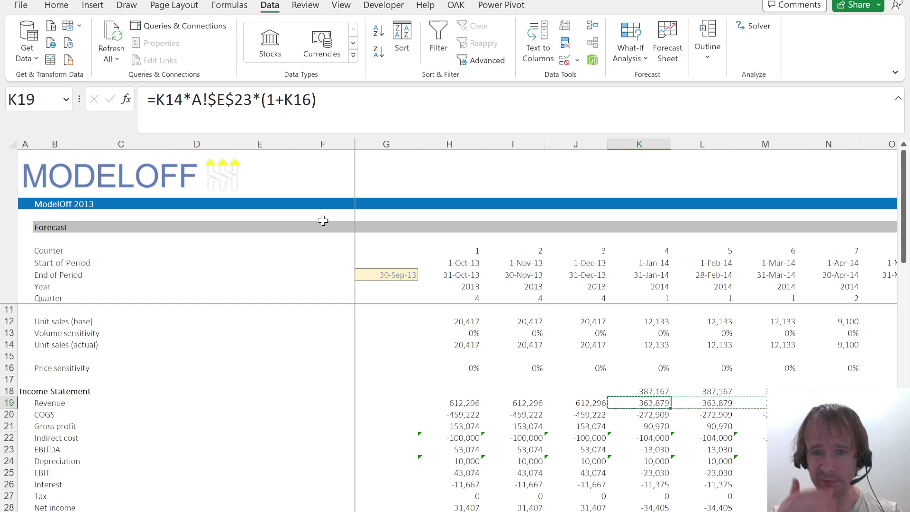
# Calculate the scenario's percentage effect on January 2014 revenue in K17 with =K18/K19-1.
pyautogui.press('Up')
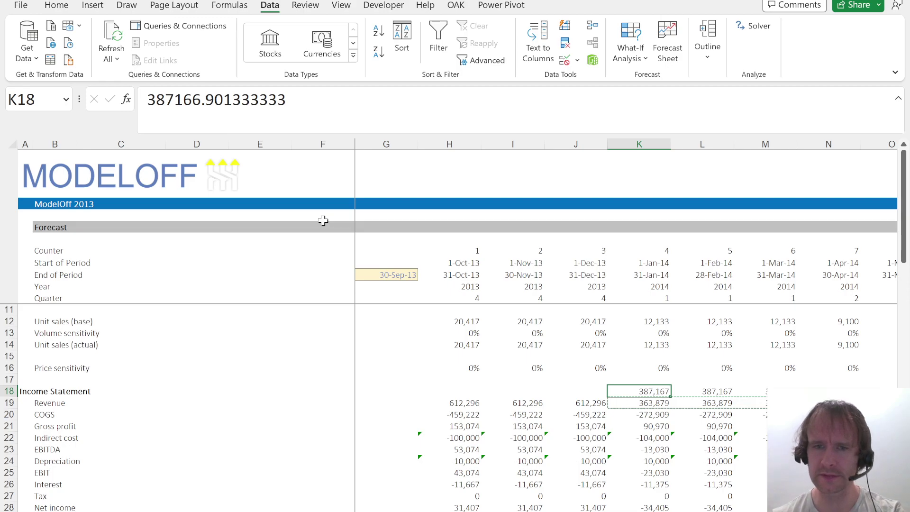
pyautogui.press('Up')
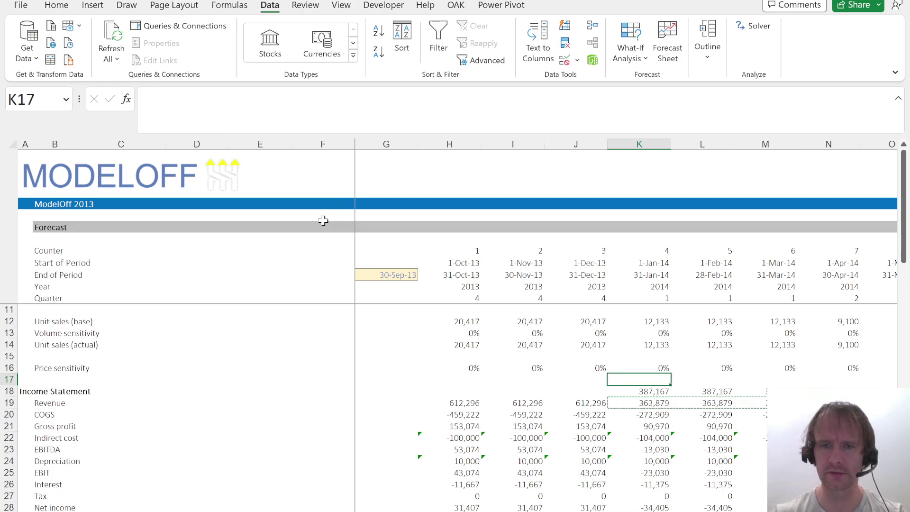
pyautogui.write('=')
pyautogui.press('Down')
pyautogui.write('/')
pyautogui.press('Down')
pyautogui.press('Down')
pyautogui.write('-1')
pyautogui.hotkey('ctrl', 'Return')
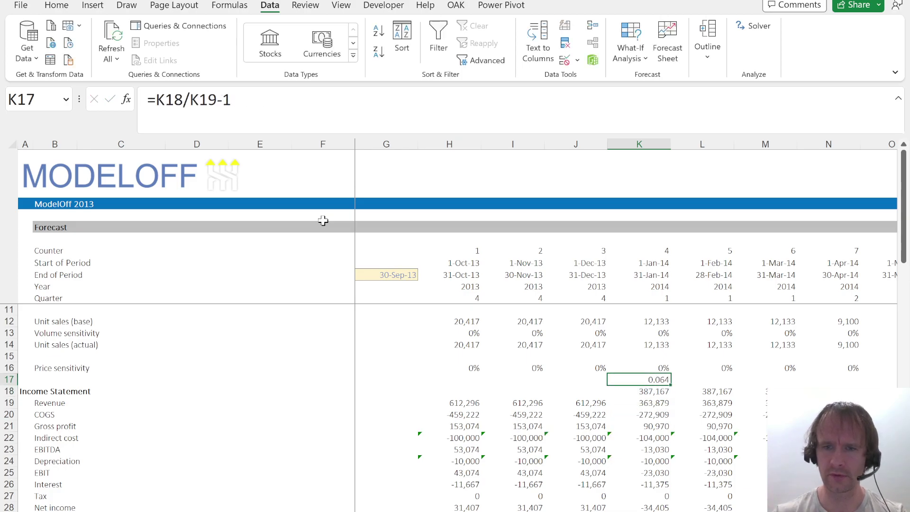
# Clear the temporary revenue comparison cells in rows 17 and 18, starting at column K.
pyautogui.hotkey('shift', 'Down')
pyautogui.hotkey('shift', 'Right')
pyautogui.hotkey('shift', 'Right')
pyautogui.hotkey('shift', 'Right')
pyautogui.hotkey('shift', 'Right')
pyautogui.hotkey('shift', 'Right')
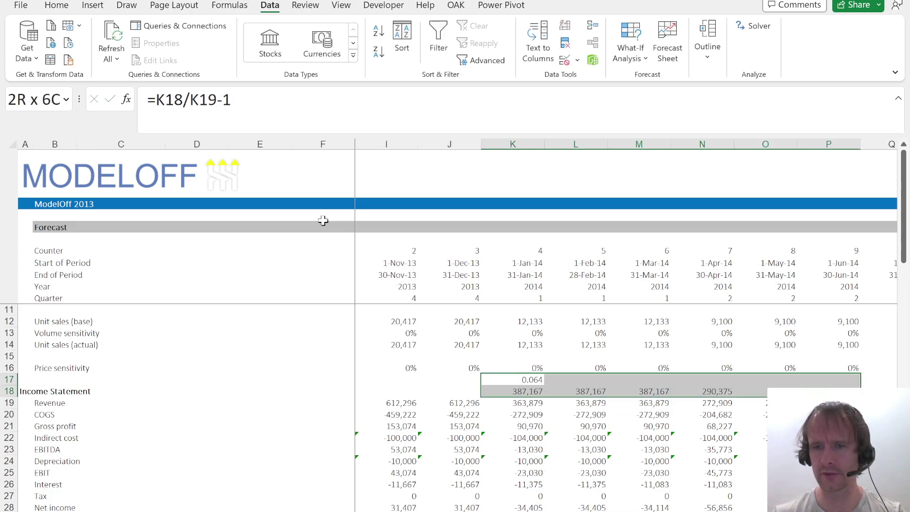
pyautogui.press('Delete')
pyautogui.press('Left')
pyautogui.press('Left')
pyautogui.press('Left')
pyautogui.press('Left')
pyautogui.press('Left')
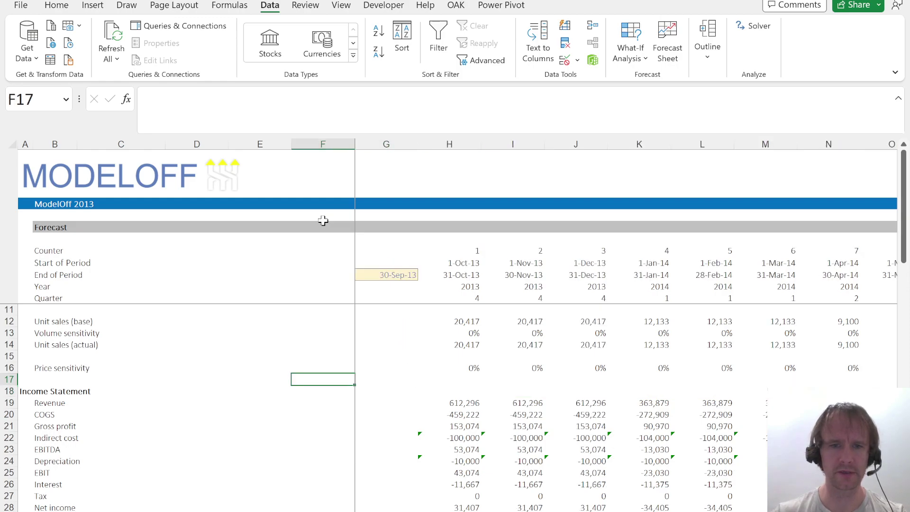
# Examine the closing cash balances in row 66 across the forecast months with the board scenario off.
pyautogui.press('Right')
pyautogui.press('Right')
pyautogui.press('Down')
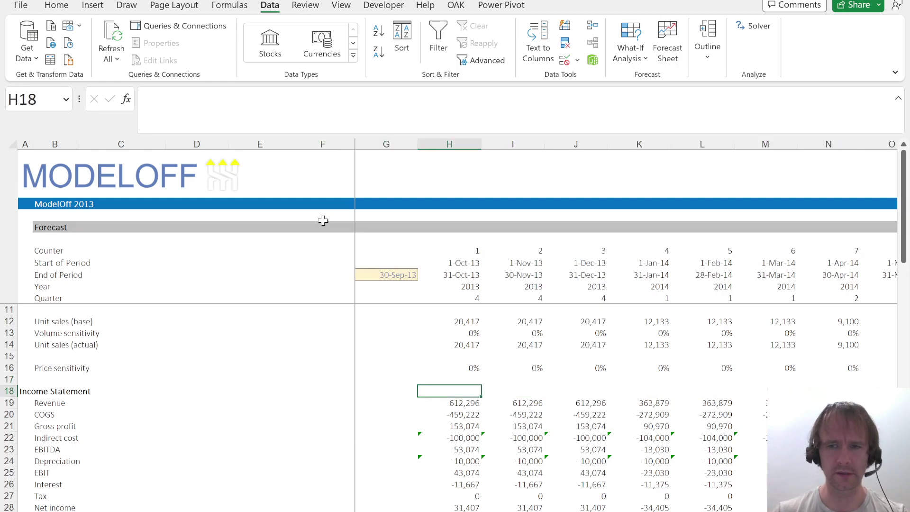
pyautogui.press('pagedown')
pyautogui.press('pagedown')
pyautogui.press('pagedown')
pyautogui.press('Up')
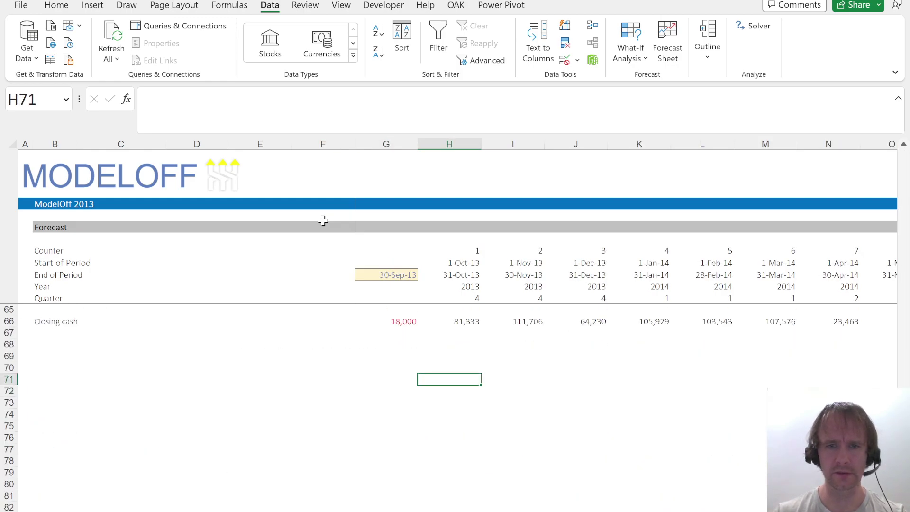
pyautogui.hotkey('ctrl', 'Up')
pyautogui.press('Right')
pyautogui.press('Right')
pyautogui.press('Right')
pyautogui.press('Right')
pyautogui.press('Right')
pyautogui.press('Right')
pyautogui.press('Right')
pyautogui.press('Right')
pyautogui.press('Right')
pyautogui.press('Right')
pyautogui.press('Right')
pyautogui.press('Right')
pyautogui.press('Right')
pyautogui.press('Right')
pyautogui.press('Right')
pyautogui.press('Right')
pyautogui.press('Right')
pyautogui.press('Right')
pyautogui.press('Right')
pyautogui.press('Right')
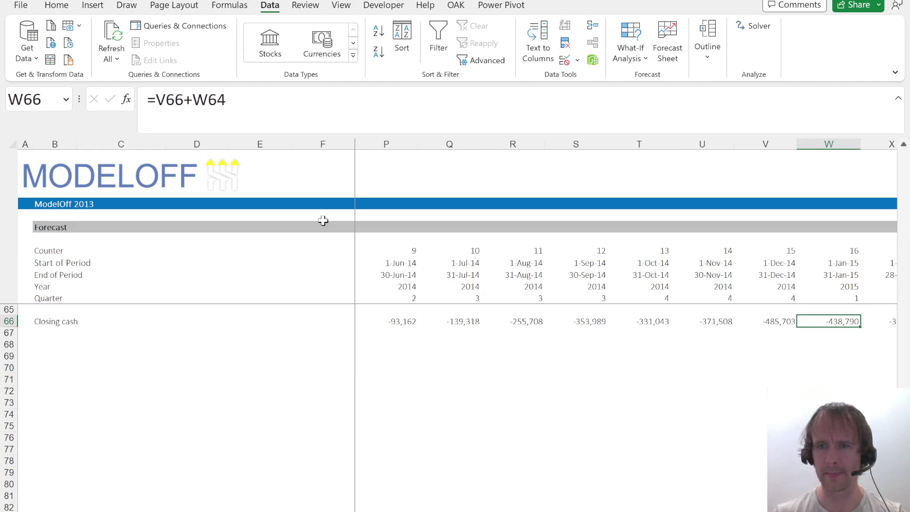
pyautogui.press('Right')
pyautogui.press('Right')
pyautogui.press('Right')
pyautogui.press('Right')
pyautogui.press('Right')
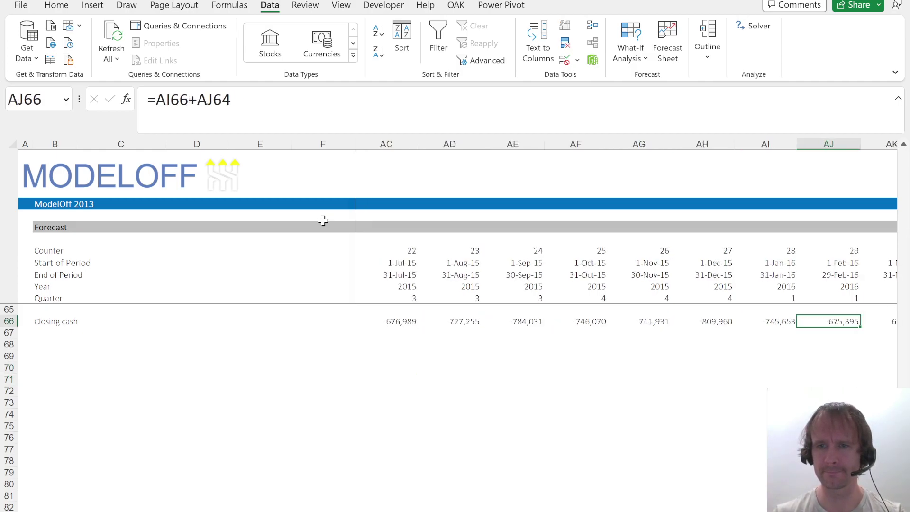
pyautogui.press('Left')
pyautogui.press('Left')
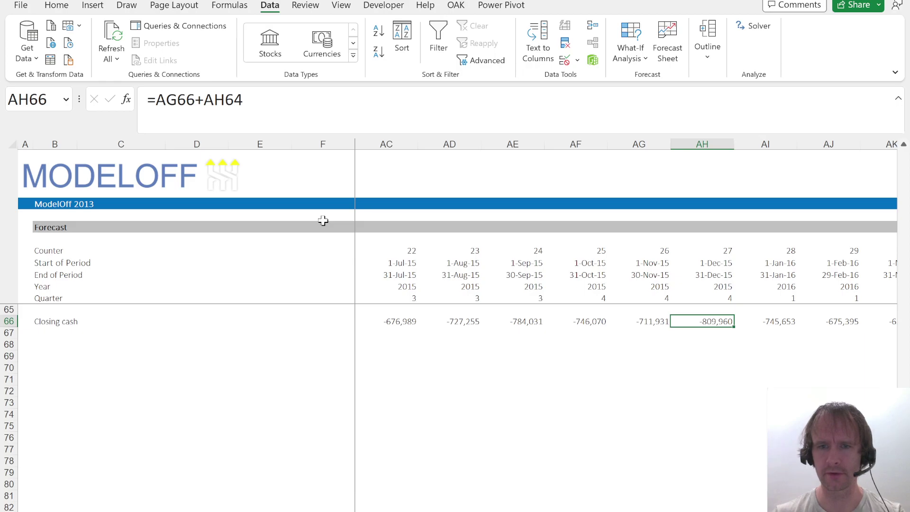
pyautogui.hotkey('ctrl', 'shift', 'Right')
pyautogui.hotkey('ctrl', 'pageup')
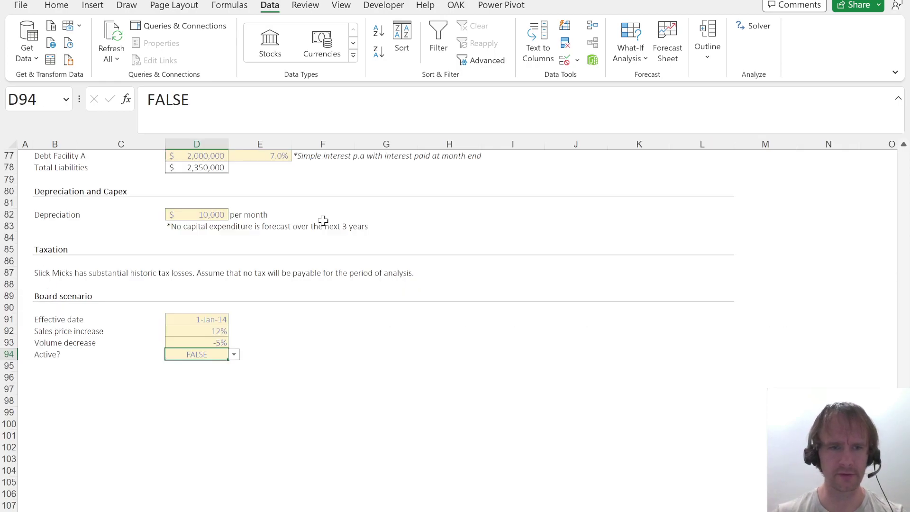
# Switch the board scenario on by setting Active? to TRUE, then check the December 2015 closing cash on the forecast sheet.
pyautogui.hotkey('alt', 'Down')
pyautogui.press('Up')
pyautogui.press('Return')
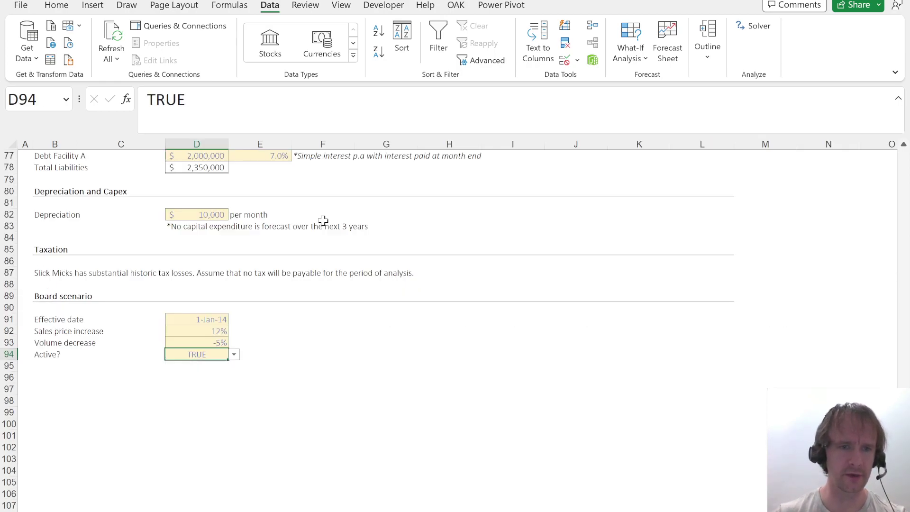
pyautogui.hotkey('ctrl', 'pagedown')
pyautogui.hotkey('shift', 'BackSpace')
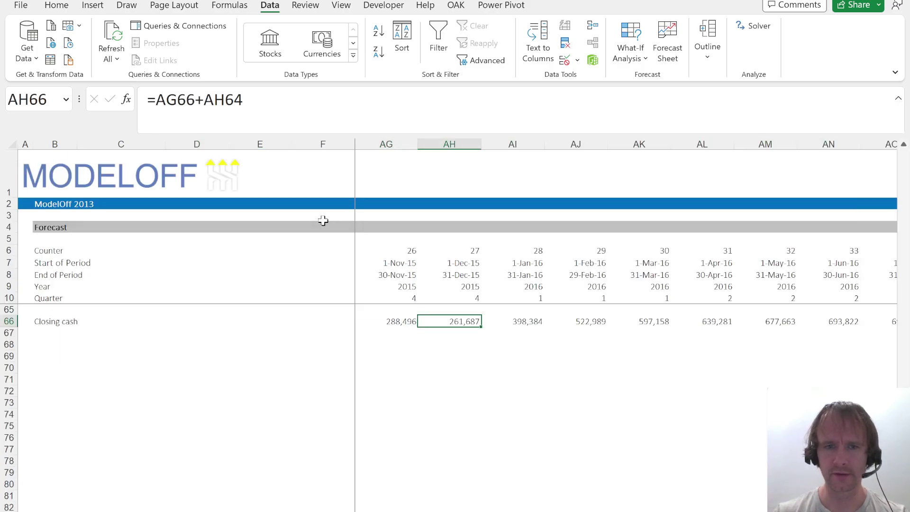
pyautogui.hotkey('ctrl', 'space')
pyautogui.hotkey('shift', 'BackSpace')
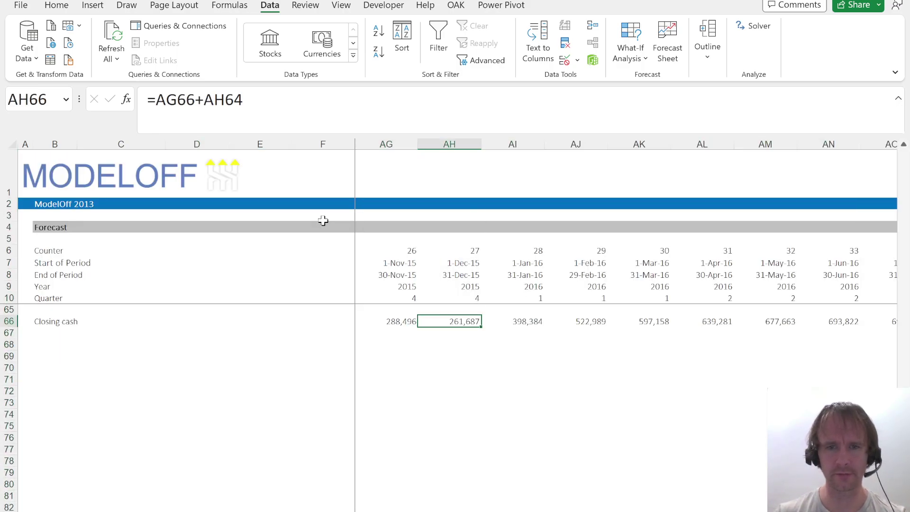
# Link the Question 9 answer in B11 to the December 2015 closing cash with =M!AH66.
pyautogui.hotkey('ctrl', 'pagedown')
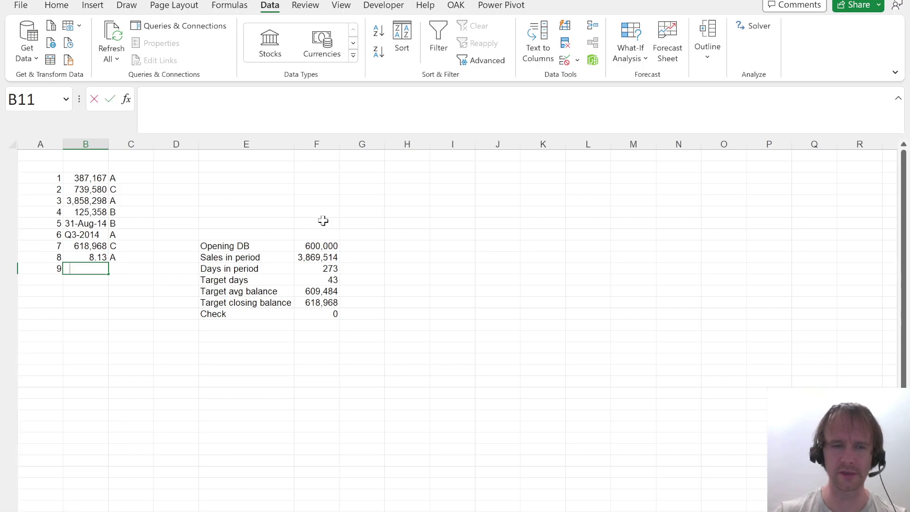
pyautogui.write('=')
pyautogui.hotkey('ctrl', 'pageup')
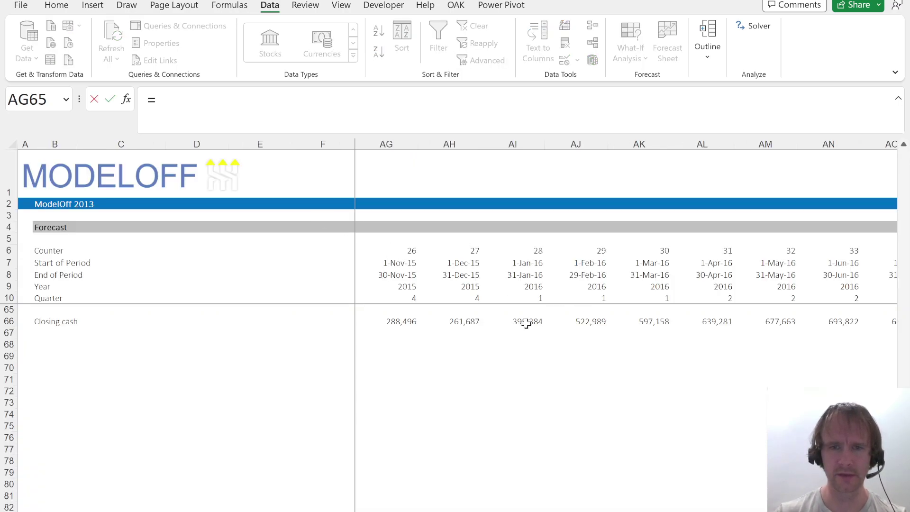
pyautogui.click(463, 319)
pyautogui.press('Return')
pyautogui.press('Up')
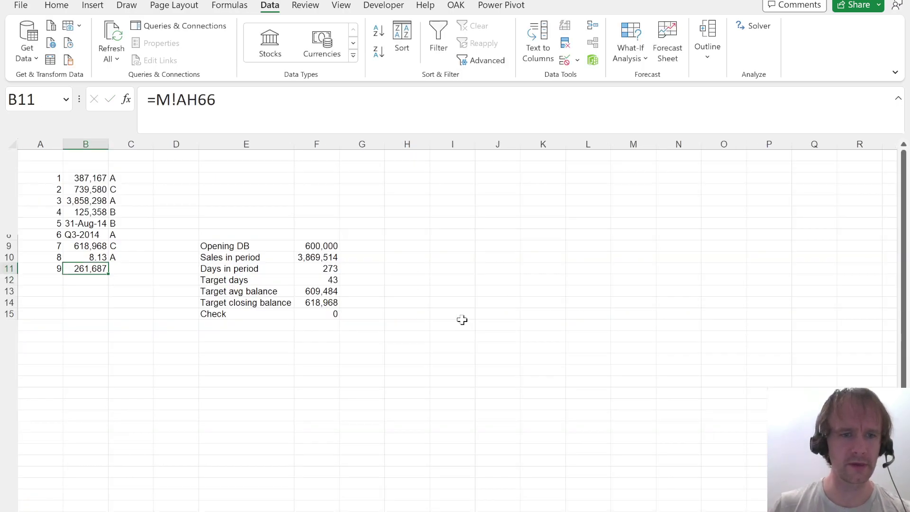
# Move the board scenario's Active? label and switch from B94:D94 of the inputs sheet to E18:G18 on the answers sheet.
pyautogui.hotkey('ctrl', 'pageup')
pyautogui.hotkey('ctrl', 'Left')
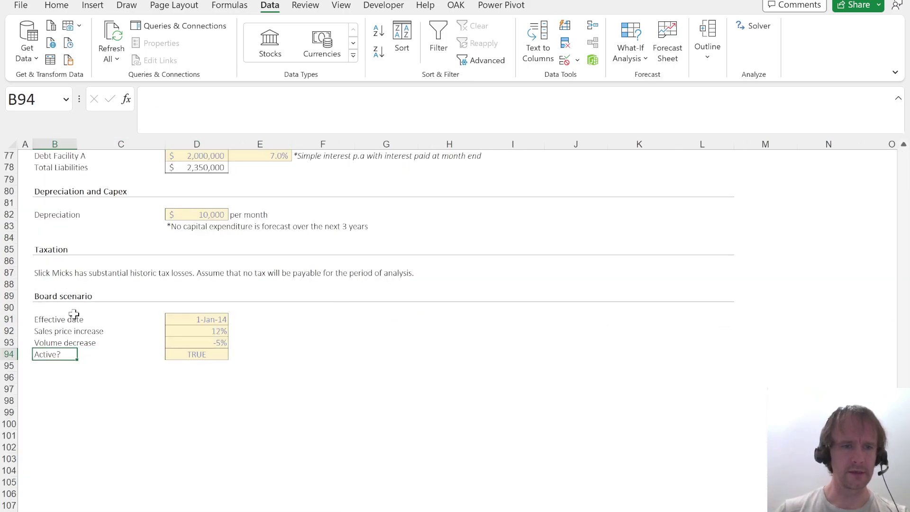
pyautogui.hotkey('shift', 'Right')
pyautogui.hotkey('shift', 'Right')
pyautogui.hotkey('ctrl', 'c')
pyautogui.hotkey('ctrl', 'pagedown')
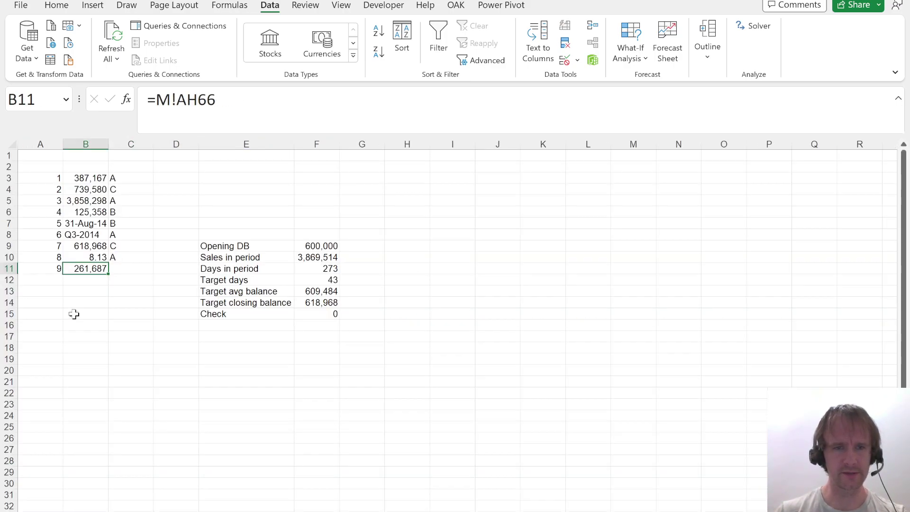
pyautogui.click(205, 345)
pyautogui.hotkey('ctrl', 'v')
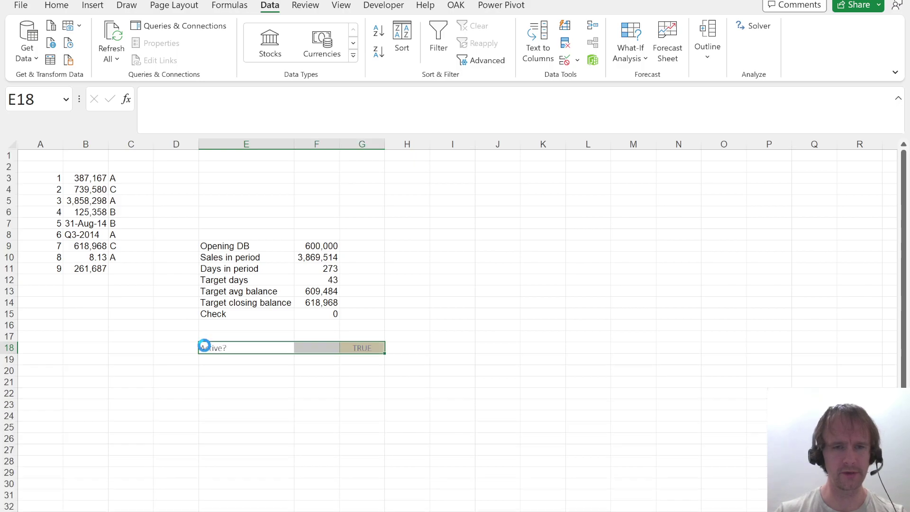
# Move the Active? switch from G18 to F18 so it sits directly beside its label.
pyautogui.press('Right')
pyautogui.press('Right')
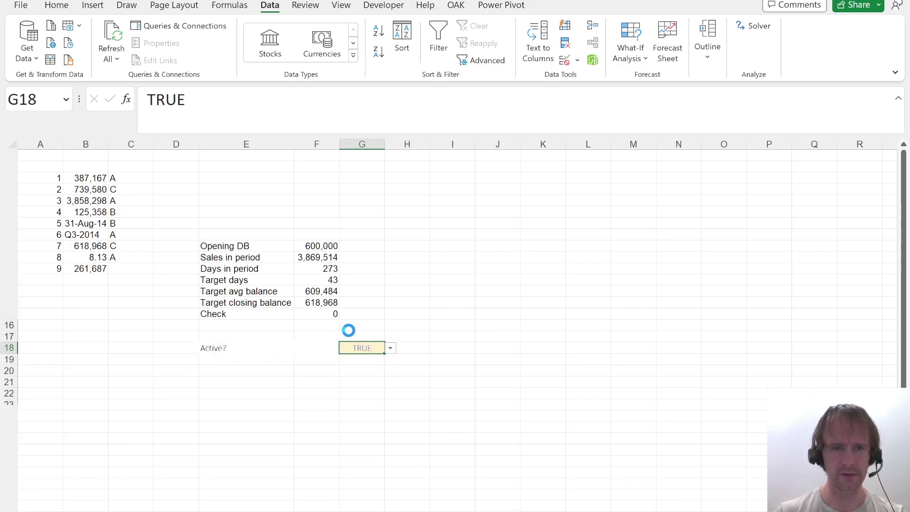
pyautogui.hotkey('ctrl', 'x')
pyautogui.press('Left')
pyautogui.hotkey('ctrl', 'v')
pyautogui.press('Left')
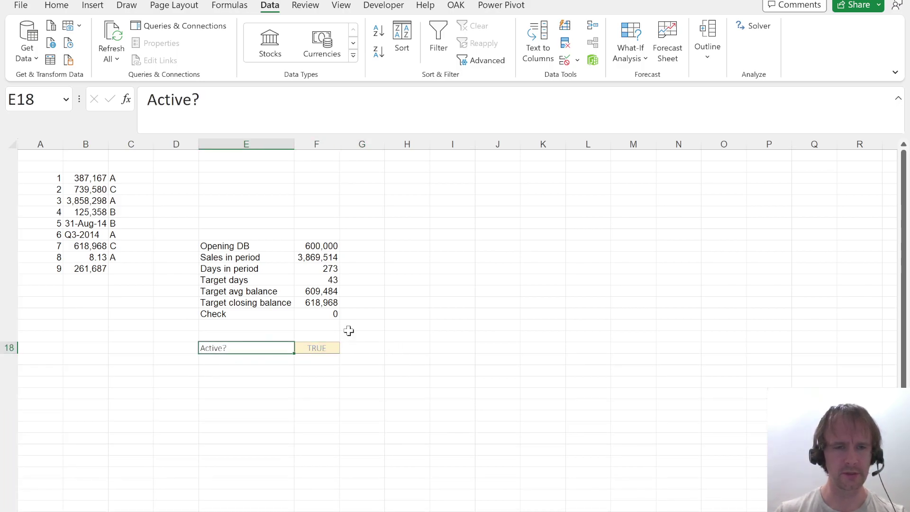
# Move the Question 9 closing cash link from B11 to E21, below the Active? switch.
pyautogui.press('Down')
pyautogui.press('Left')
pyautogui.press('Left')
pyautogui.press('Up')
pyautogui.press('Up')
pyautogui.press('Up')
pyautogui.press('Up')
pyautogui.press('Up')
pyautogui.hotkey('ctrl', 'c')
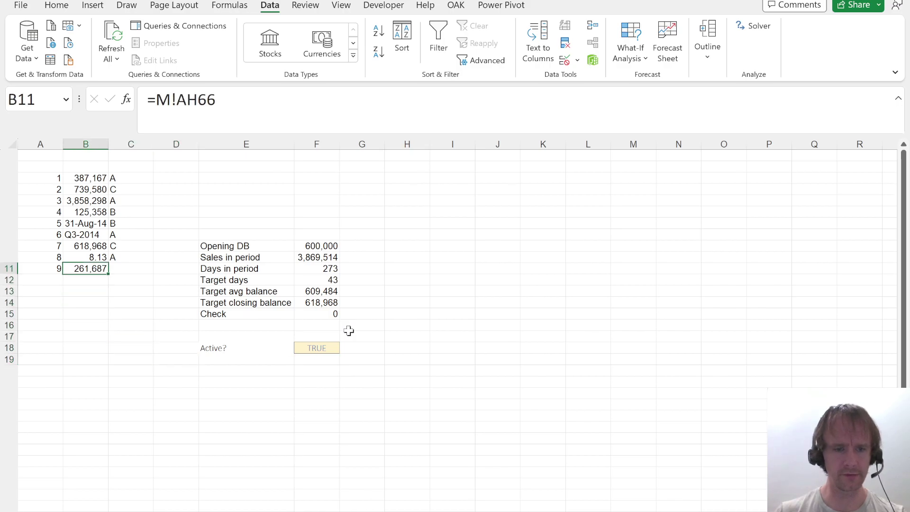
pyautogui.press('Right')
pyautogui.press('Down')
pyautogui.press('Right')
pyautogui.press('Down')
pyautogui.press('Down')
pyautogui.press('Down')
pyautogui.press('Right')
pyautogui.press('Down')
pyautogui.press('Down')
pyautogui.press('Down')
pyautogui.press('Down')
pyautogui.press('Down')
pyautogui.press('Down')
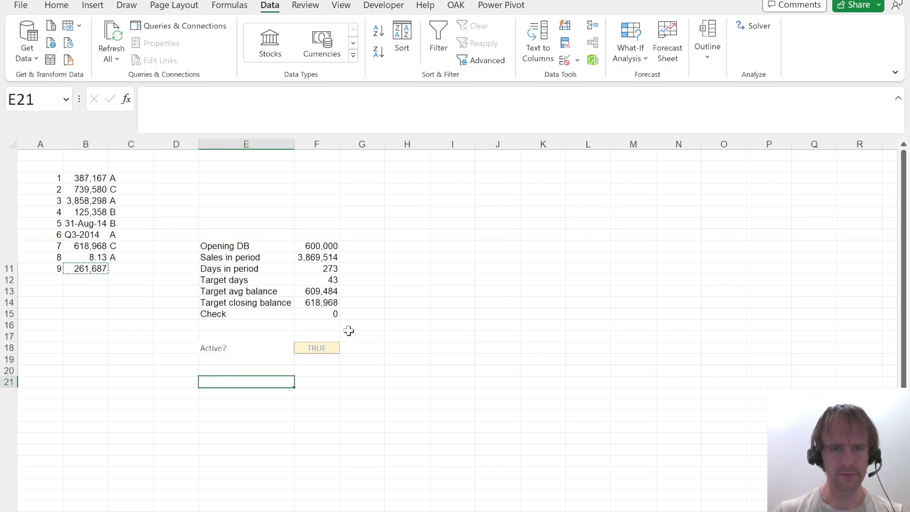
pyautogui.hotkey('ctrl', 'v')
# Move the closing cash link from E21 to F21 to serve as the data table's result header.
pyautogui.press('Right')
pyautogui.press('Up')
pyautogui.press('Left')
pyautogui.press('Down')
pyautogui.hotkey('ctrl', 'x')
pyautogui.press('Right')
pyautogui.hotkey('ctrl', 'v')
# Enter the scenario states FALSE in E22 and TRUE in E23.
pyautogui.press('Left')
pyautogui.press('Down')
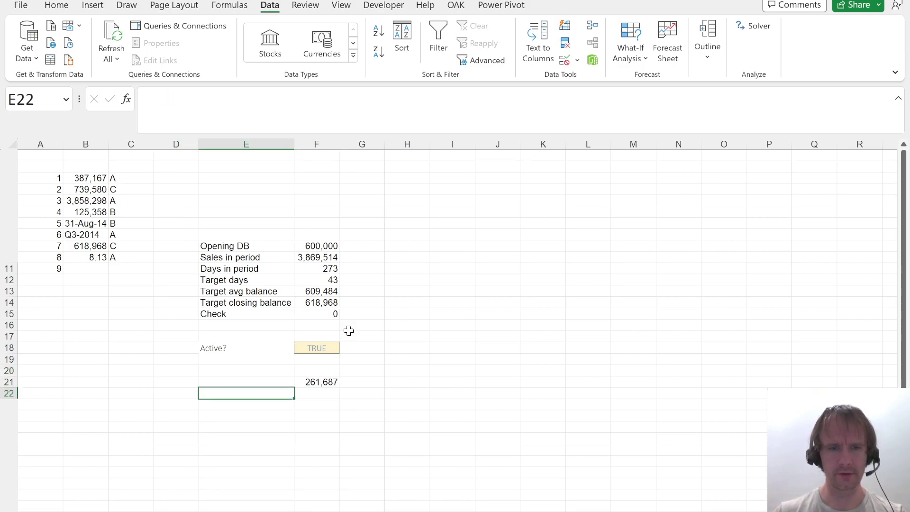
pyautogui.write('false')
pyautogui.press('Return')
pyautogui.write('true')
pyautogui.press('Return')
# Create a What-If data table over E21:F23 with the Active? switch in F18 as the column input cell.
pyautogui.press('Up')
pyautogui.press('Up')
pyautogui.hotkey('shift', 'Up')
pyautogui.hotkey('shift', 'Right')
pyautogui.hotkey('ctrl', 'q')
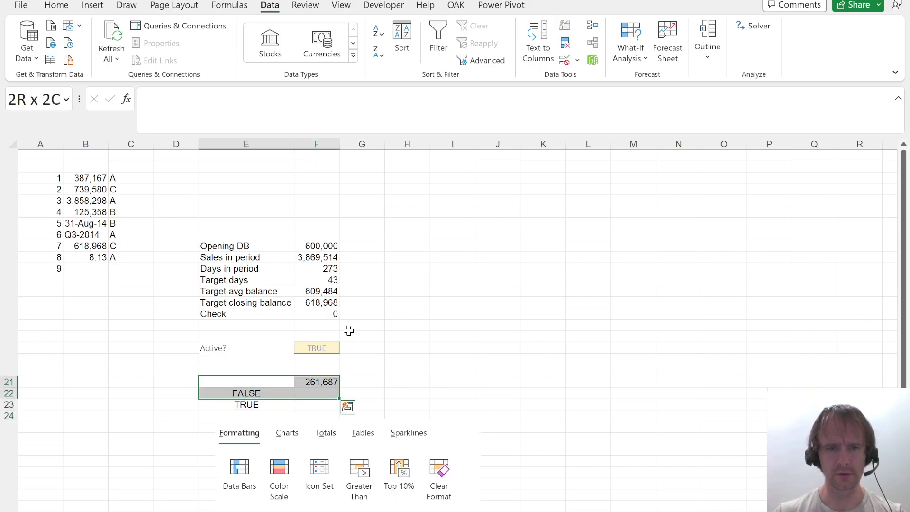
pyautogui.press('Escape')
pyautogui.hotkey('shift', 'Down')
pyautogui.press('alt')
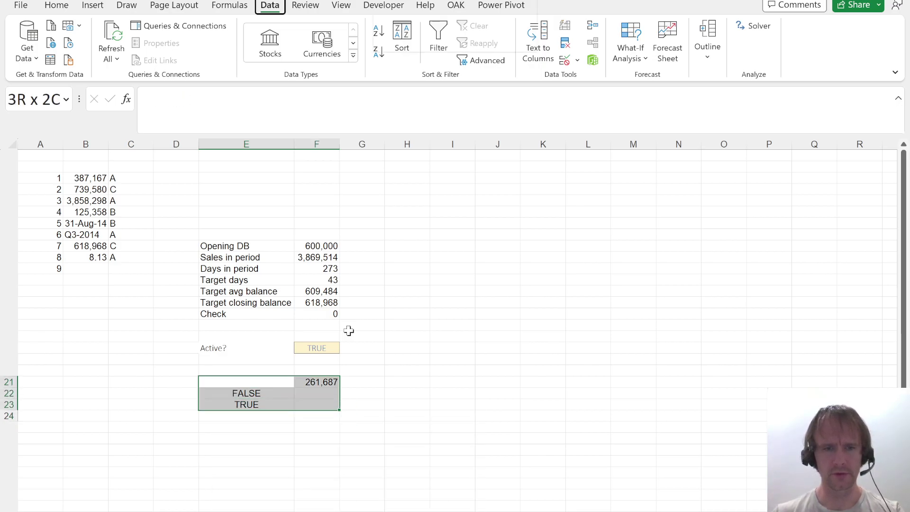
pyautogui.press('a')
pyautogui.press('w')
pyautogui.press('t')
pyautogui.click(463, 314)
pyautogui.click(311, 348)
pyautogui.press('Return')
# Apply the number format of F21 to the data table results in F22:F23.
pyautogui.press('Right')
pyautogui.press('Down')
pyautogui.press('Up')
pyautogui.hotkey('ctrl', 'c')
pyautogui.press('Down')
pyautogui.hotkey('shift', 'Down')
pyautogui.hotkey('ctrl', 'v')
# Turn off the gridlines on the answers sheet.
pyautogui.click(310, 348)
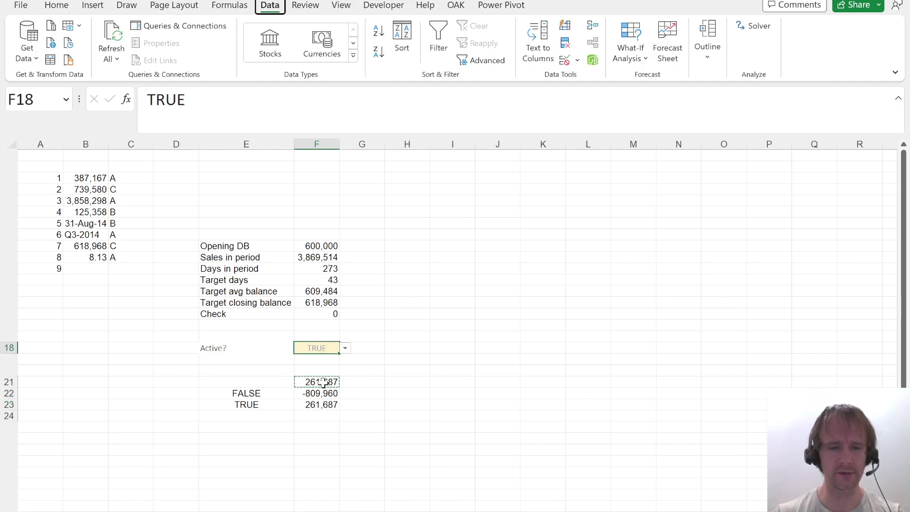
pyautogui.hotkey('alt', 'w')
pyautogui.press('v')
pyautogui.press('g')
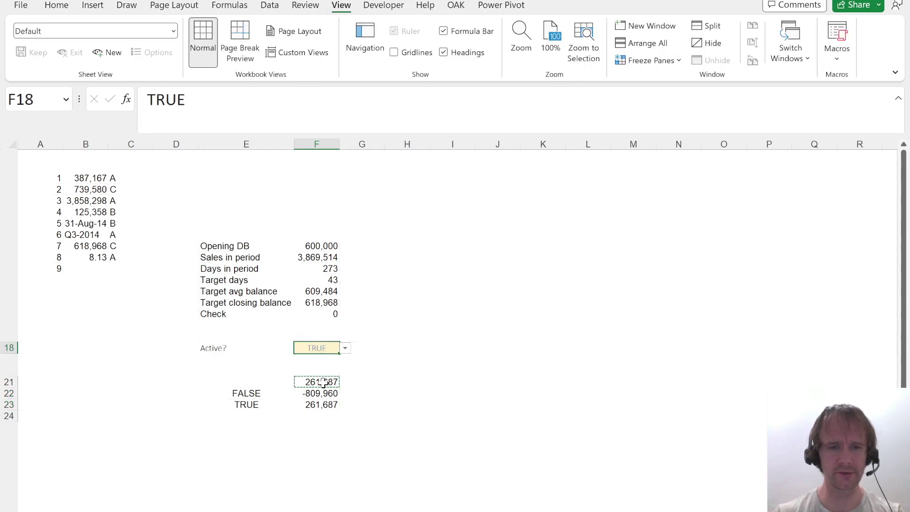
# Link the Question 9 answer in B11 to the data table's TRUE result in F23.
pyautogui.click(78, 270)
pyautogui.write('=')
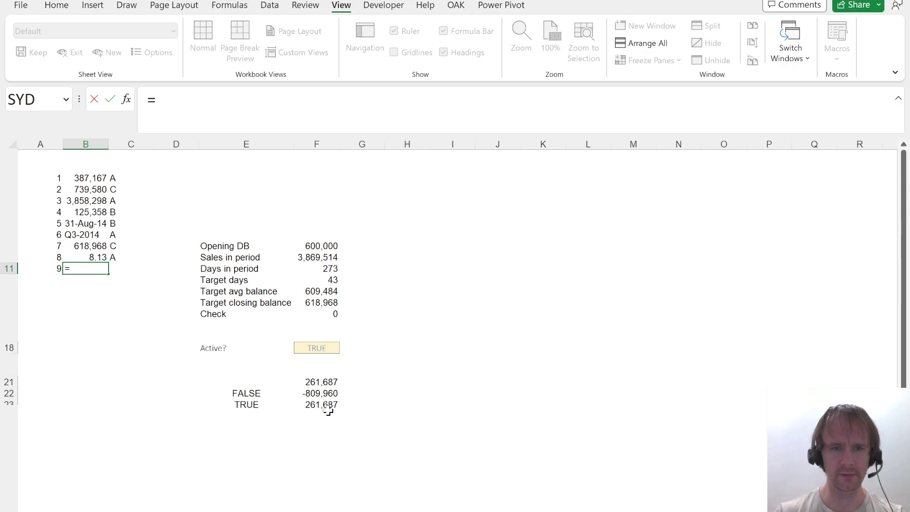
pyautogui.click(307, 404)
pyautogui.press('Return')
pyautogui.press('Up')
# Check the Question 9 options in the case study PDF and enter B as the answer in C11.
pyautogui.press('Right')
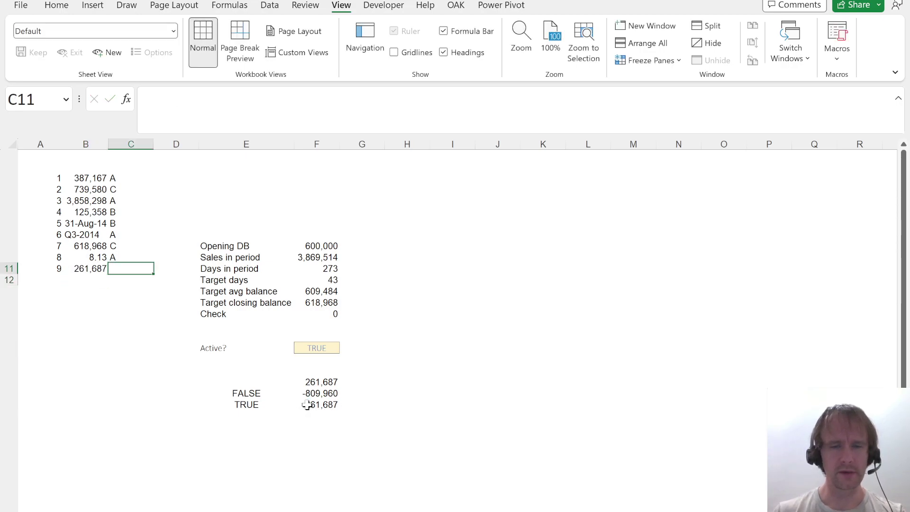
pyautogui.hotkey('alt', 'Tab')
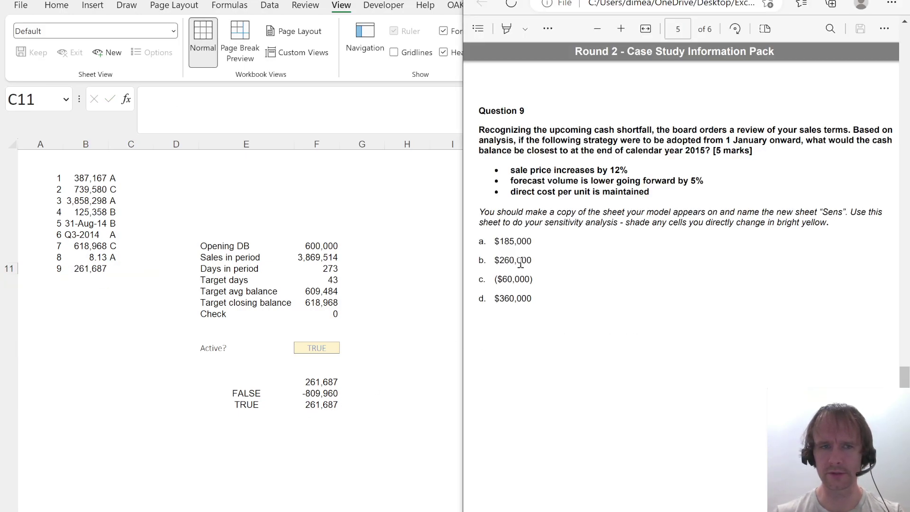
pyautogui.hotkey('alt', 'Tab')
pyautogui.write('B')
pyautogui.press('Return')
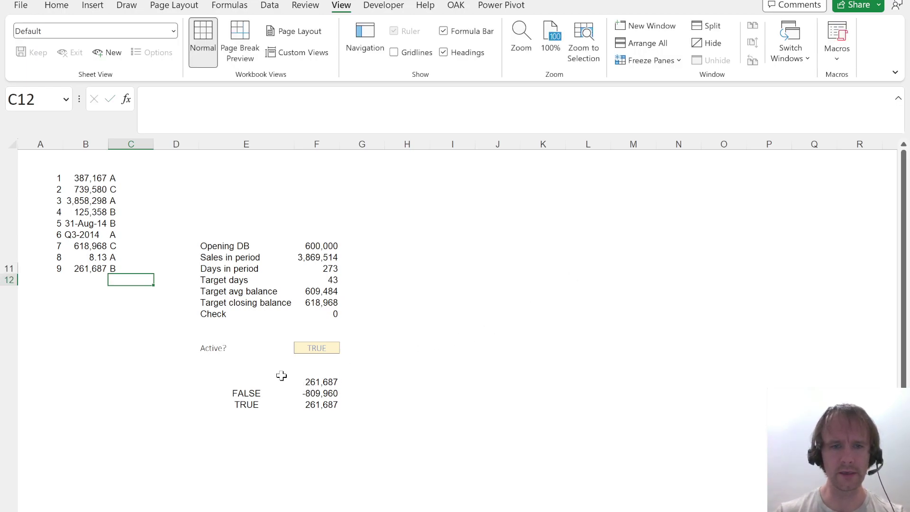
# Set the Active? switch in F18 to FALSE to restore the base case.
pyautogui.click(308, 345)
pyautogui.write('false')
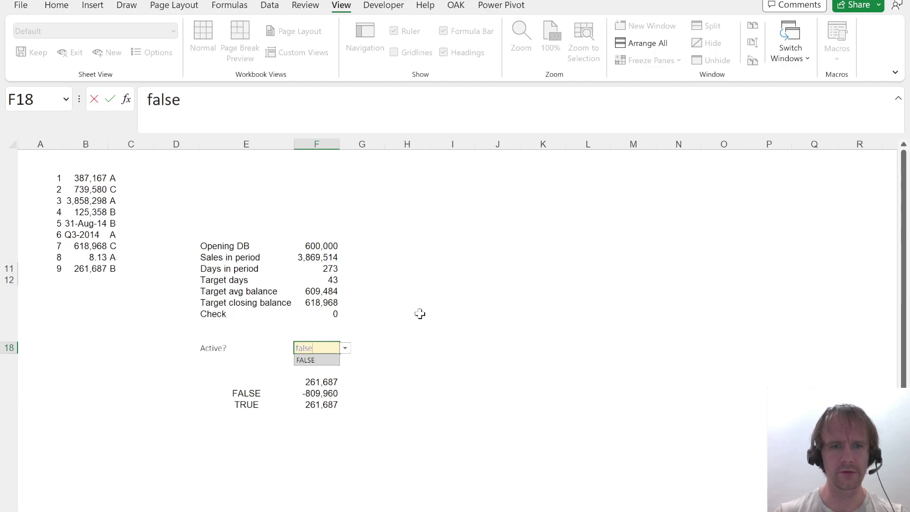
pyautogui.press('Return')
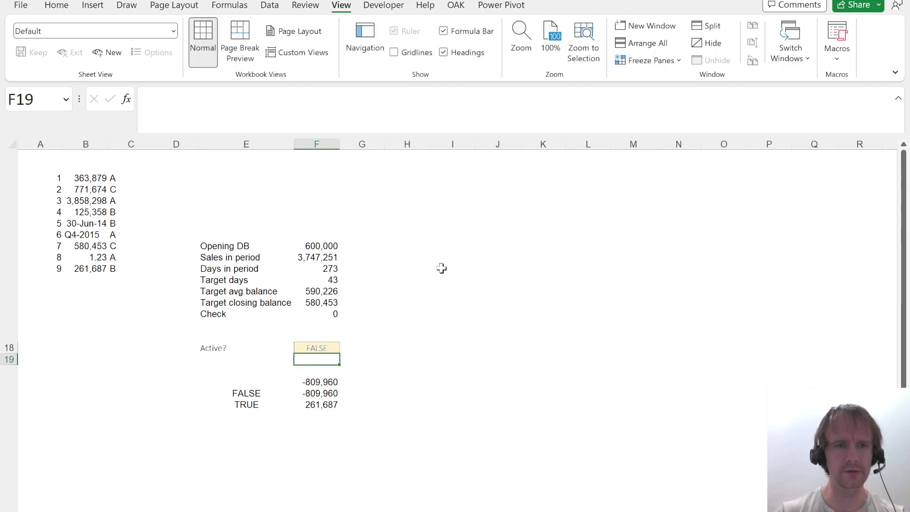
# Head the answers in B2 with Link and insert a neighbouring column C headed Hard code.
pyautogui.click(106, 177)
pyautogui.press('Up')
pyautogui.write('Link')
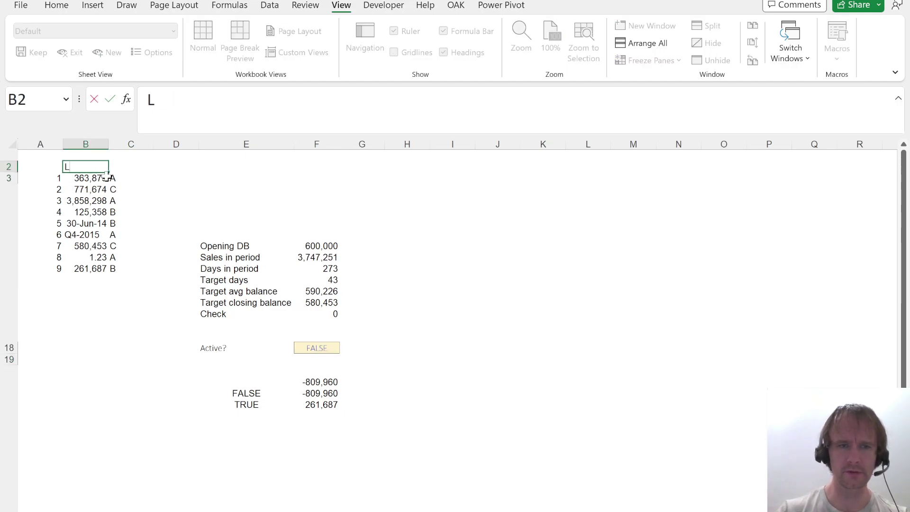
pyautogui.press('Tab')
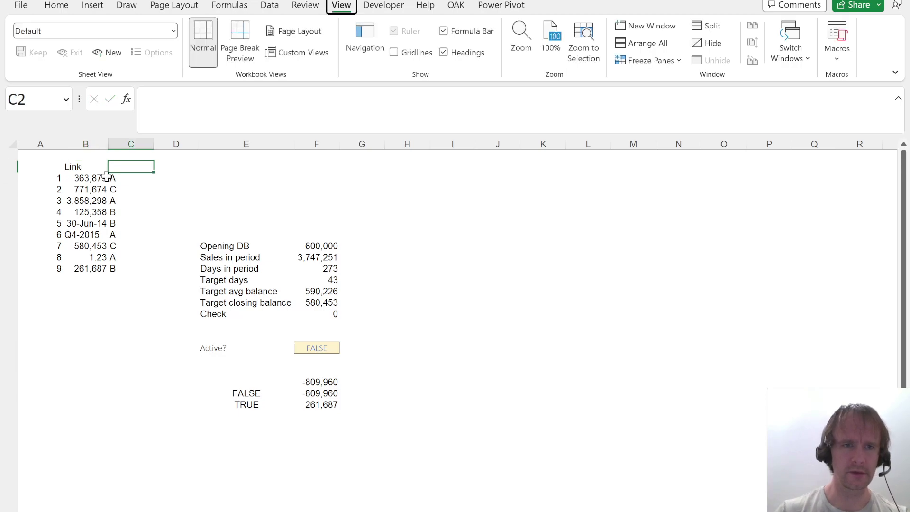
pyautogui.hotkey('ctrl', 'shift', '+')
pyautogui.write('Hard code')
pyautogui.press('Return')
# Paste the linked answers from B3:B11 into C3:C11 as values with number formats.
pyautogui.press('Down')
pyautogui.press('Up')
pyautogui.hotkey('ctrl', 'shift', 'Down')
pyautogui.hotkey('ctrl', 'c')
pyautogui.press('Right')
pyautogui.hotkey('ctrl', 'alt', 'v')
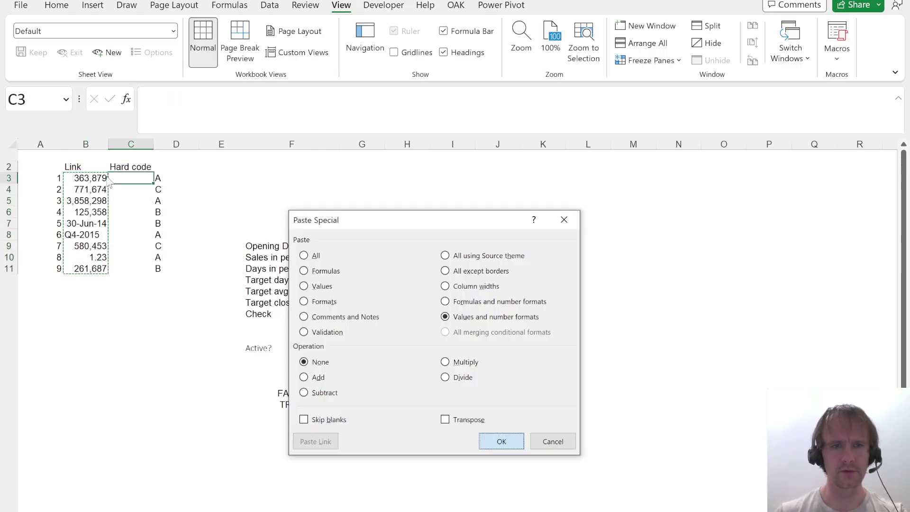
pyautogui.press('v')
pyautogui.press('Return')
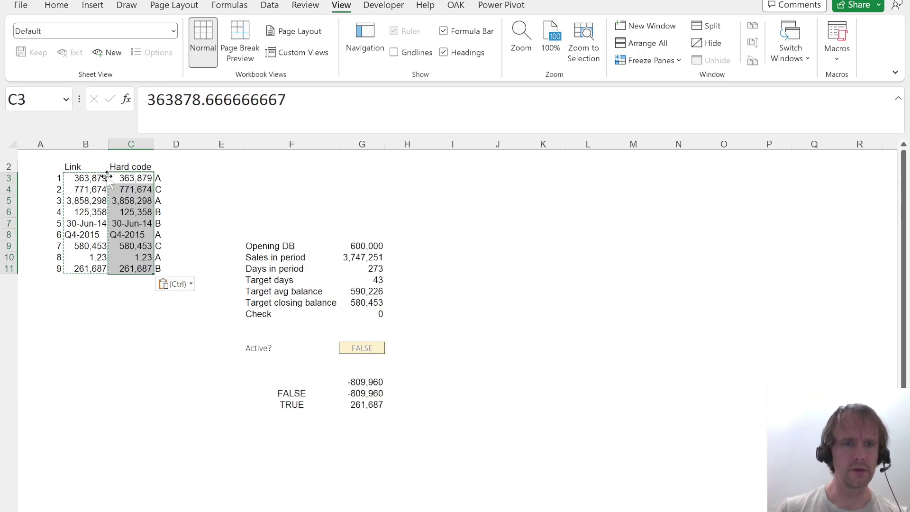
# Compare the nine answers with the Answers table on page 6 of the case study PDF, then return to cell A1.
pyautogui.press('Right')
pyautogui.hotkey('alt', 'Tab')
pyautogui.scroll(-10, 573, 330)
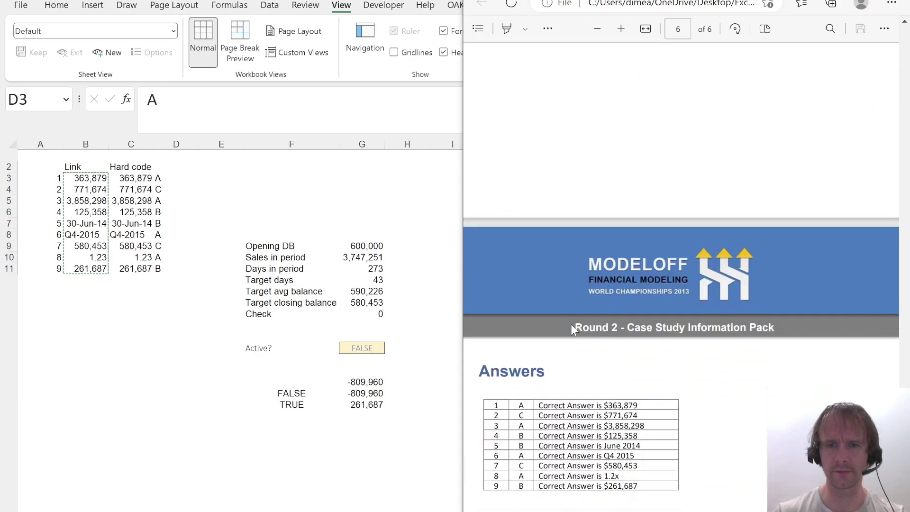
pyautogui.hotkey('alt', 'Tab')
pyautogui.click(87, 181)
pyautogui.hotkey('alt', 'Tab')
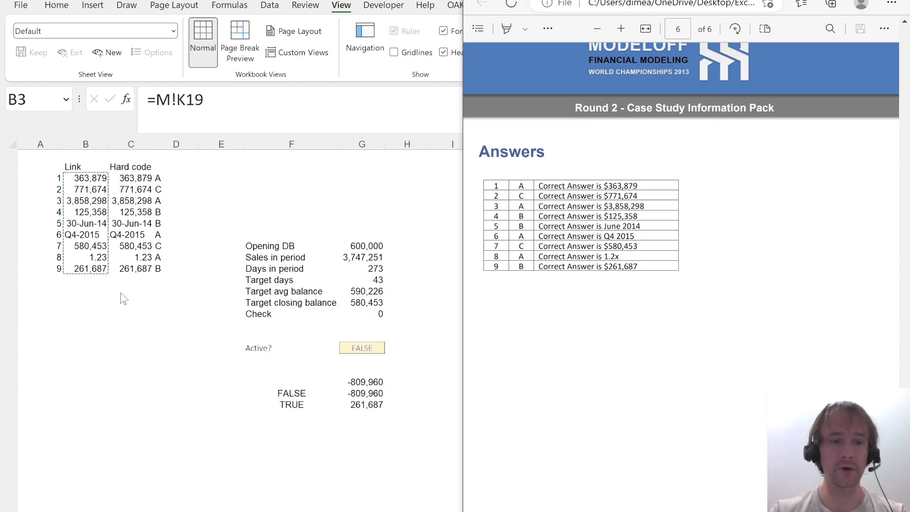
pyautogui.press('super+Up')
pyautogui.hotkey('ctrl', 'Home')
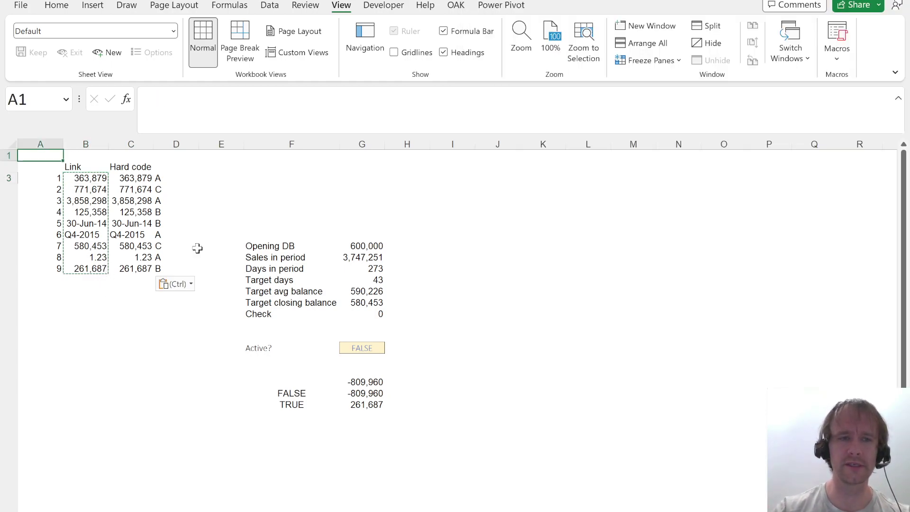